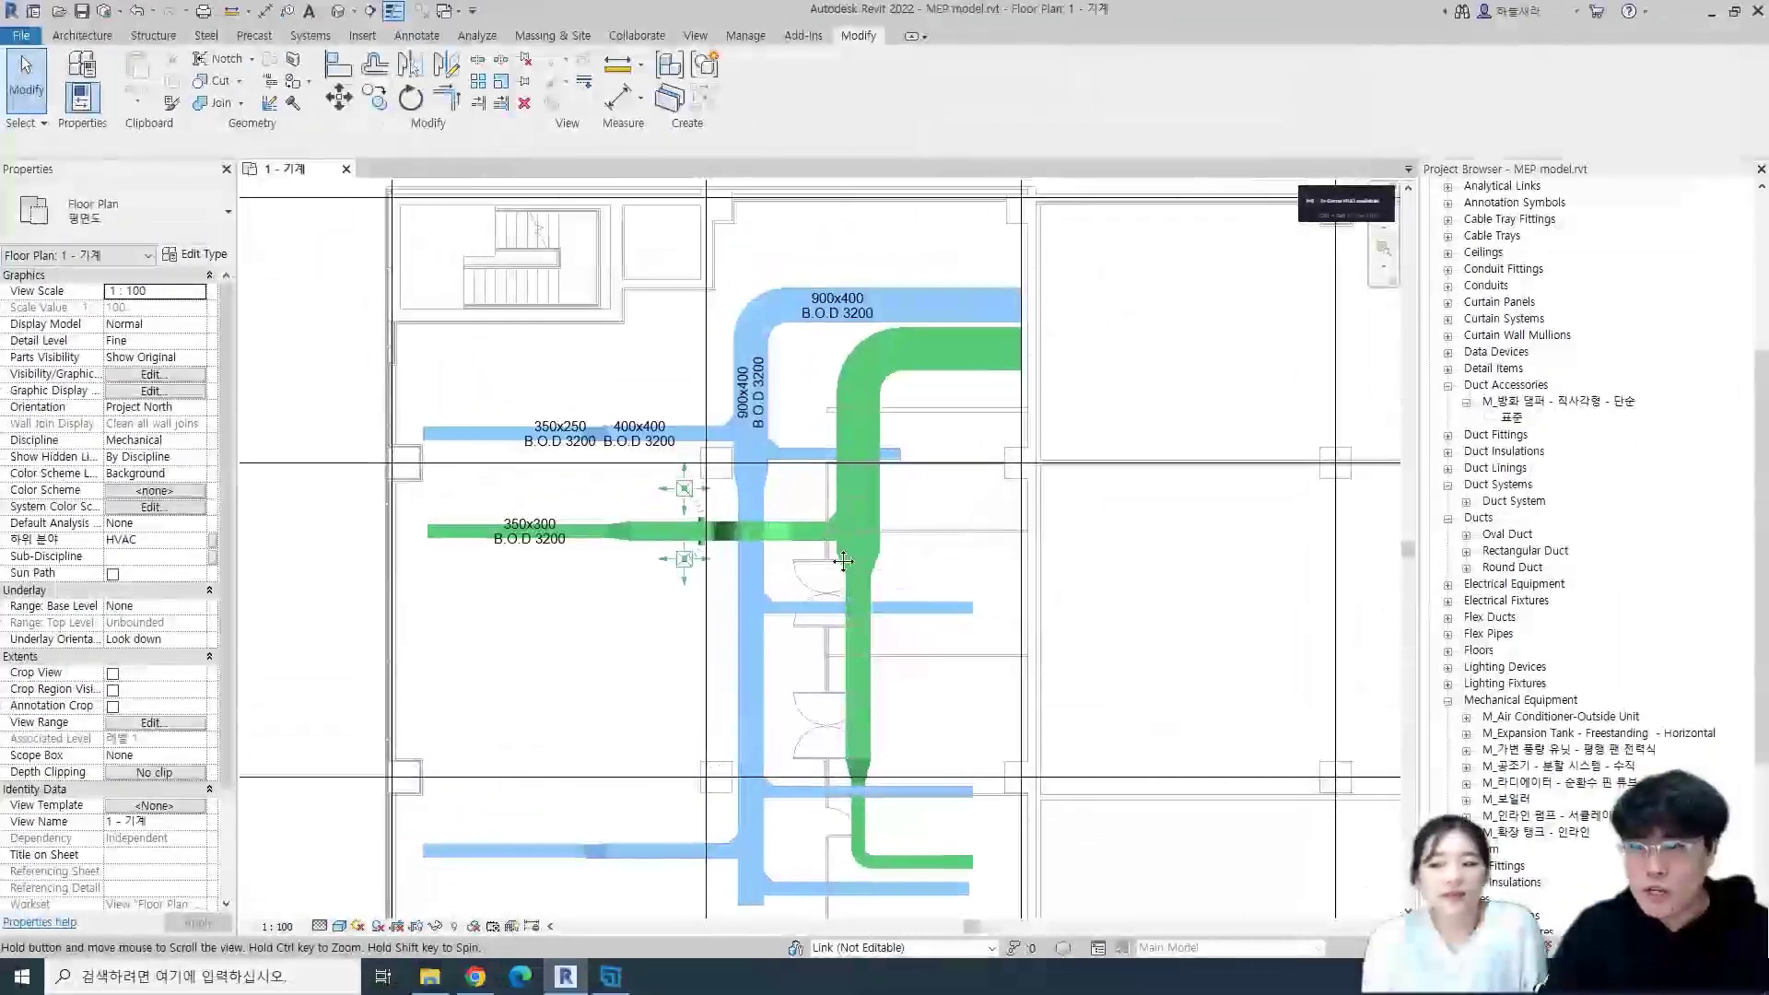
- Place M_방화 댐퍼 - 직사각형 - 단순 dampers on the wide and narrow green ducts, the vertical blue duct and the lower blue branch
scroll(837, 564, up, 2)
scroll(837, 566, up, 1)
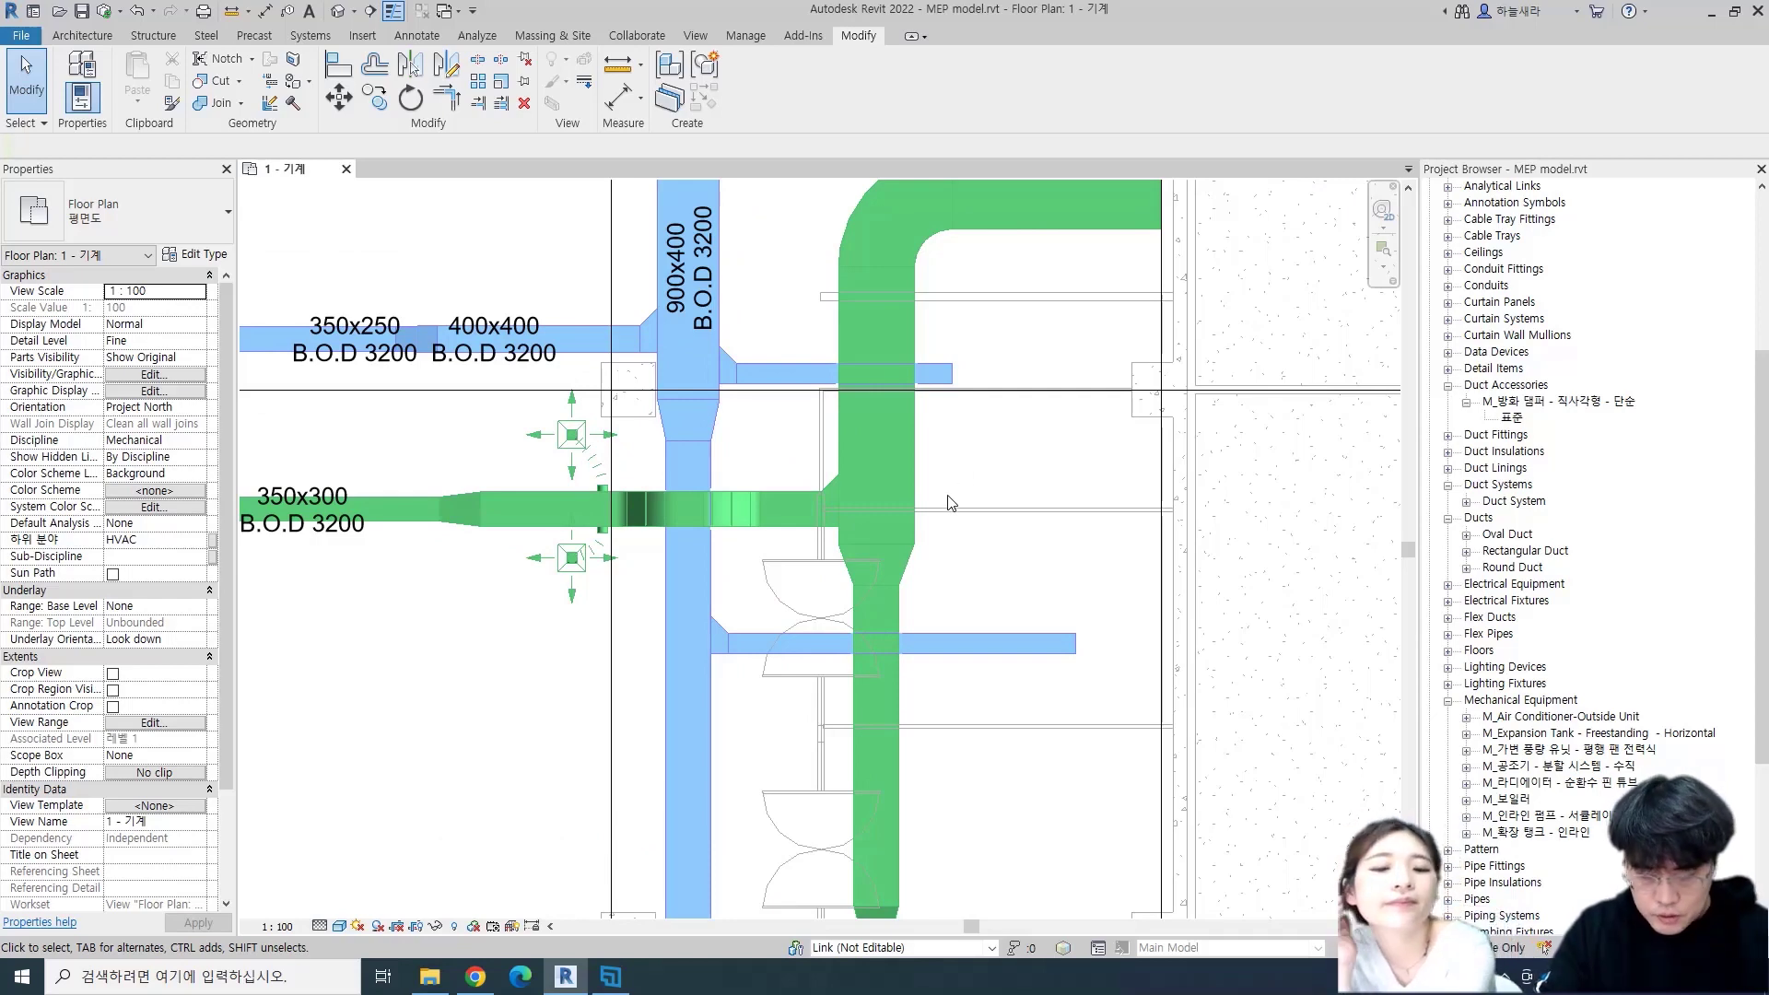
key(d)
key(a)
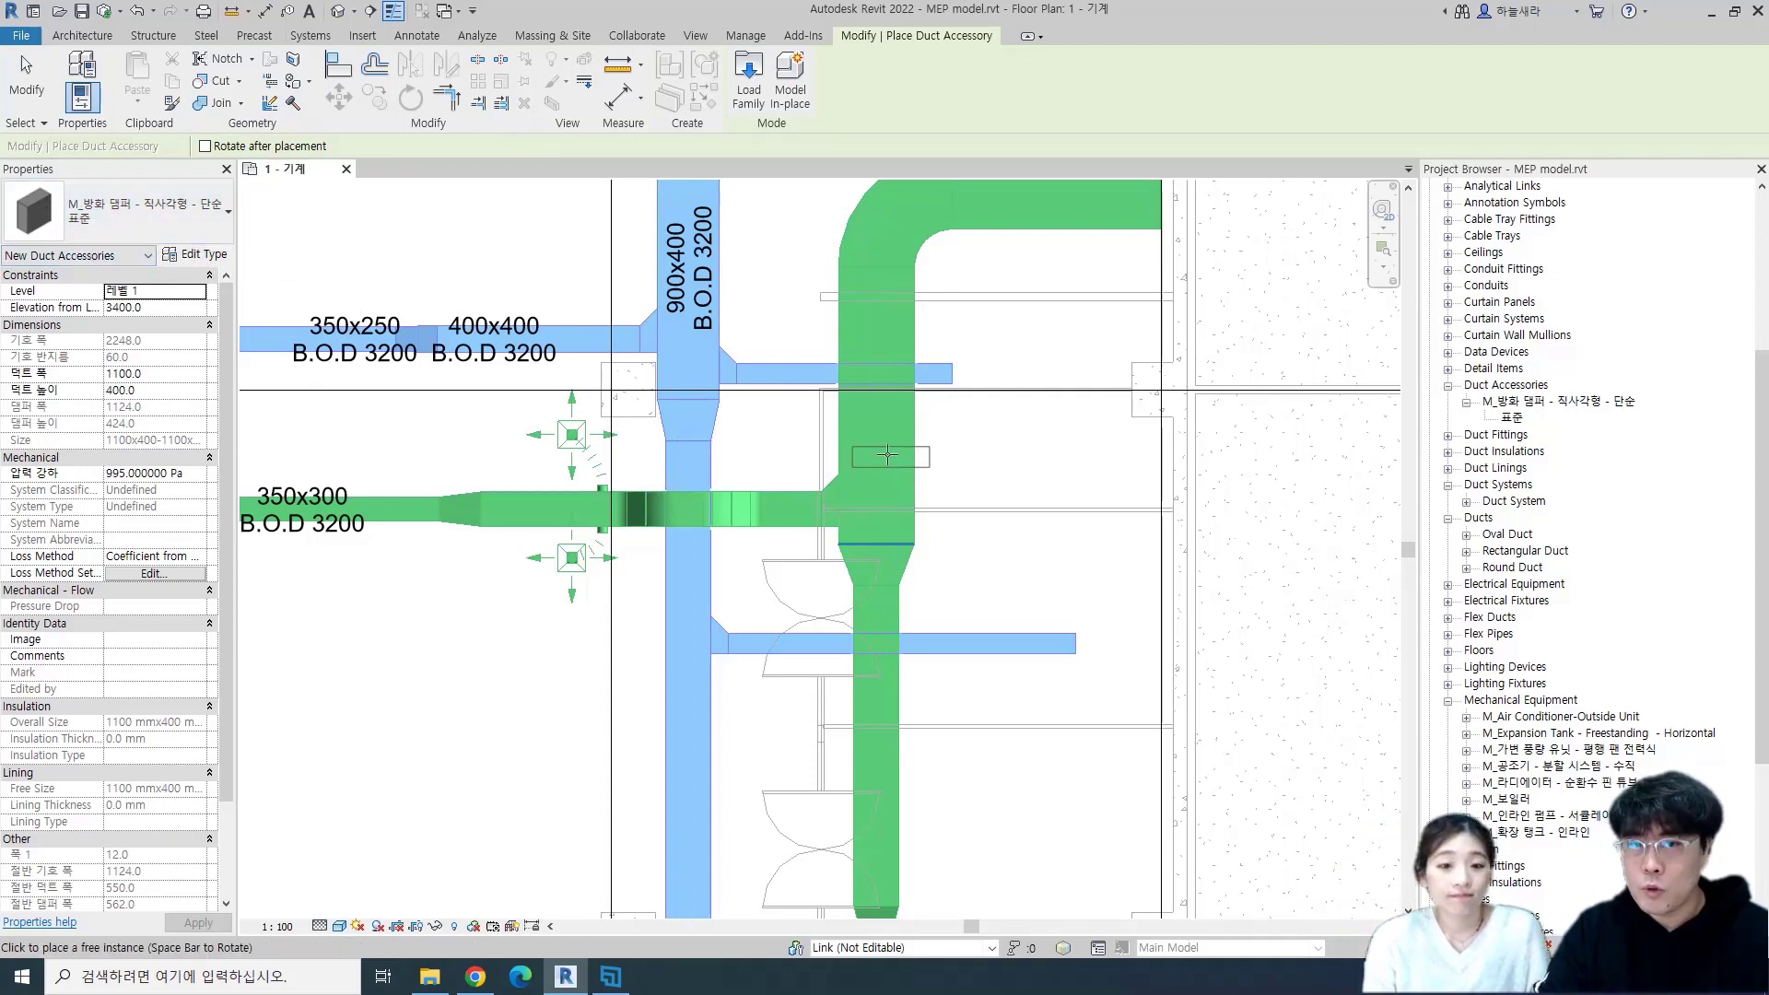
click(876, 419)
scroll(865, 460, up, 3)
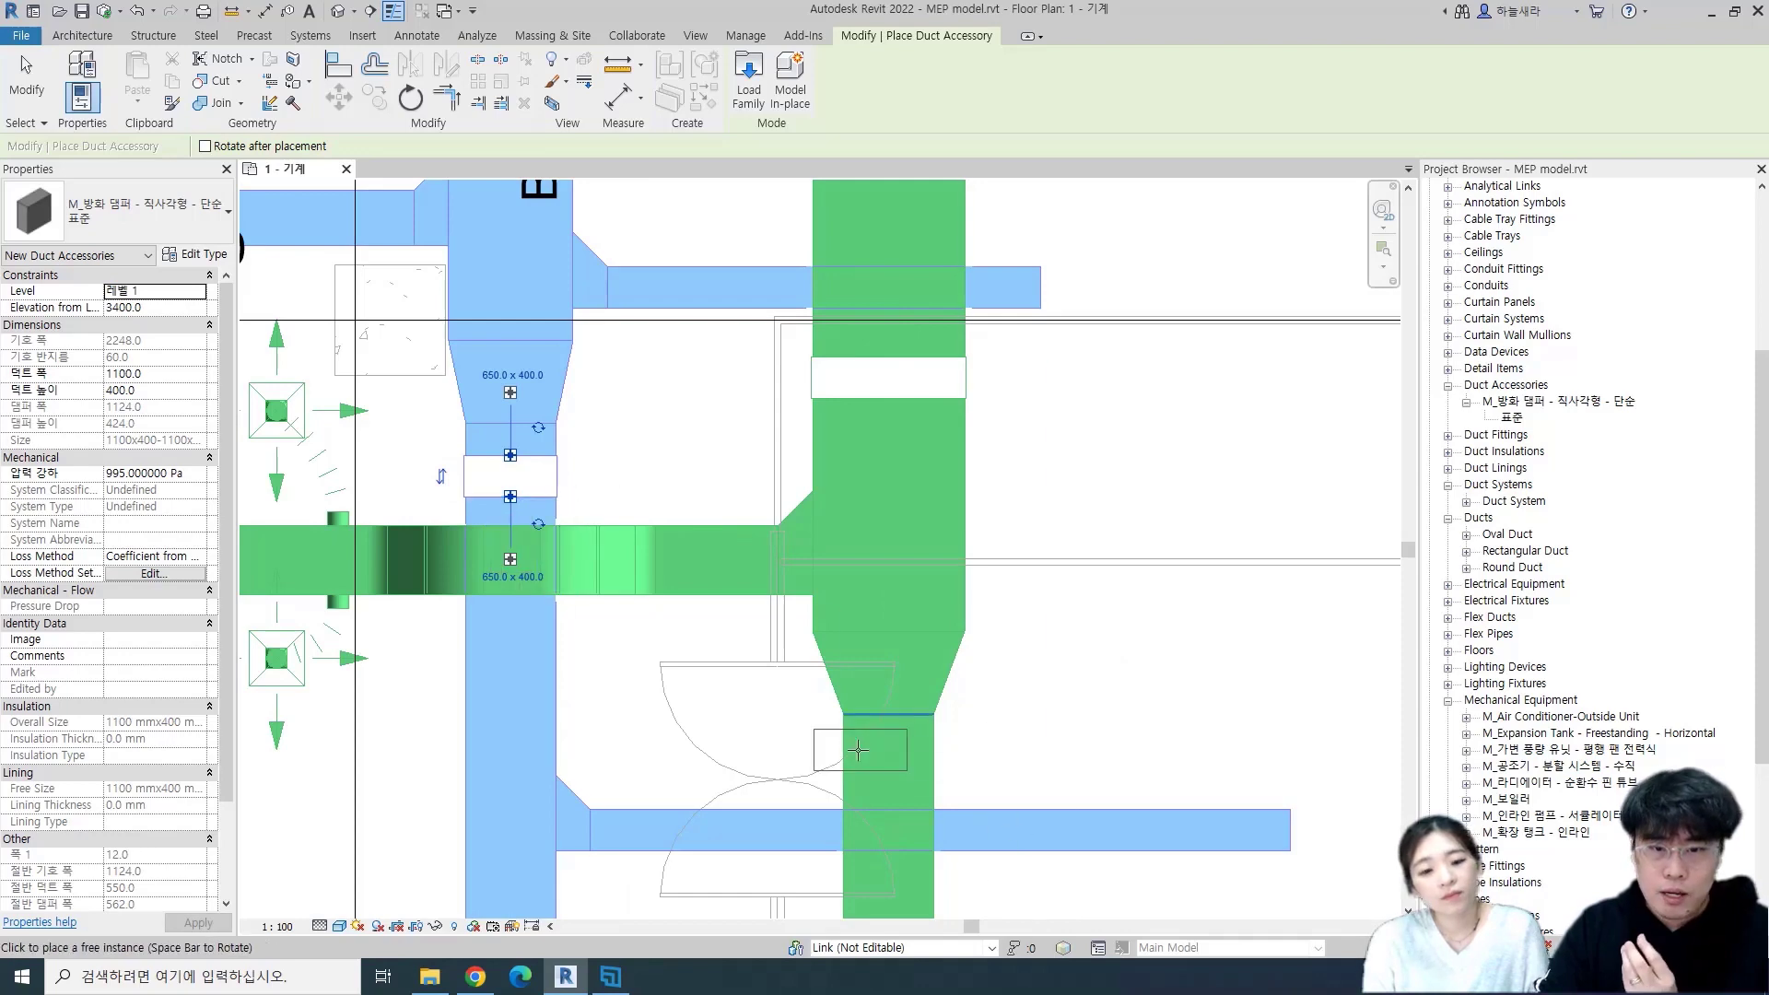
click(1109, 820)
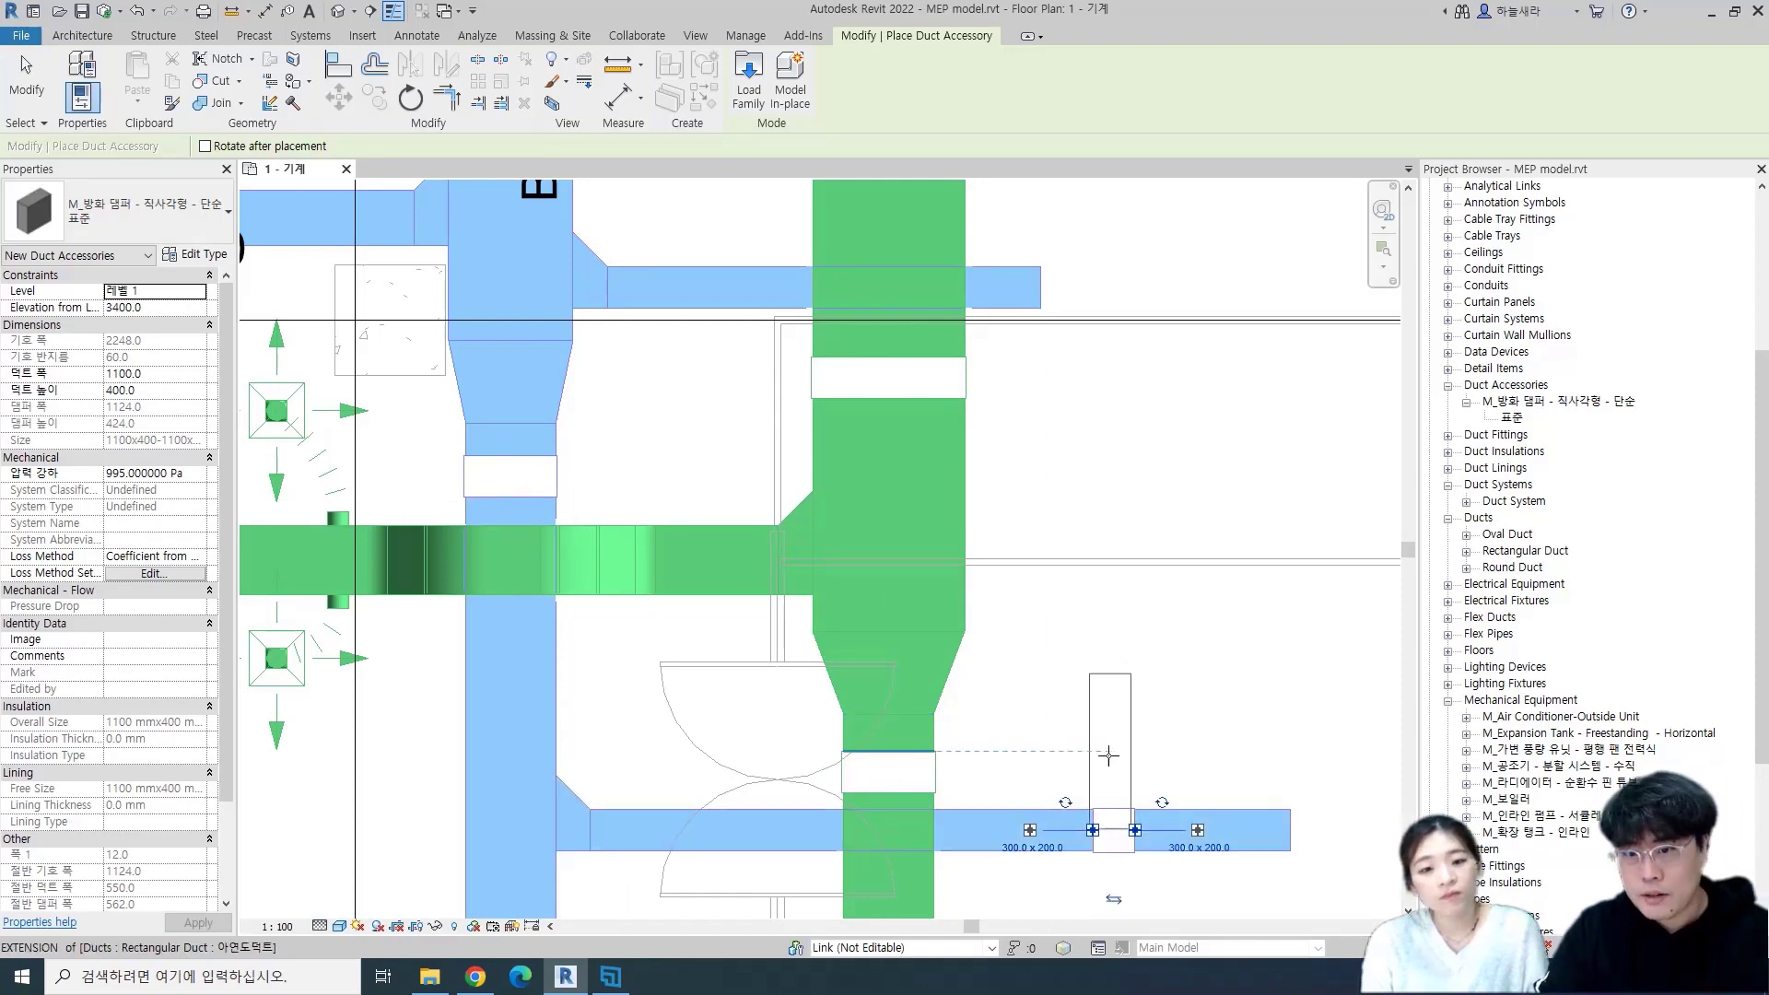
key(Escape)
key(Escape)
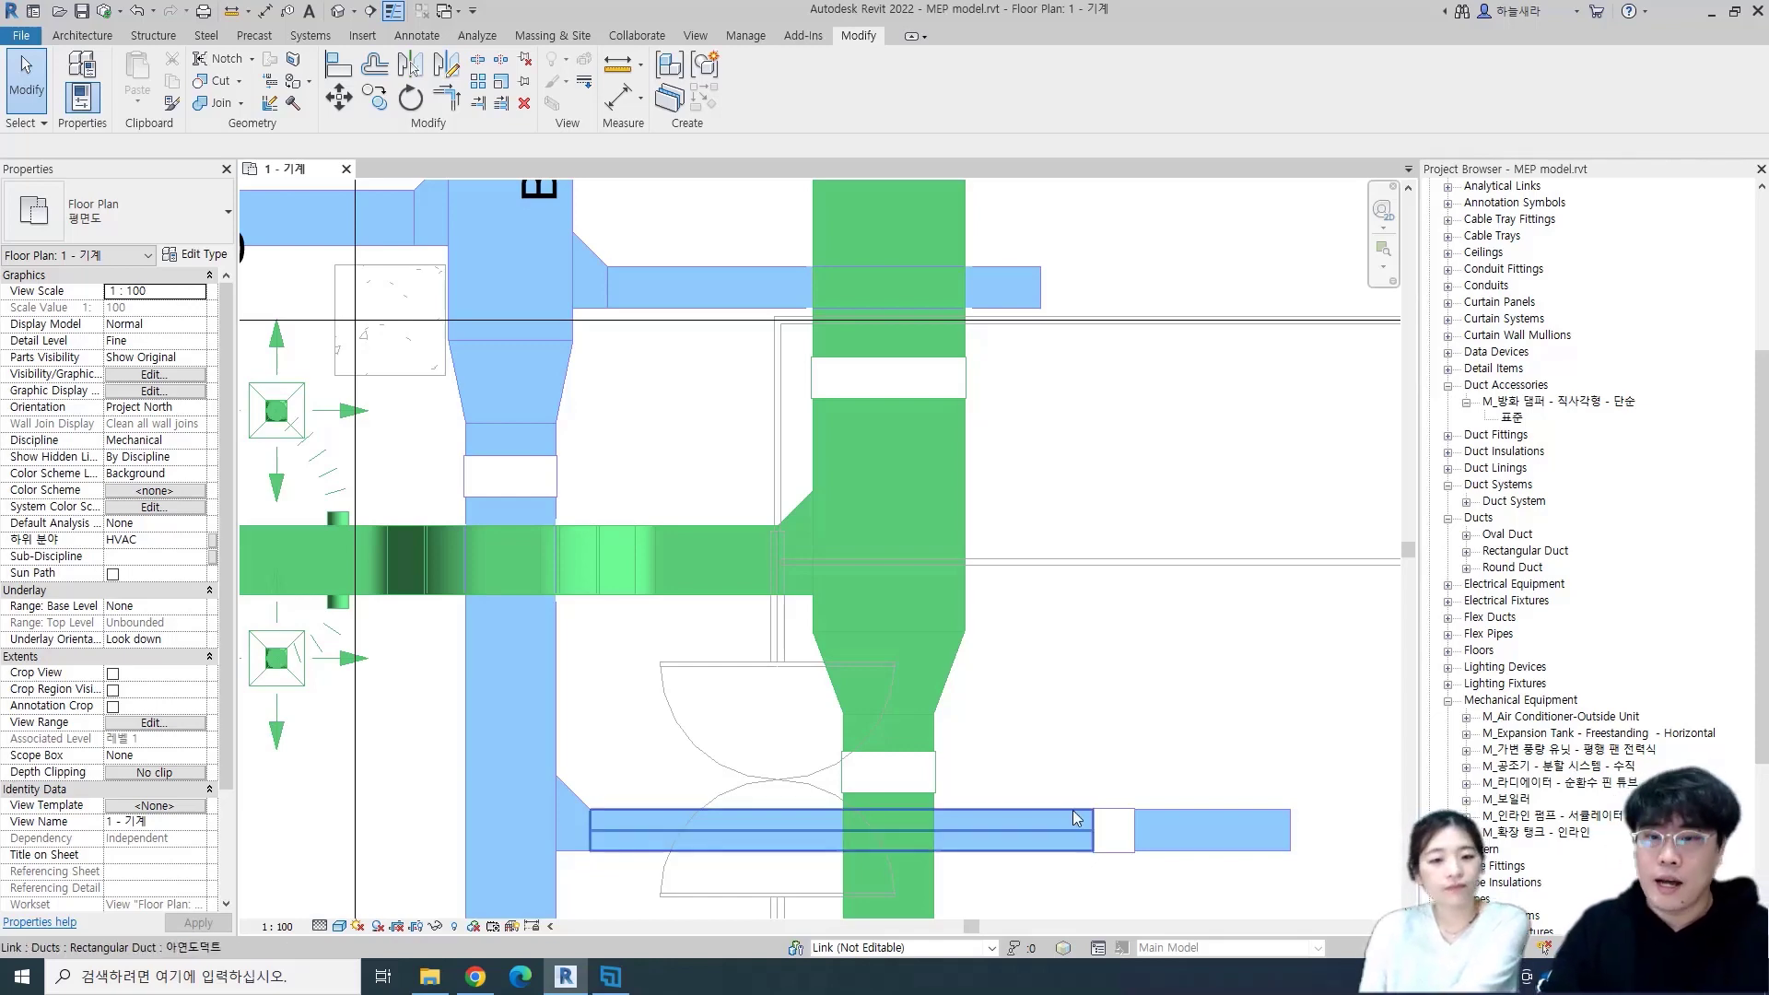
- Open the family of the damper on the lower blue branch duct for editing
click(1112, 829)
scroll(1112, 829, up, 3)
double_click(1117, 835)
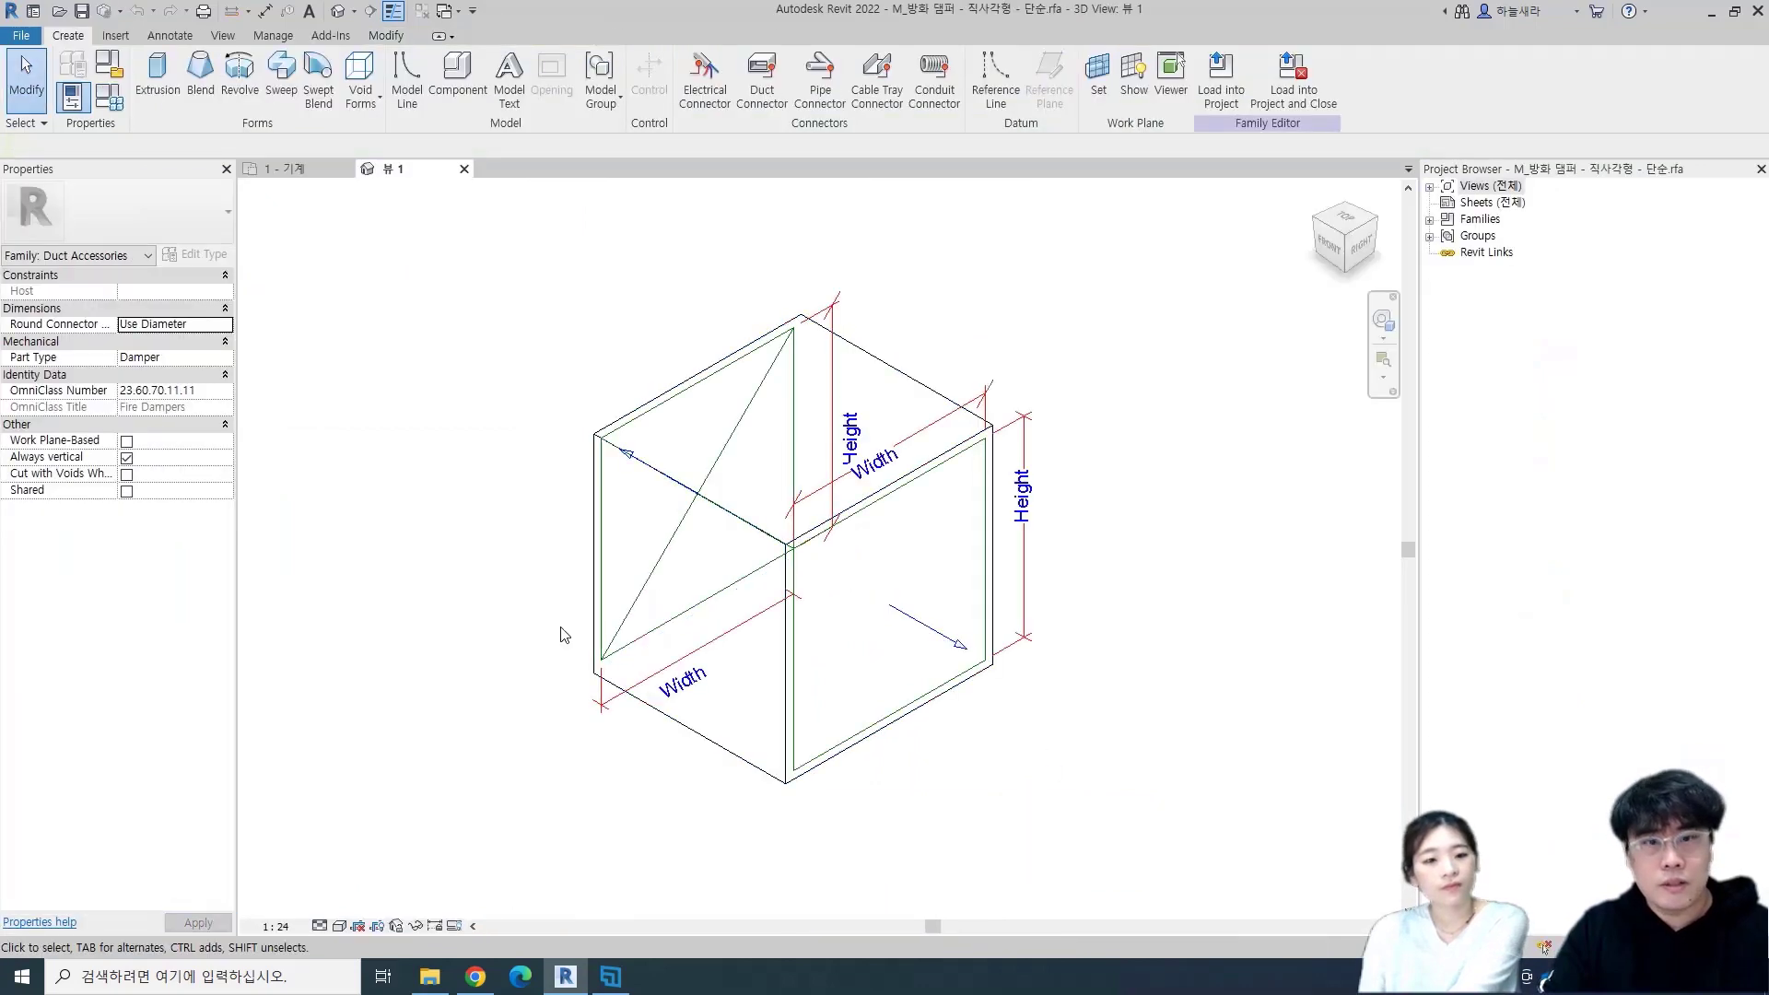
- Examine the connectors at both ends of the damper from several angles, along with the available connector tools
shift+middle_drag(547, 577, 590, 511)
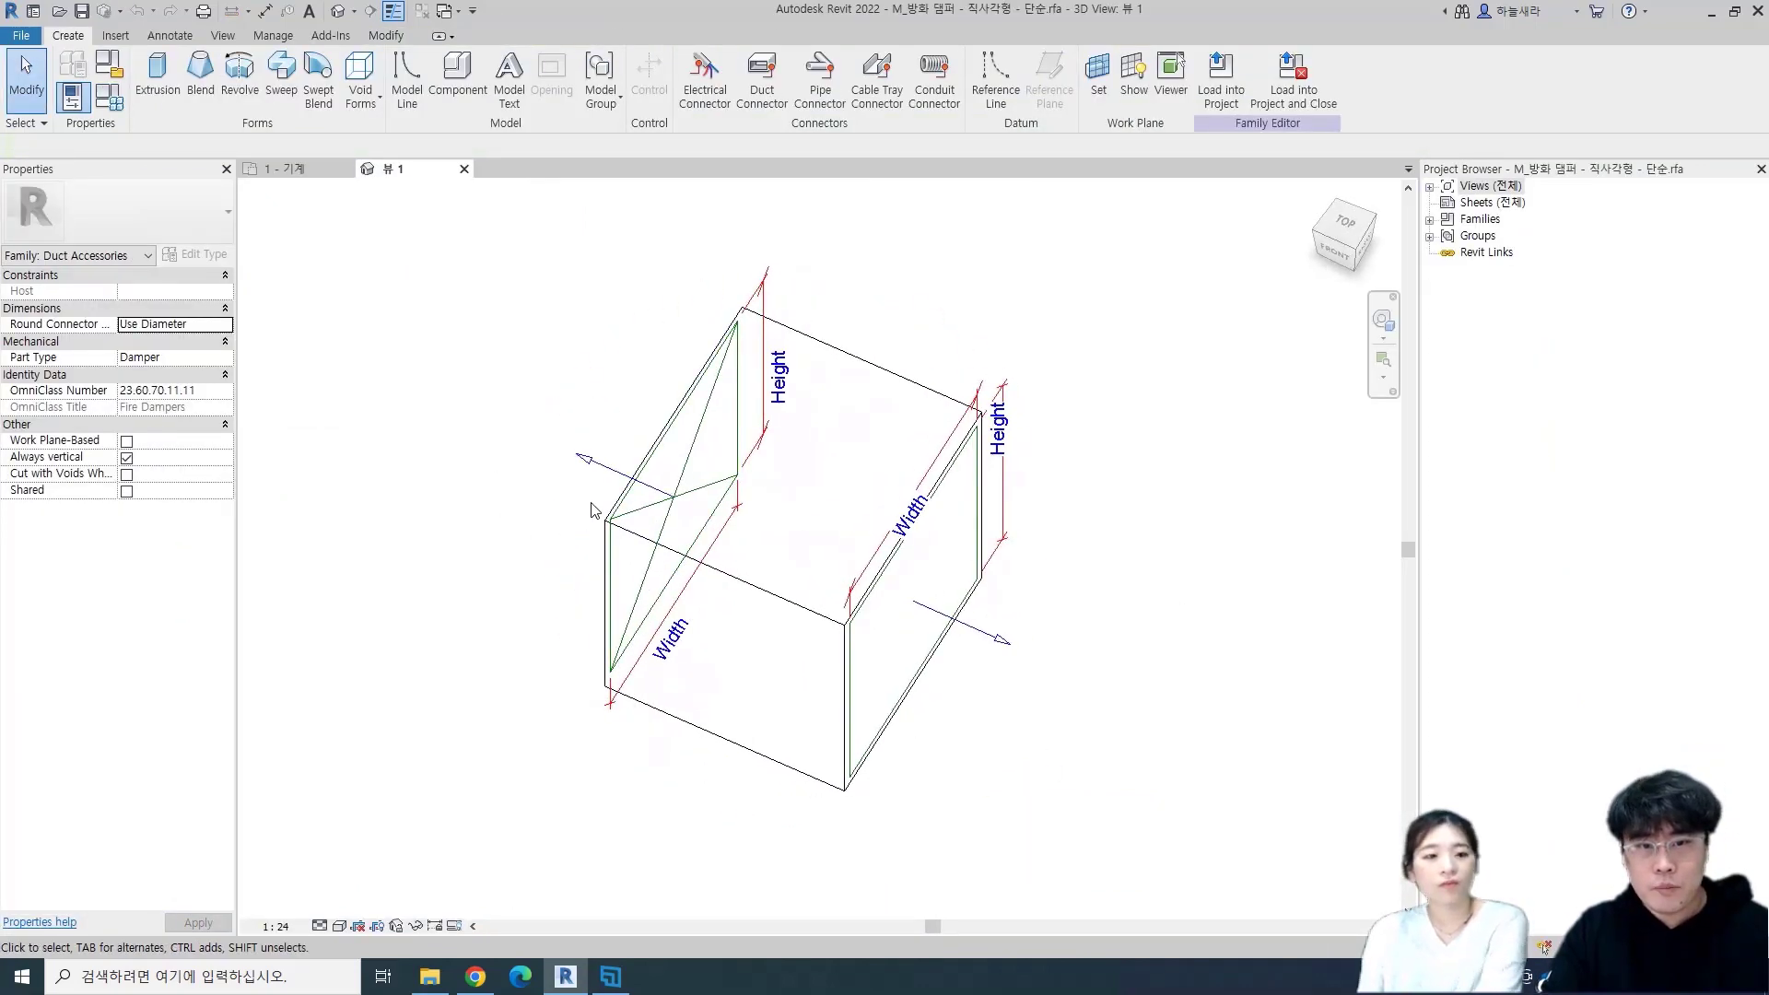
click(593, 512)
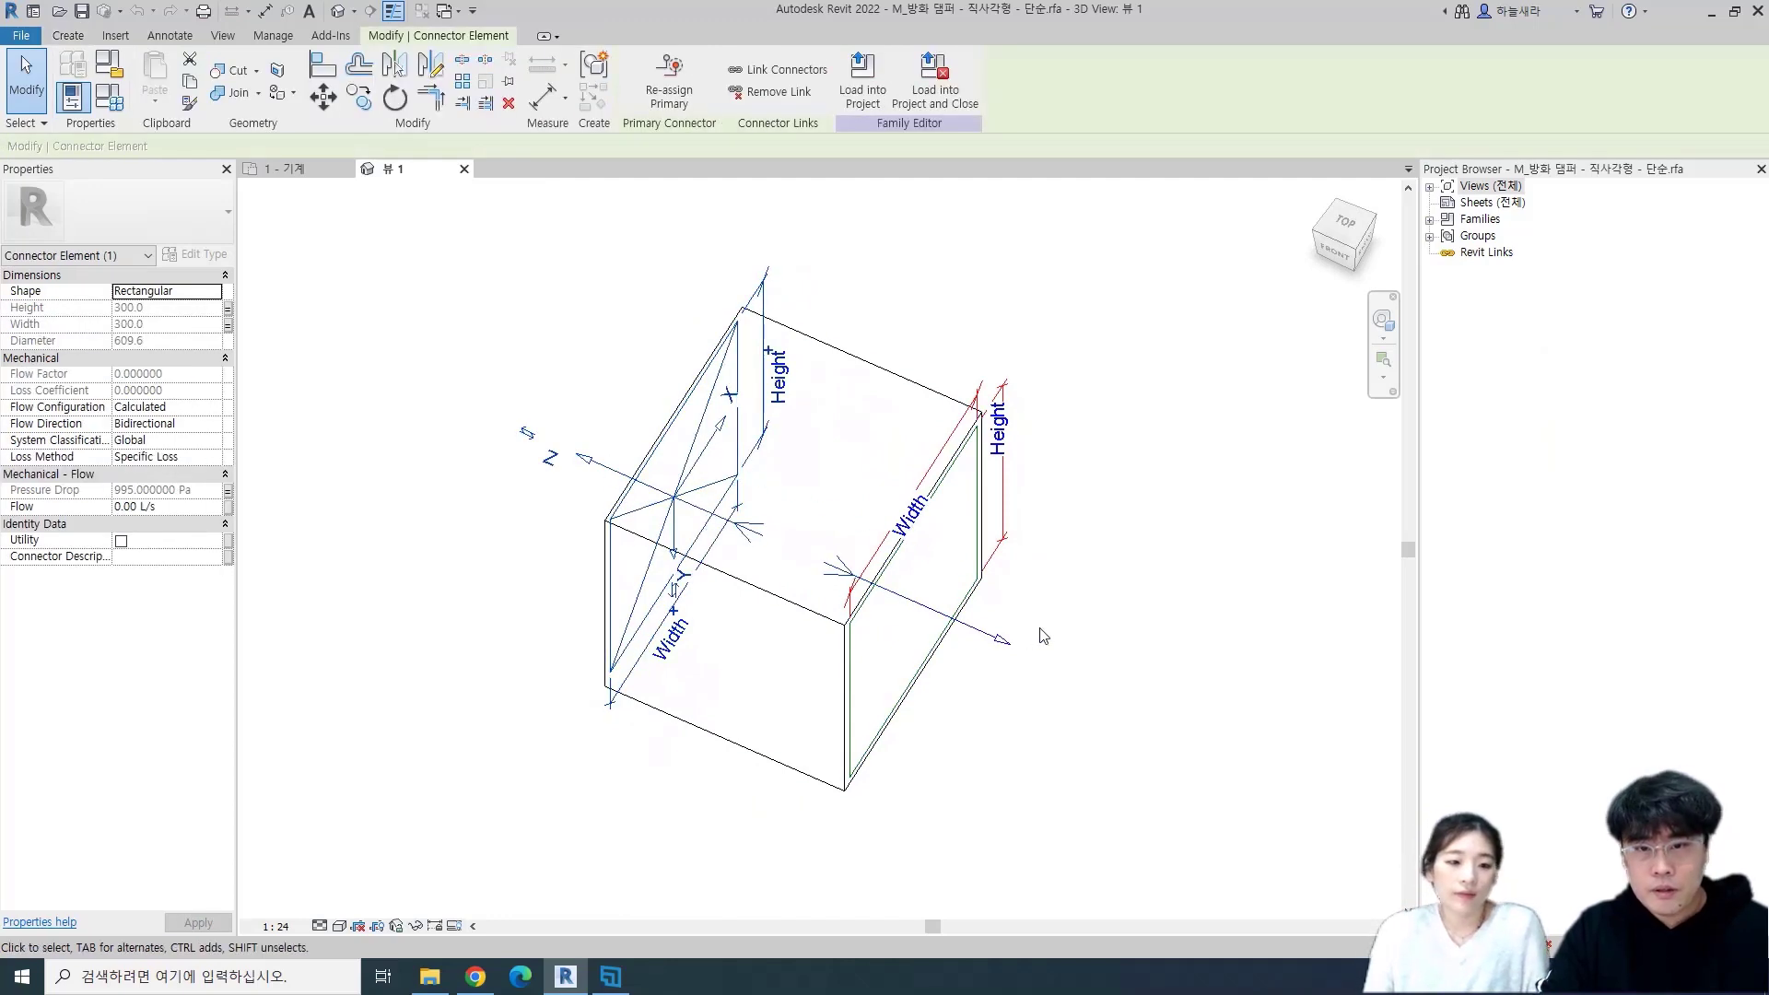
click(964, 657)
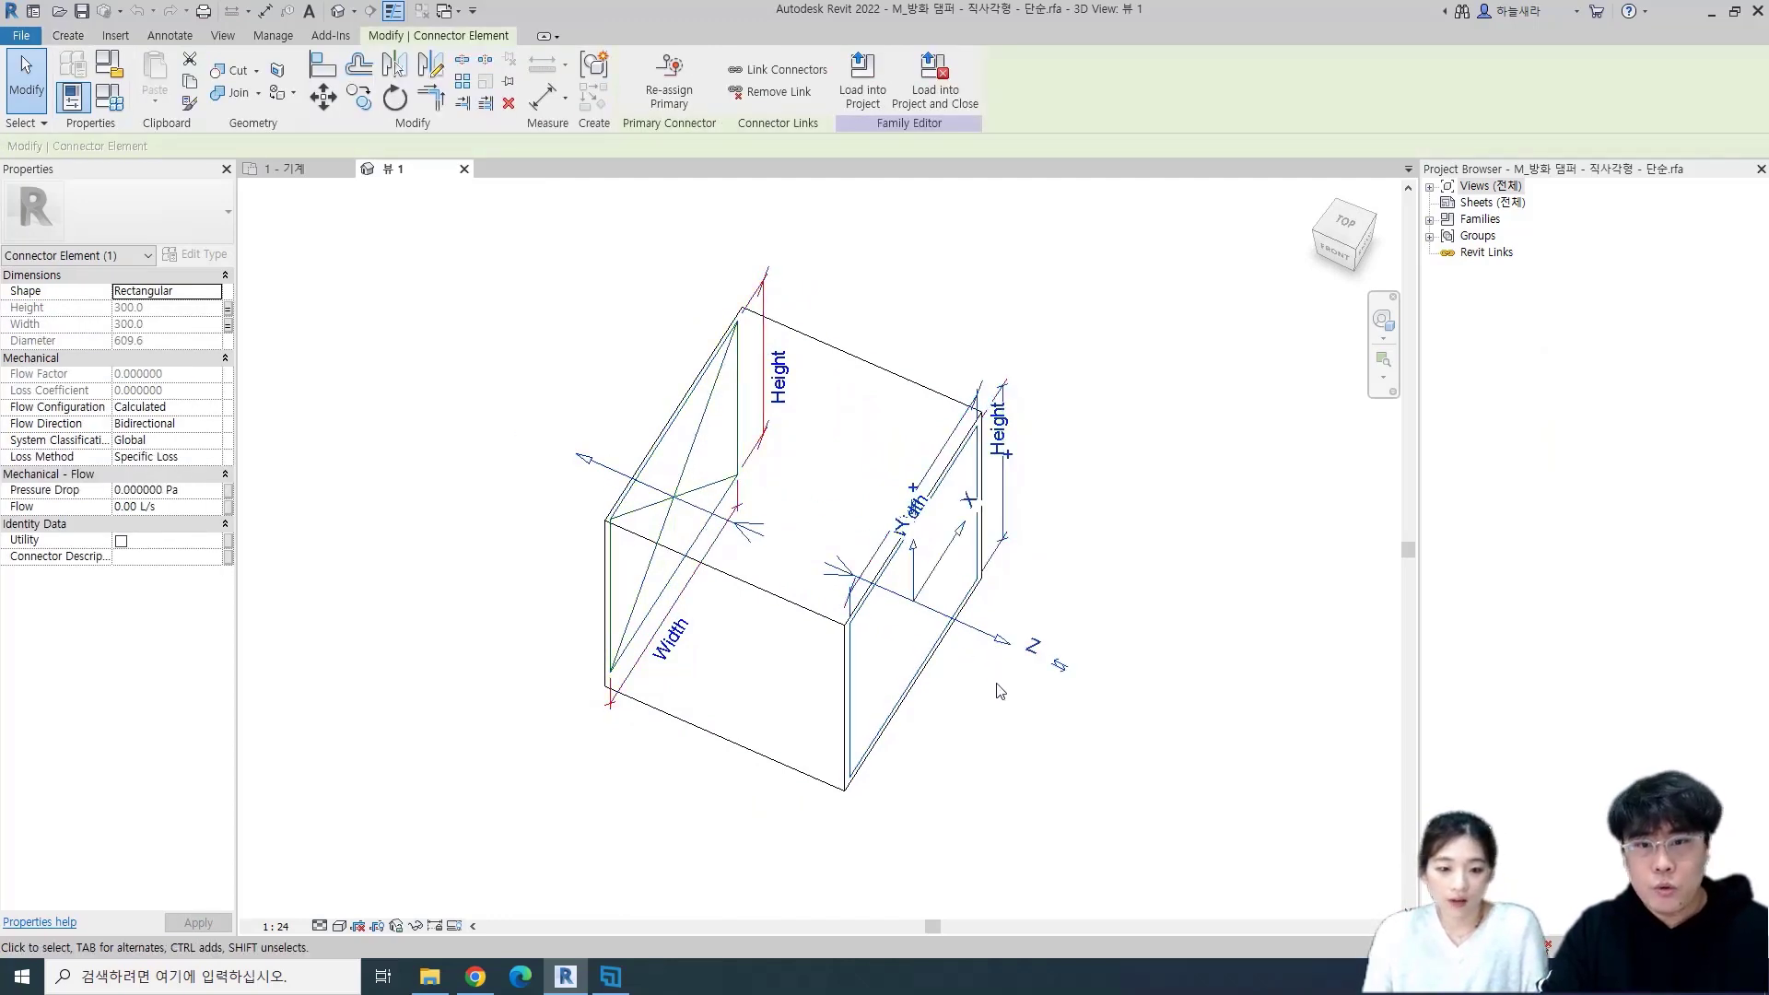
shift+middle_drag(1031, 742, 1090, 643)
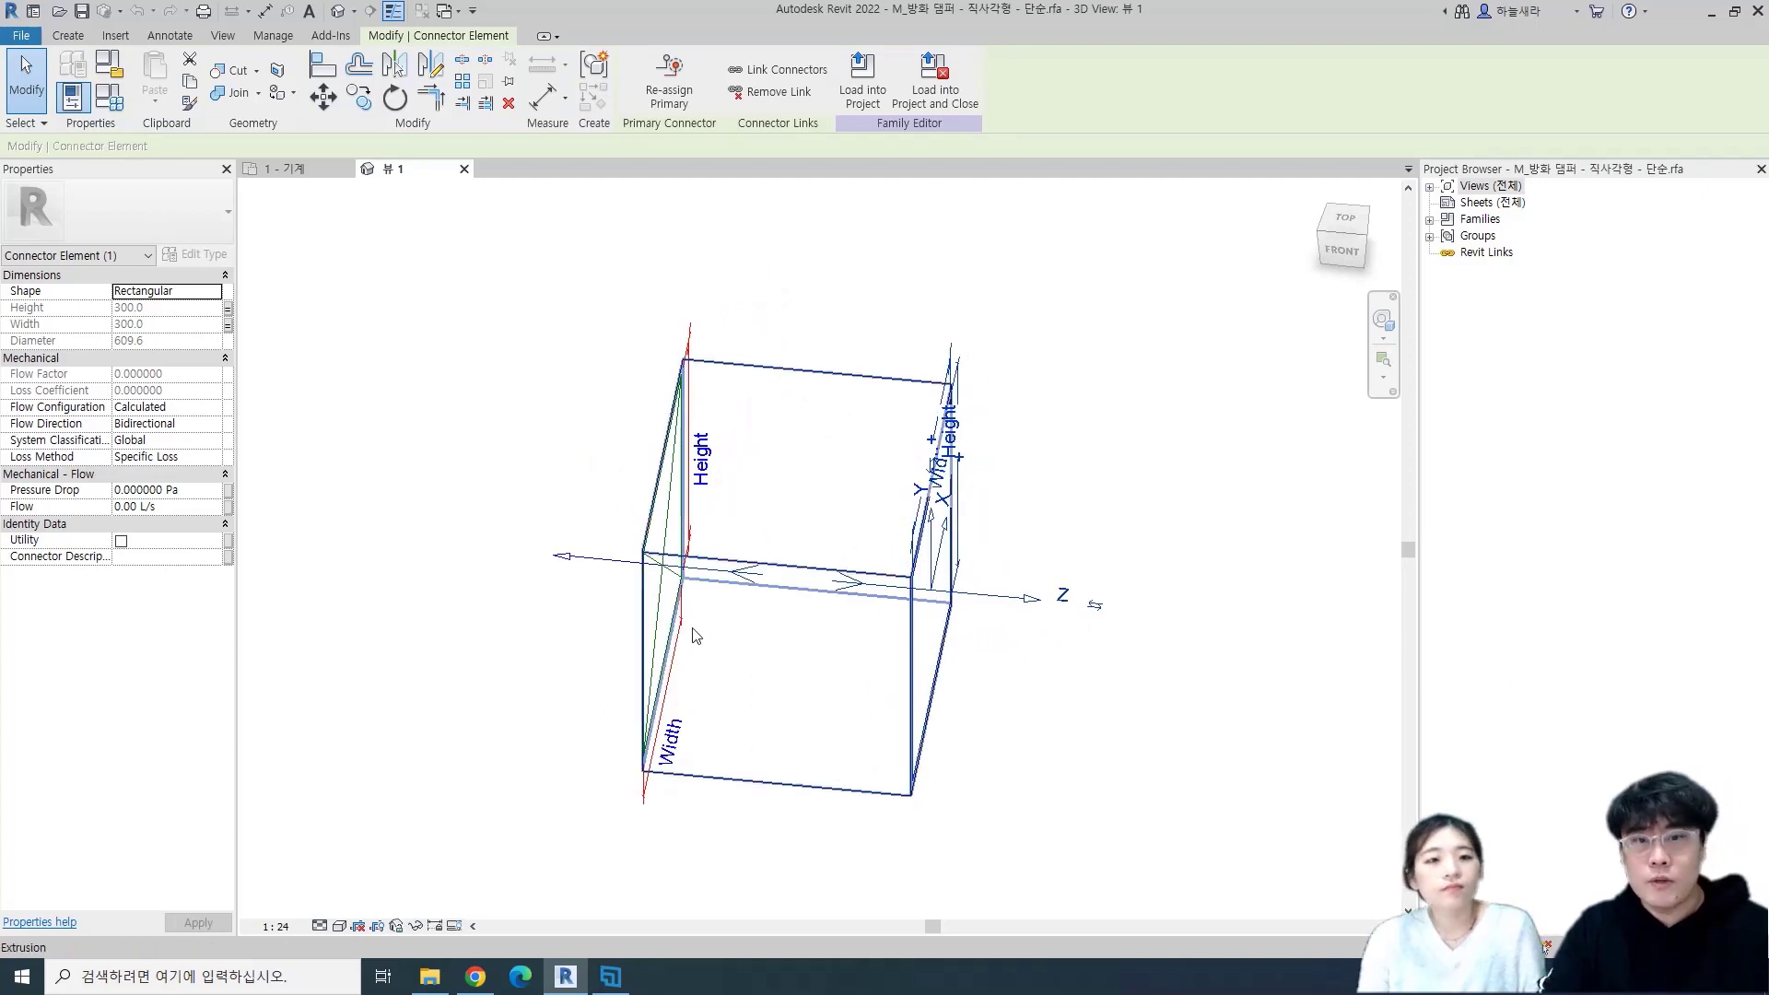
click(486, 474)
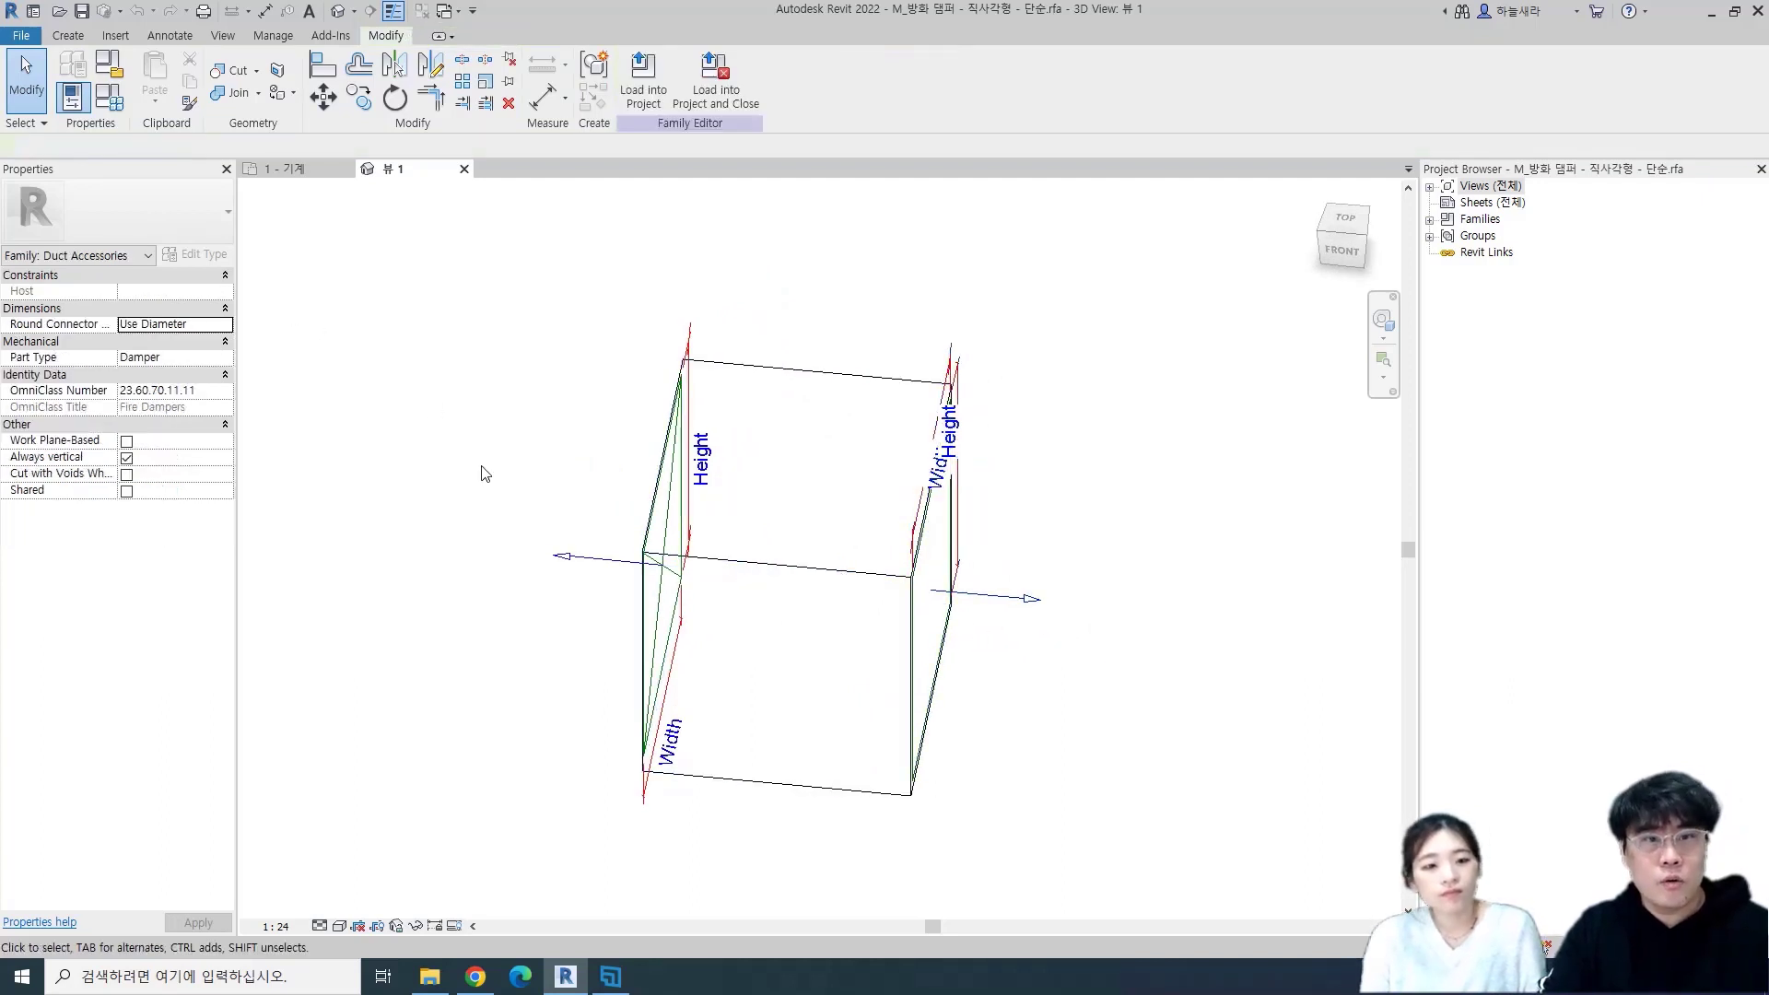
click(67, 35)
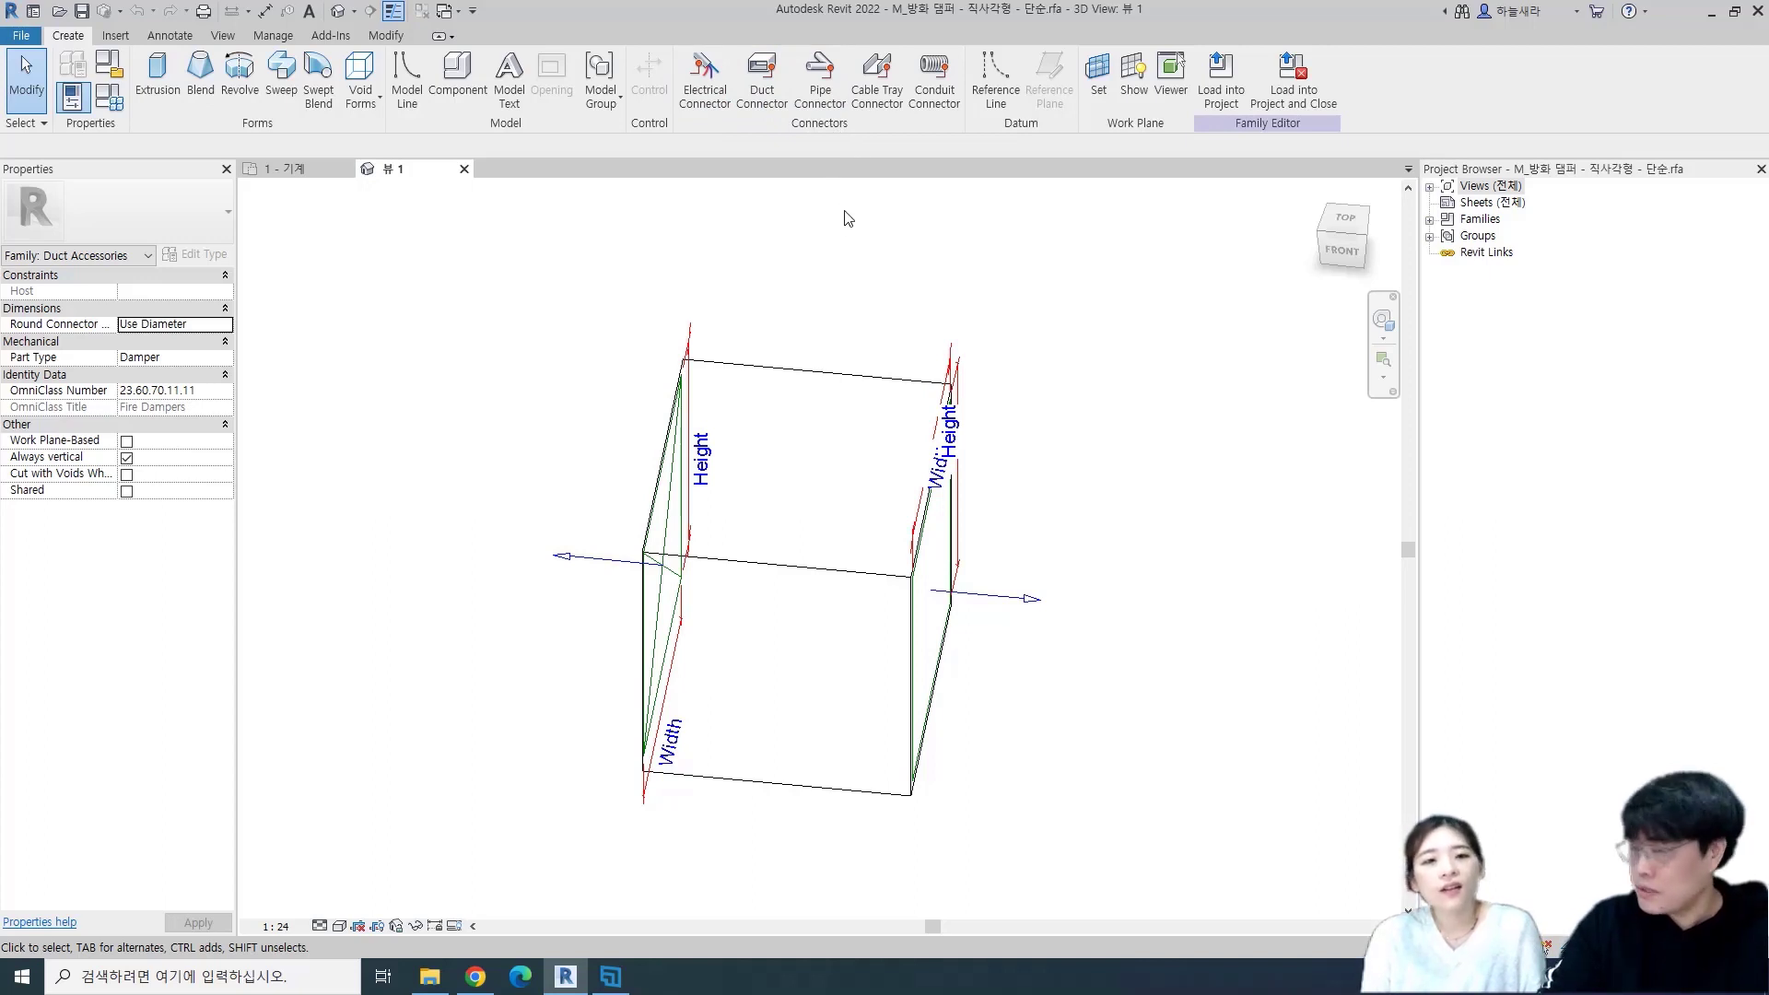
shift+middle_drag(1067, 643, 860, 644)
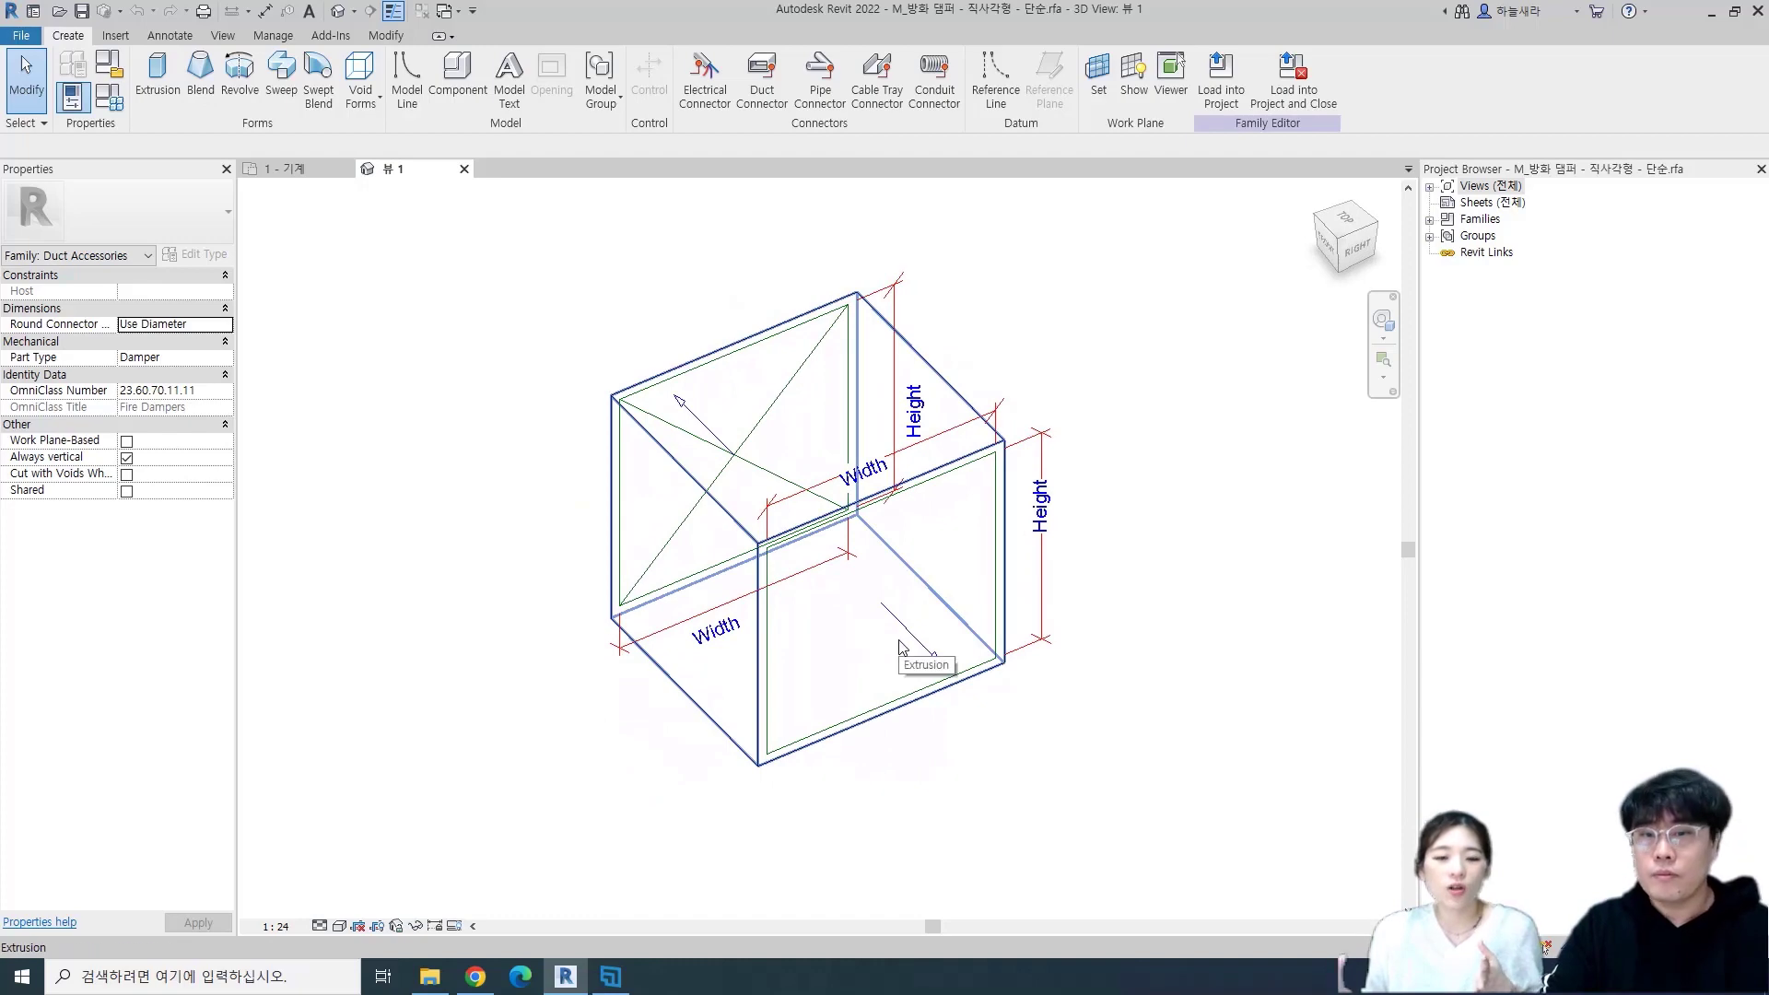
- Examine the shape options and properties of the connector on the damper's right face, keeping the Rectangular shape
click(917, 645)
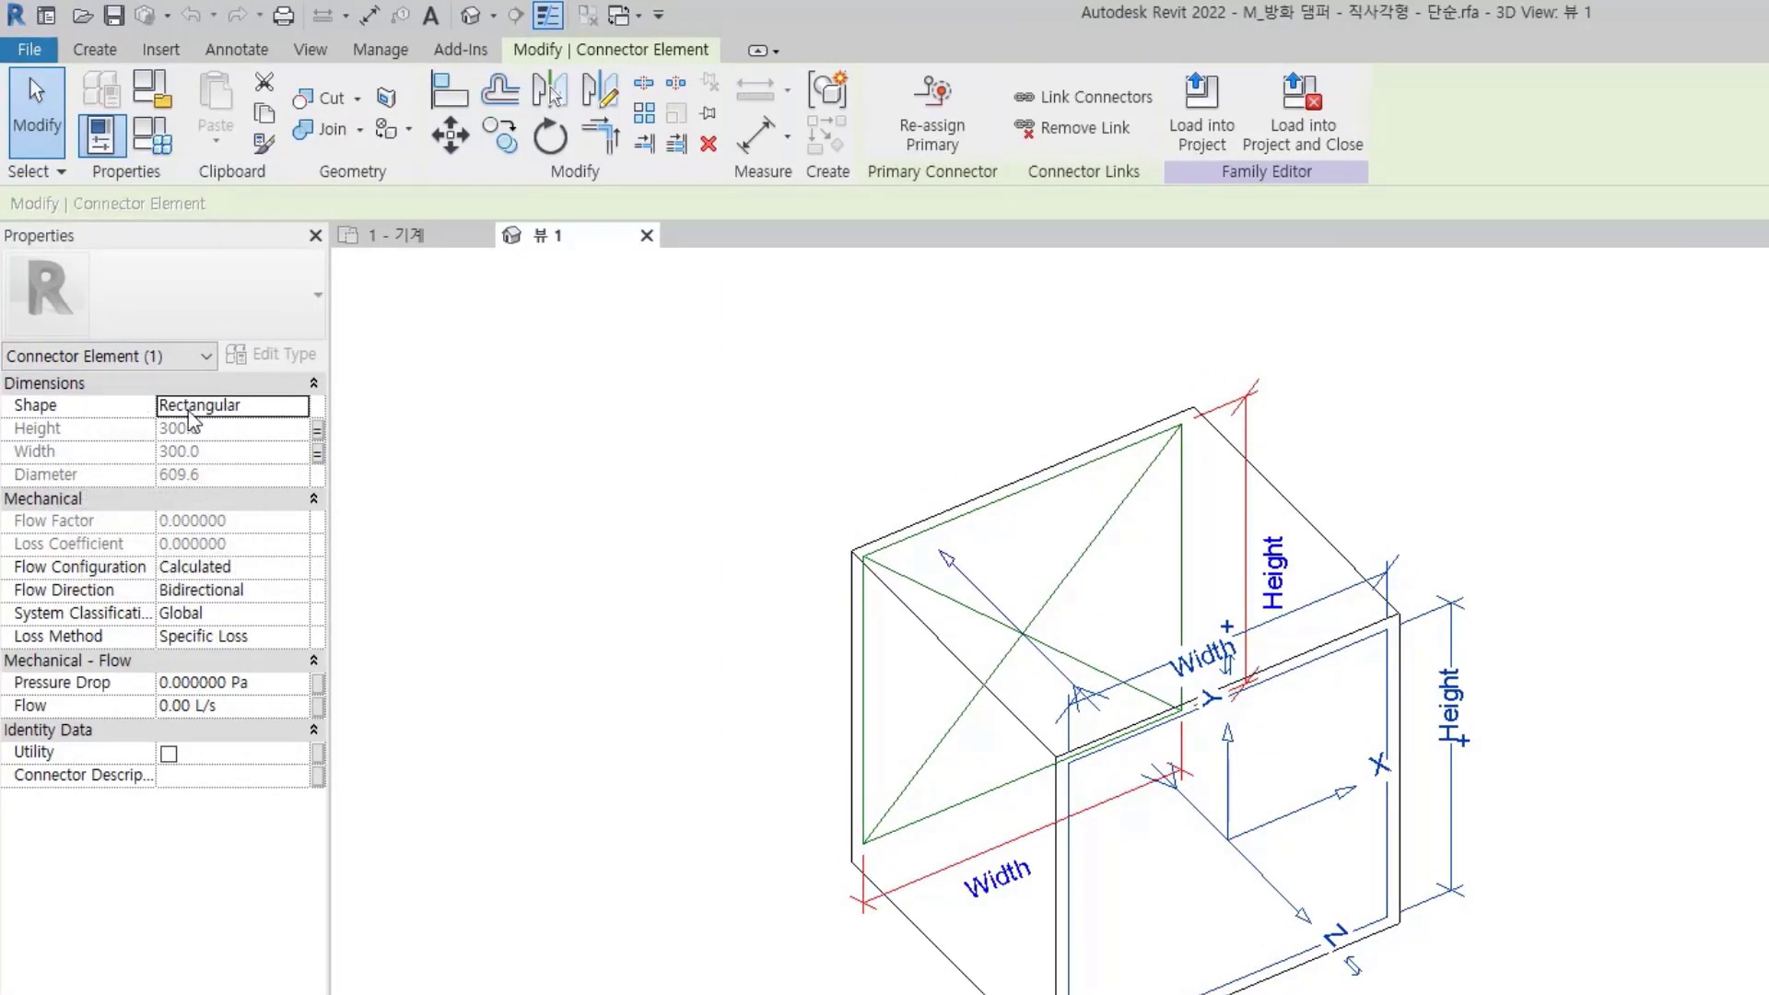
click(195, 409)
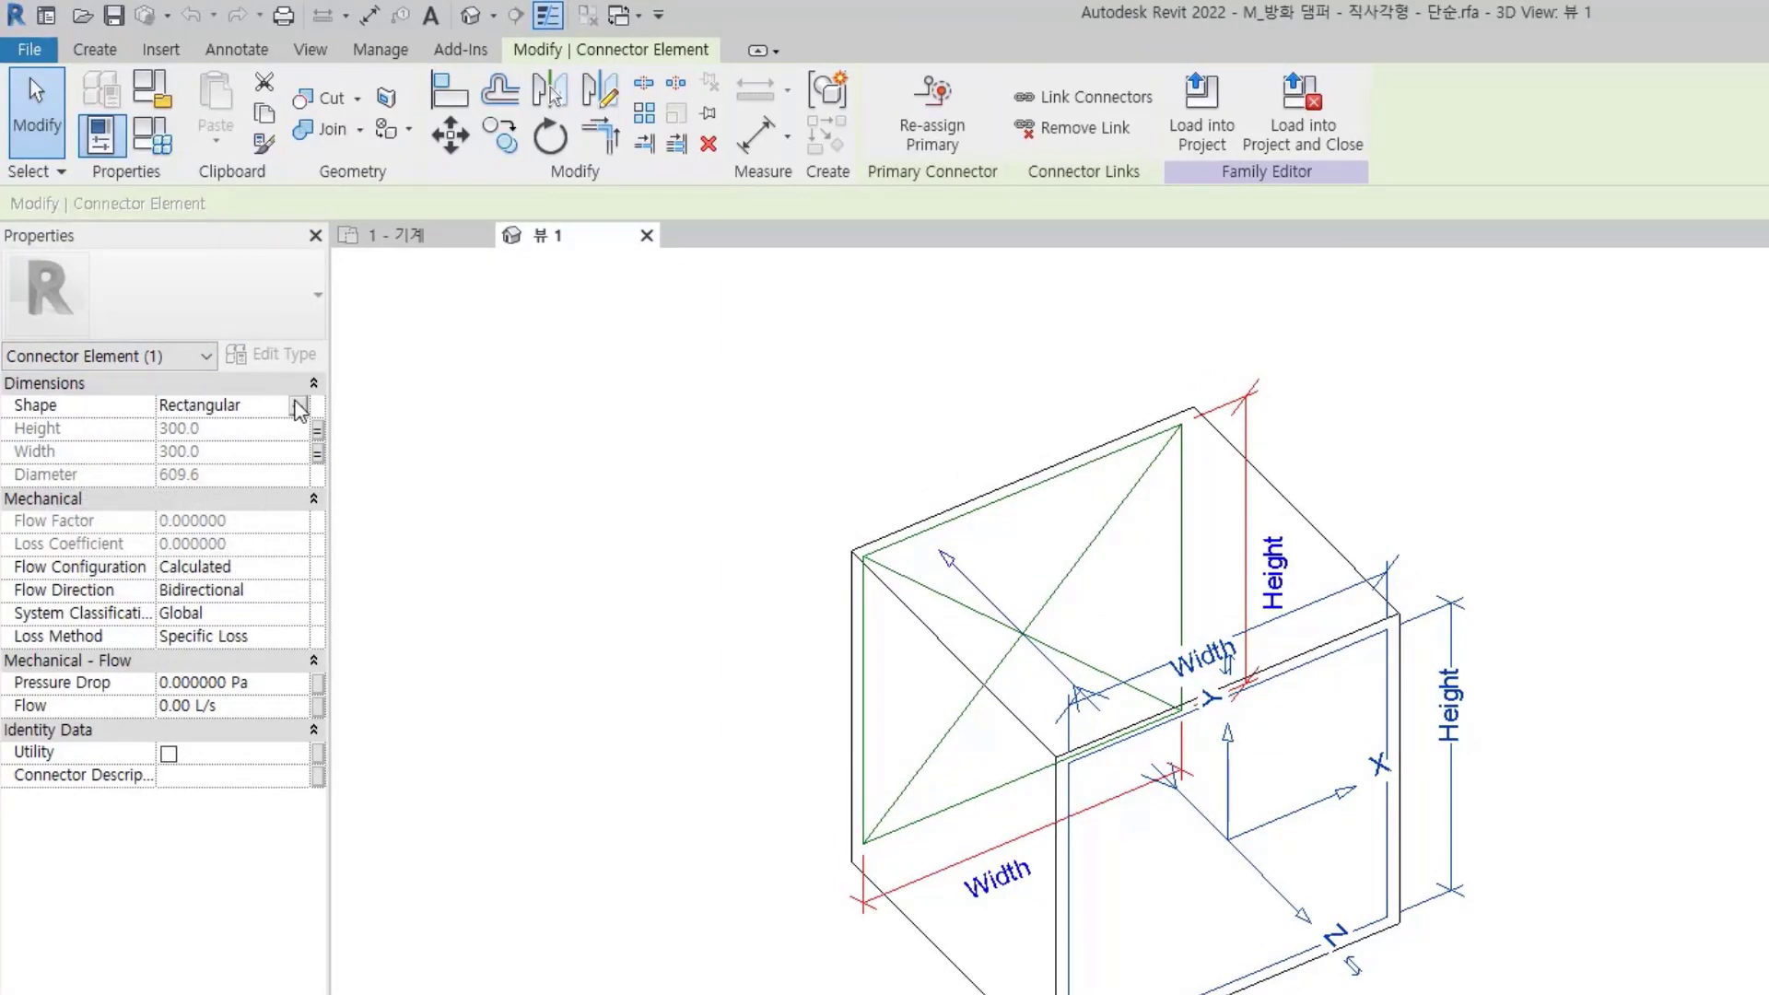
click(298, 406)
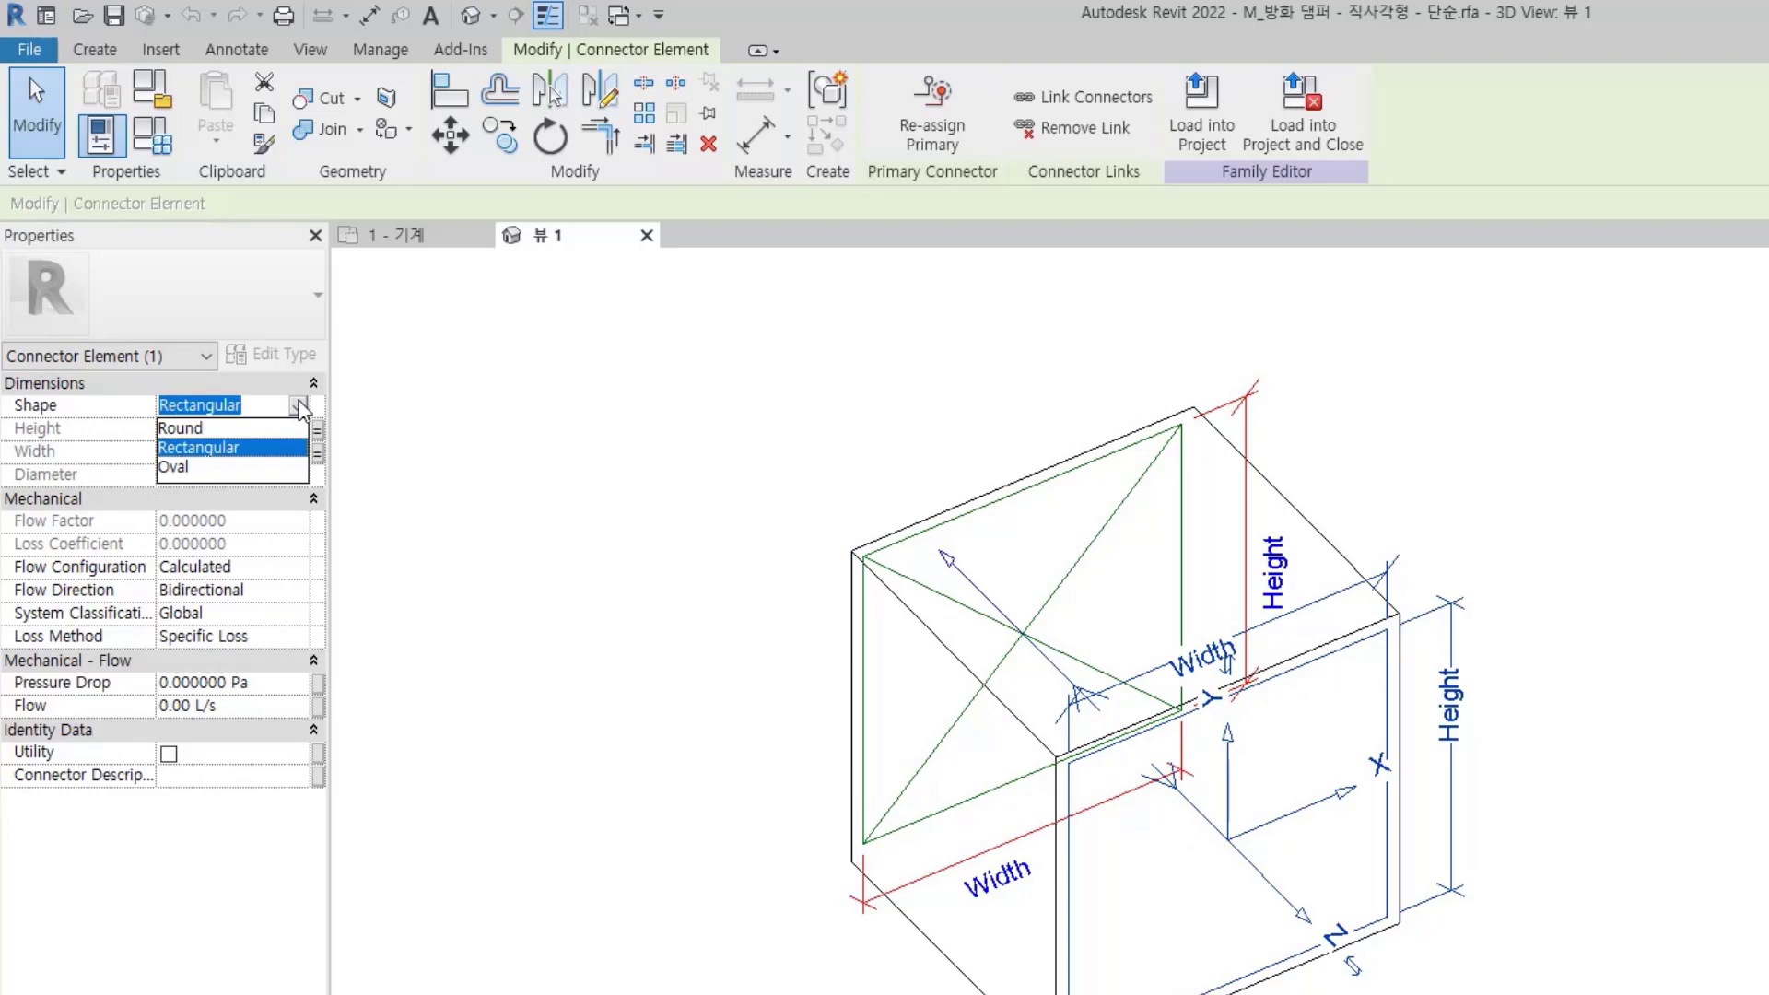
click(431, 420)
click(506, 530)
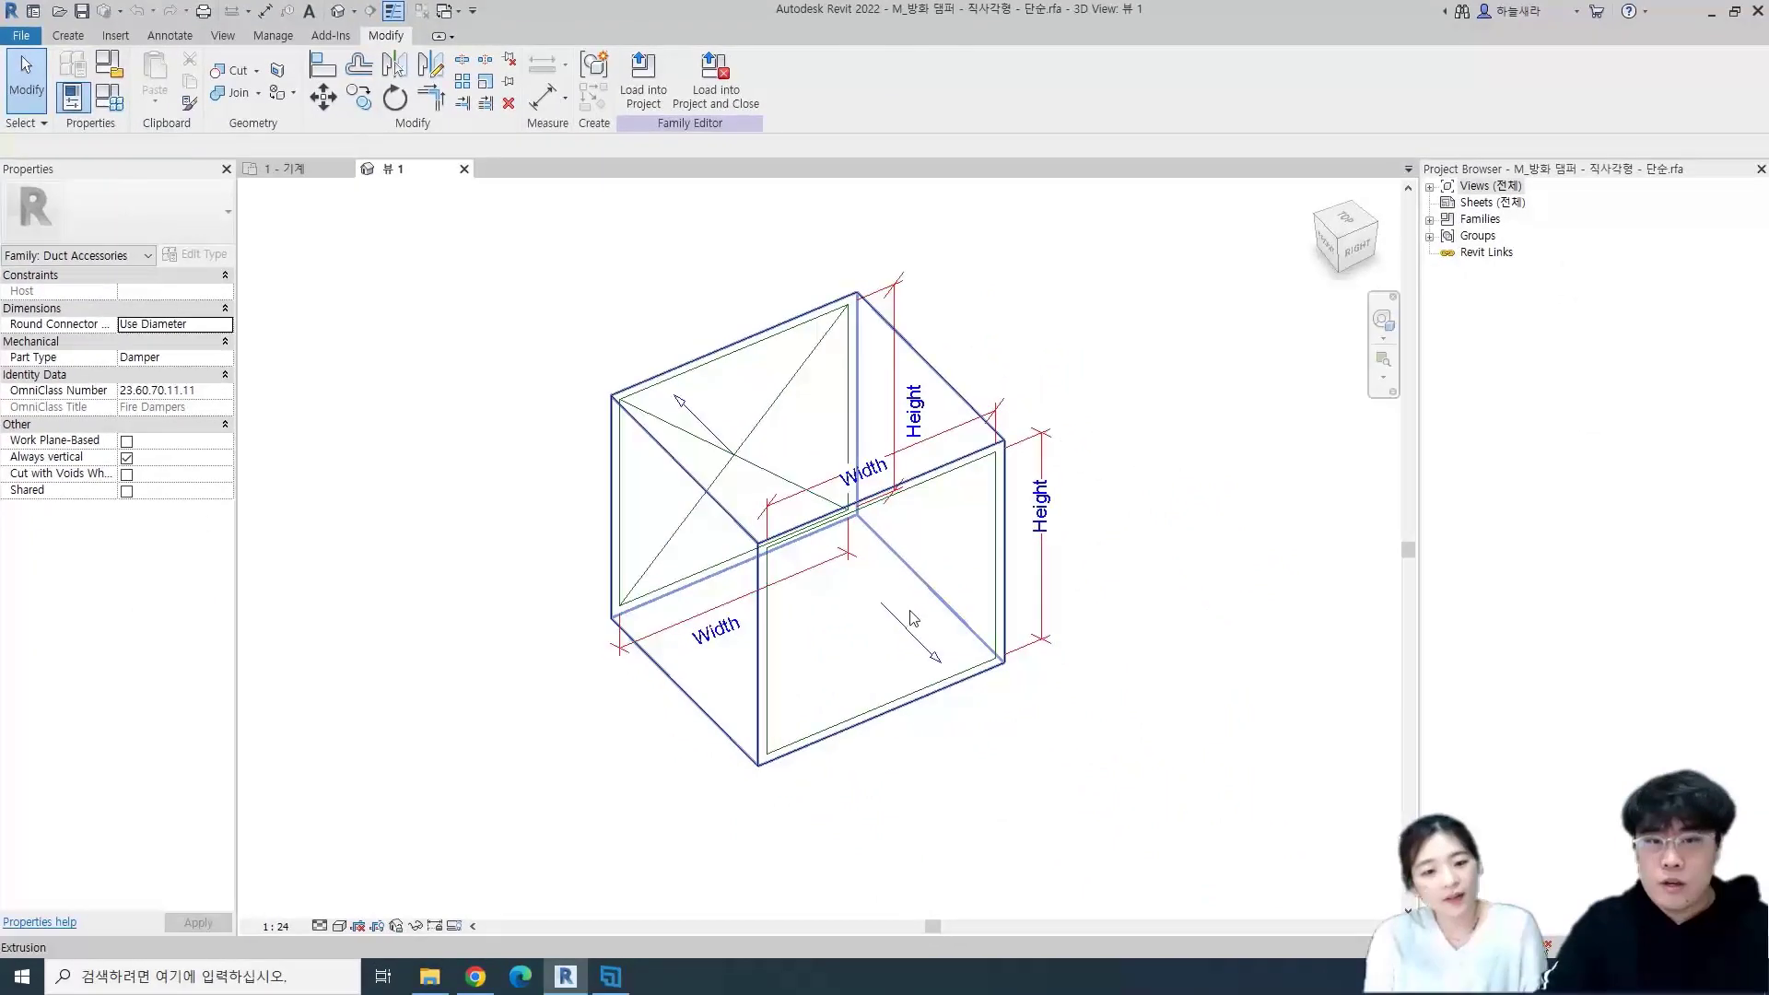
click(981, 671)
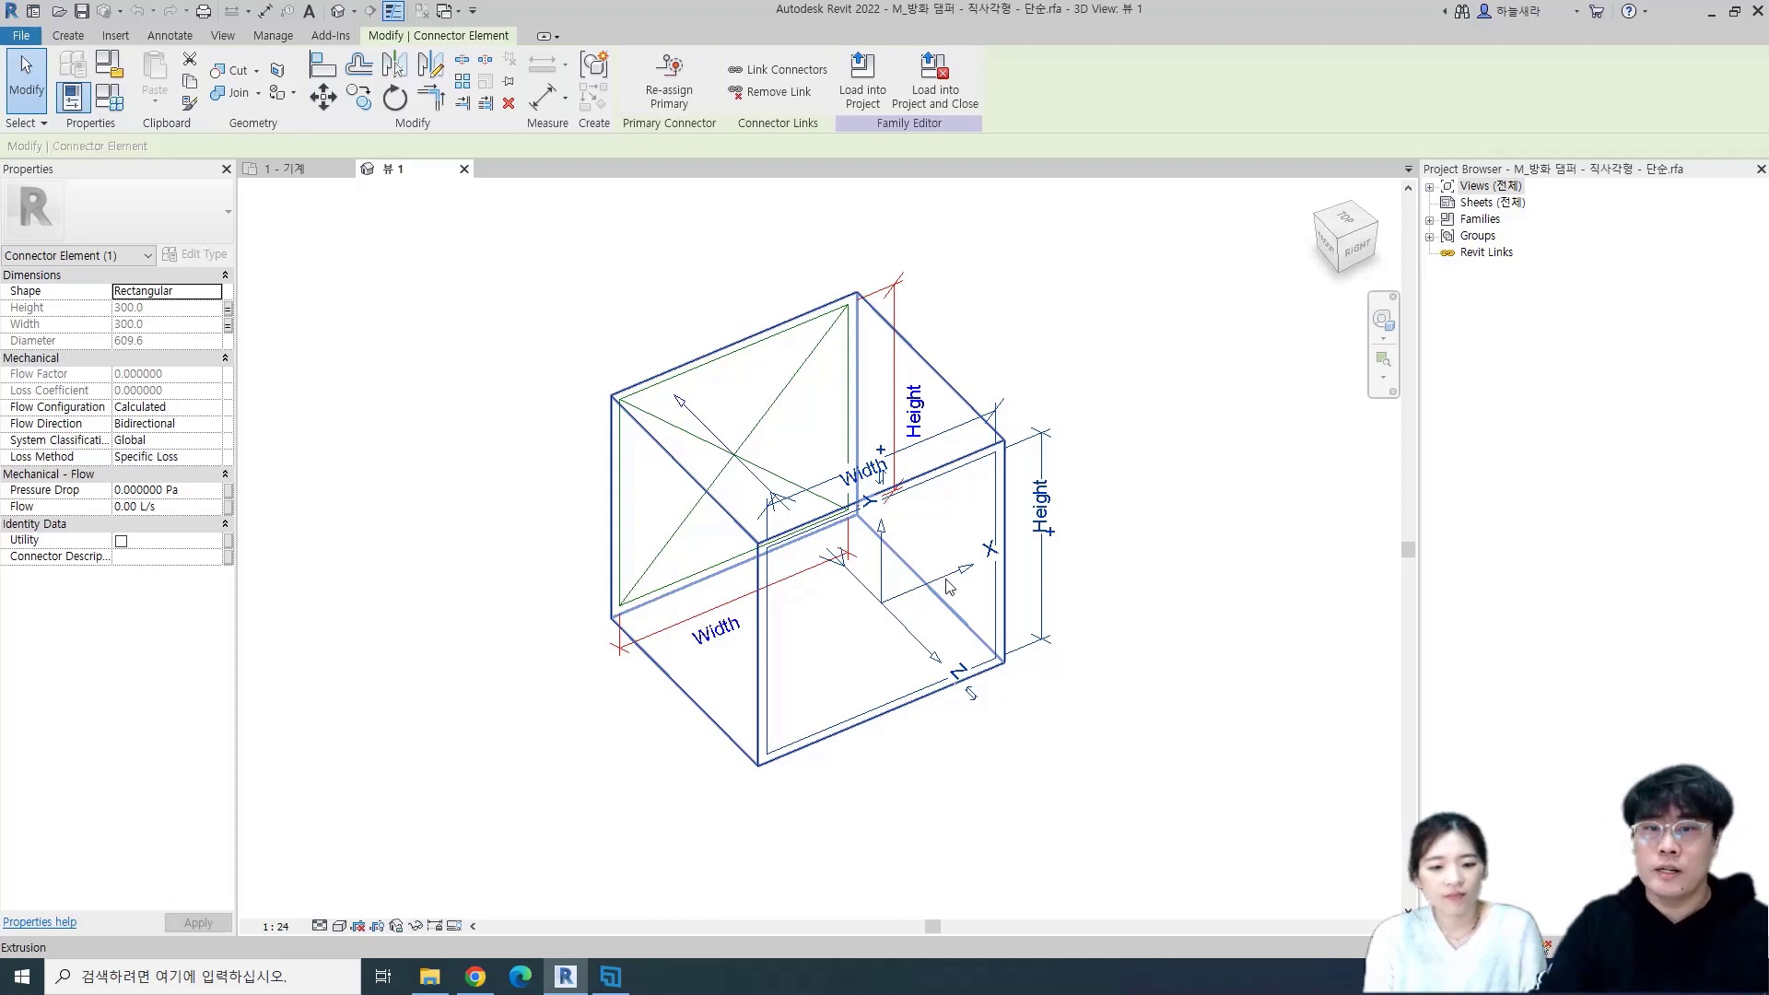
key(Escape)
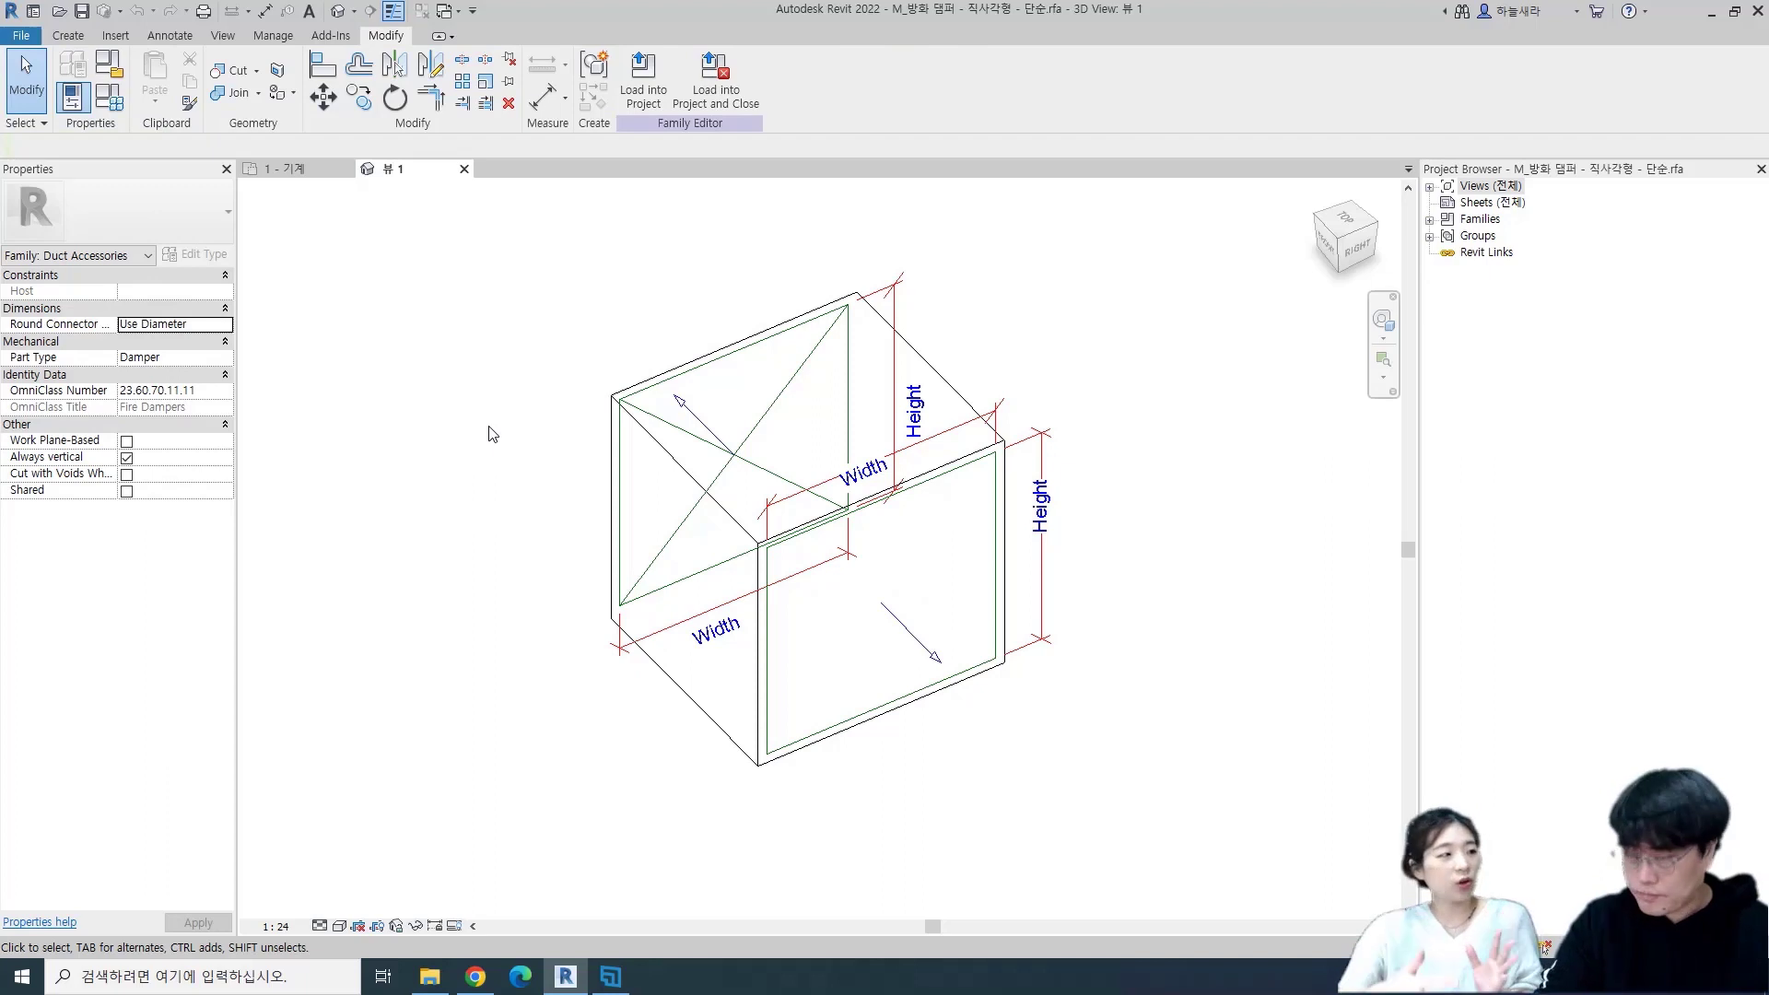
click(883, 610)
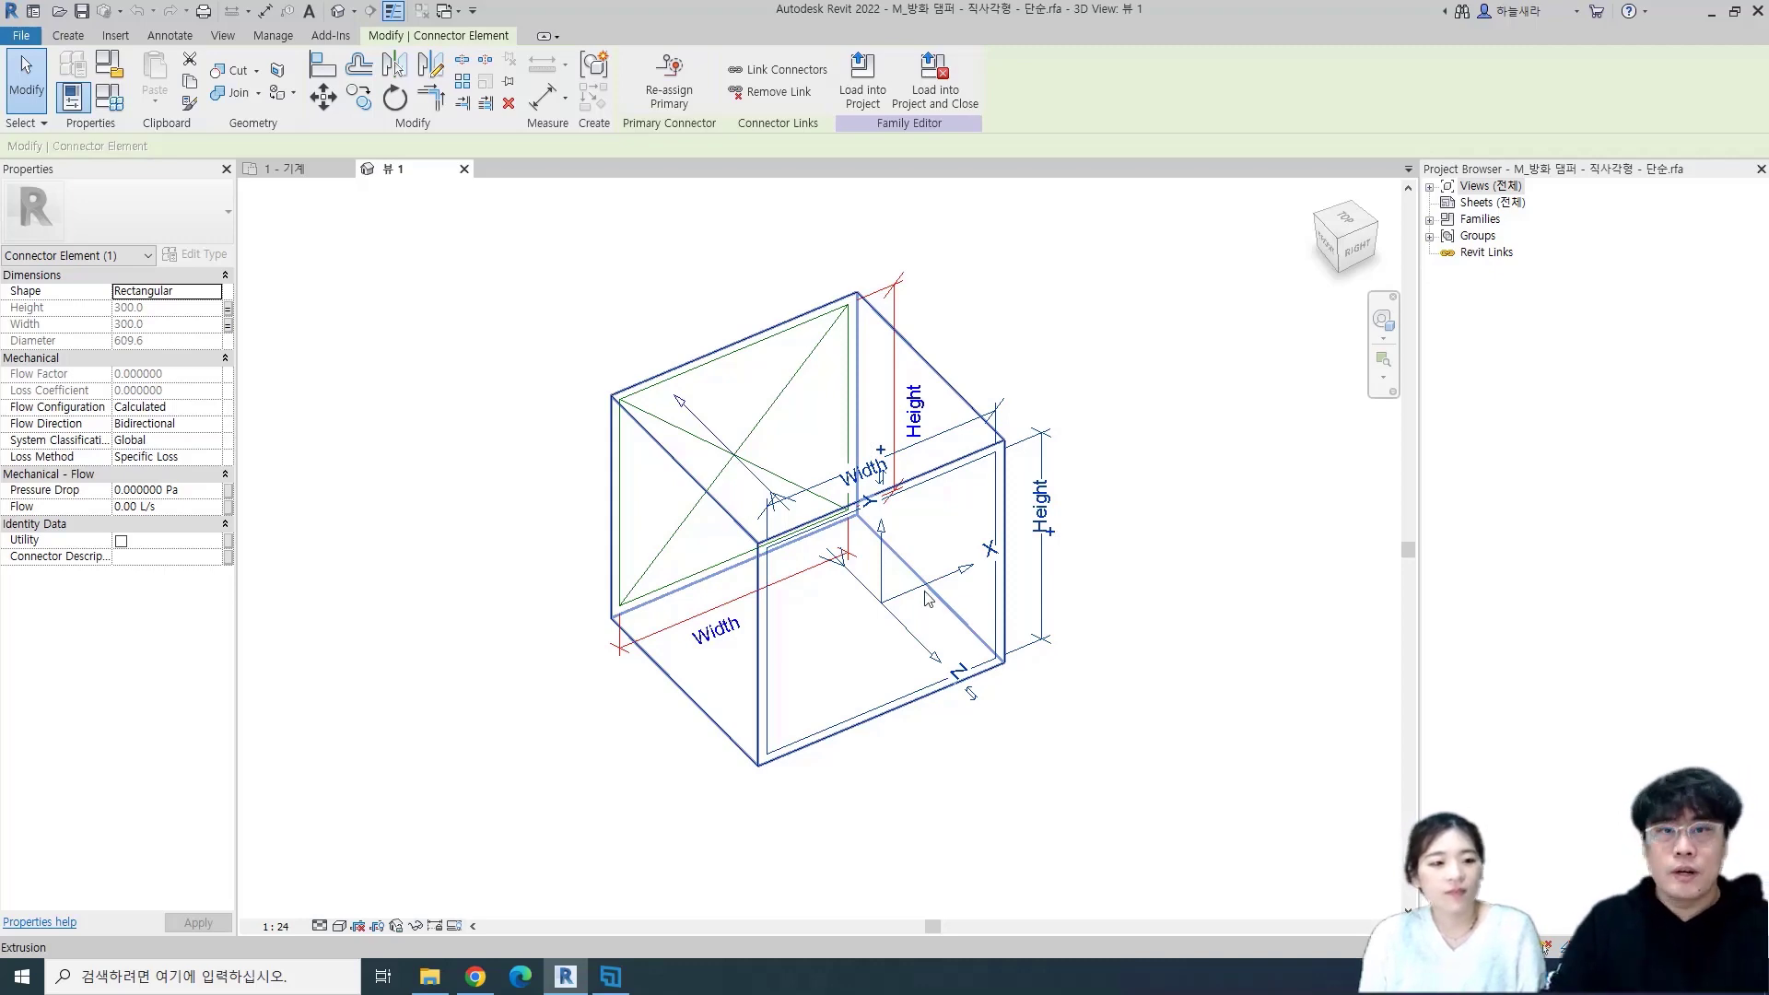
click(554, 756)
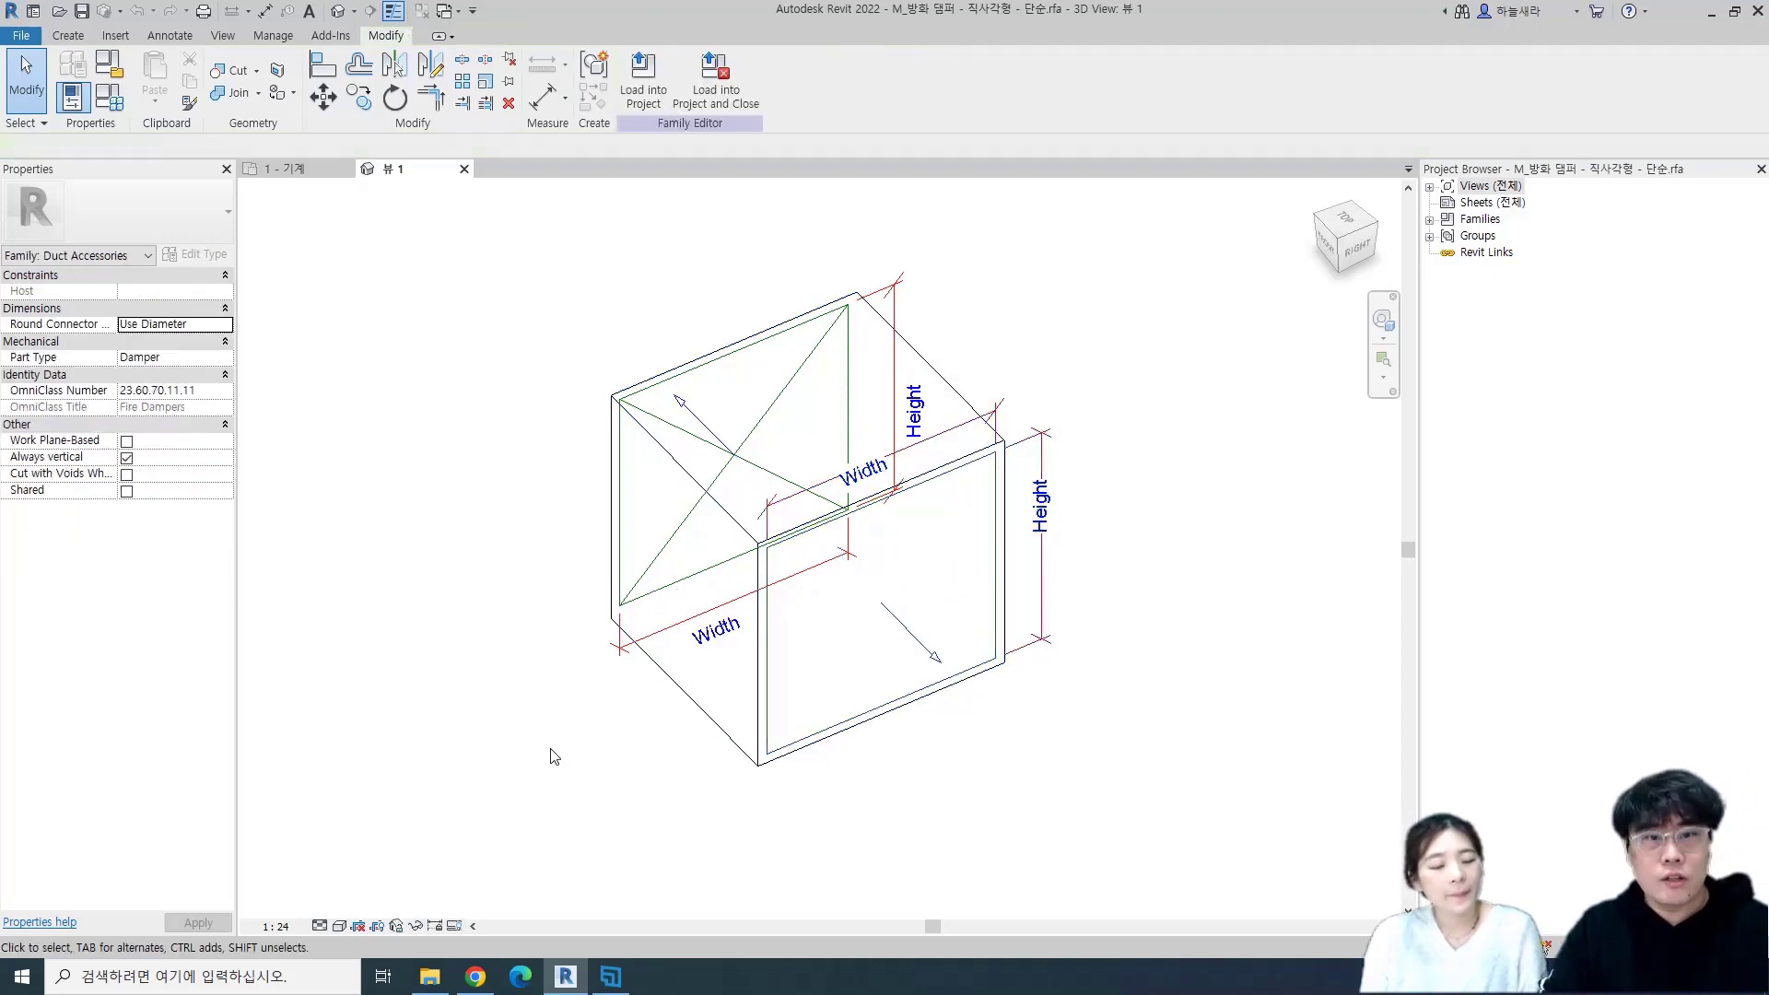
click(916, 642)
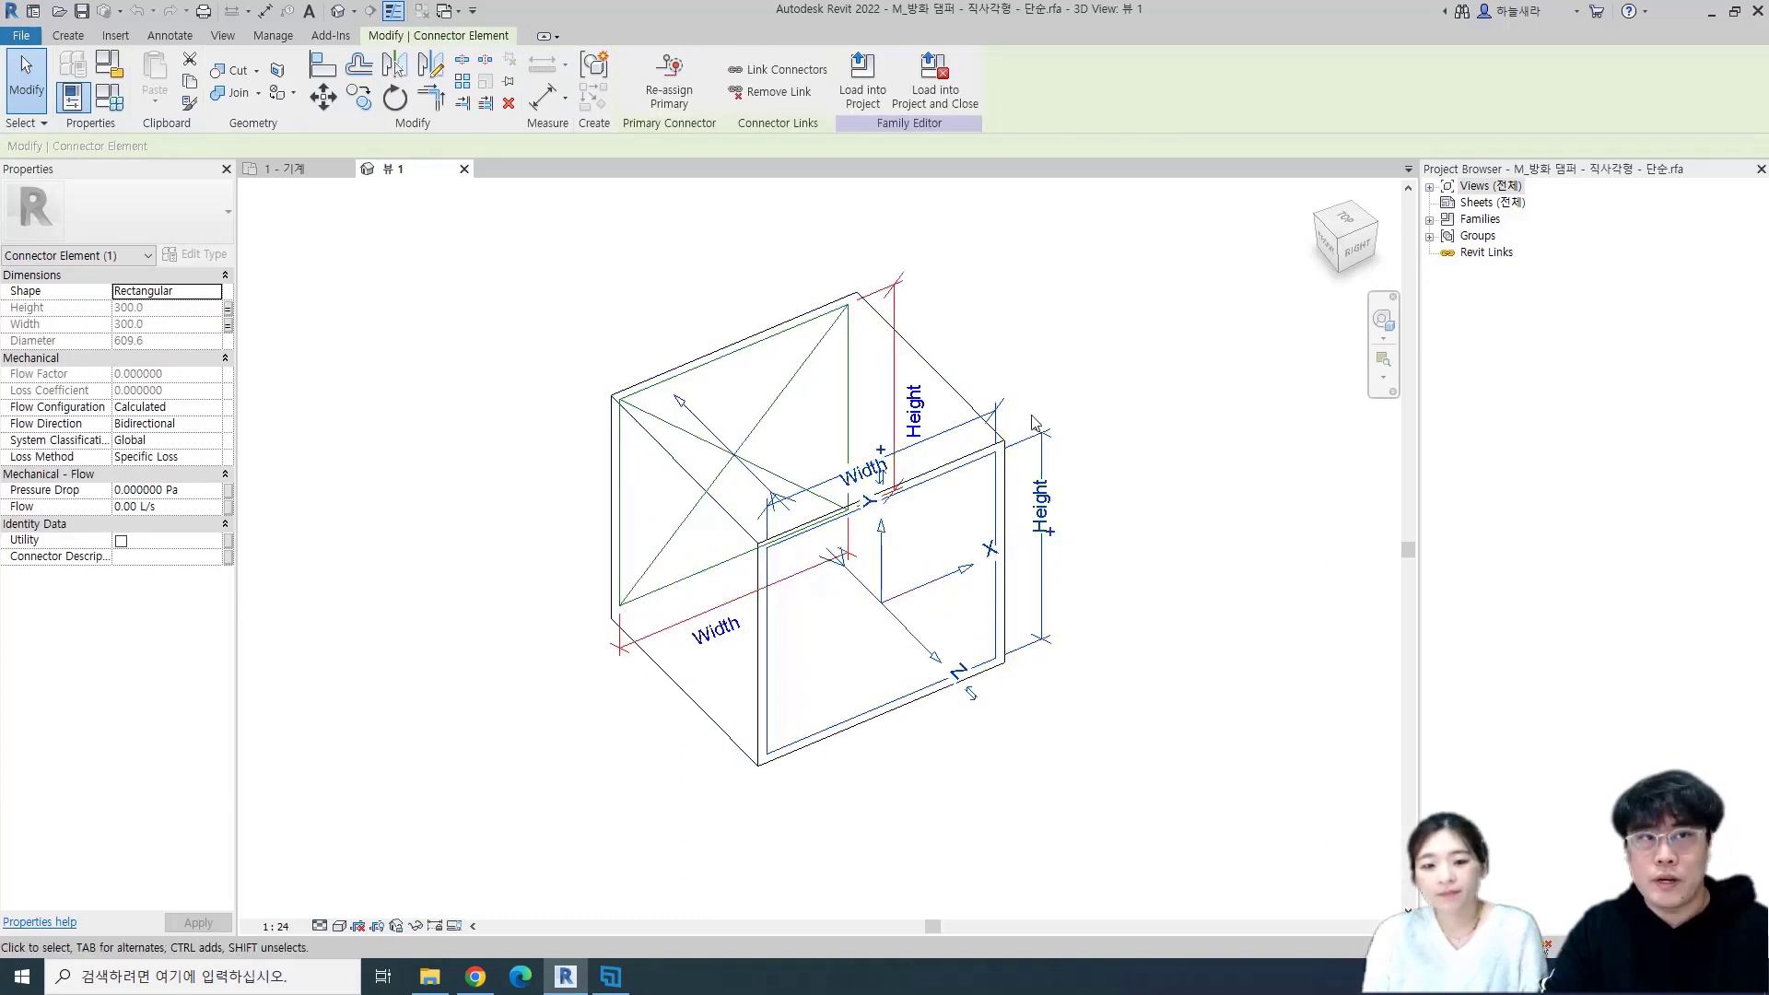
- Place an Exhaust Air duct connector on the front face of the damper body
click(74, 35)
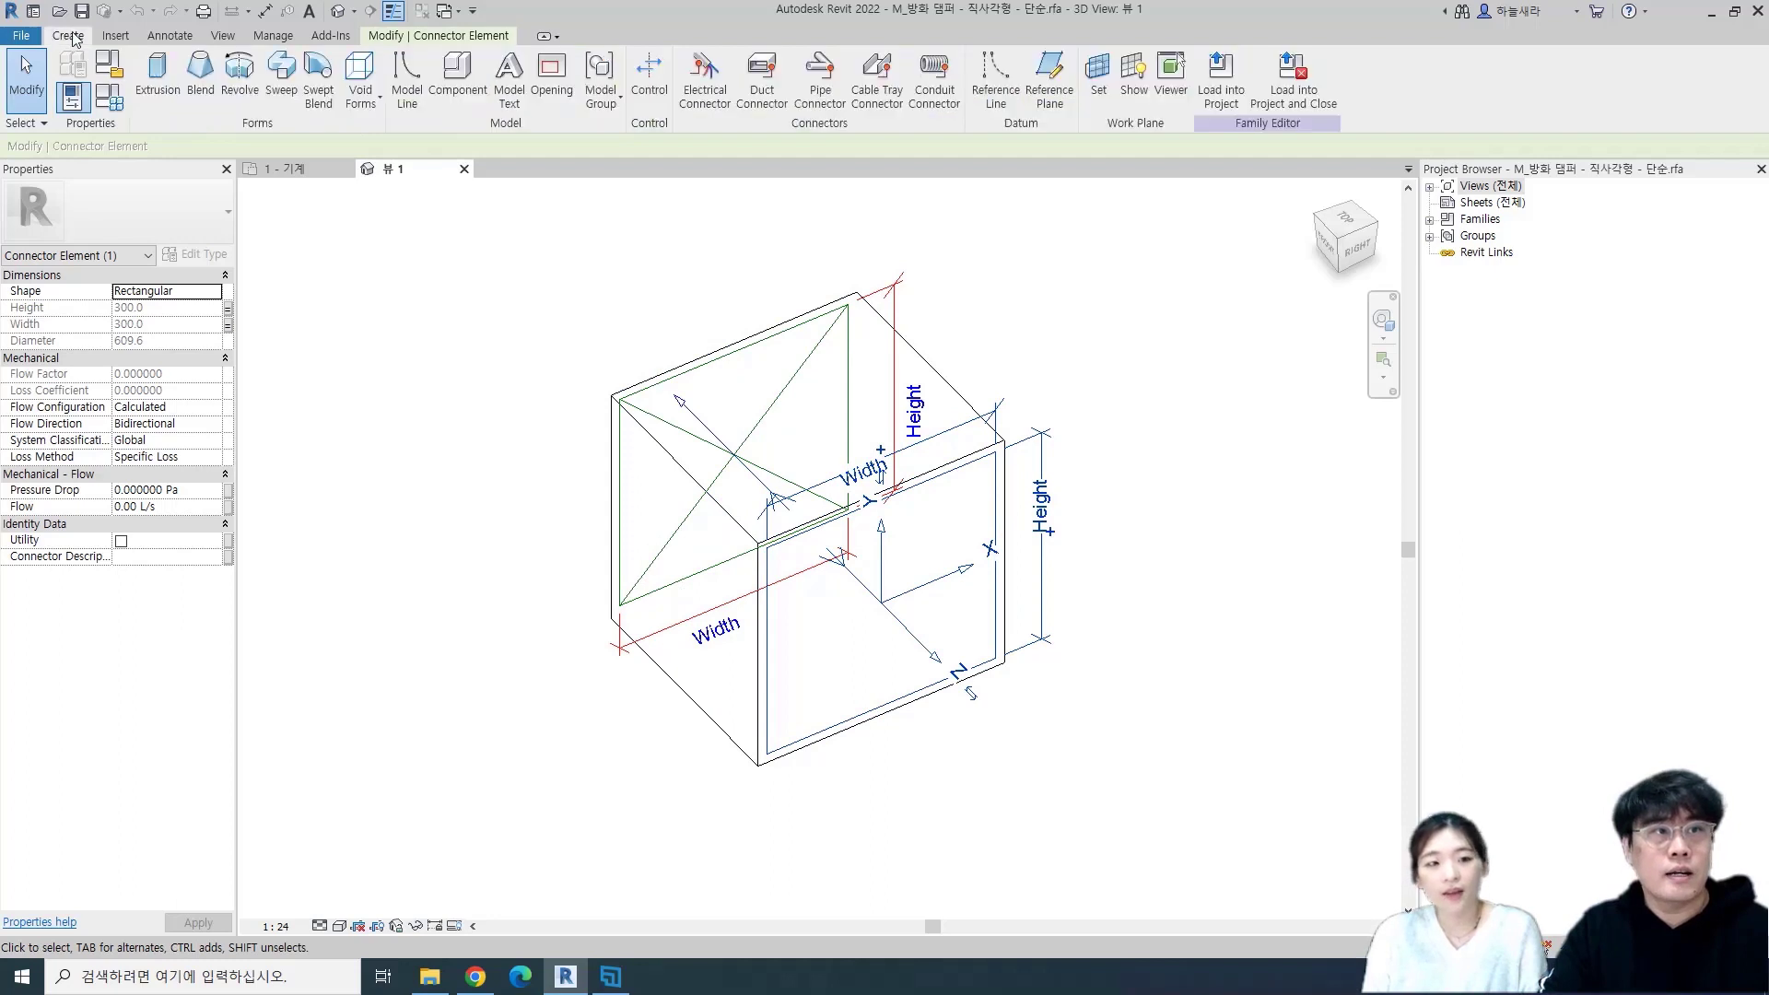
click(749, 85)
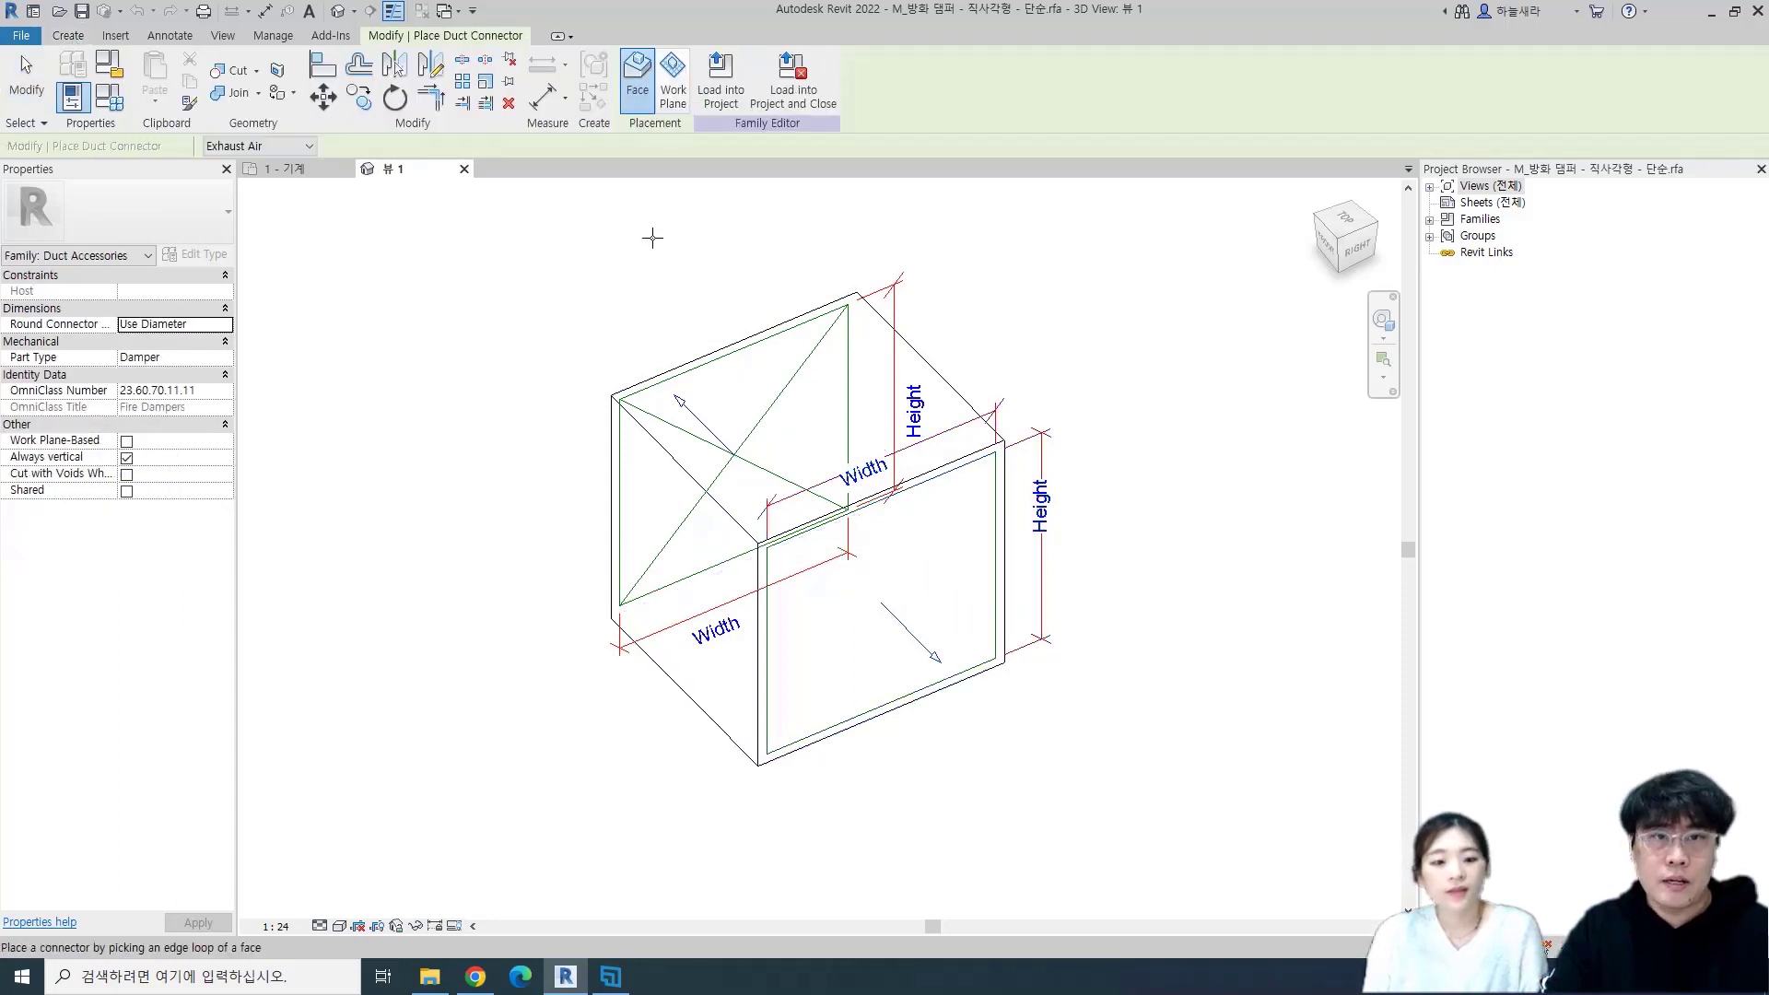
click(716, 505)
key(Escape)
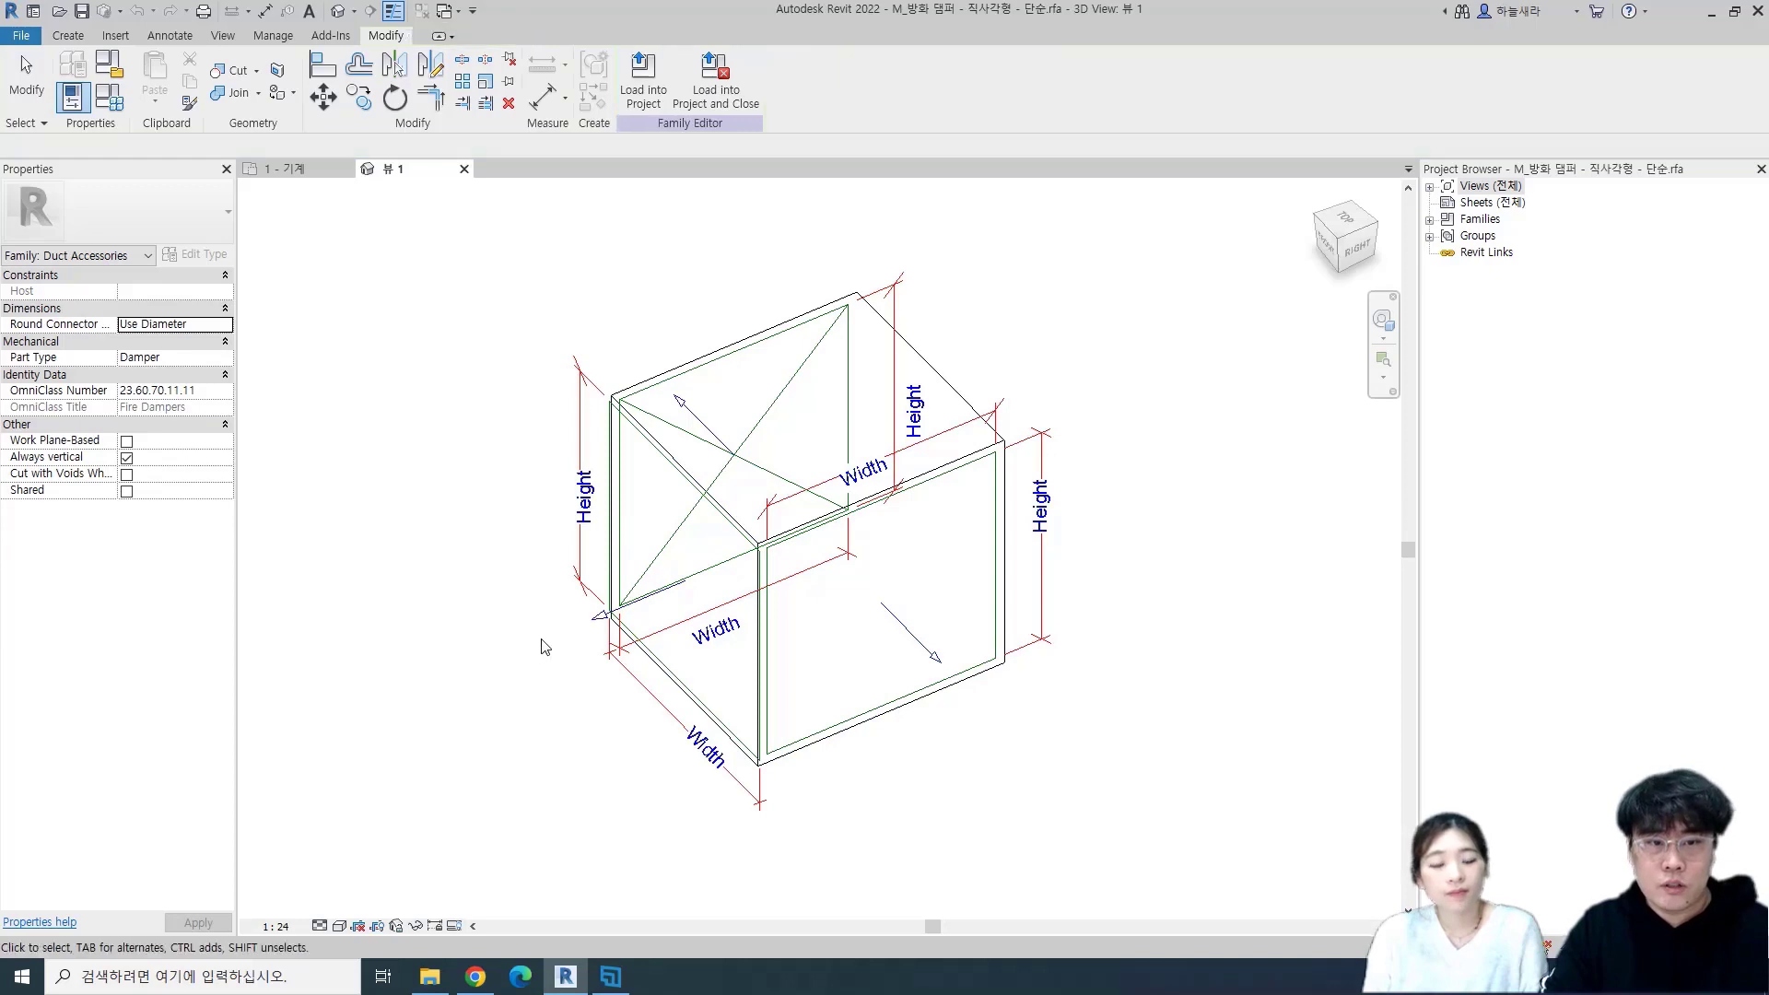
- Review the family parameters available for the front-face connector's Height without linking one, and remove that connector
click(600, 623)
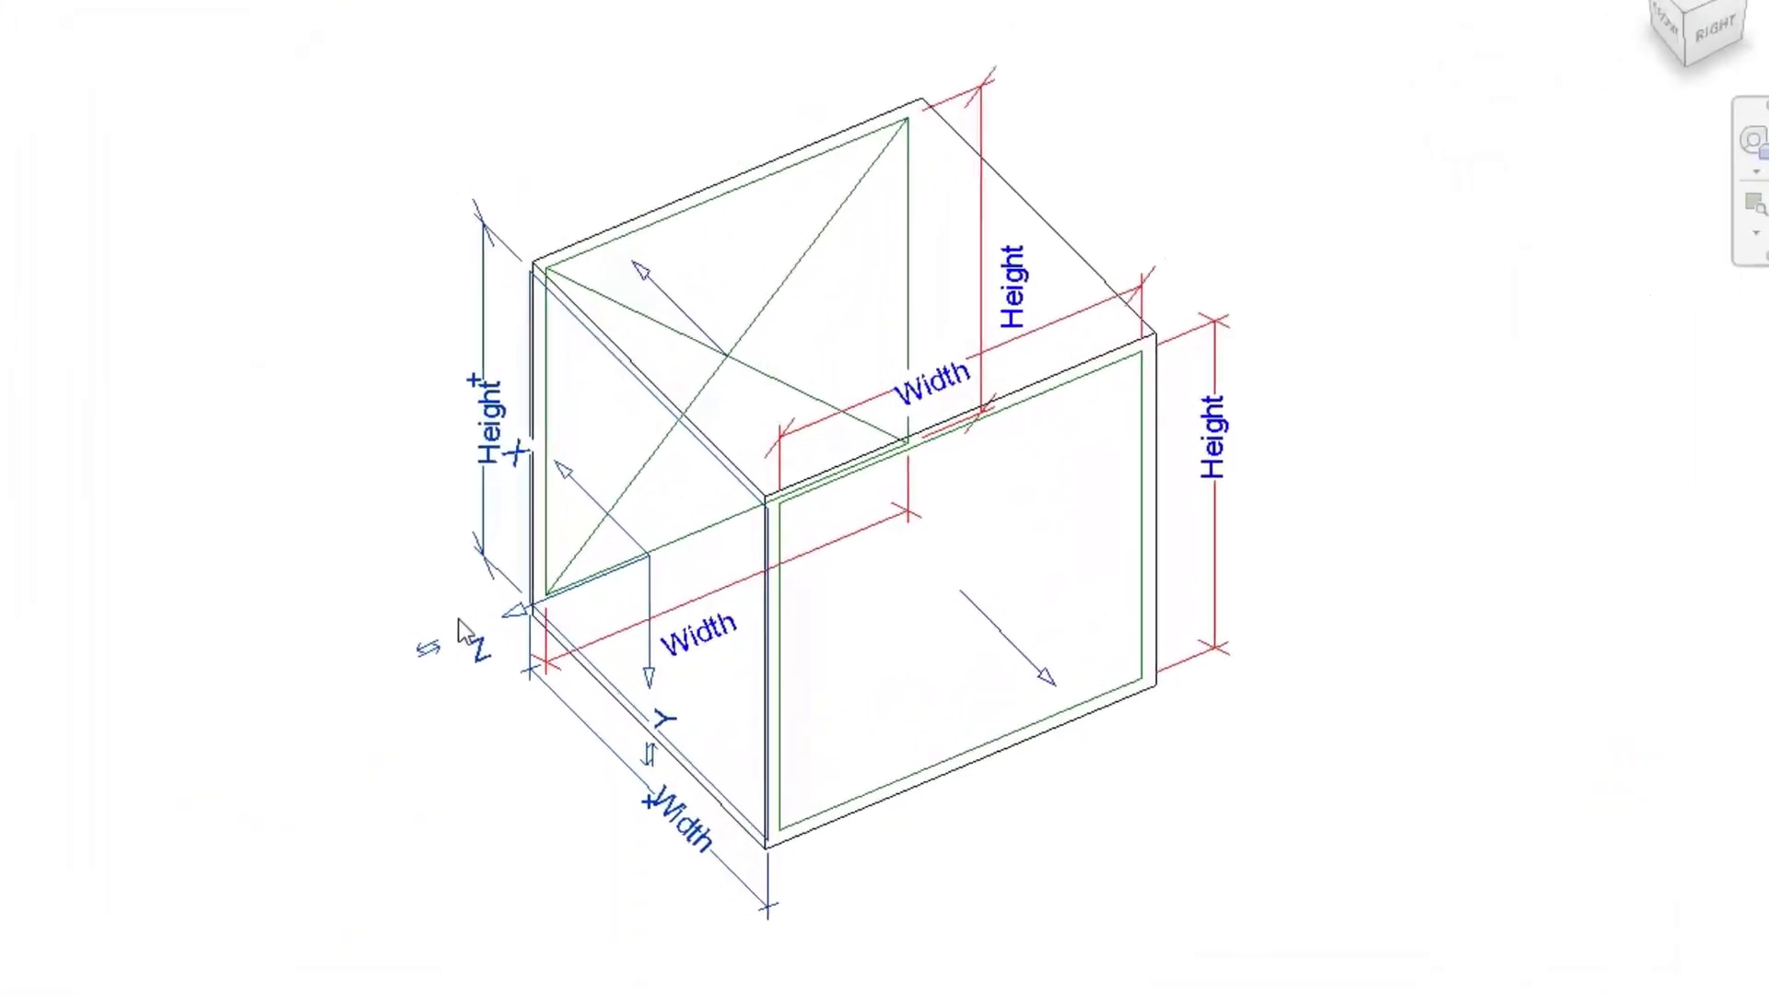
shift+middle_drag(568, 625, 731, 698)
shift+middle_drag(721, 761, 407, 550)
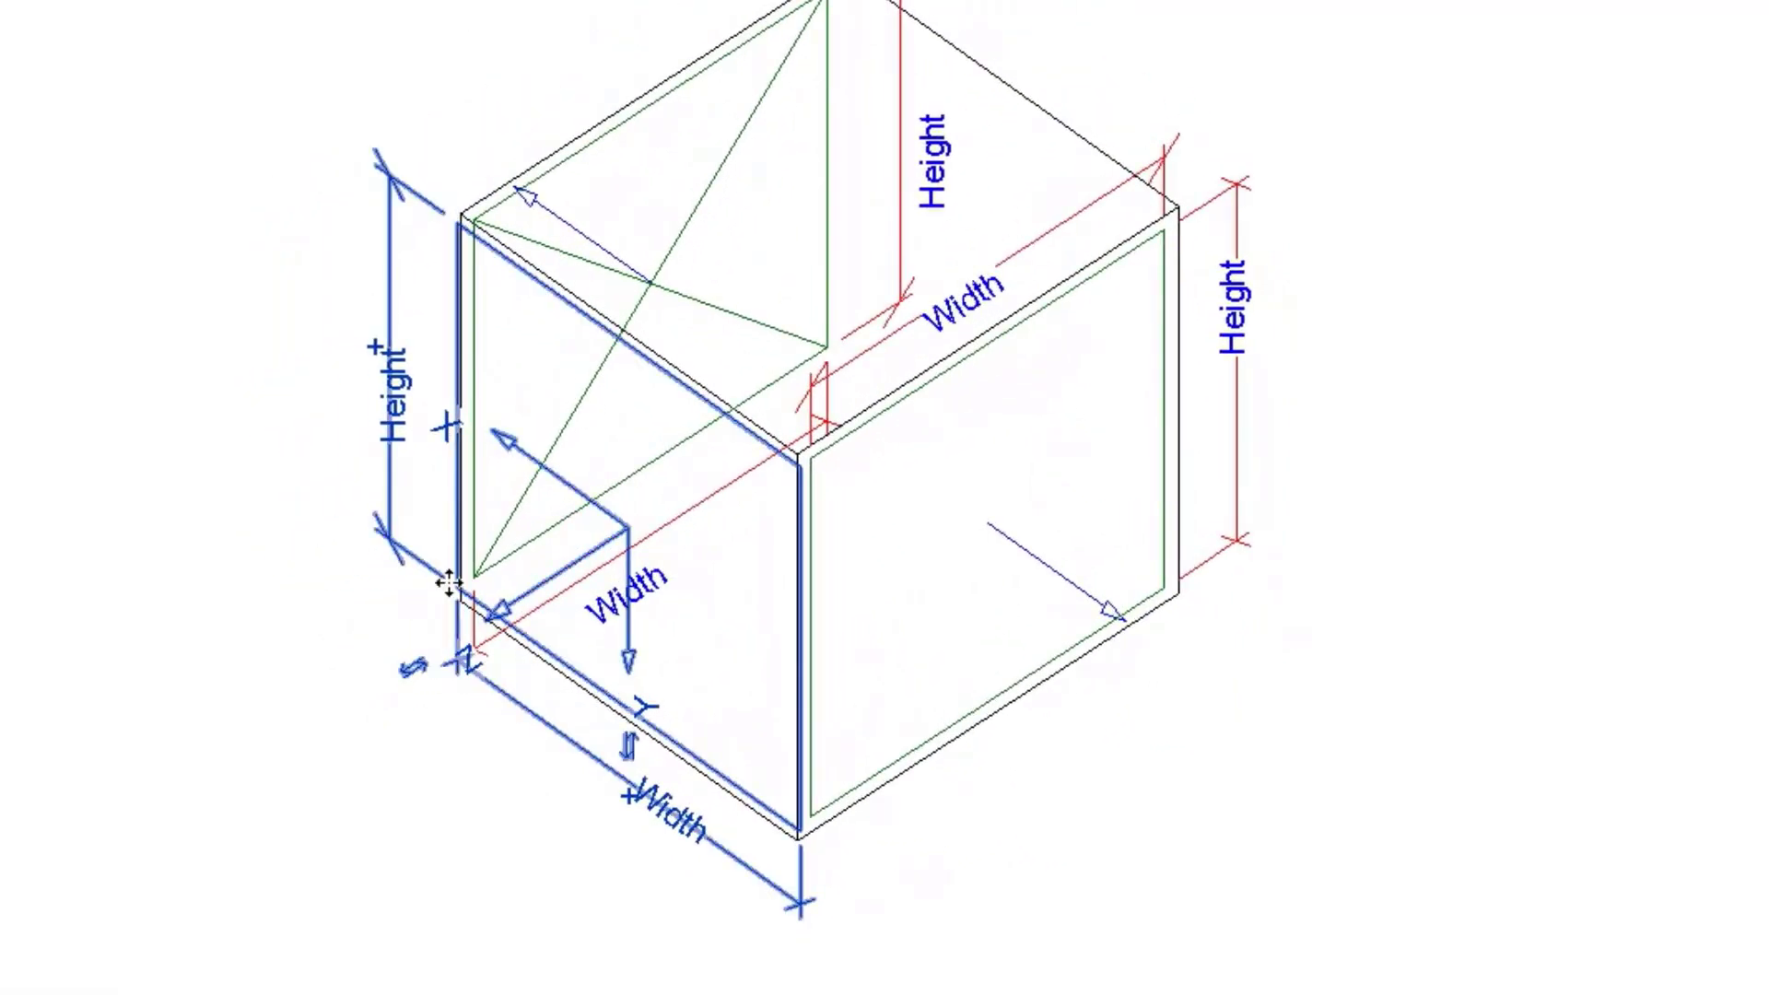
click(375, 347)
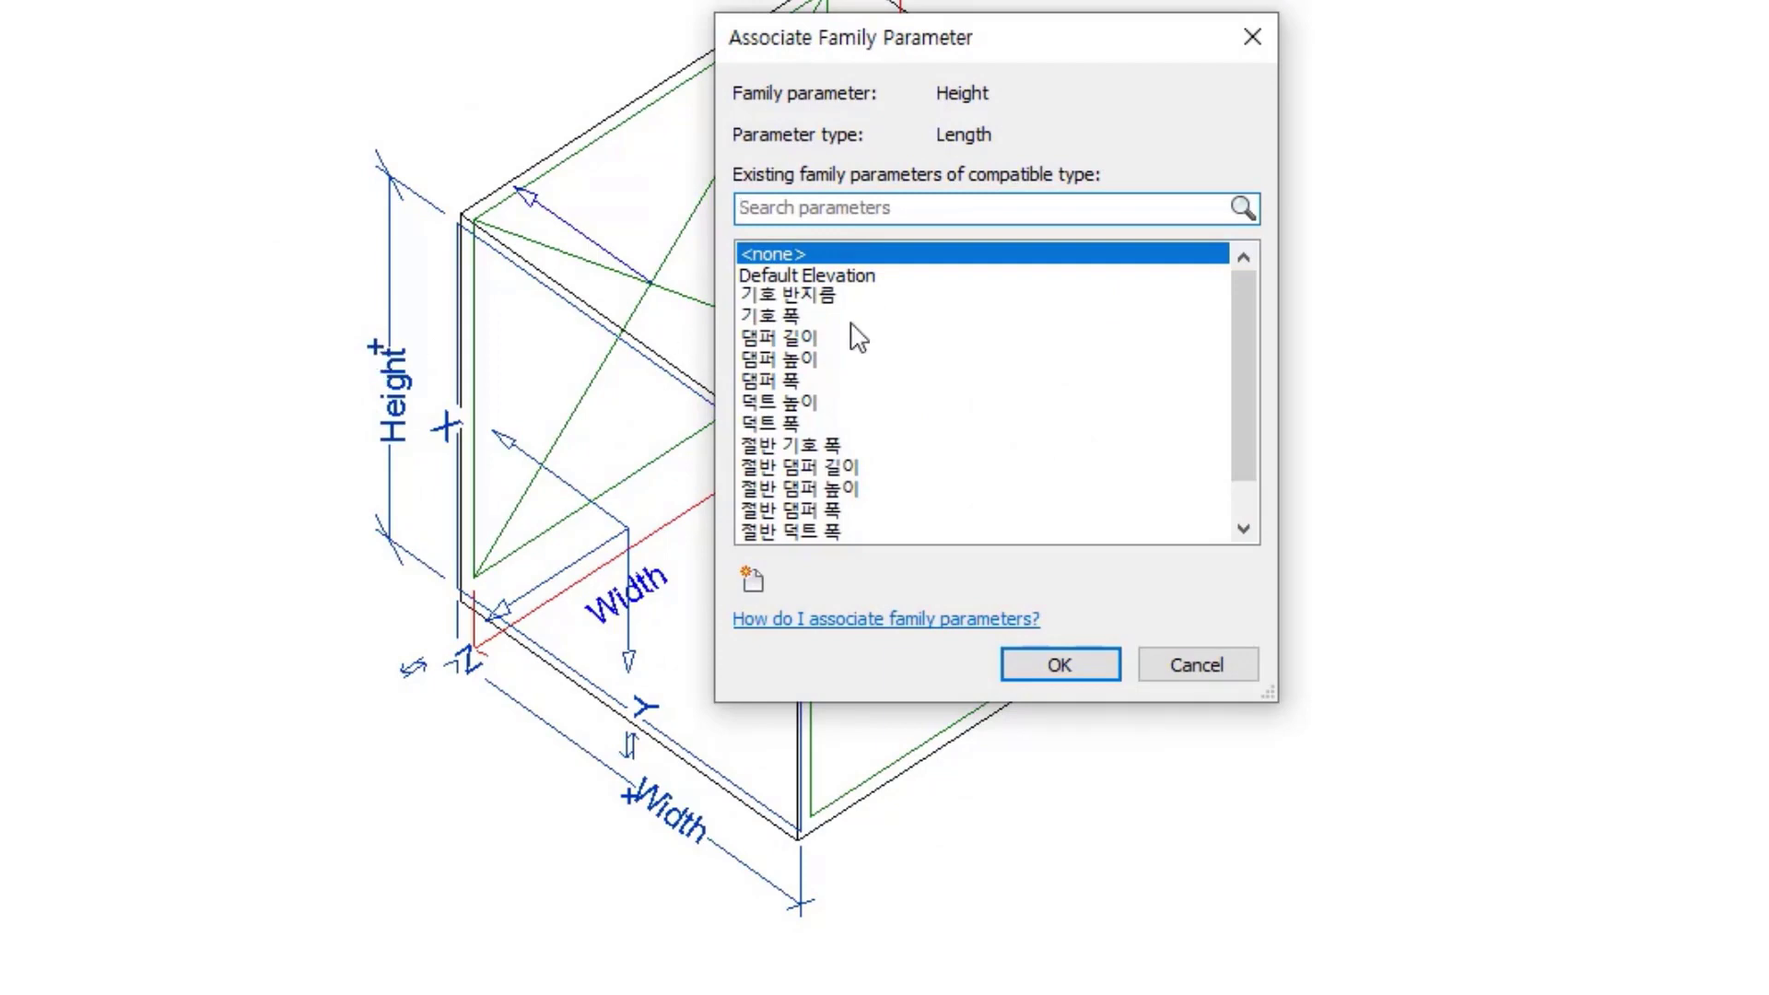
scroll(913, 332, down, 1)
scroll(912, 333, up, 1)
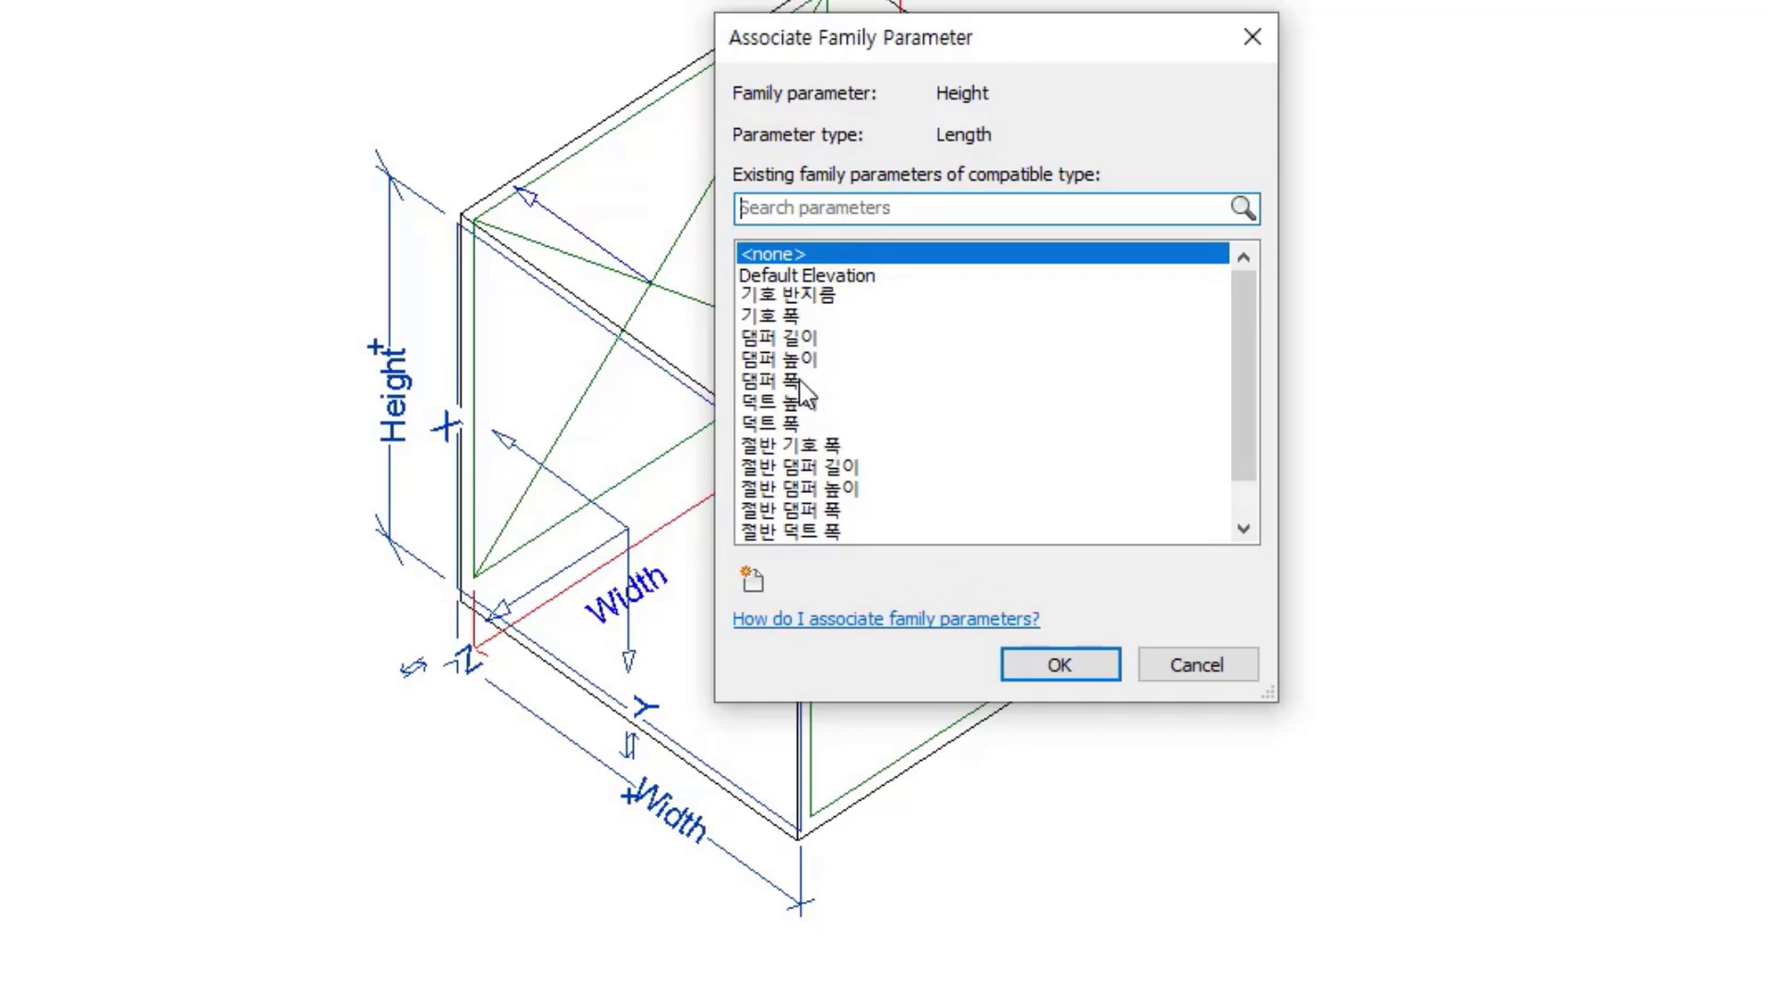
click(1194, 657)
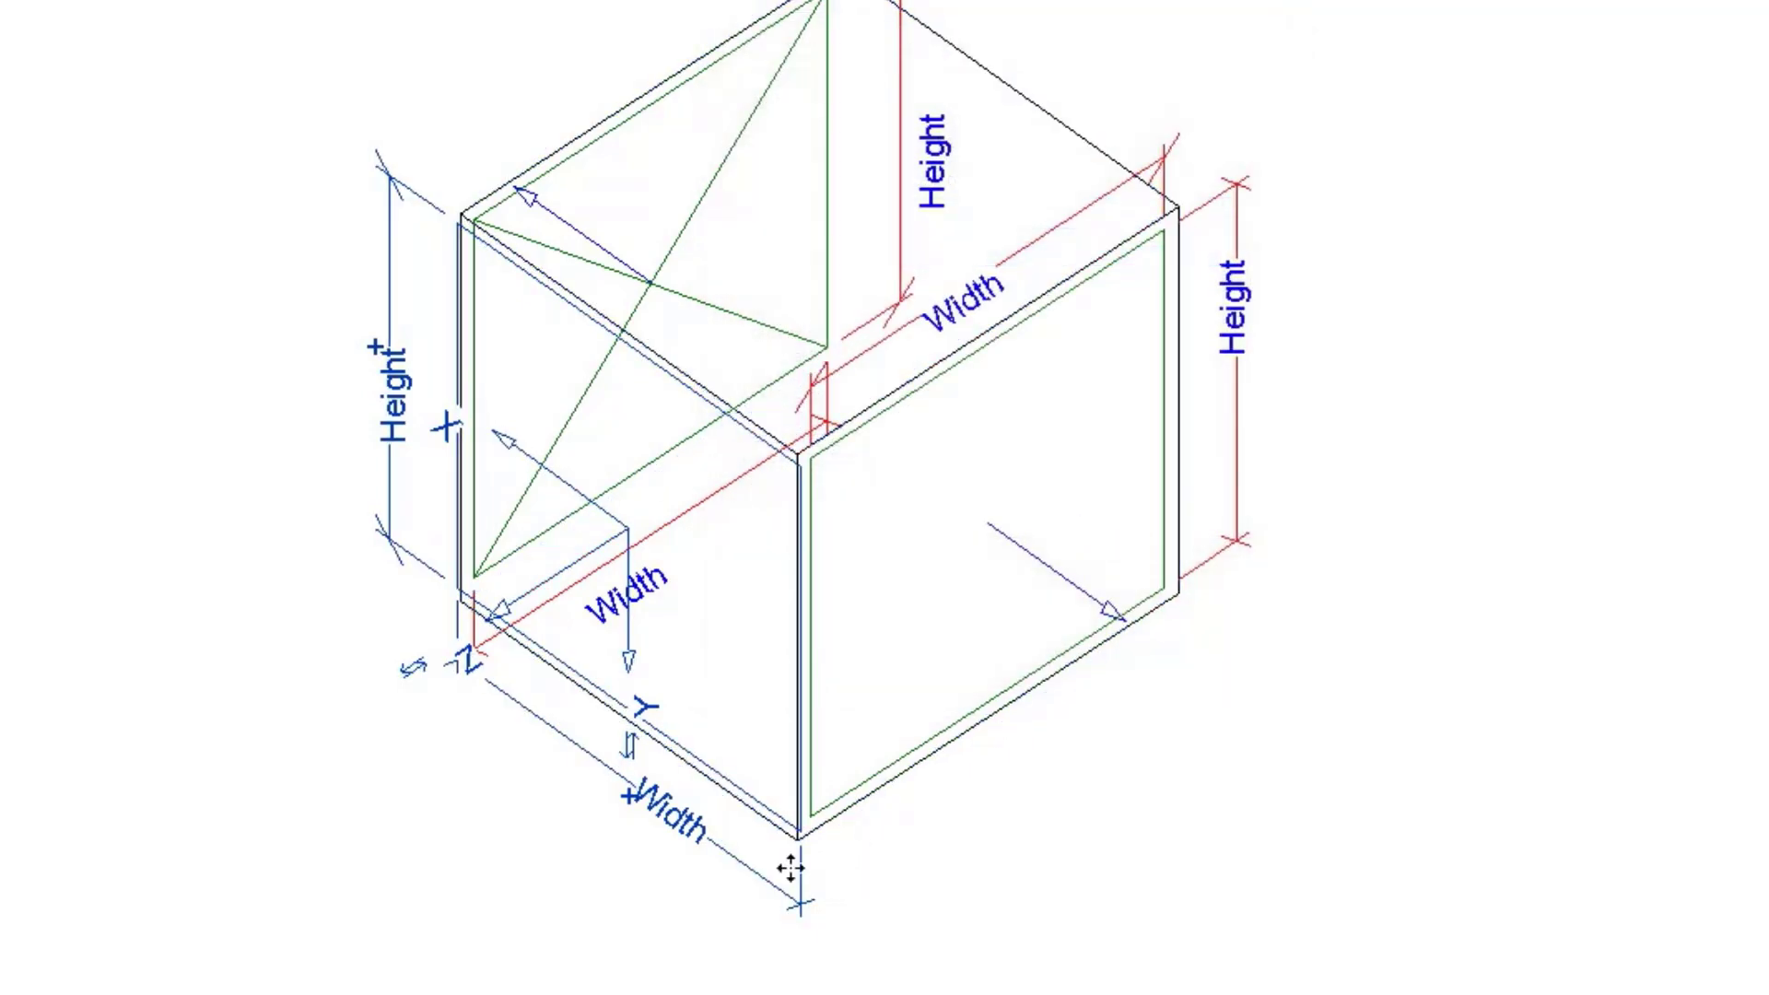
middle_drag(518, 885, 479, 913)
key(Escape)
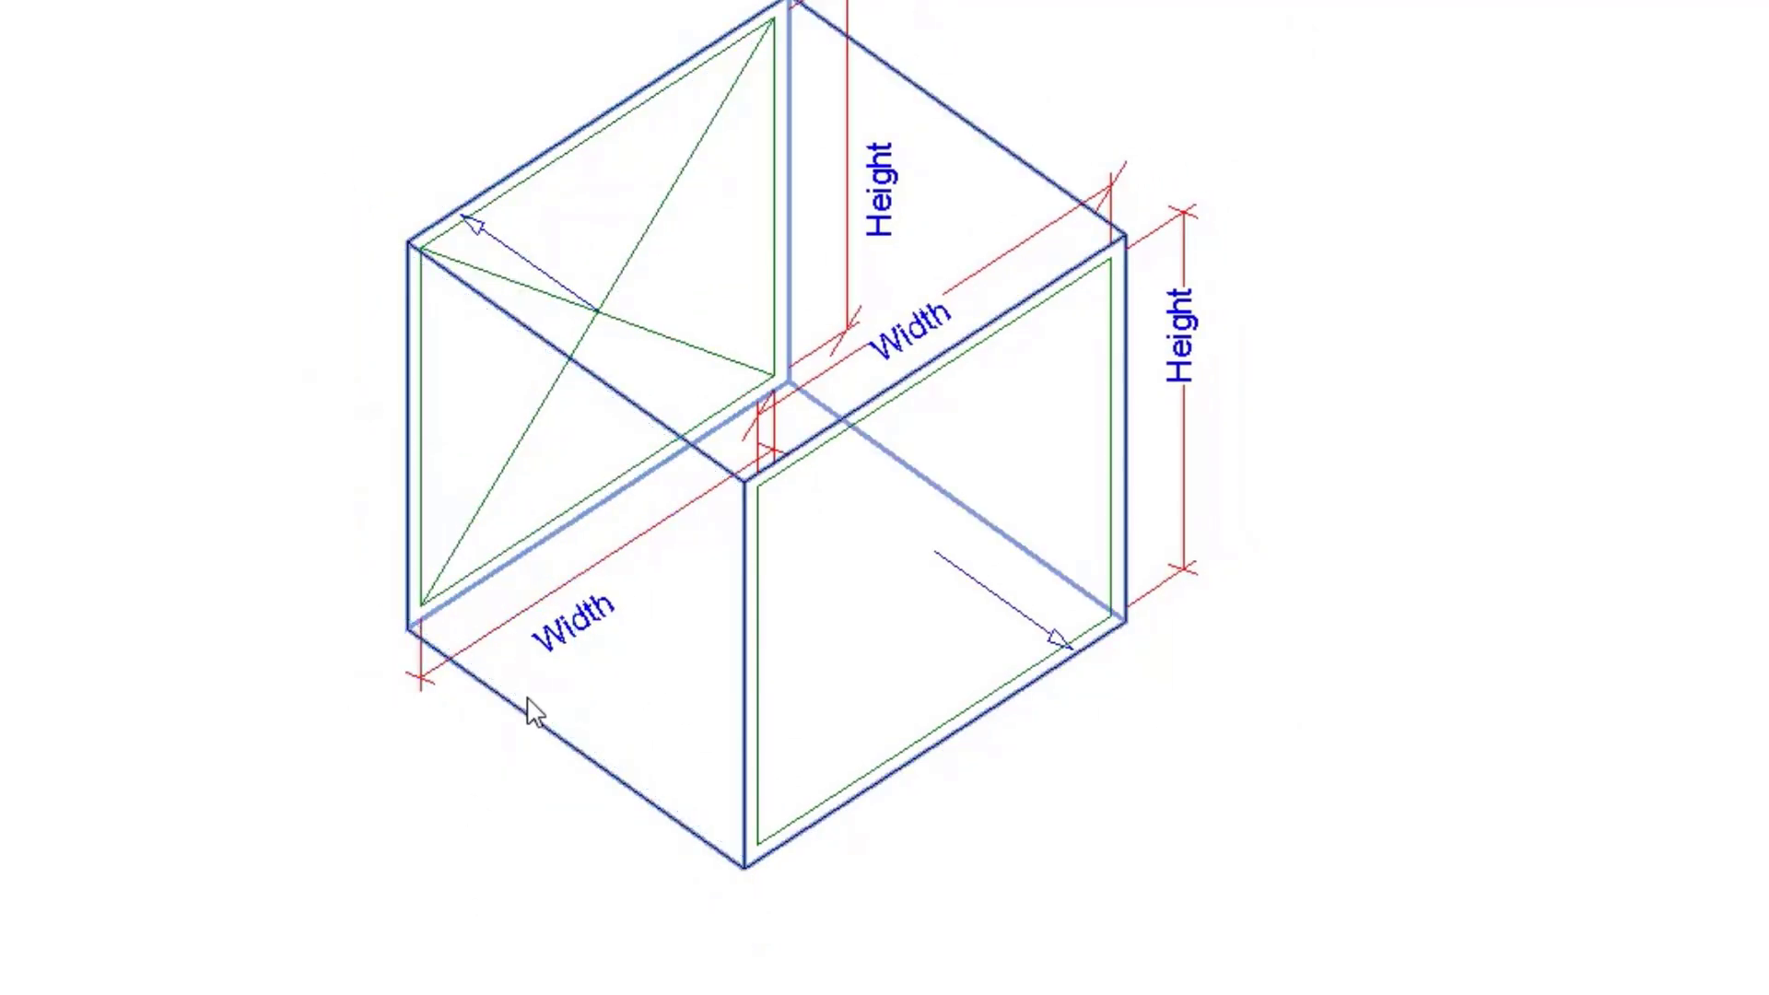
- Review which family parameters drive the Width and Height of the front-right face connector, keeping 덕트 폭 and 덕트 높이
click(1009, 567)
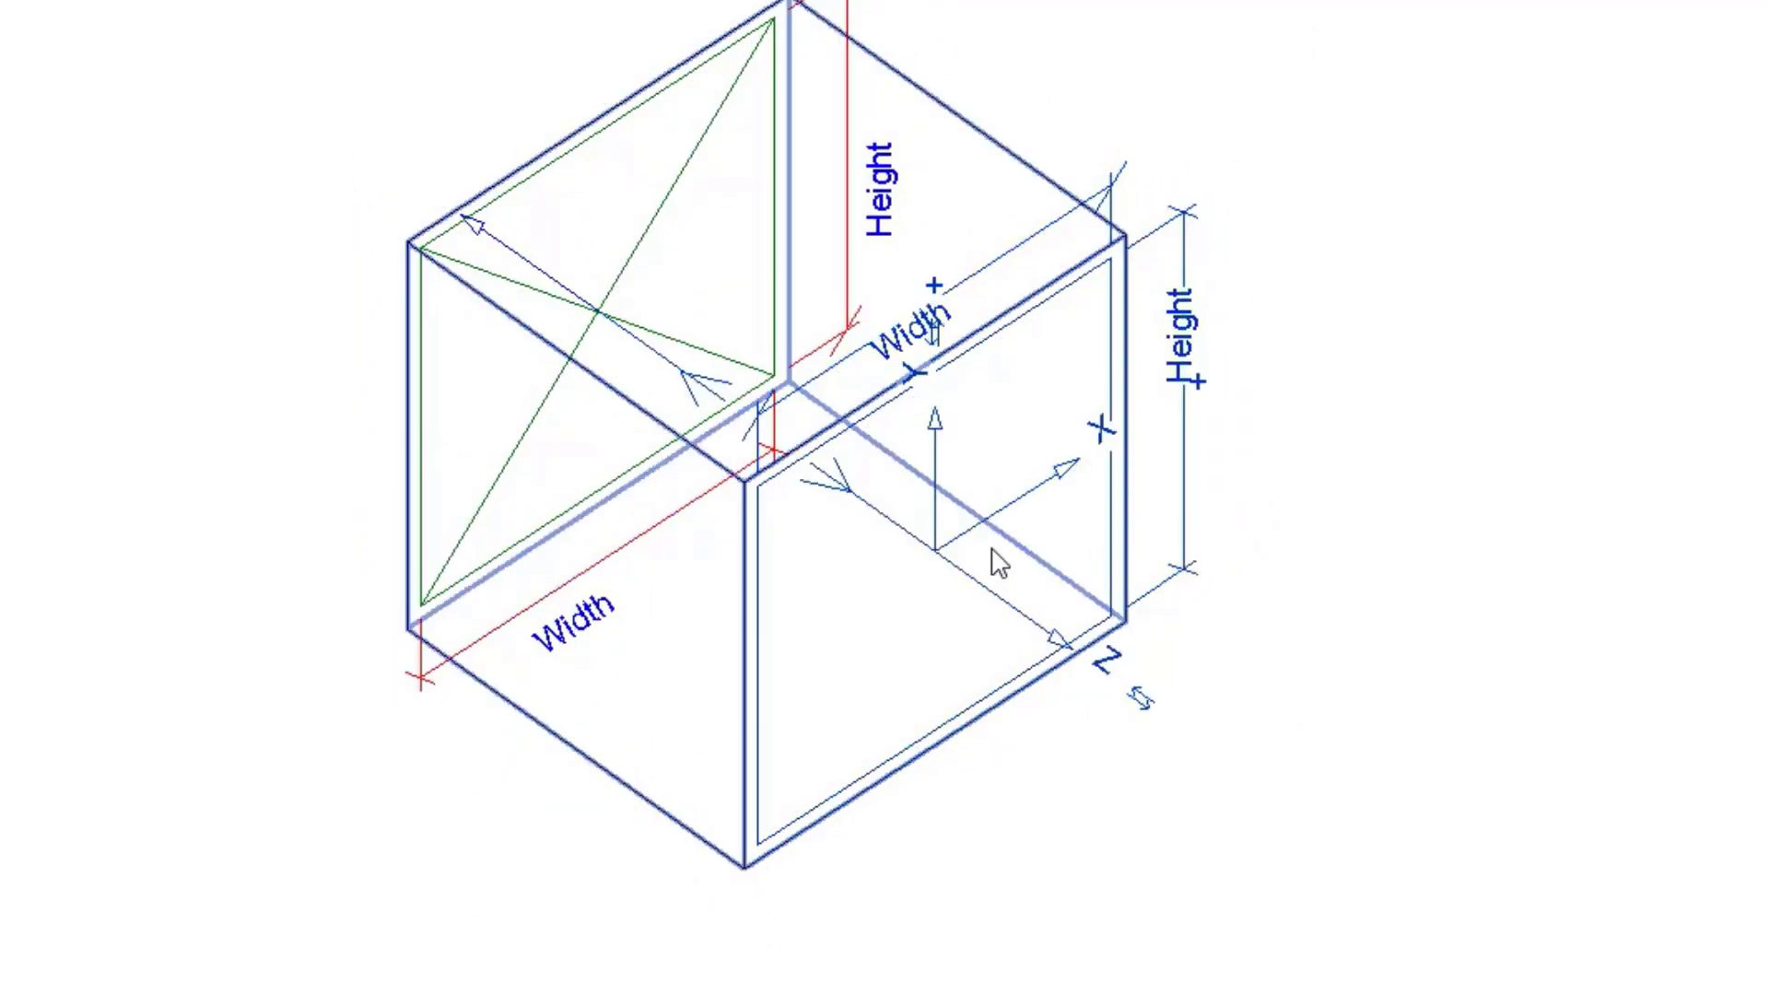
click(928, 337)
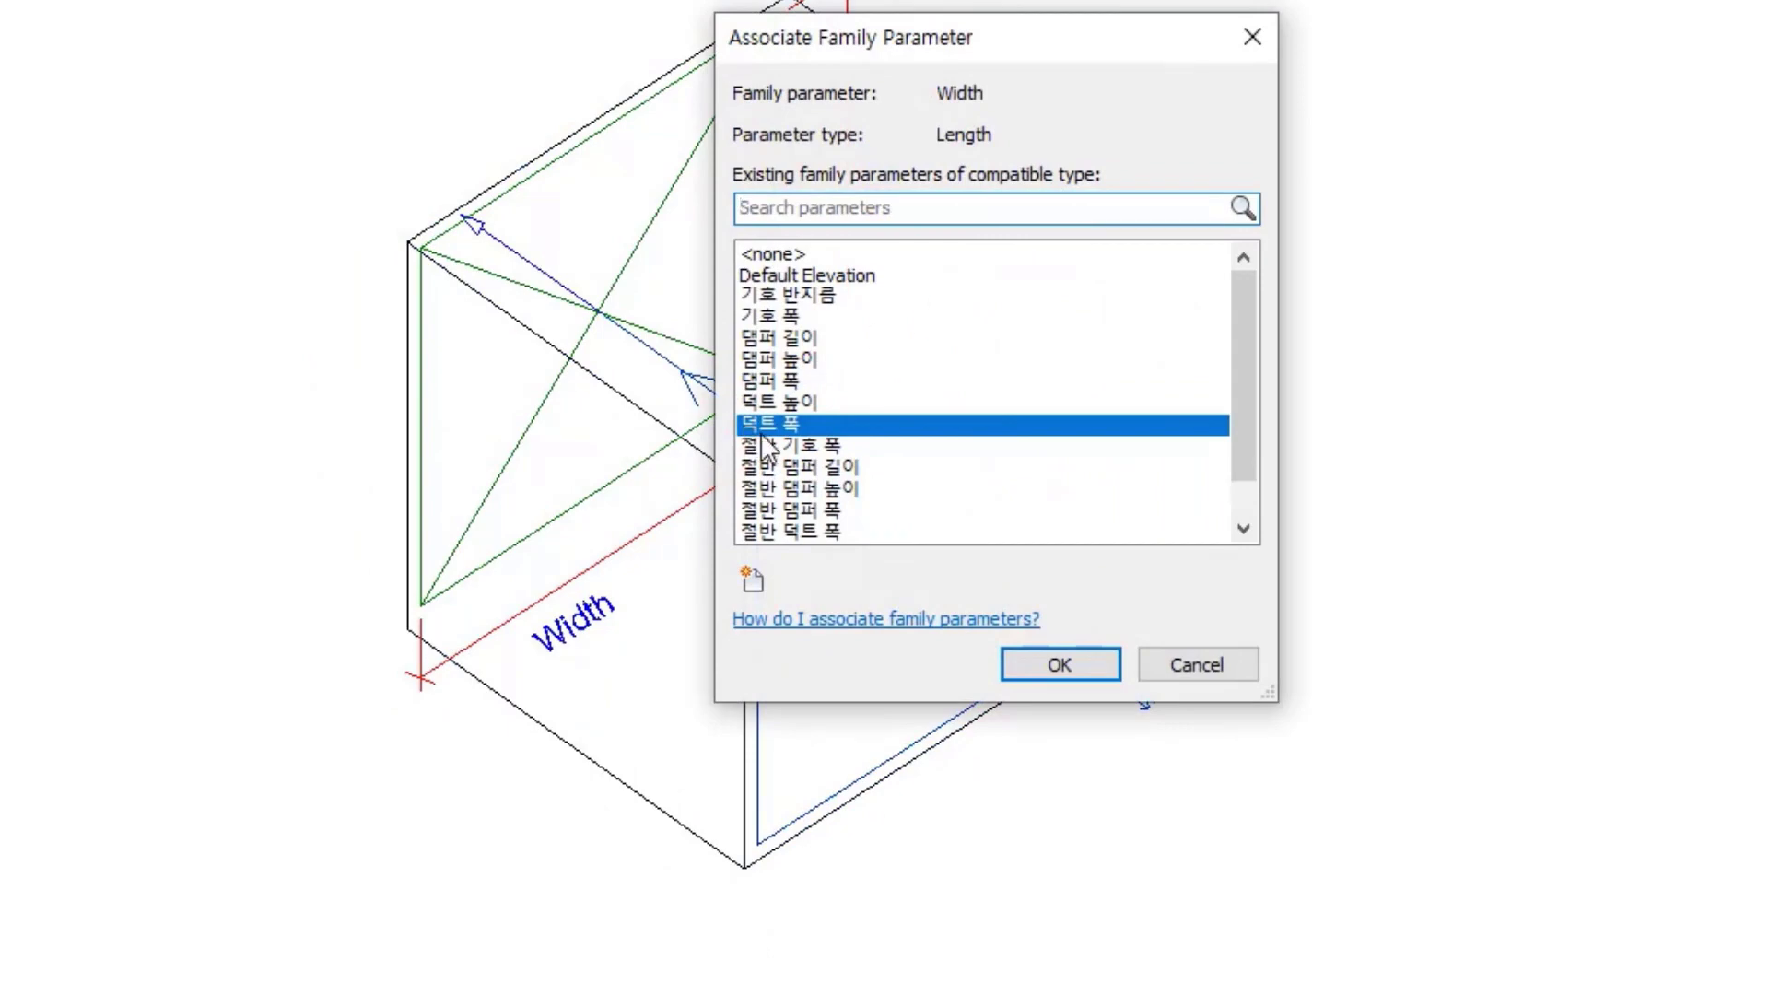
key(Escape)
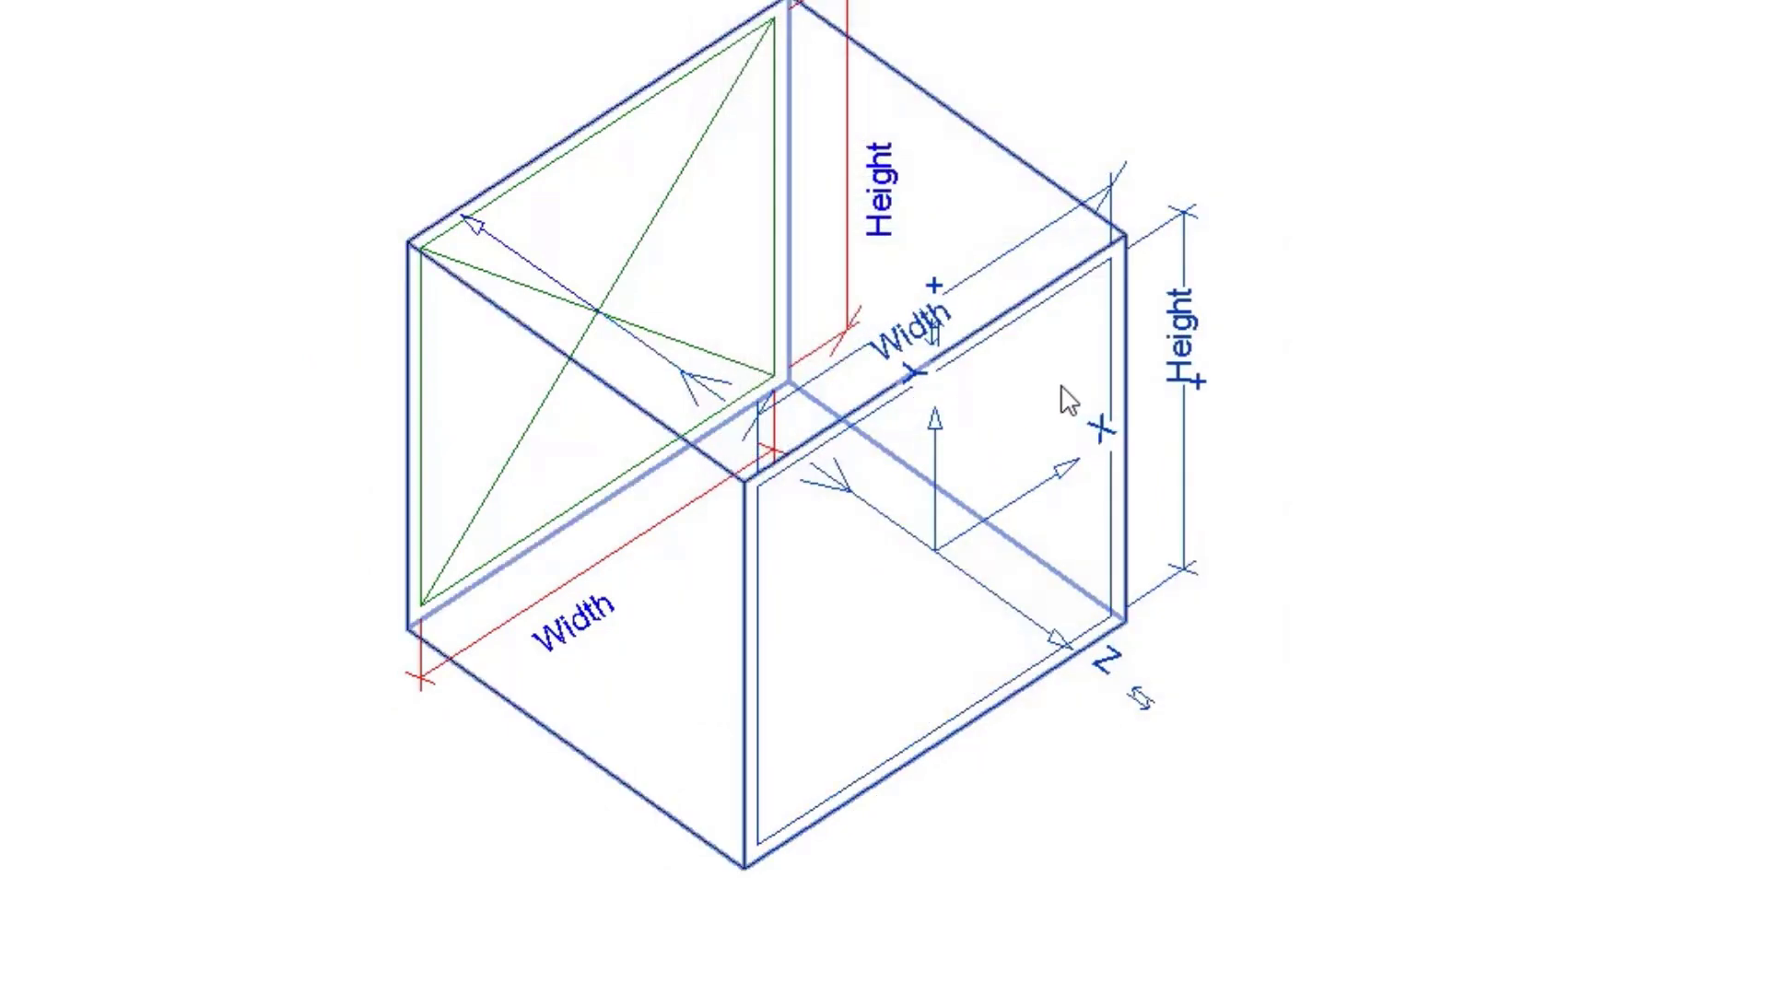
click(1204, 381)
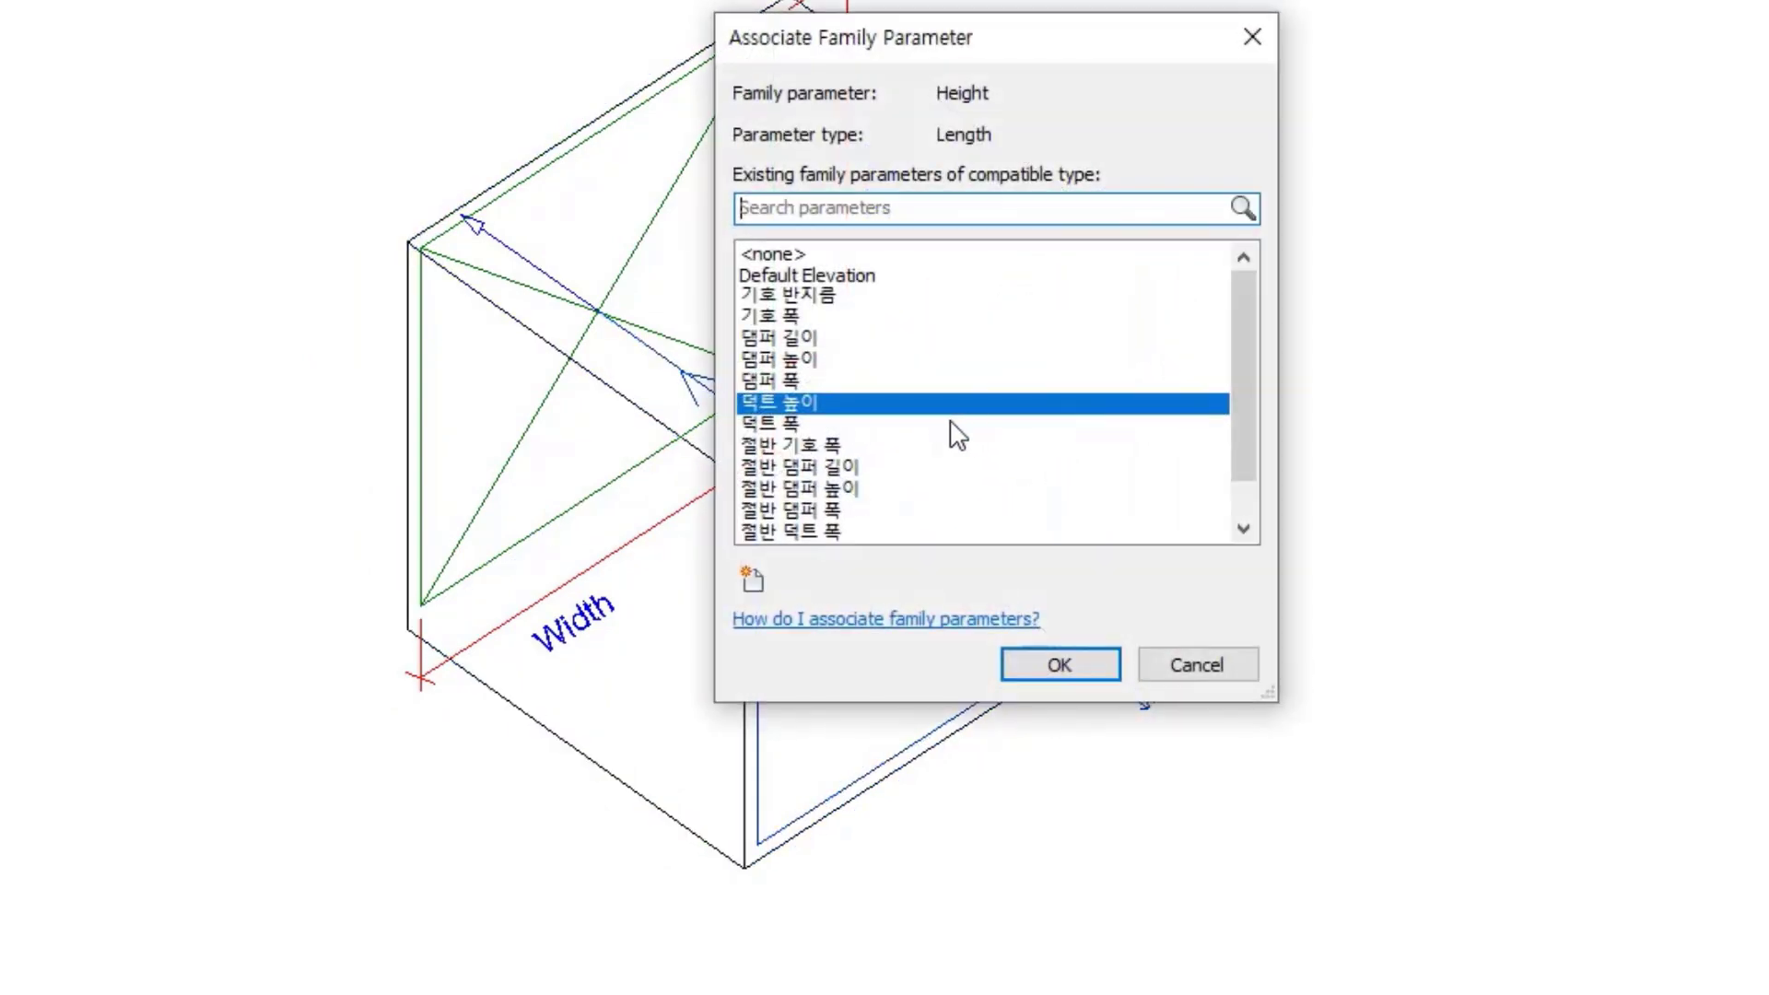
double_click(819, 409)
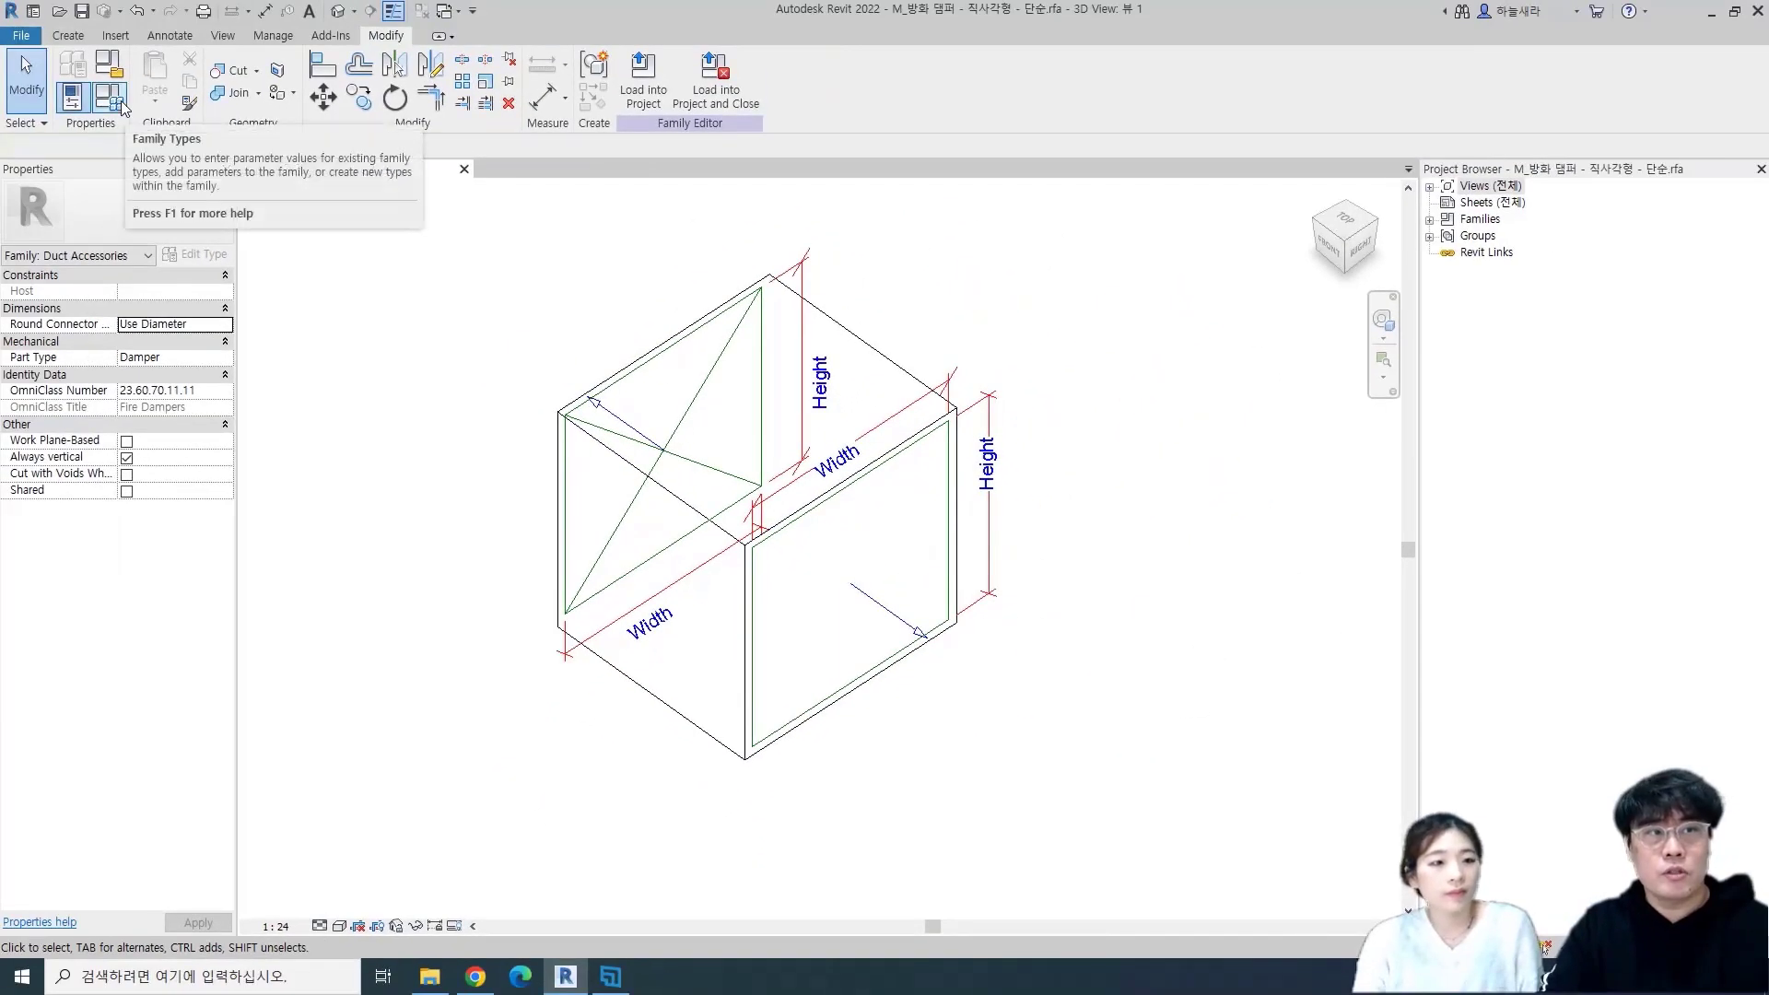
- Examine the formulas of the 댐퍼 높이 and 댐퍼 폭 parameters in the family types
click(120, 102)
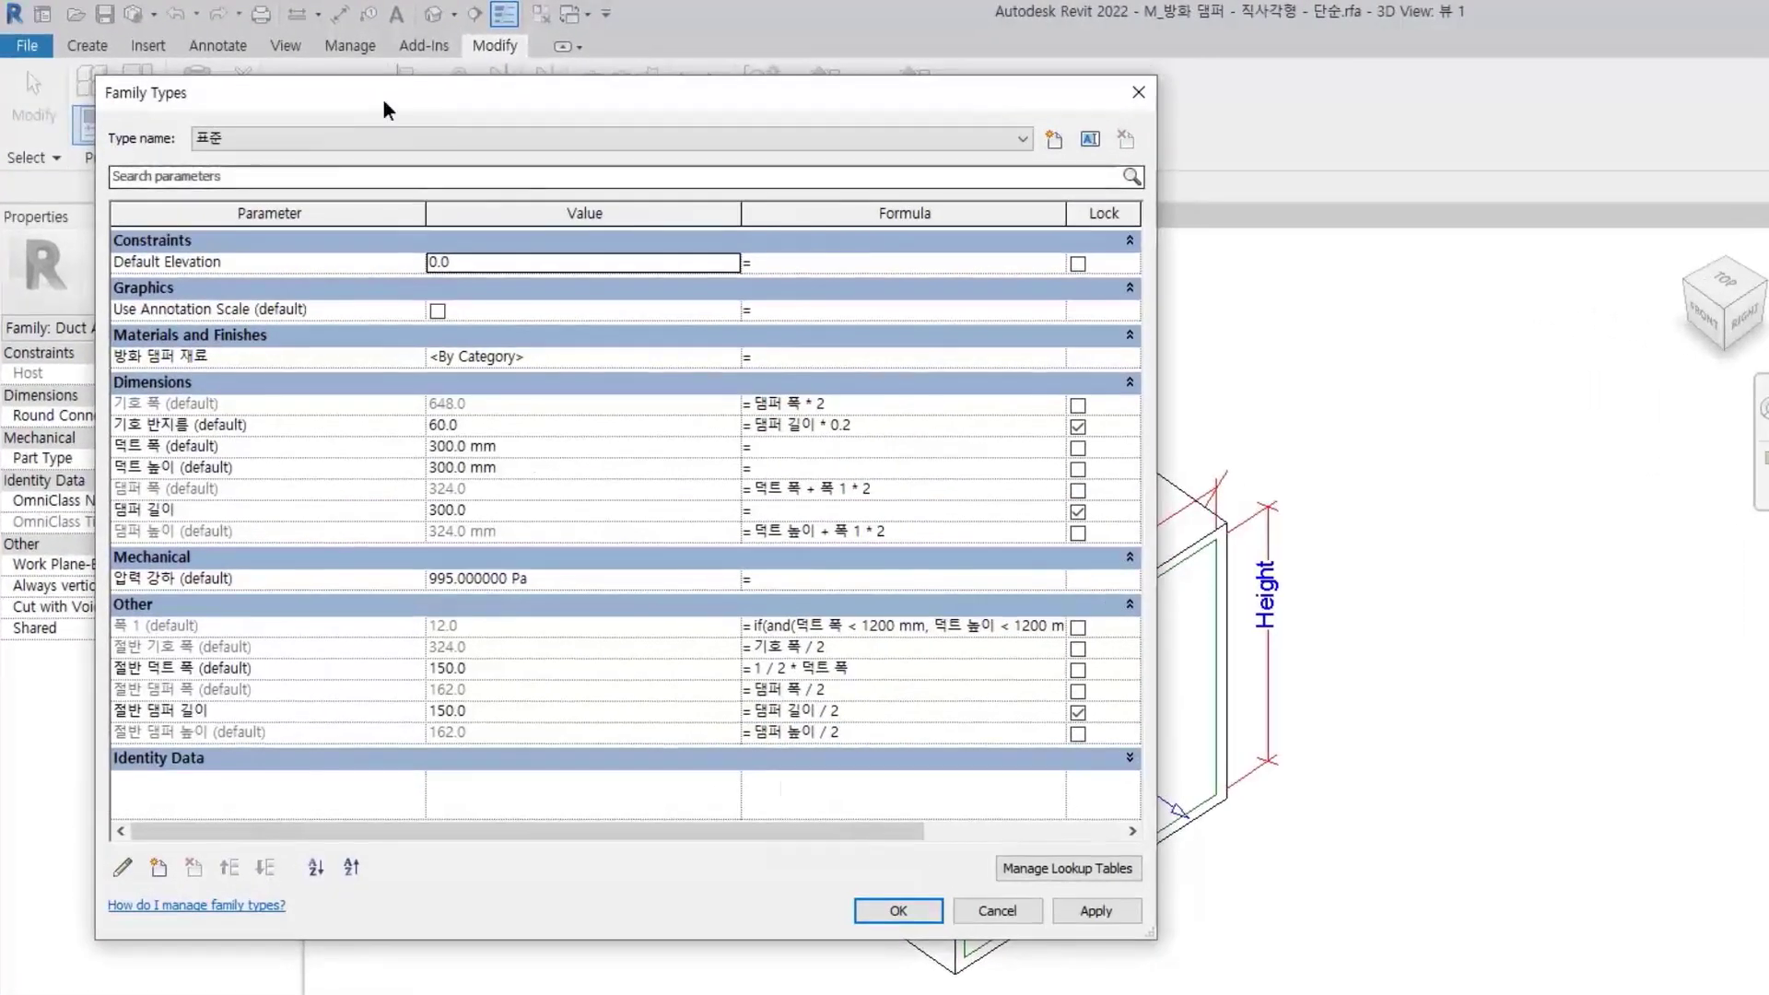
drag(384, 97, 597, 114)
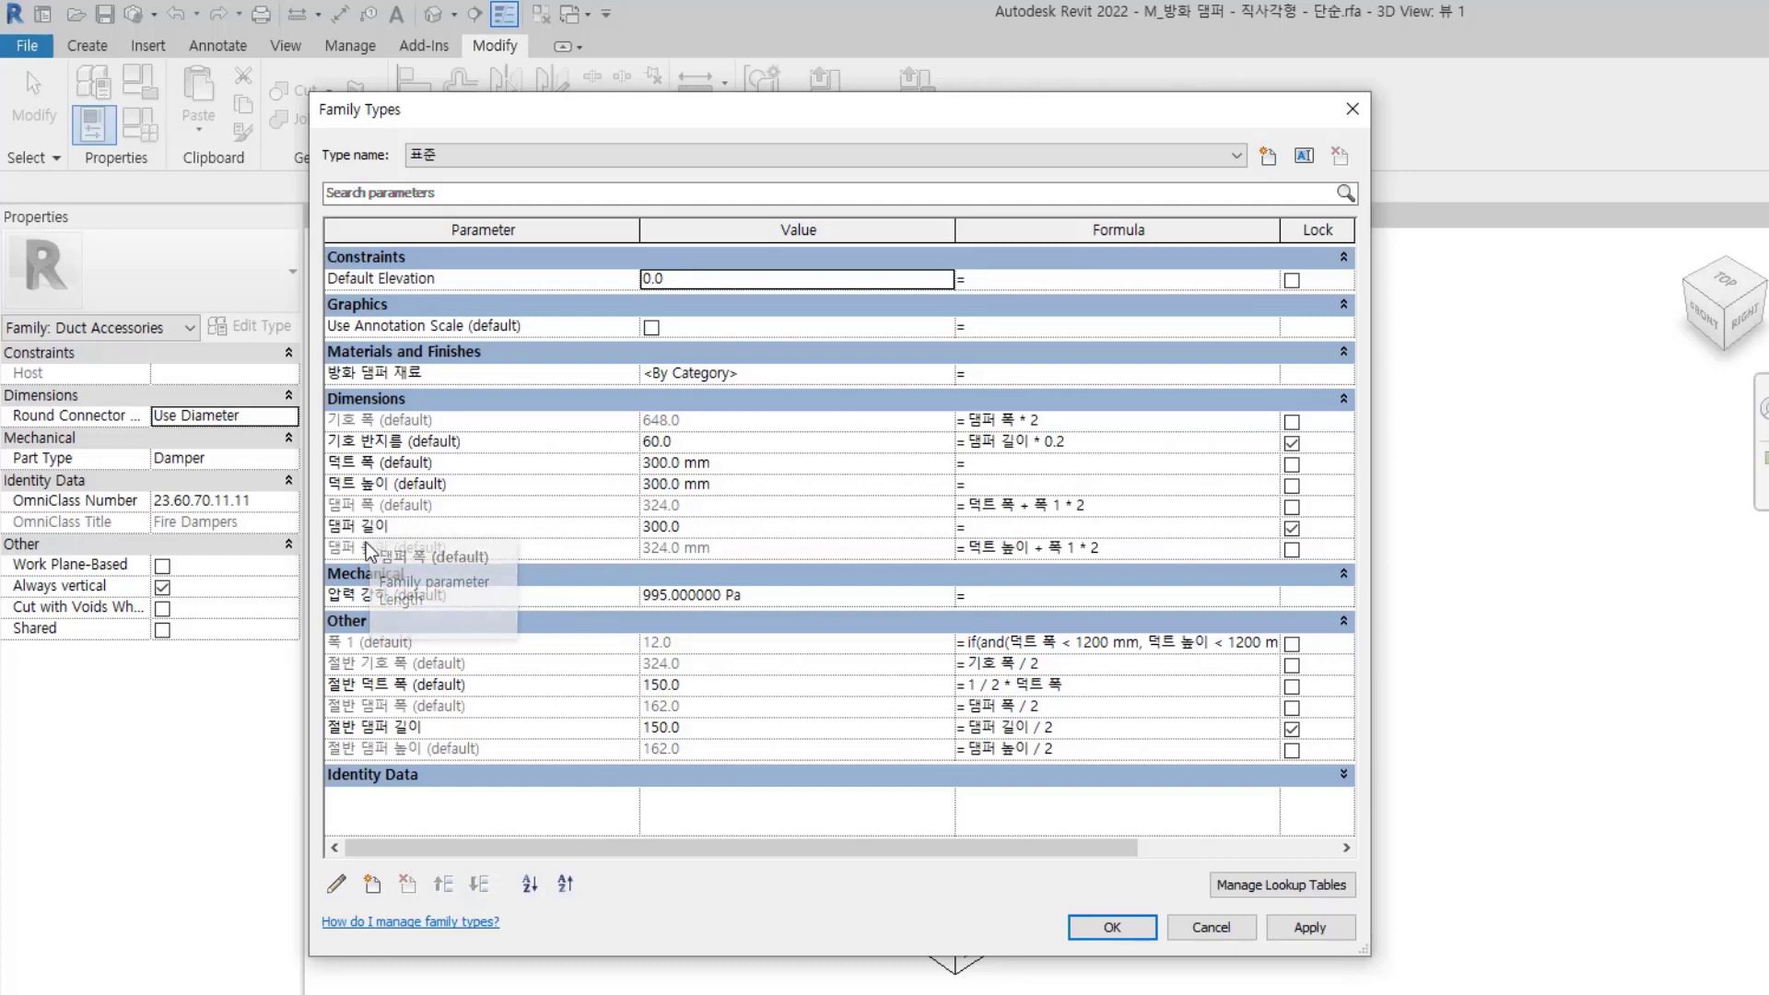
click(1014, 547)
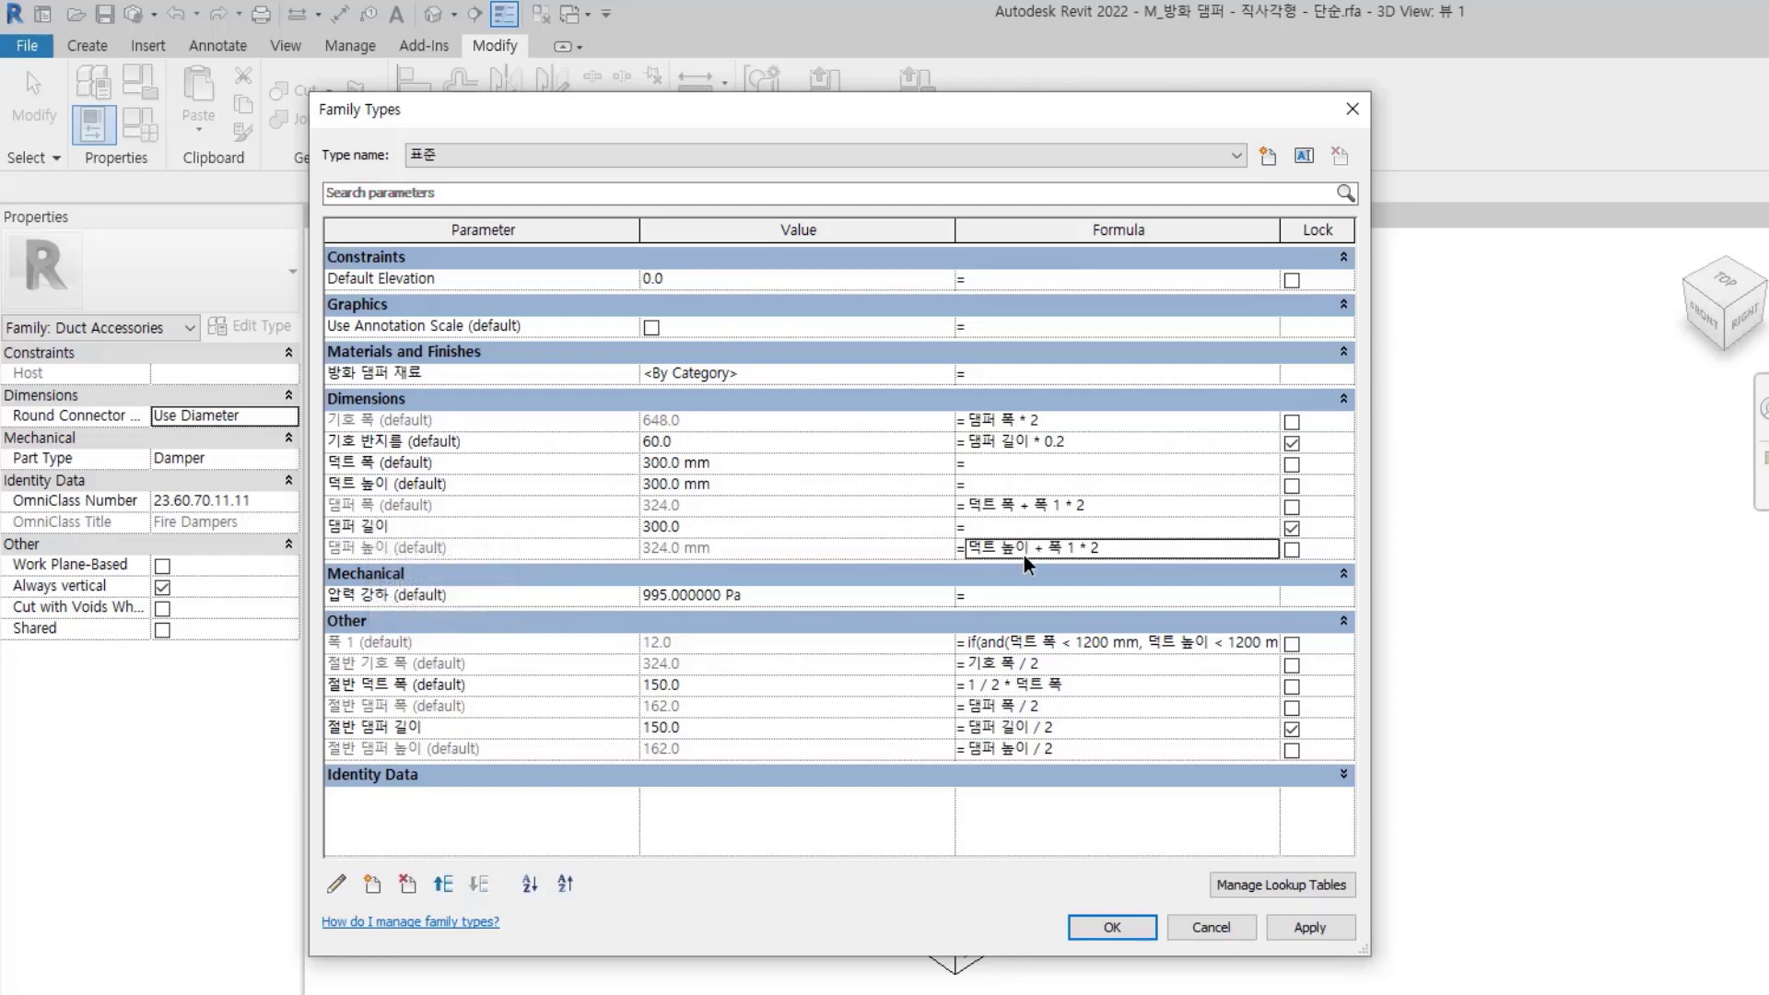
click(986, 507)
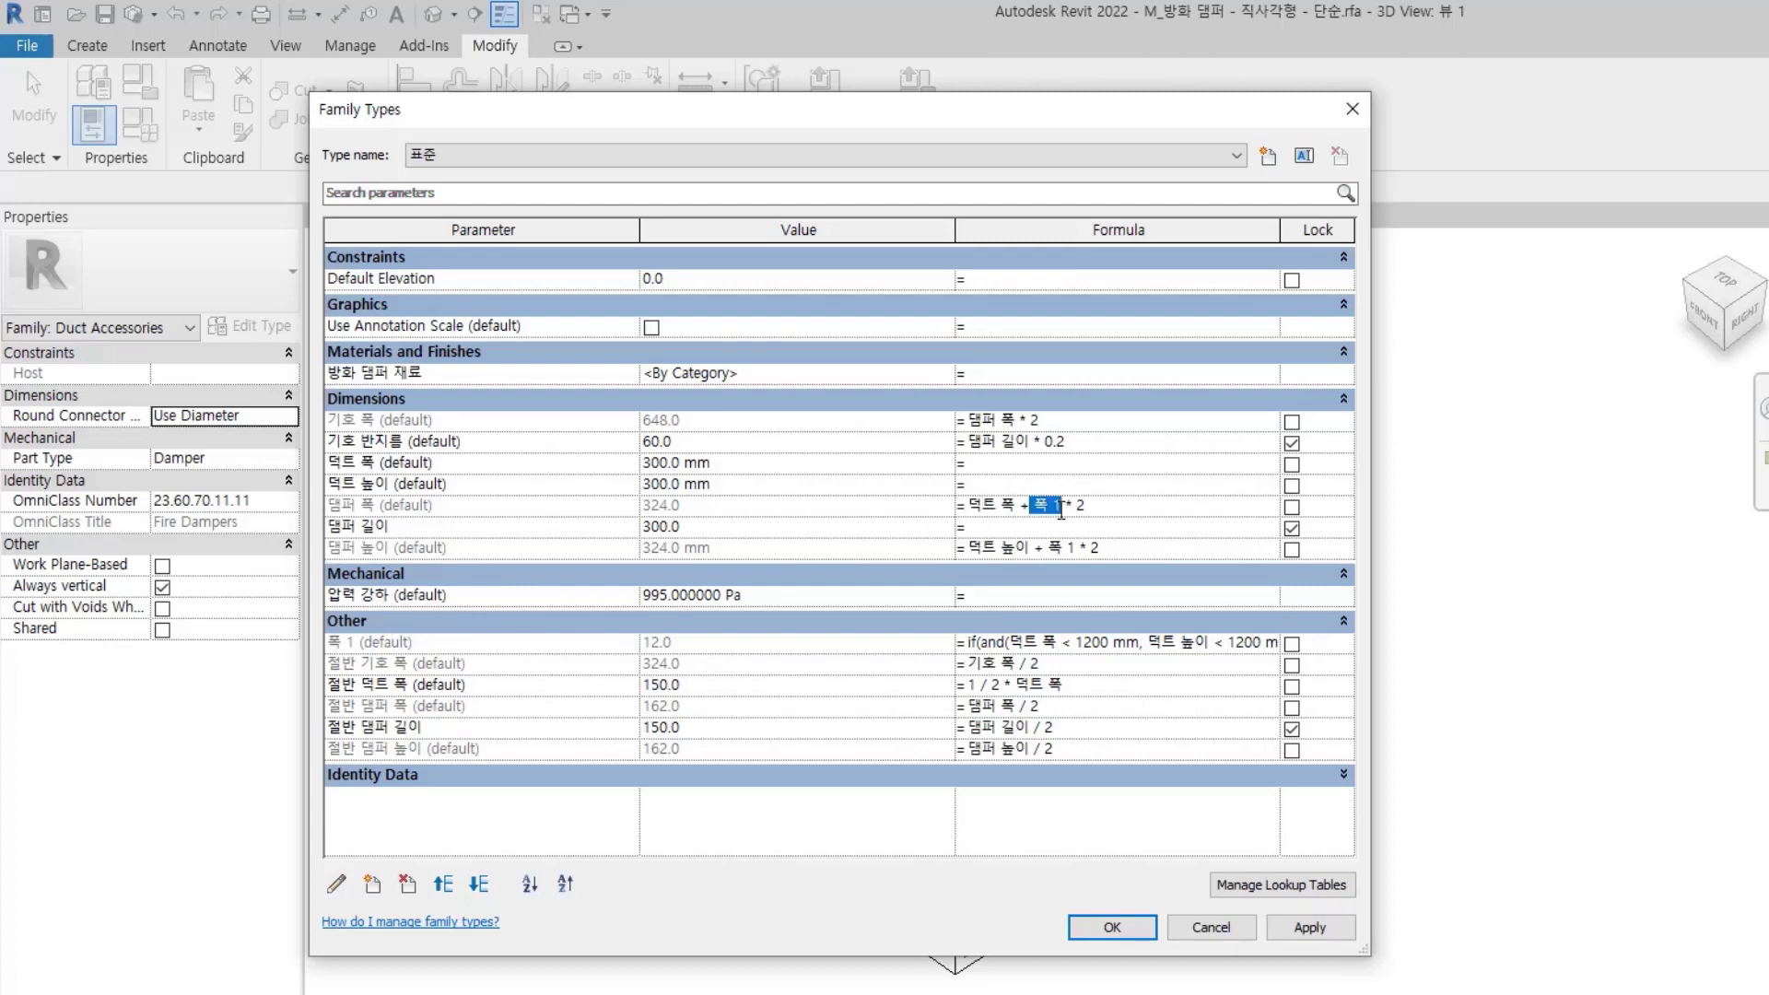
drag(1066, 505, 1086, 506)
click(808, 512)
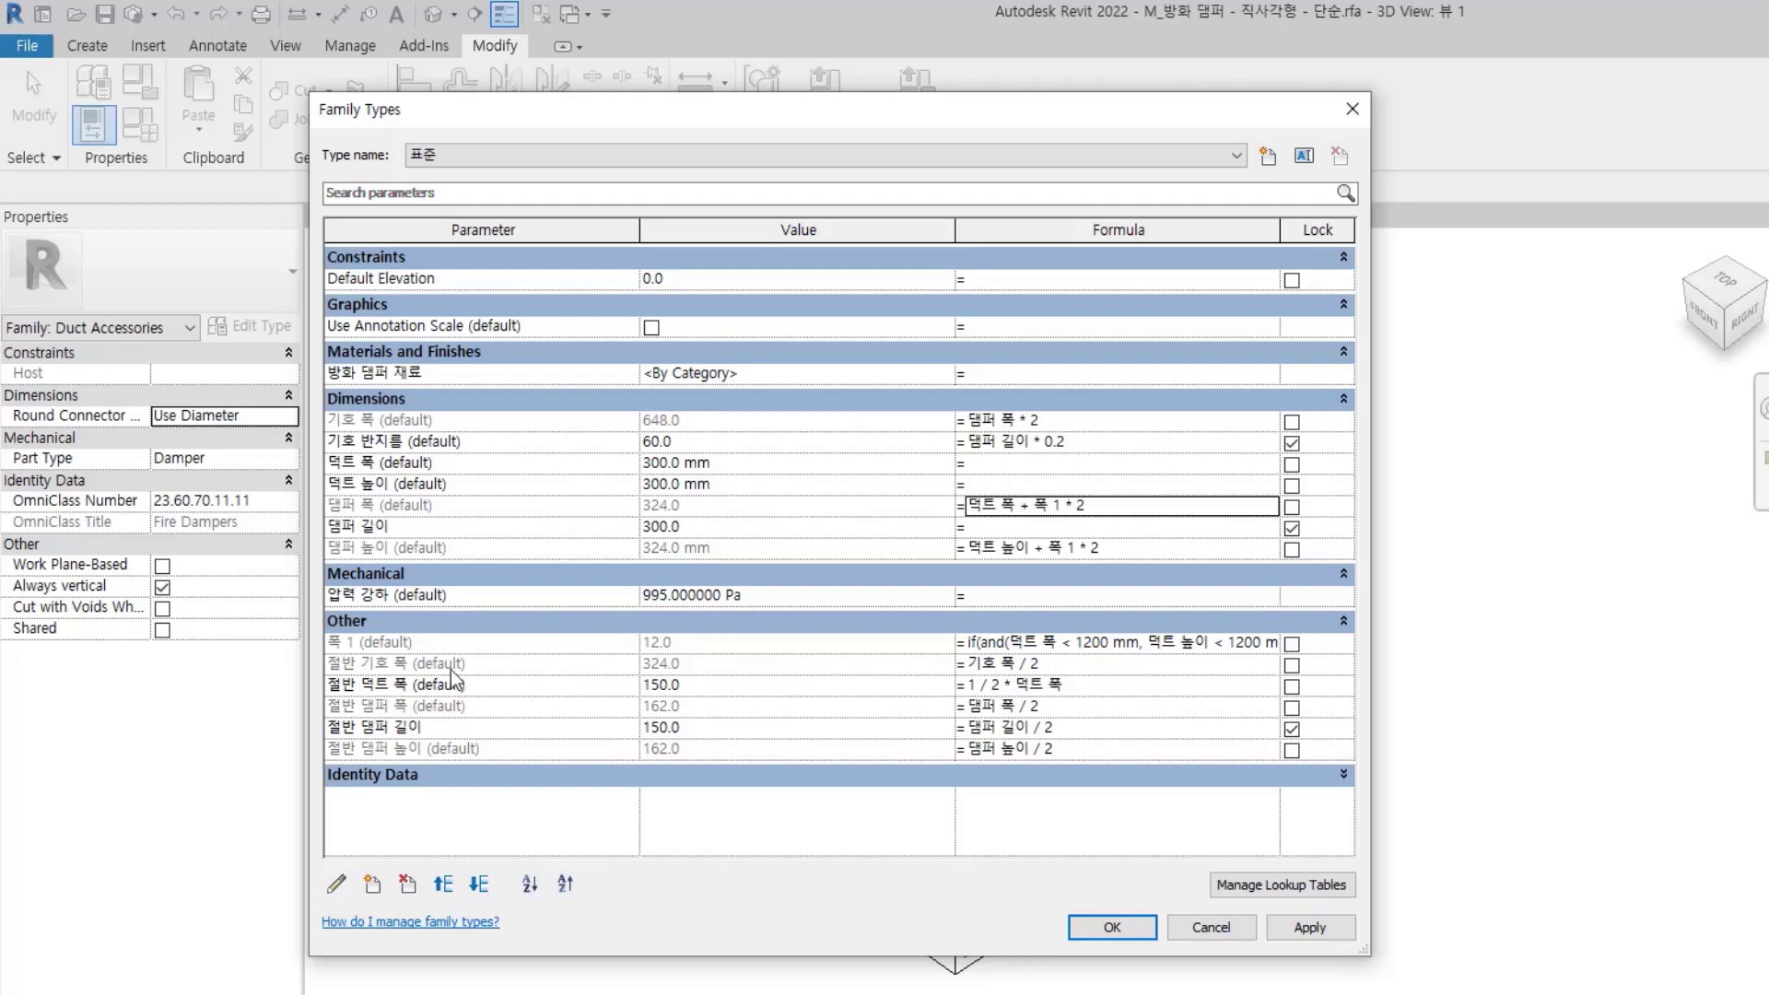
- Read through the full conditional formula of the 폭 1 parameter and close the family types
click(802, 643)
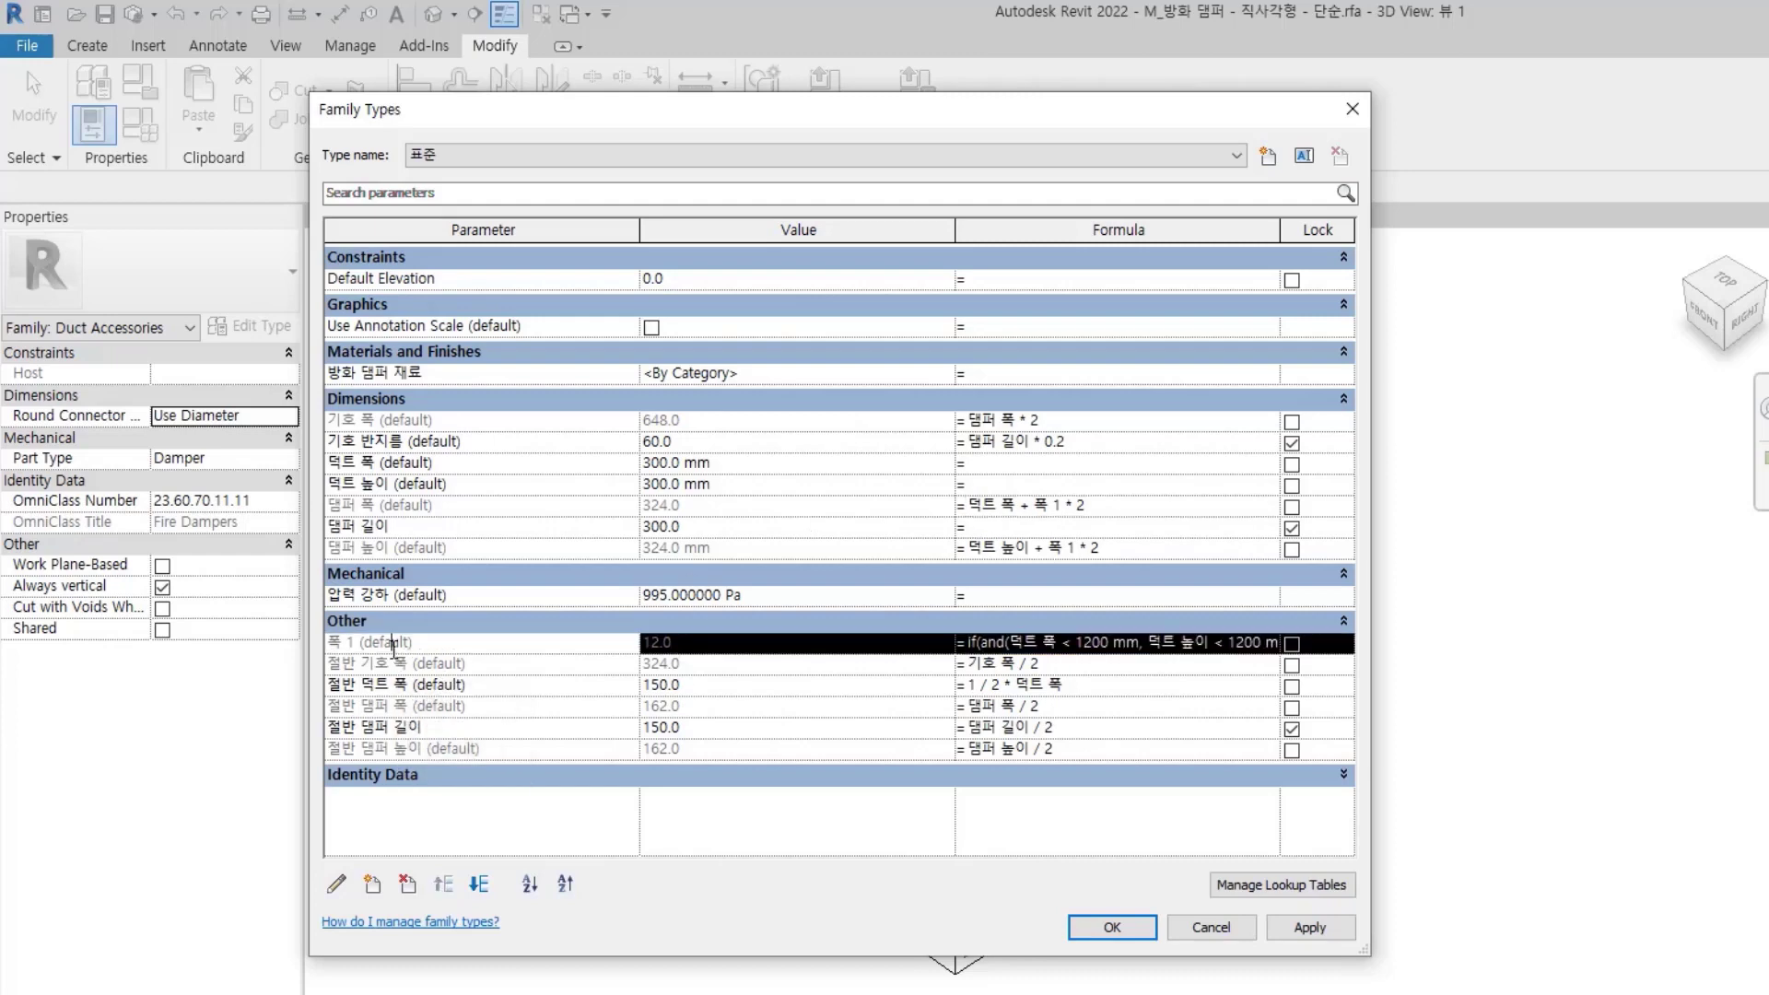
click(968, 644)
drag(1024, 643, 1265, 643)
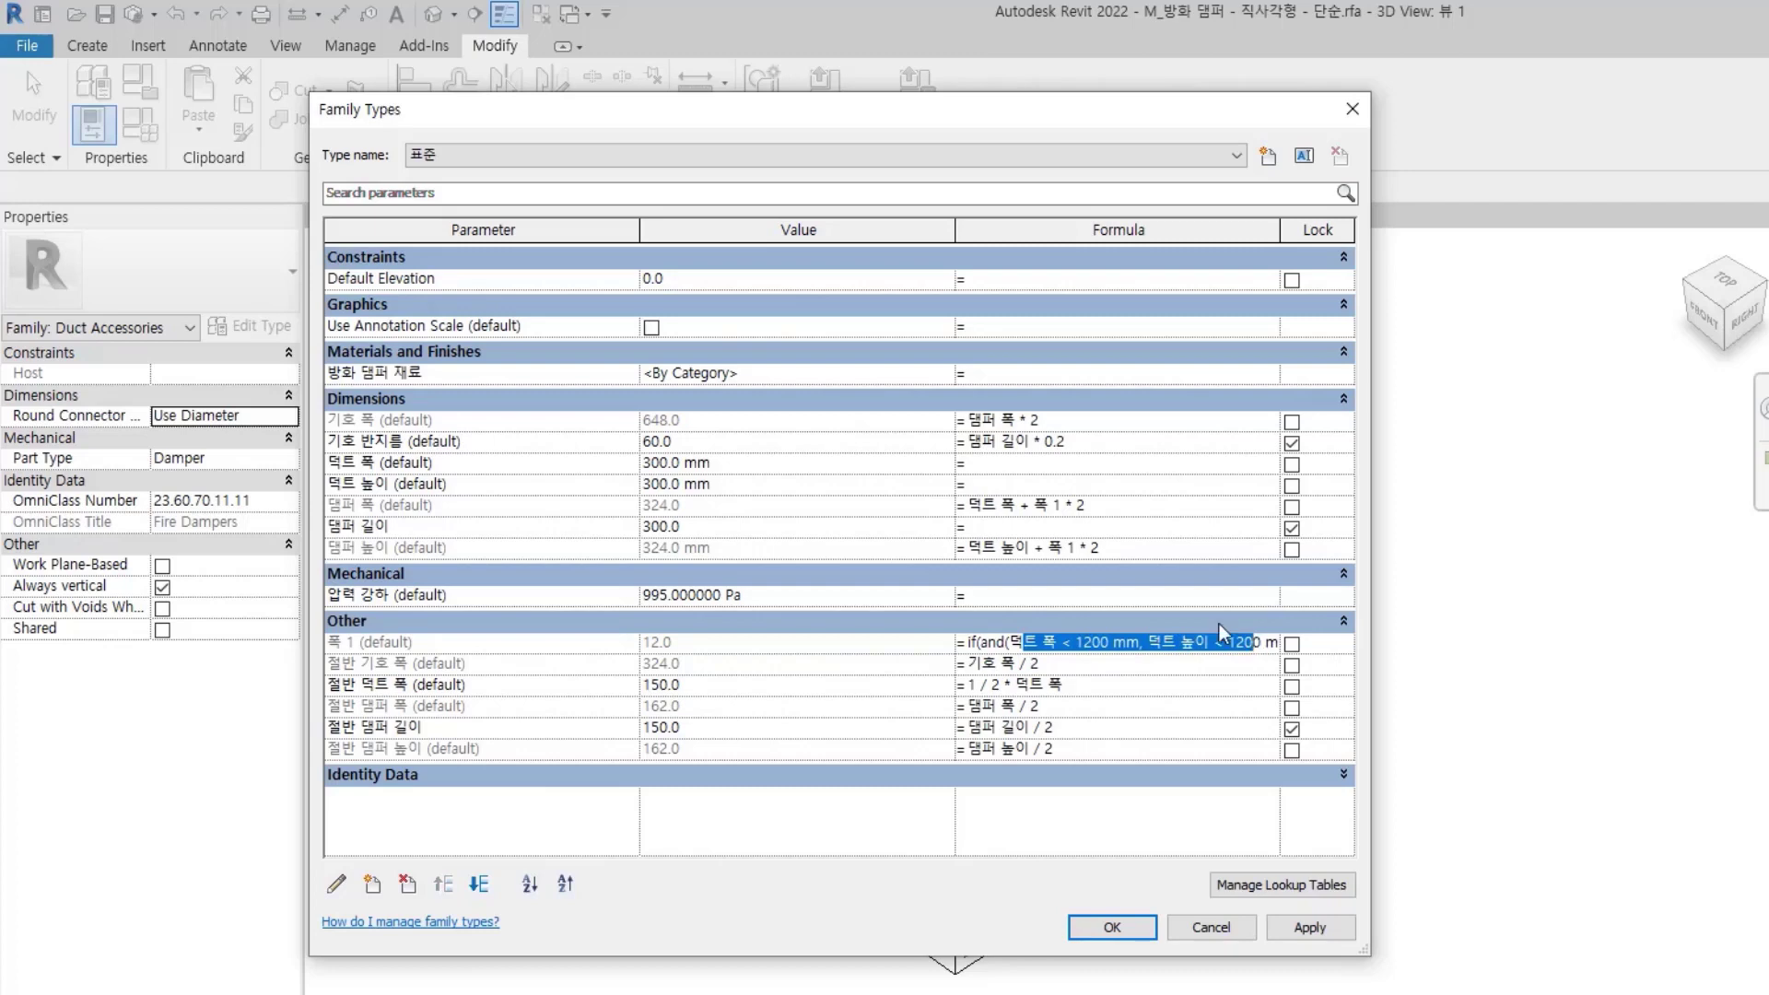
mouse_move(1233, 638)
mouse_down()
mouse_move(1251, 642)
mouse_move(1237, 644)
mouse_up()
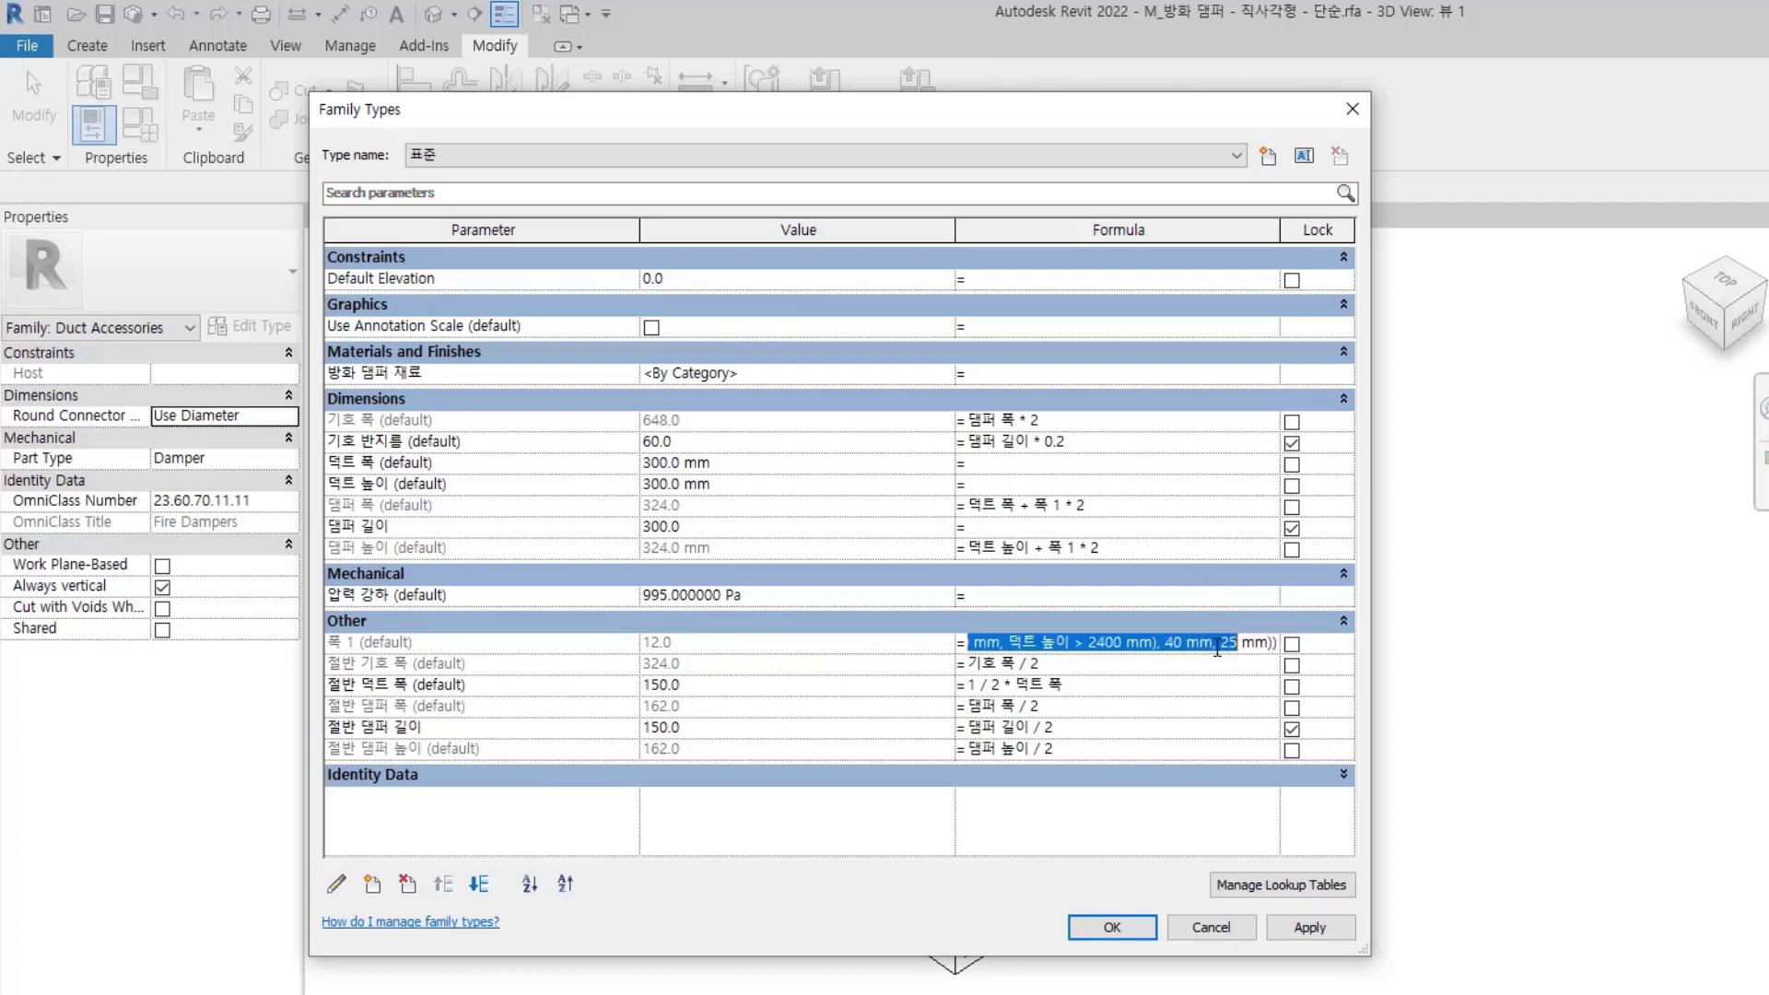
click(1197, 644)
drag(1021, 644, 1280, 636)
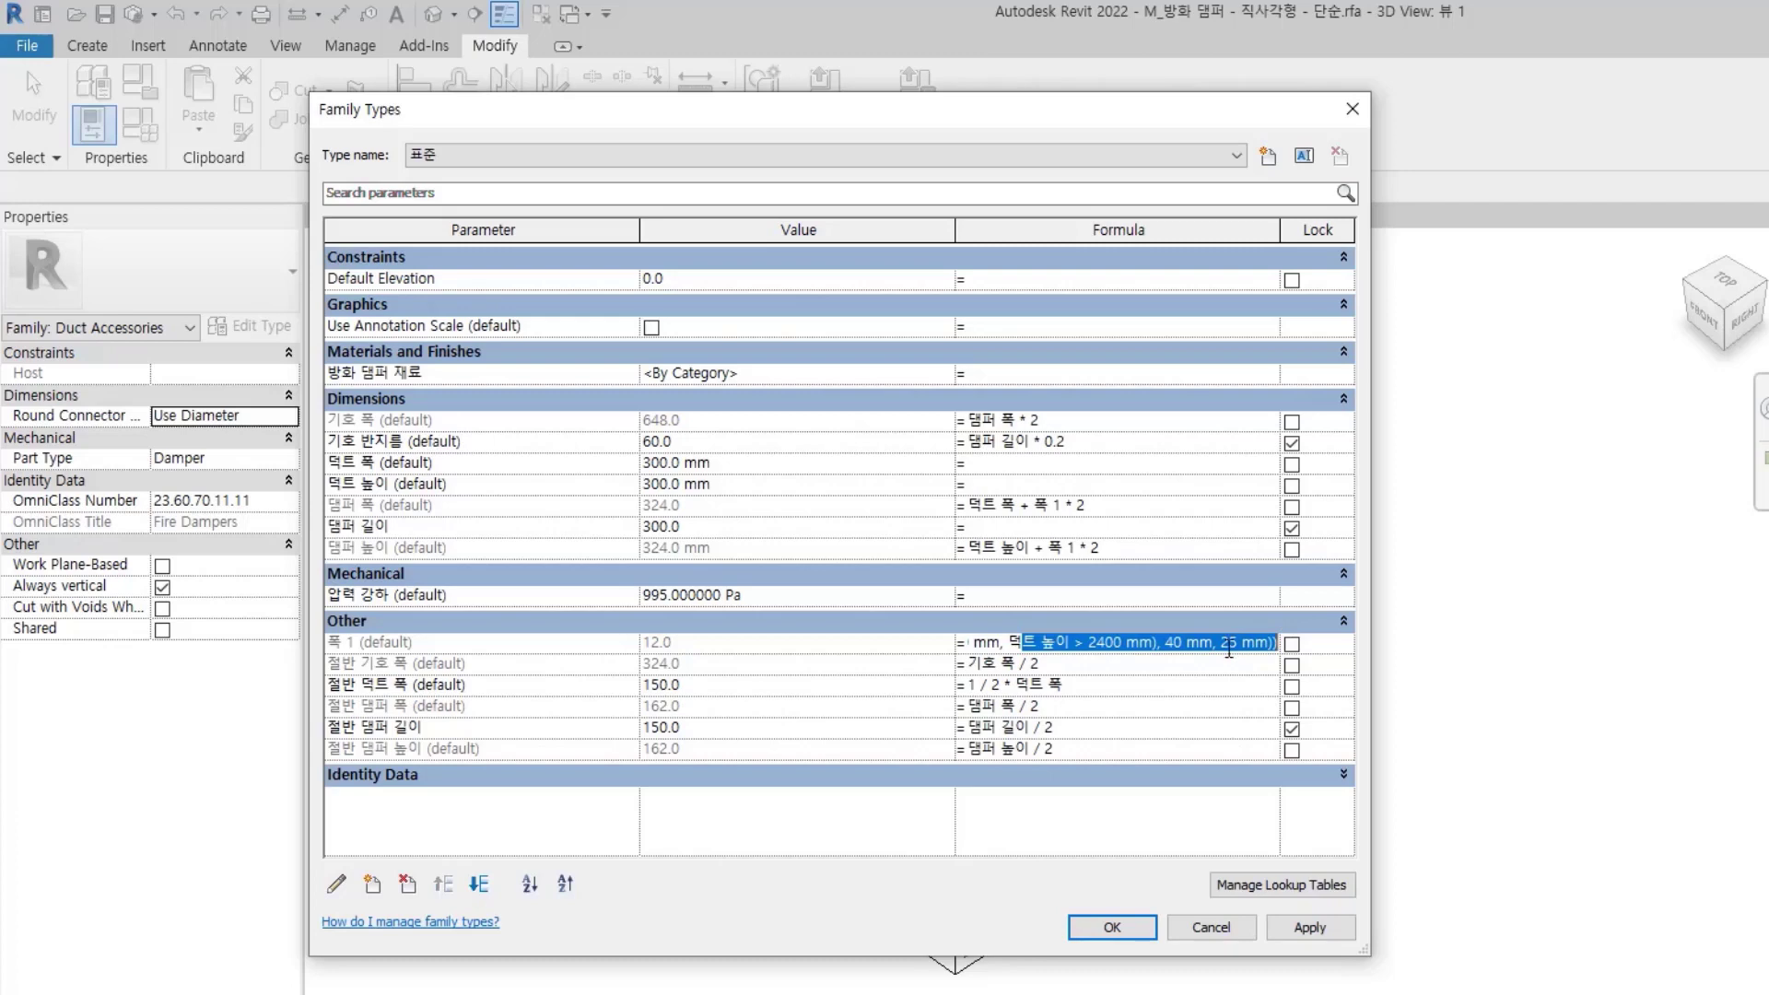
key(Home)
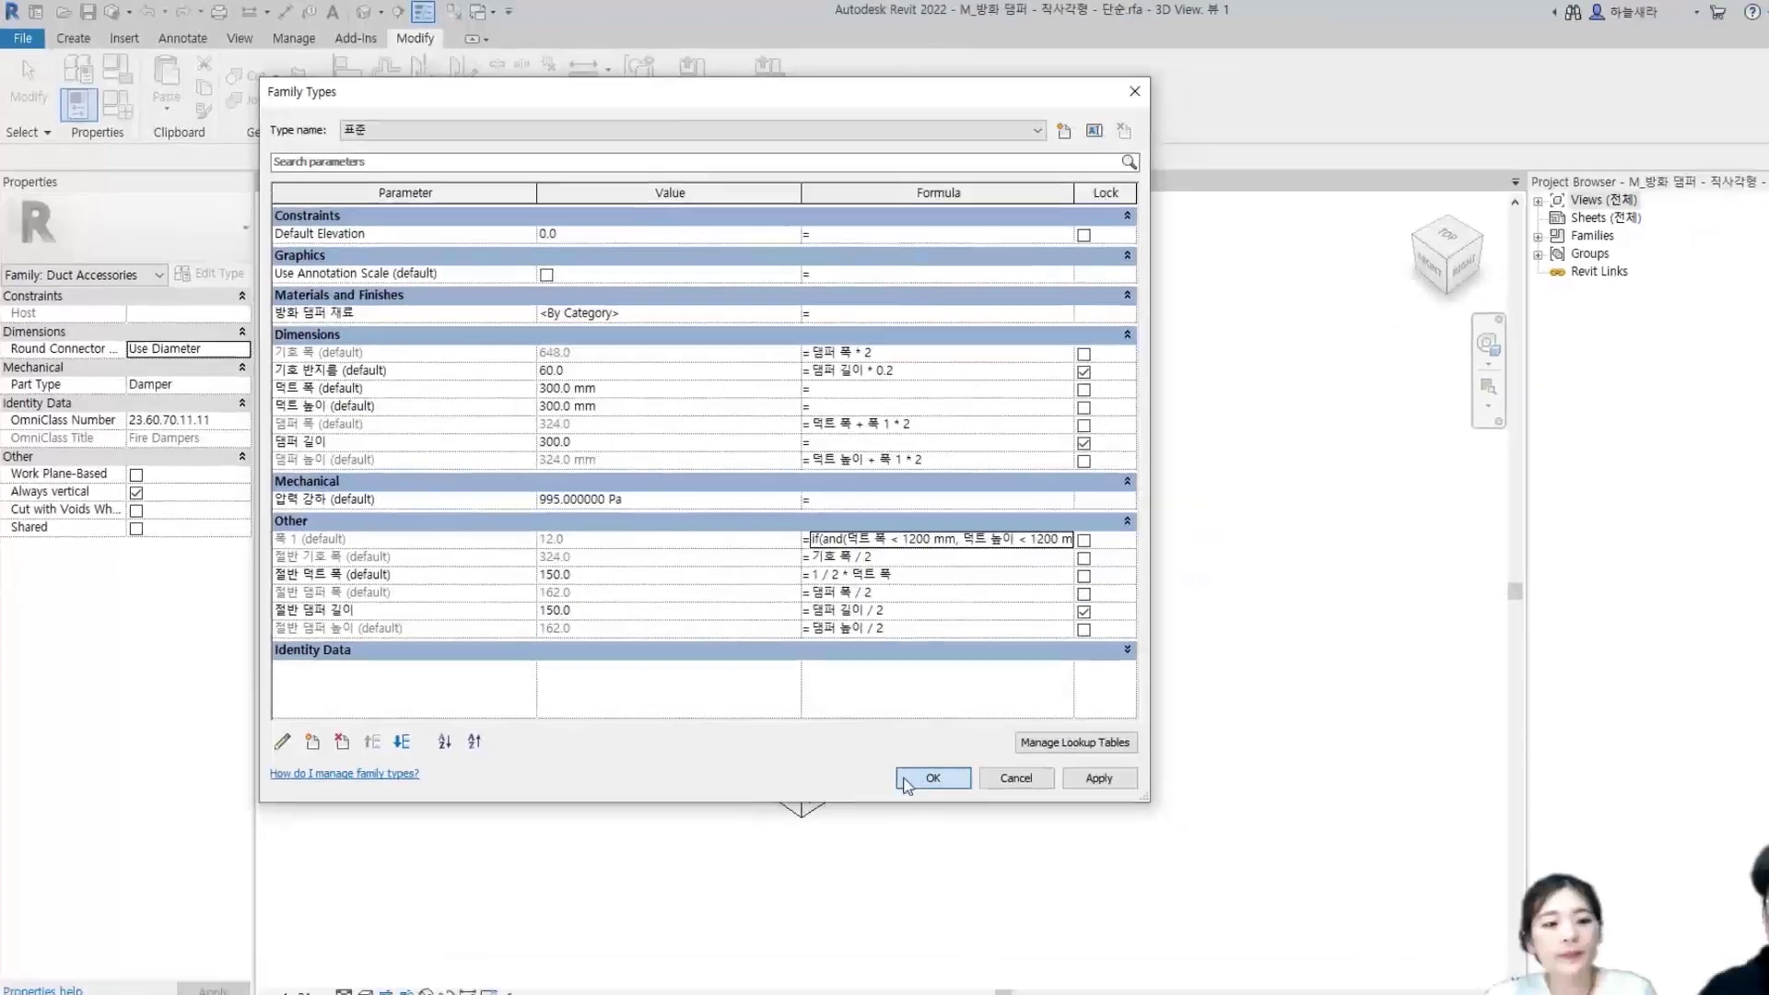
click(1087, 929)
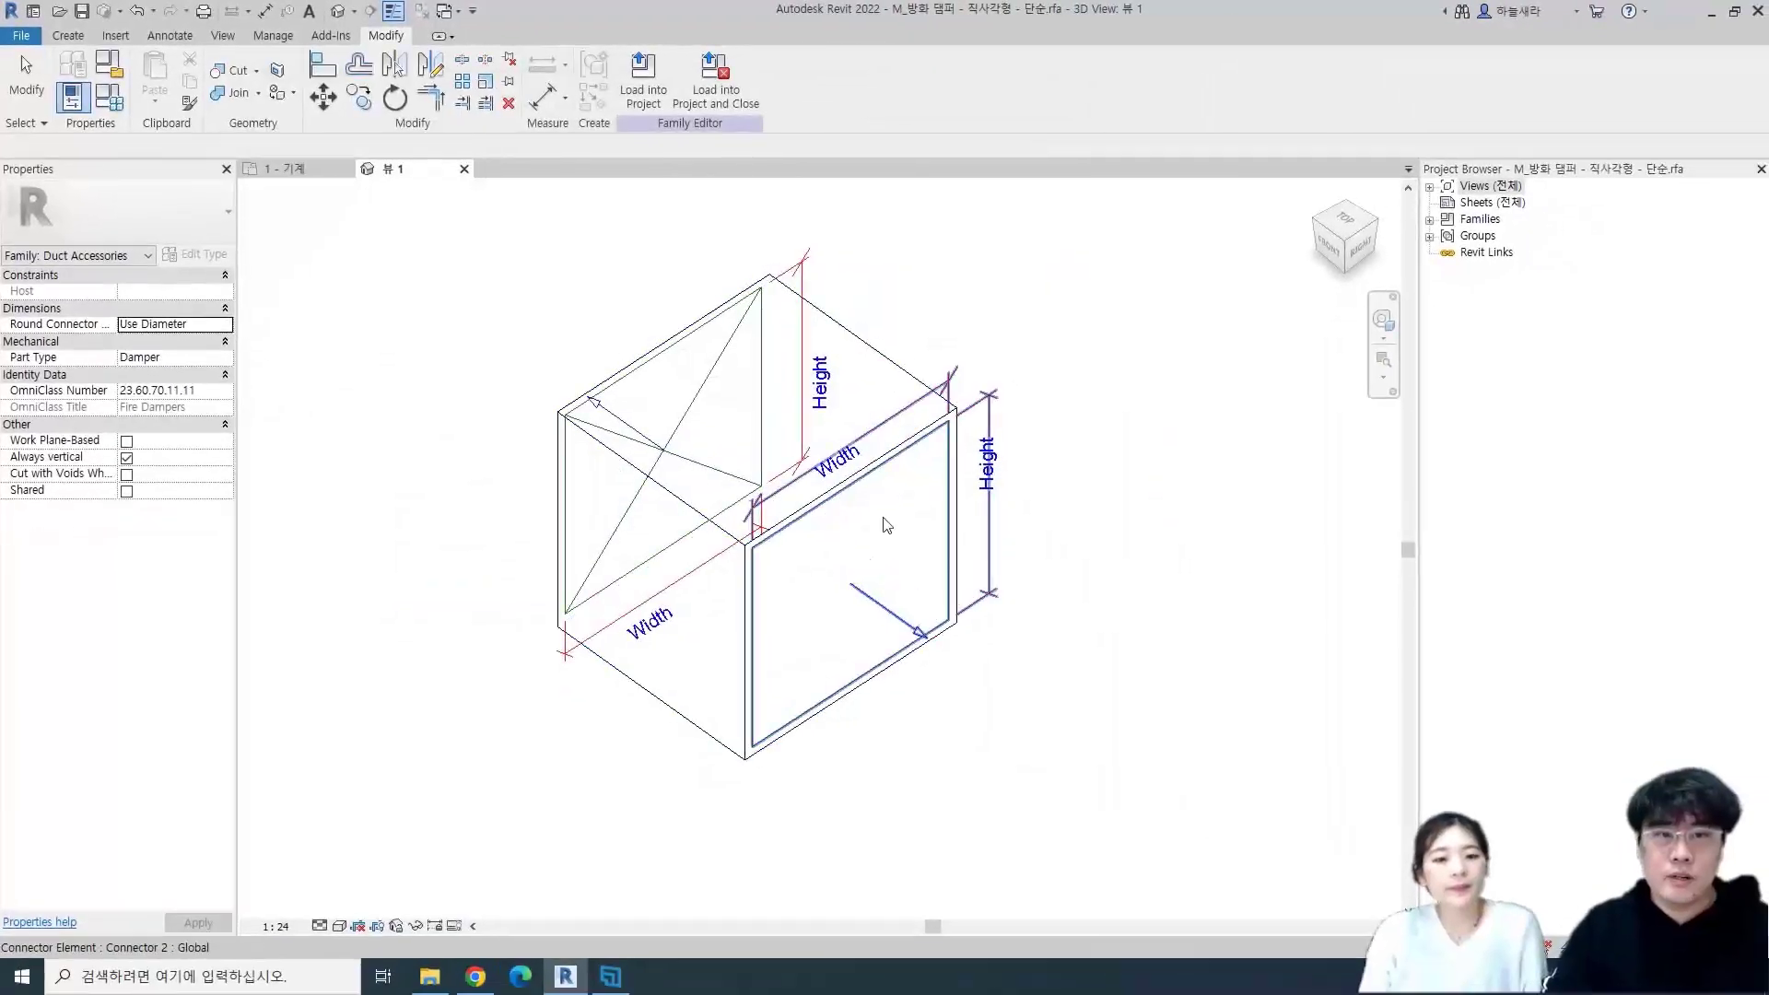
- Return to the 1 - 기계 floor plan and examine the damper below the green duct's transition against the duct width
click(274, 169)
scroll(797, 751, up, 3)
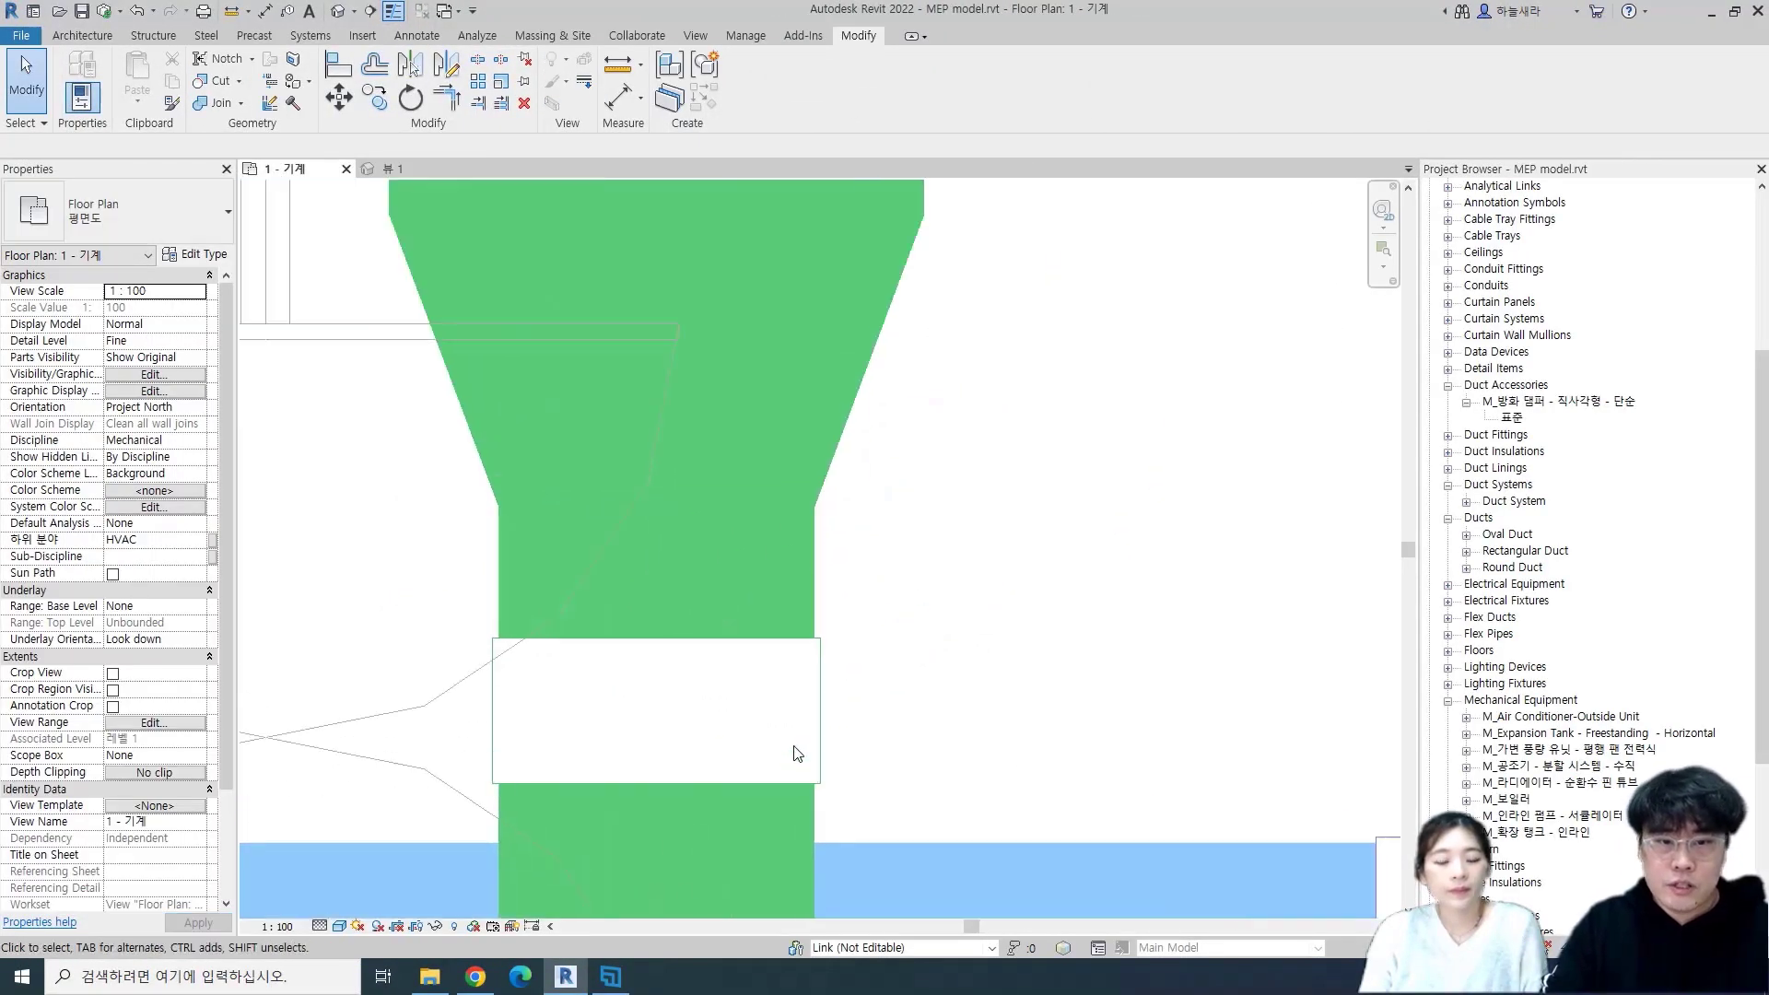
click(808, 735)
middle_drag(887, 711, 1107, 622)
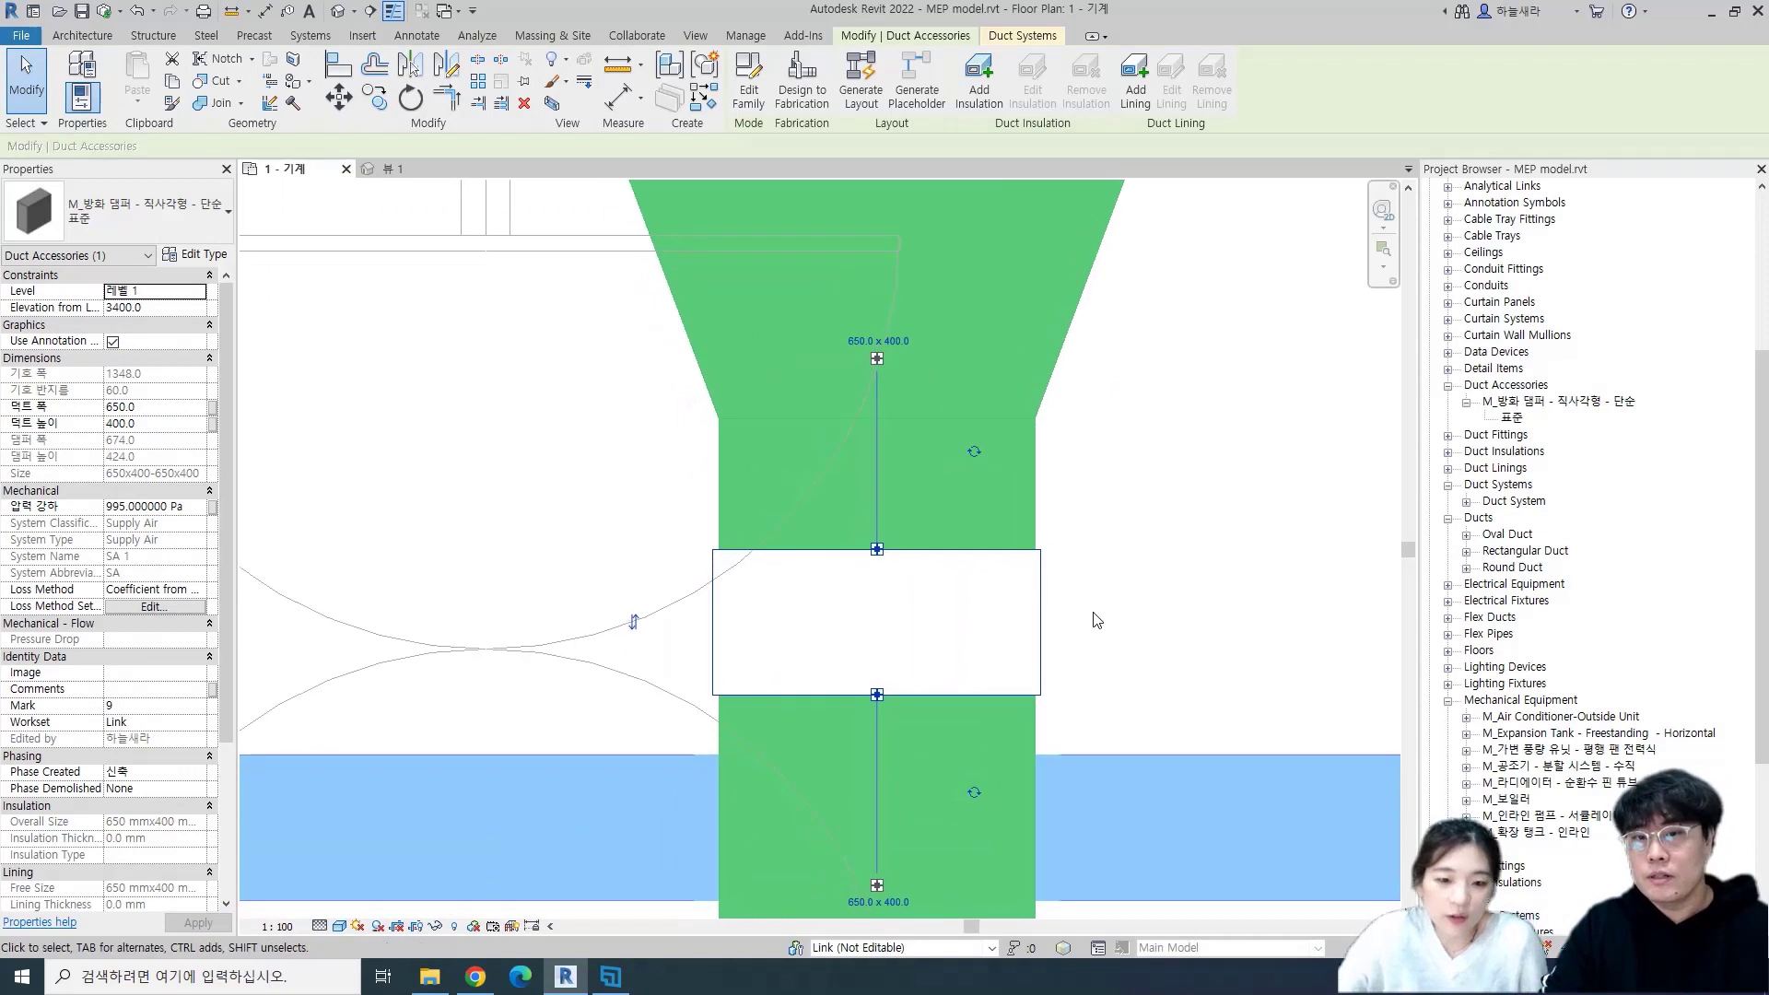
scroll(1072, 526, up, 3)
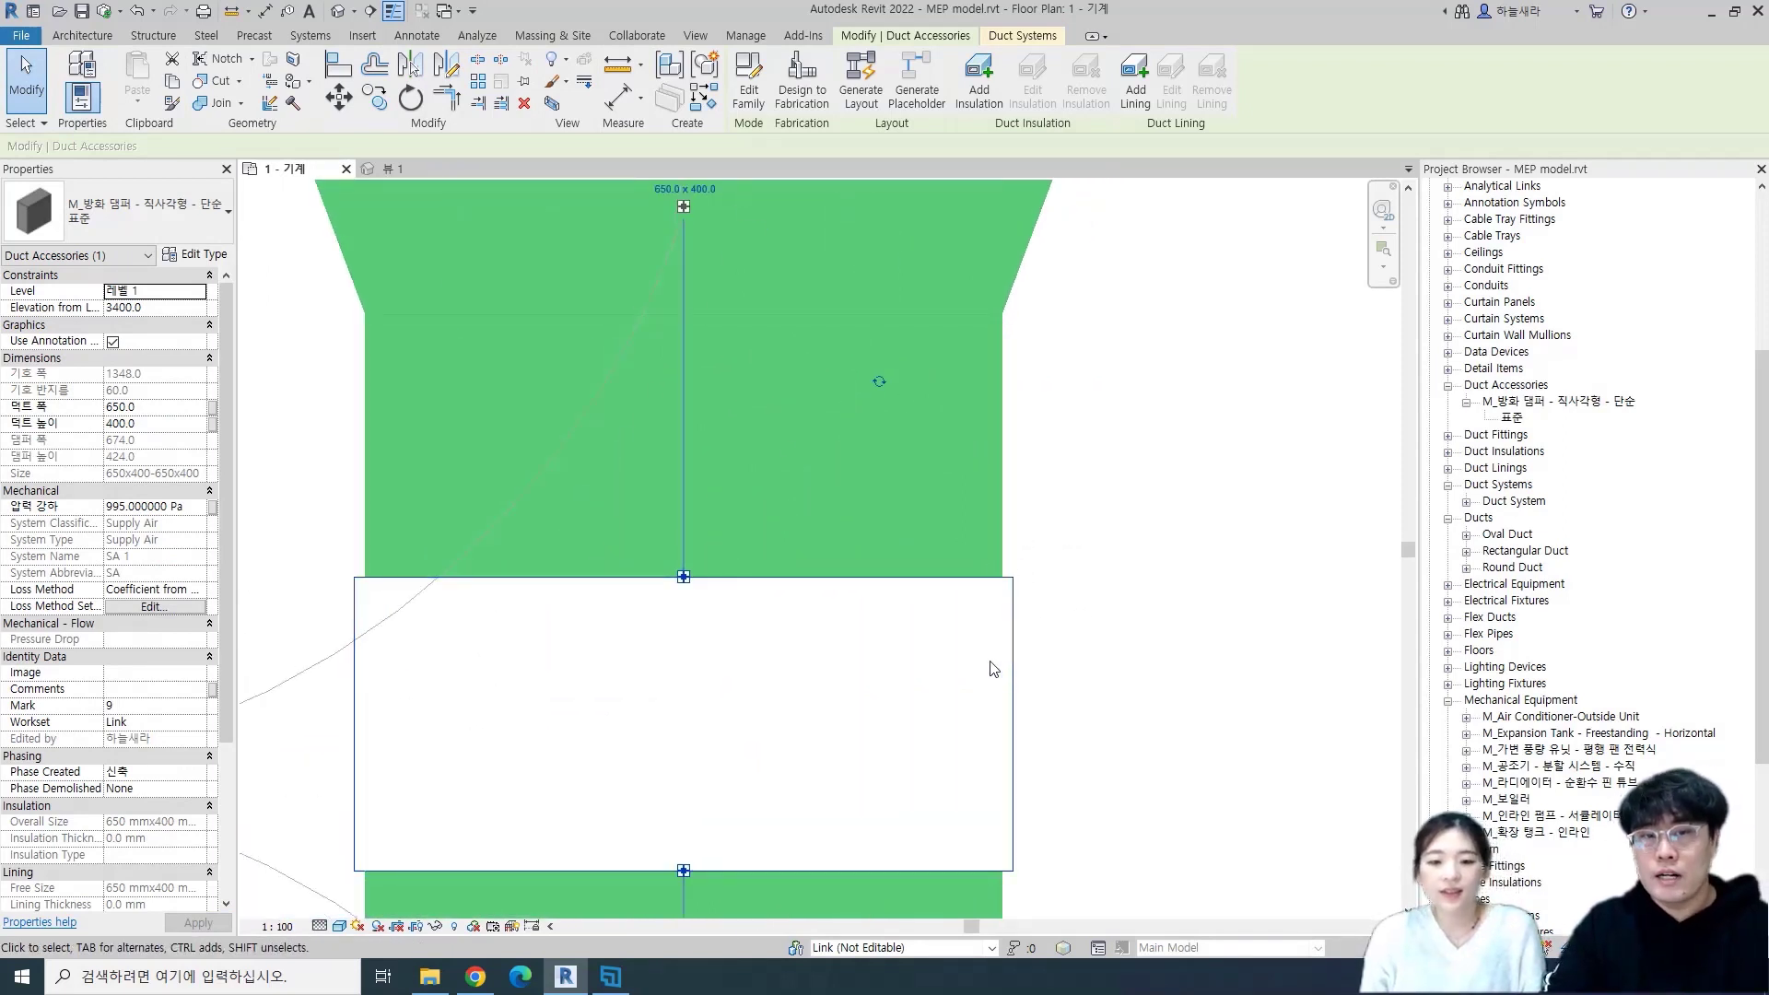
scroll(991, 666, down, 2)
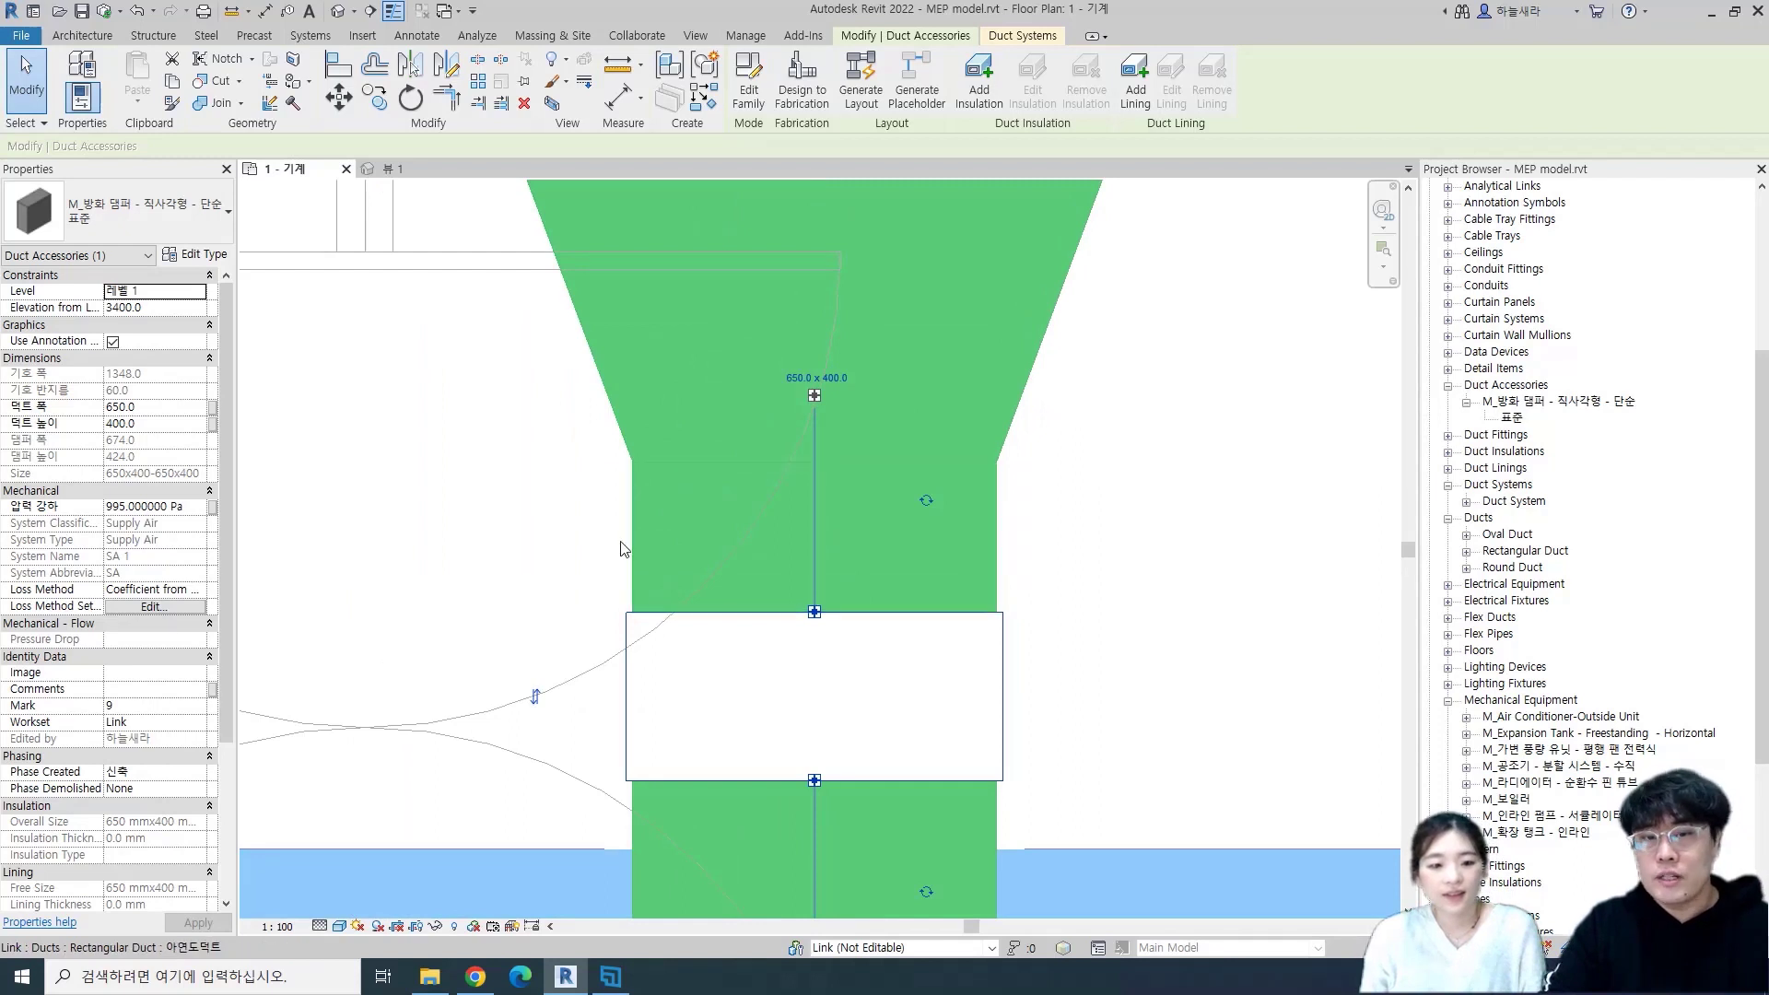
scroll(627, 545, down, 5)
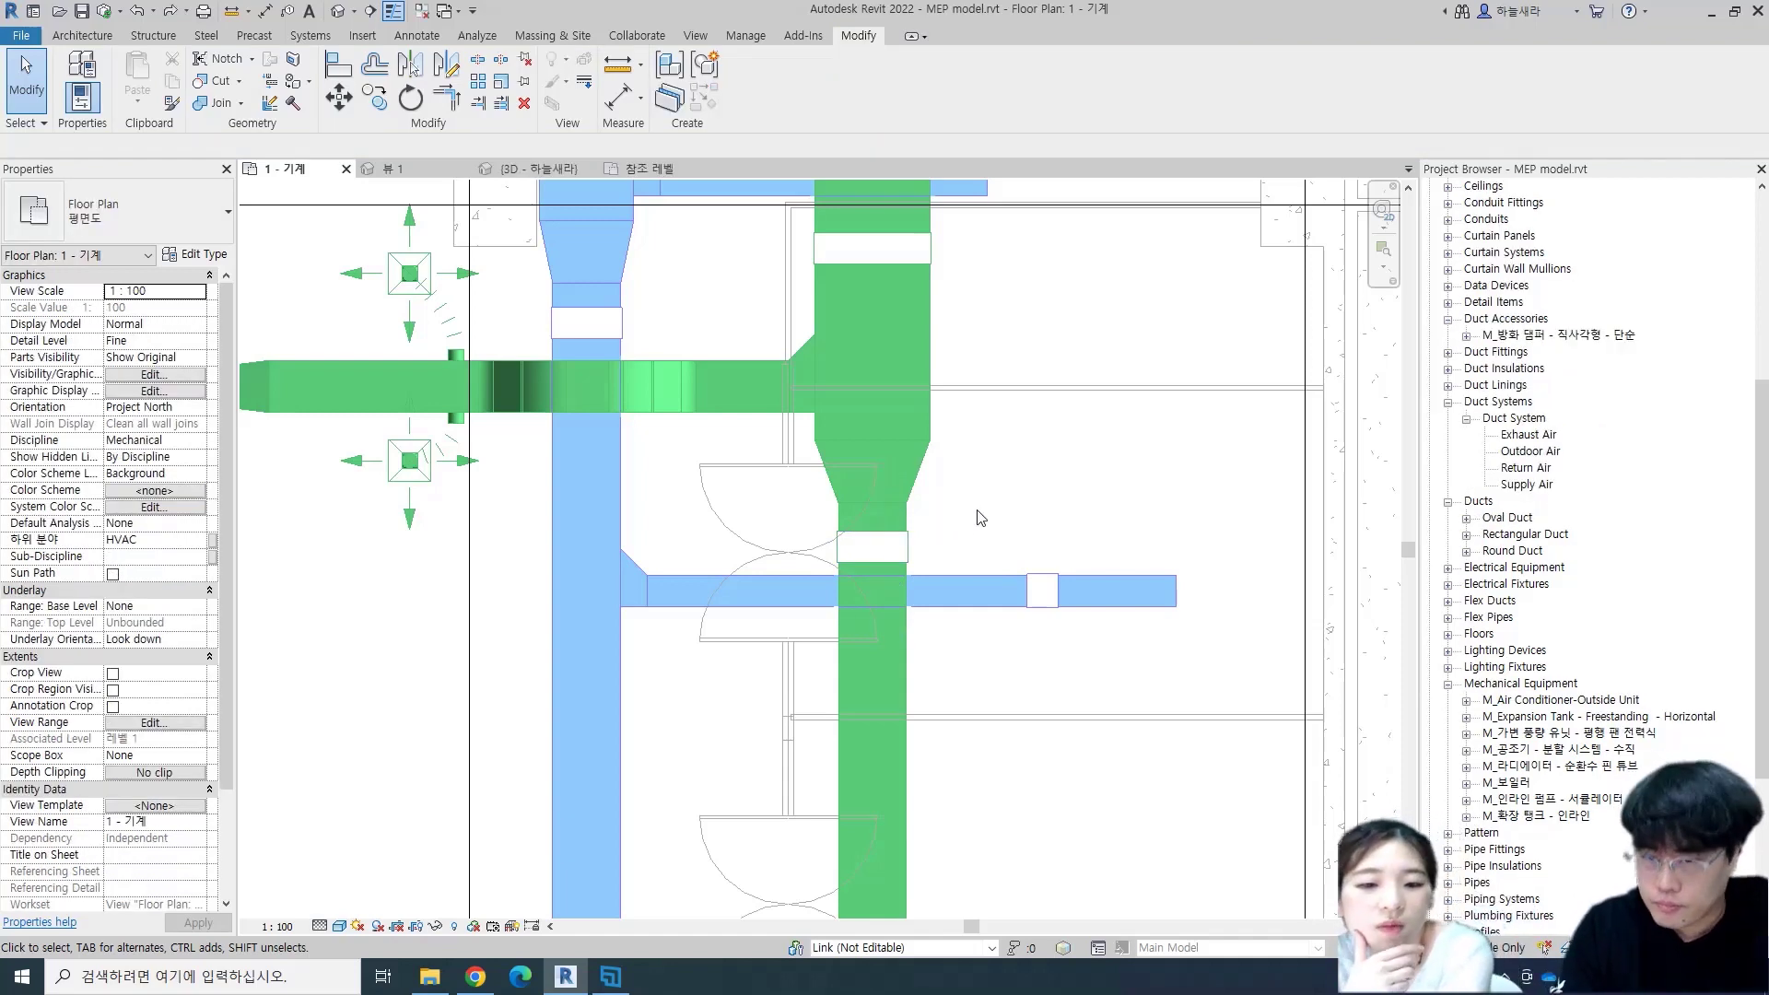
- Open the fire damper's family for editing and turn off Plan/RCP display for the damper body extrusion
click(914, 548)
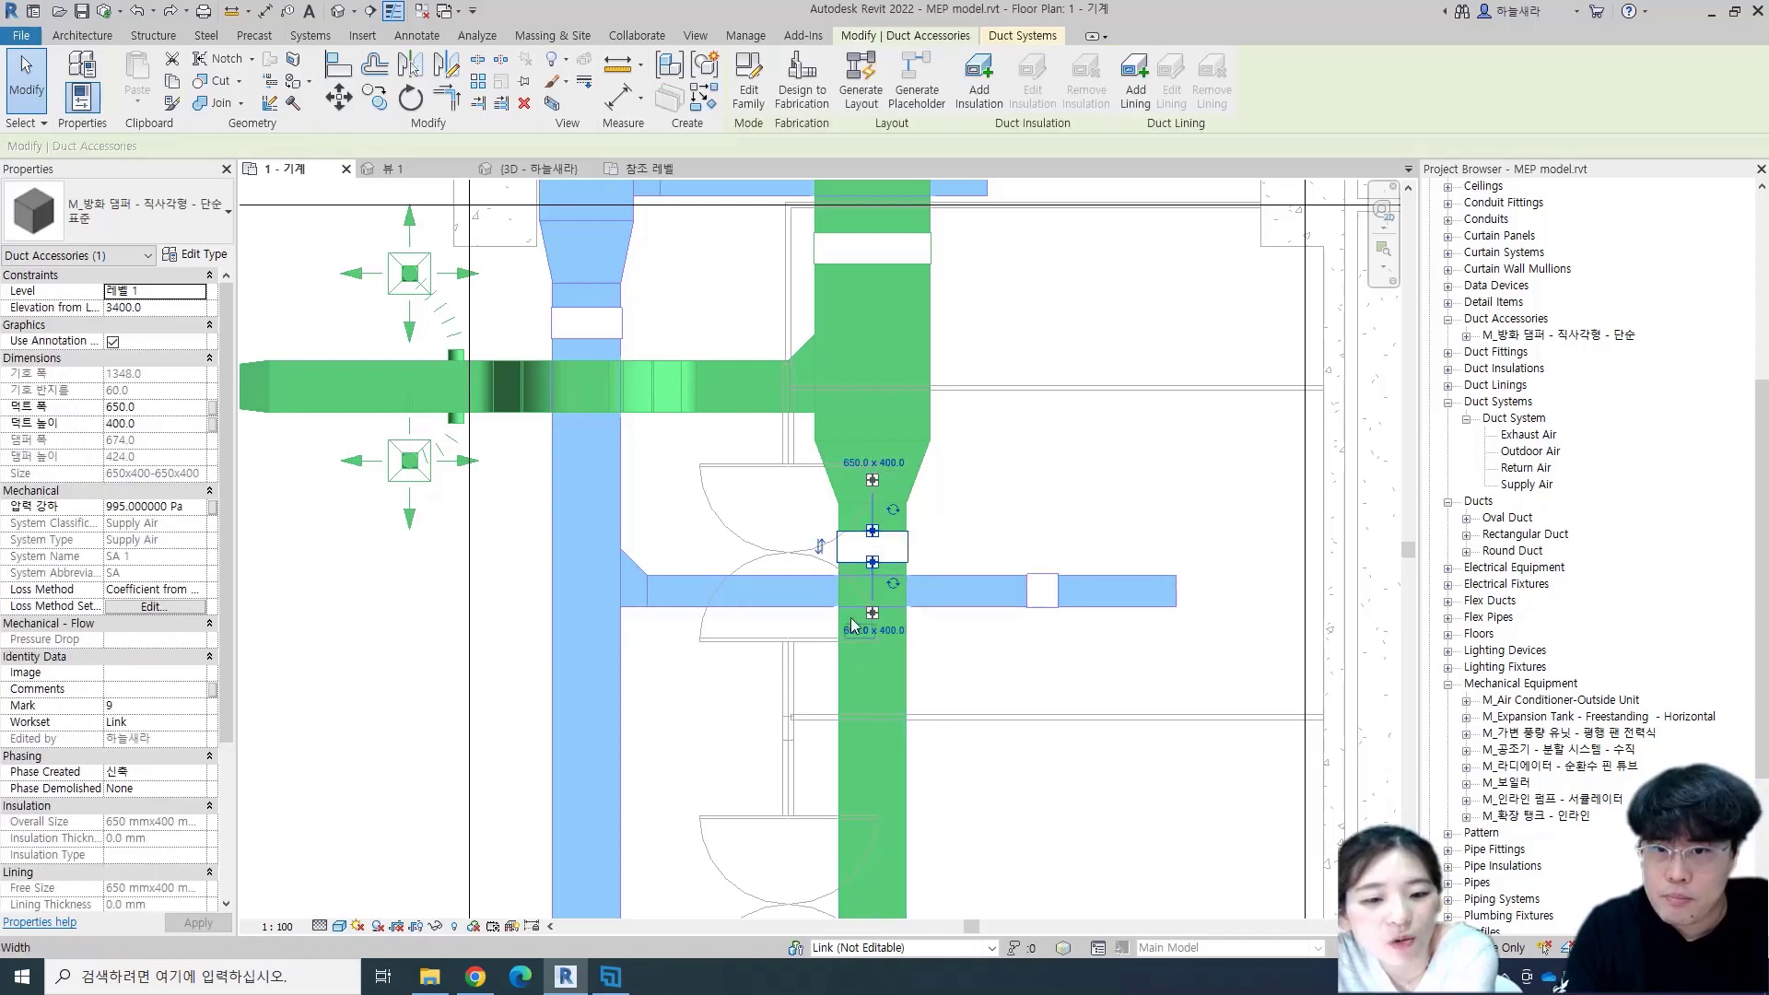
key(Escape)
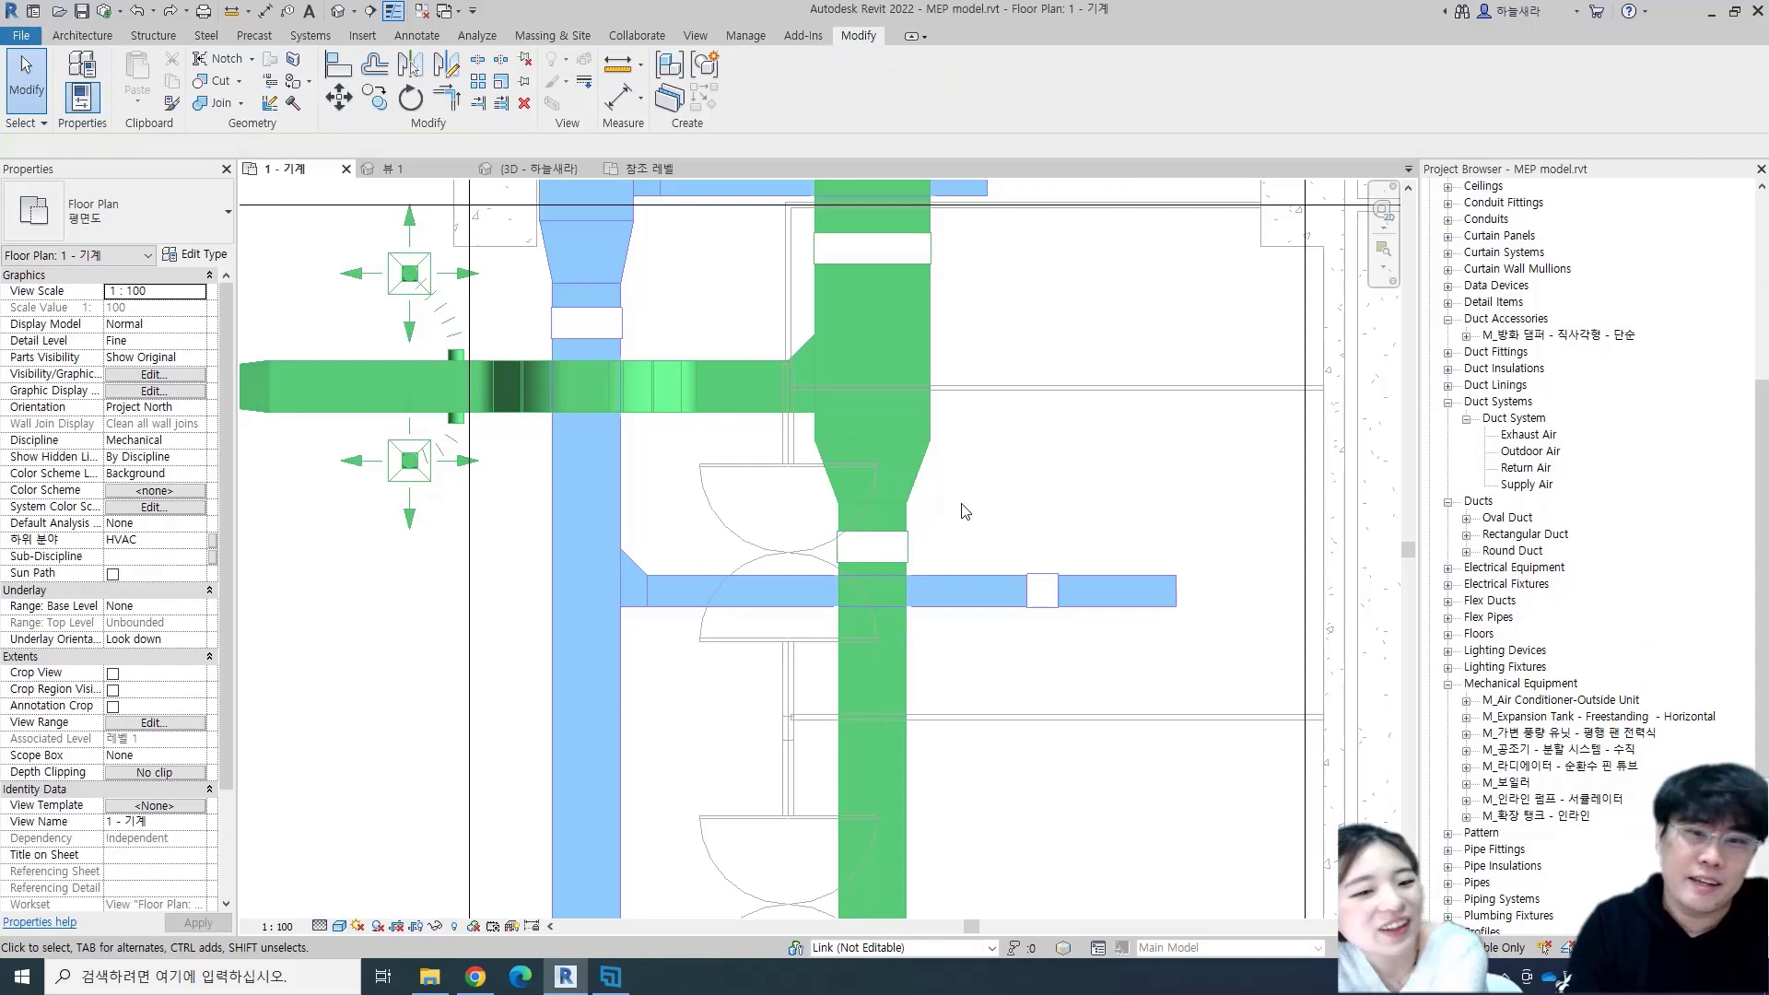
double_click(900, 557)
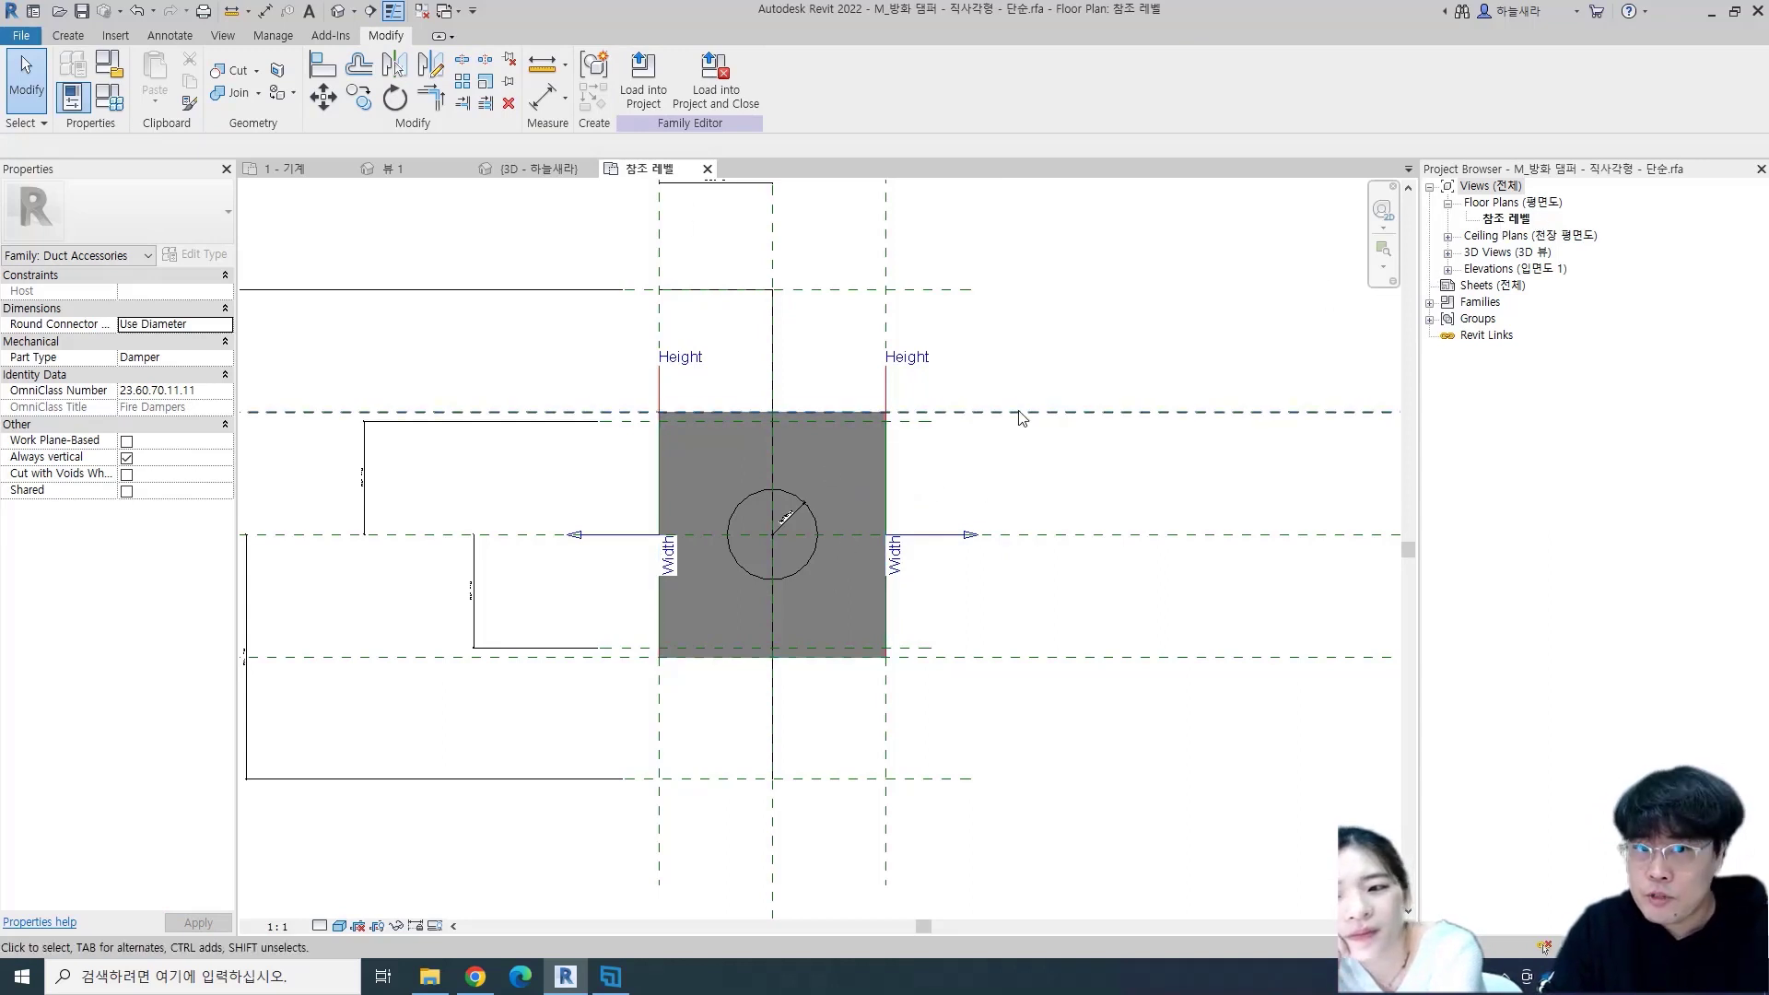
click(827, 459)
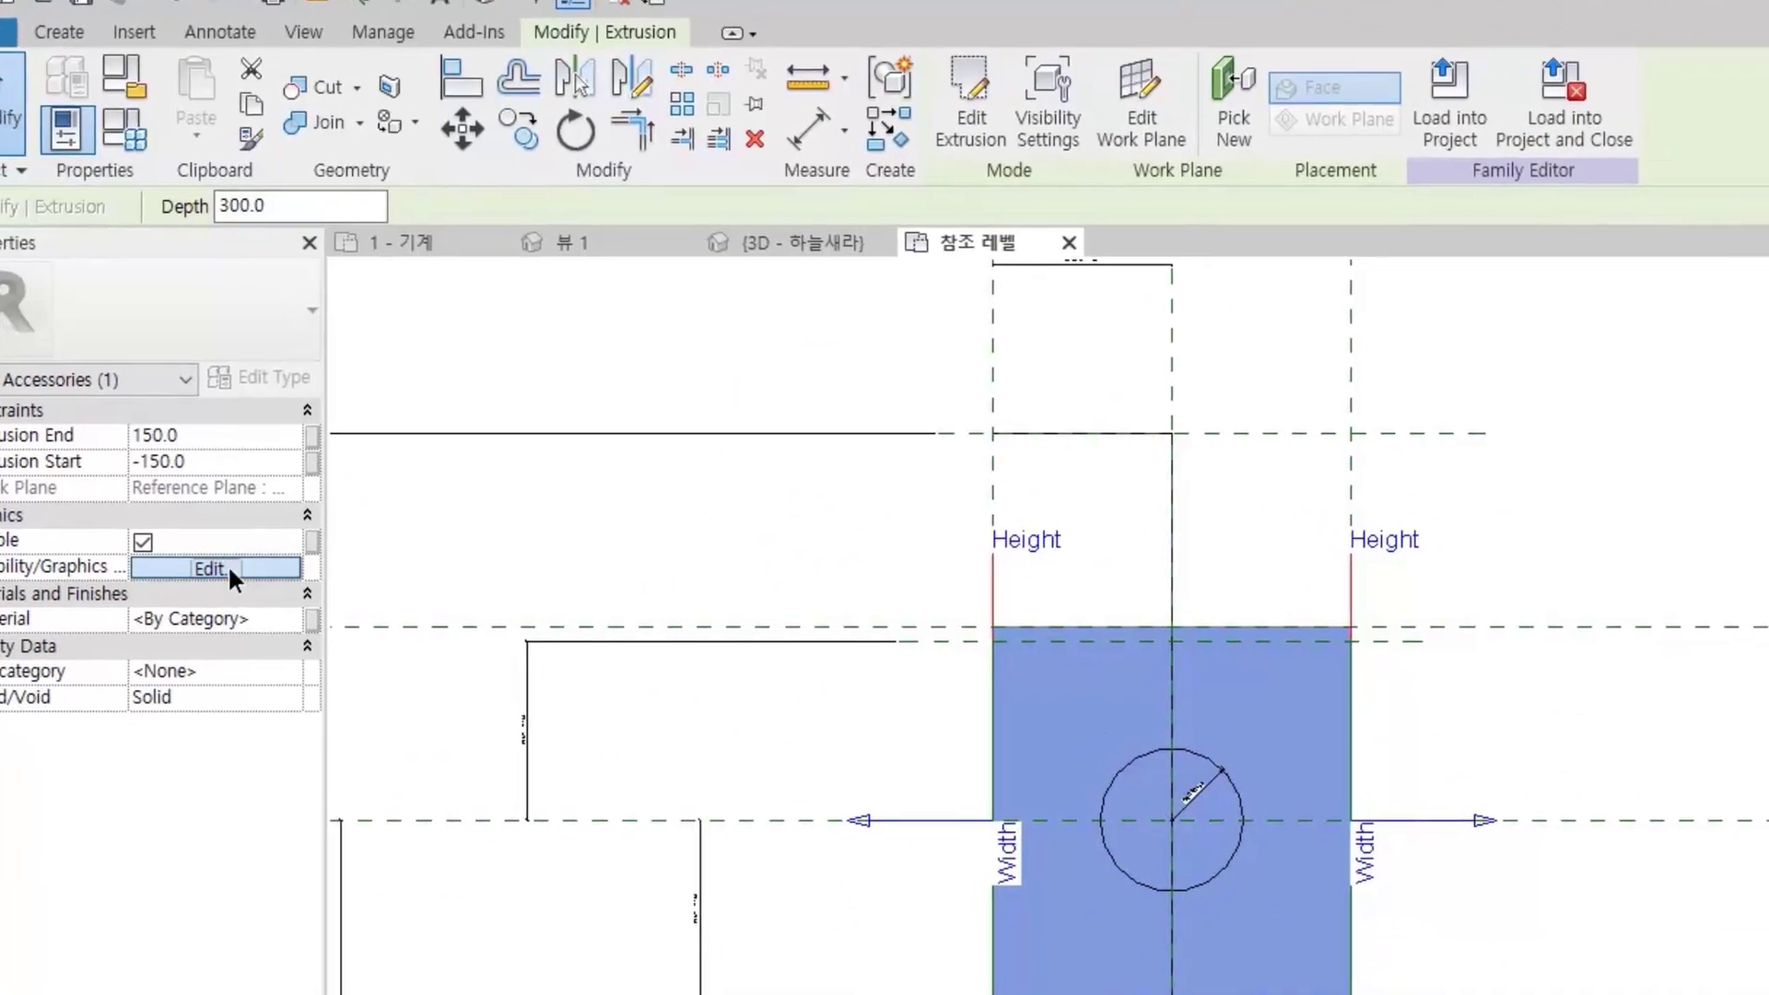
click(228, 569)
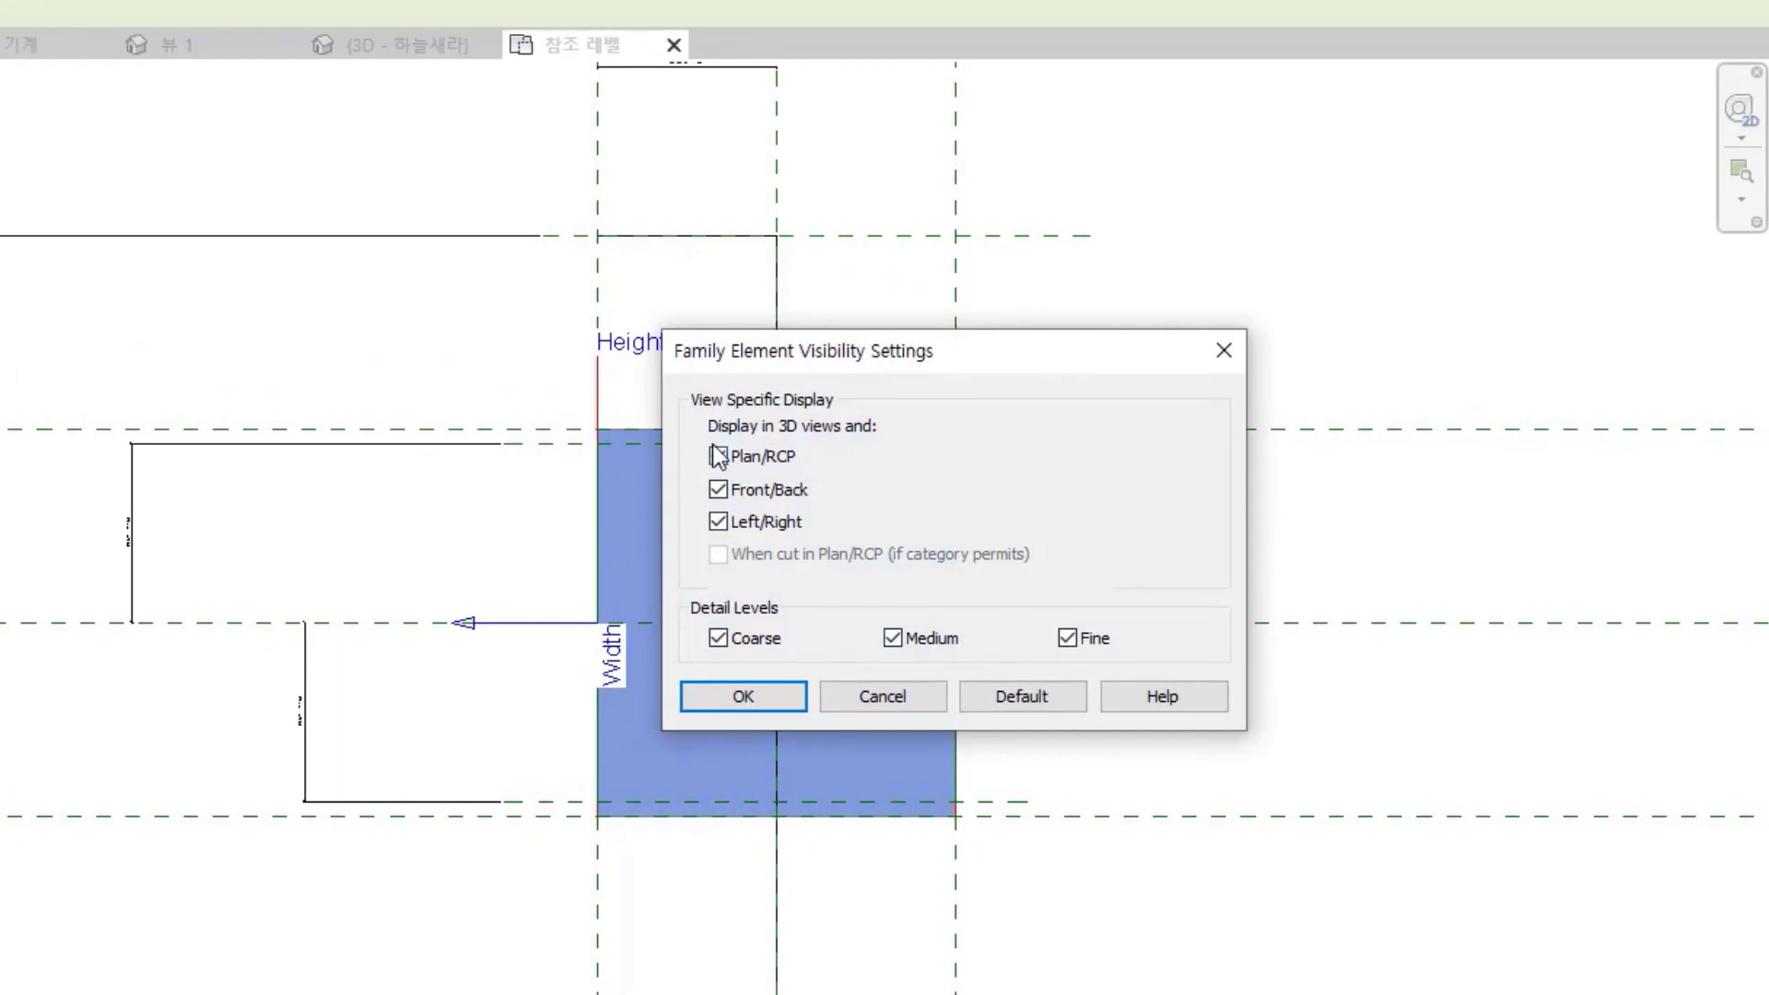
click(743, 460)
click(748, 489)
click(740, 693)
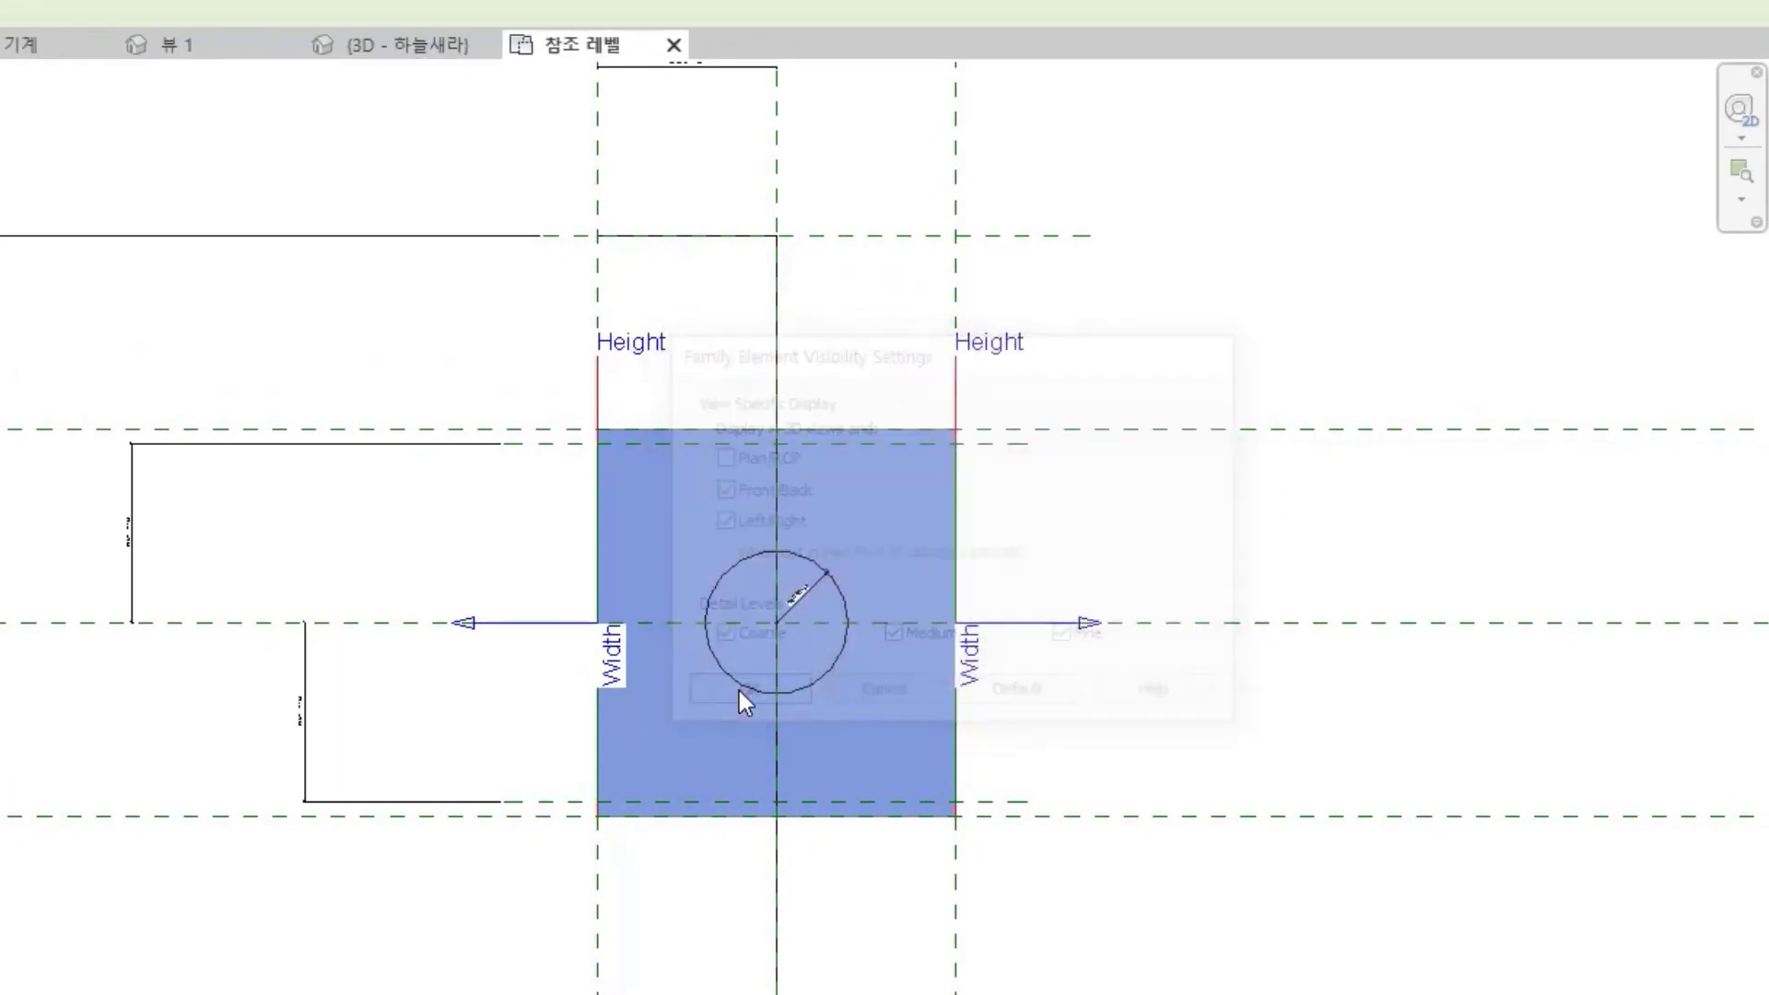
- Recheck the view-specific display options in the body extrusion's visibility settings without changing them
click(1146, 518)
click(874, 521)
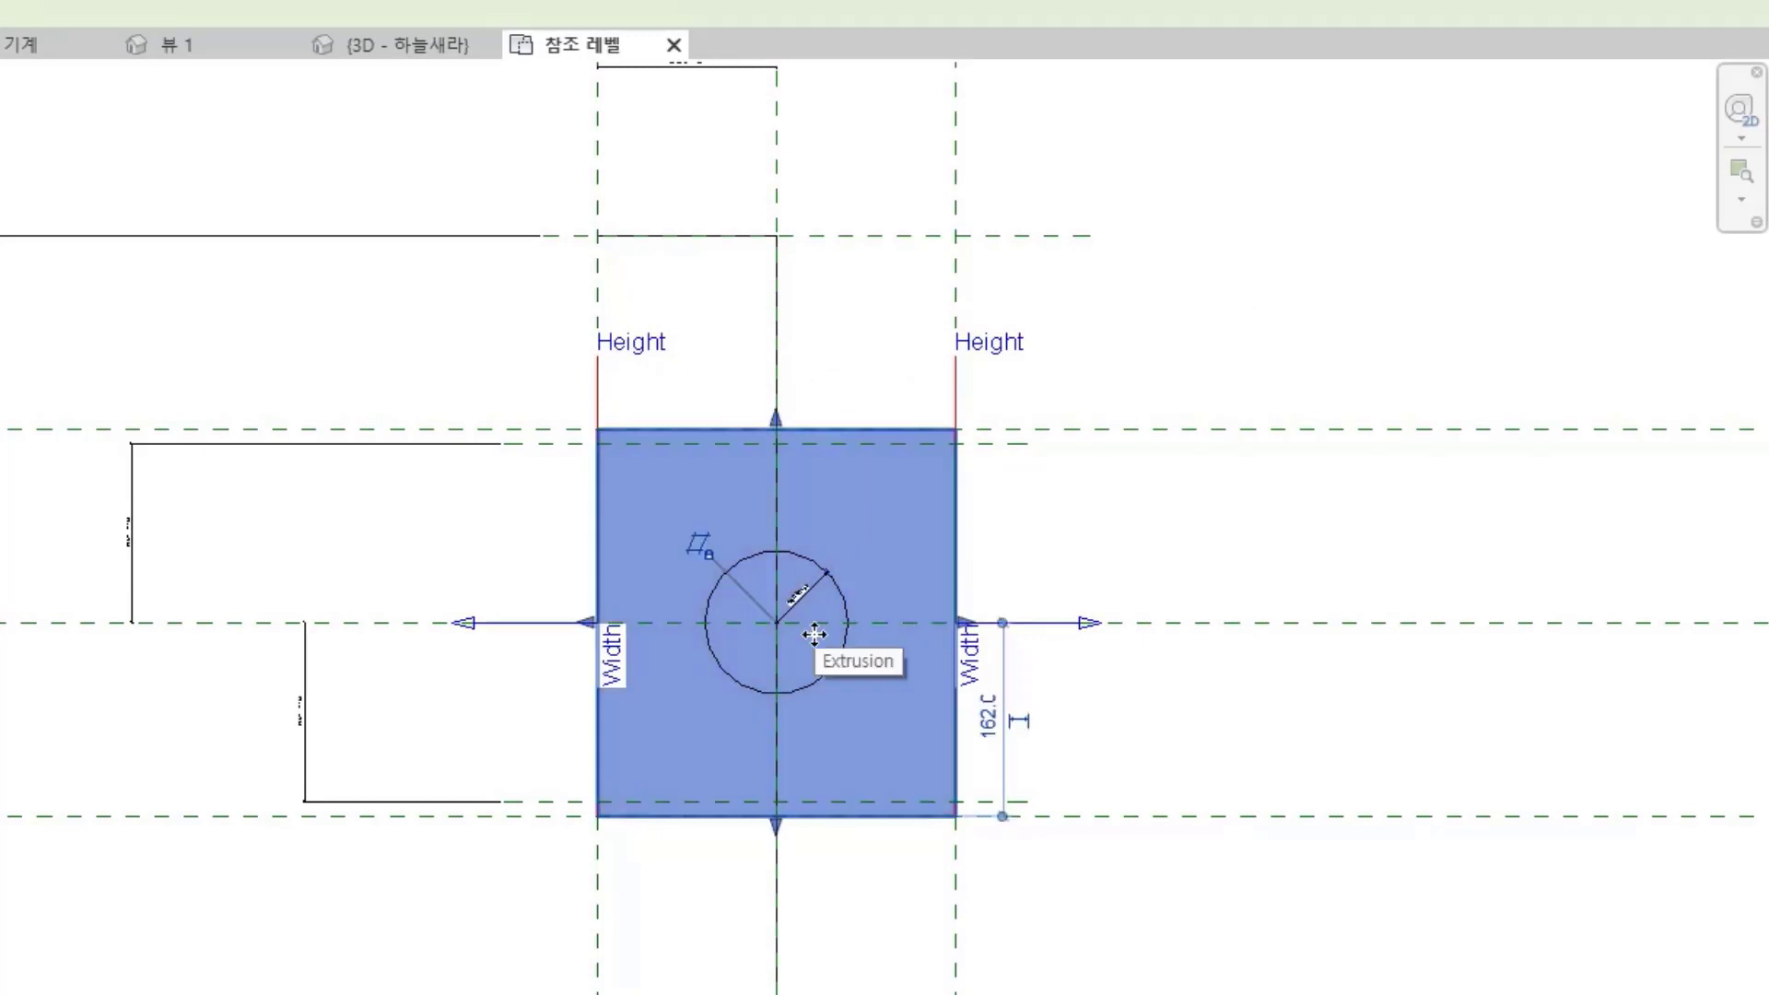
key(v)
key(s)
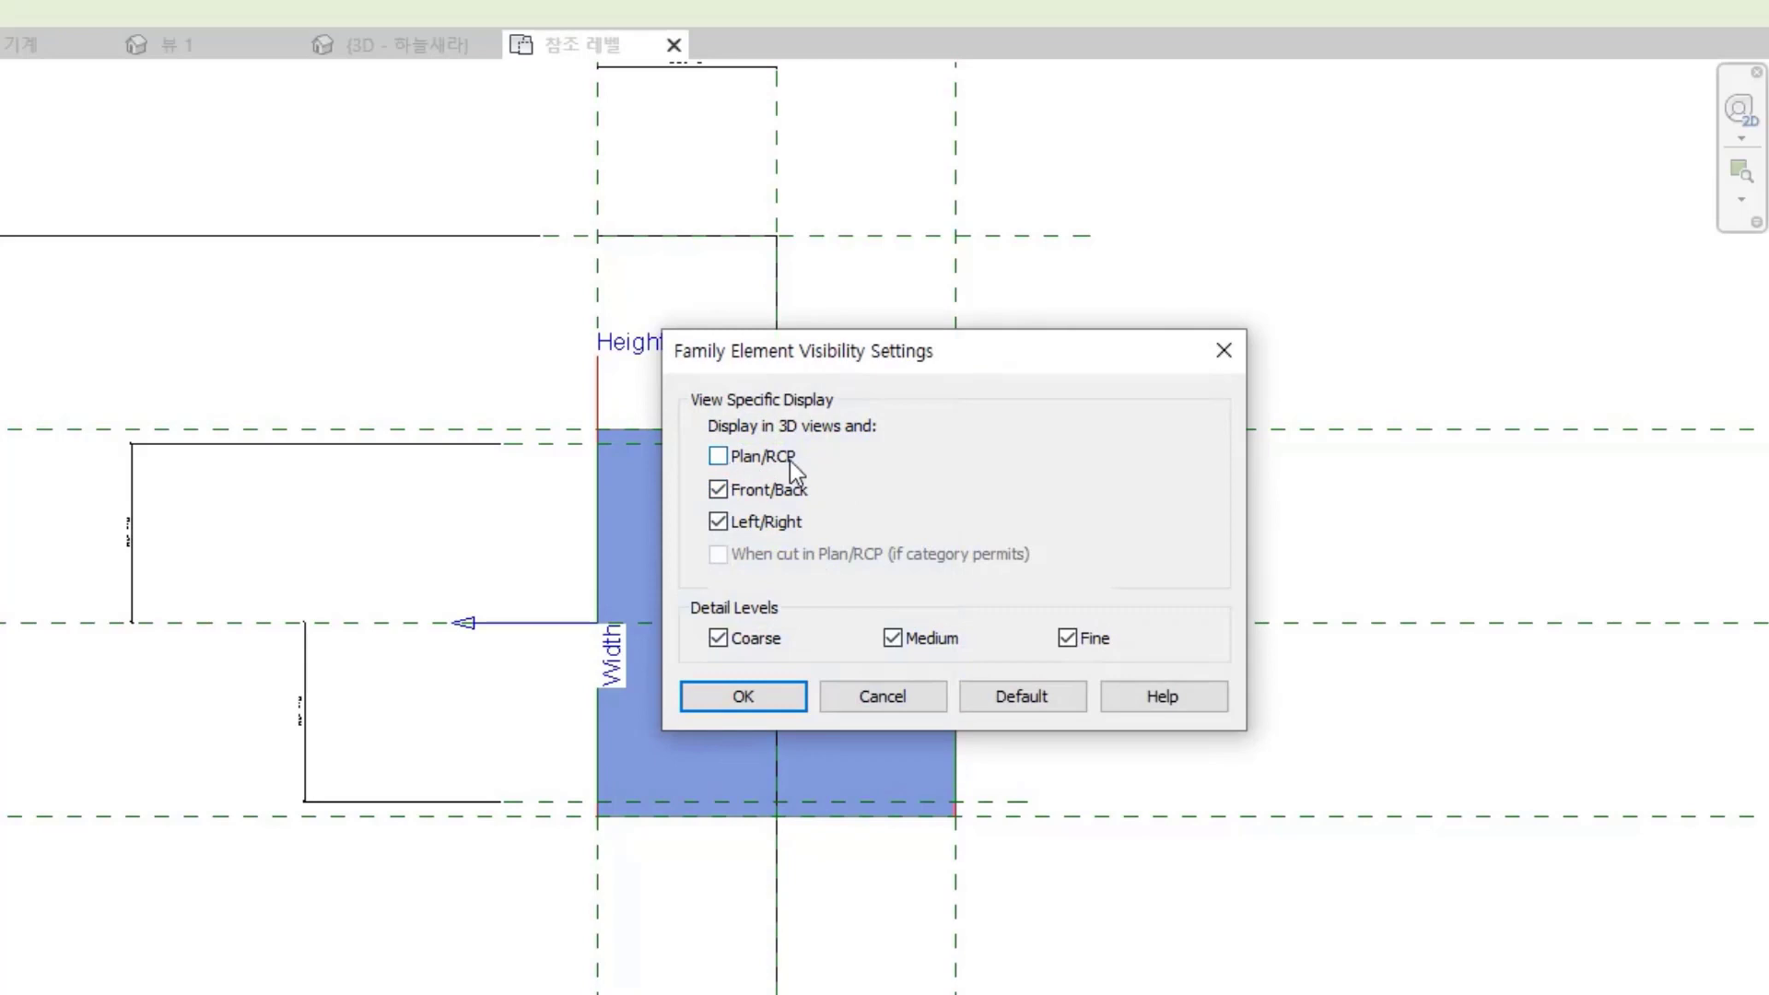
click(748, 690)
click(748, 693)
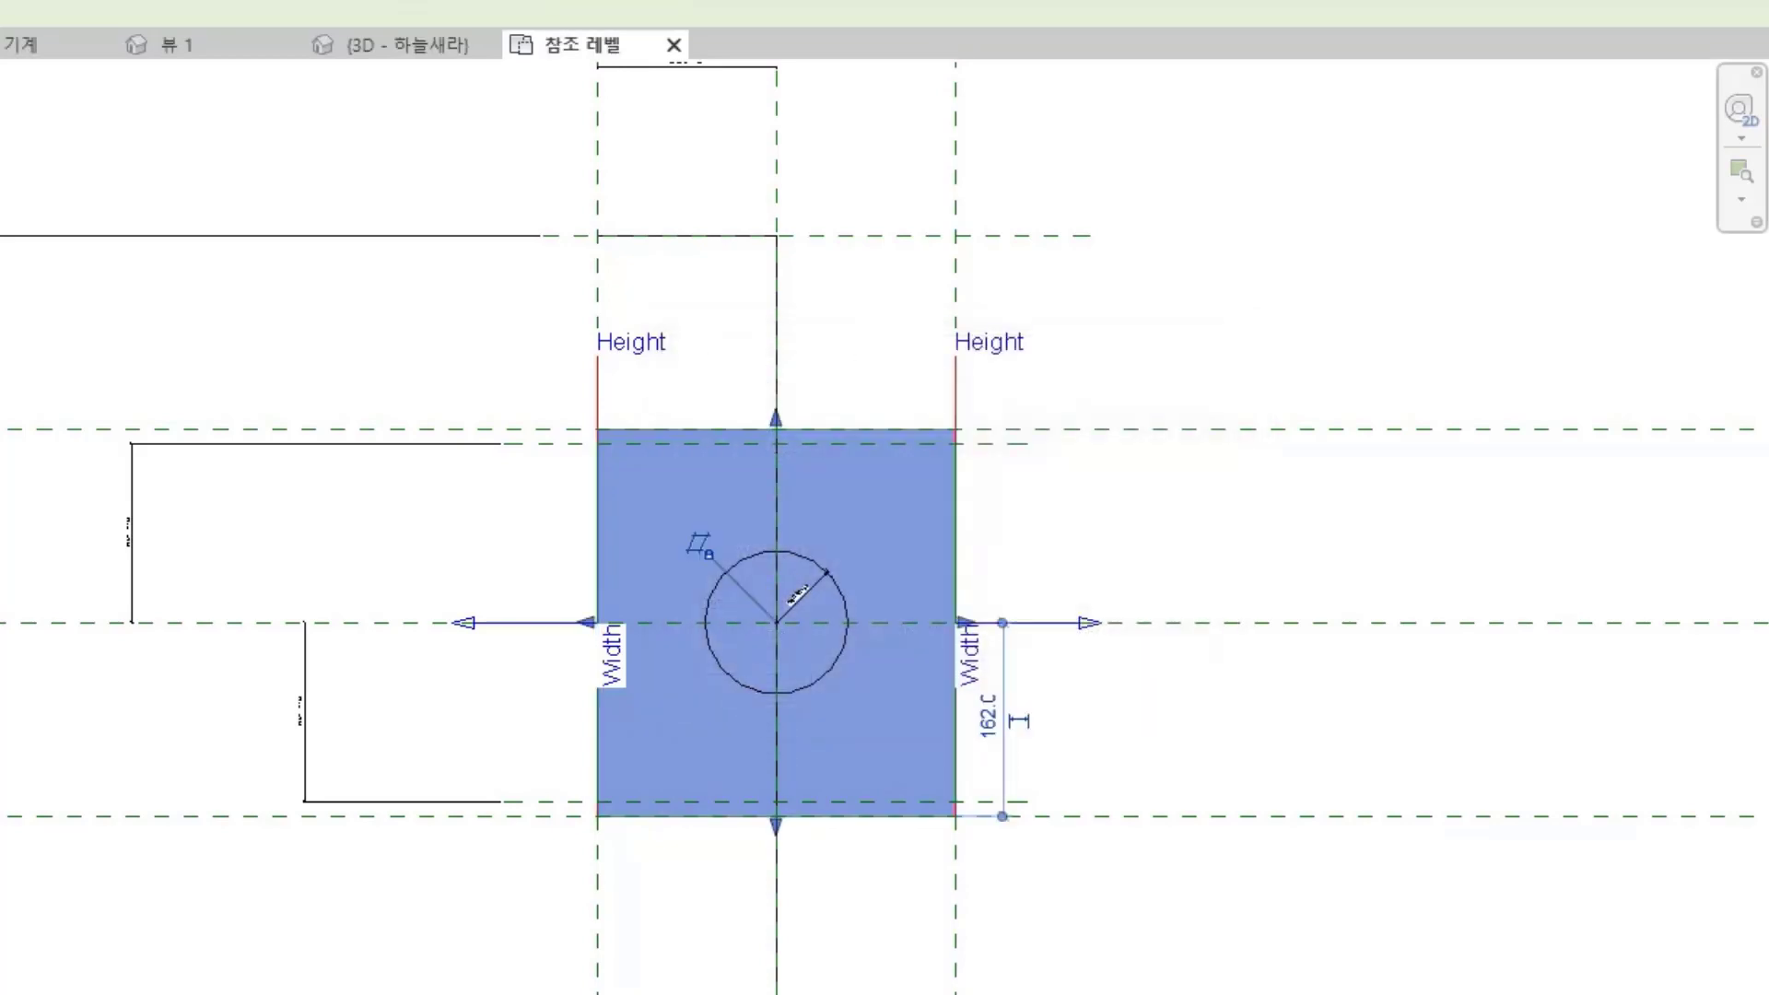
- Load the damper family into the MEP model project, overwriting the existing version and its parameter values
click(1078, 2)
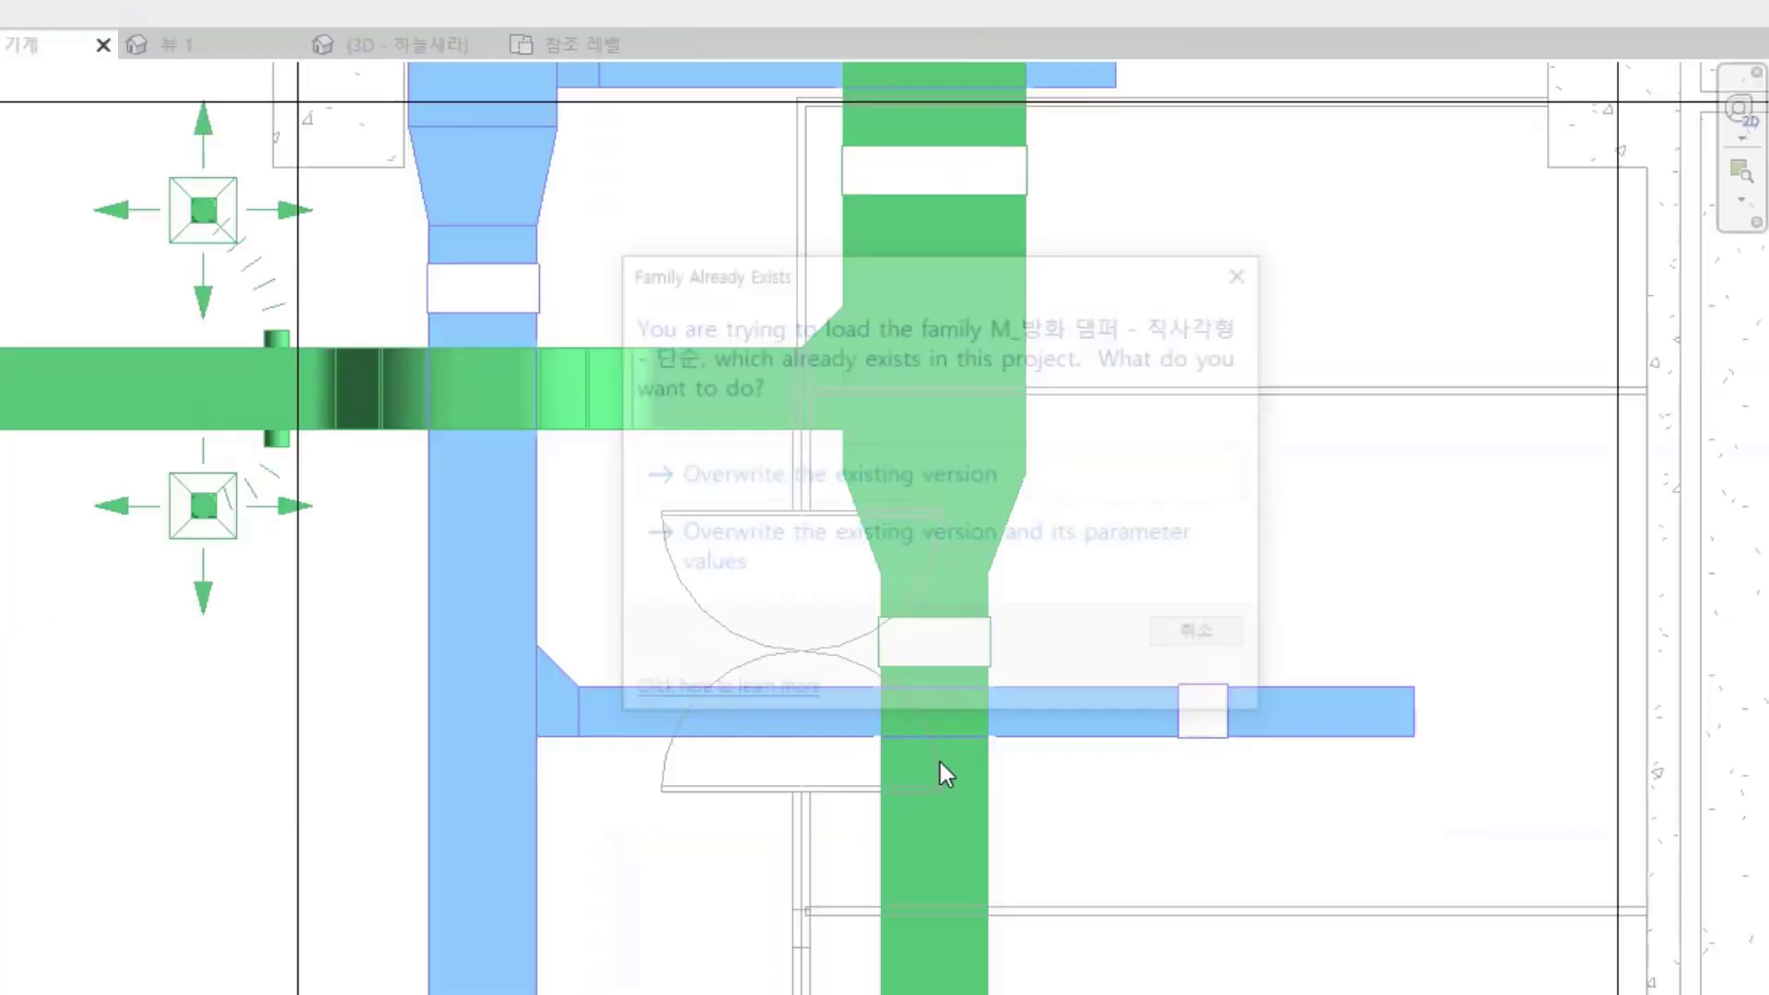
click(864, 544)
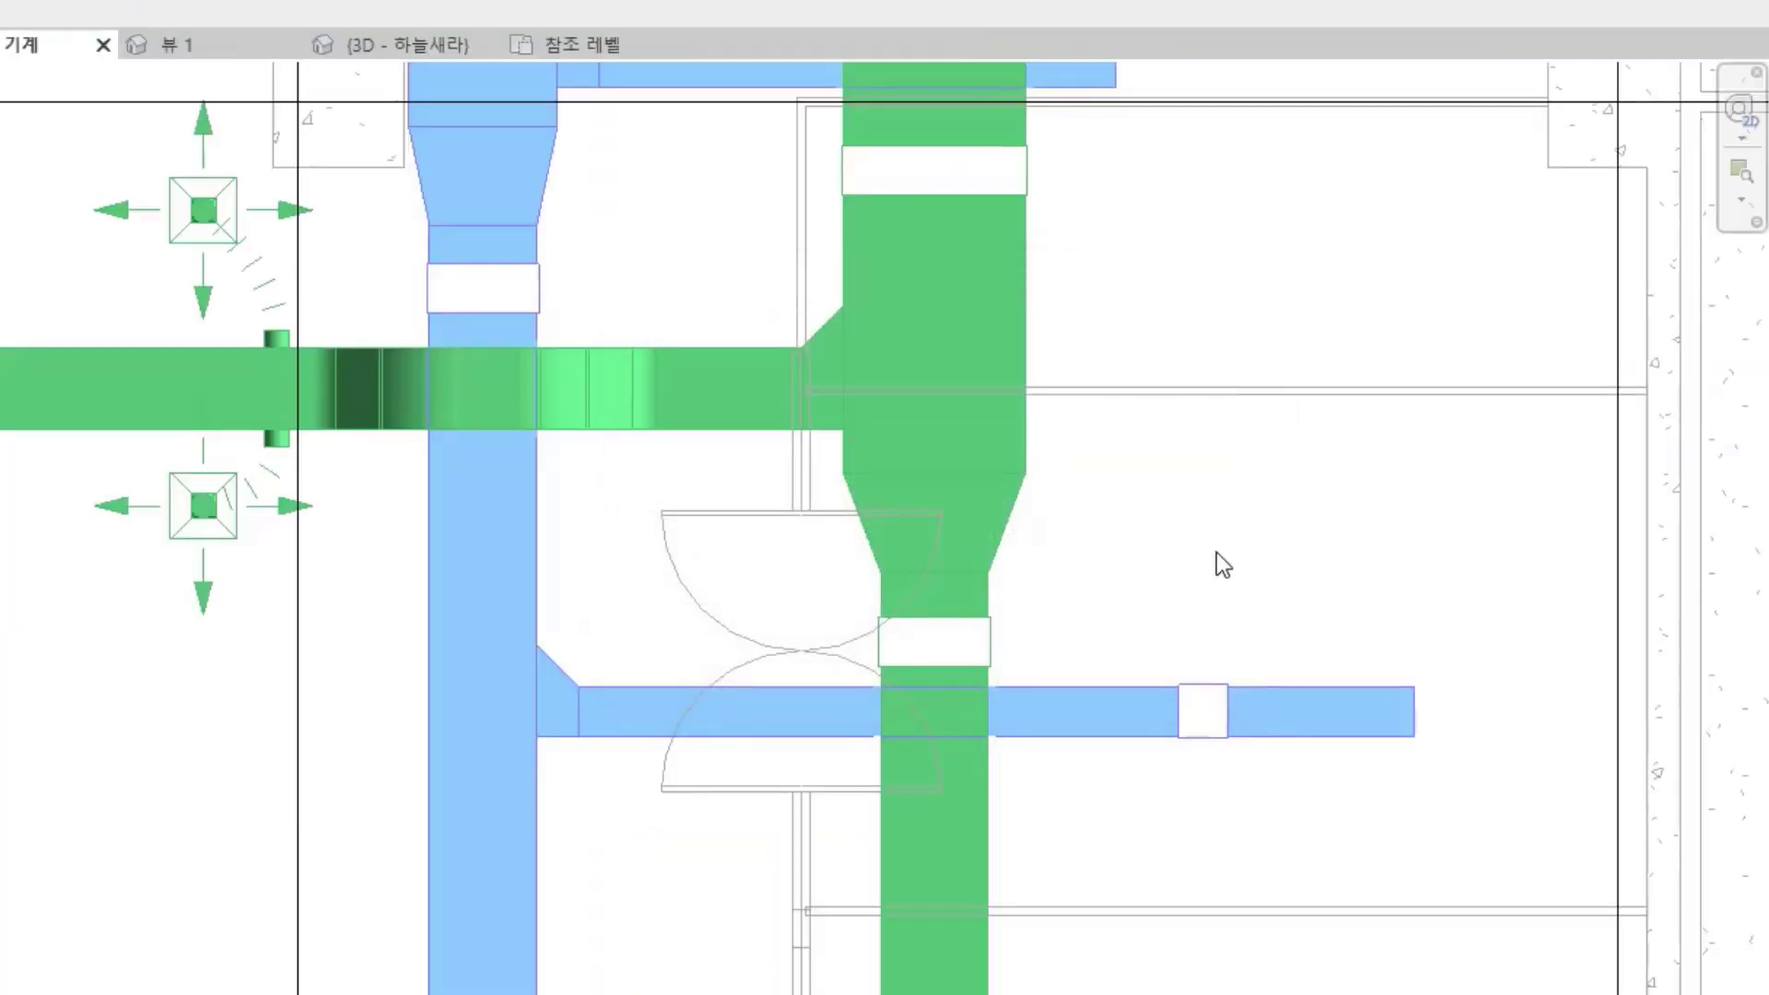
scroll(1204, 709, up, 4)
middle_drag(1161, 542, 1124, 644)
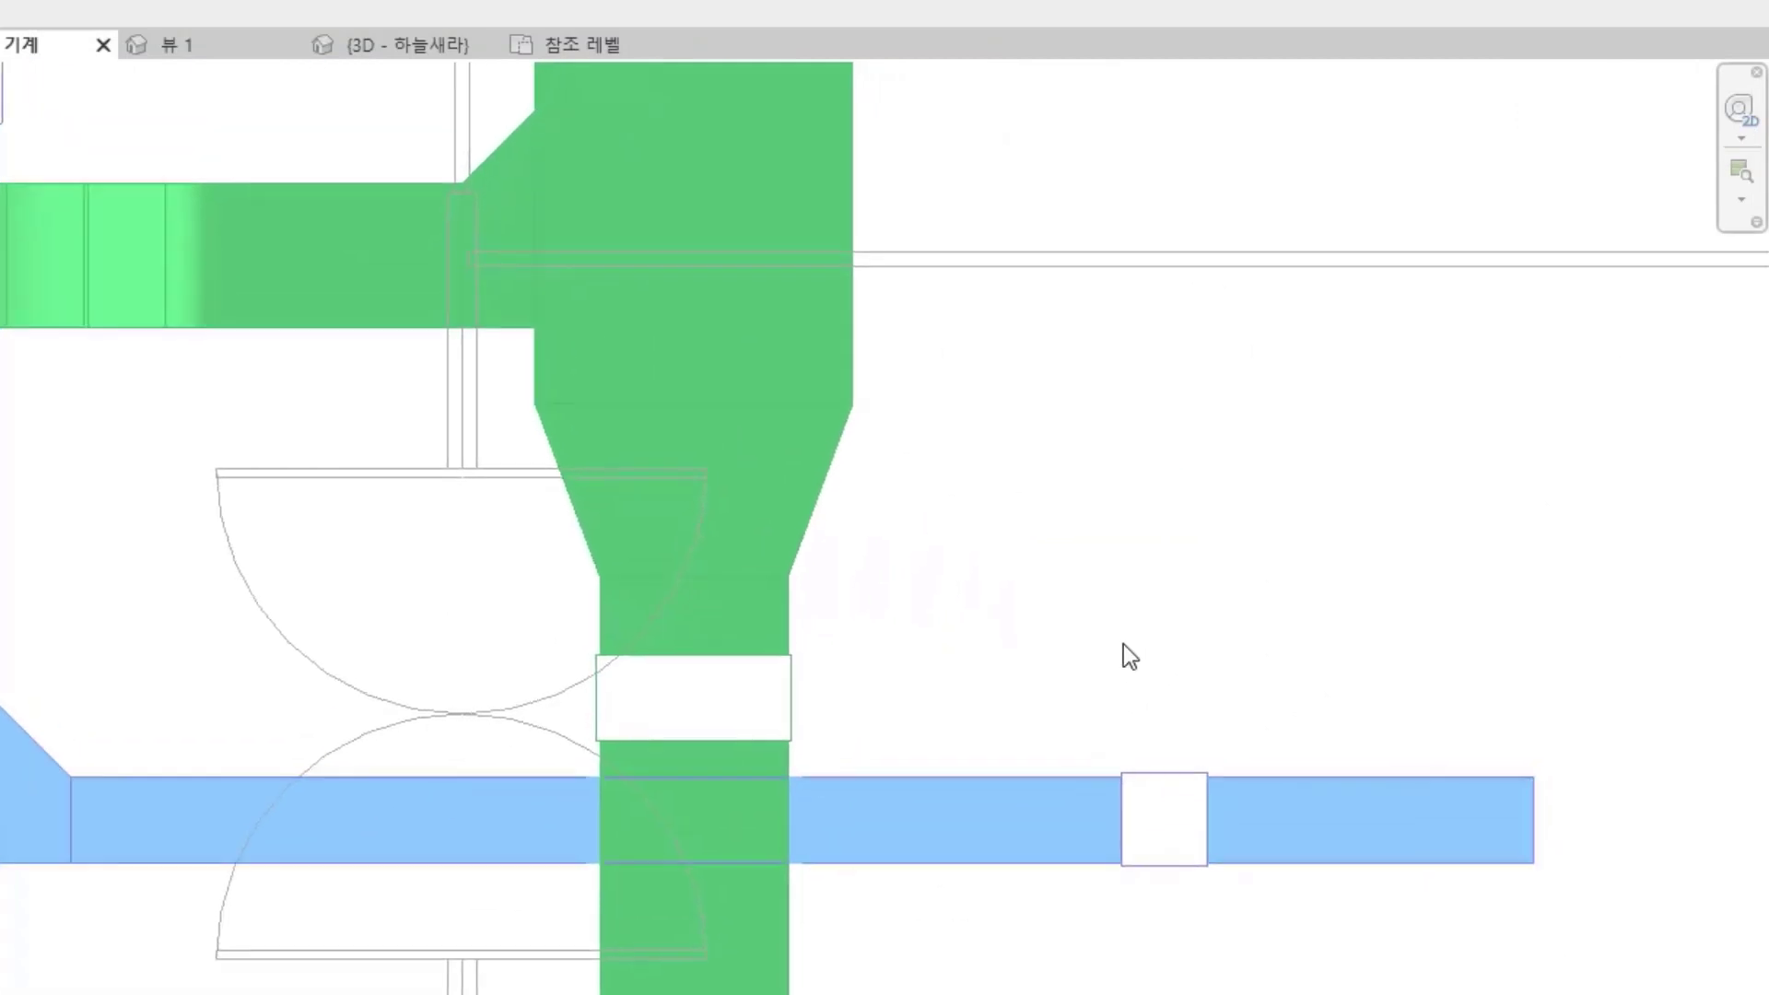
- Reopen the damper family from the blue branch duct and review the body extrusion's view-specific display settings without changing them
double_click(1166, 778)
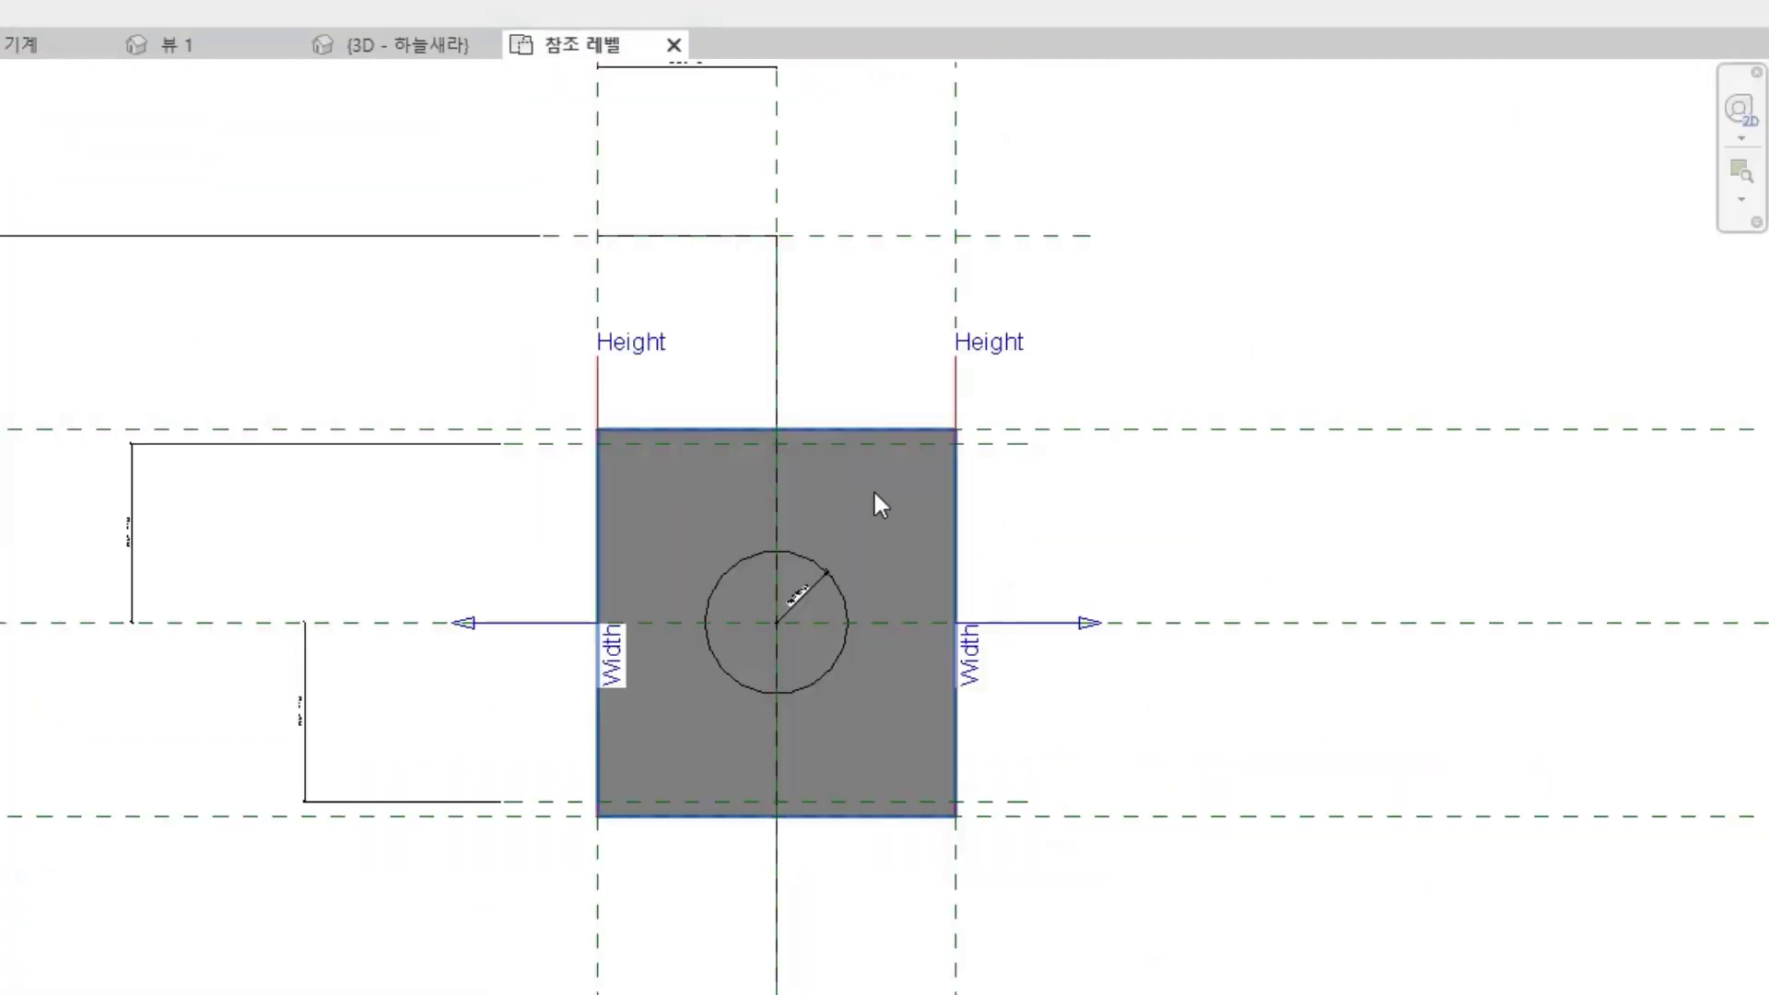
click(857, 464)
click(2, 543)
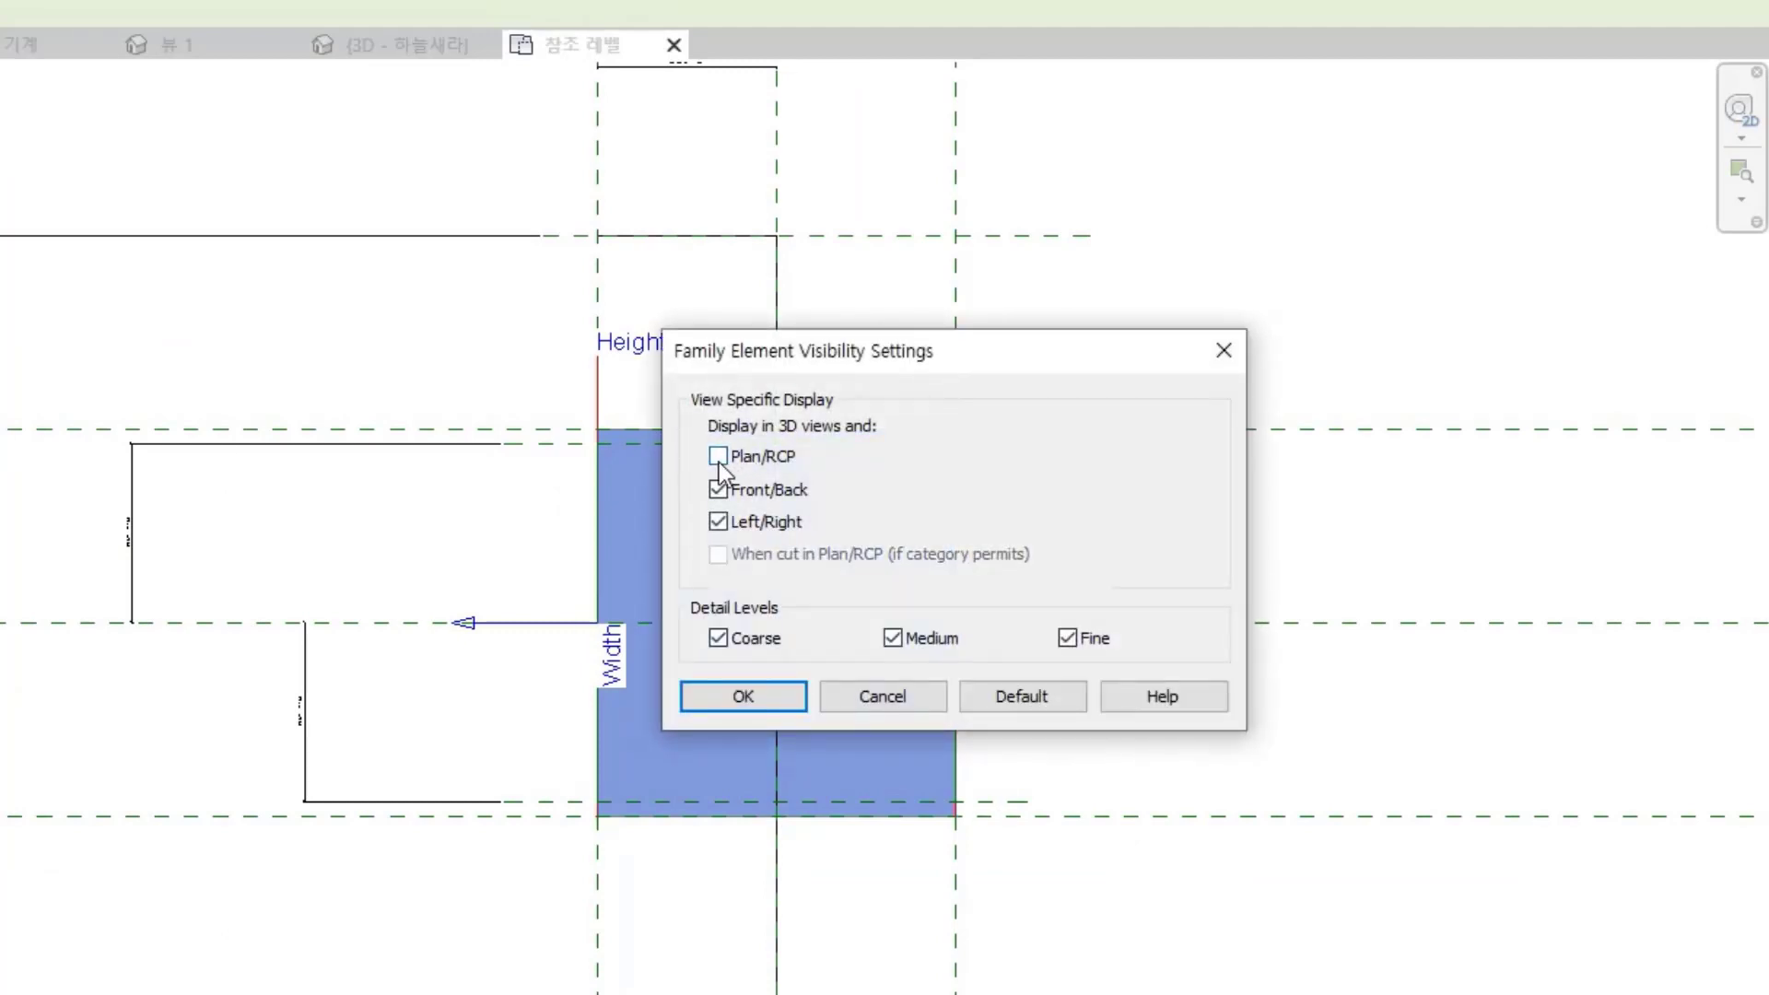
drag(796, 347, 1230, 324)
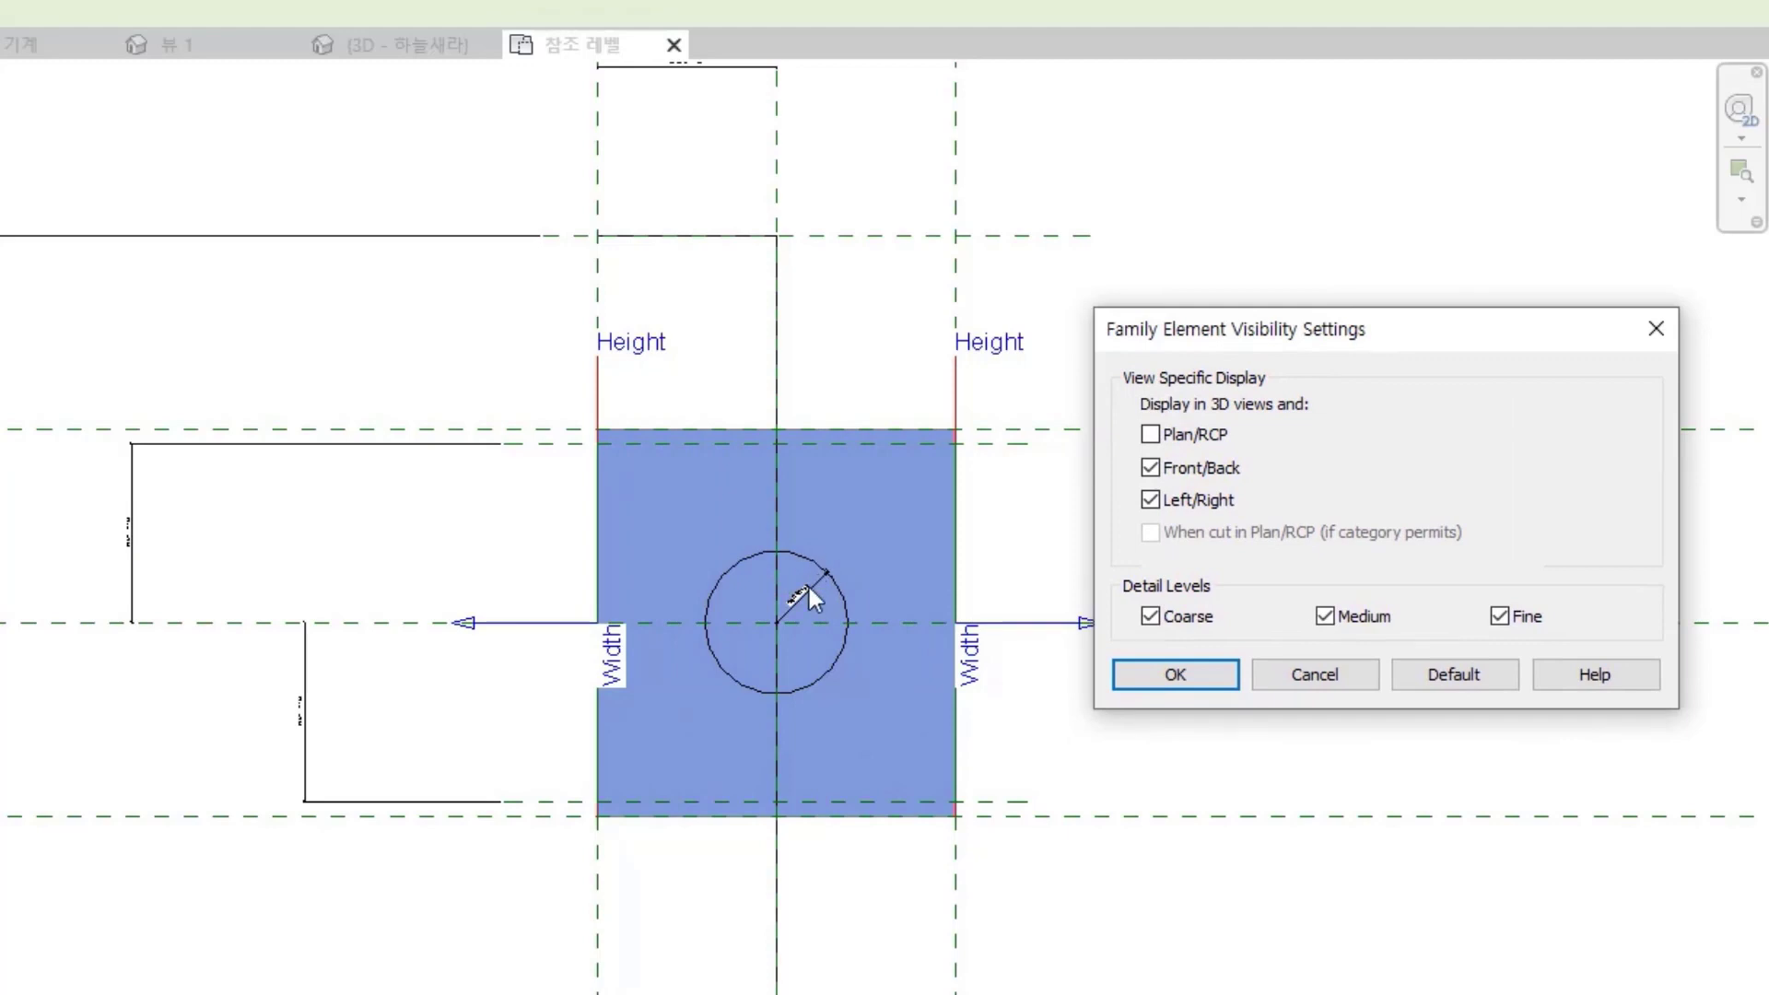
click(1350, 675)
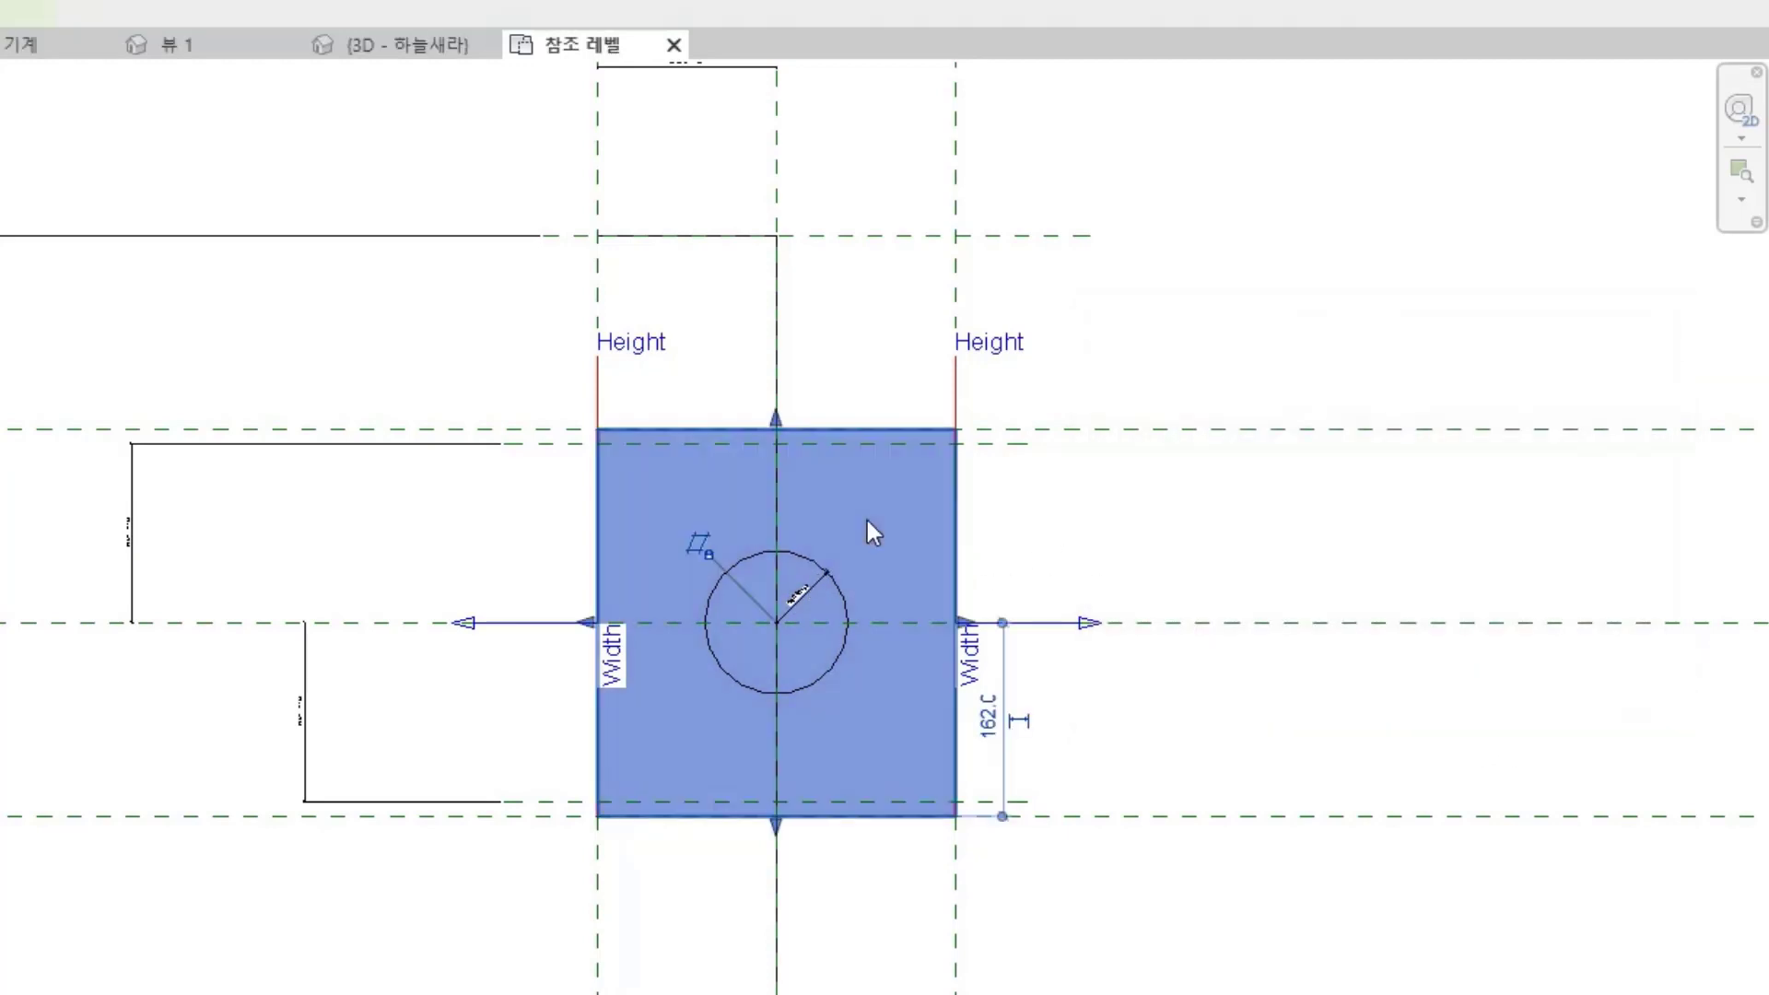
- Temporarily hide the damper body extrusion to inspect the outline lines beneath it, and reset the temporary hide
key(h)
key(h)
click(957, 563)
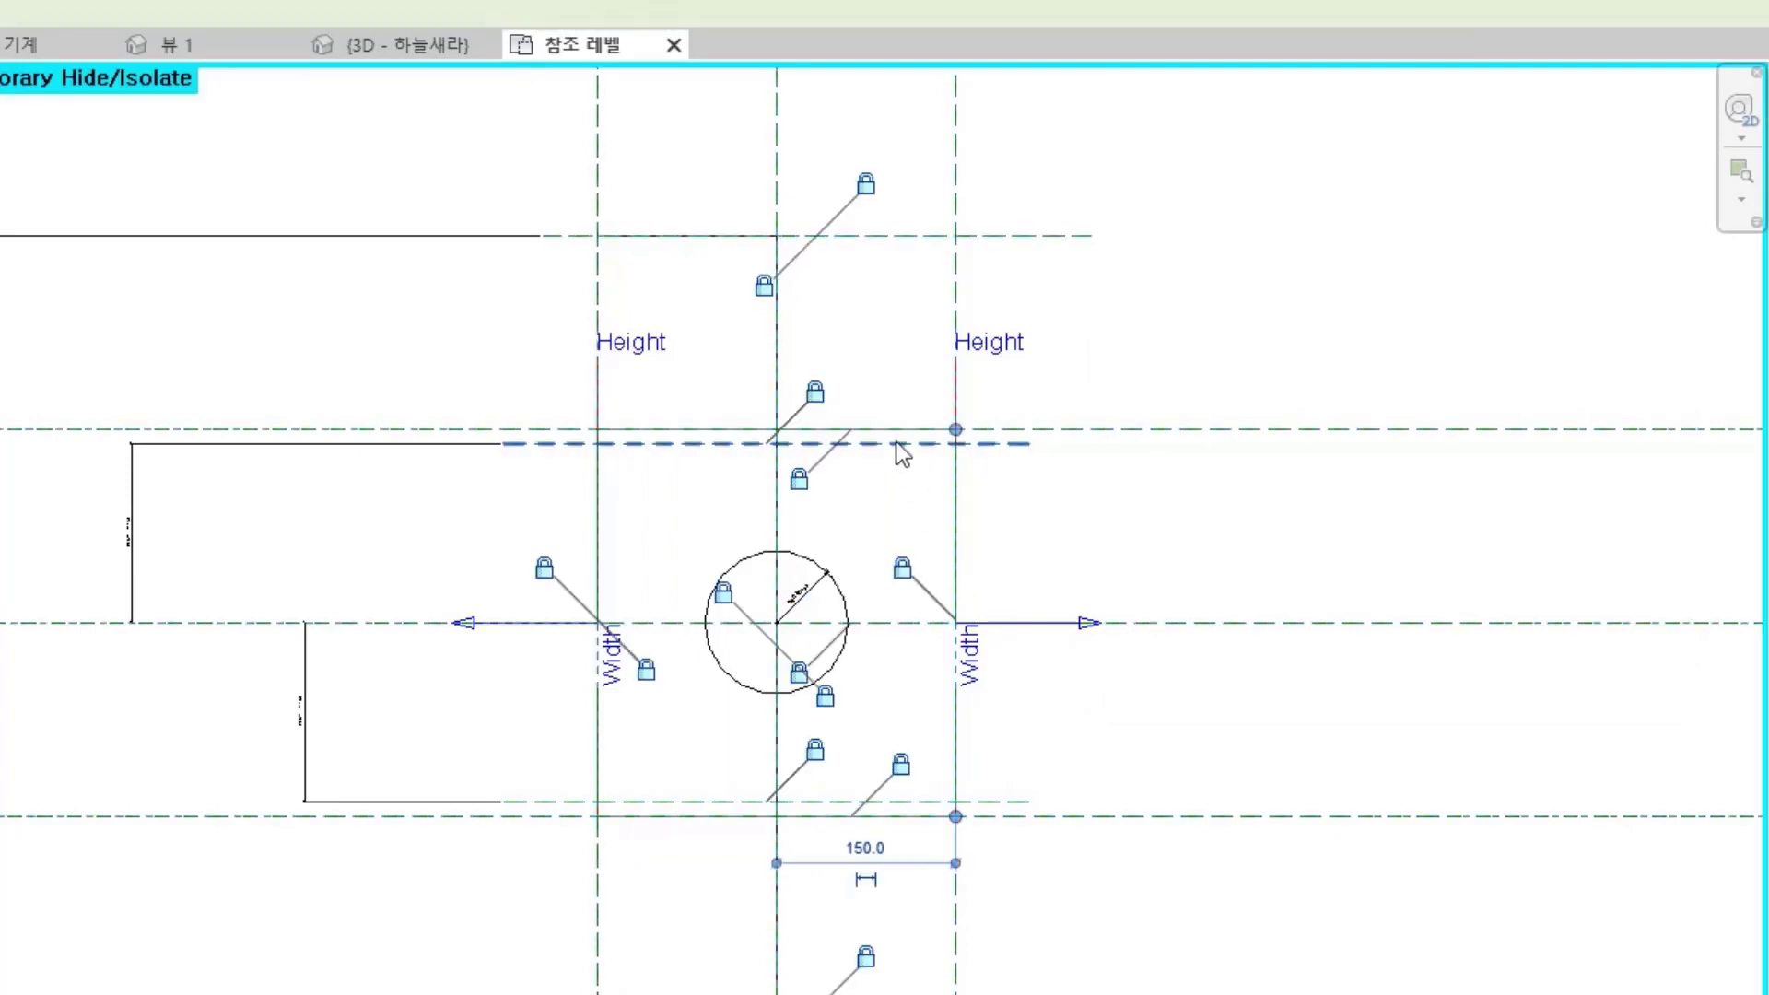
drag(520, 367, 1172, 452)
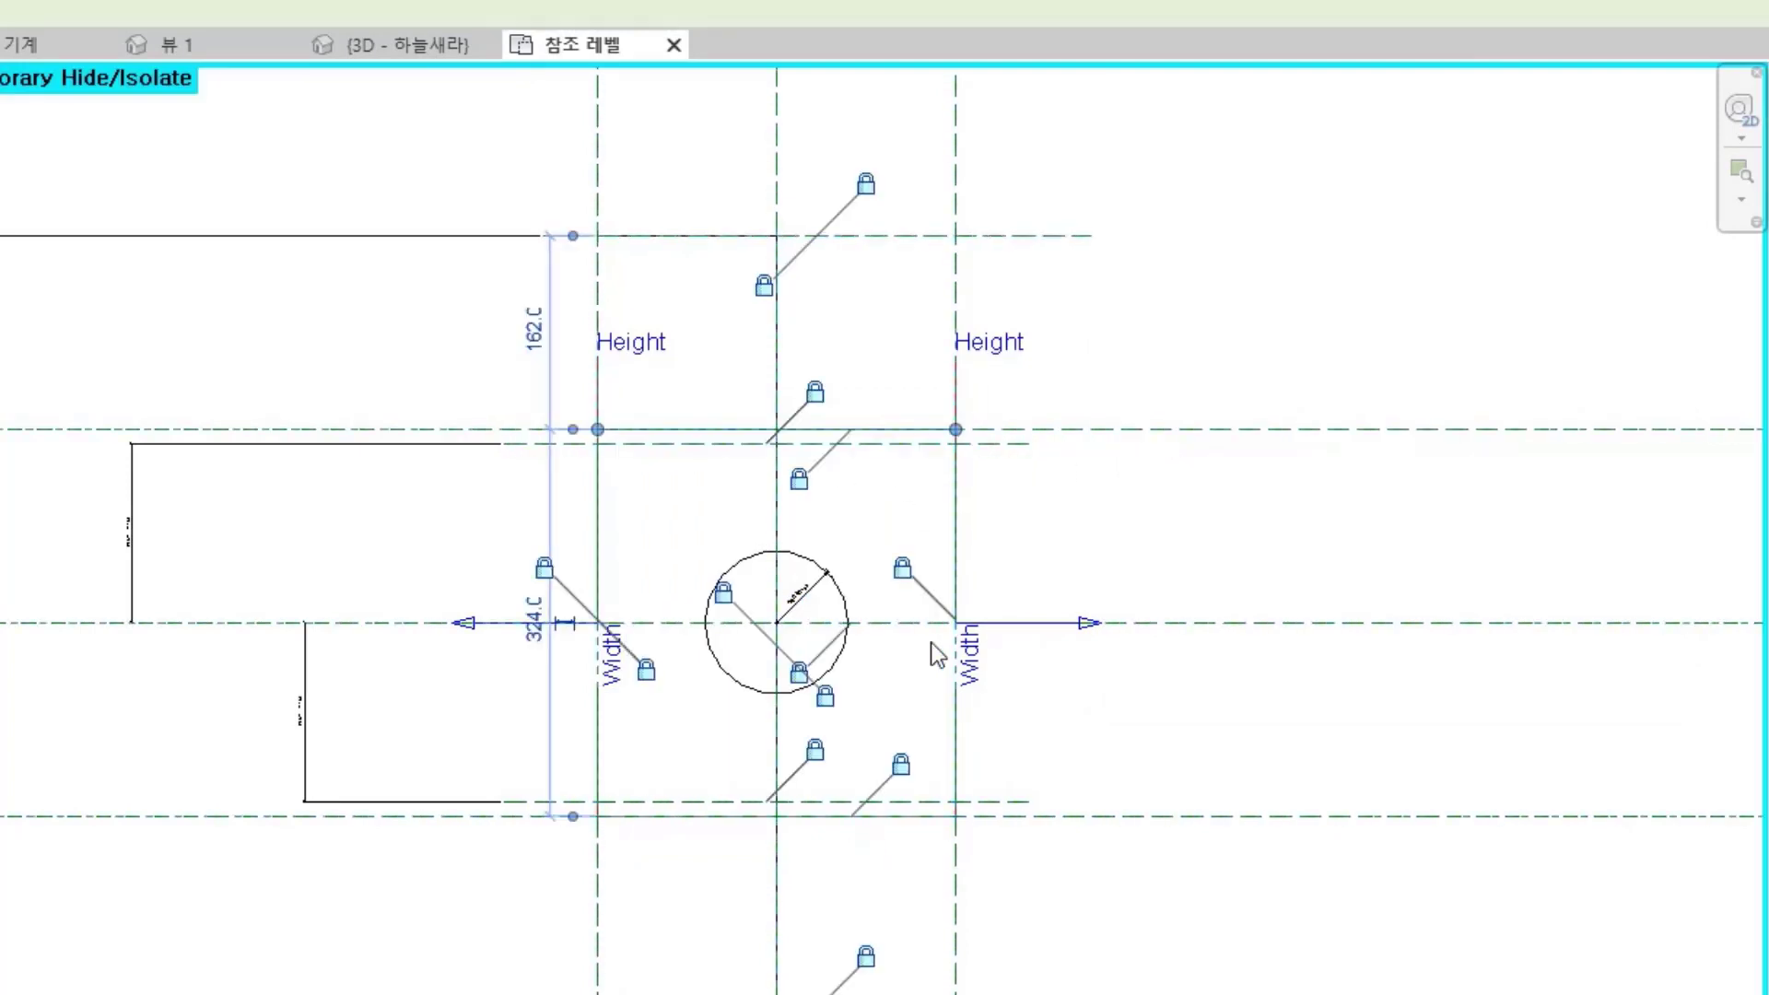
click(1313, 529)
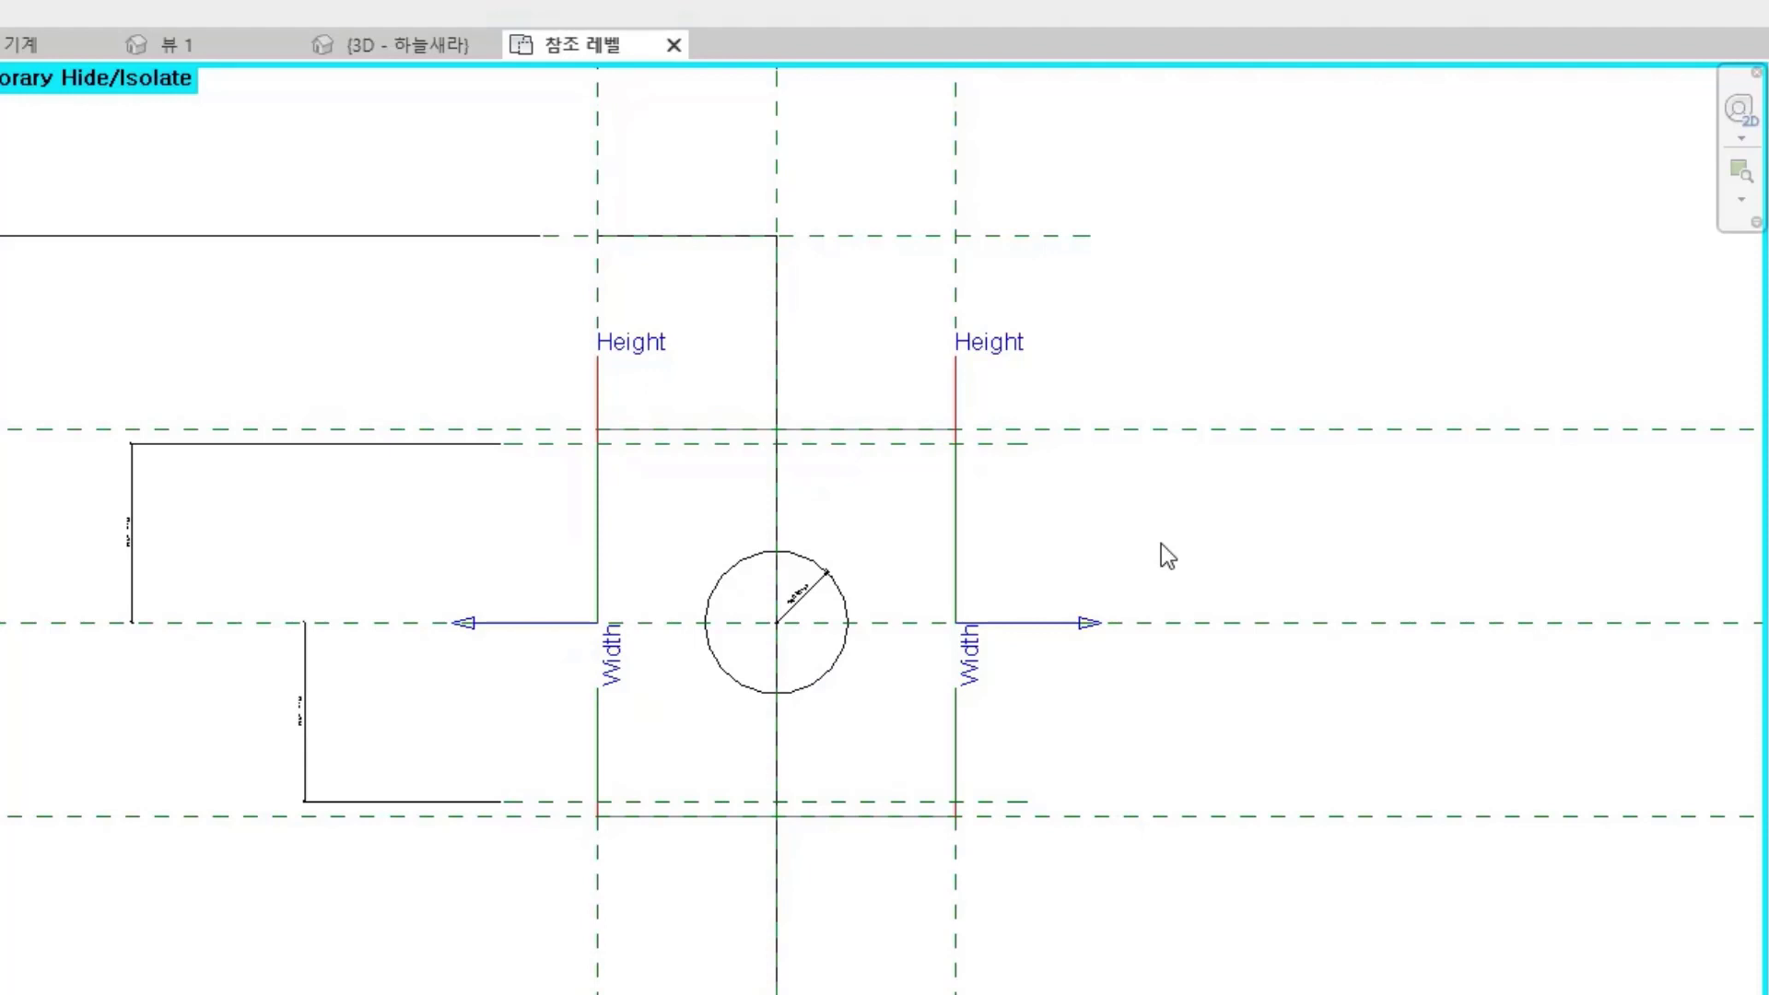
key(h)
key(r)
- Turn on Plan/RCP display for the damper body extrusion and load the family into the project, overwriting its parameter values
click(889, 516)
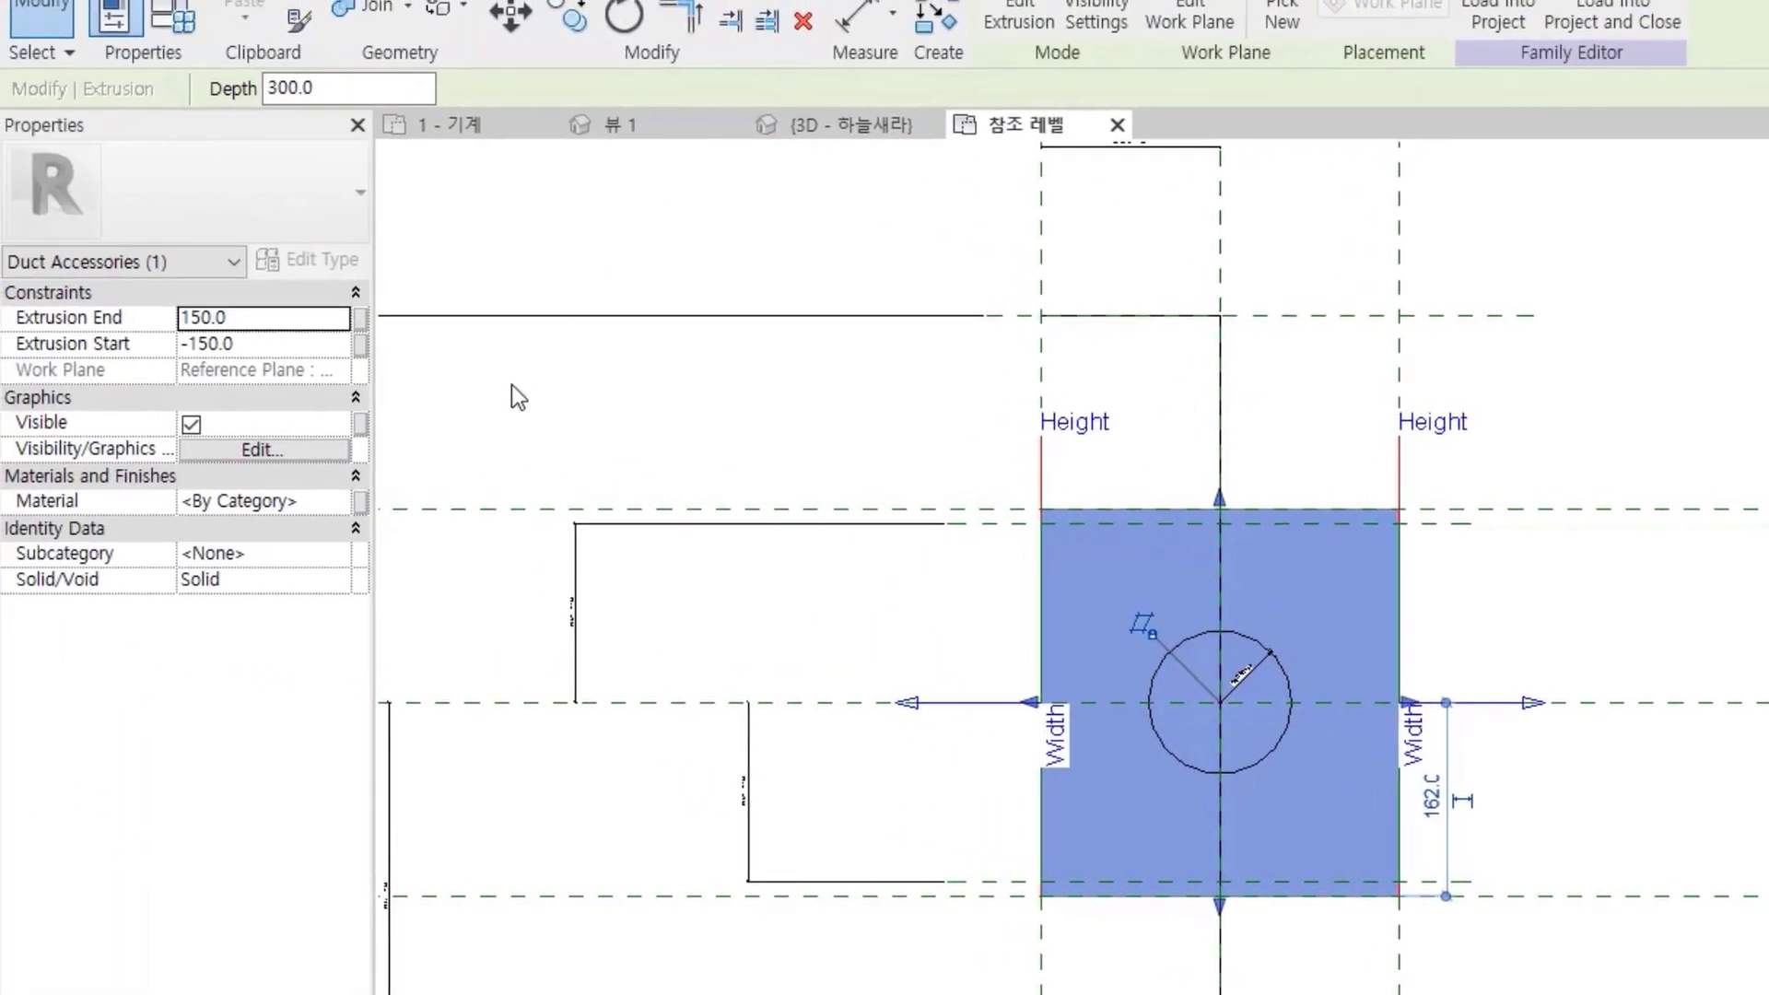
click(260, 450)
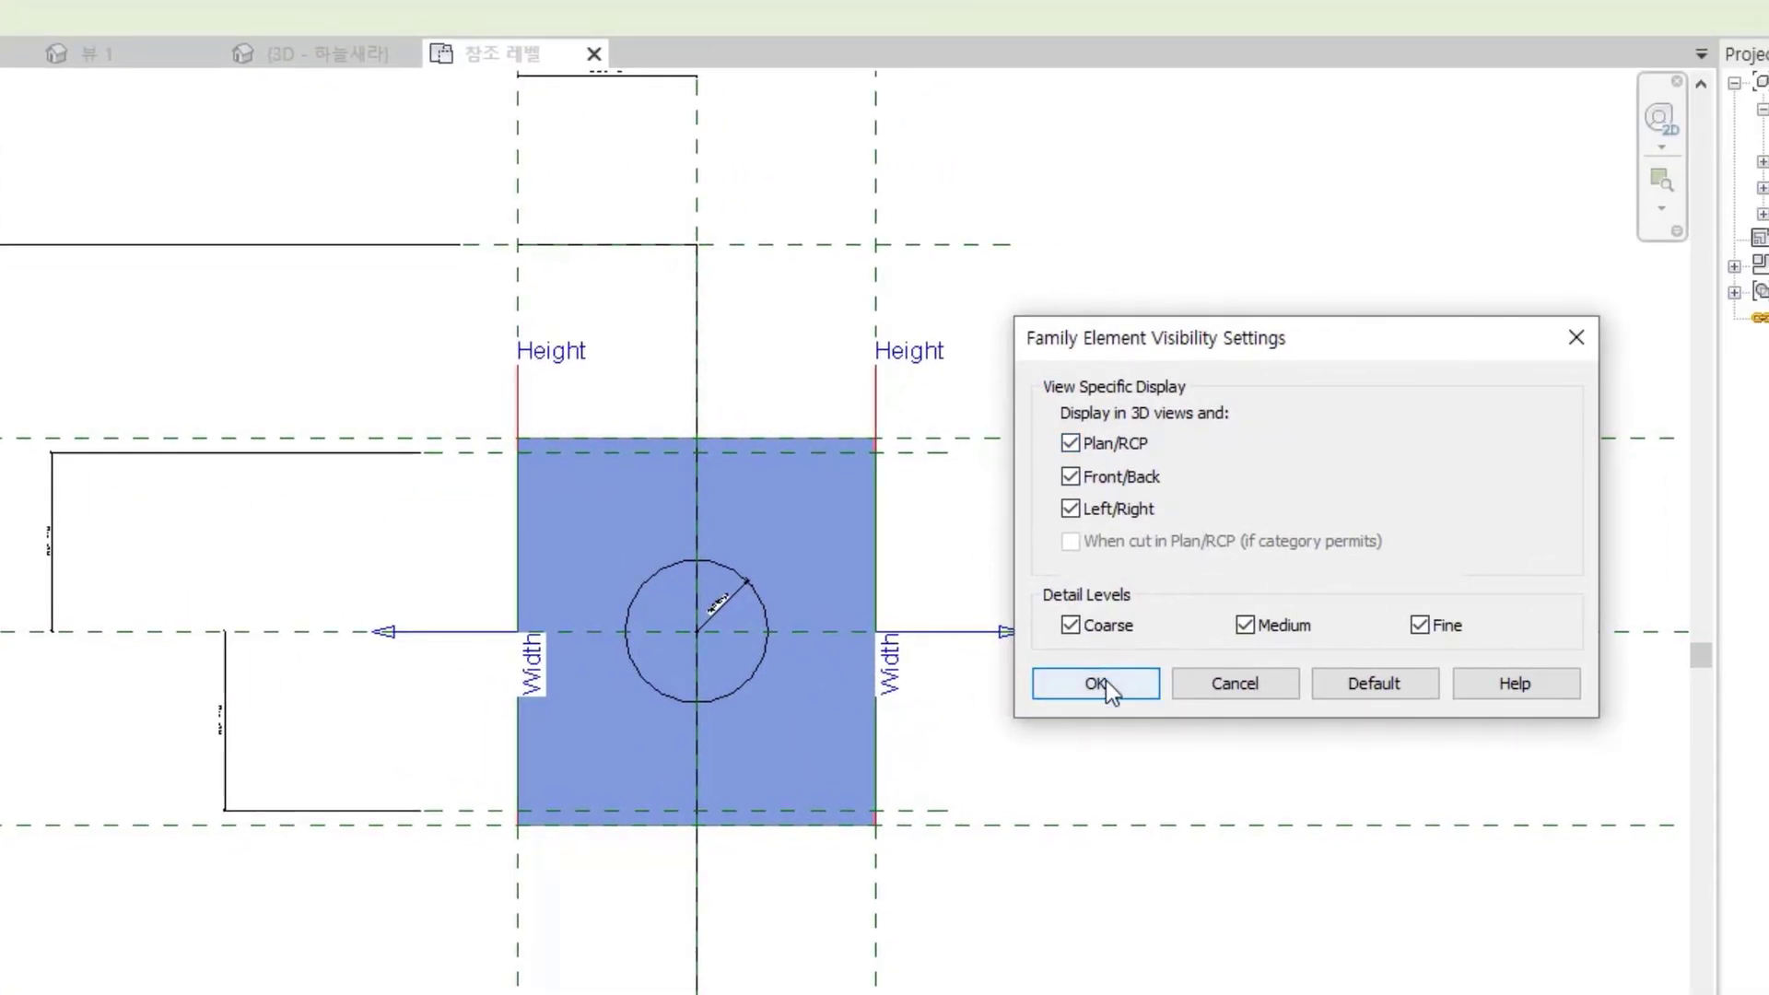
click(1096, 683)
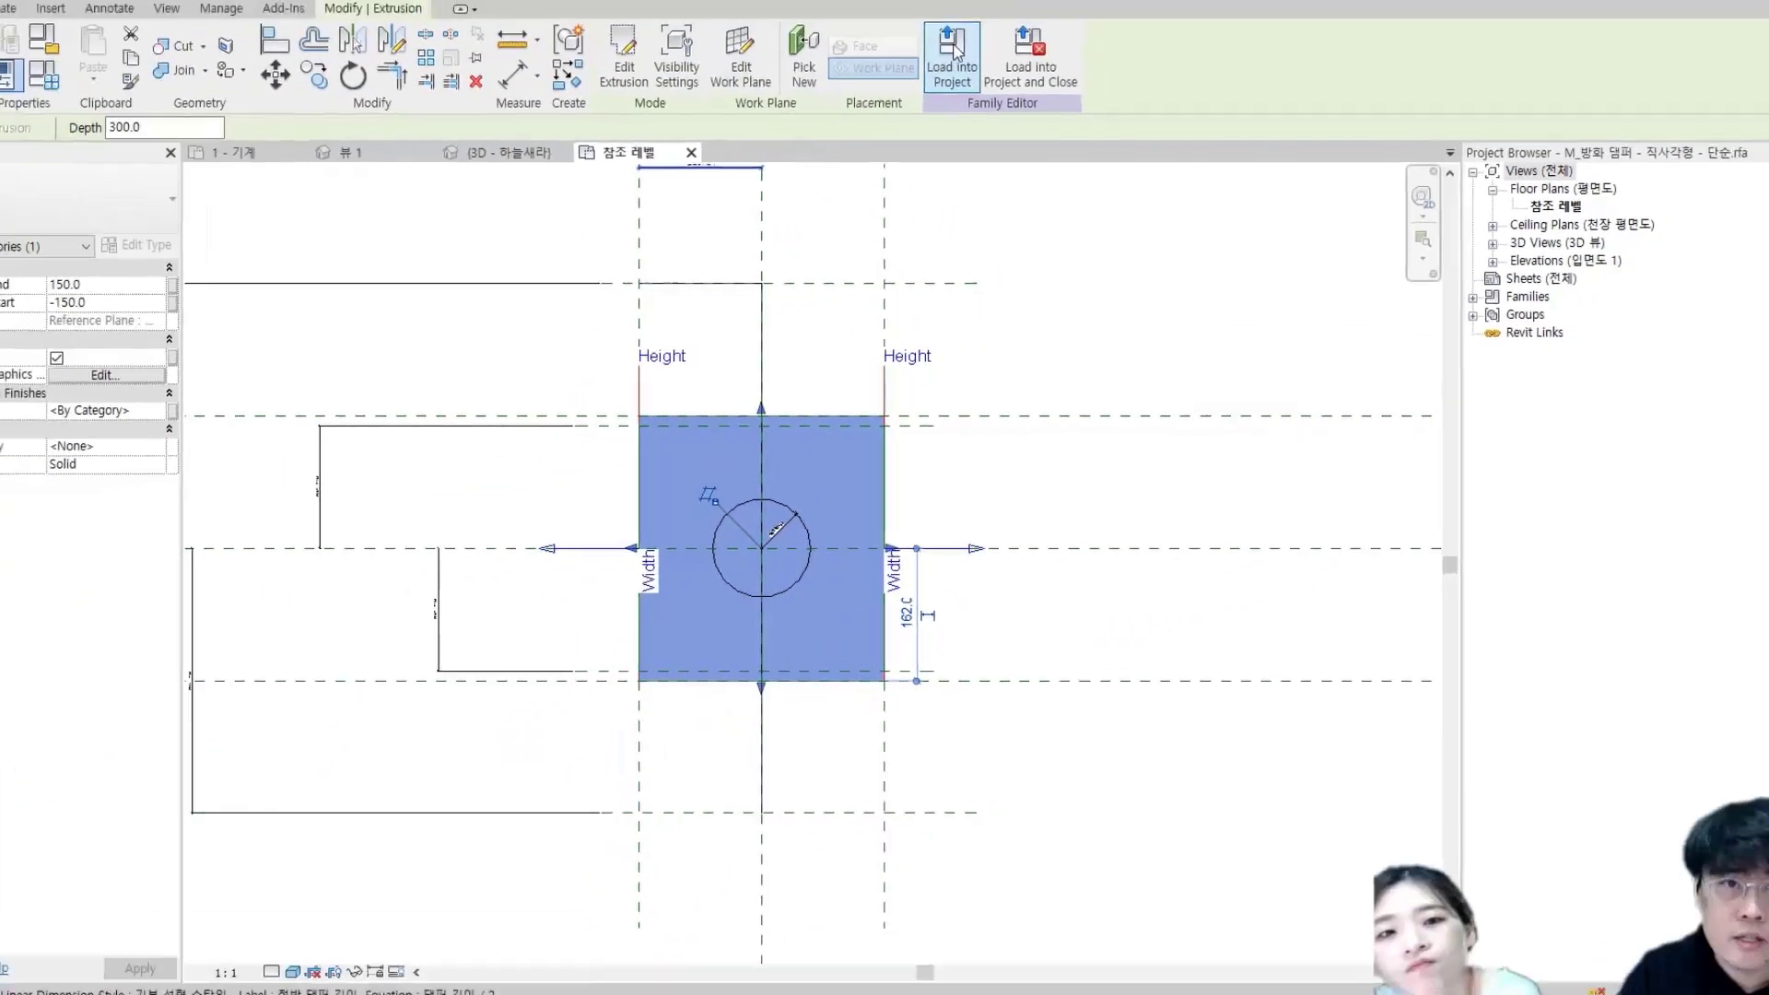
click(953, 57)
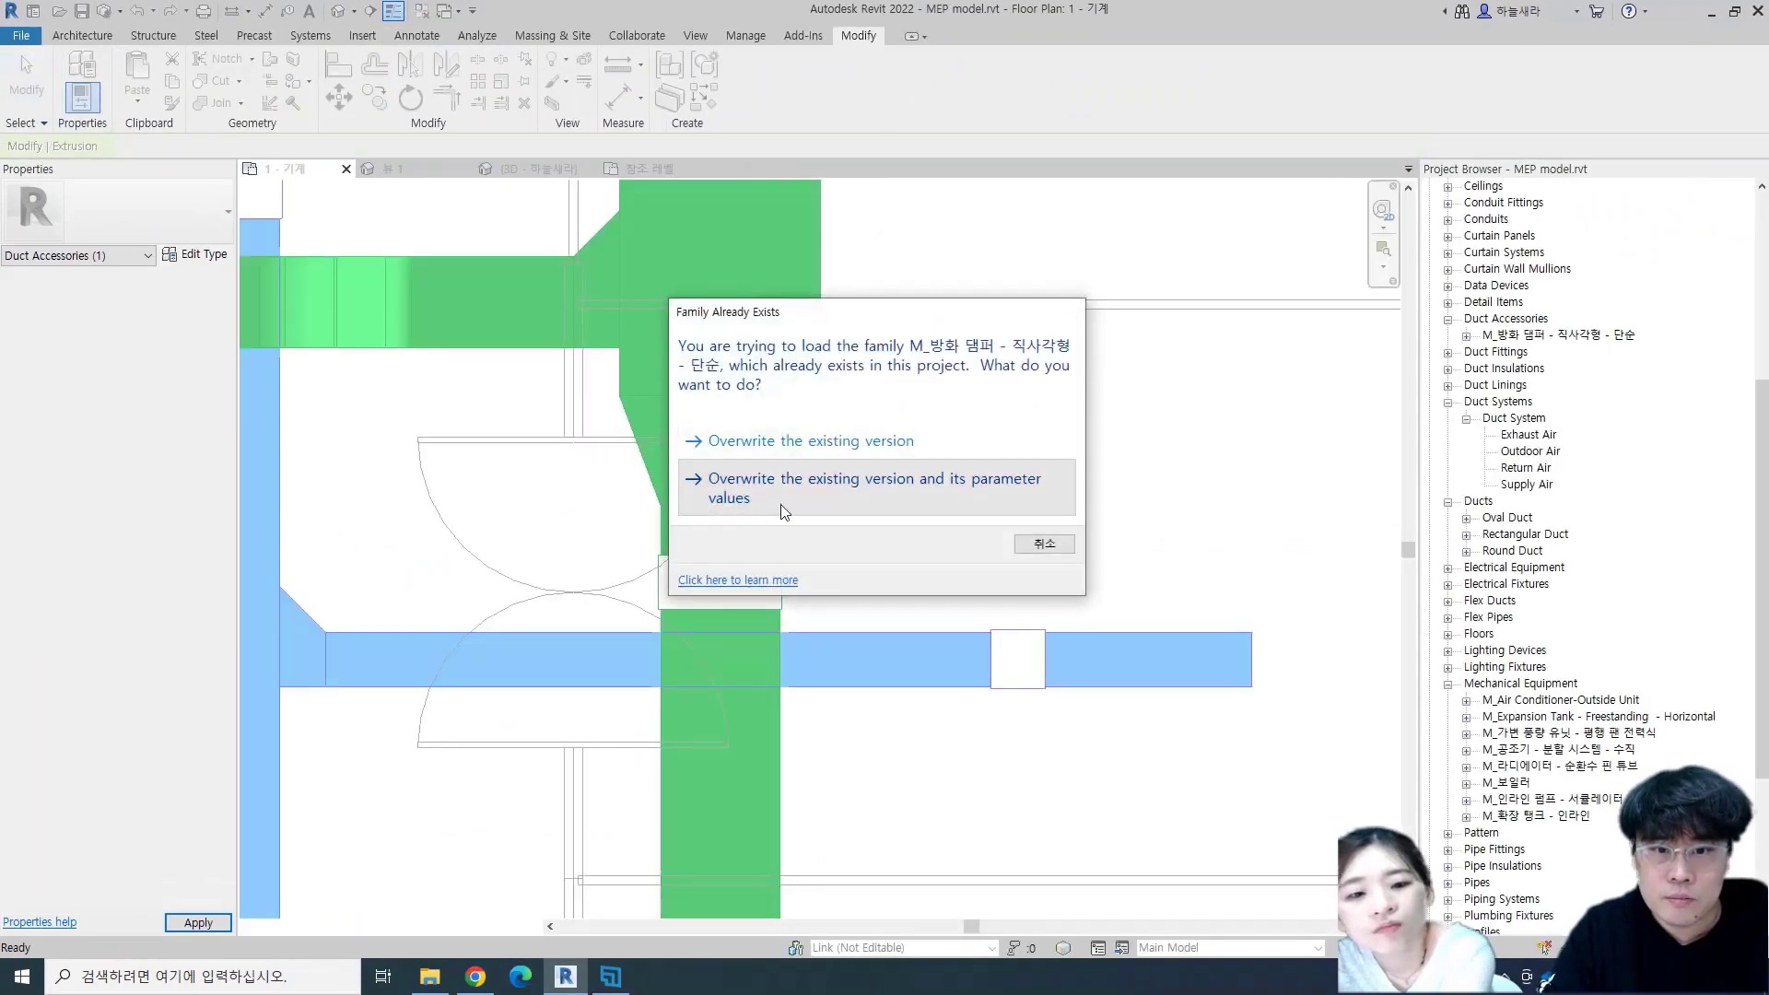
click(783, 497)
- Examine the blue branch duct's damper in the 1 - 기계 floor plan and compare it with the 3D view
scroll(1055, 483, down, 2)
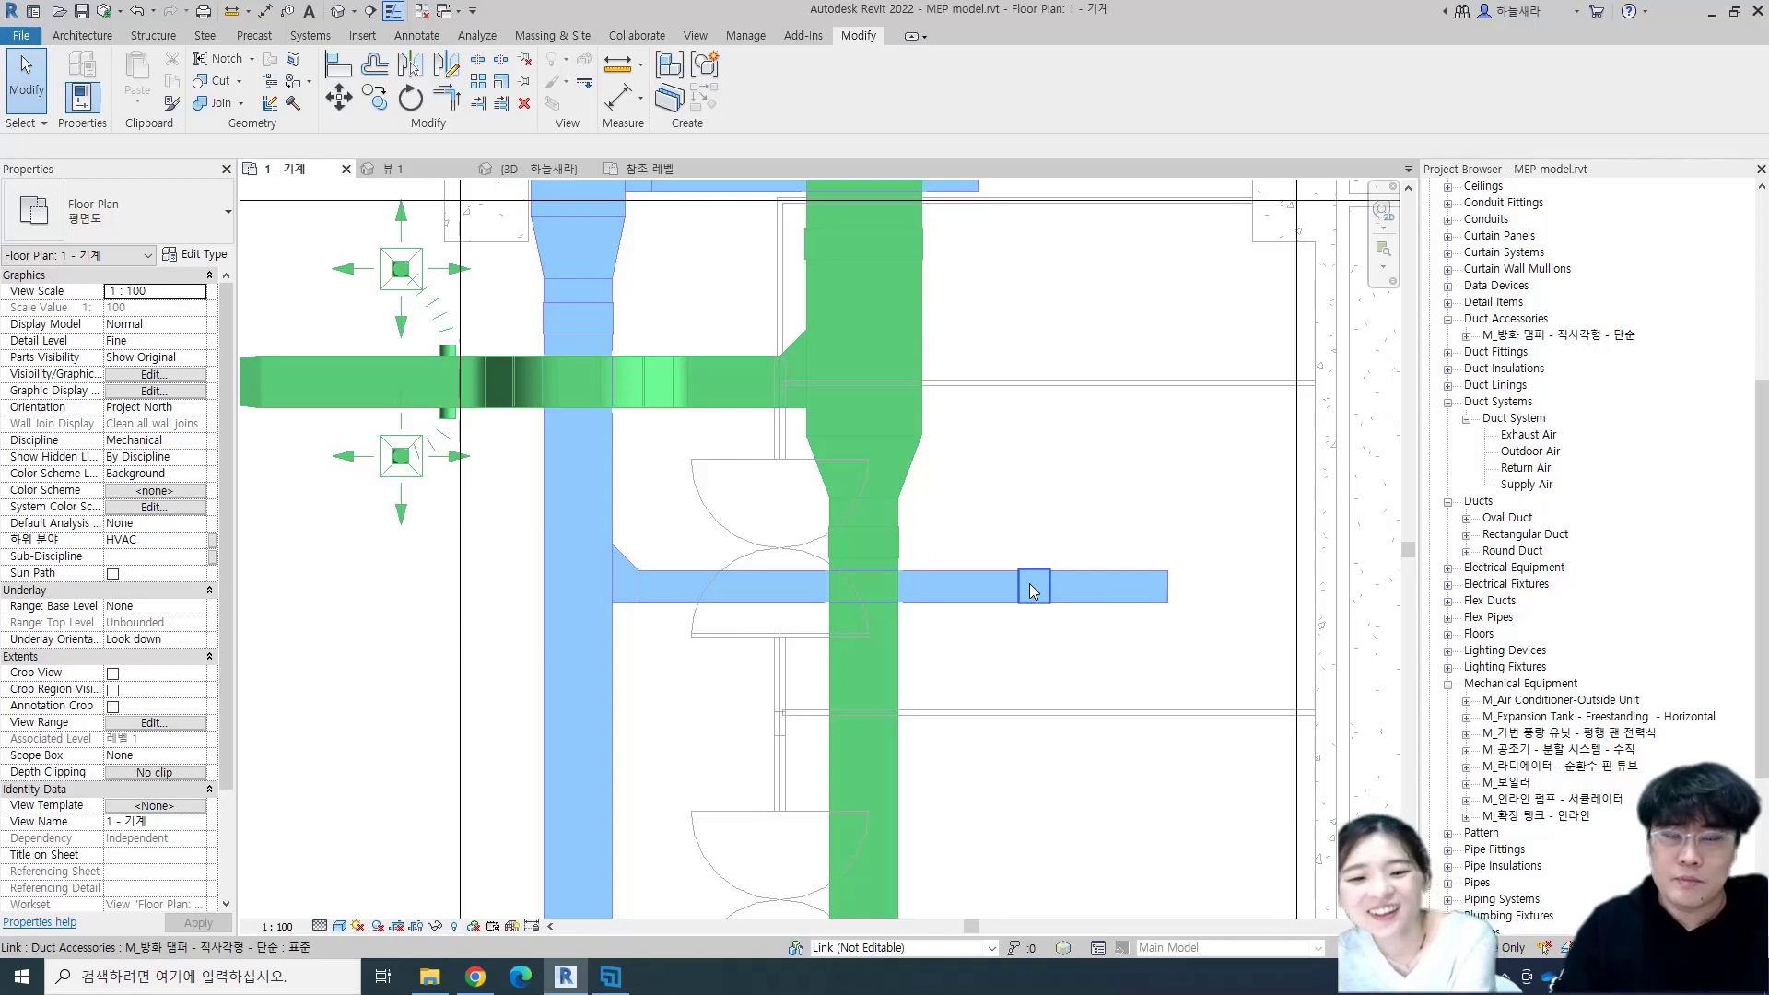
scroll(1014, 525, up, 2)
click(1022, 546)
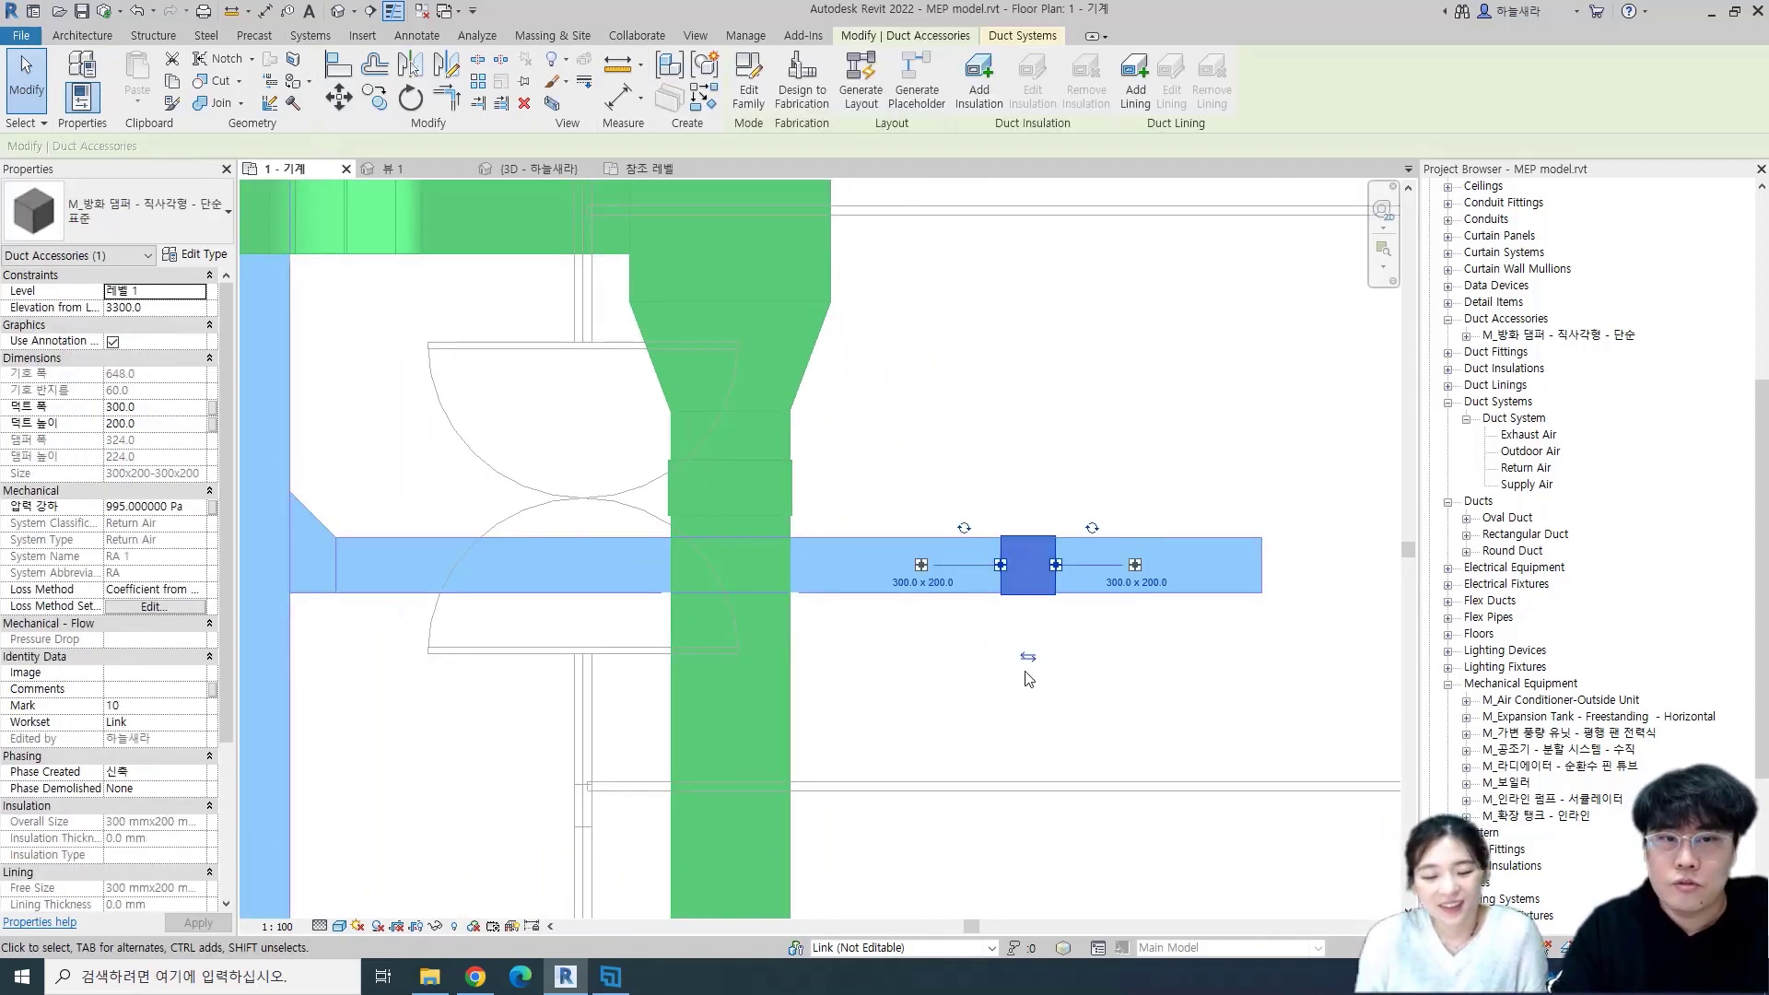
scroll(1012, 699, down, 1)
scroll(997, 606, up, 3)
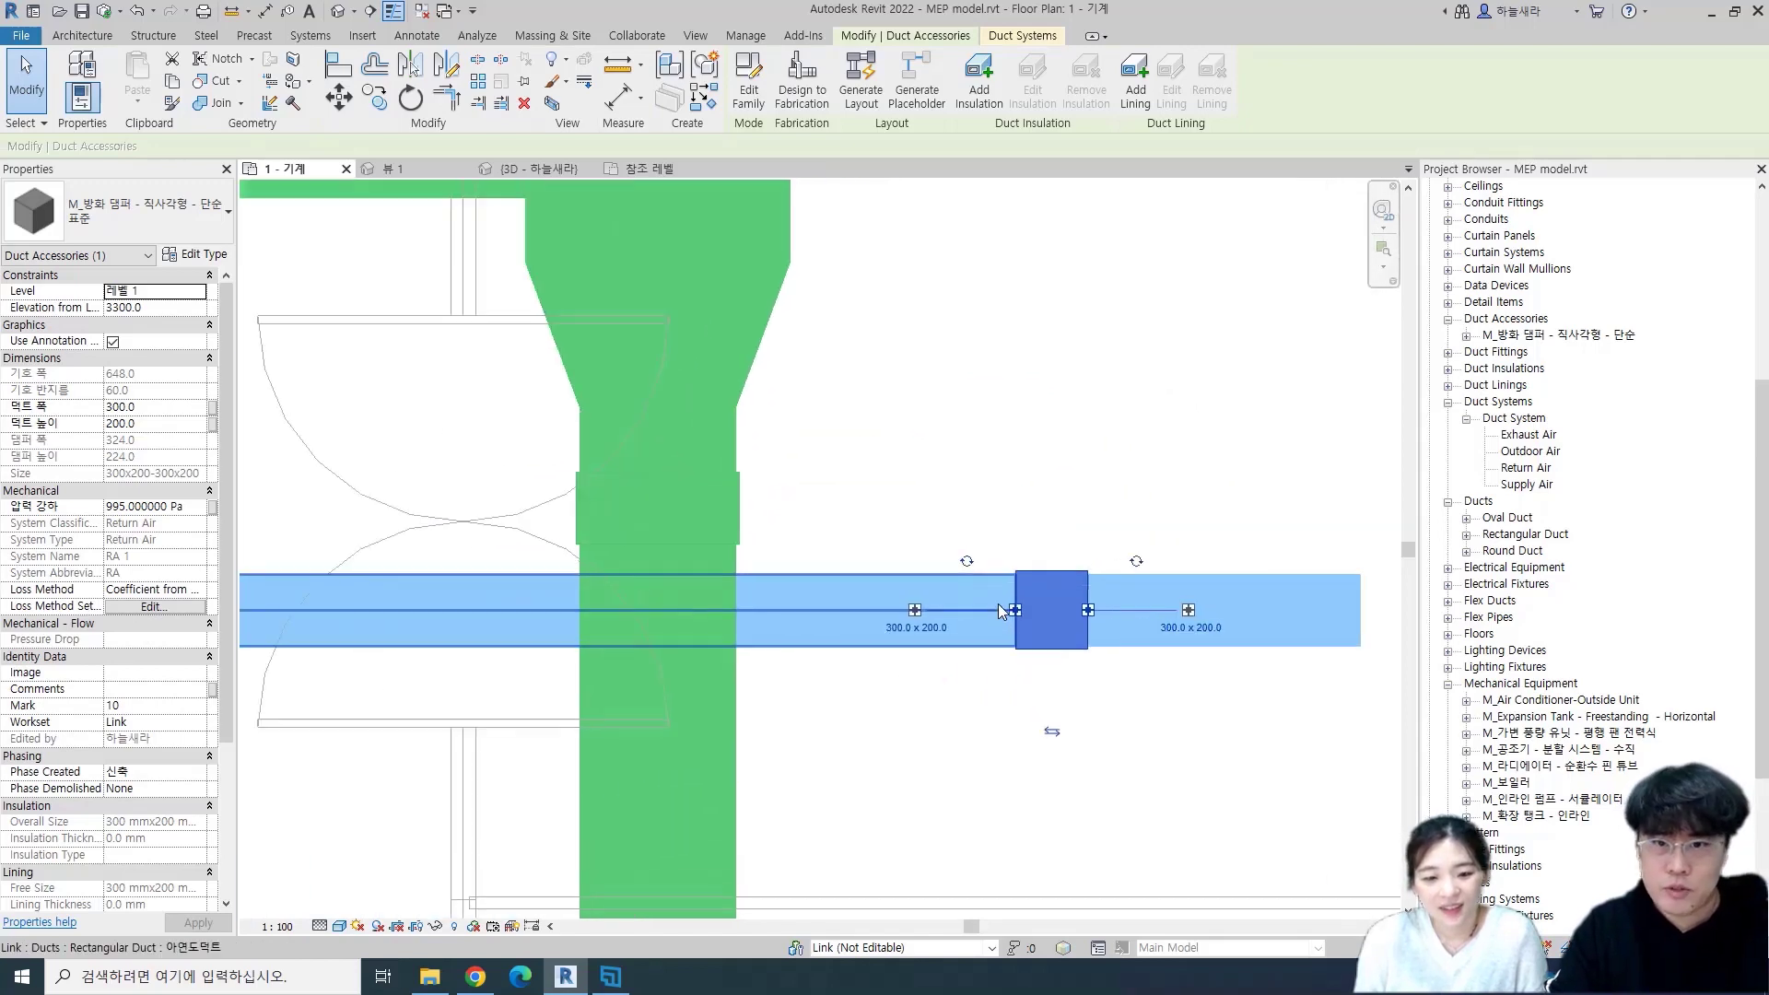
click(978, 760)
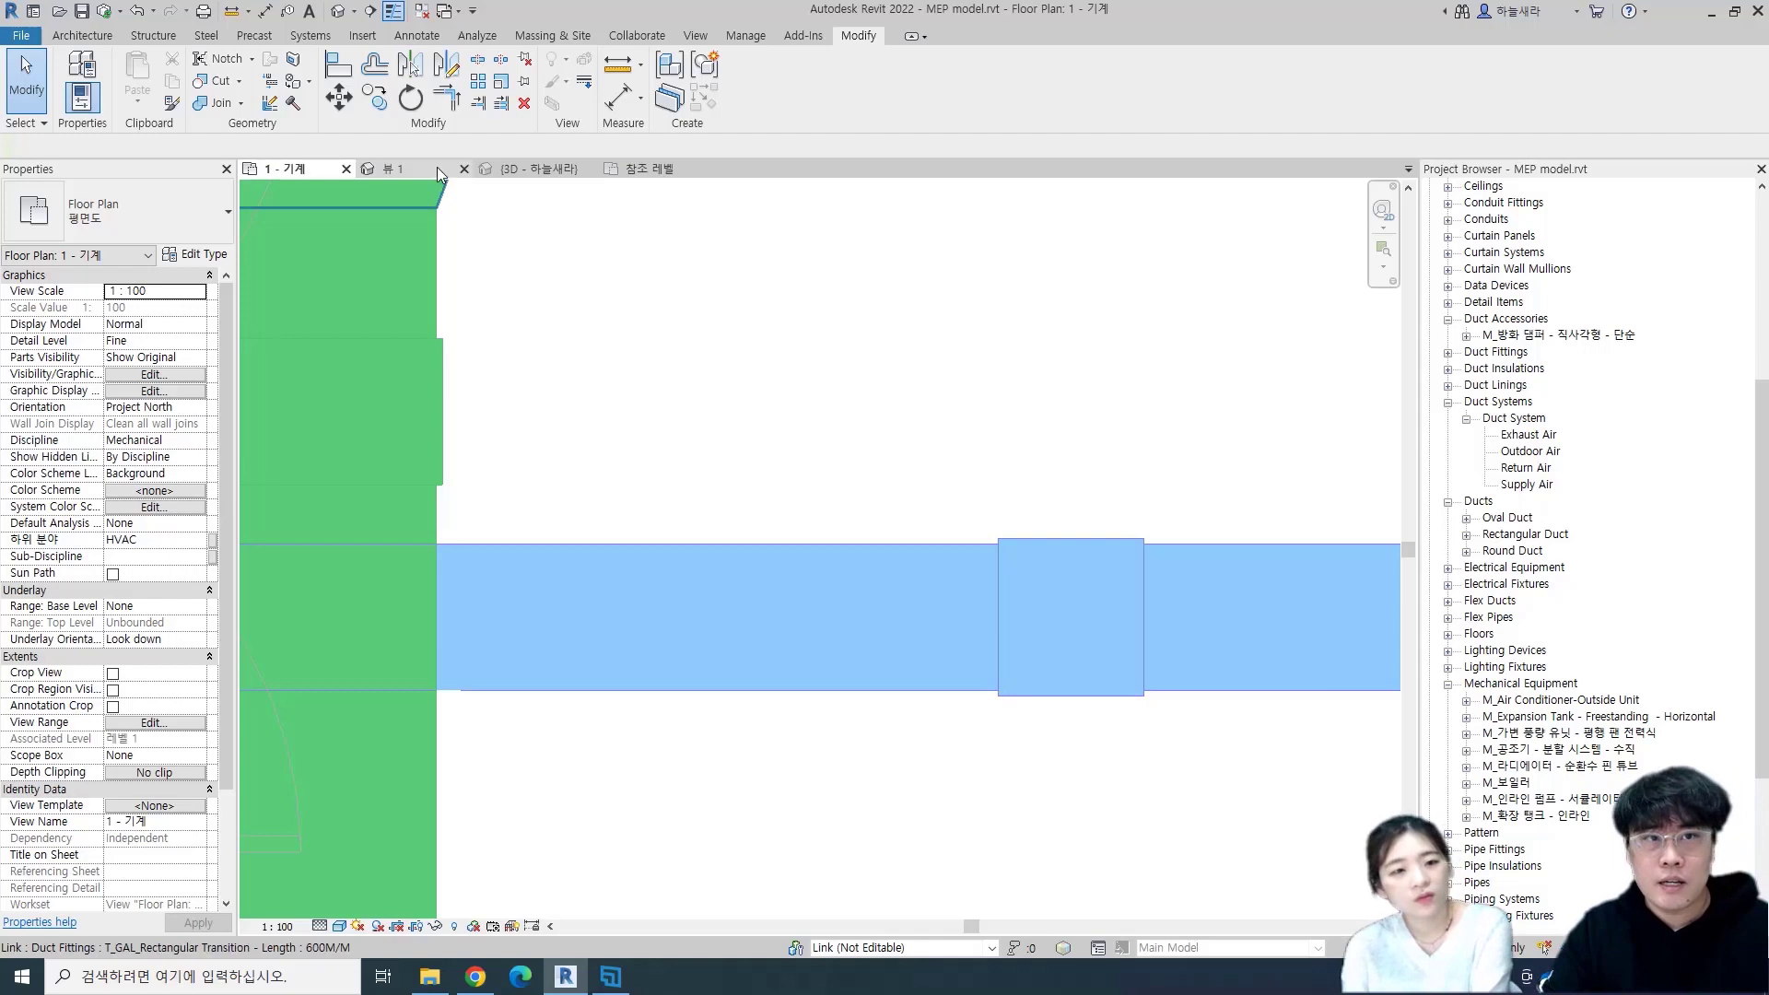
click(522, 168)
scroll(937, 363, up, 4)
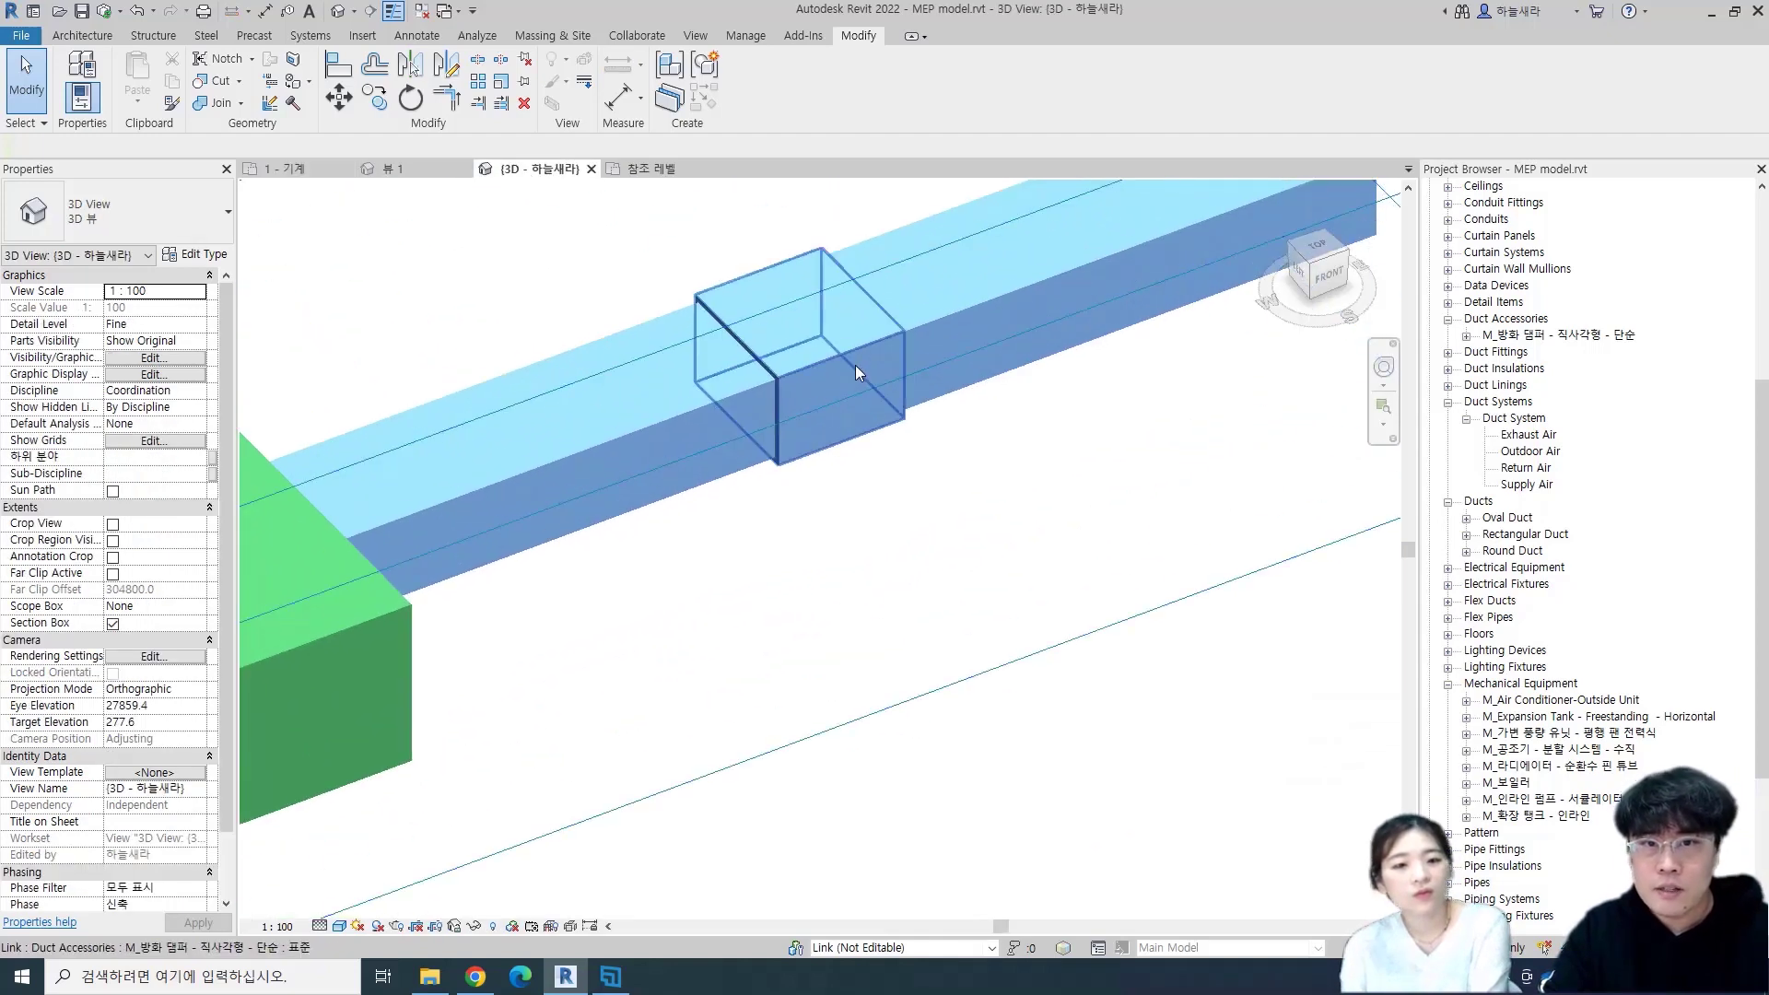
click(307, 170)
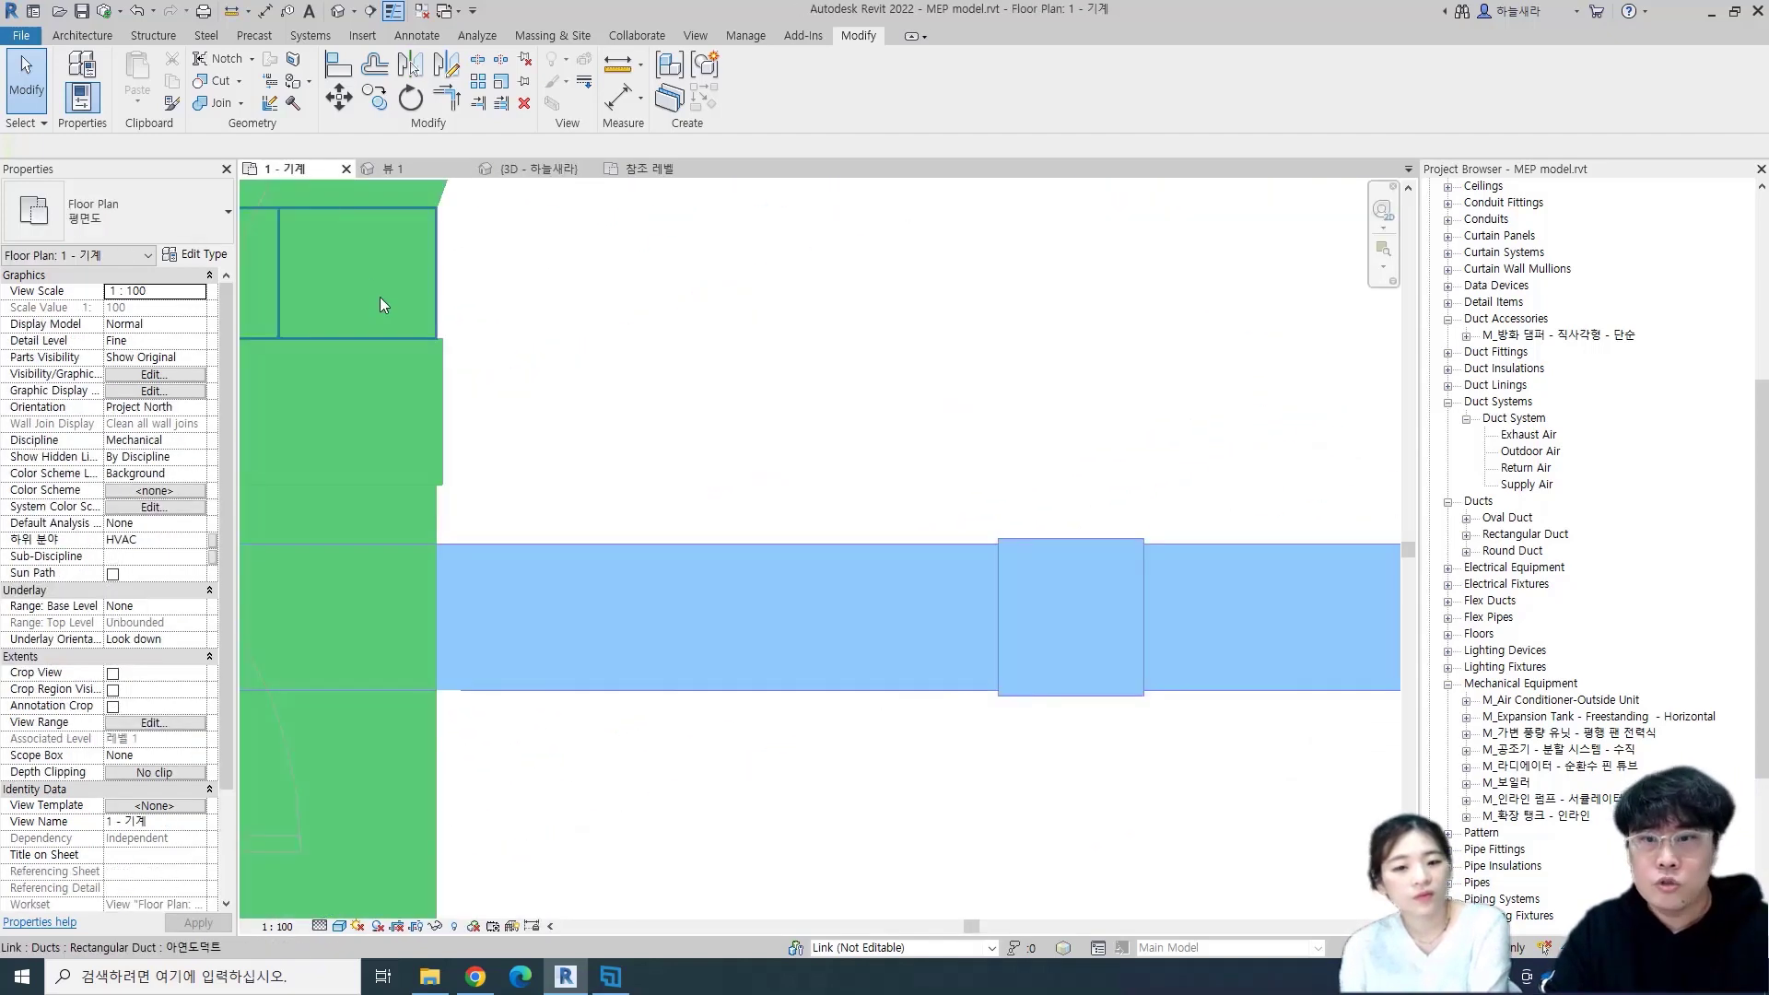
- Open the damper's family for editing again and check the body extrusion's visibility settings
click(1053, 617)
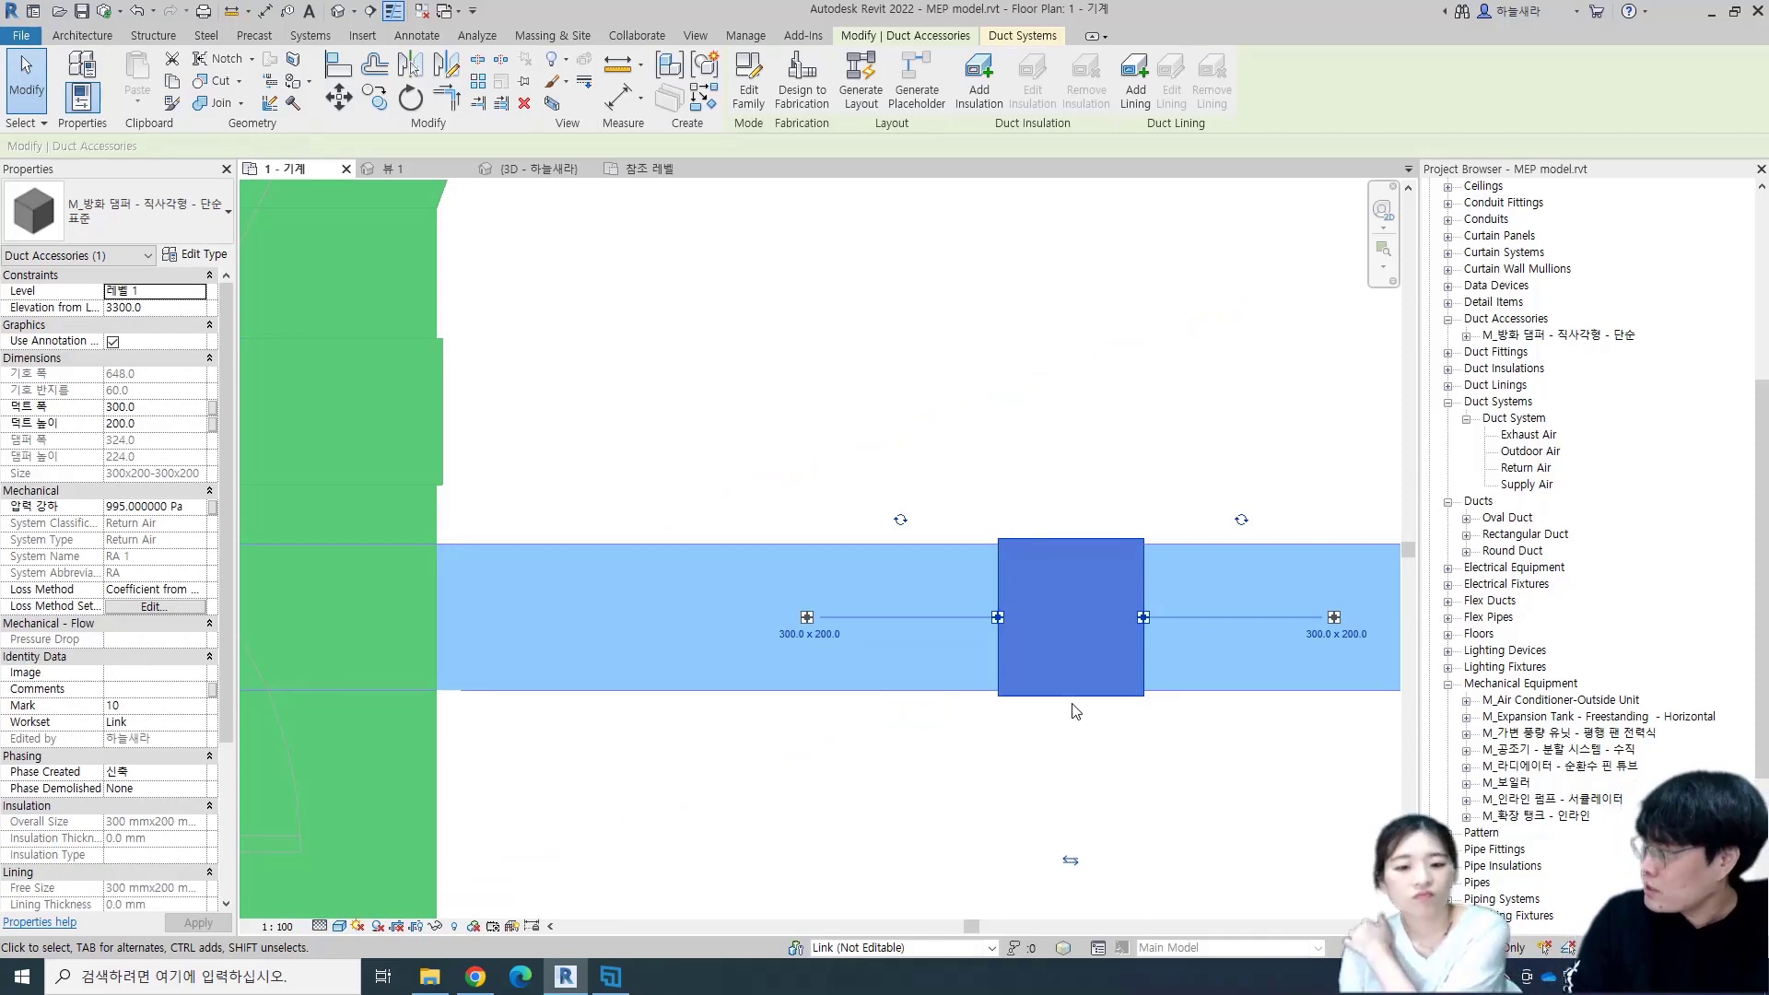
double_click(1075, 692)
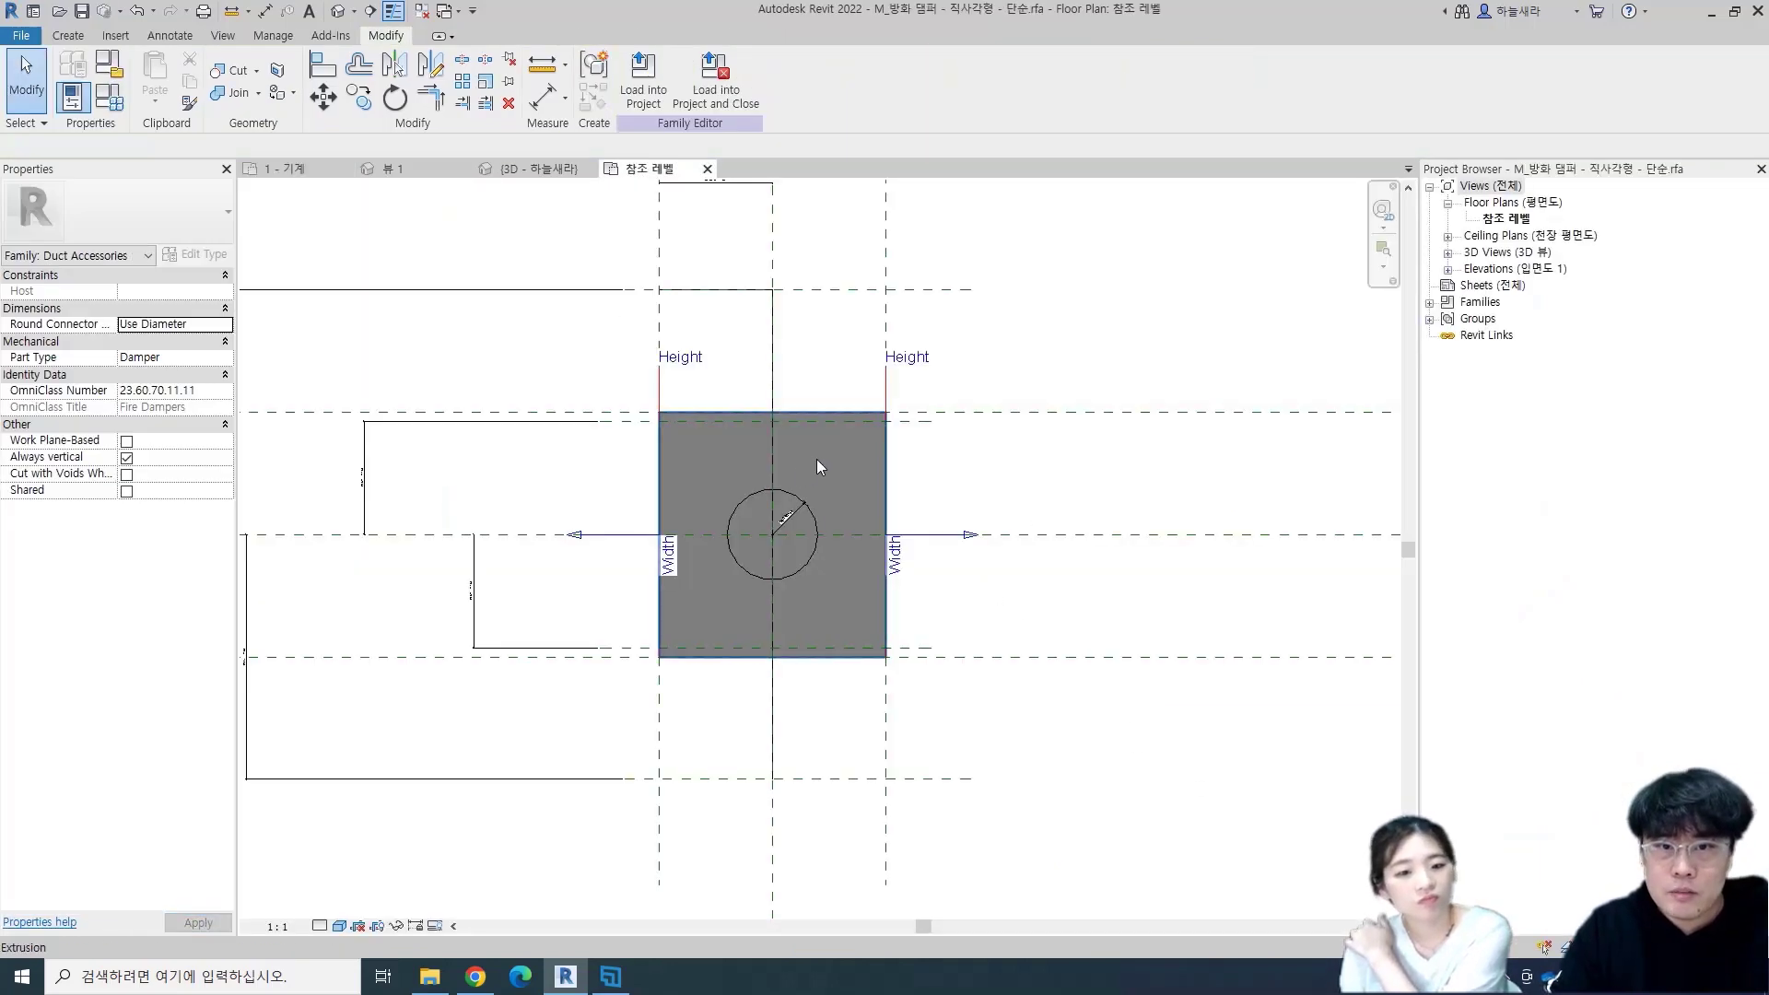
click(815, 459)
right_click(816, 471)
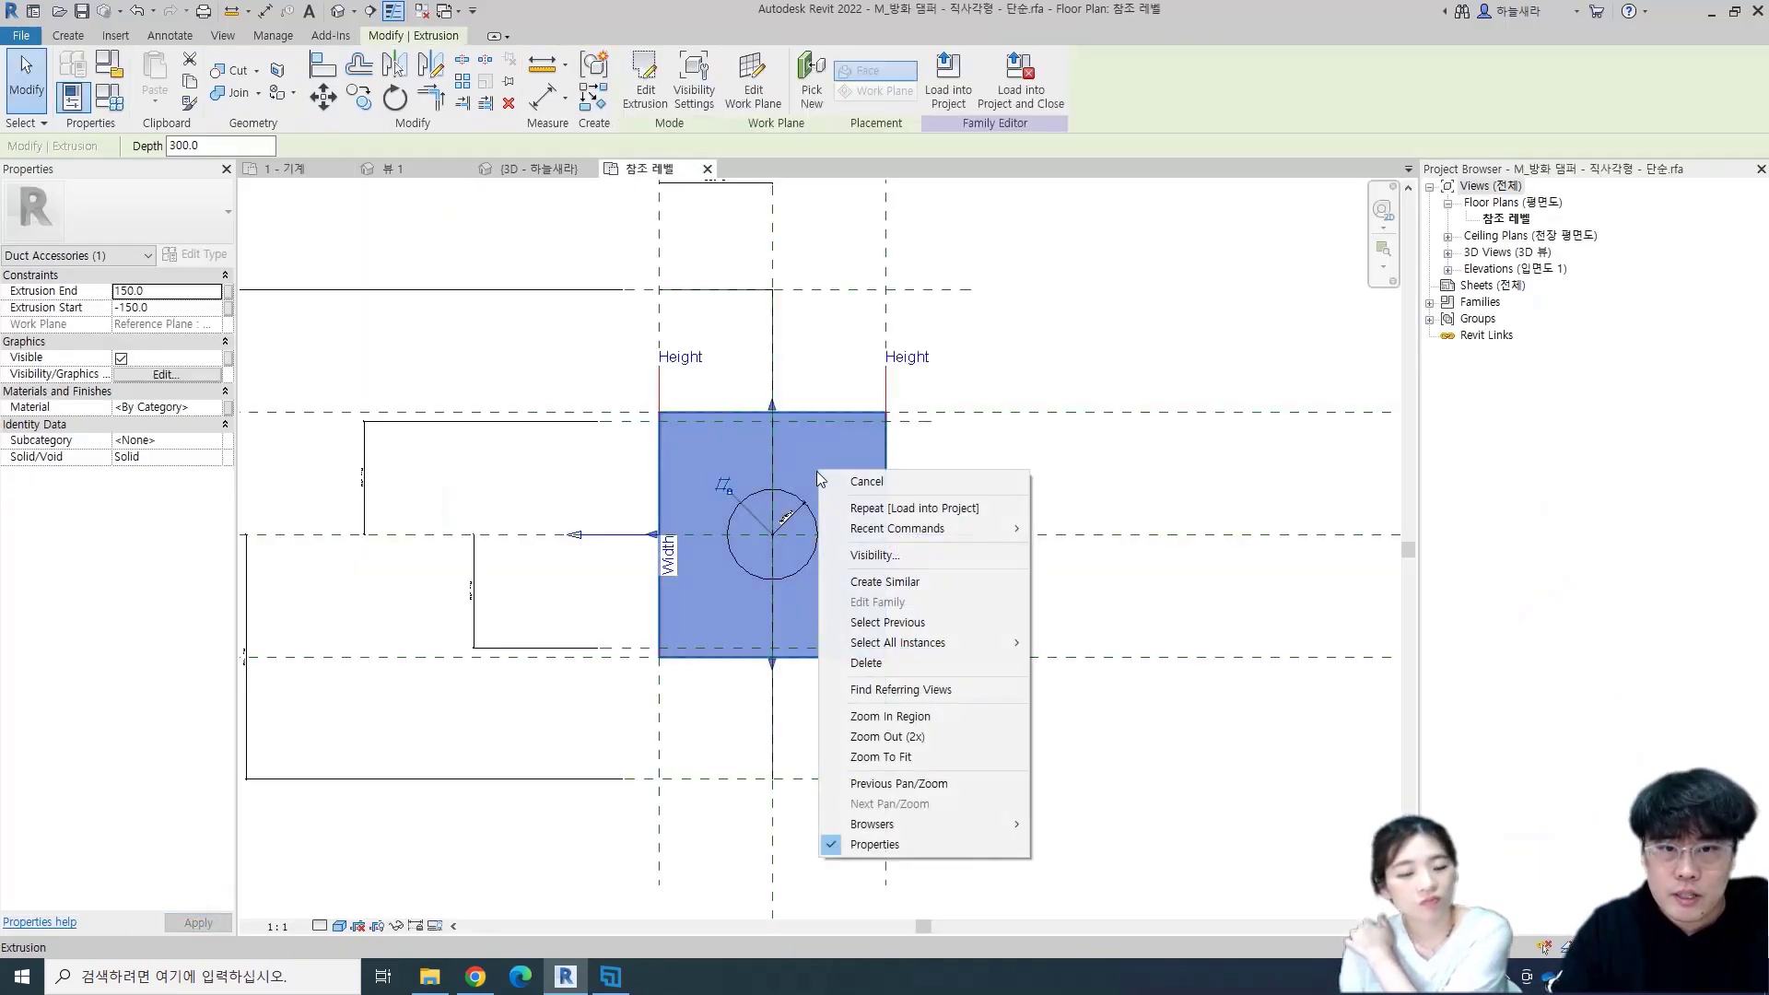
click(874, 555)
click(1021, 418)
click(1024, 564)
click(1104, 728)
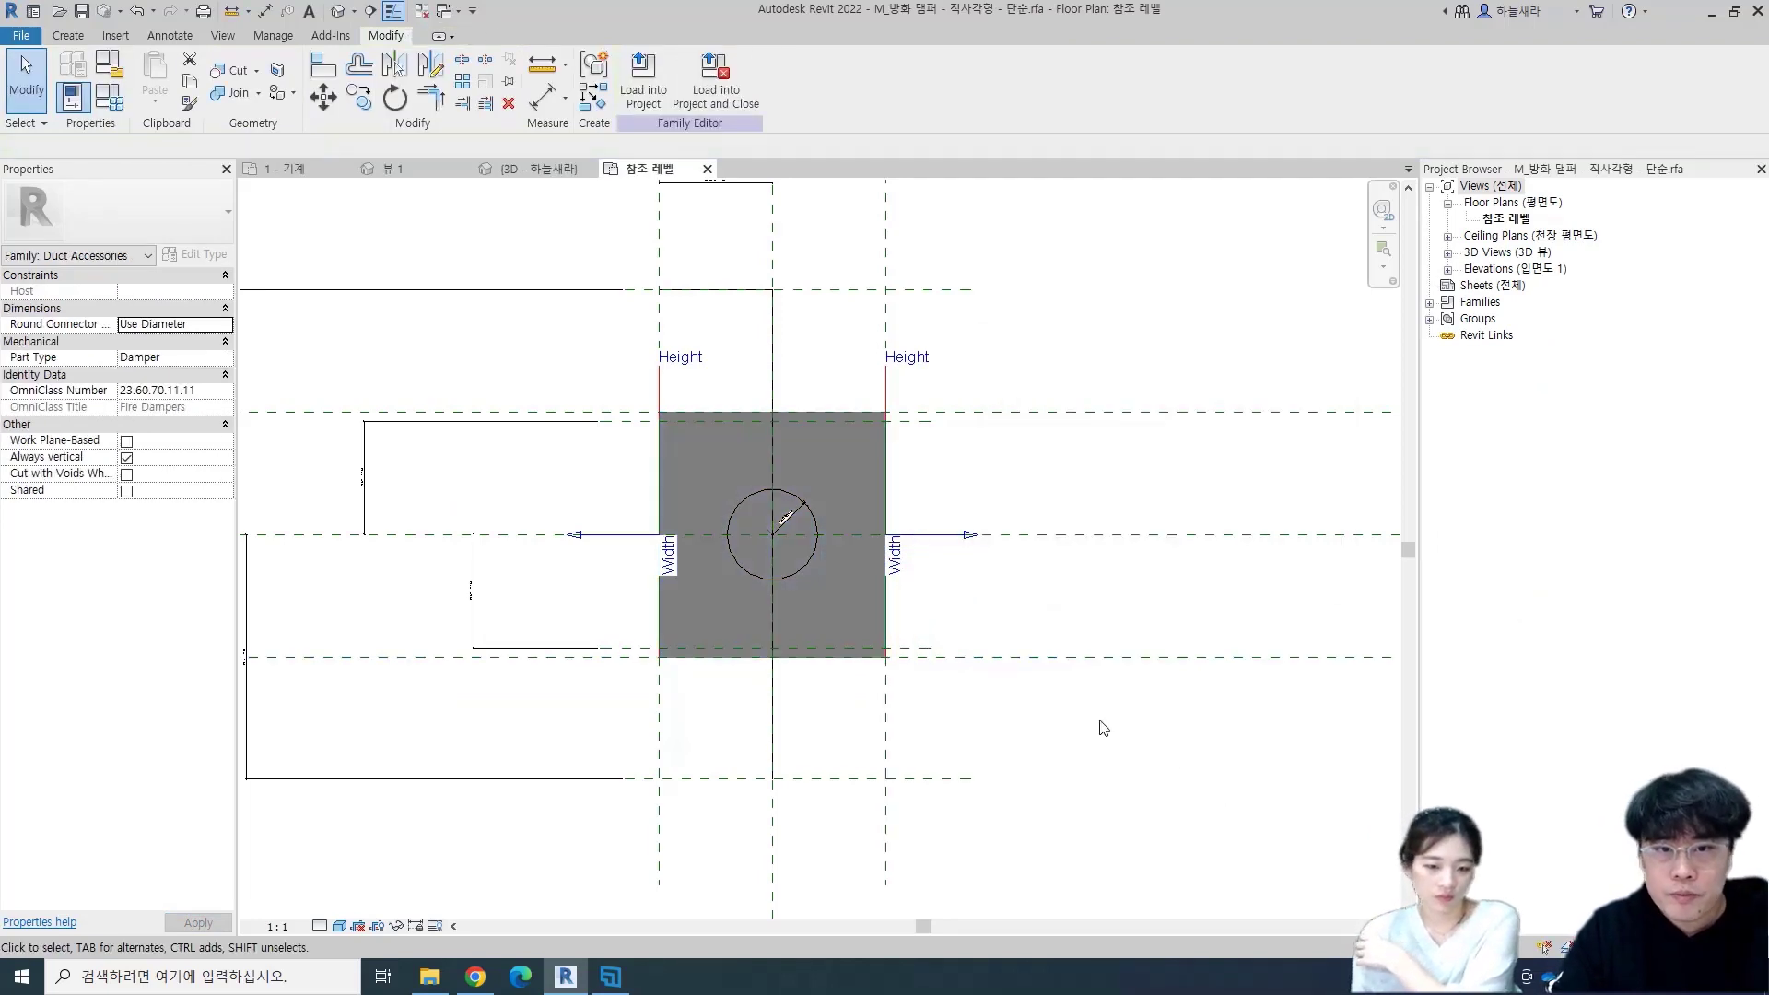
- Check the detail-level visibility of the symbolic circle on the damper body, and close the family's 참조 레벨 view
click(743, 497)
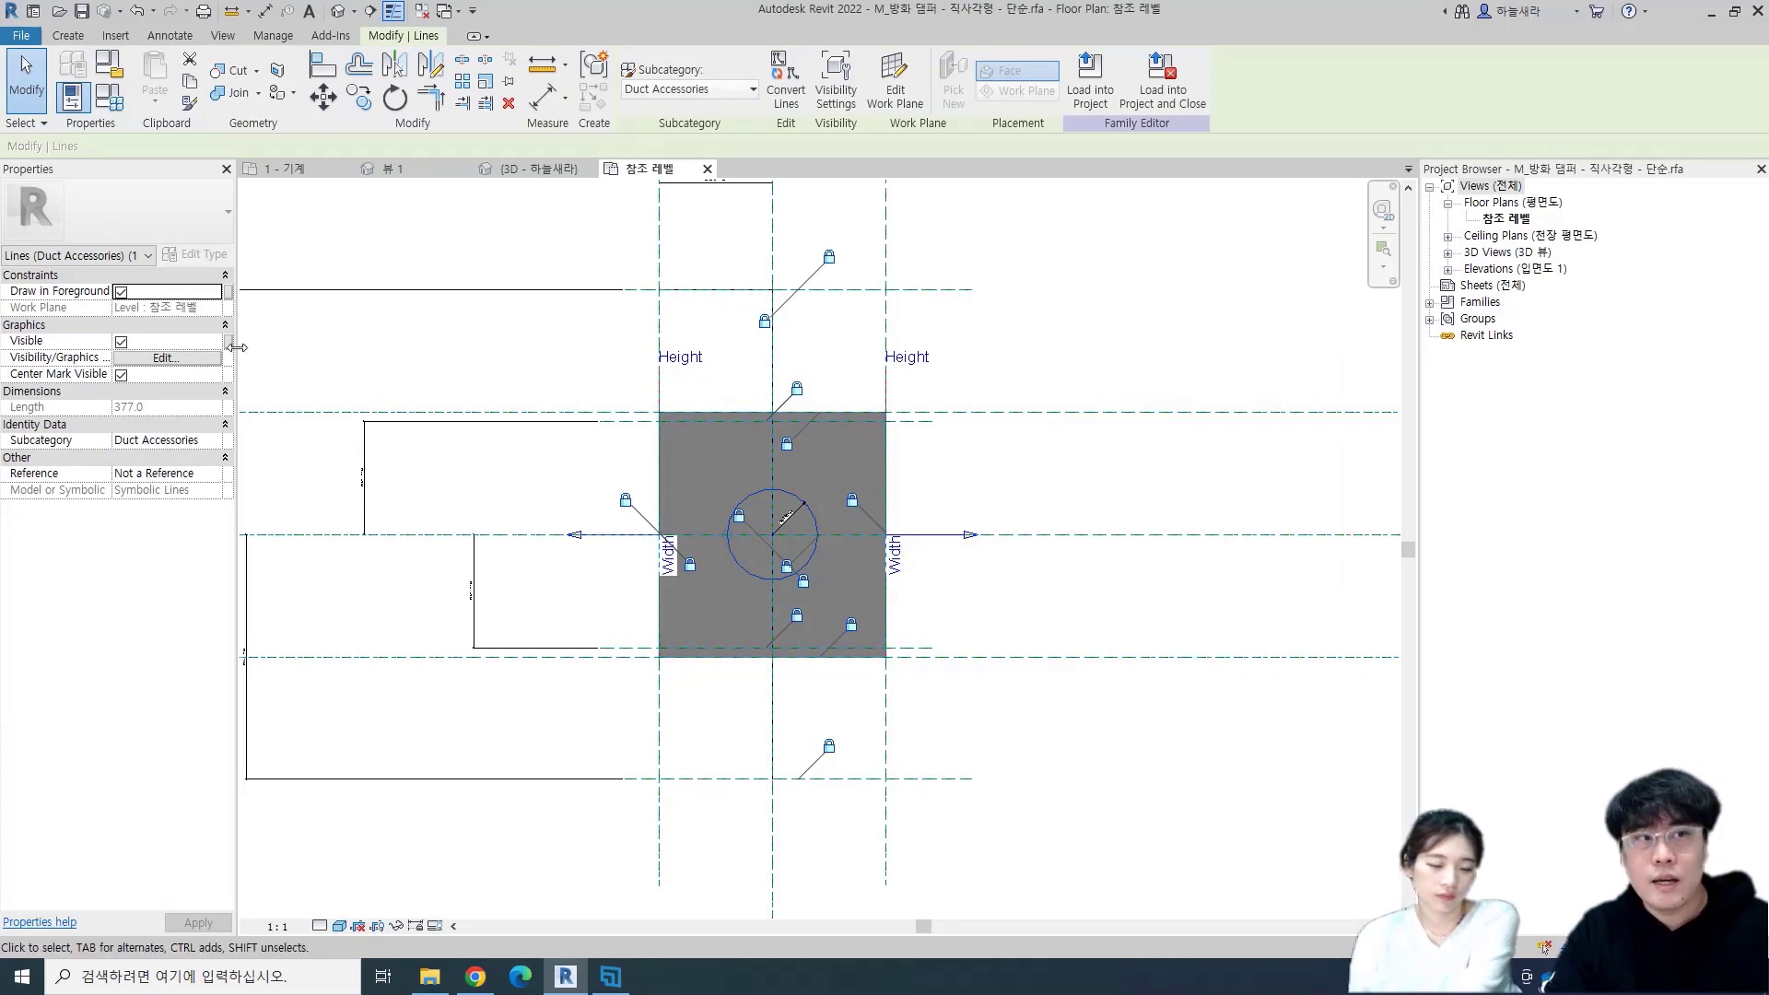
click(182, 360)
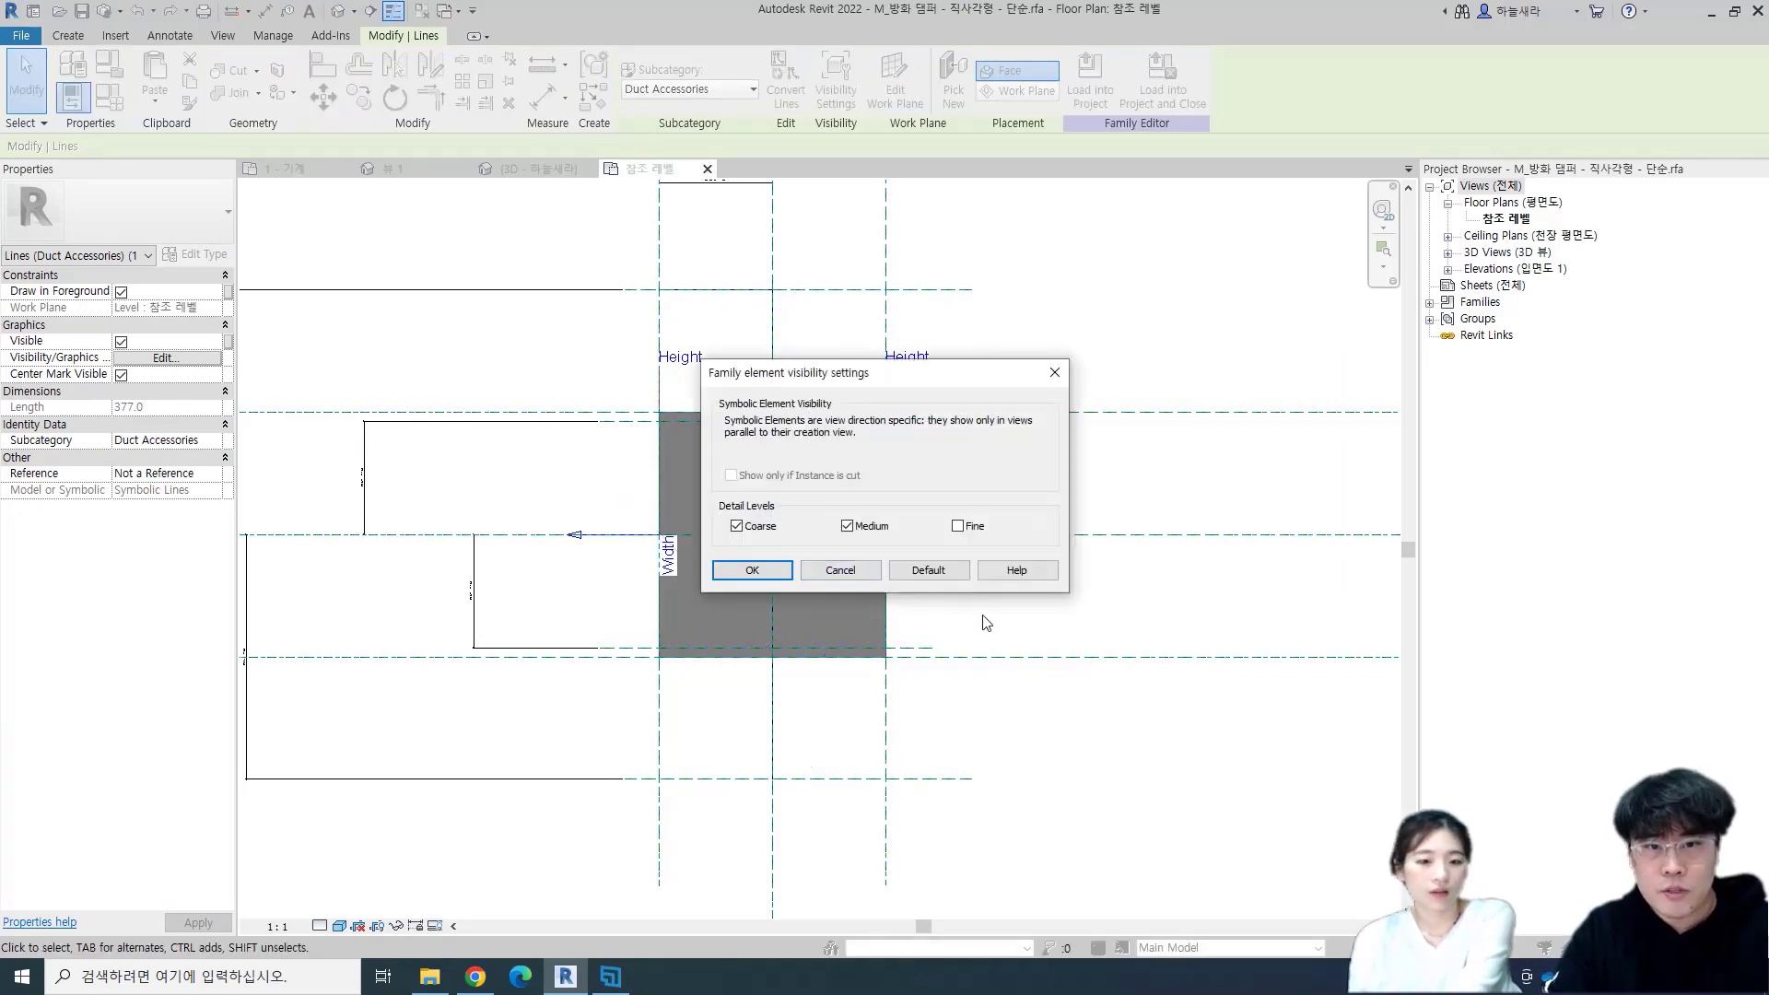
key(Escape)
key(Escape)
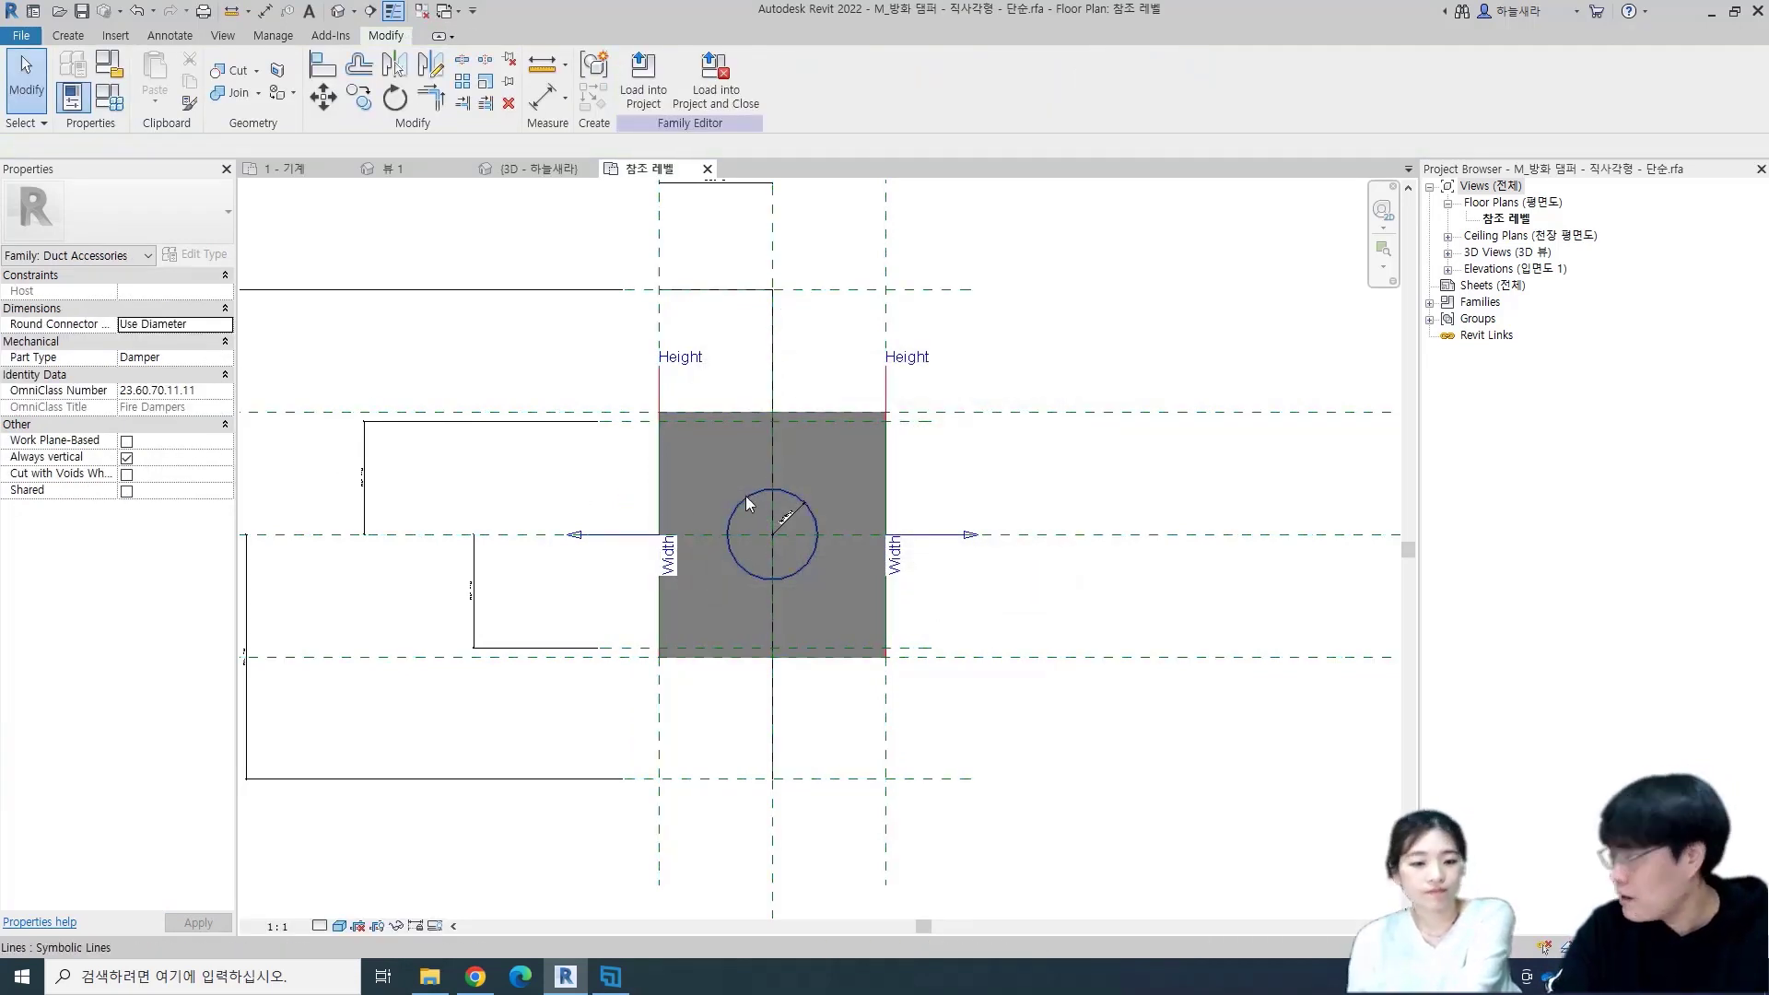
scroll(838, 670, down, 3)
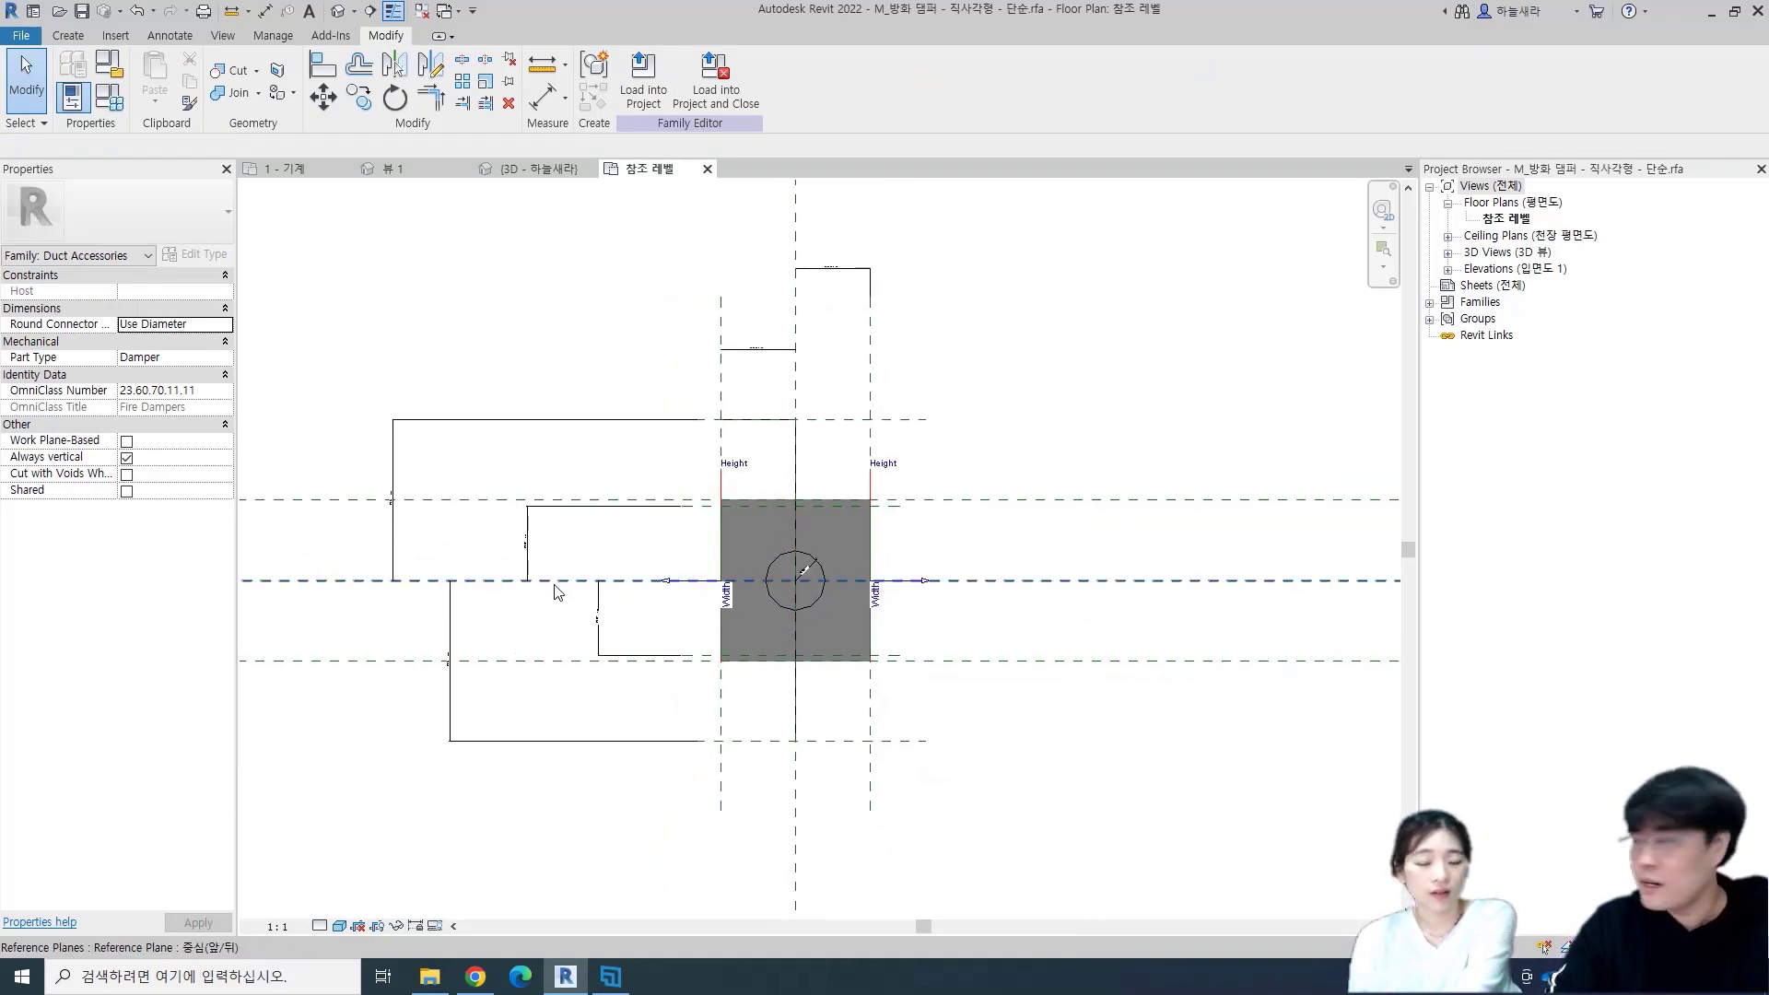
click(707, 168)
- Select the horizontal expansion tank outside the duct area in the floor plan and examine its pipe connector
scroll(634, 372, down, 7)
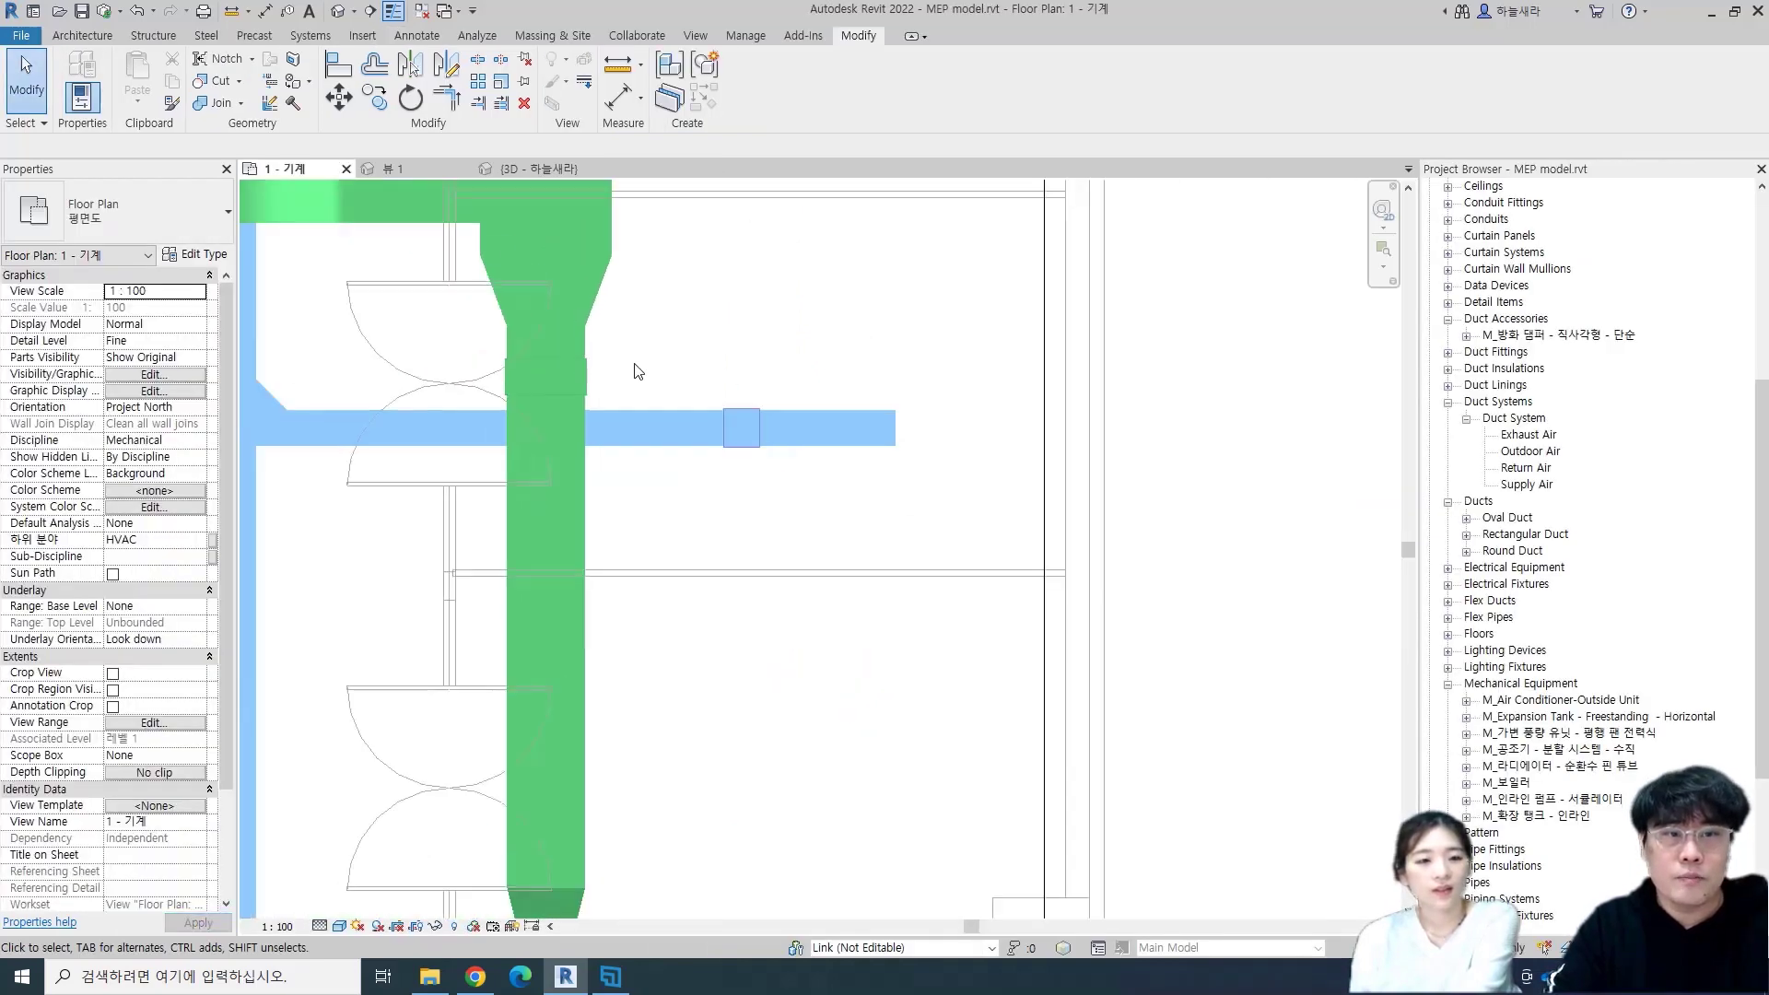
middle_drag(454, 583, 1203, 492)
scroll(775, 459, down, 3)
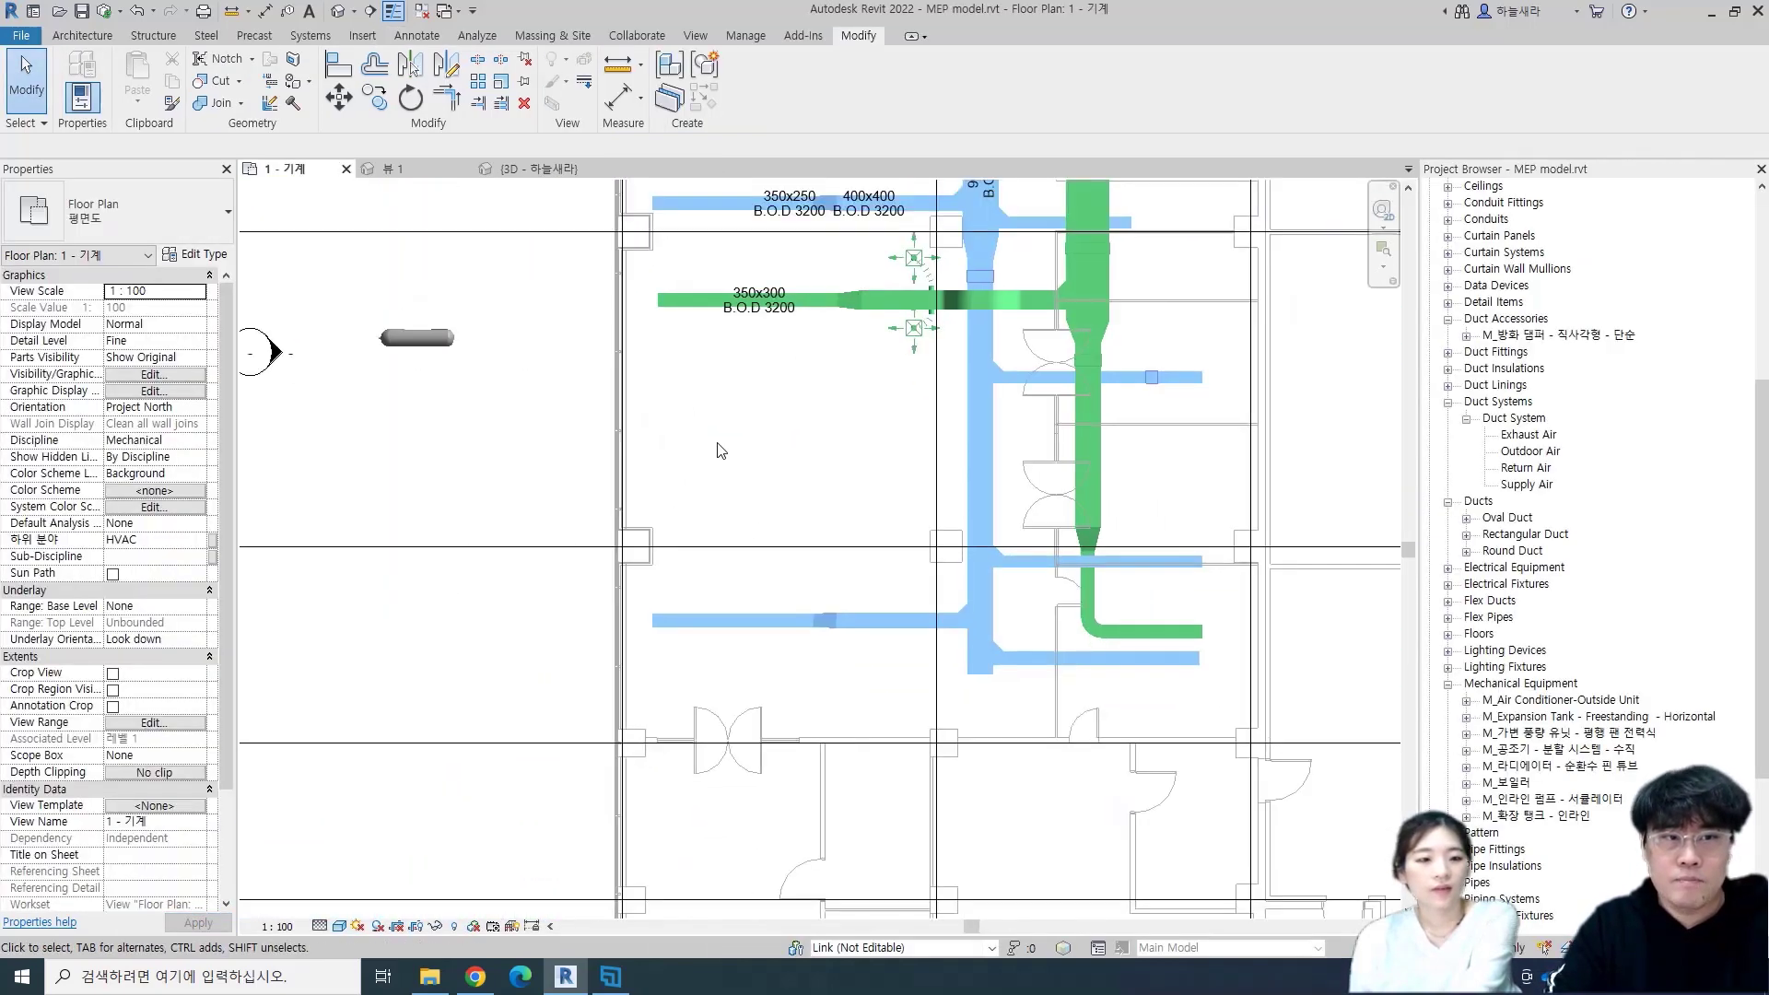
middle_drag(665, 444, 846, 518)
scroll(655, 414, up, 4)
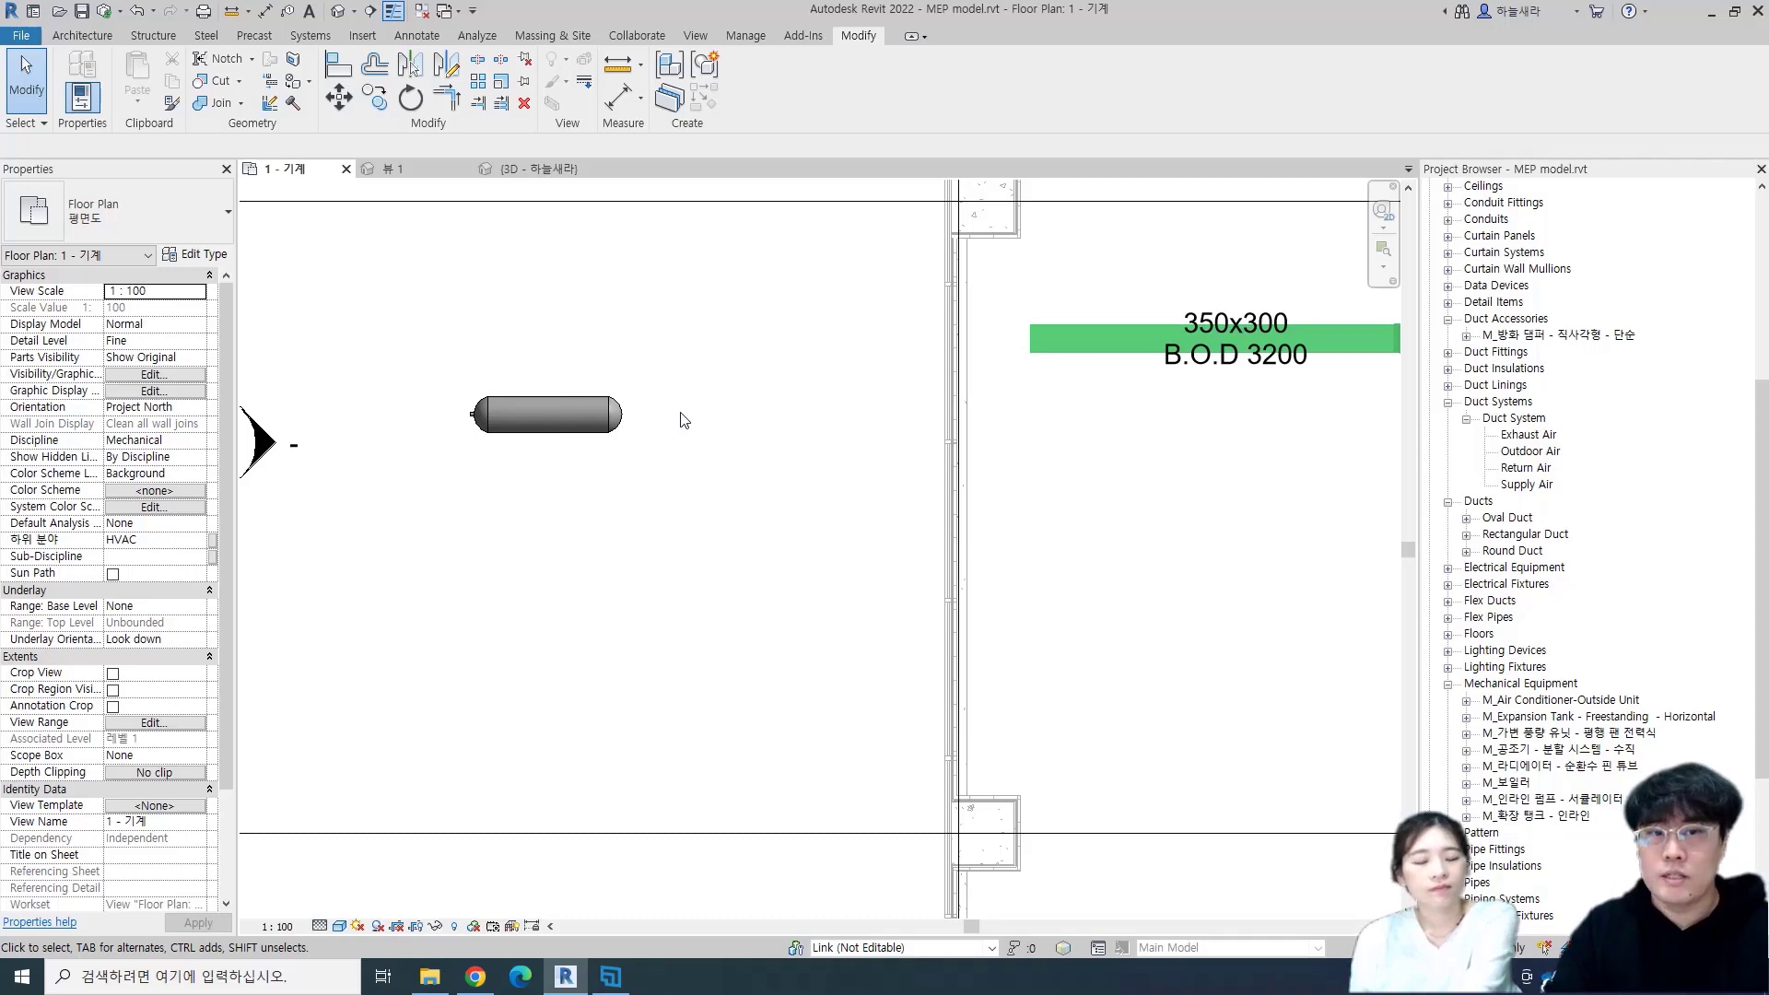
scroll(556, 420, up, 4)
drag(560, 382, 795, 410)
middle_drag(656, 601, 825, 620)
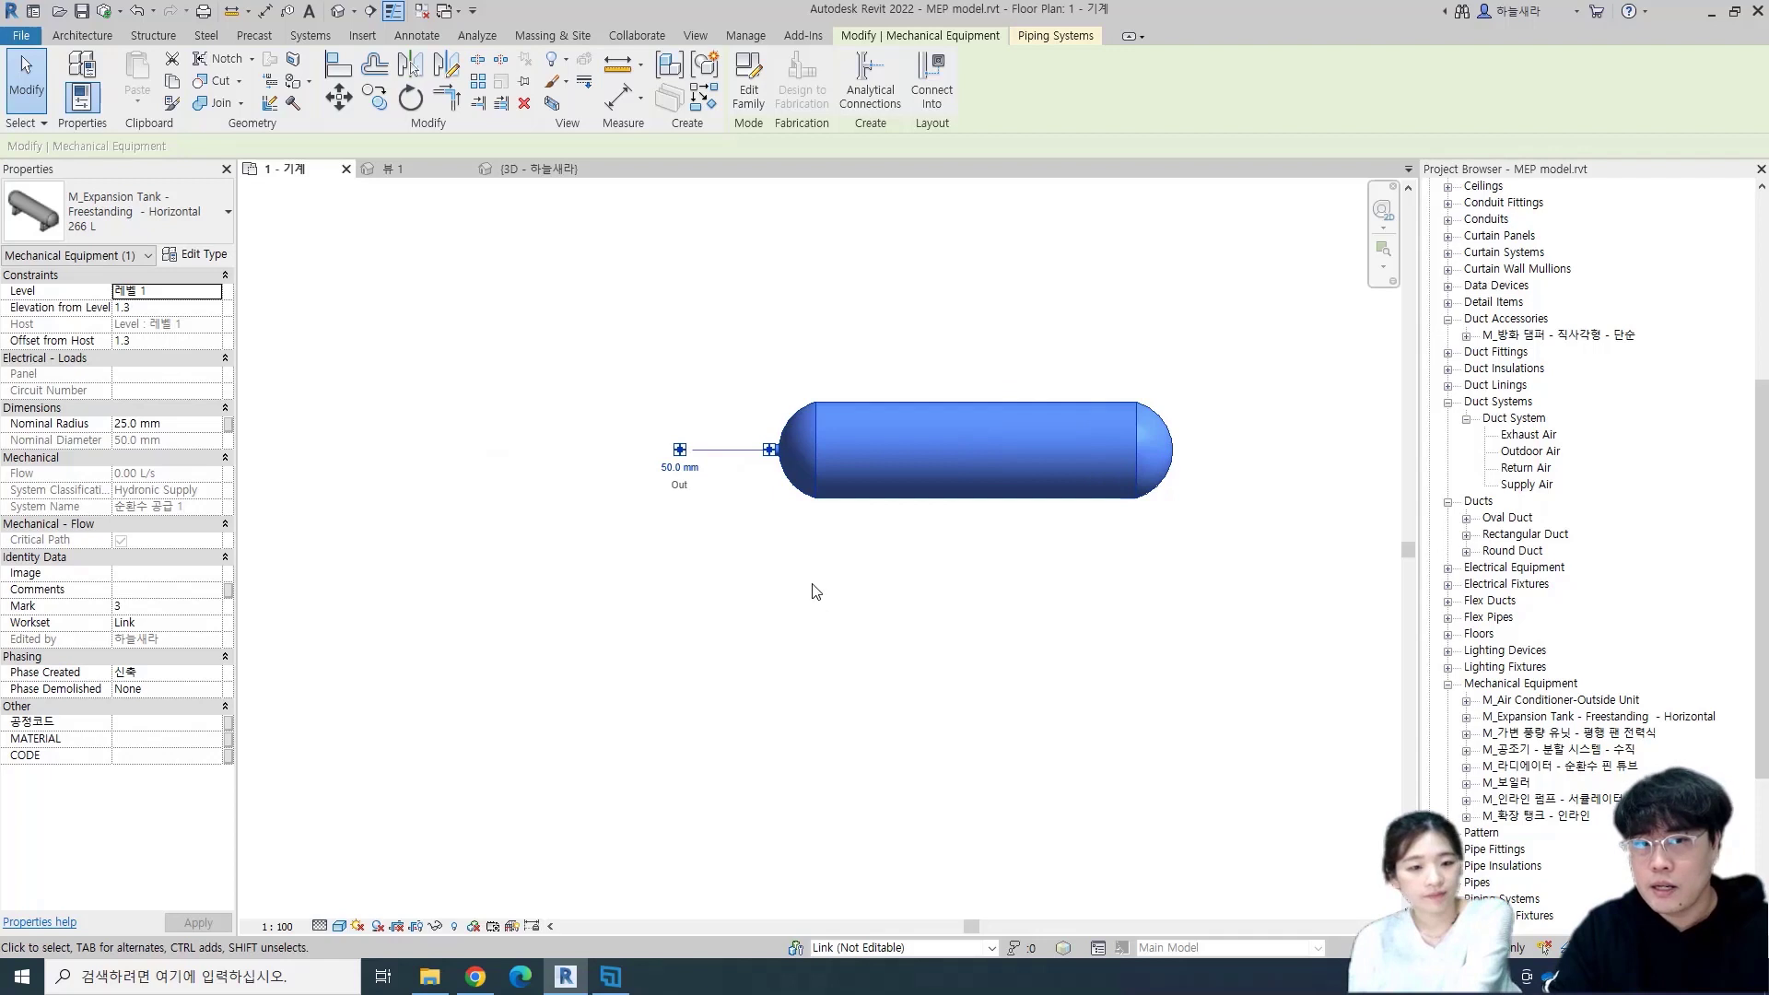
scroll(682, 461, up, 3)
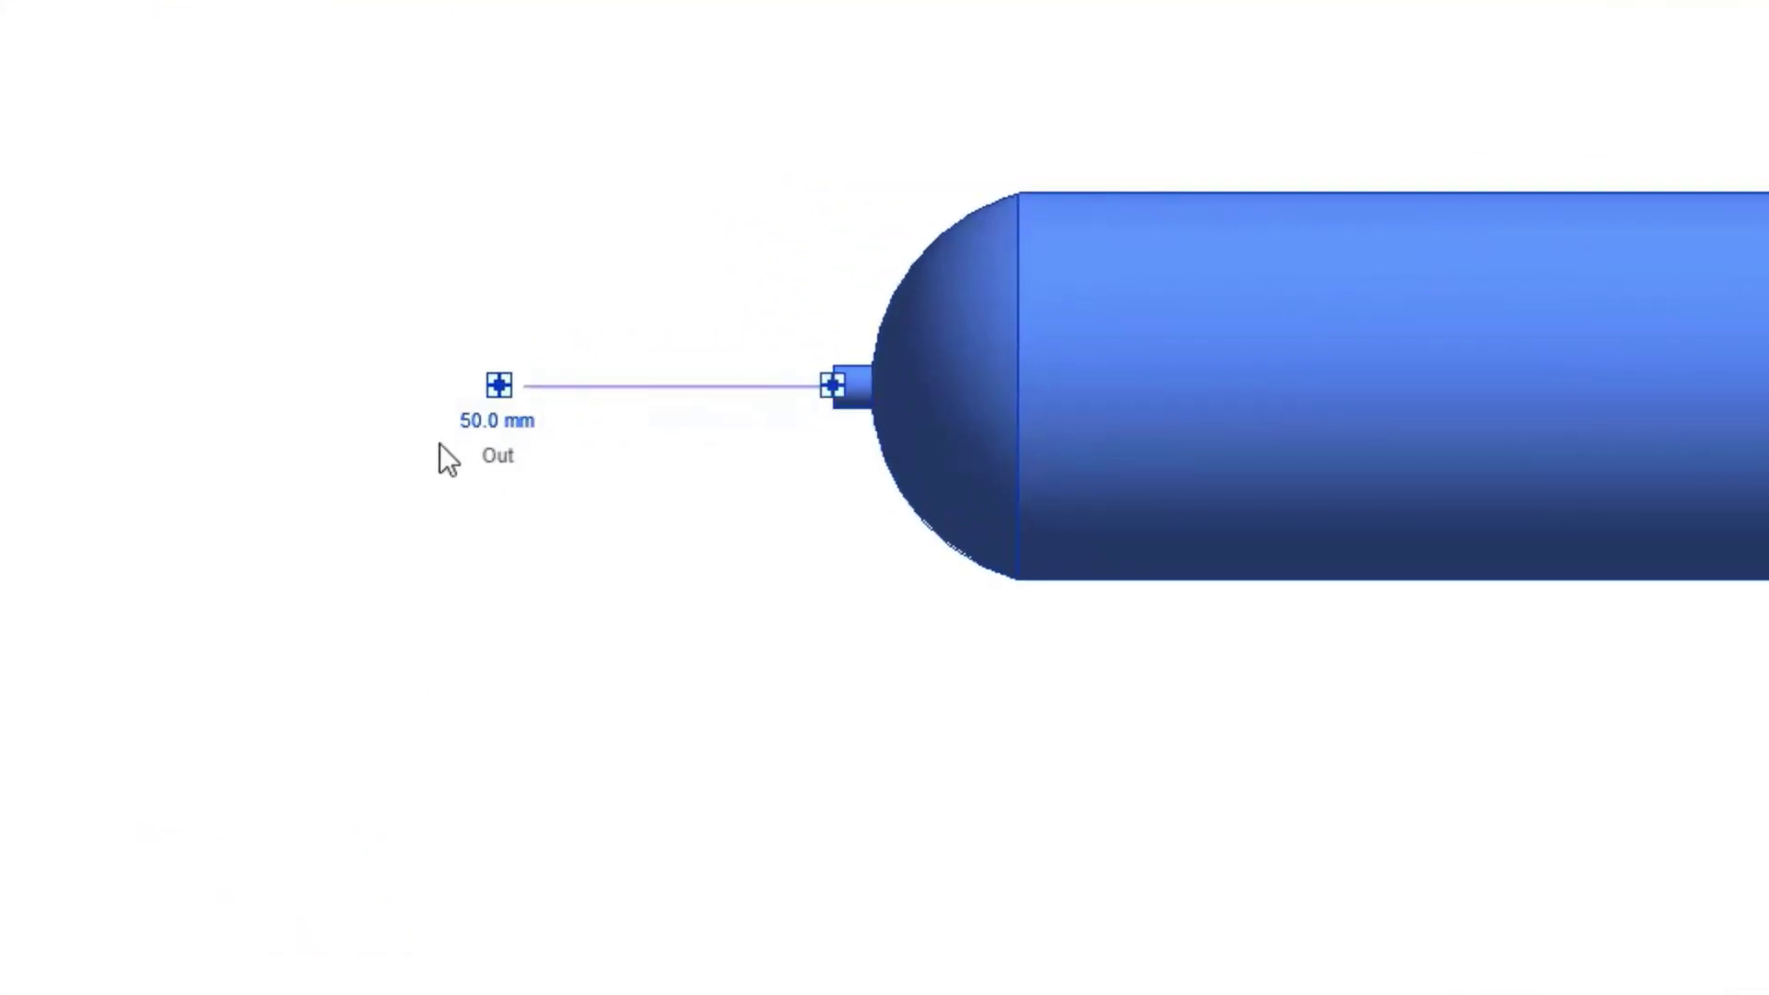
- Draw an L-shaped trial pipe run with an elbow from the expansion tank's outlet connector, and delete it
click(506, 378)
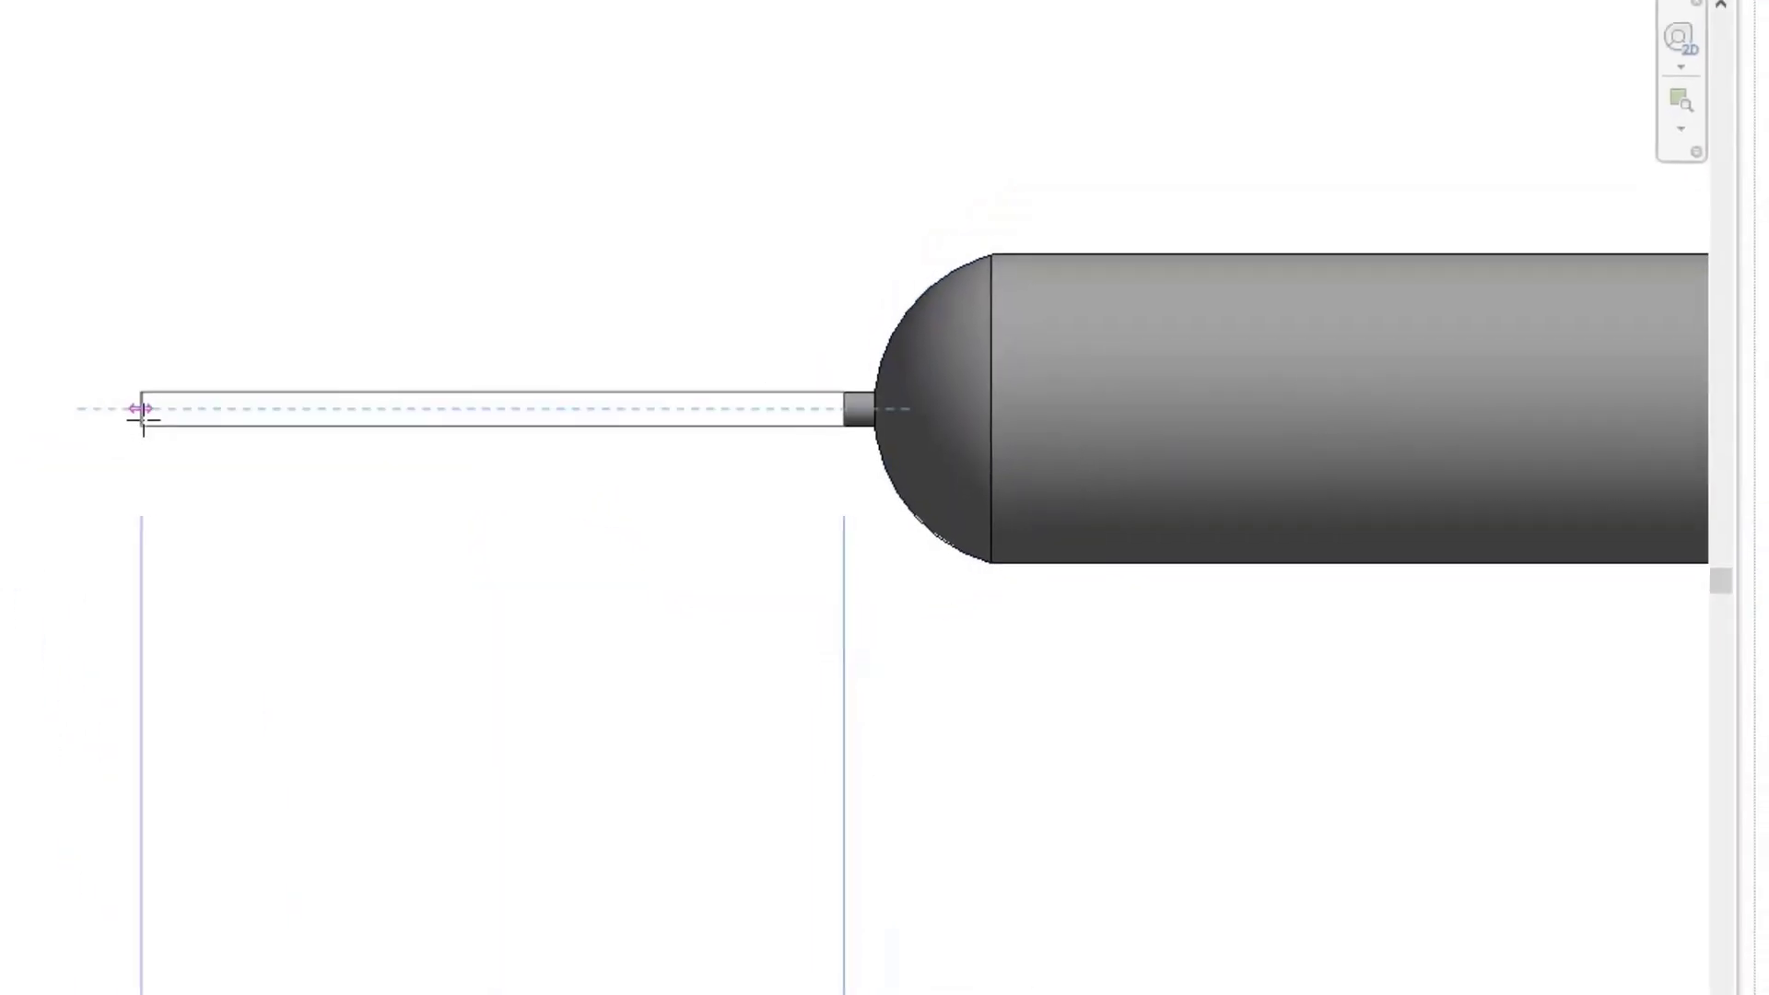
click(172, 412)
click(175, 597)
key(Escape)
key(Escape)
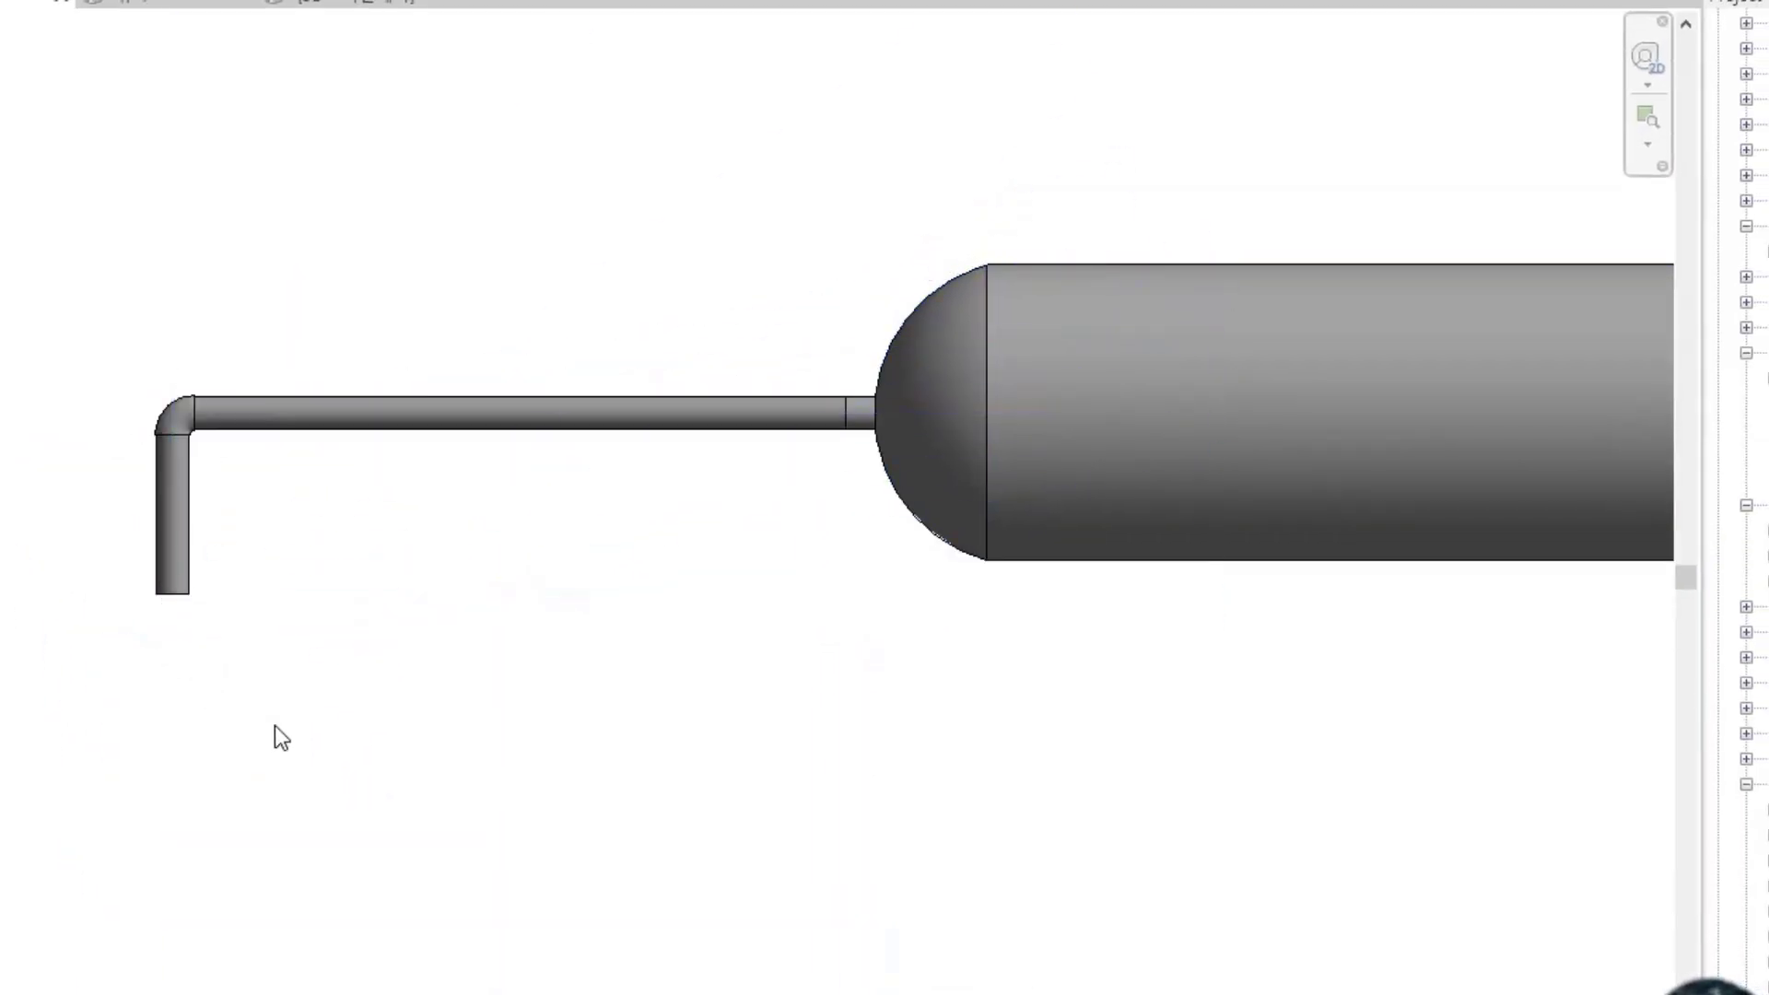
drag(479, 703, 31, 135)
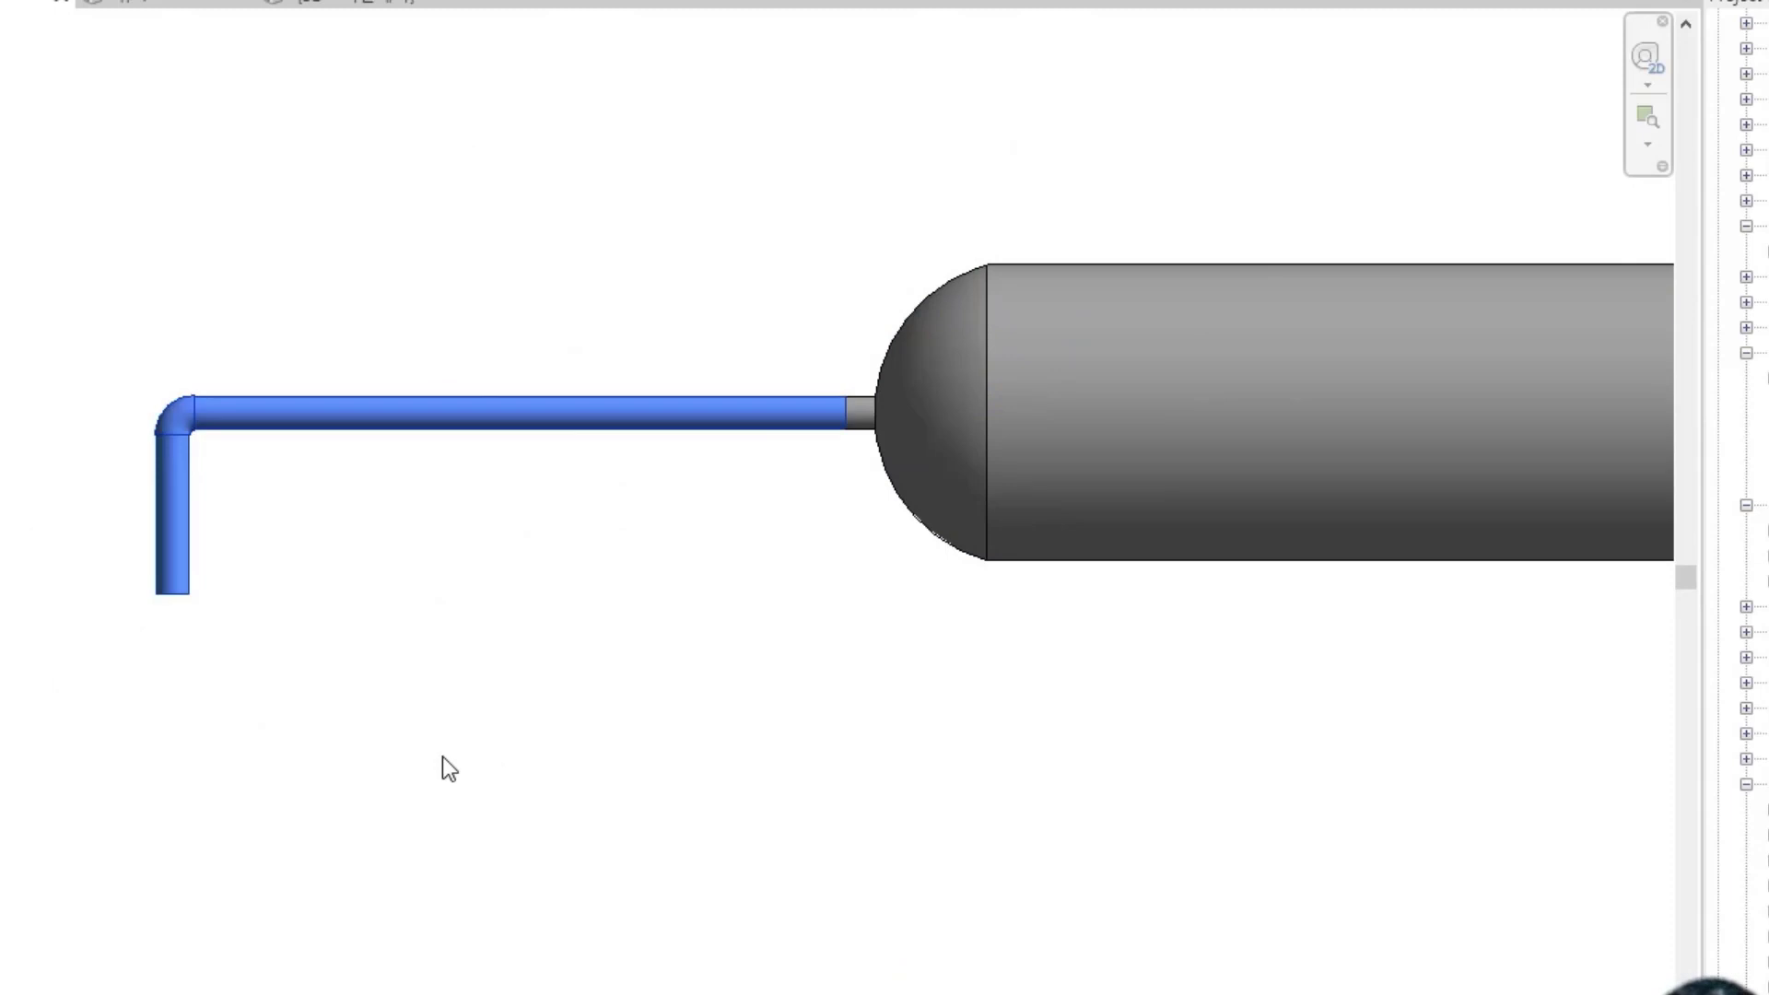
key(Delete)
- Set the expansion tank's outlet connector size to 100 mm
click(859, 405)
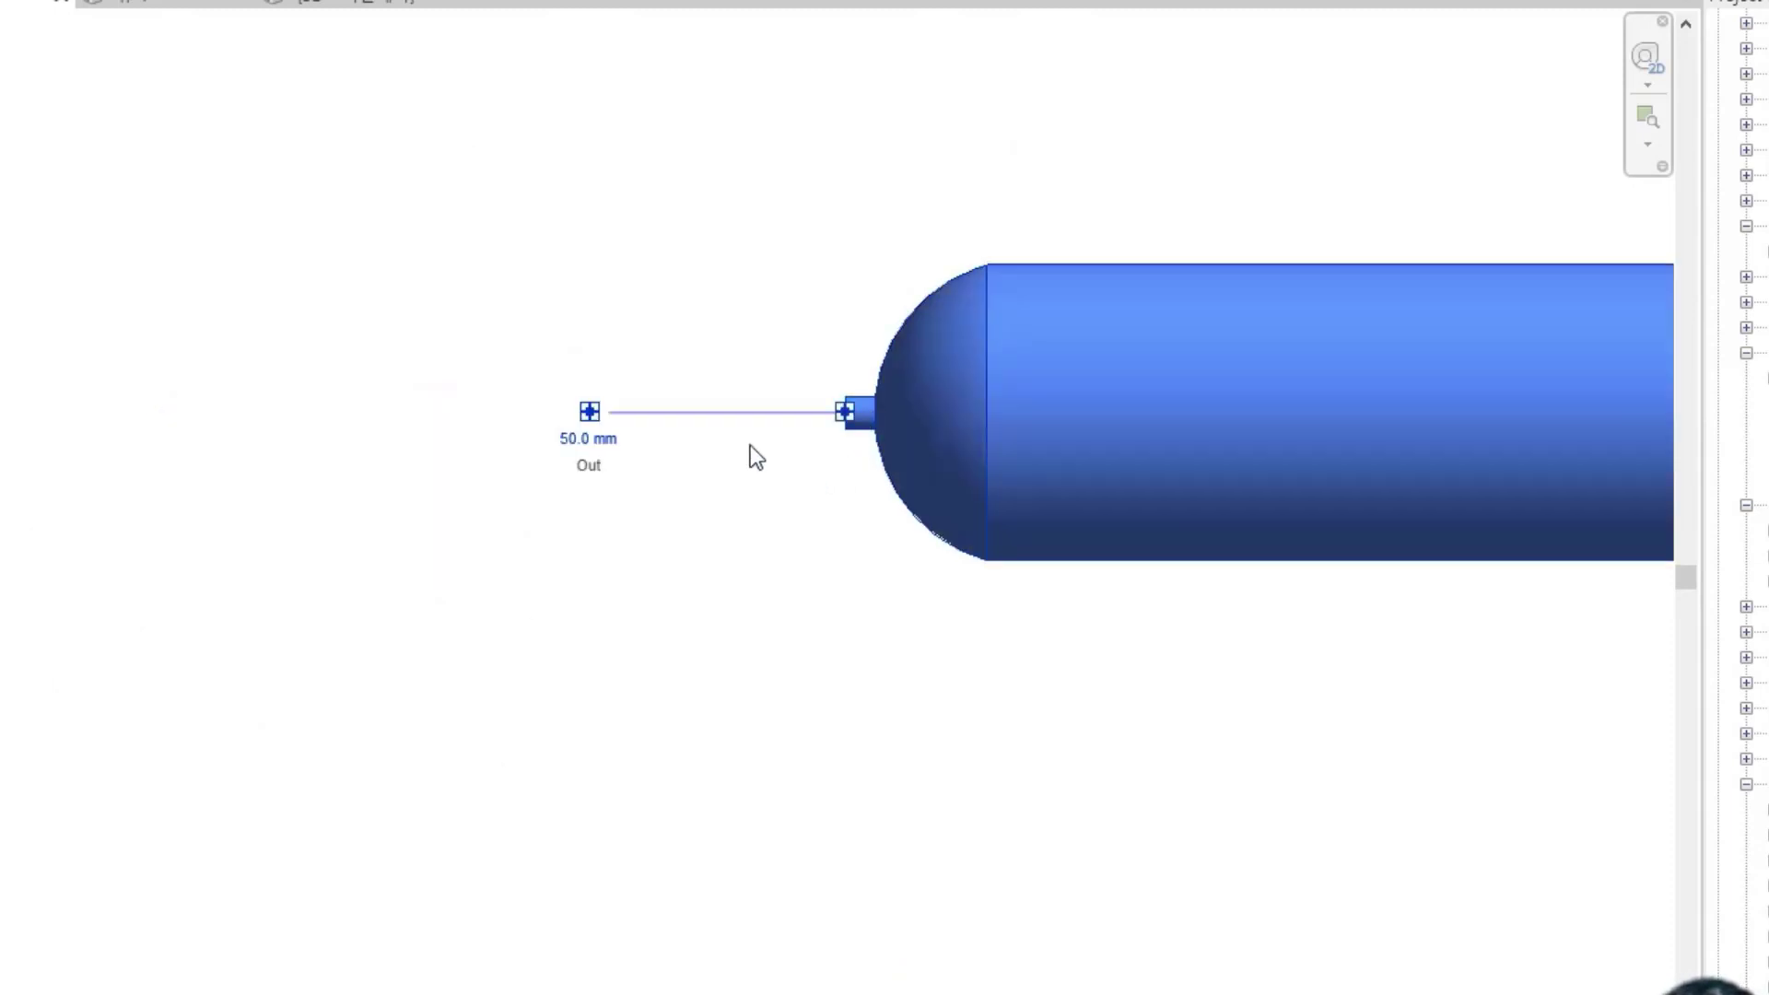
click(597, 450)
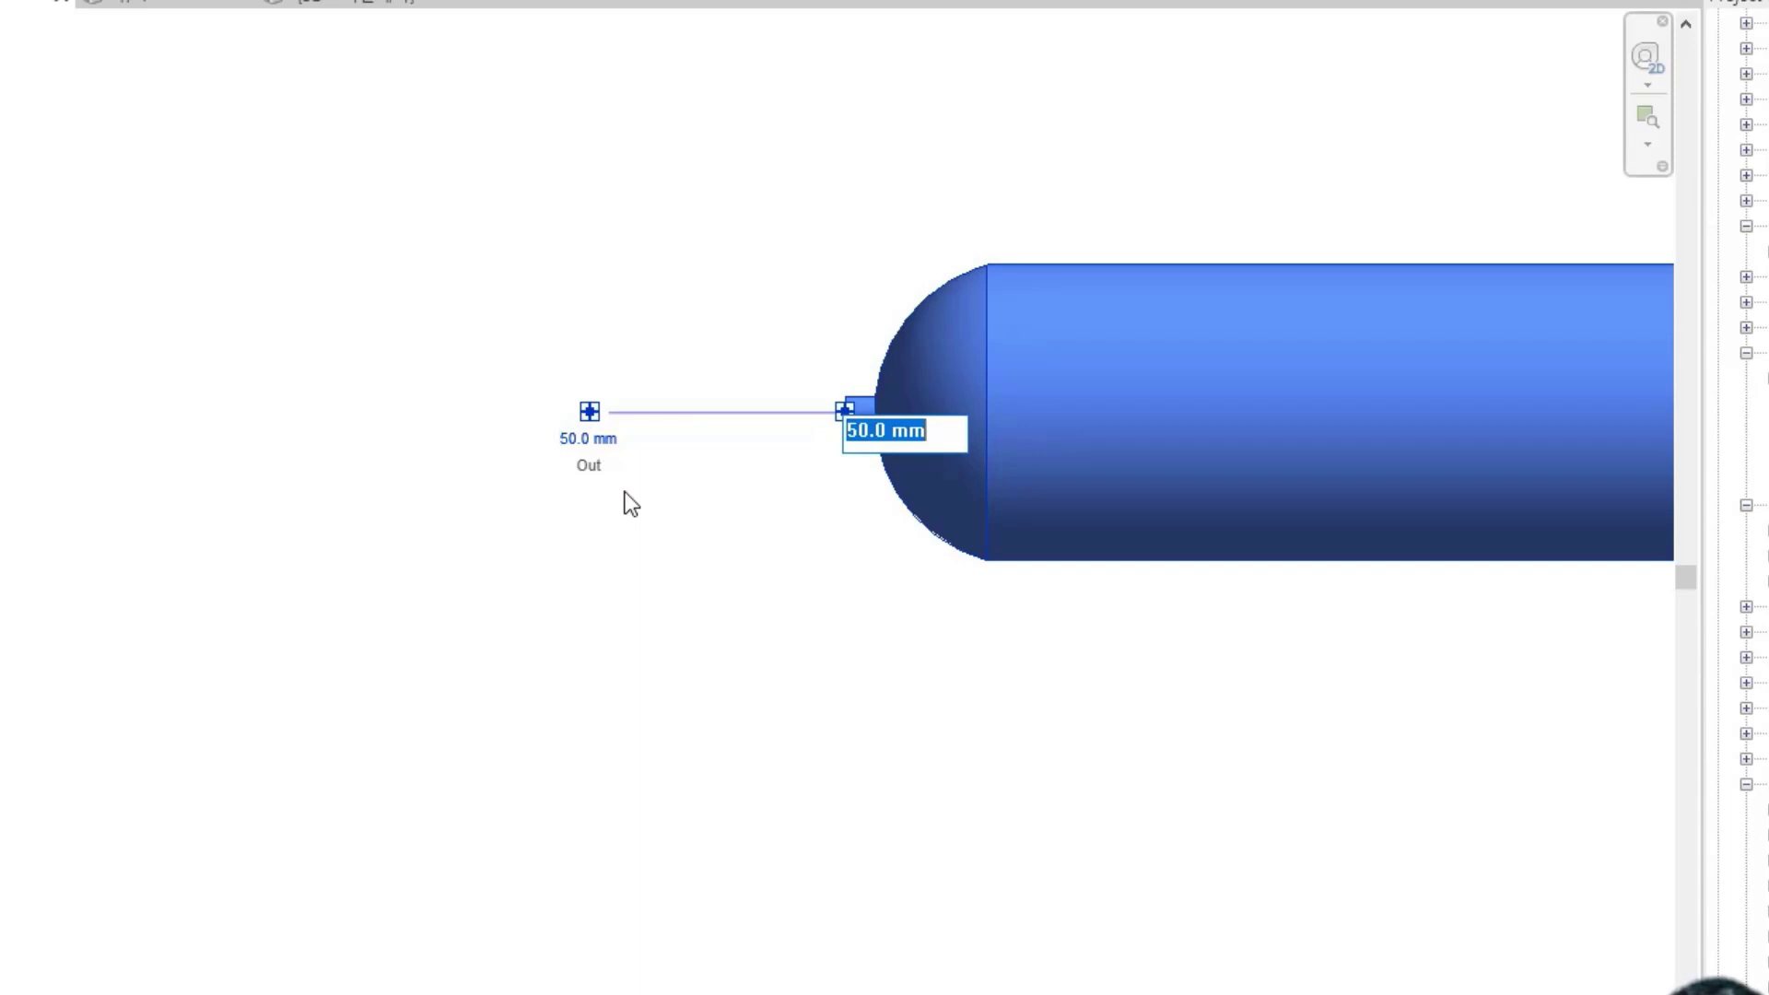
text(100)
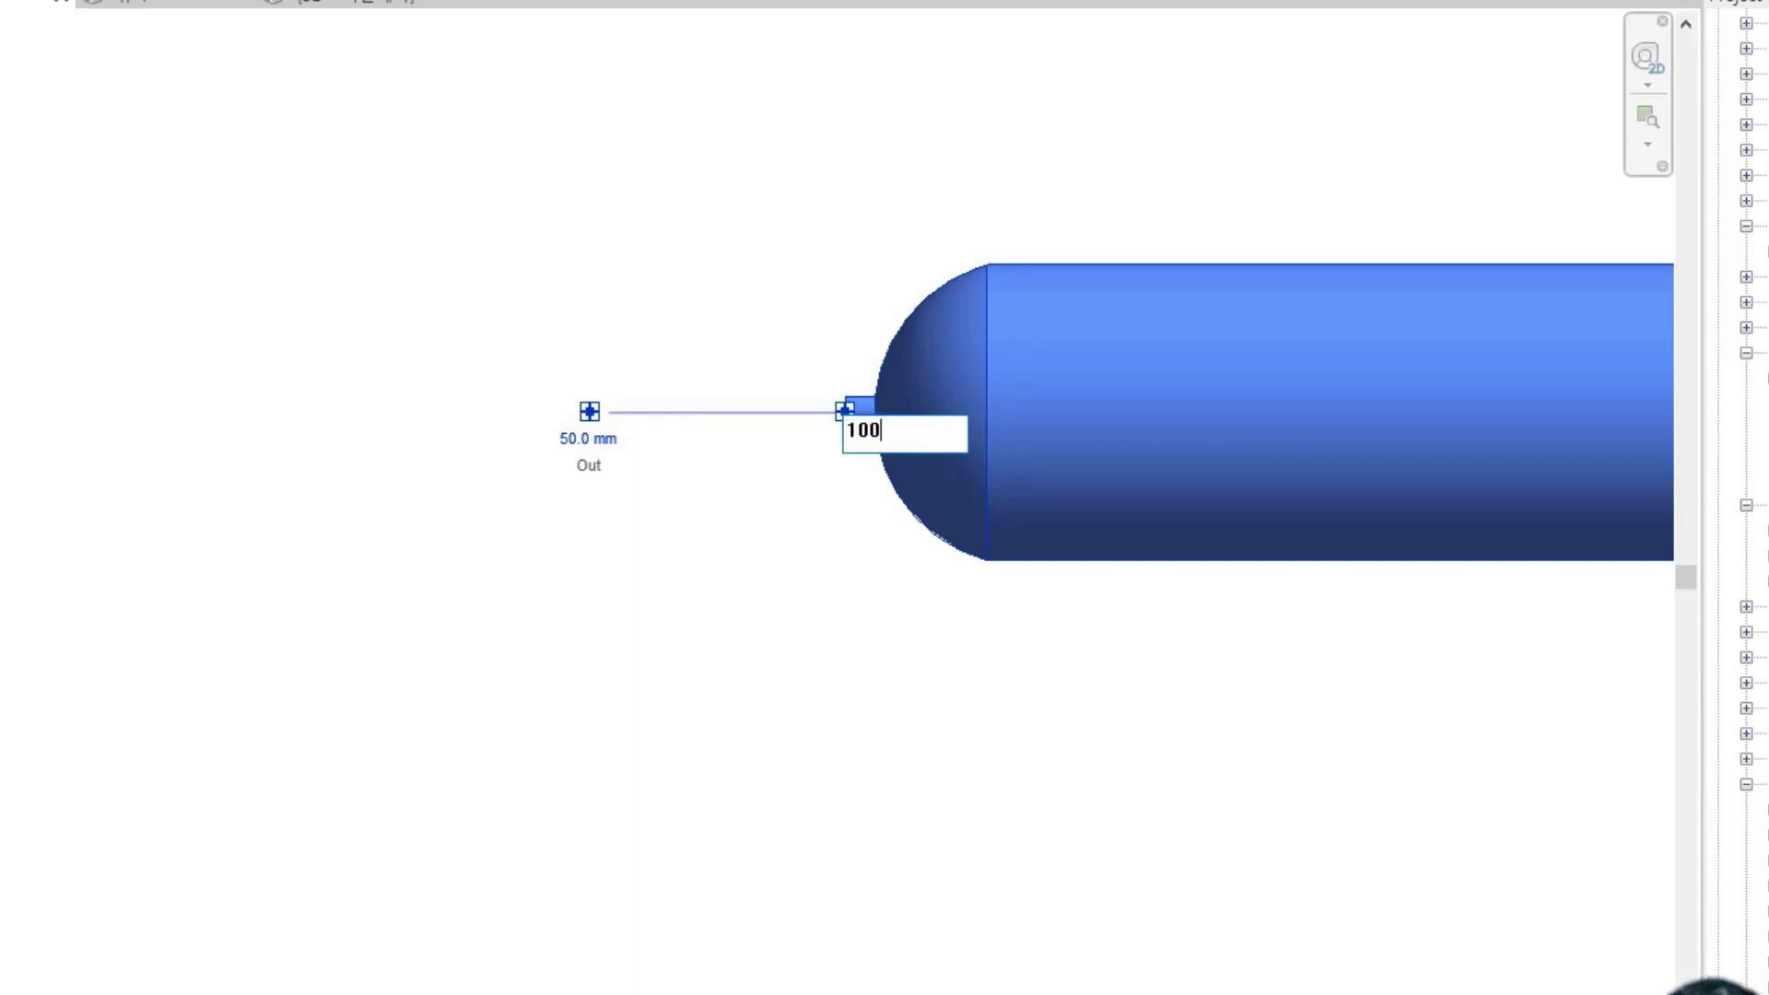
key(Return)
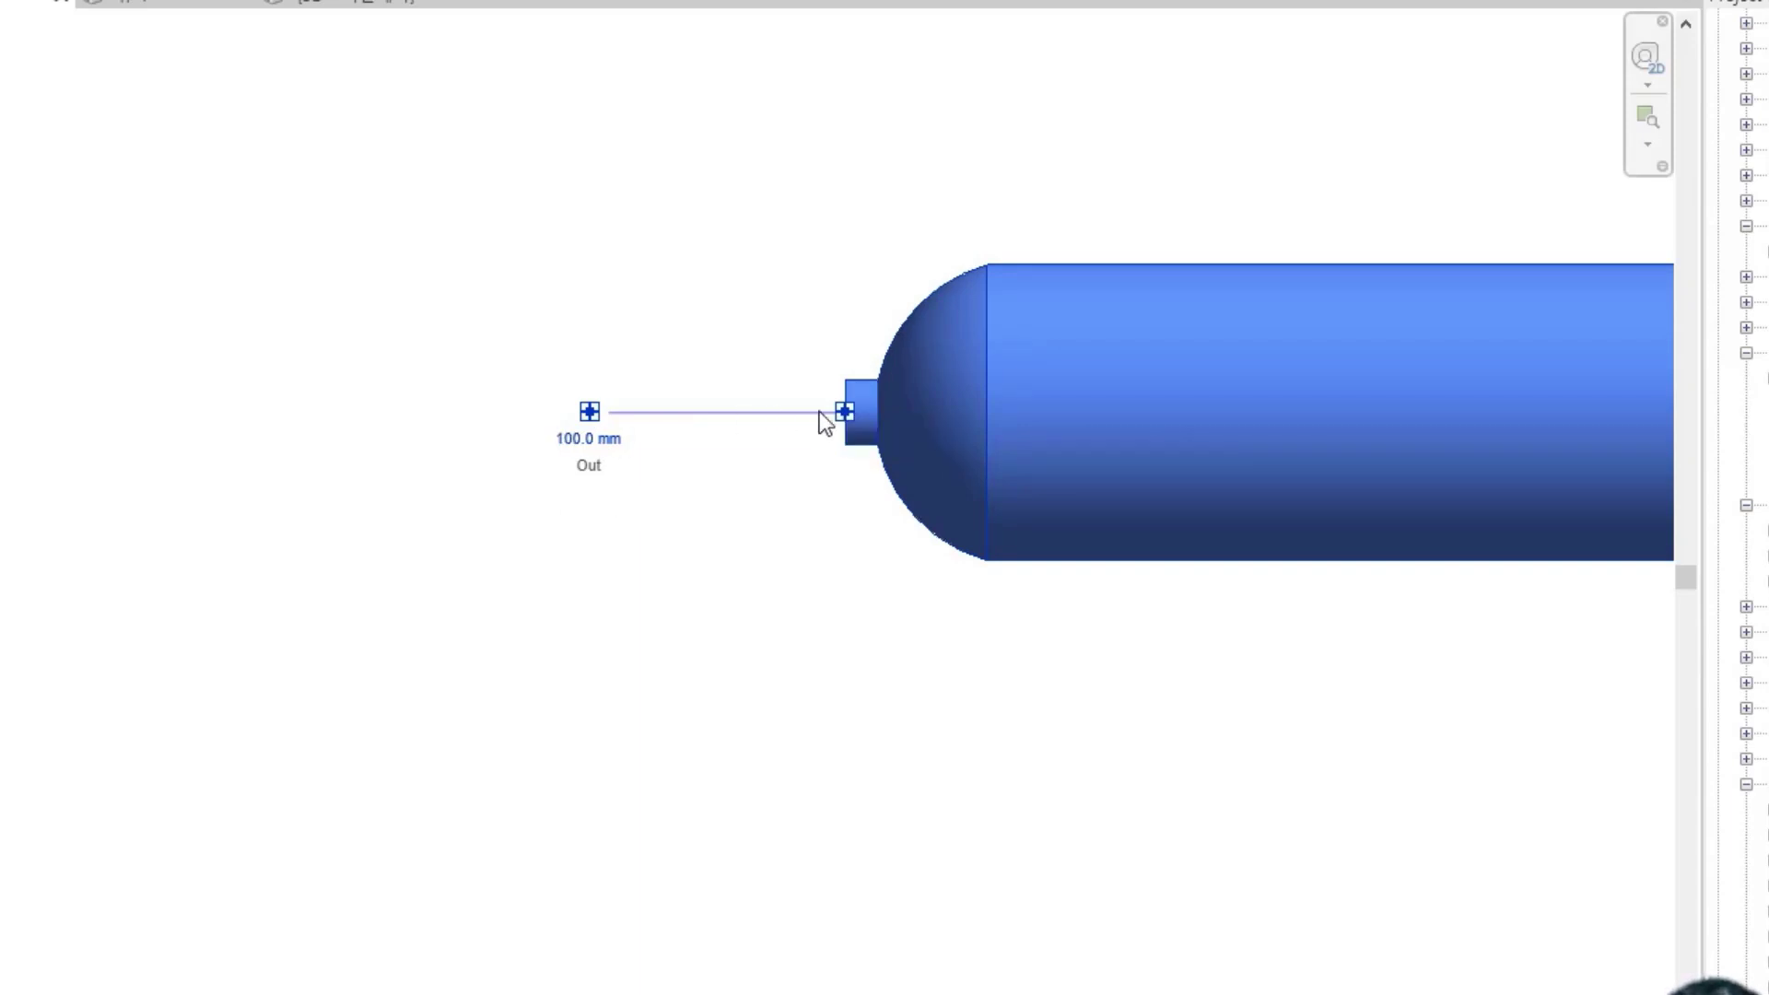
- Draw a straight trial pipe about 1000 mm long from the tank's outlet connector, and delete it
click(589, 411)
click(198, 412)
key(Escape)
key(Escape)
click(613, 427)
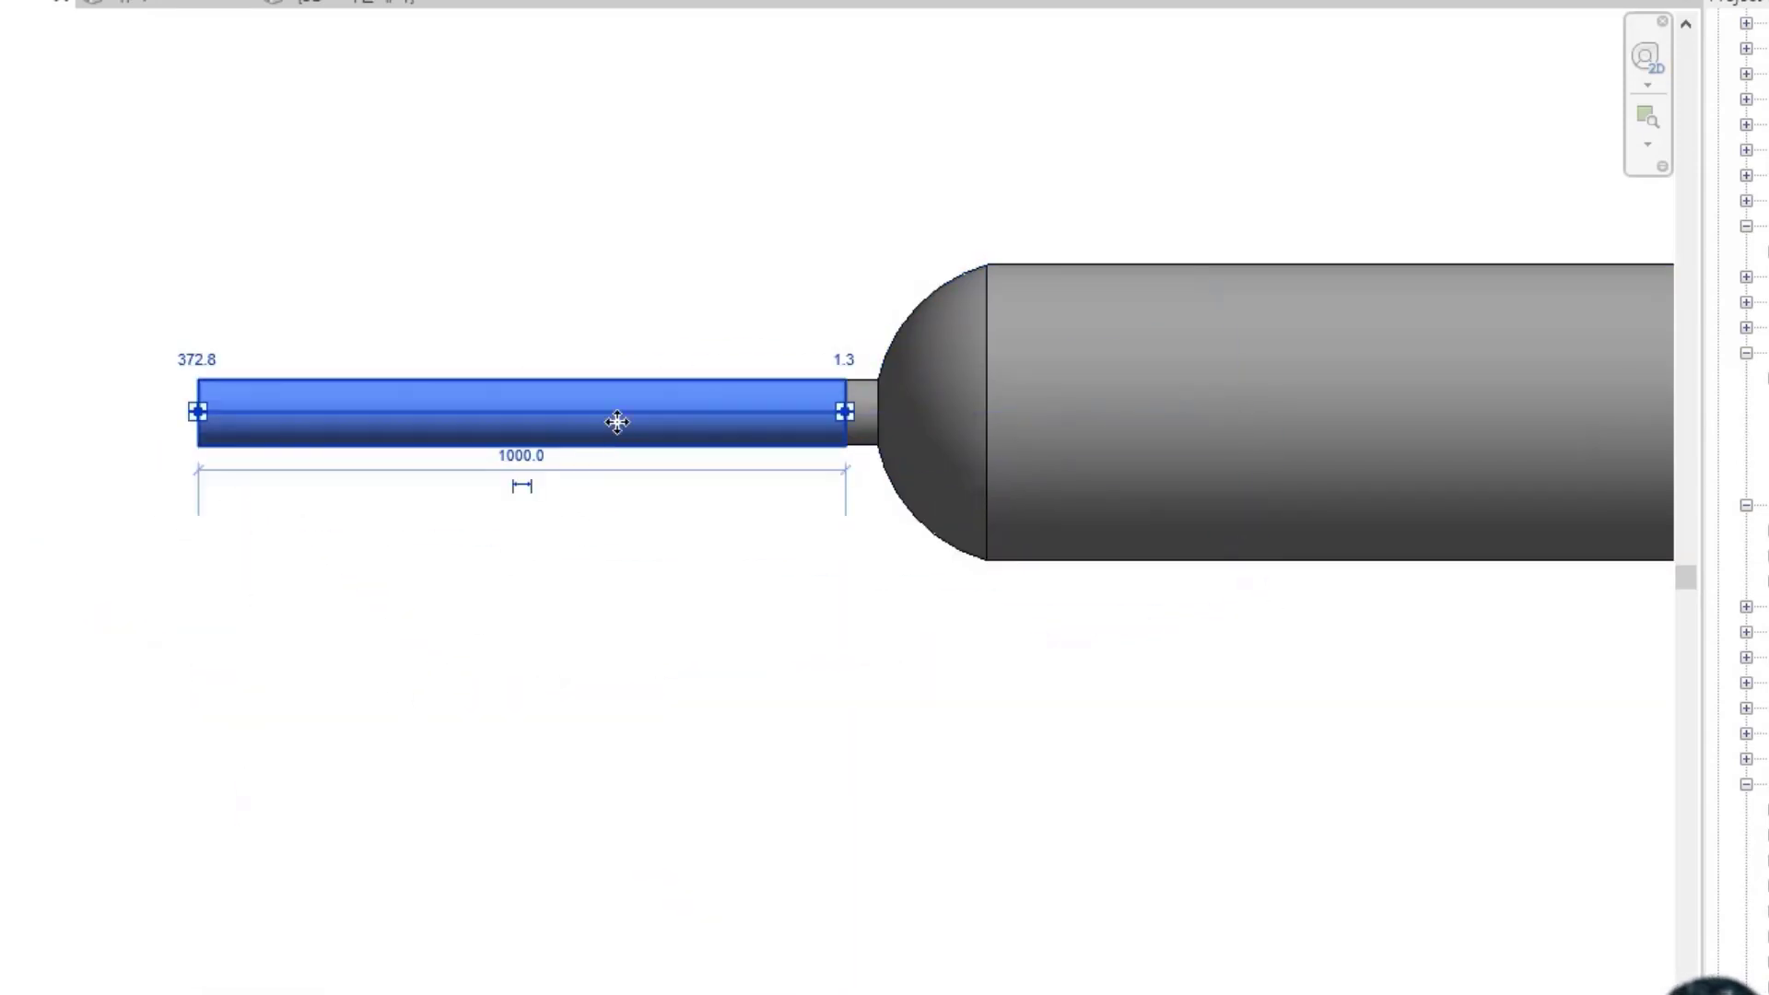
key(Delete)
- Set the tank's outlet connector size back to 50 mm and deselect the tank
click(850, 417)
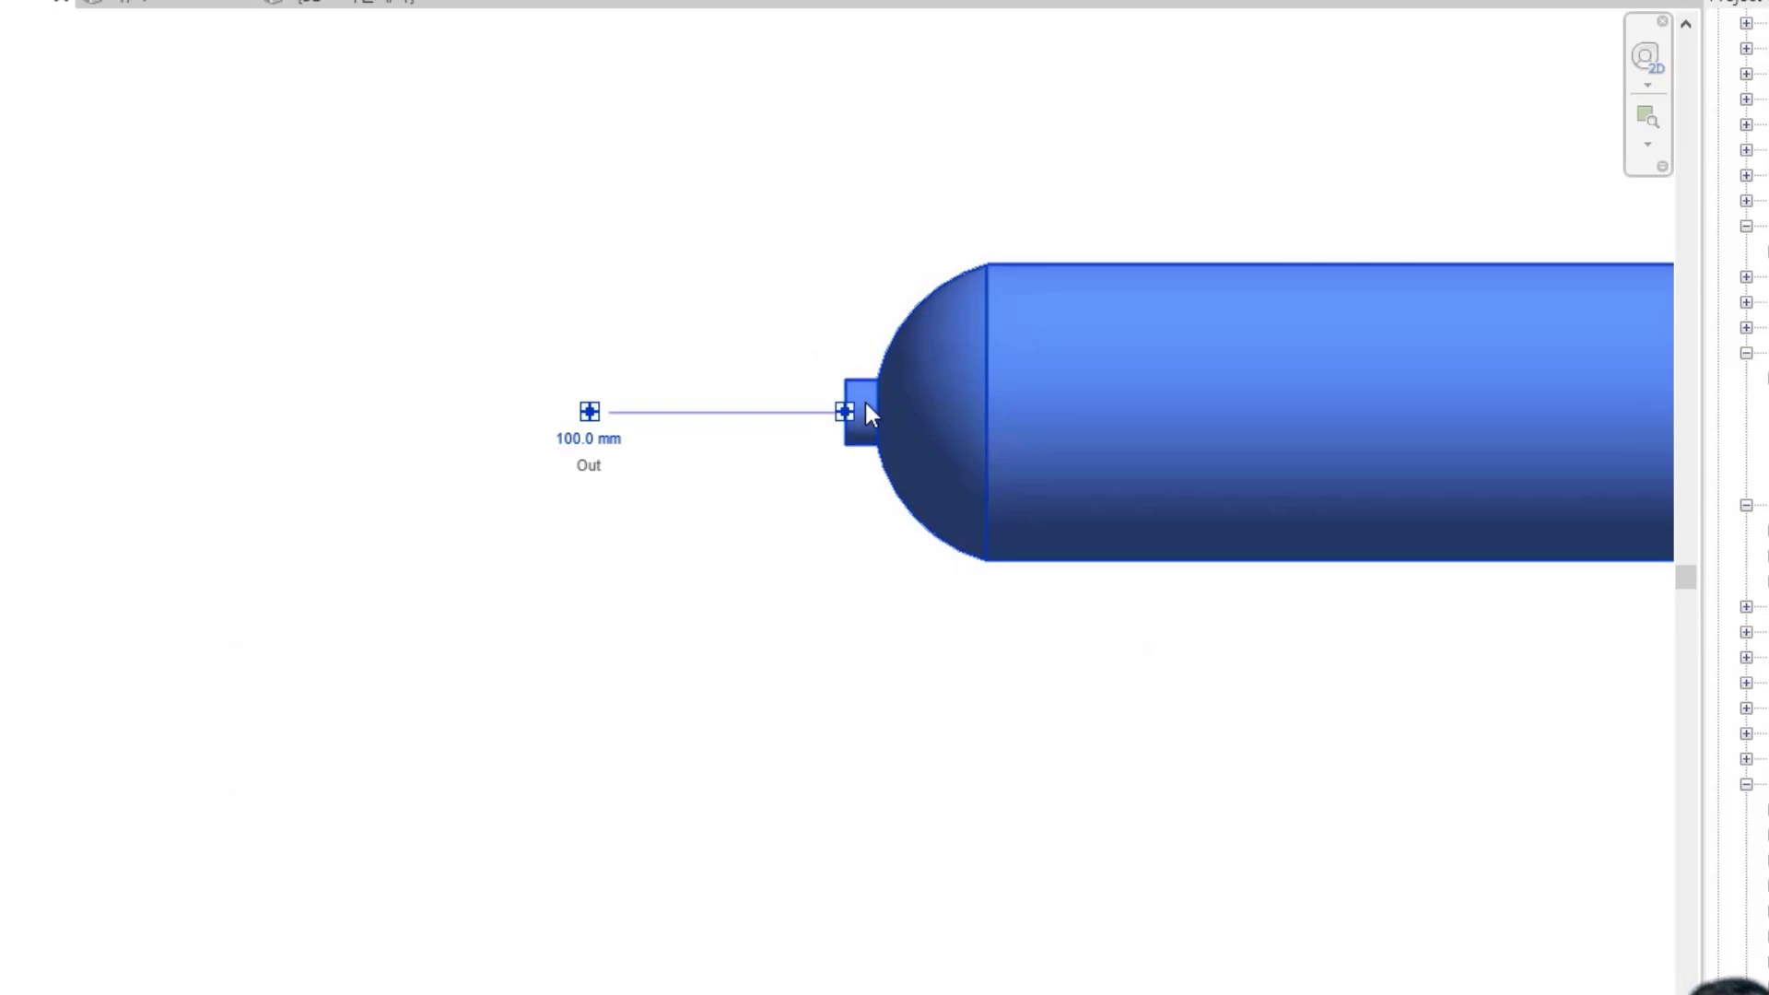
click(588, 448)
text(50)
key(Return)
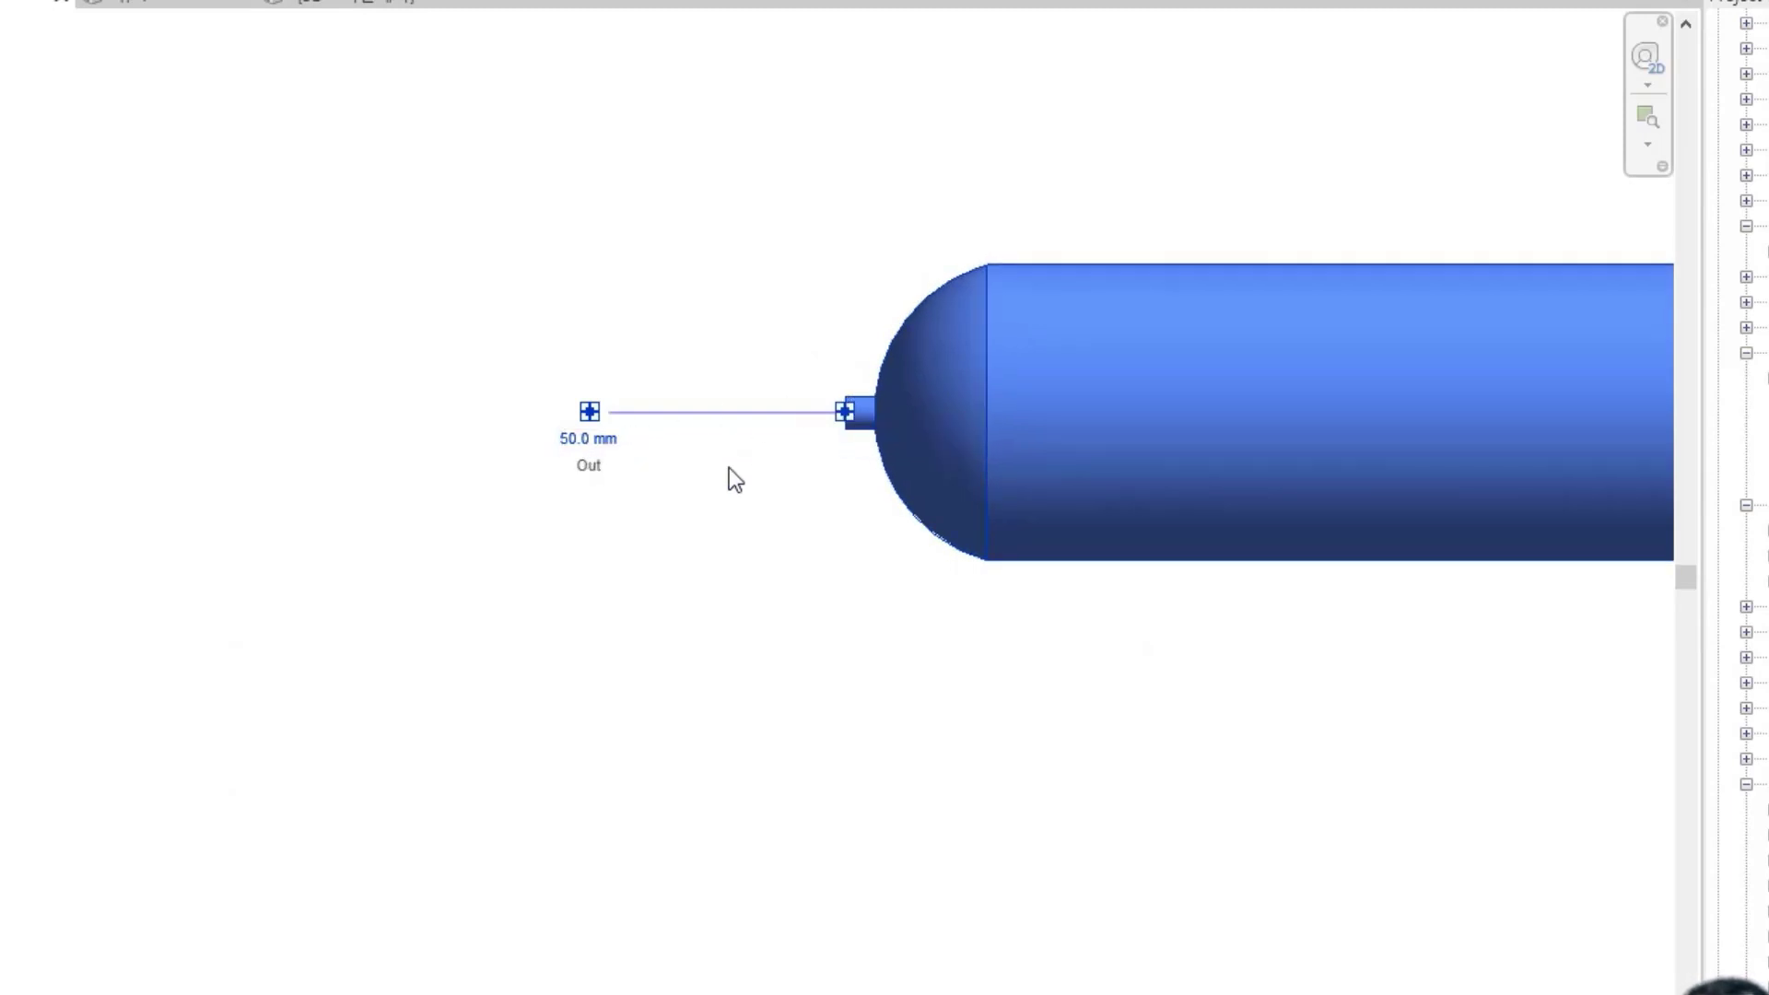
key(Escape)
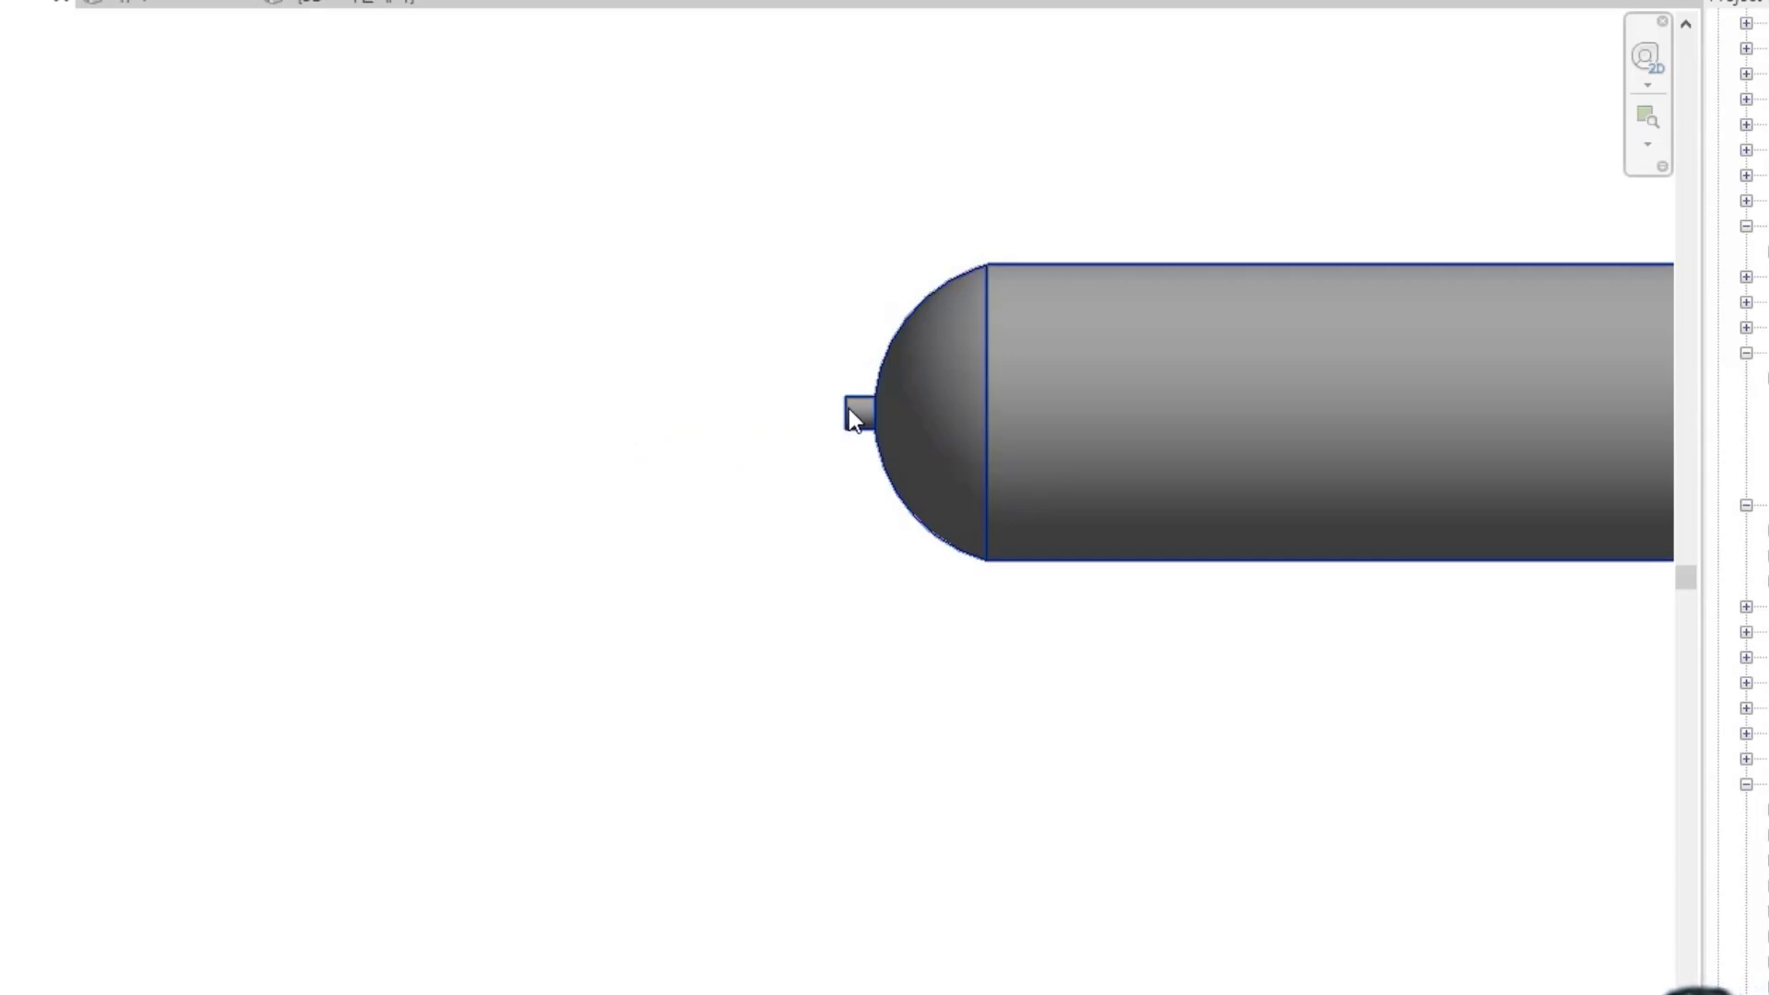
scroll(772, 624, down, 2)
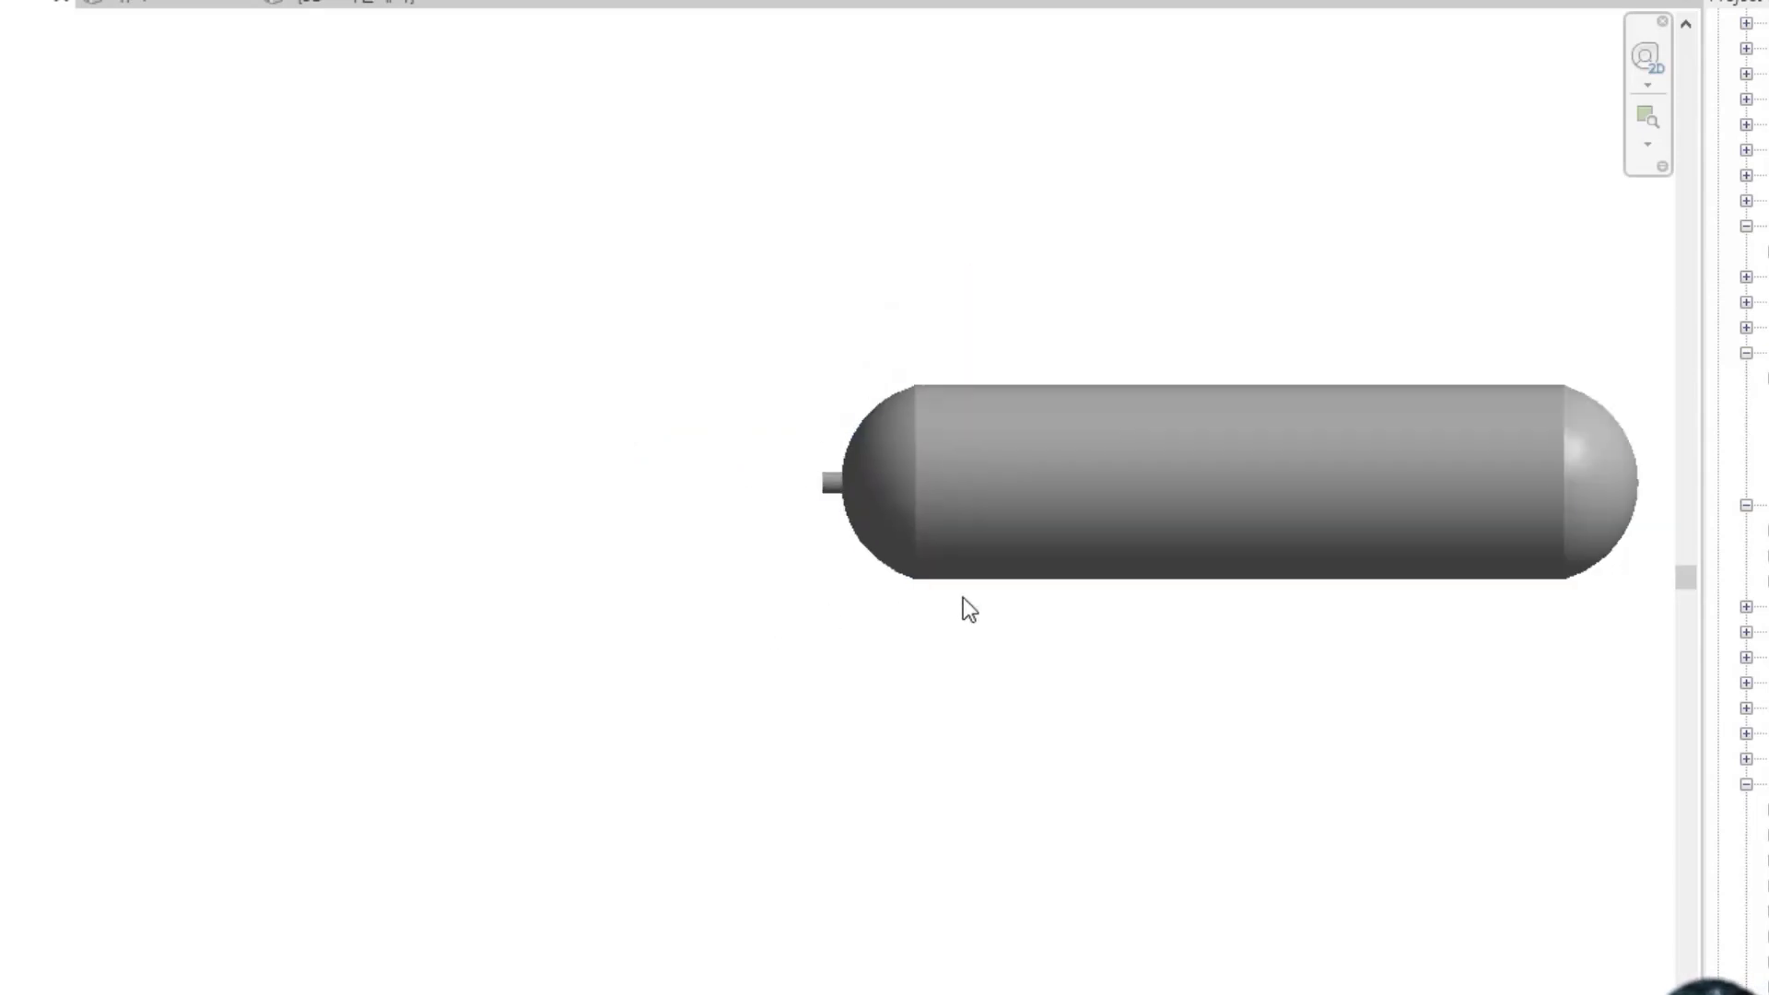
- Open the horizontal expansion tank's family for editing and bring its outlet nozzle into view in 3D
click(987, 499)
double_click(944, 503)
middle_drag(387, 513, 861, 617)
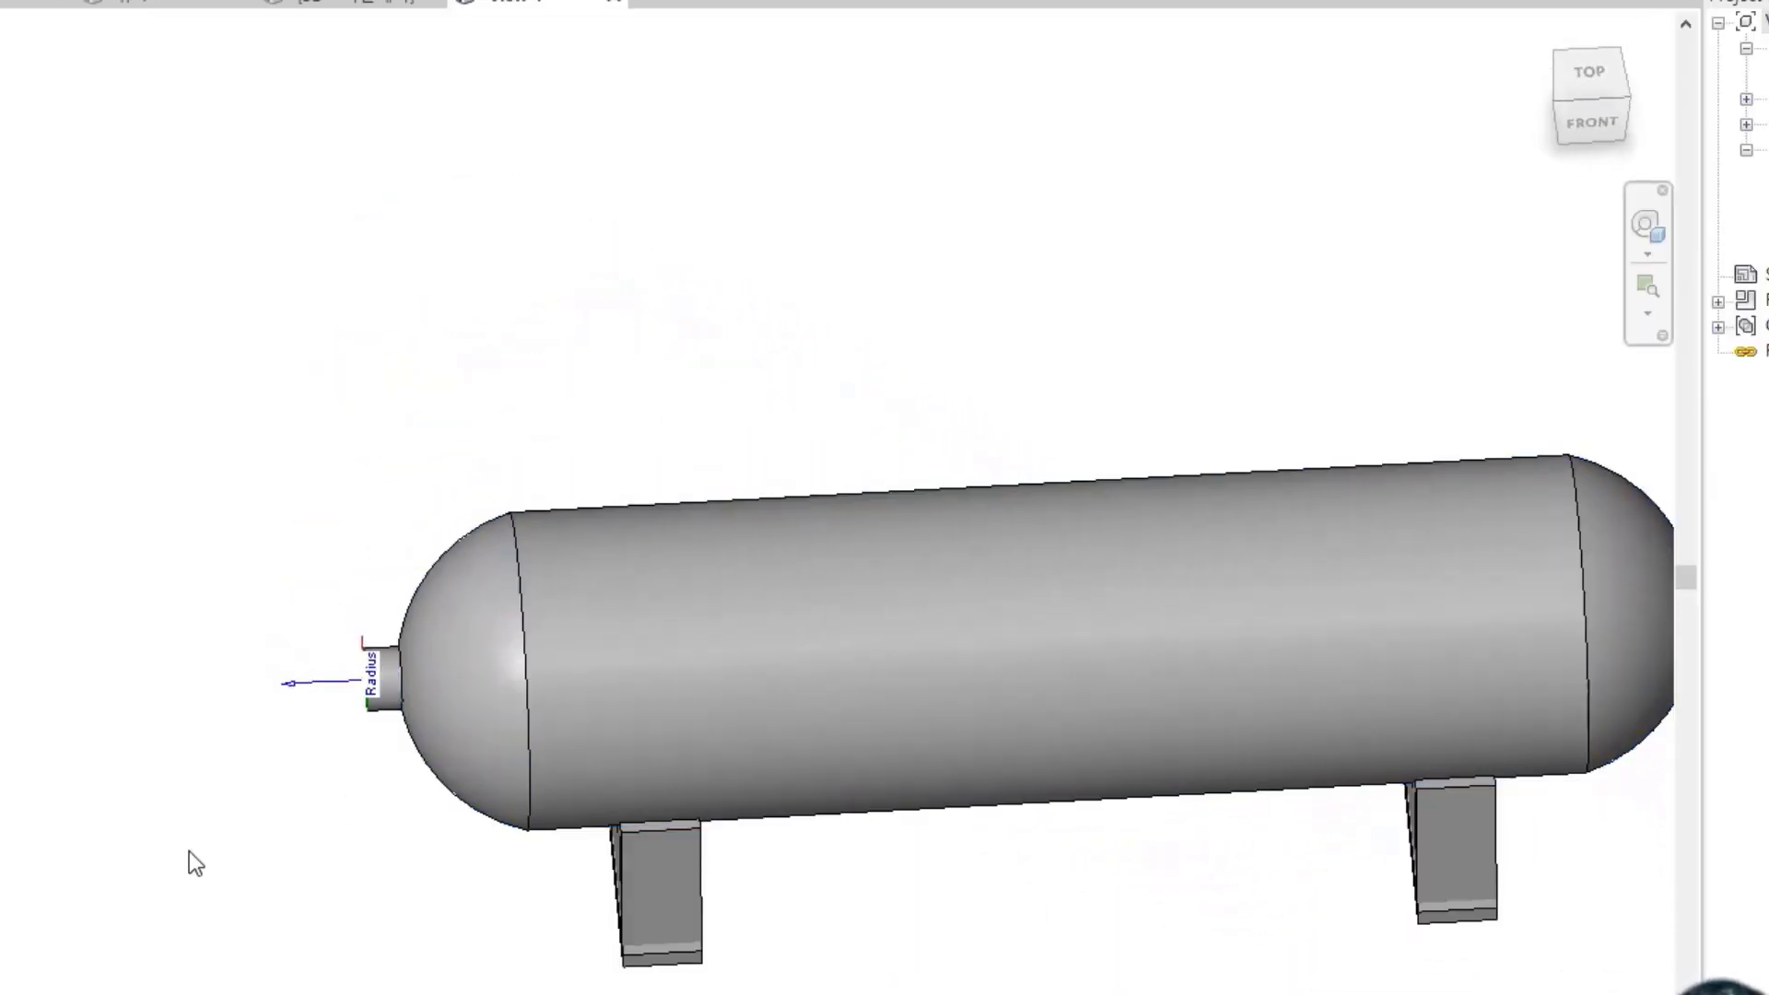
scroll(190, 850, up, 3)
- Select the outlet pipe connector and check which family parameter its radius is associated with
click(488, 533)
shift+middle_drag(518, 588, 736, 502)
scroll(521, 355, up, 3)
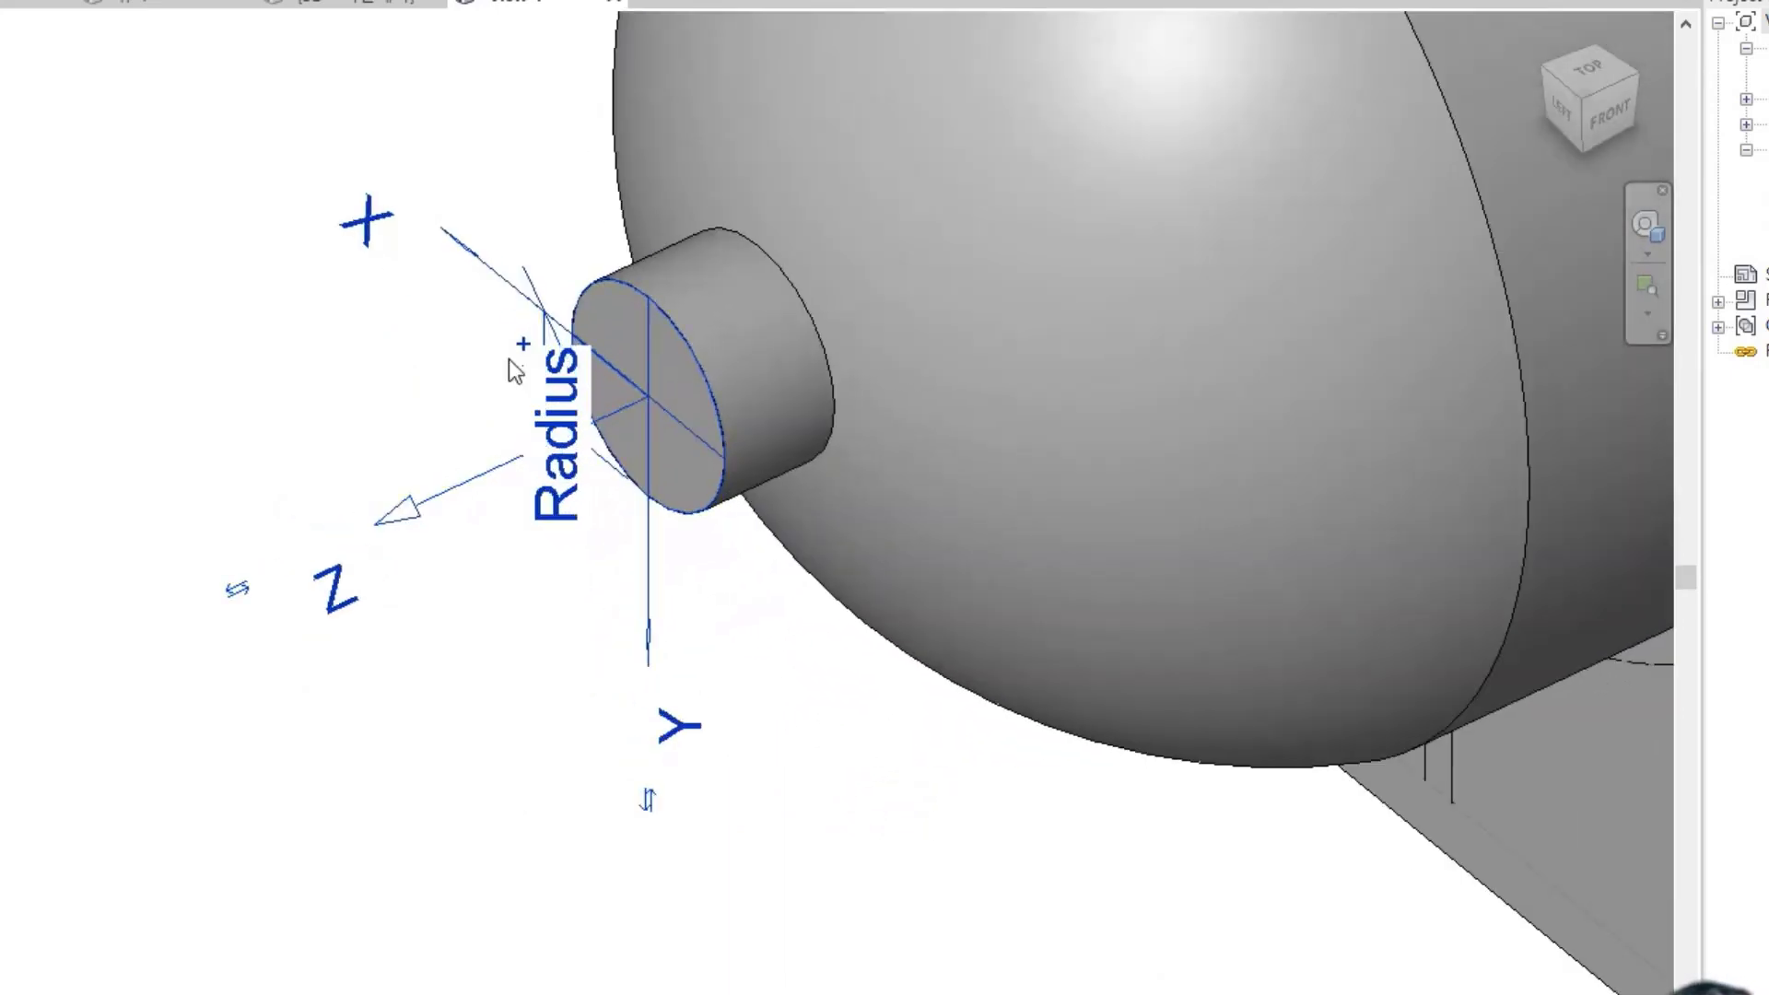
click(523, 349)
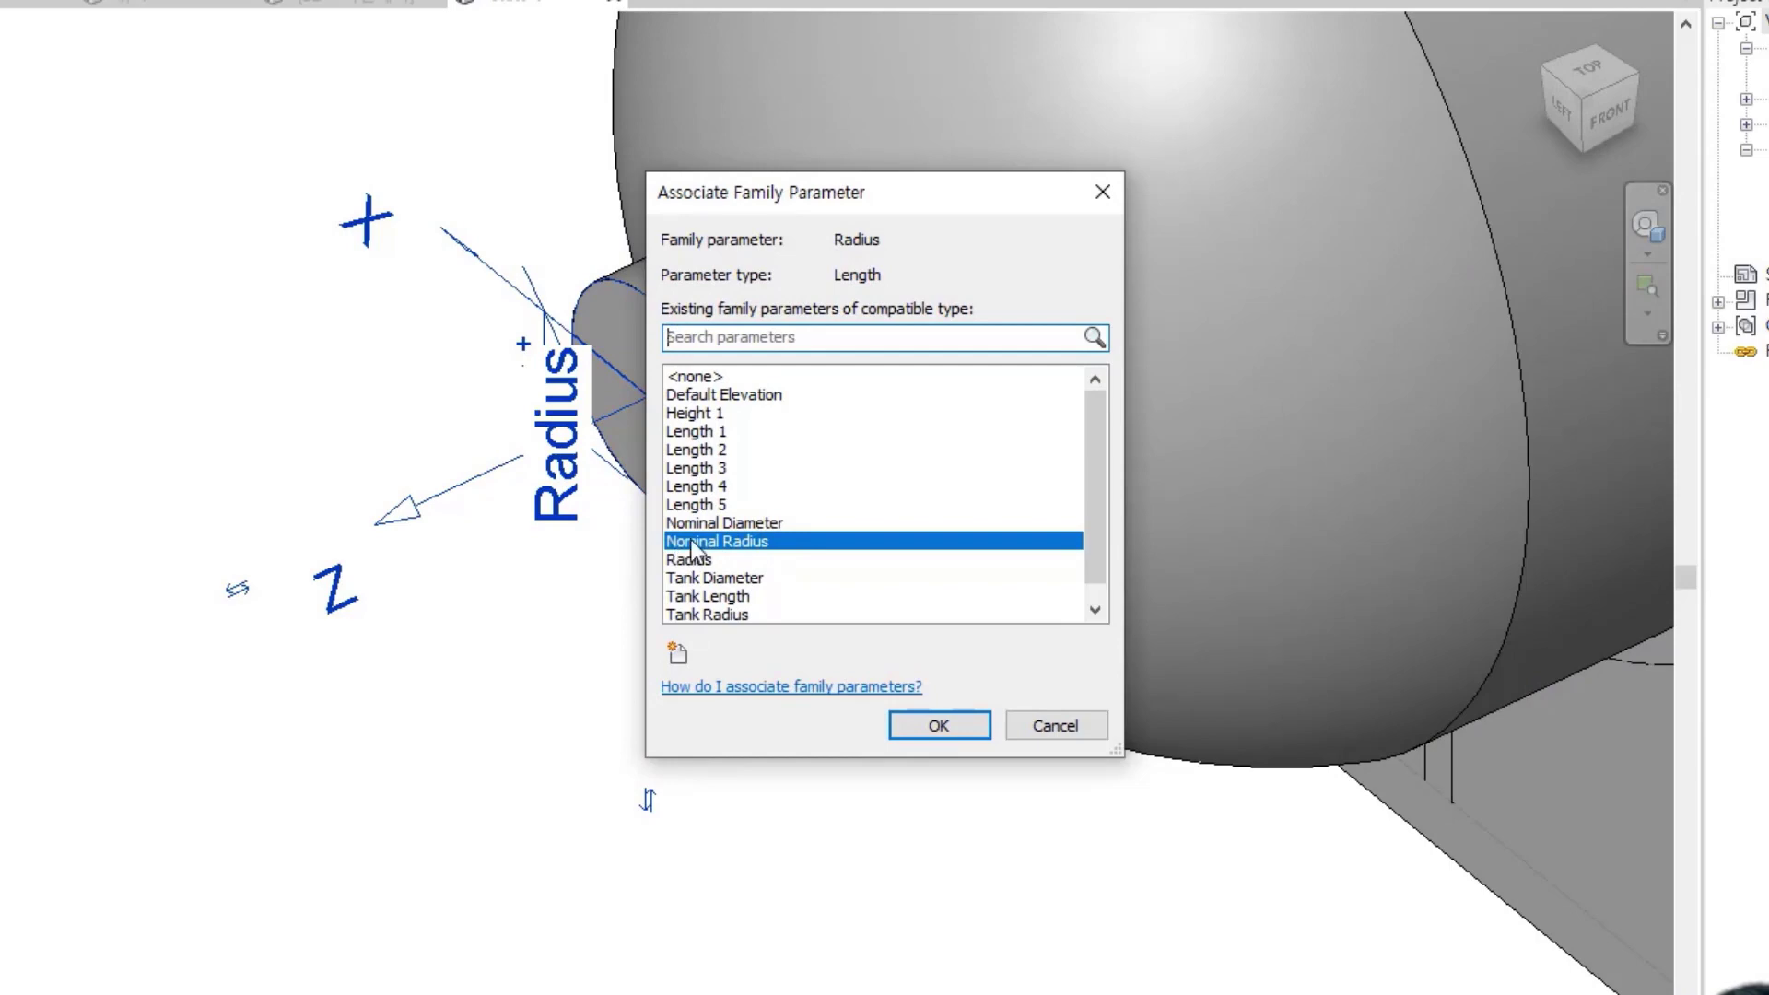
key(Escape)
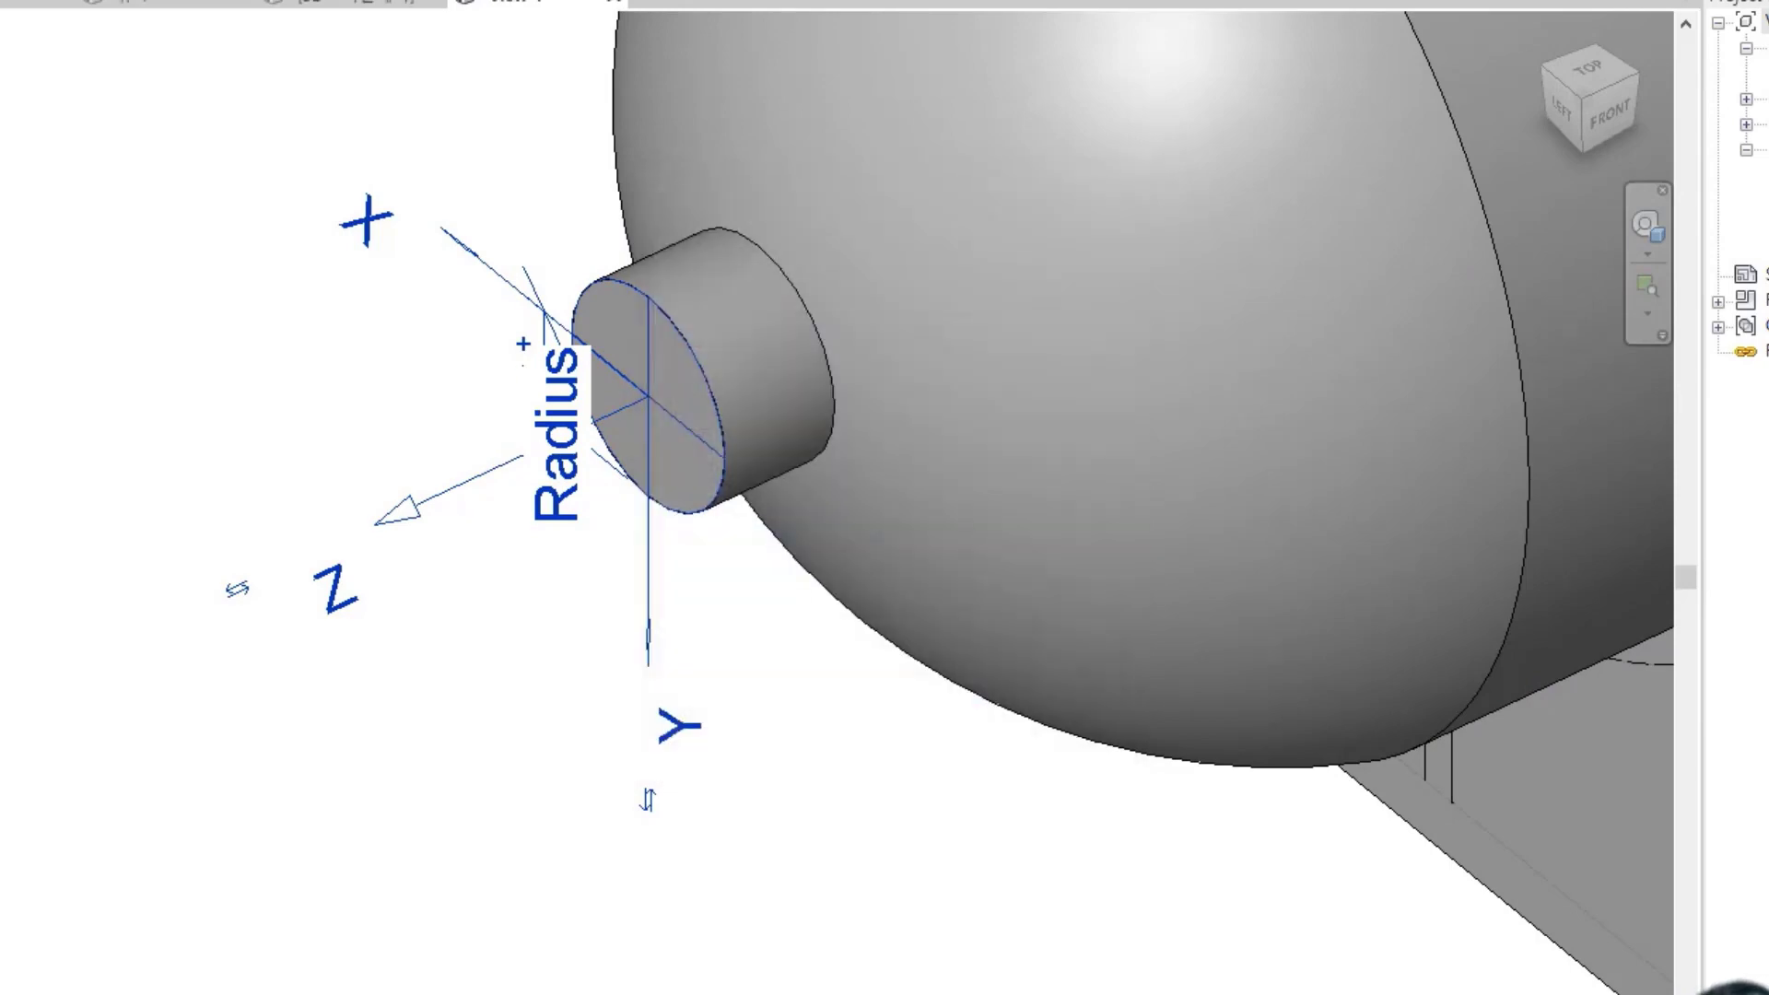
- Examine the Nominal Radius and Nominal Diameter parameters and their formula in the family types, and deselect the connector
click(135, 120)
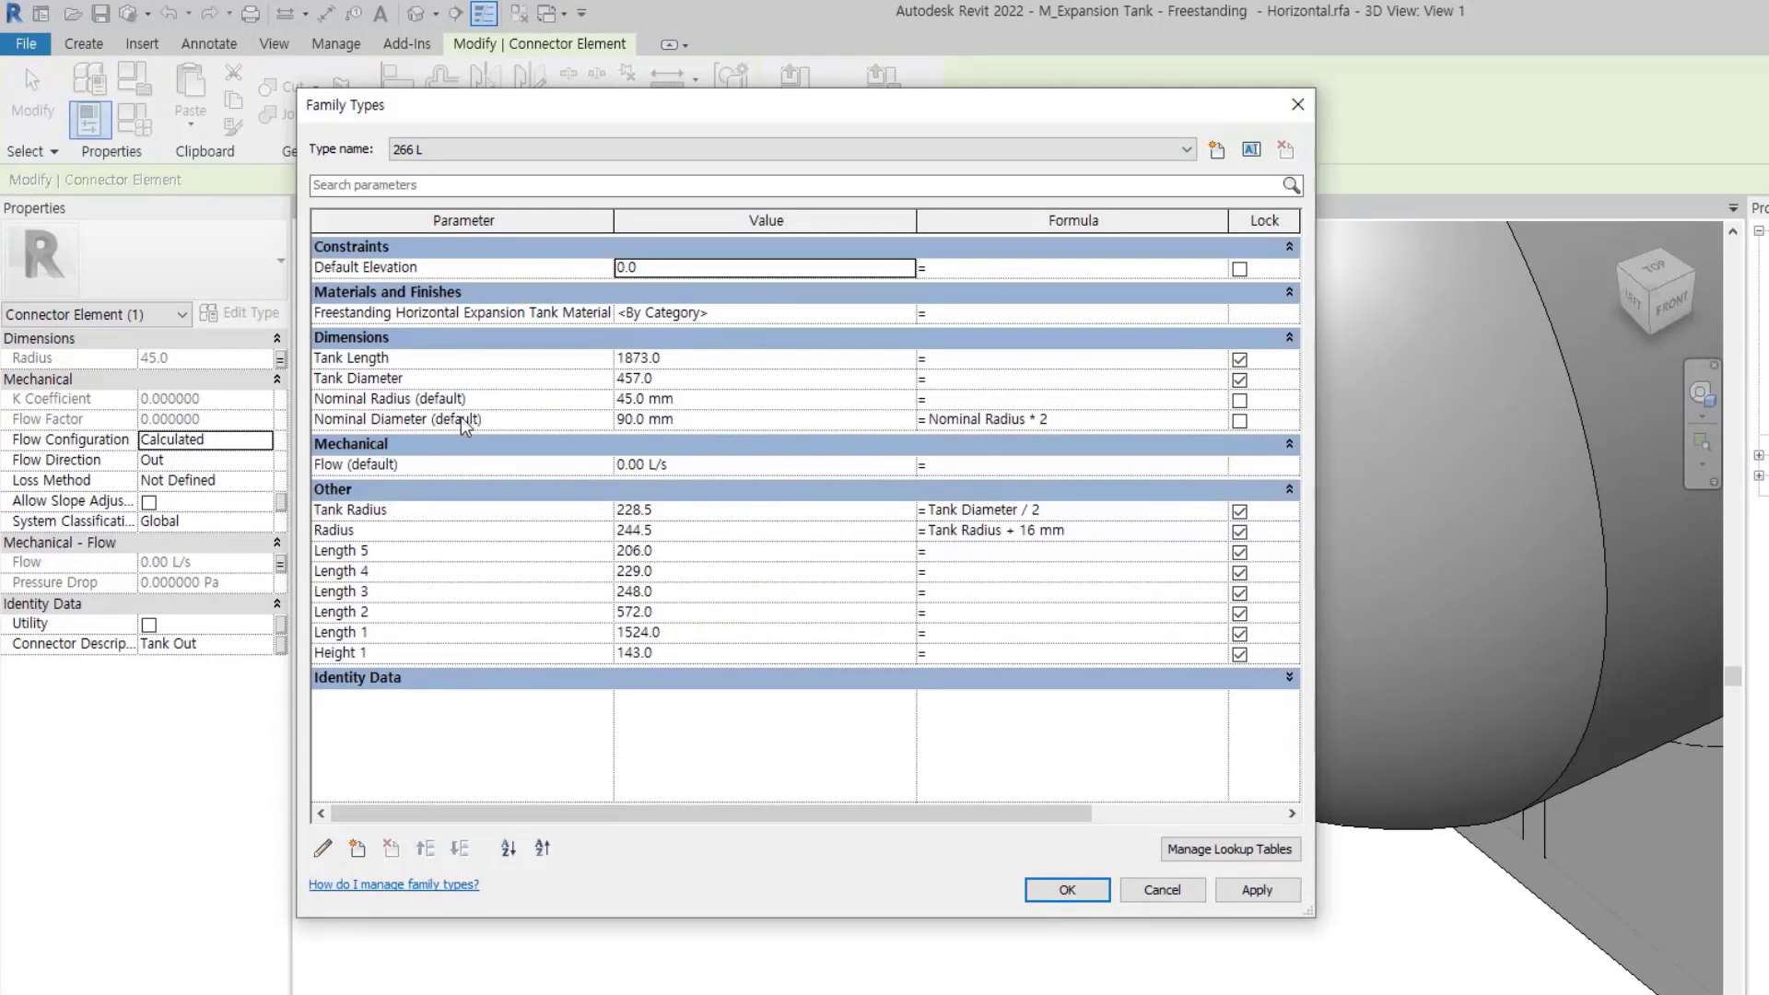
click(392, 420)
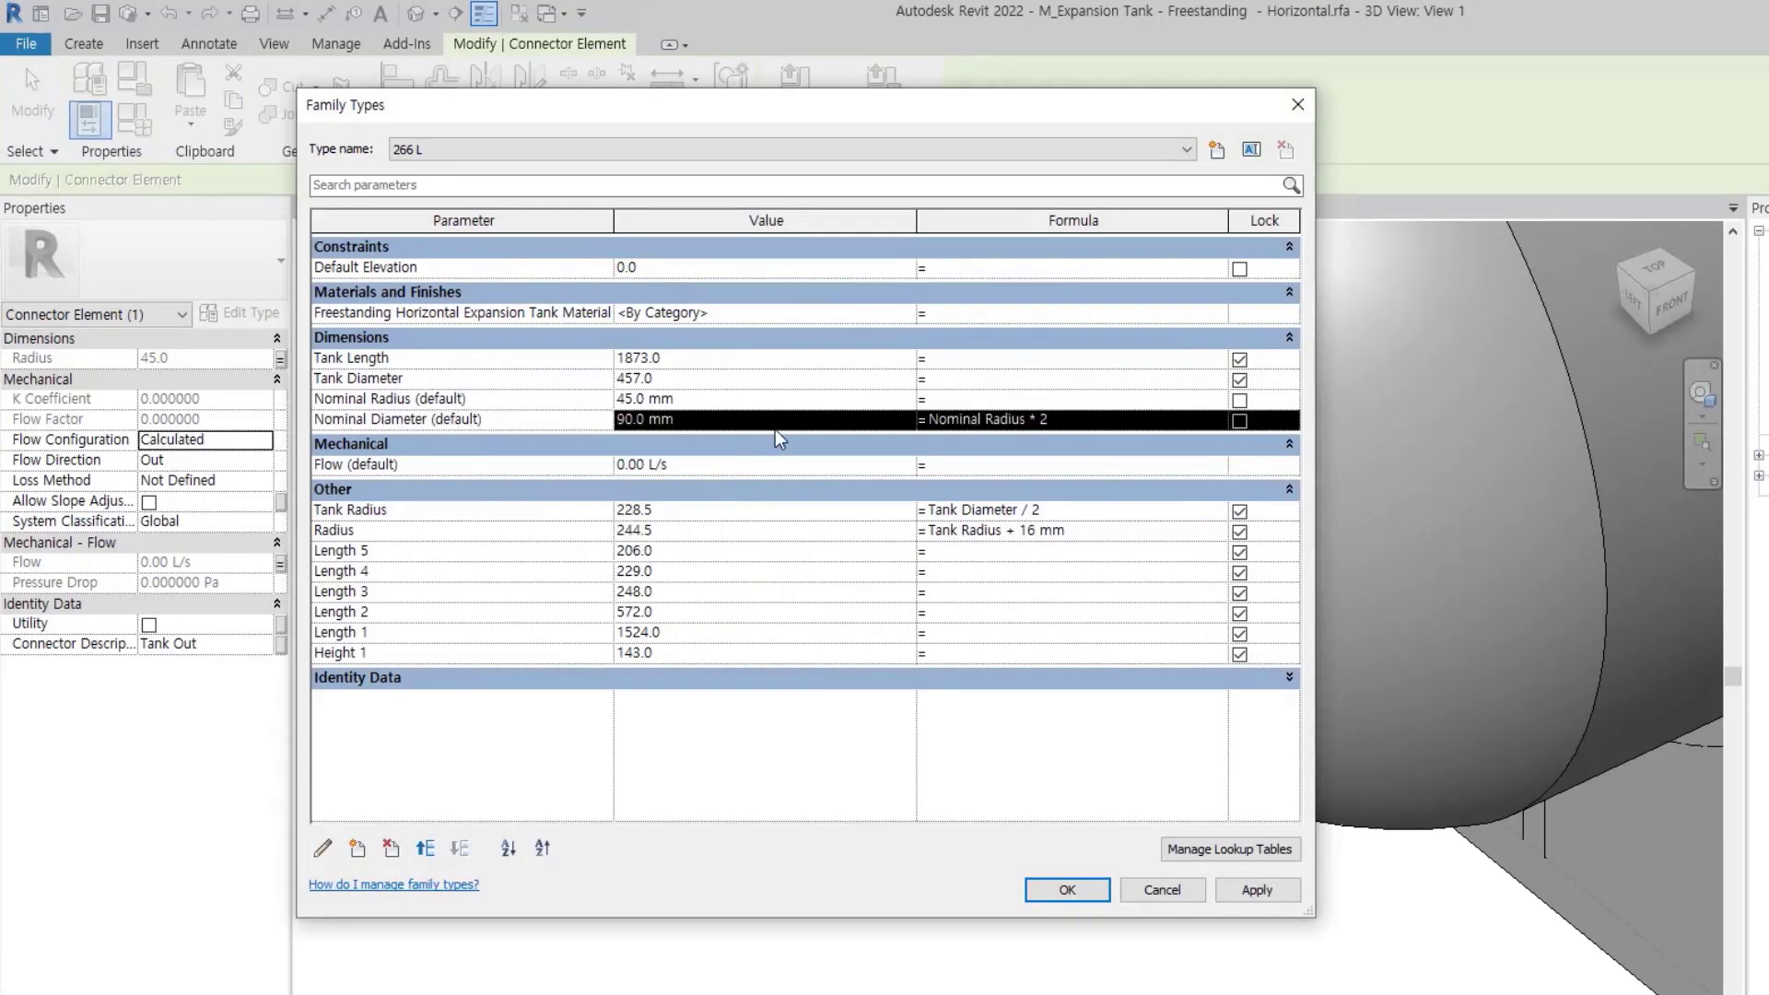
click(348, 416)
key(Escape)
key(Escape)
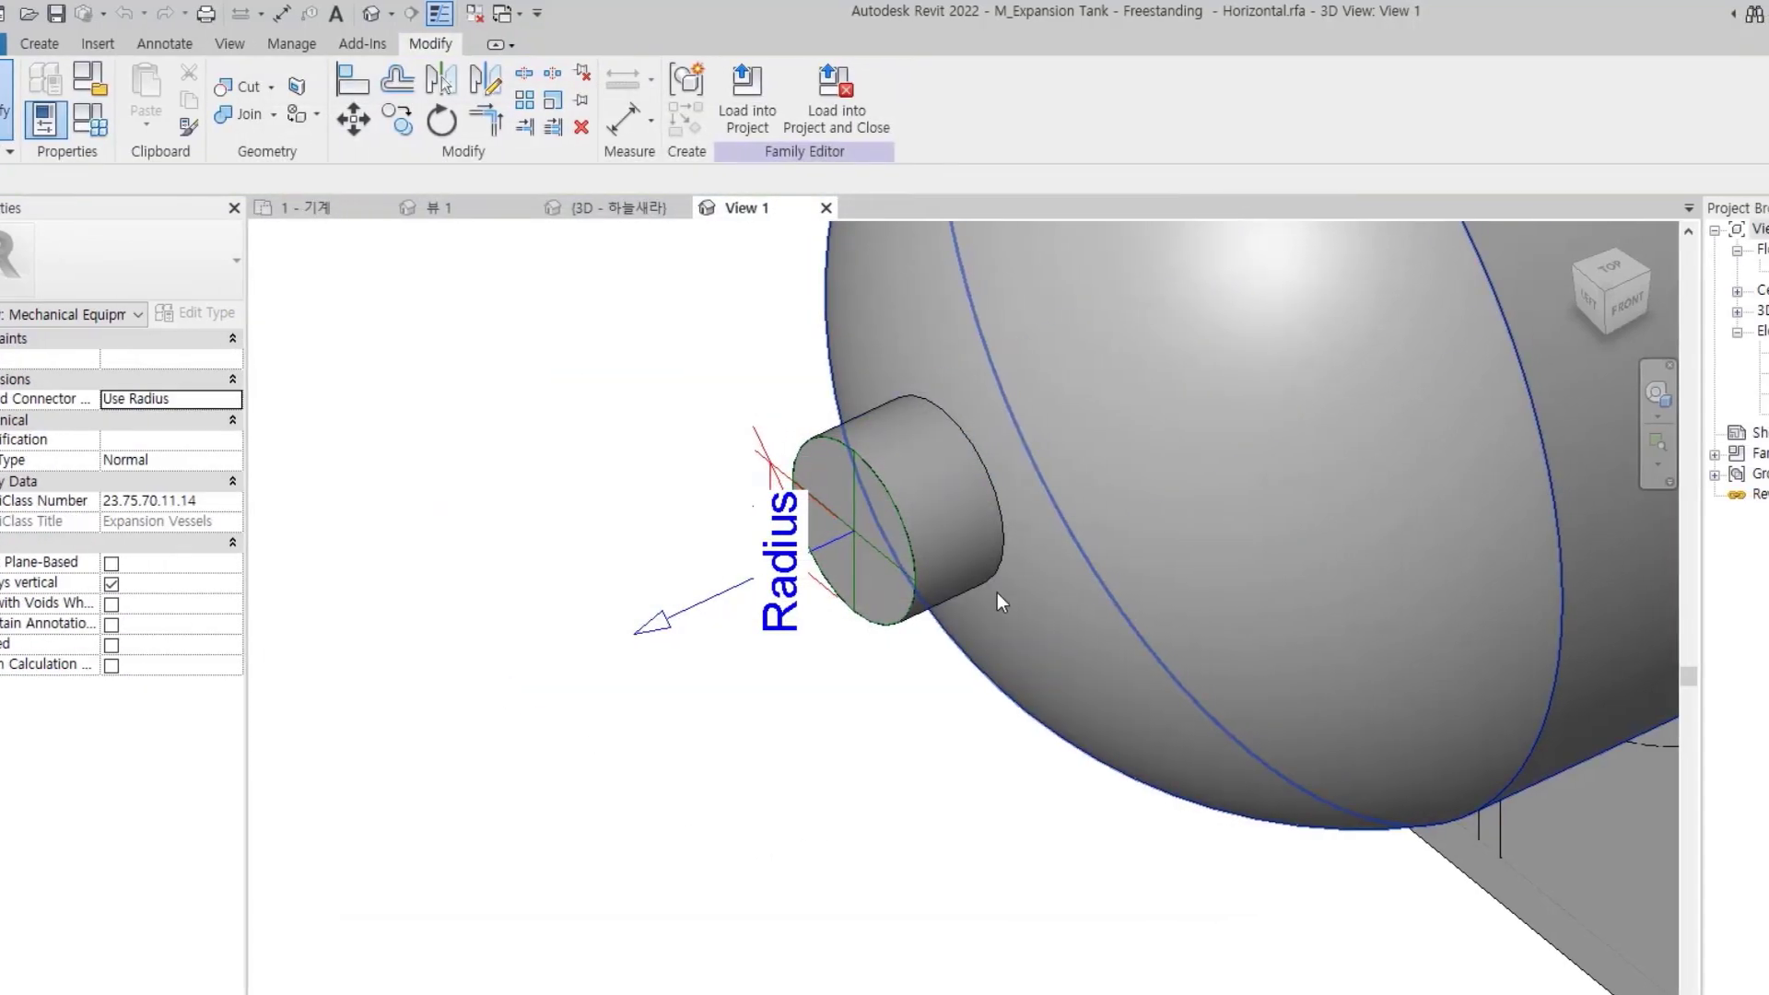
- Open the family's Left elevation and temporarily hide the outlet pipe connector
scroll(1086, 740, down, 3)
double_click(1427, 391)
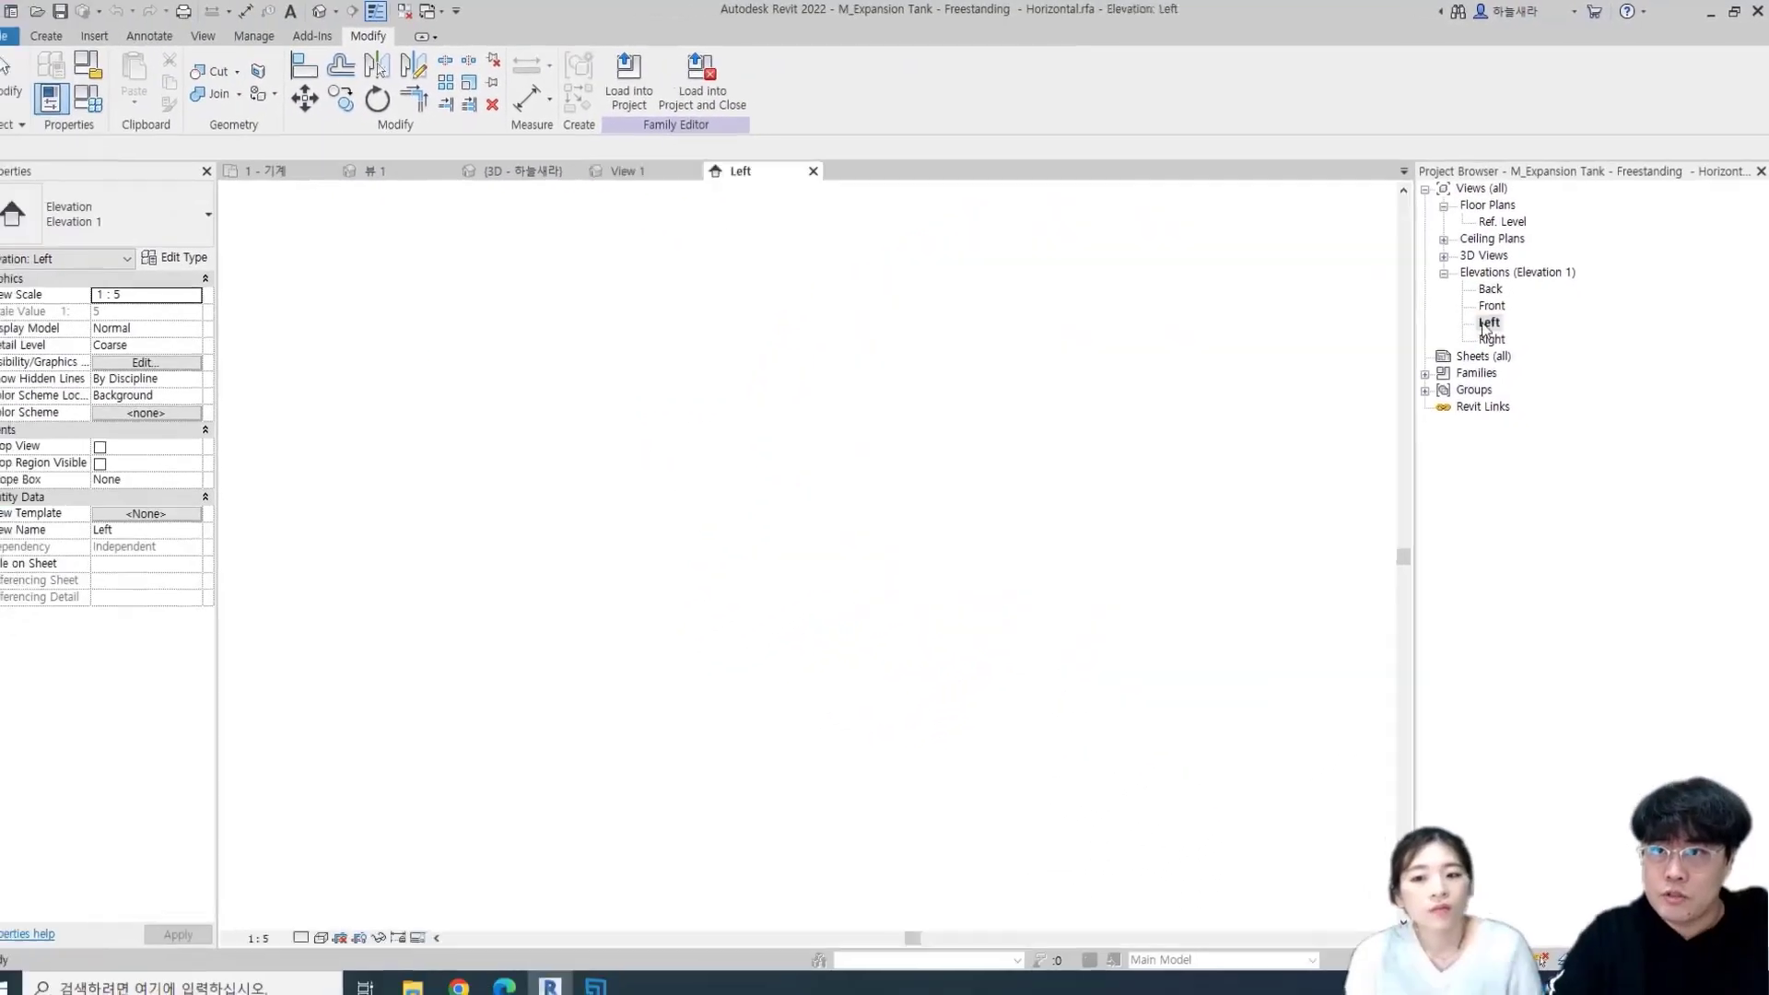
scroll(798, 444, up, 5)
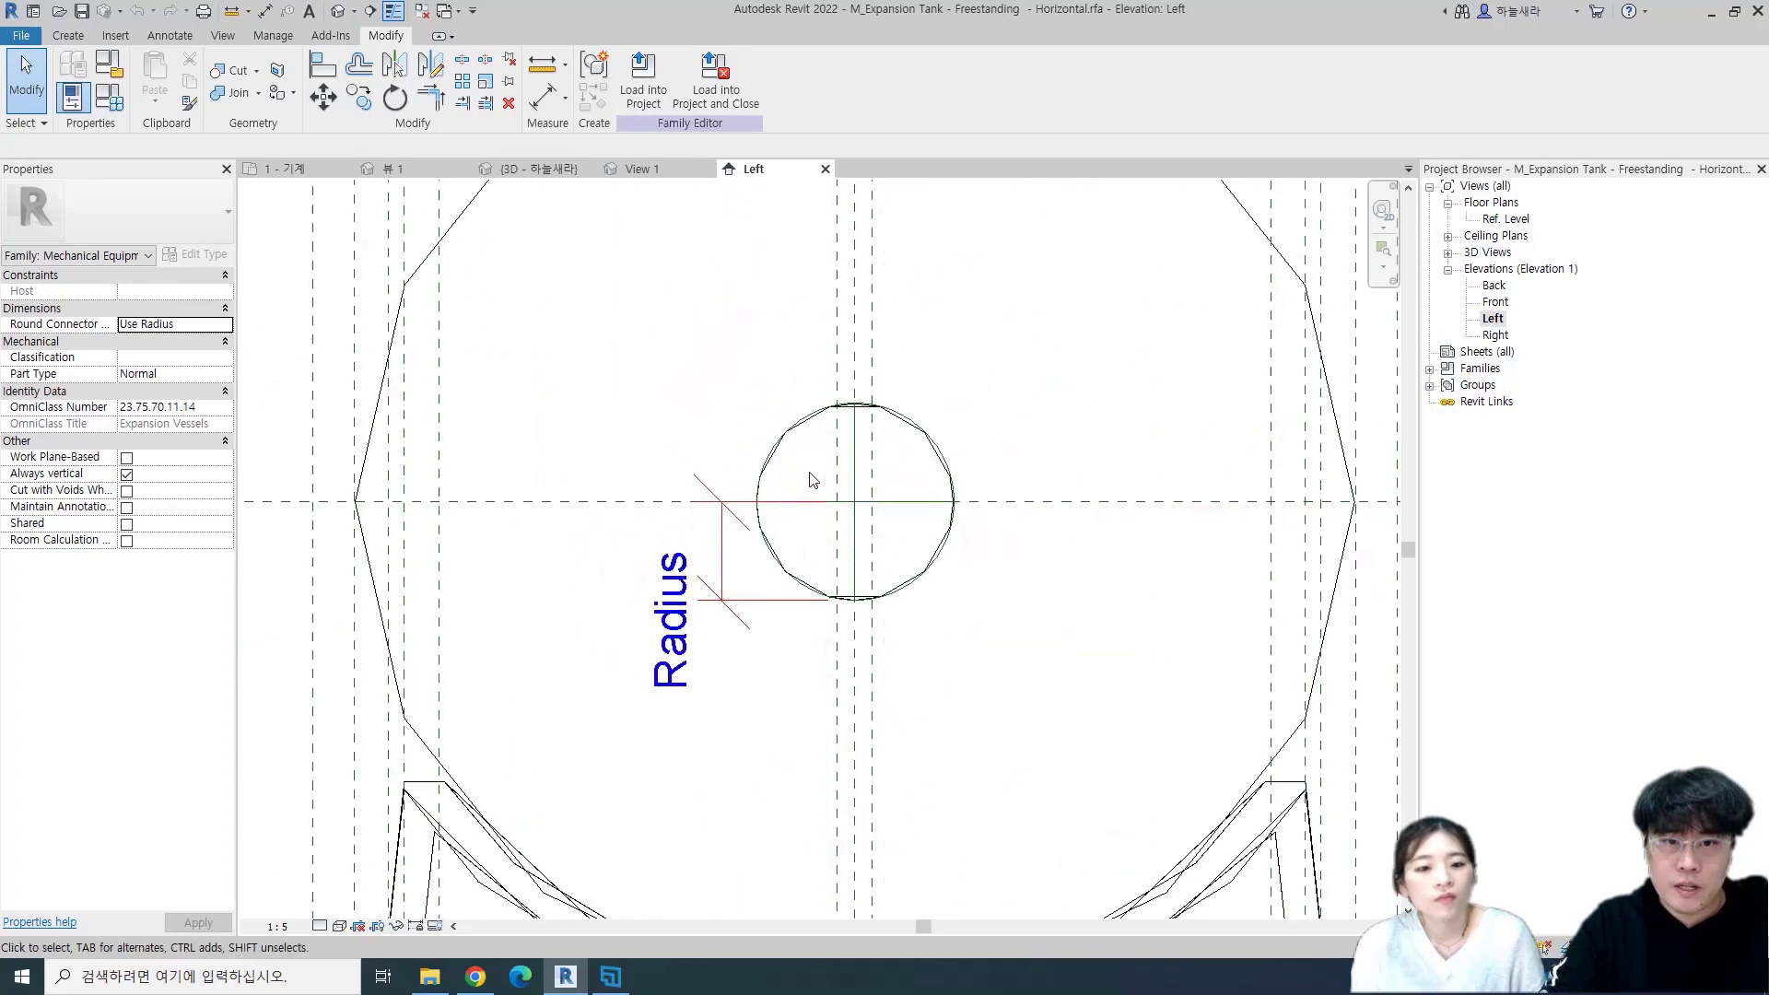
click(811, 466)
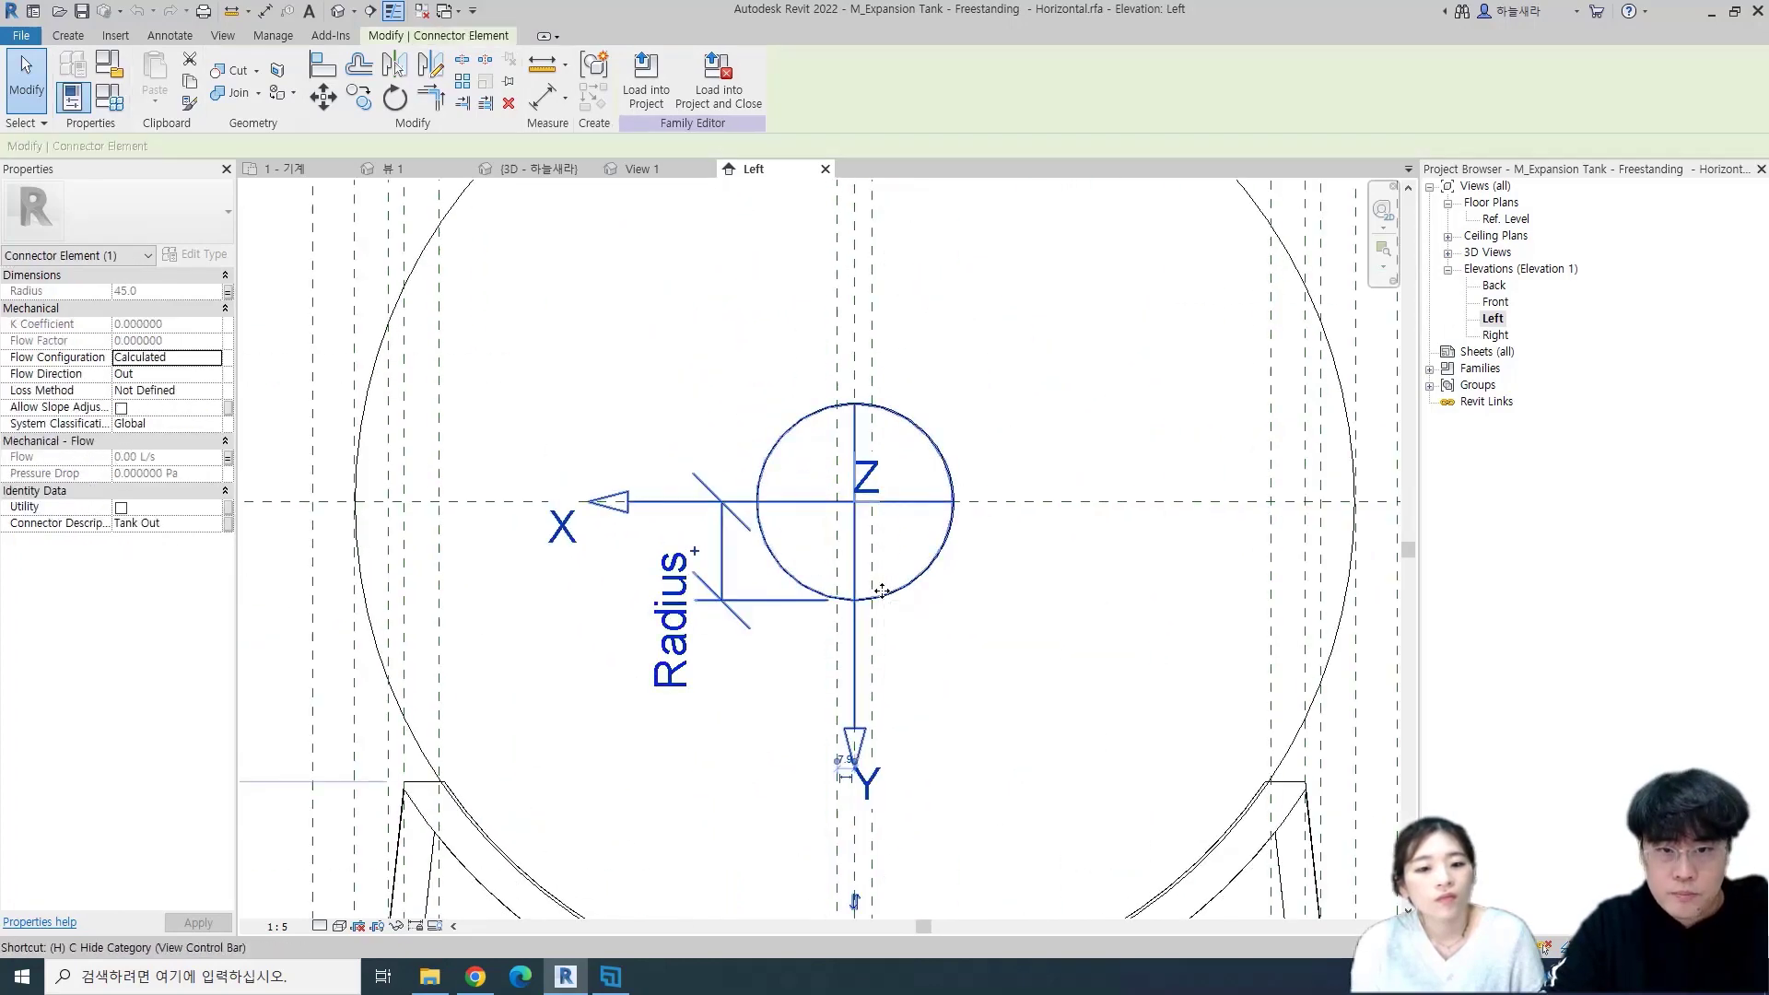
key(h)
key(h)
- Open the outlet nozzle extrusion's sketch and examine the circle's radius dimension and its alignment to the reference planes
click(779, 454)
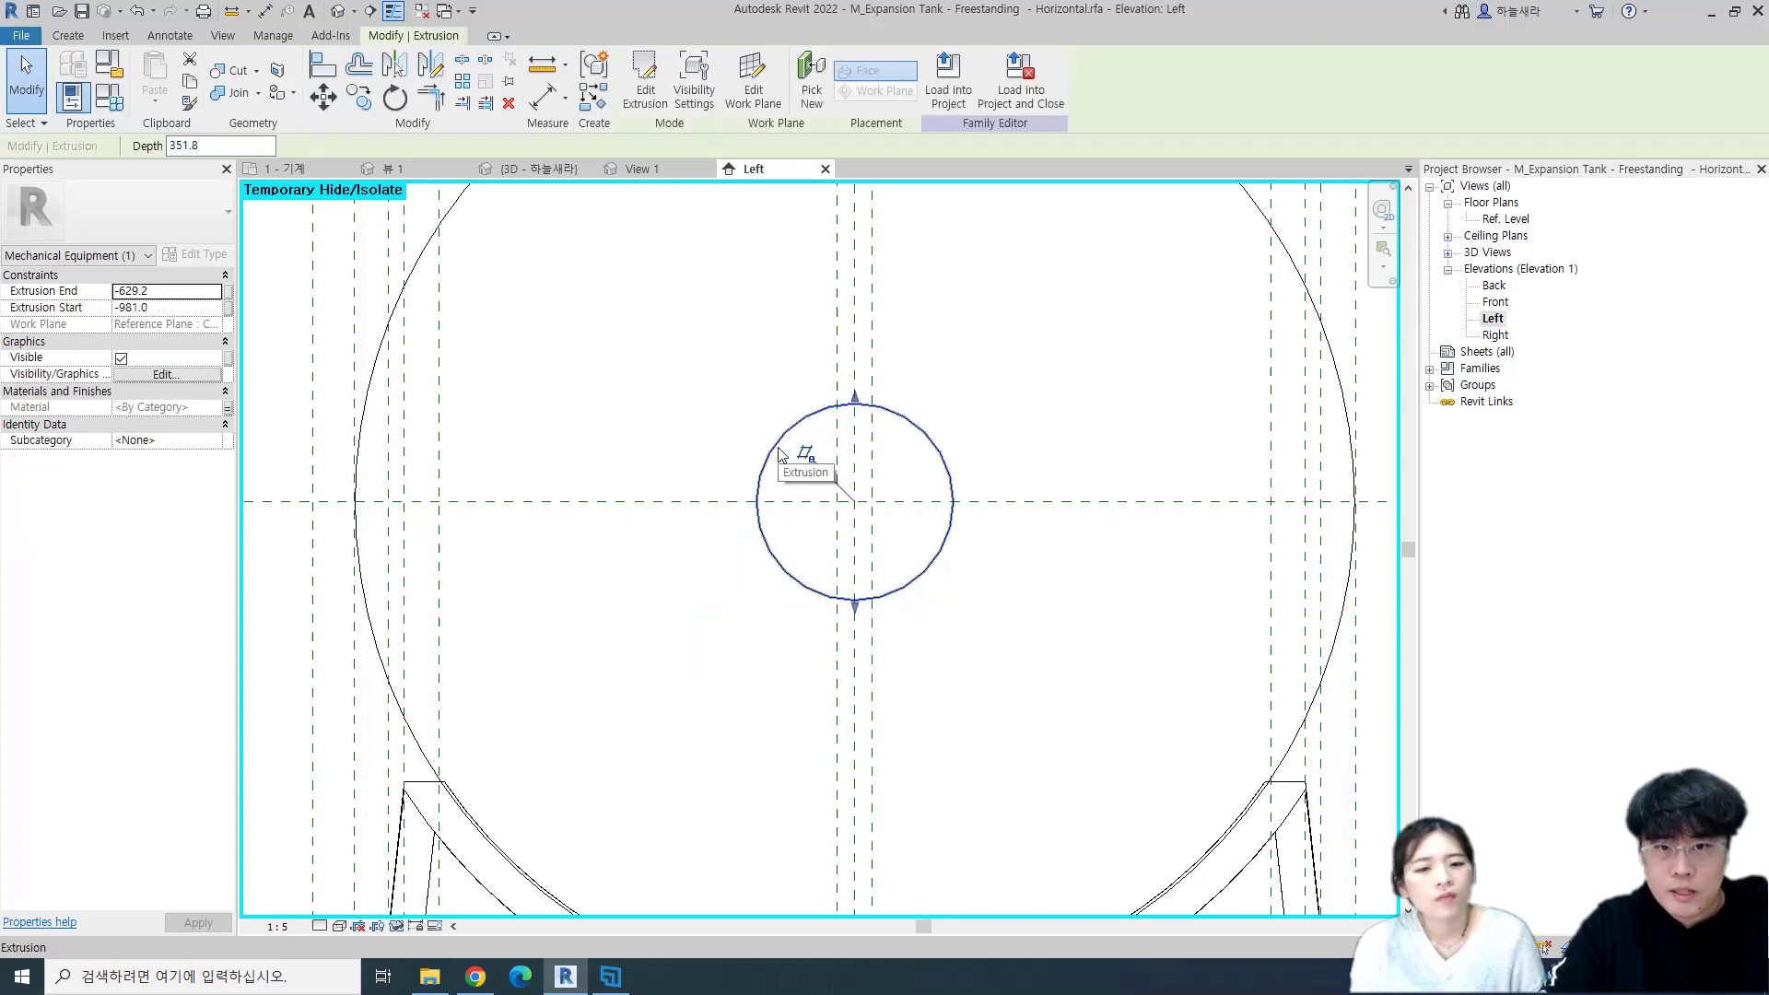
double_click(779, 456)
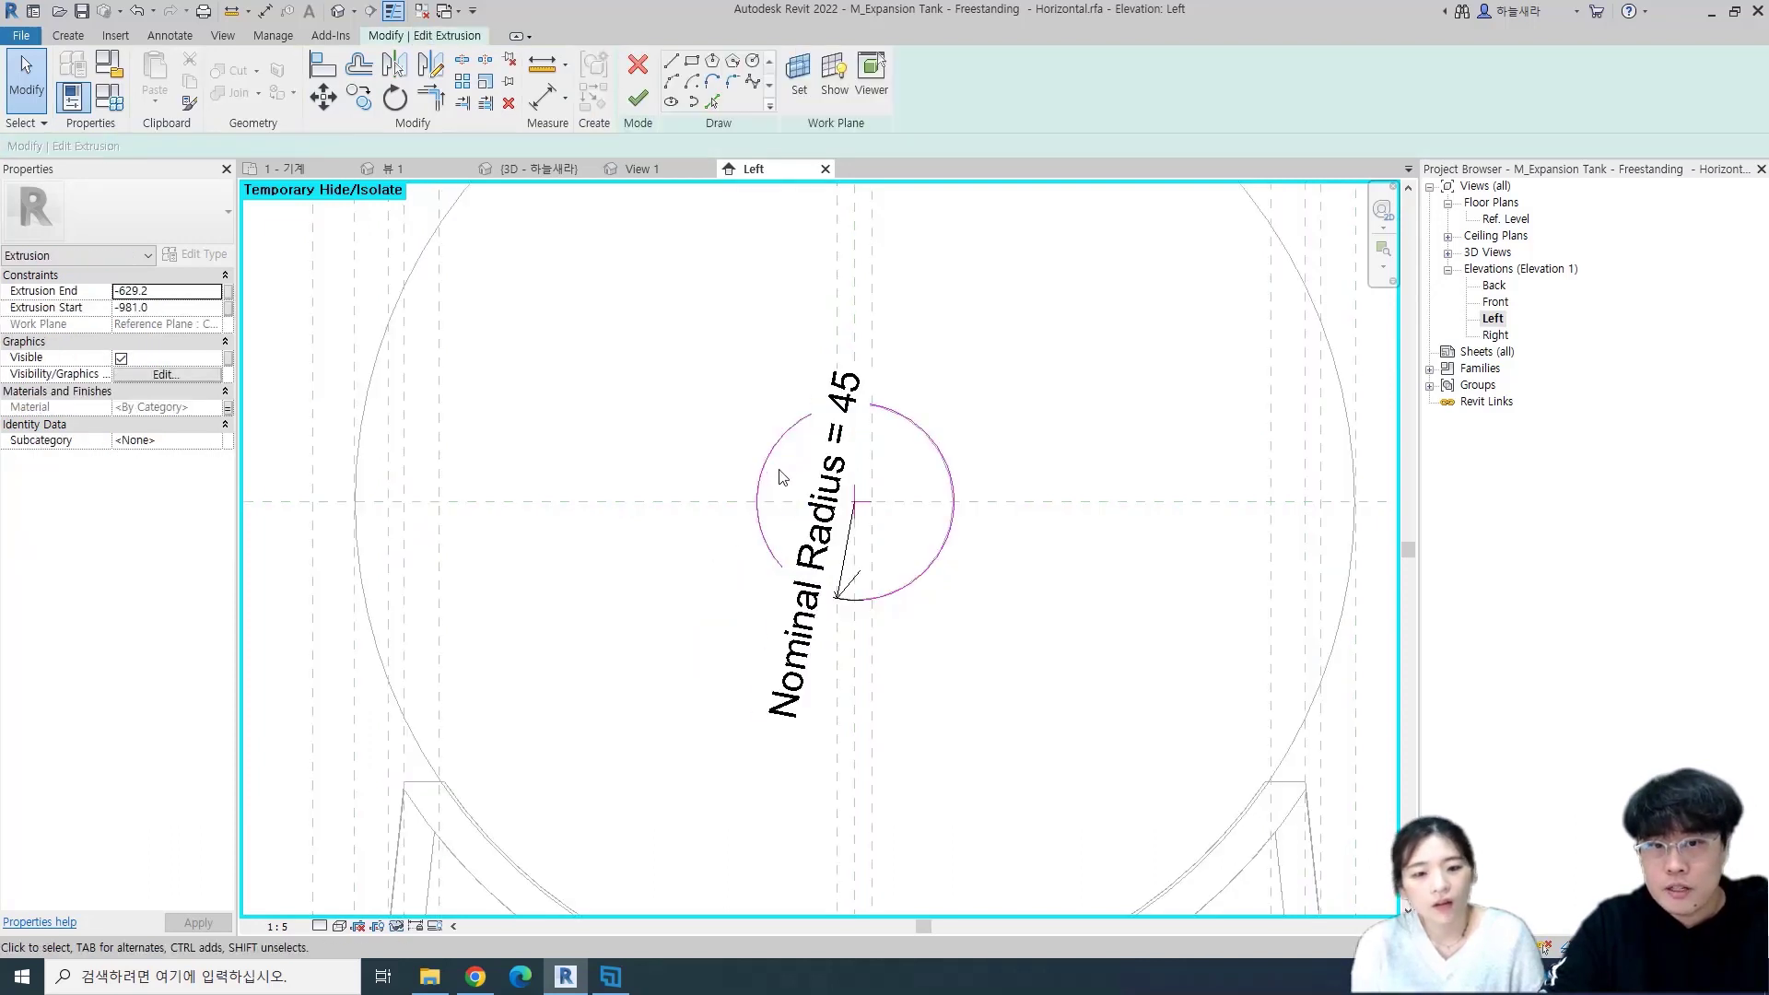
scroll(886, 556, down, 2)
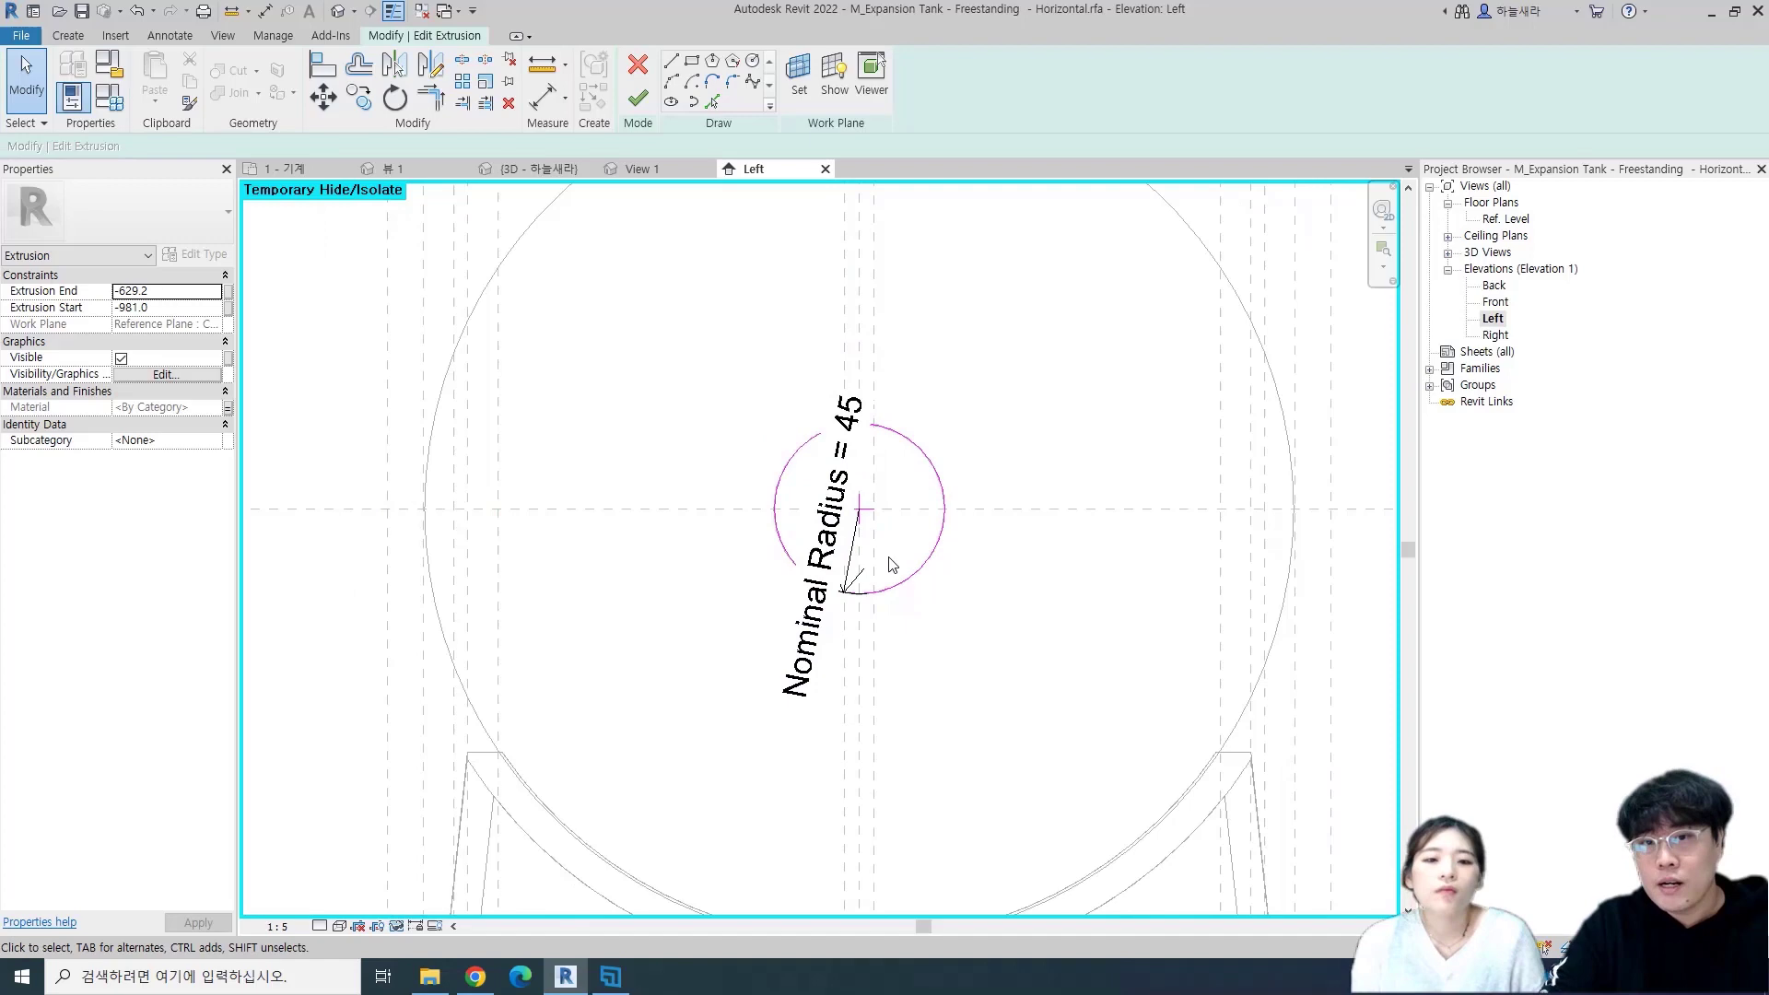
click(917, 558)
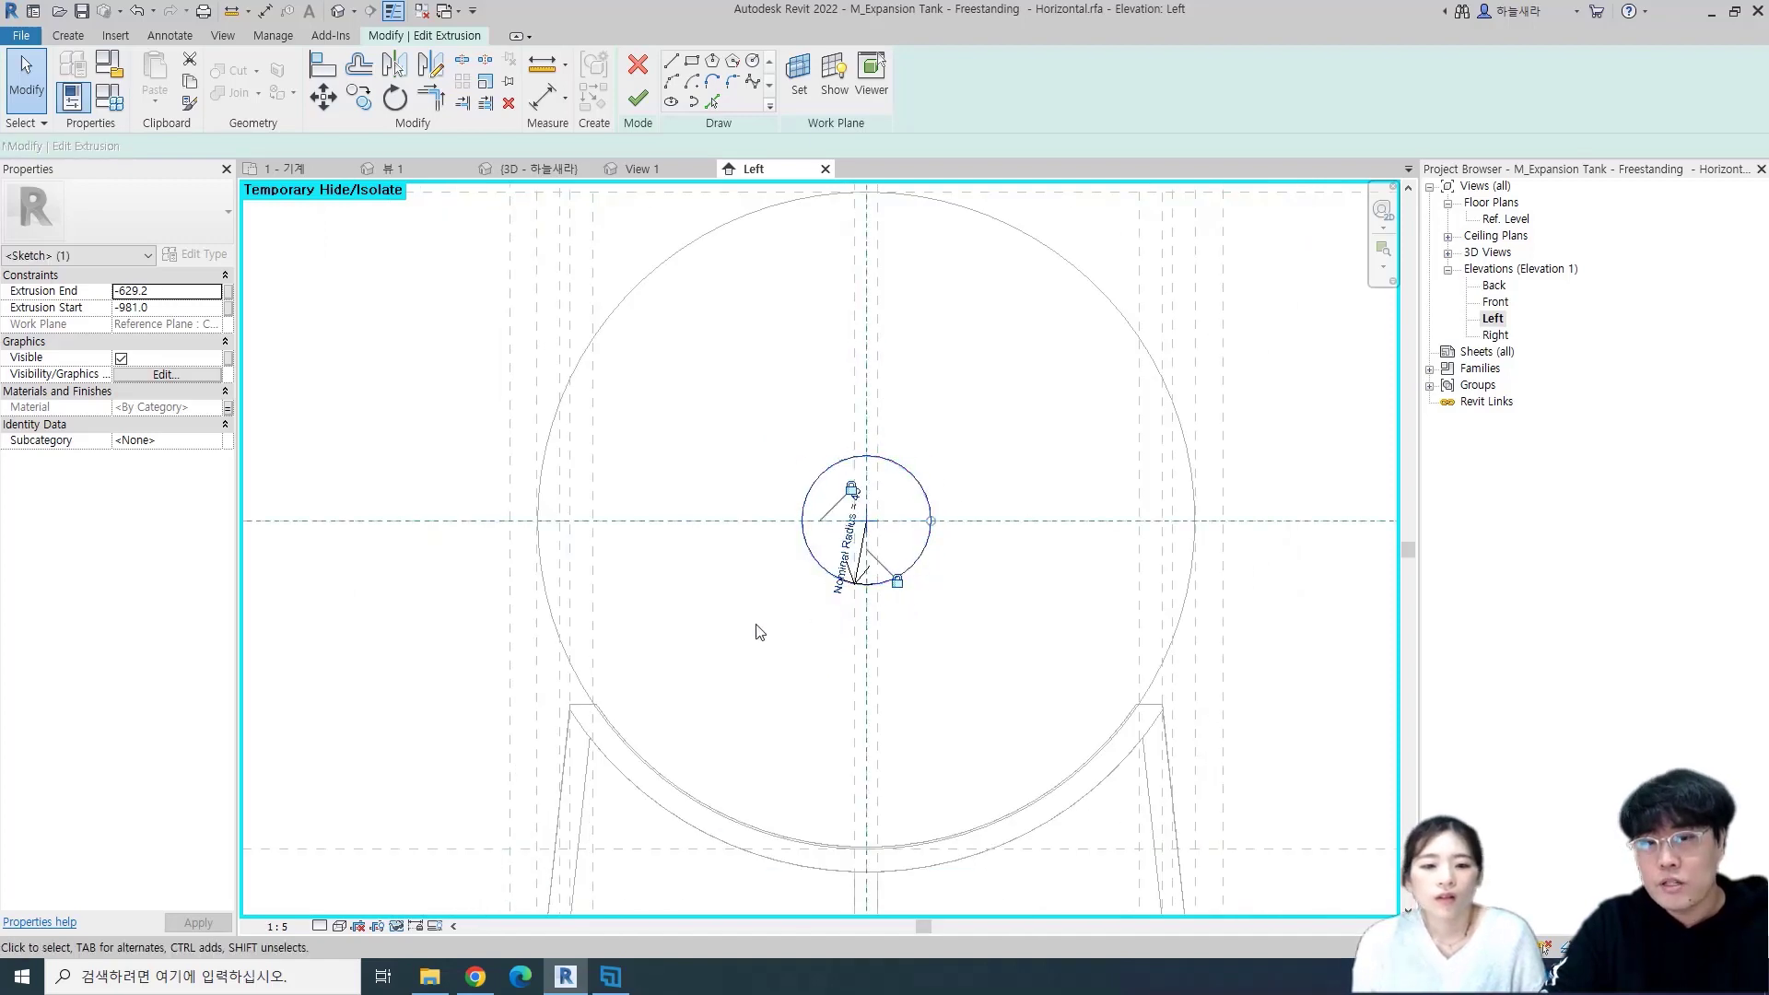
scroll(850, 556, down, 2)
scroll(853, 564, down, 2)
scroll(916, 601, down, 2)
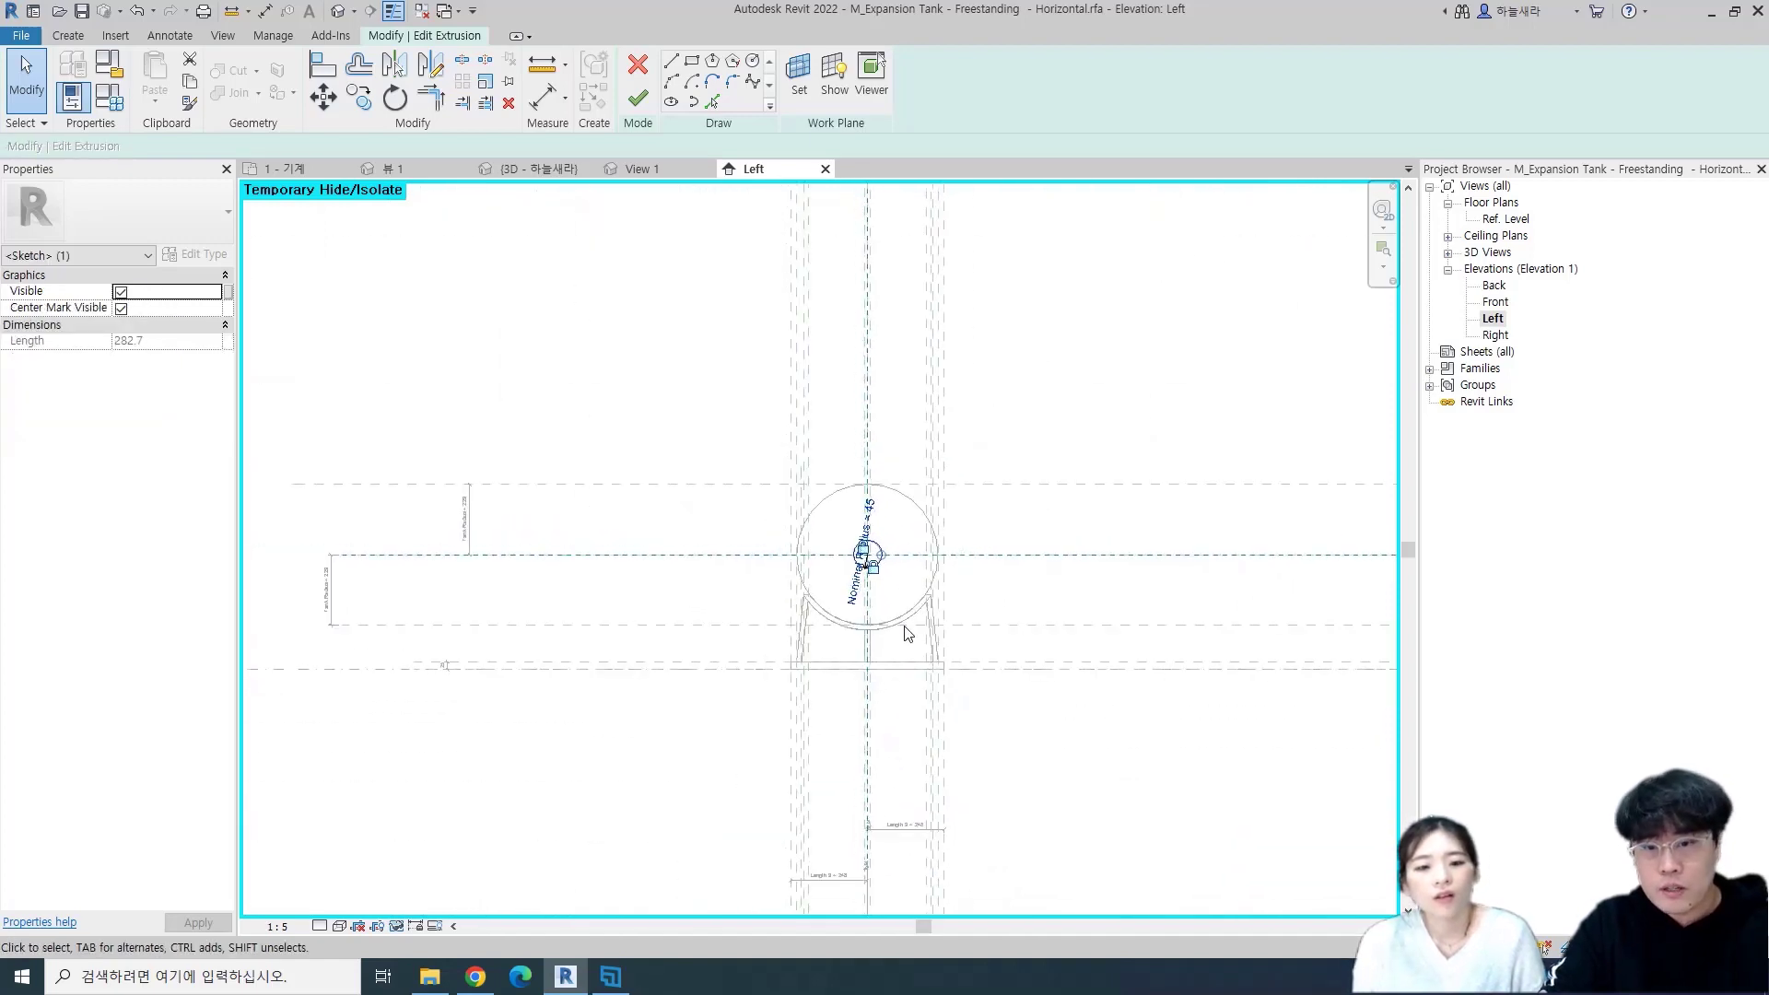
scroll(901, 600, up, 4)
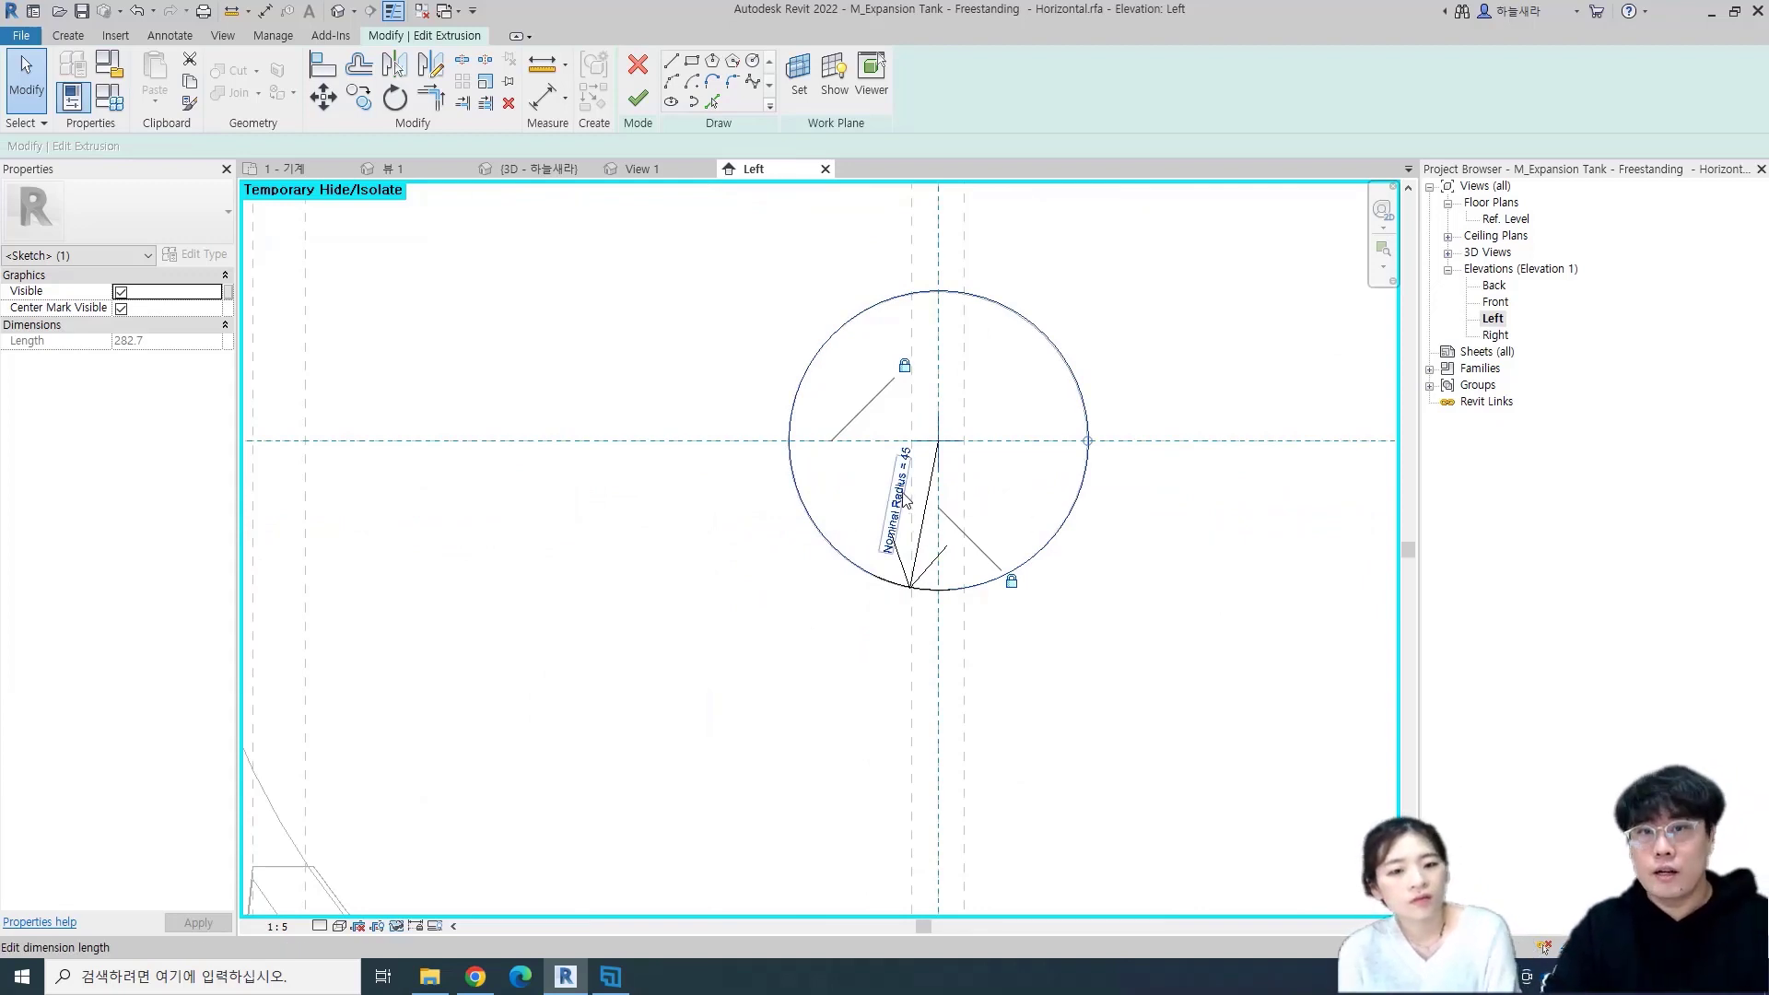
- Finish the nozzle's sketch editing, reset the temporary hide, and close the Left elevation
click(637, 98)
scroll(840, 576, down, 1)
scroll(840, 576, down, 3)
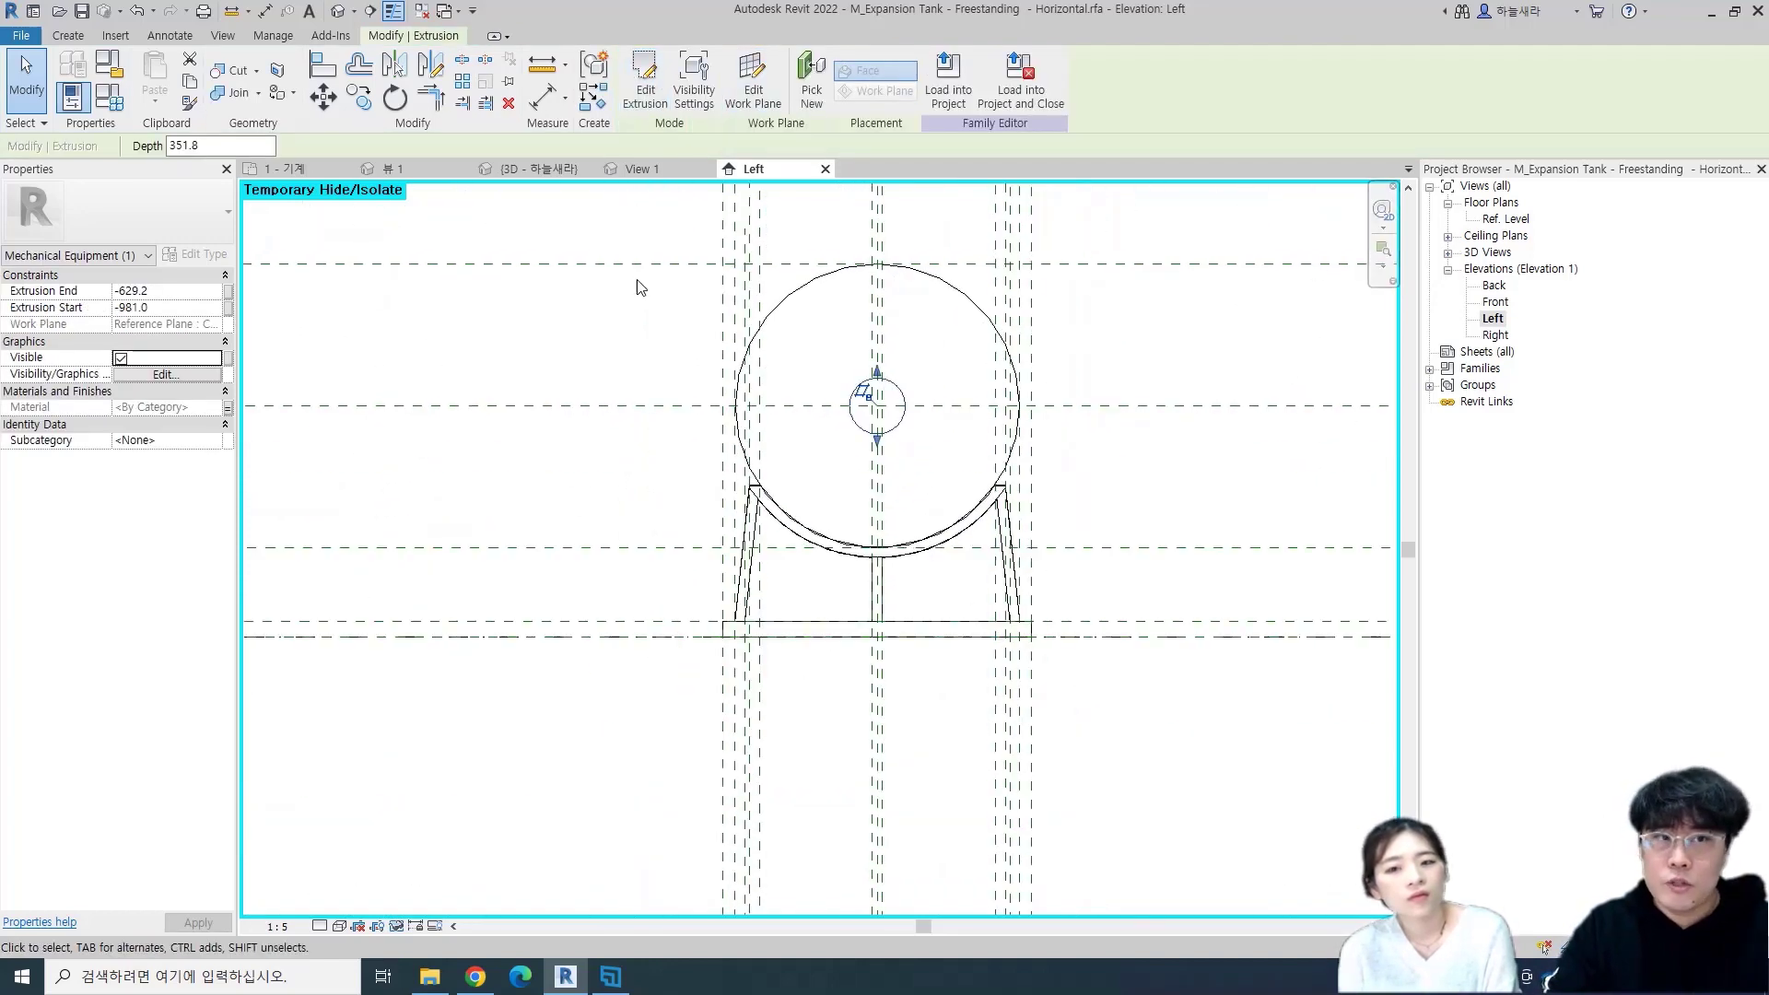
key(h)
key(r)
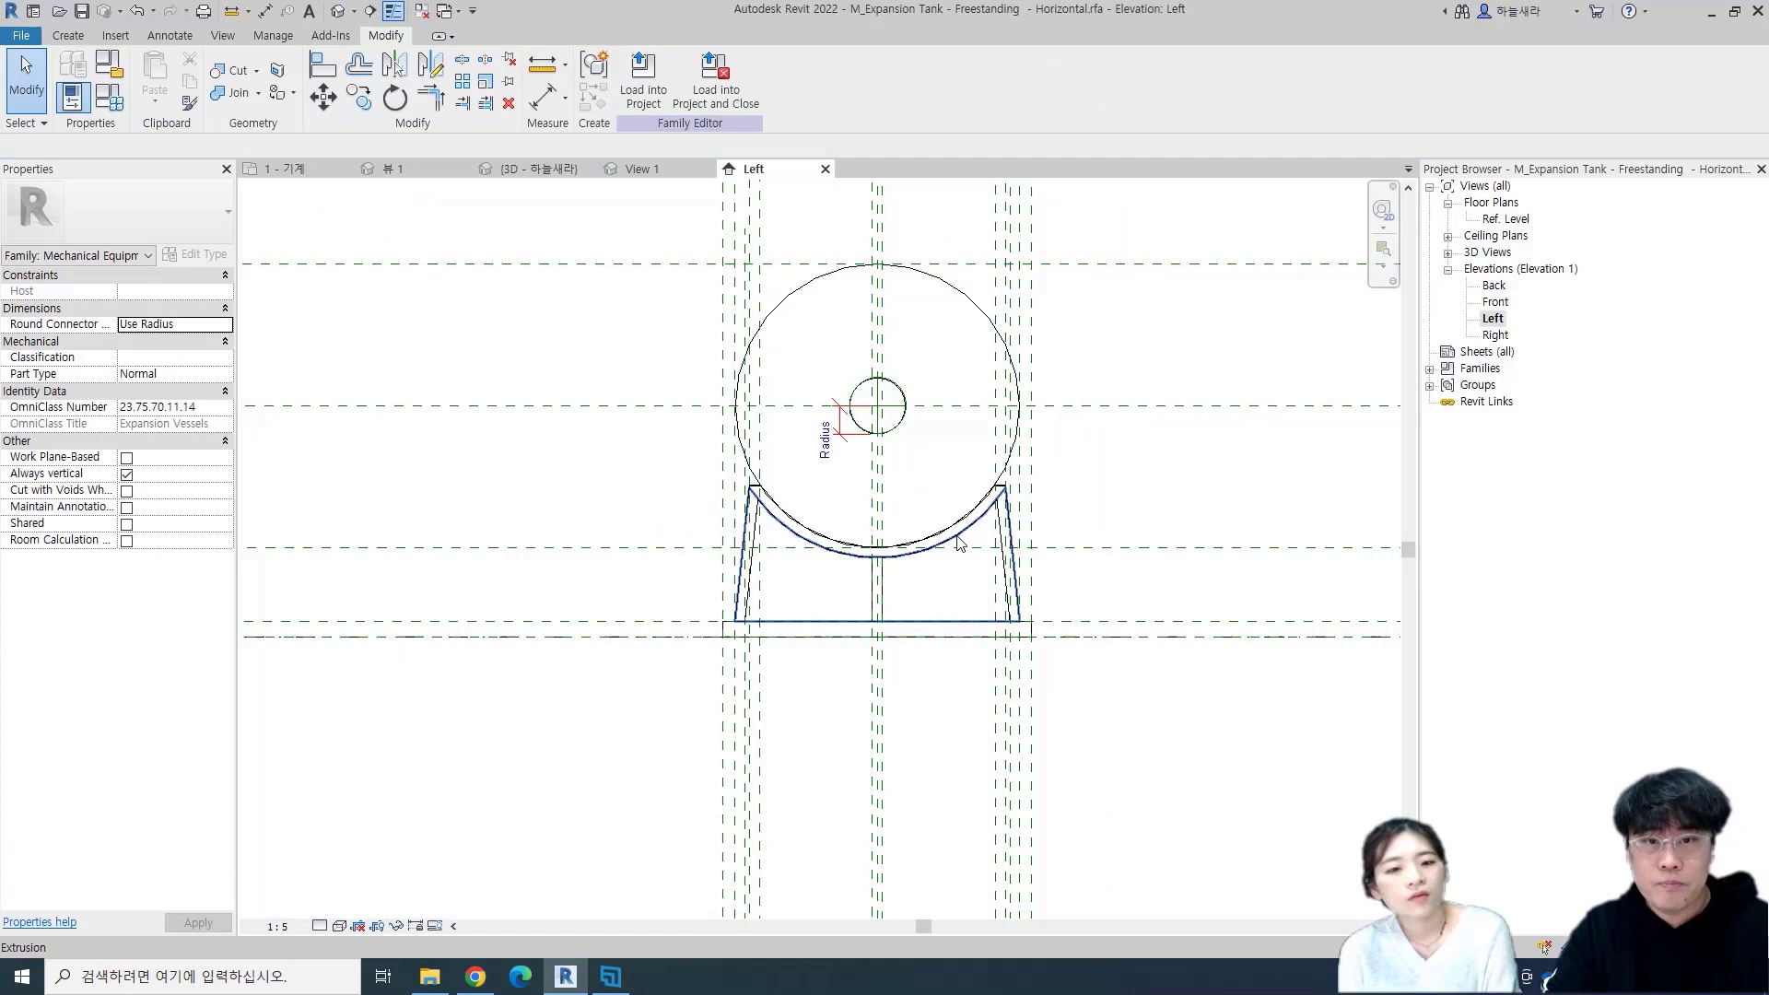
click(826, 169)
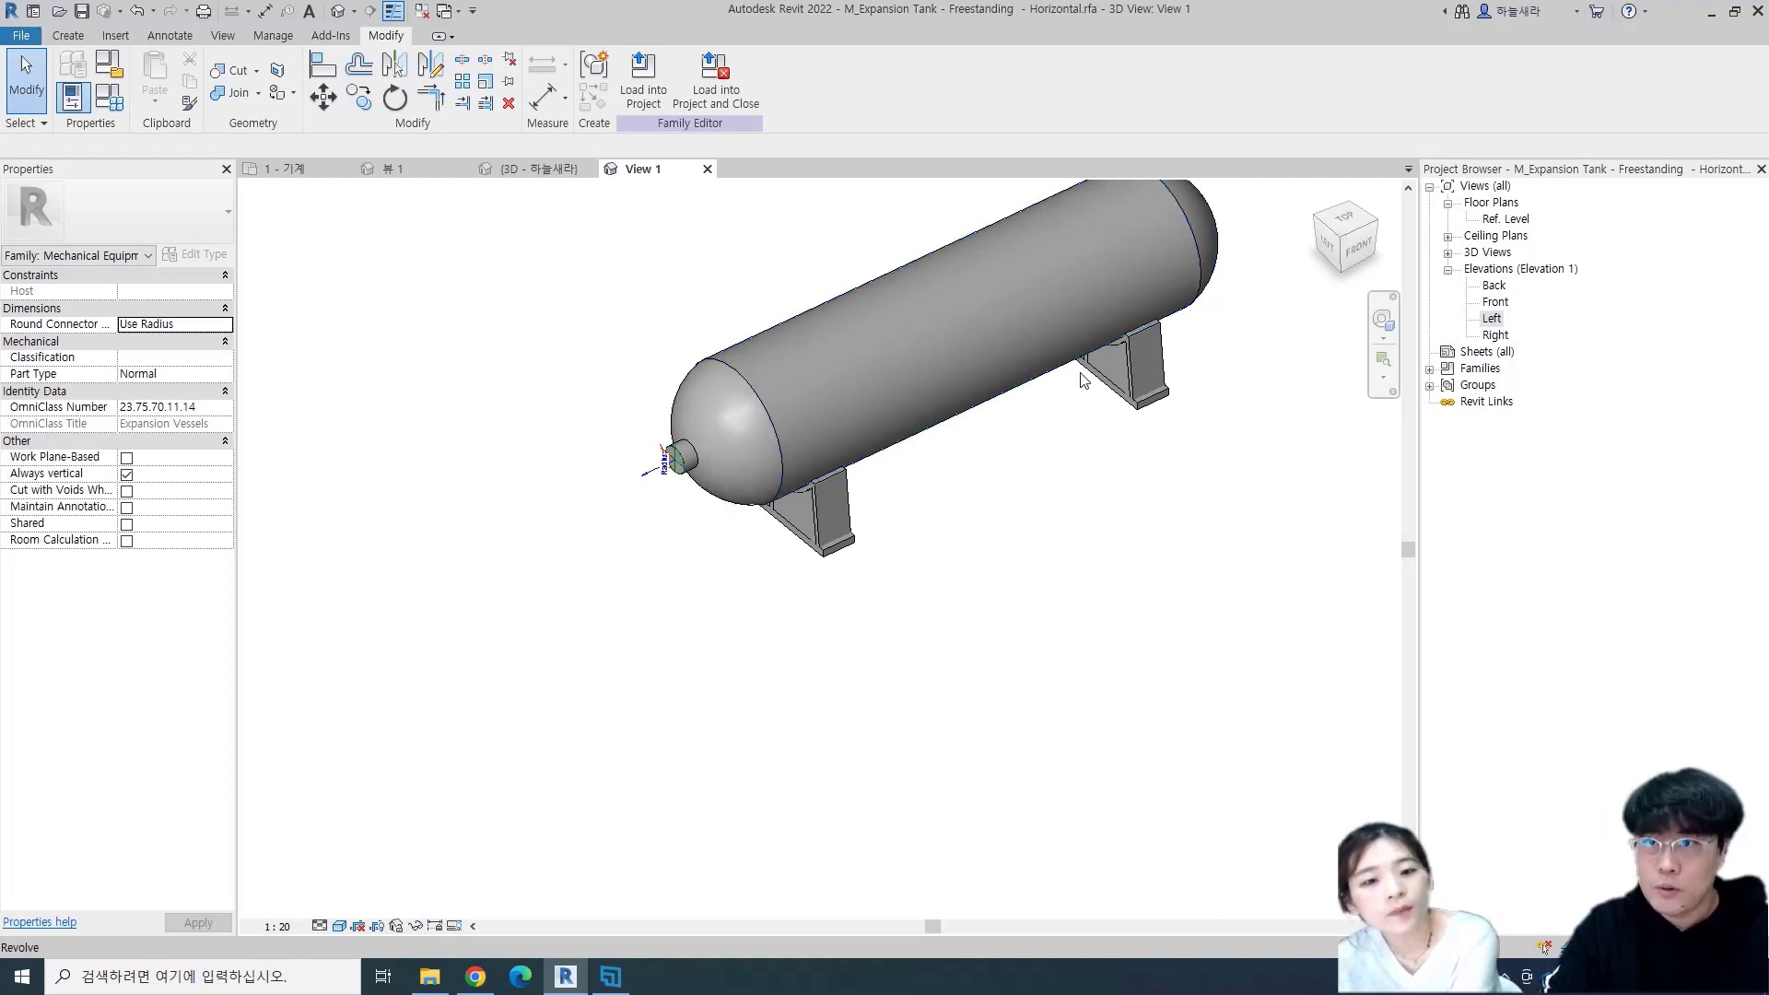
- Open the tank family's Ref. Level floor plan at the crossing of the centre reference planes
click(1506, 220)
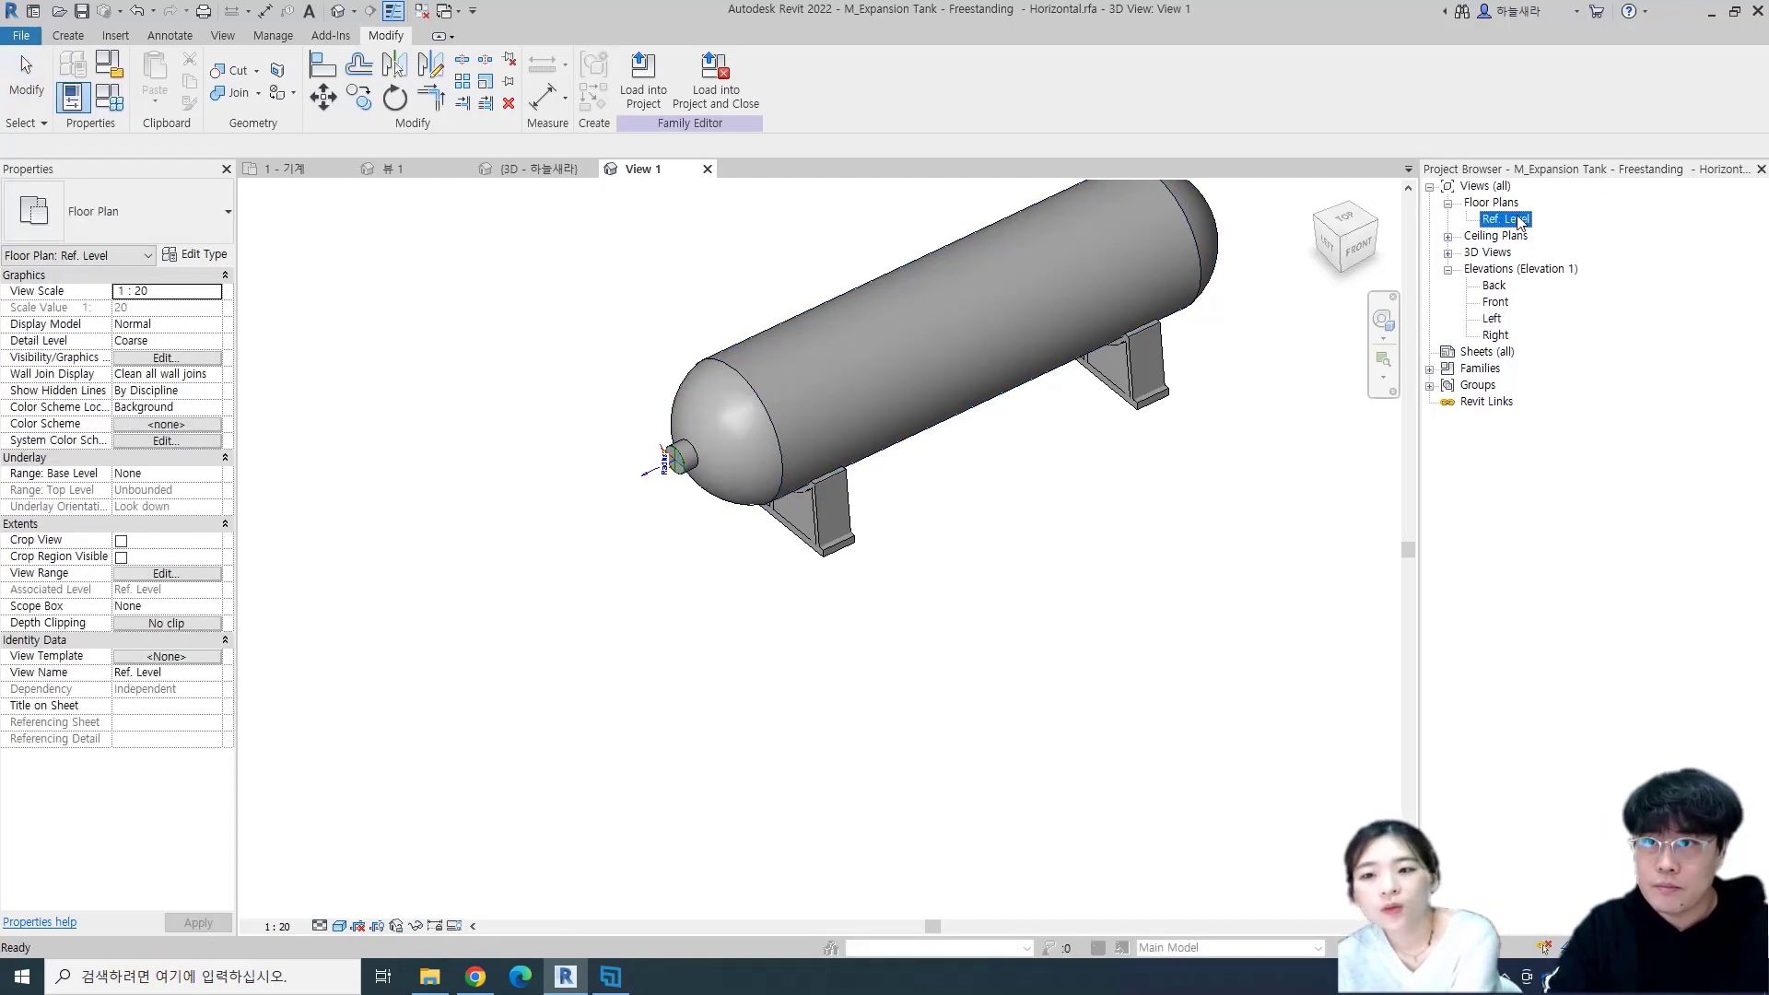
double_click(1516, 222)
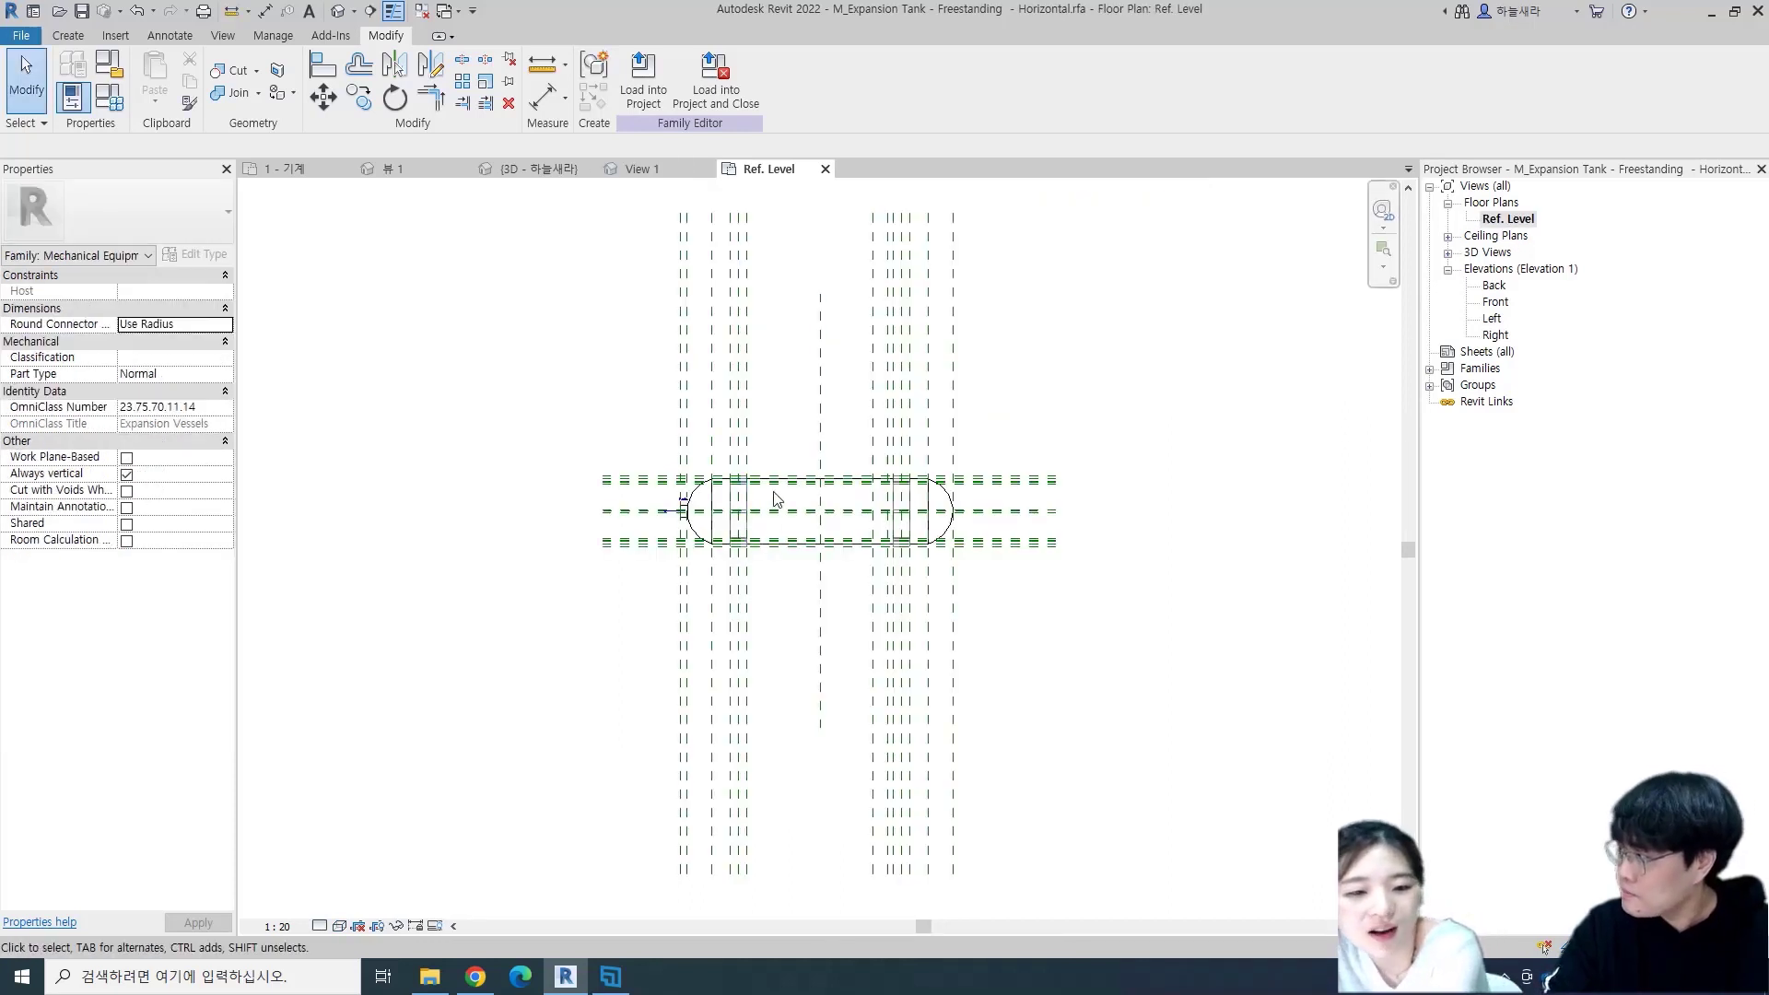
scroll(760, 493, up, 10)
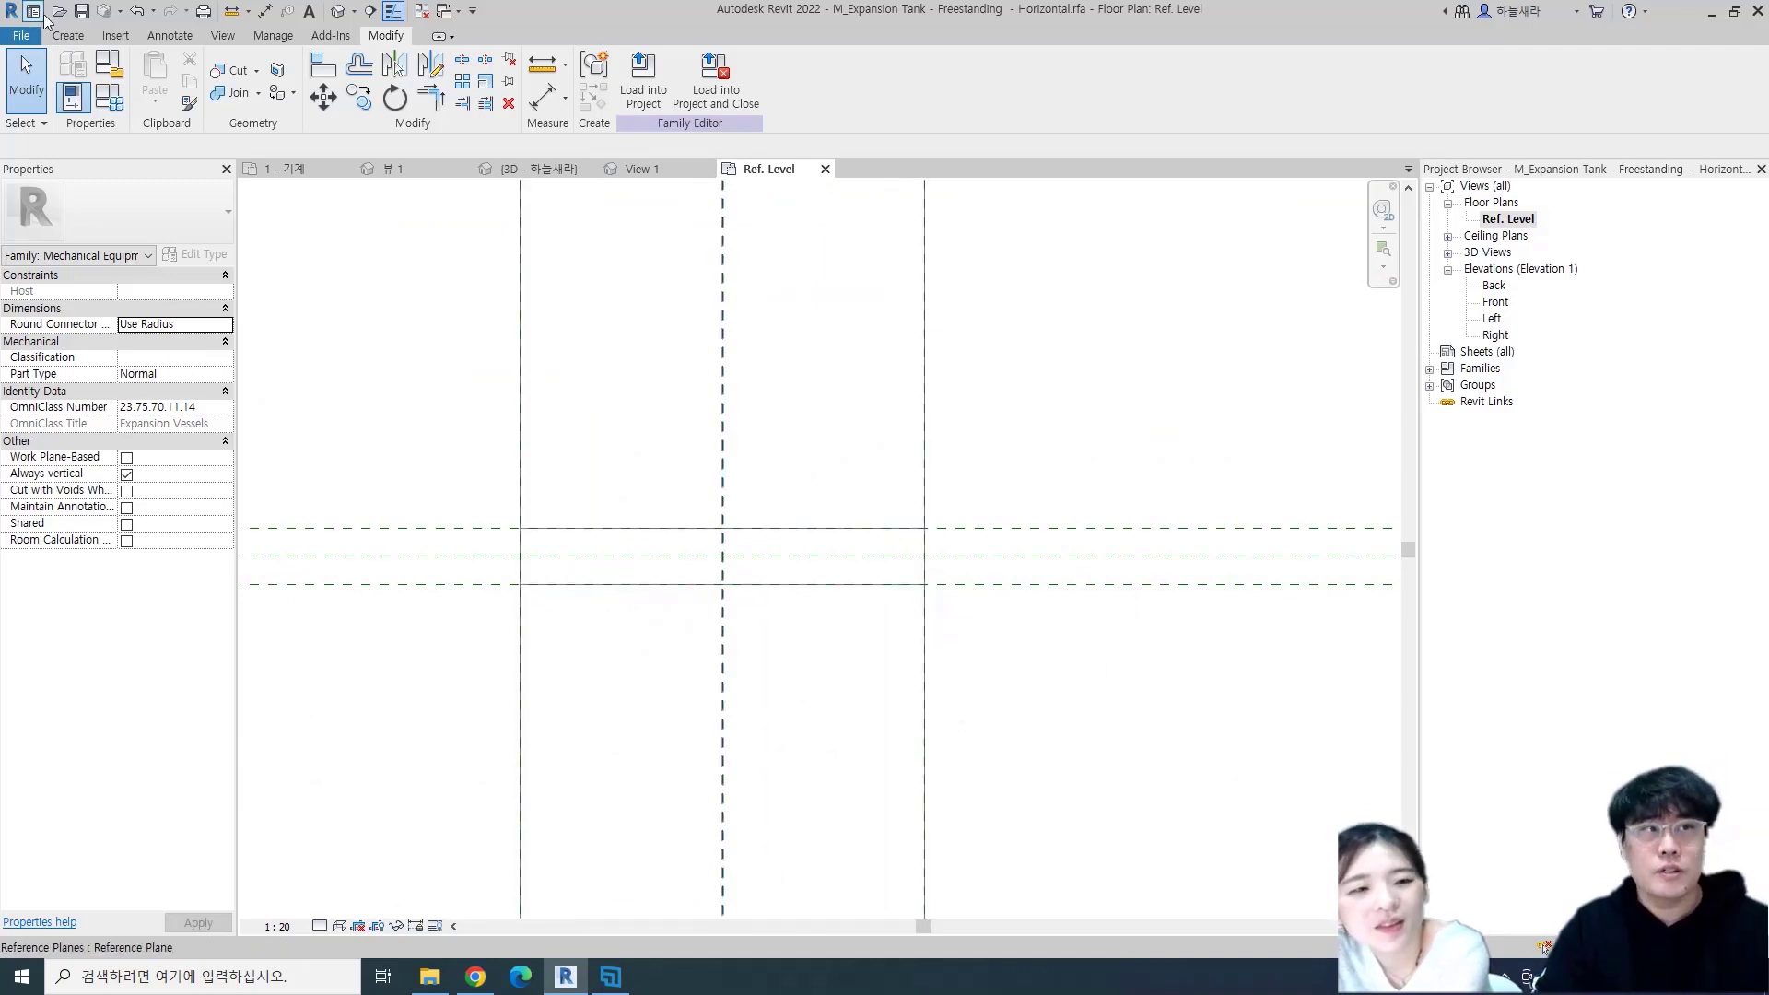
- Start an extrusion and sketch a circle of about 50 mm radius centred on the crossing of the centre reference planes
click(68, 35)
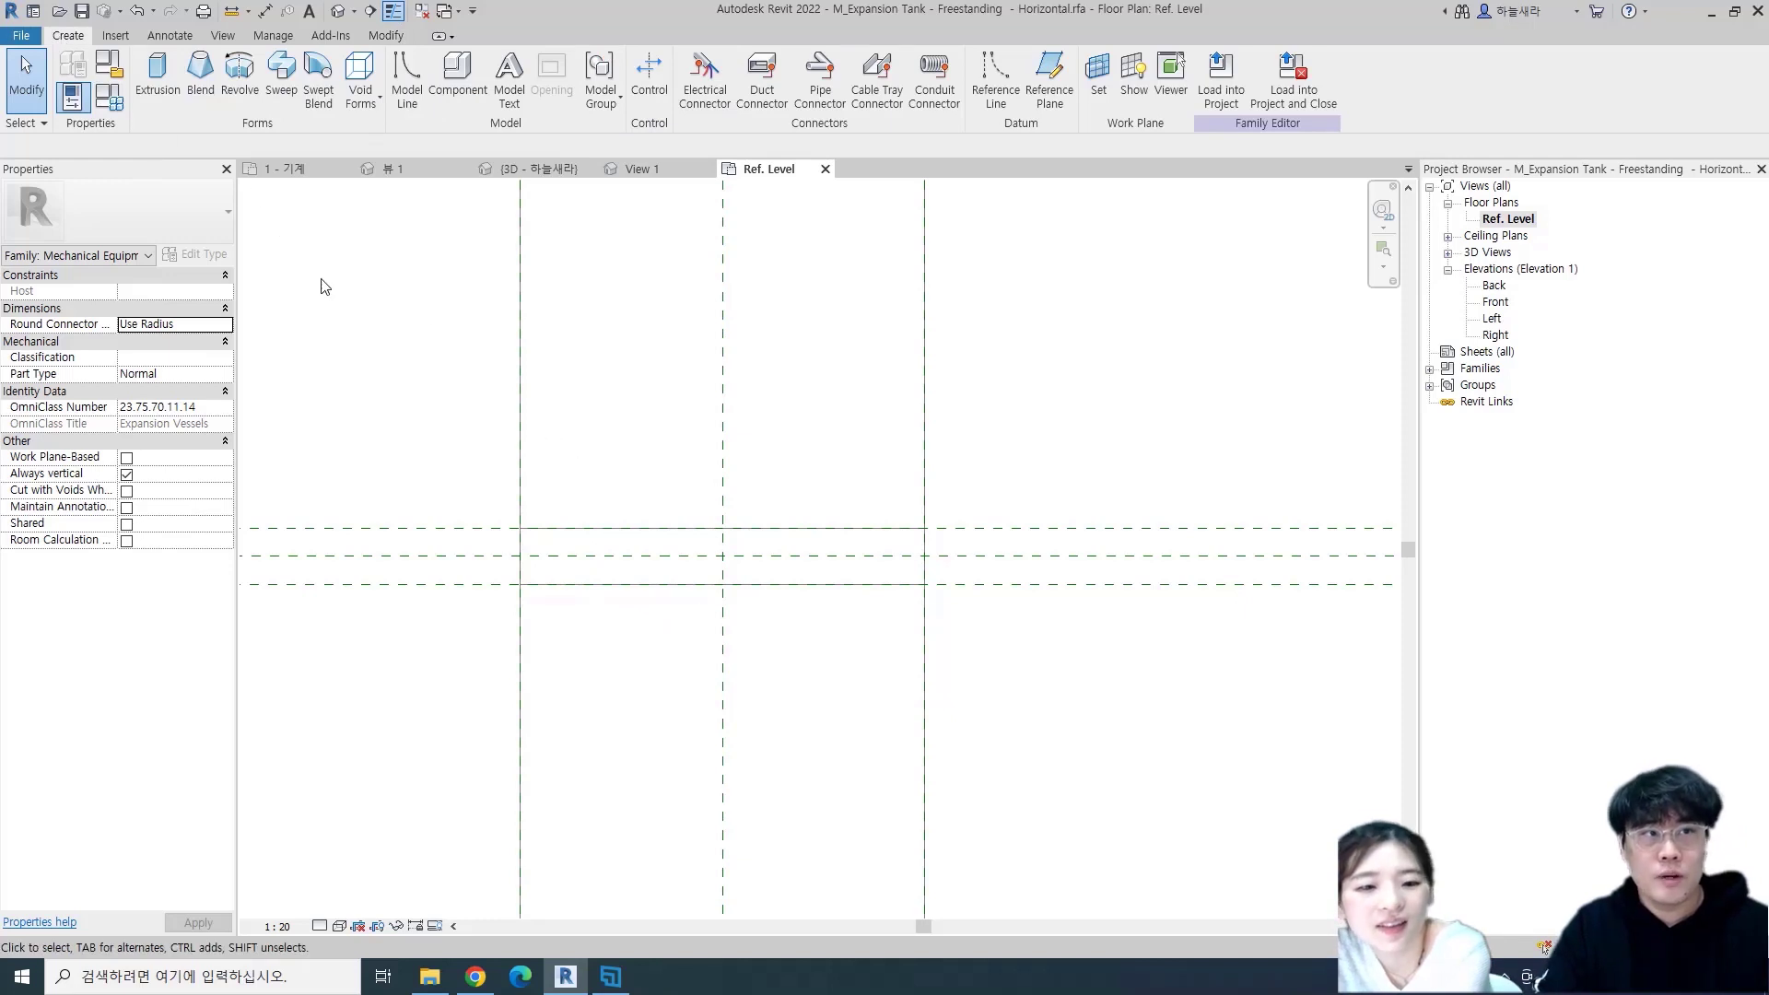
click(157, 78)
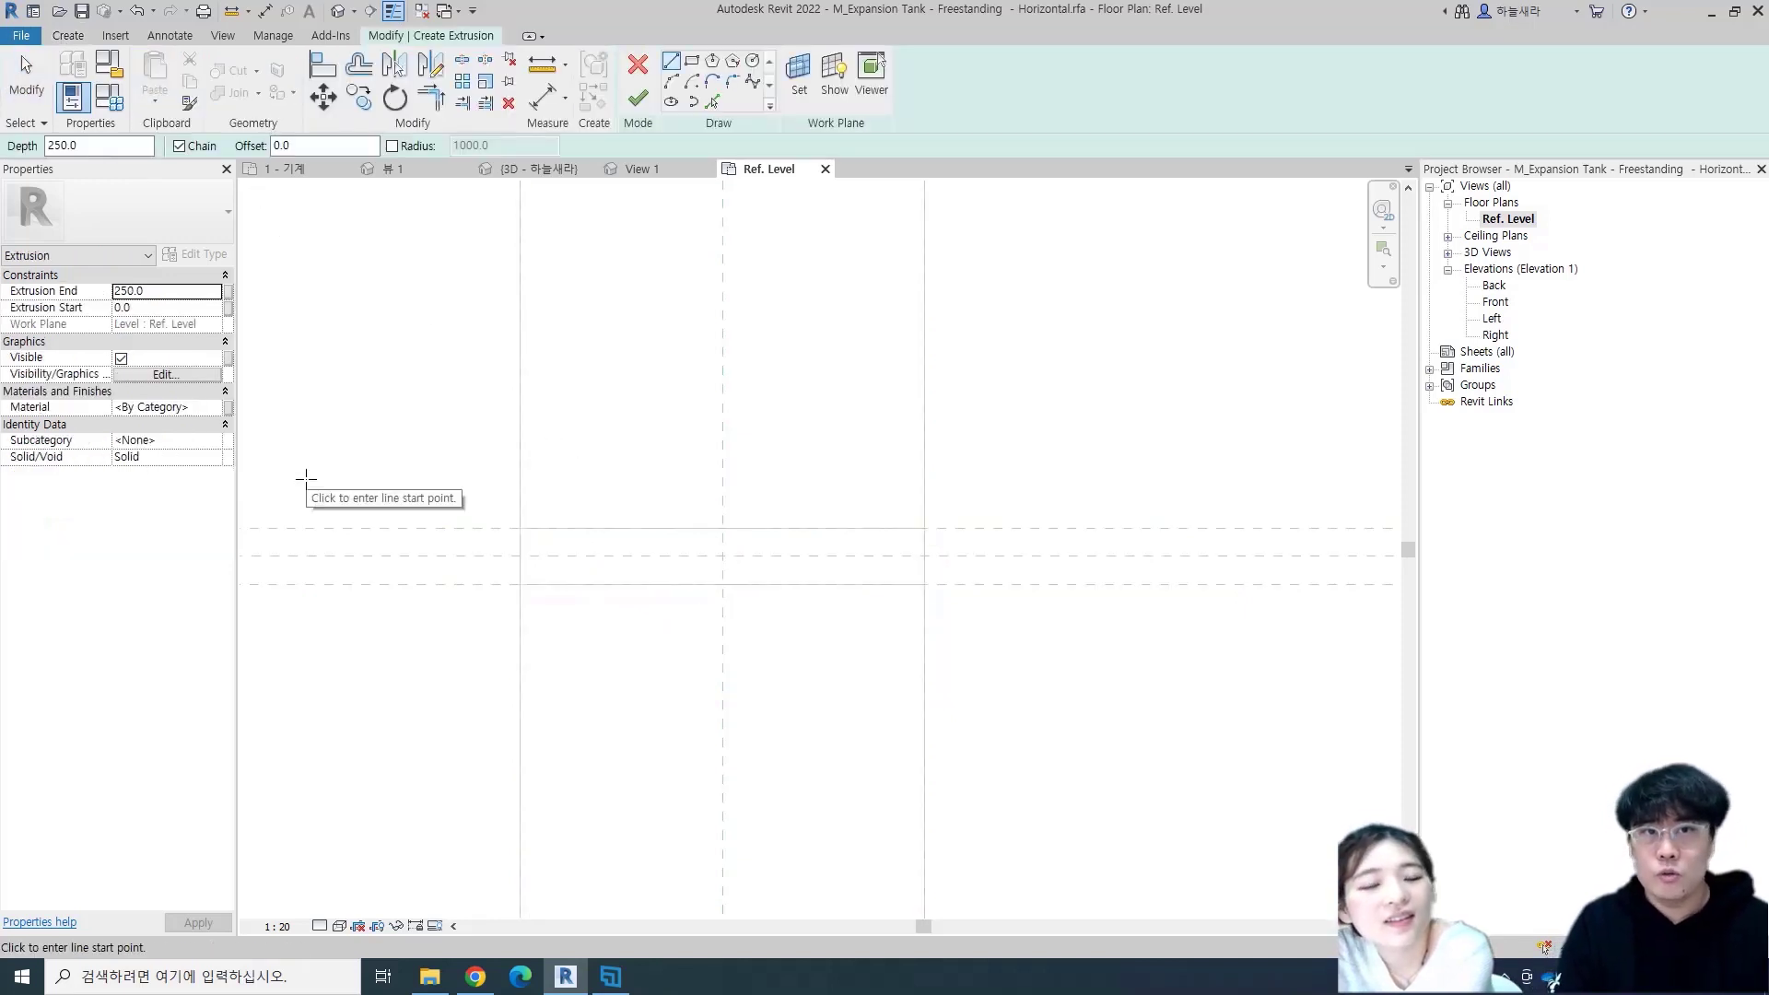
click(753, 61)
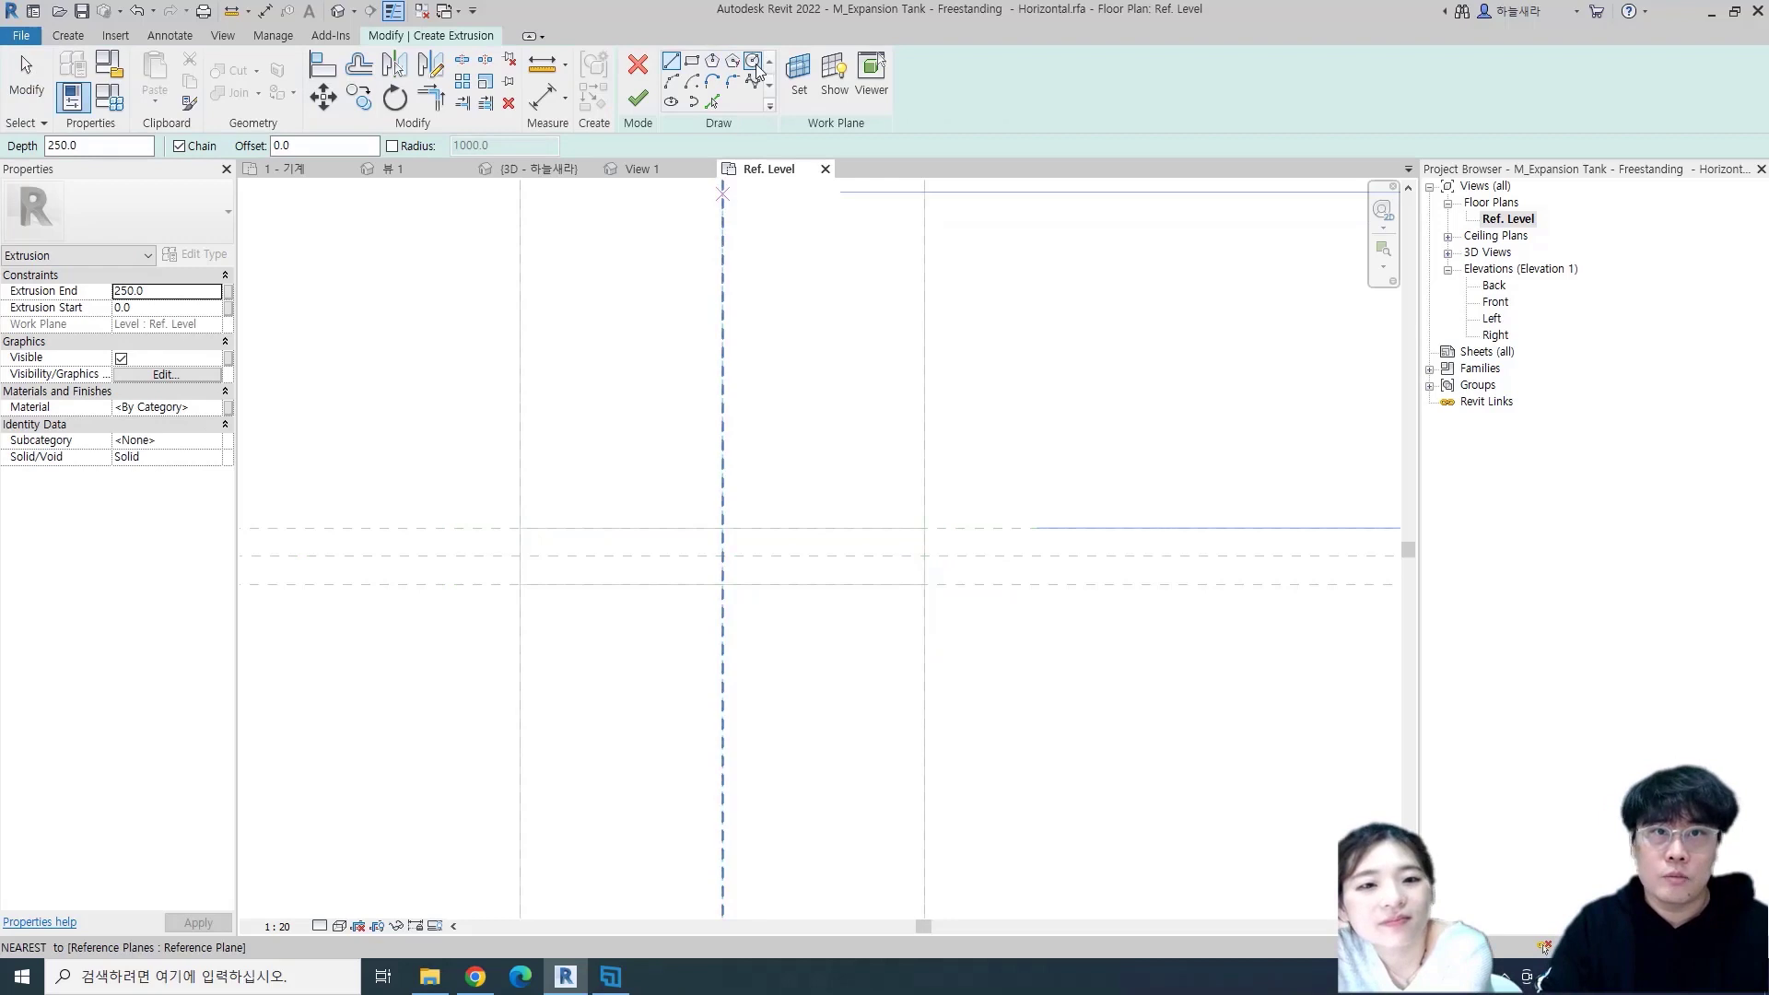
click(723, 557)
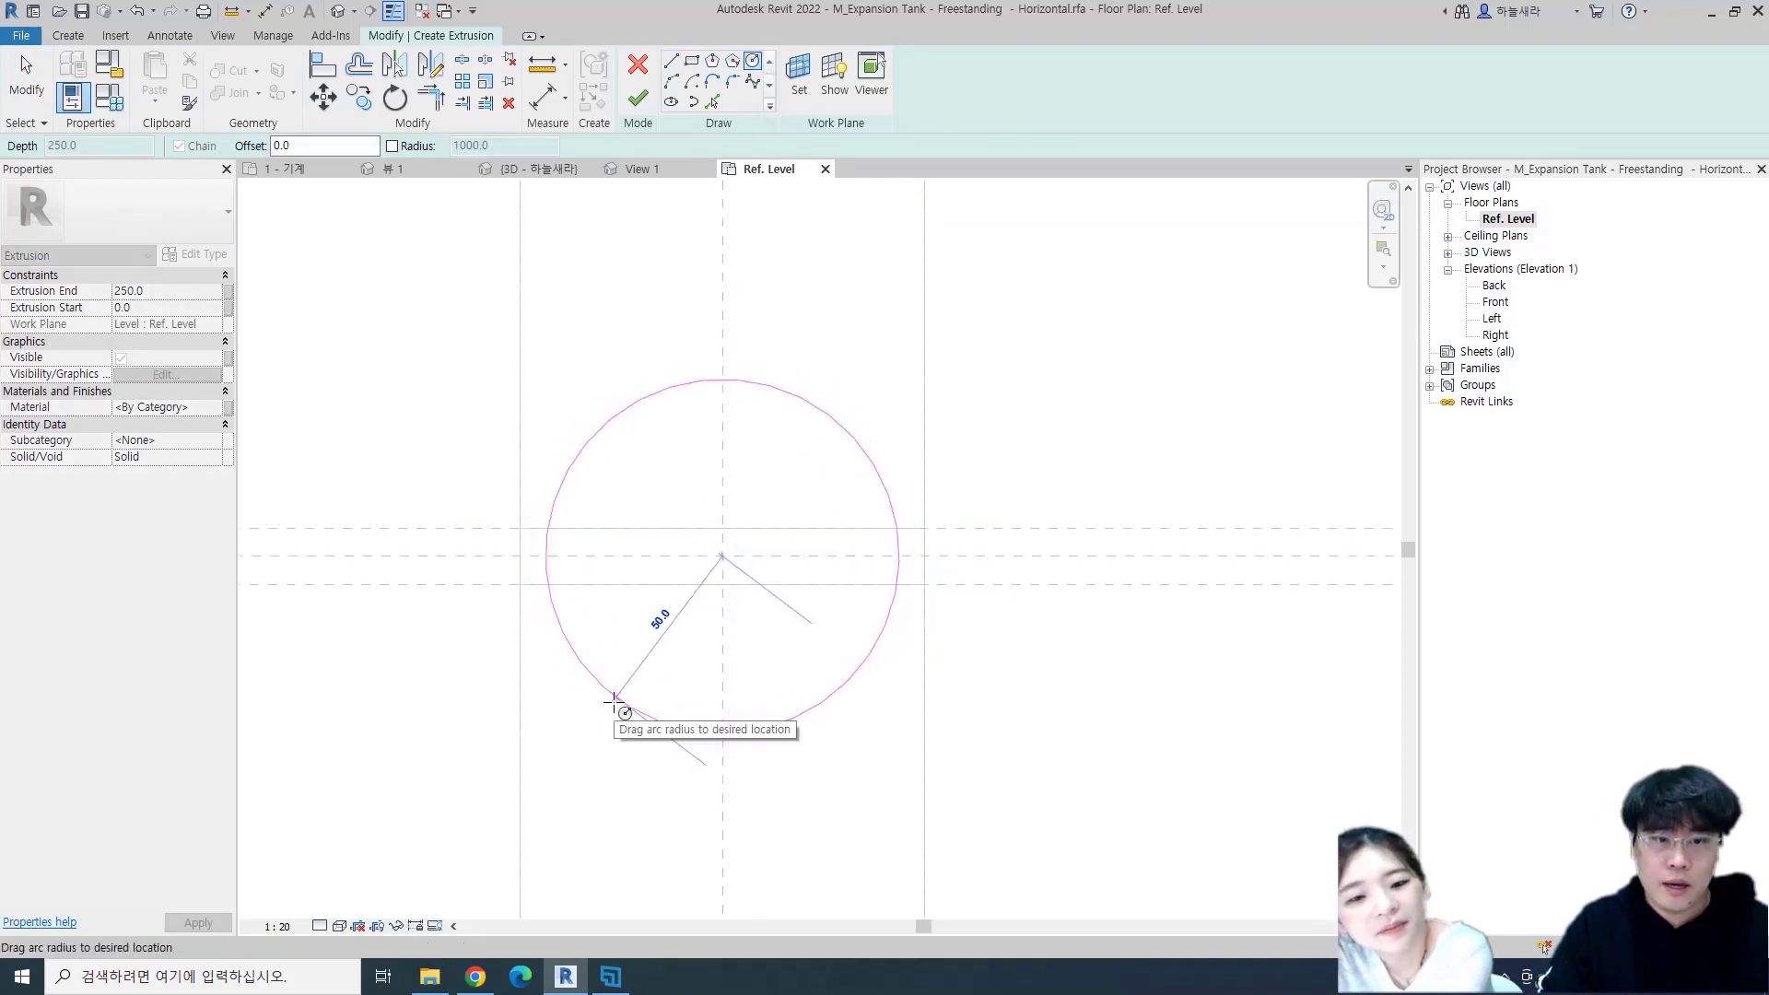
click(616, 719)
key(Escape)
- Try to turn the circle's temporary radius dimension into a permanent one
click(647, 726)
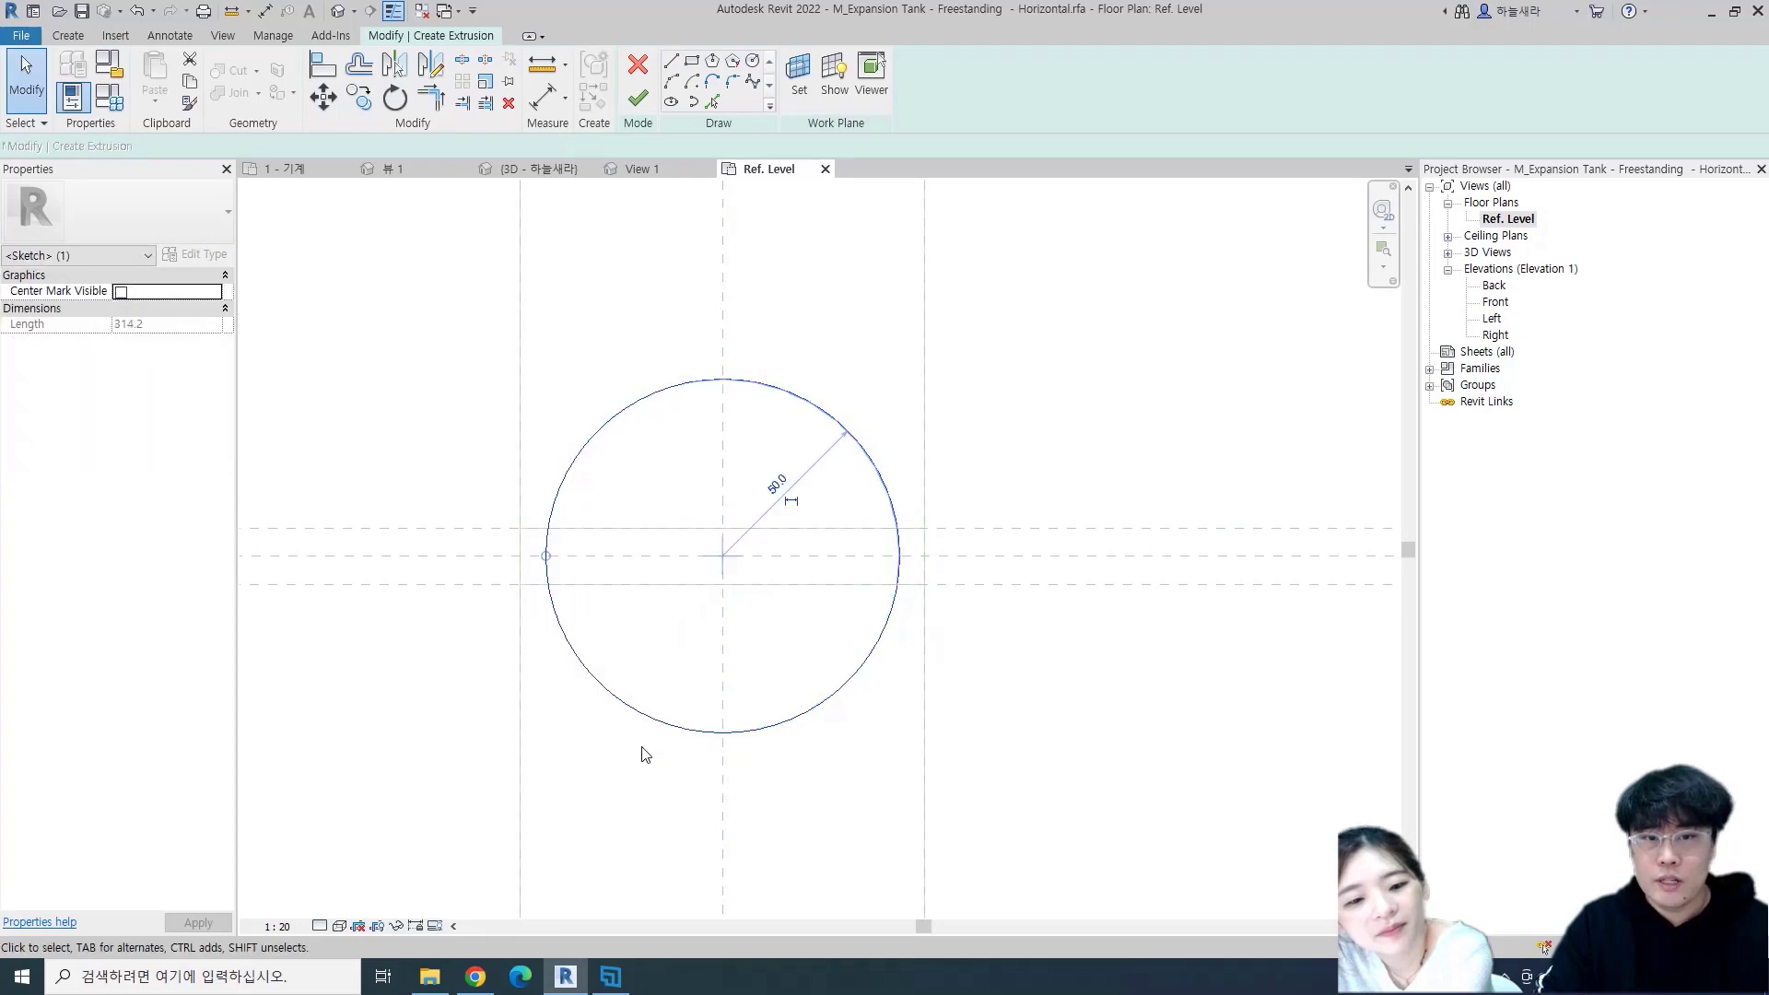
click(792, 502)
scroll(768, 504, down, 4)
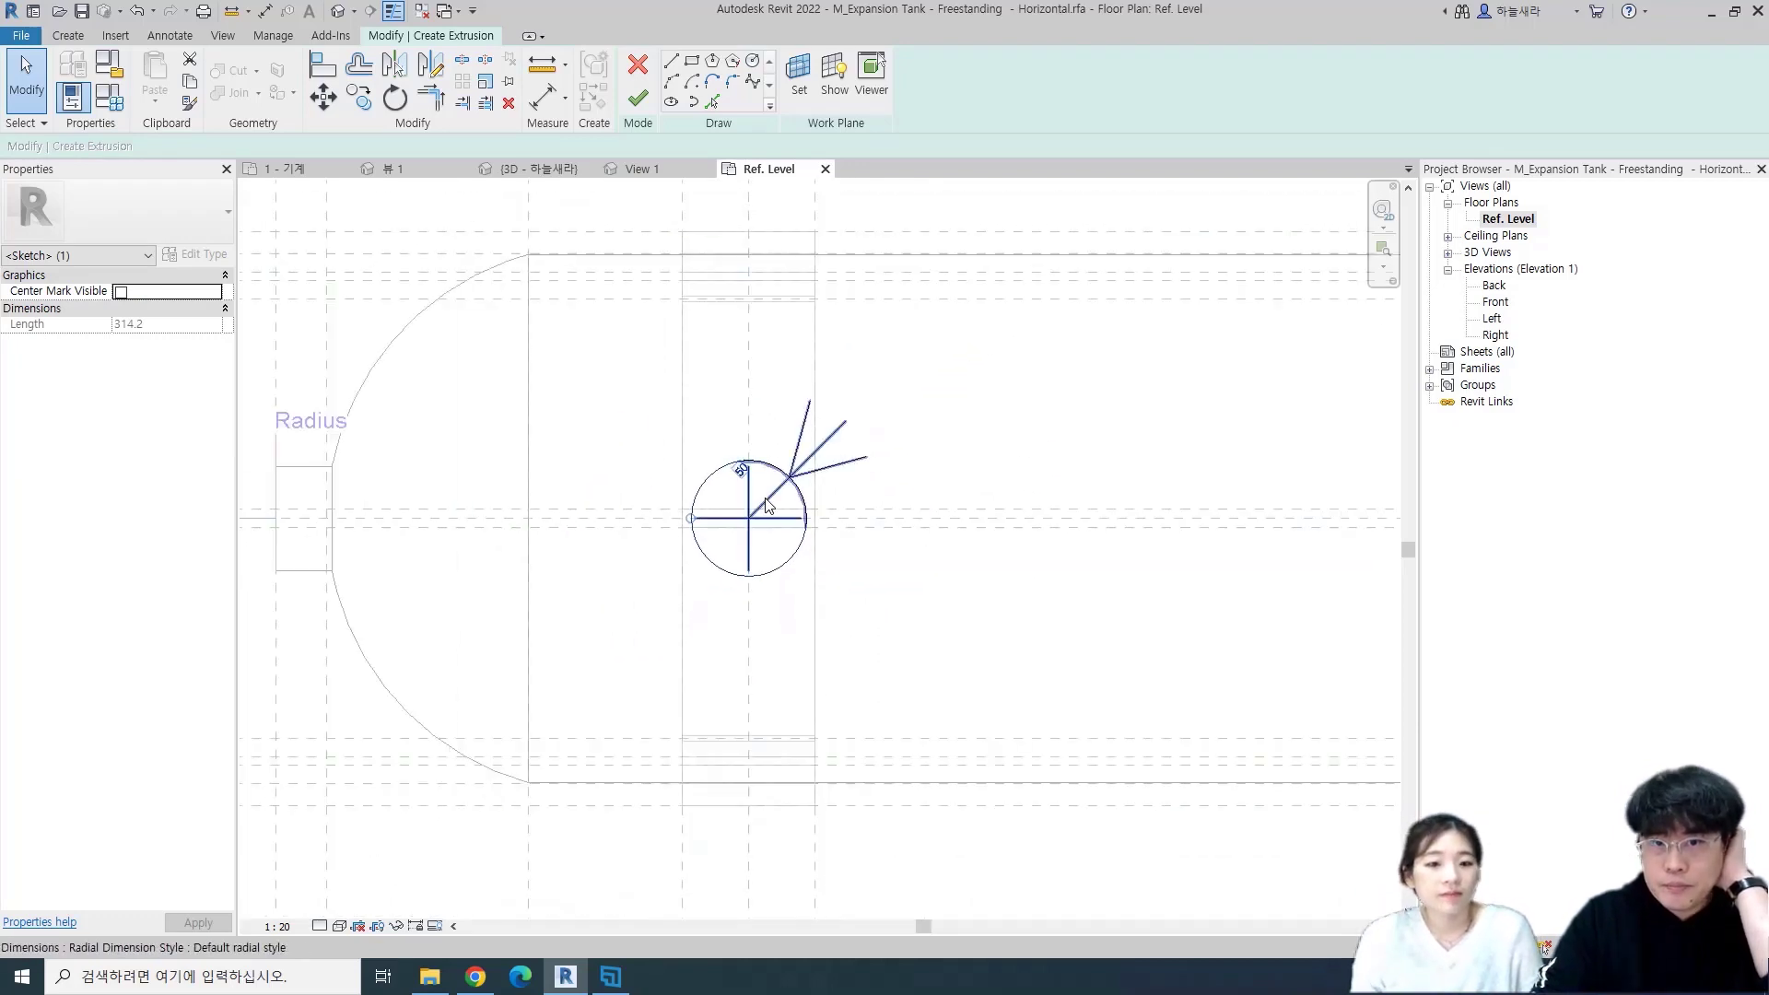
click(767, 504)
key(Escape)
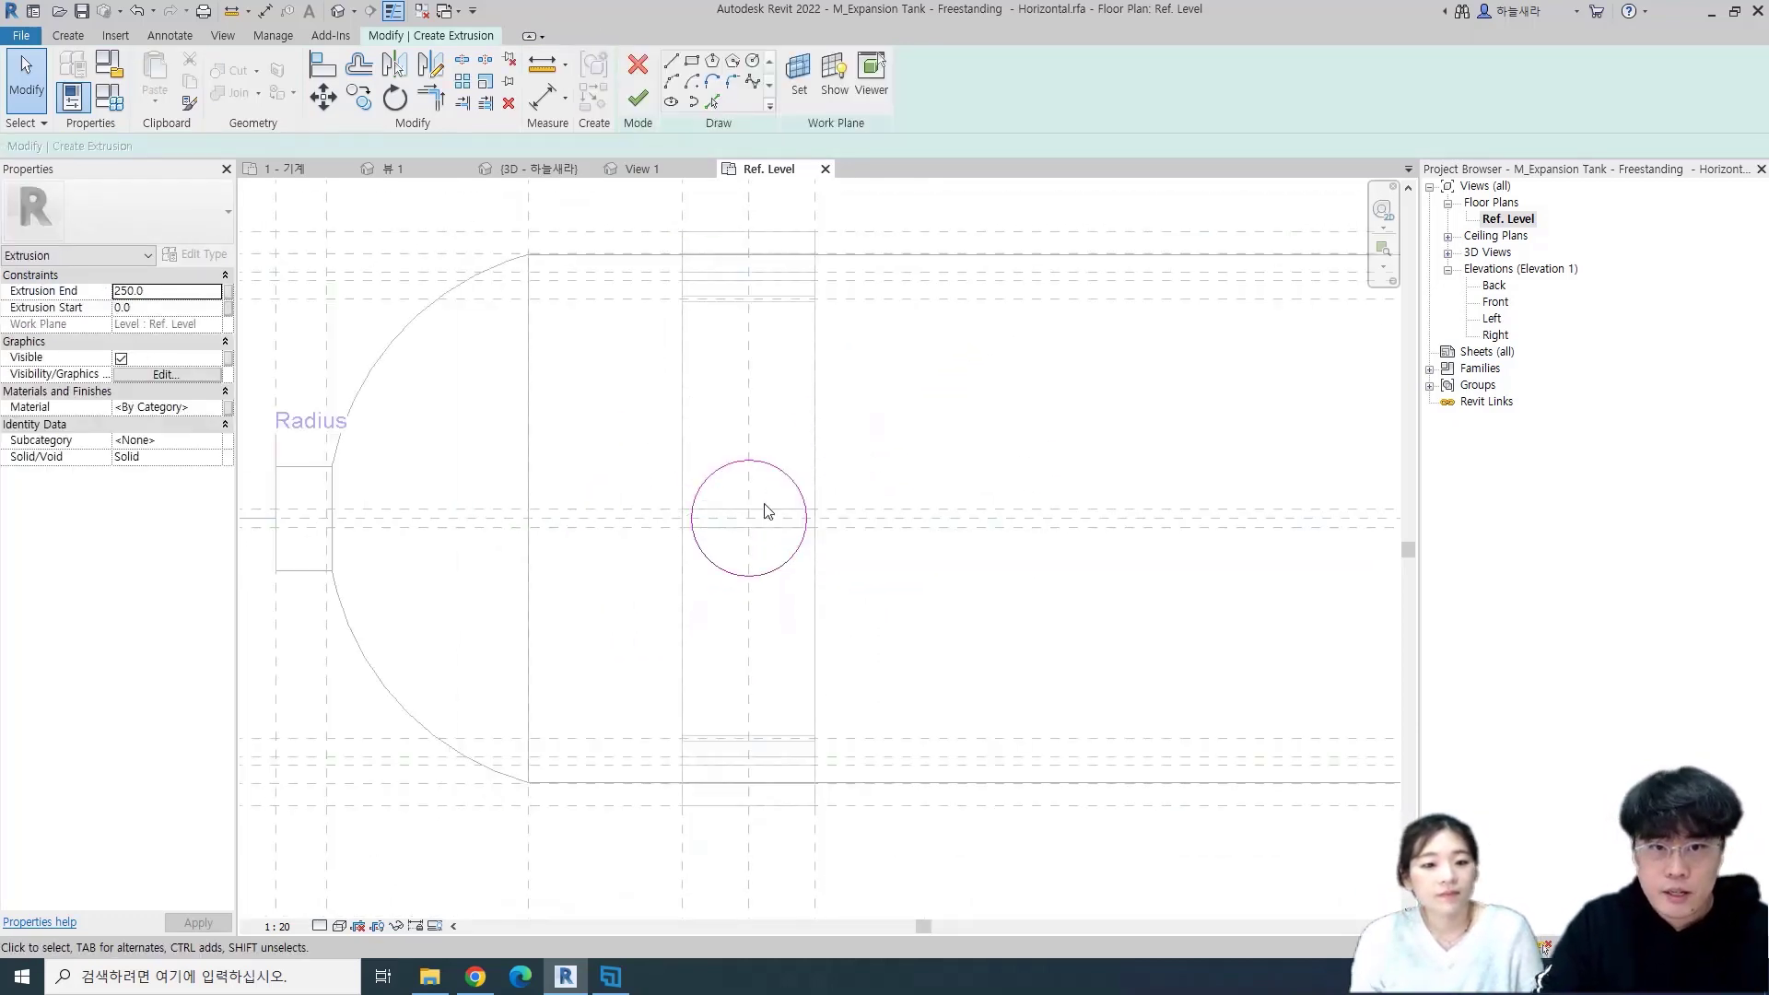
- Place a diameter dimension on the sketched circle
click(788, 482)
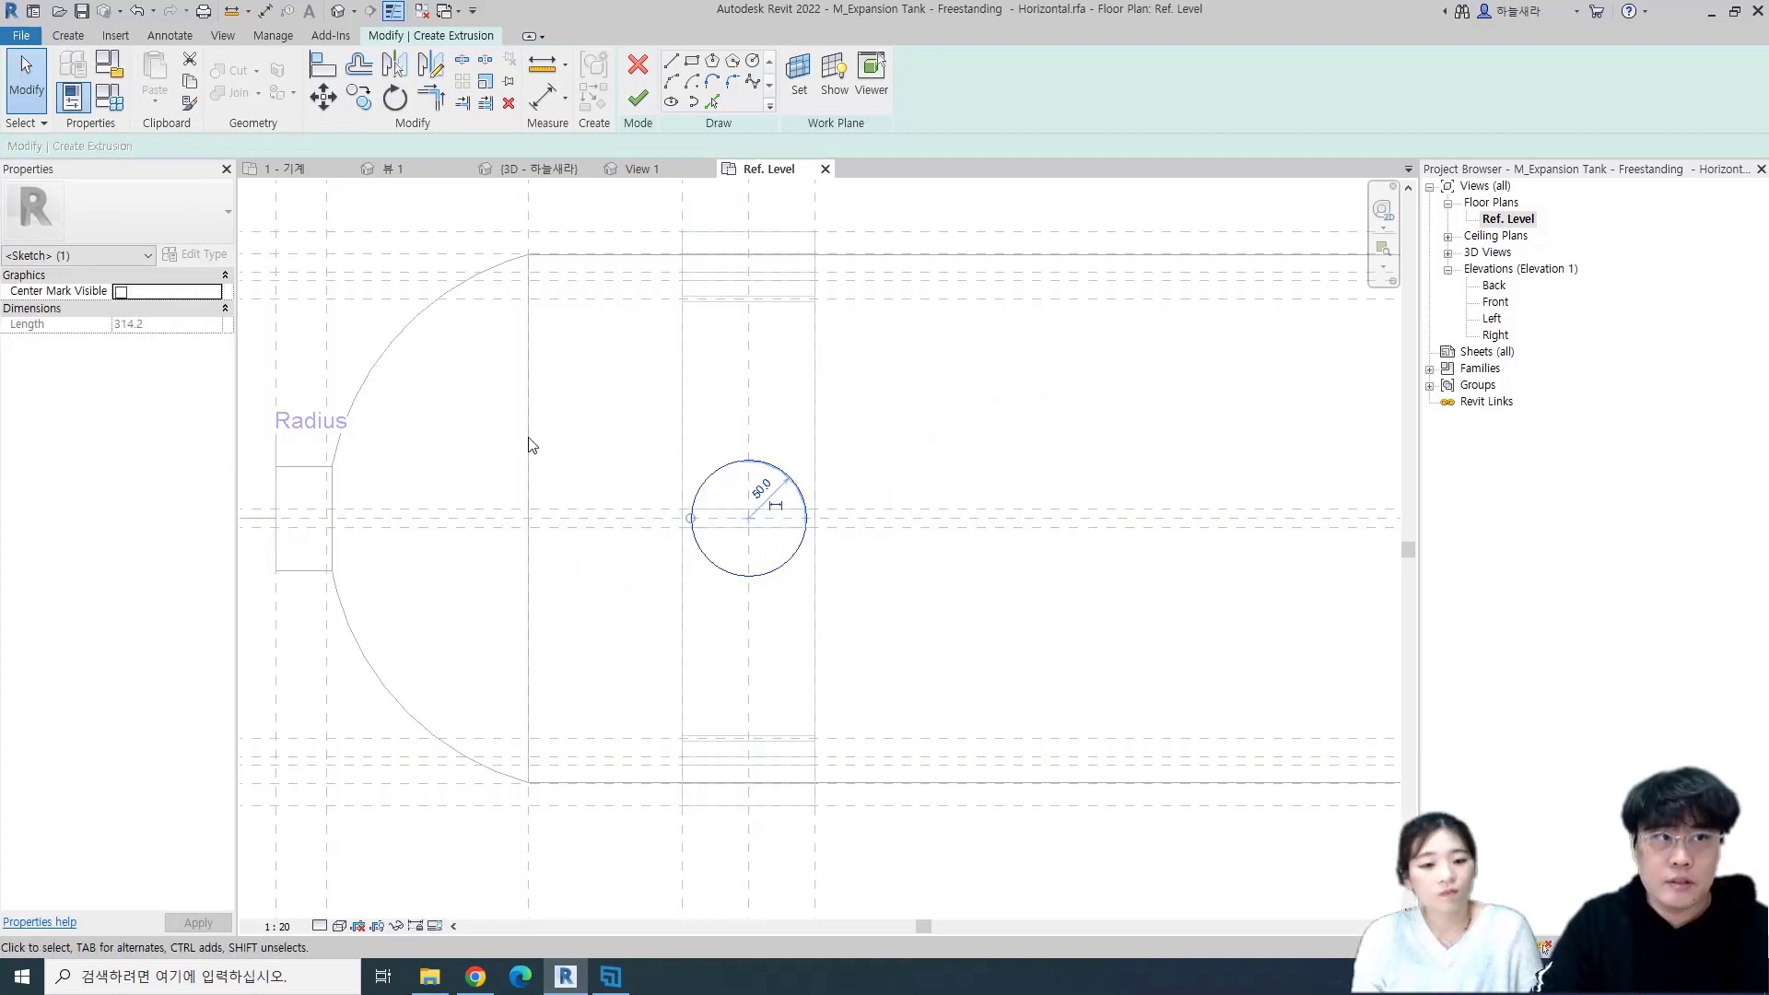
click(169, 35)
click(204, 73)
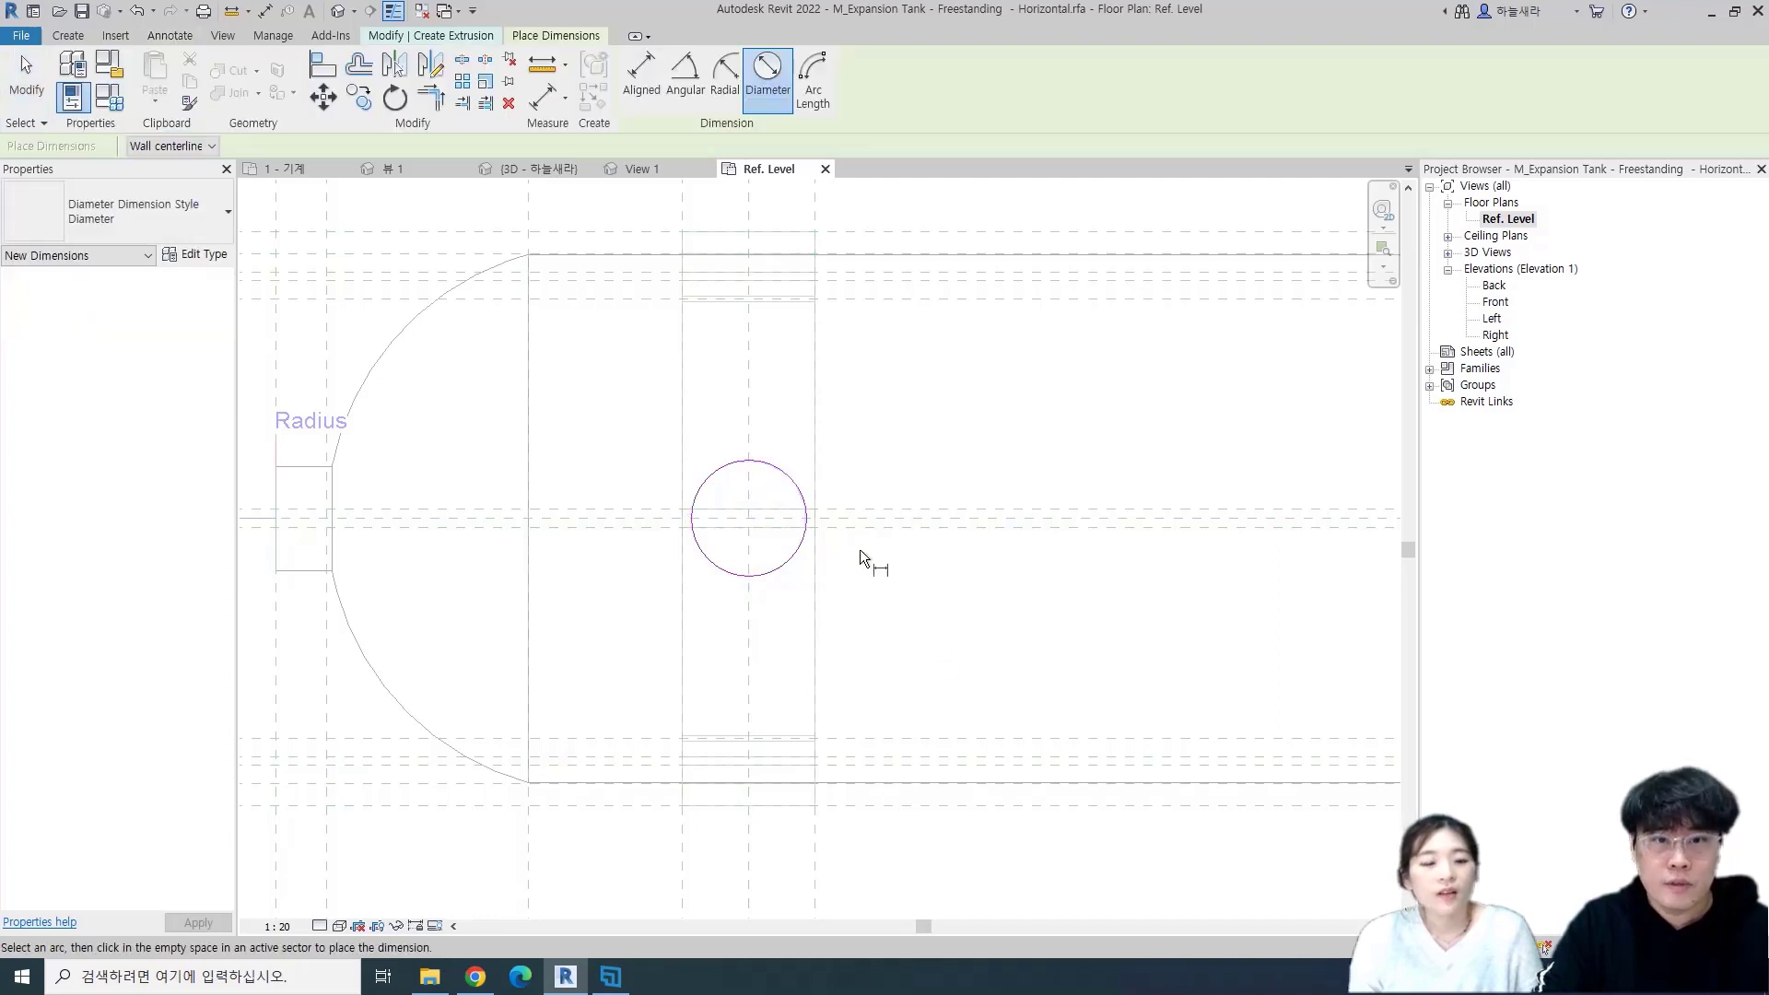
click(807, 499)
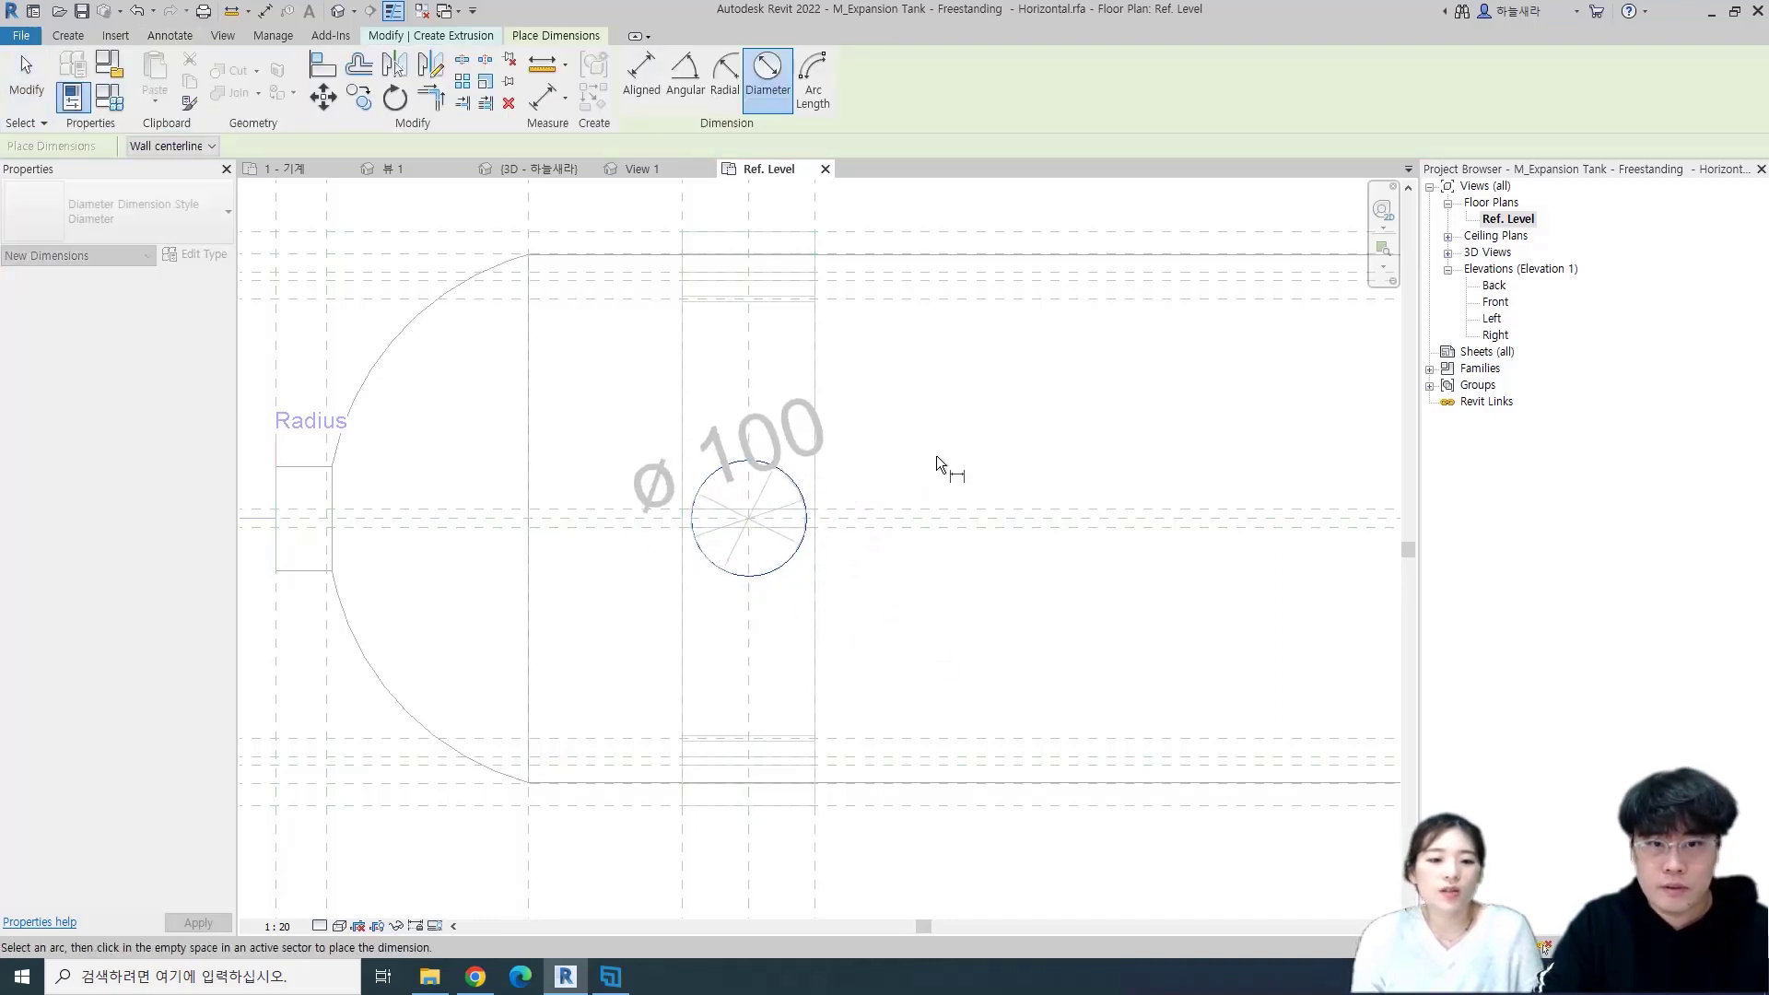
click(1014, 612)
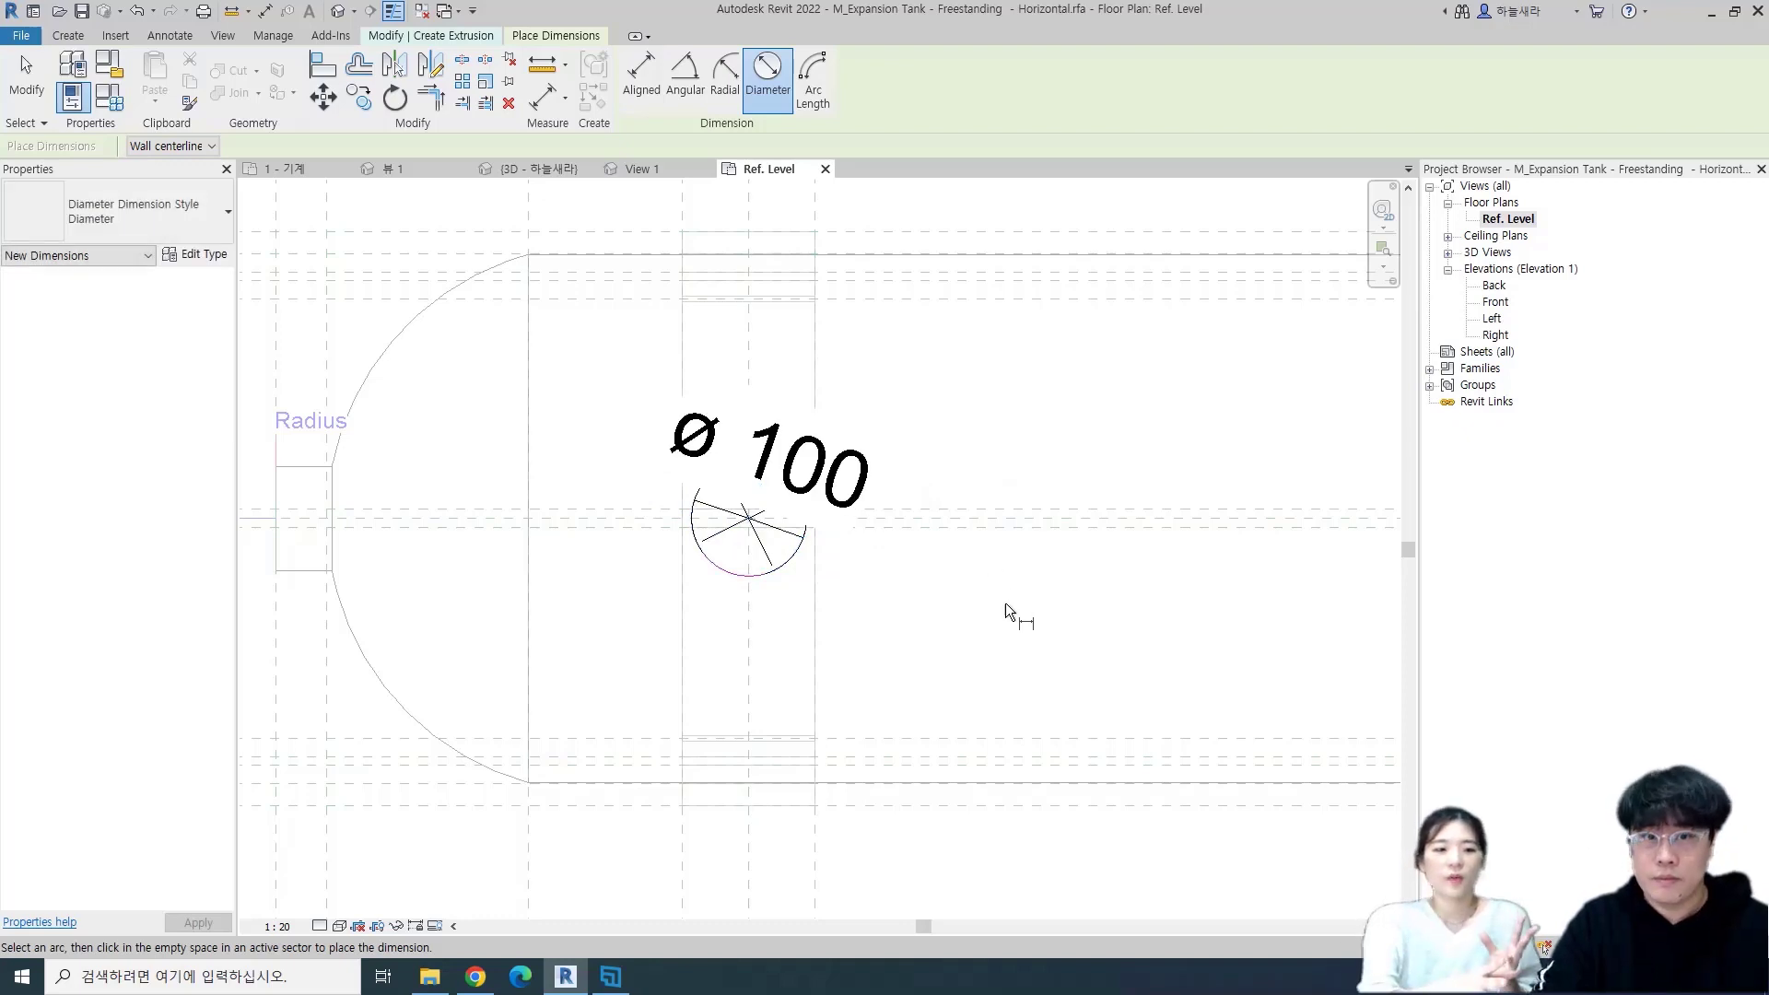
key(Escape)
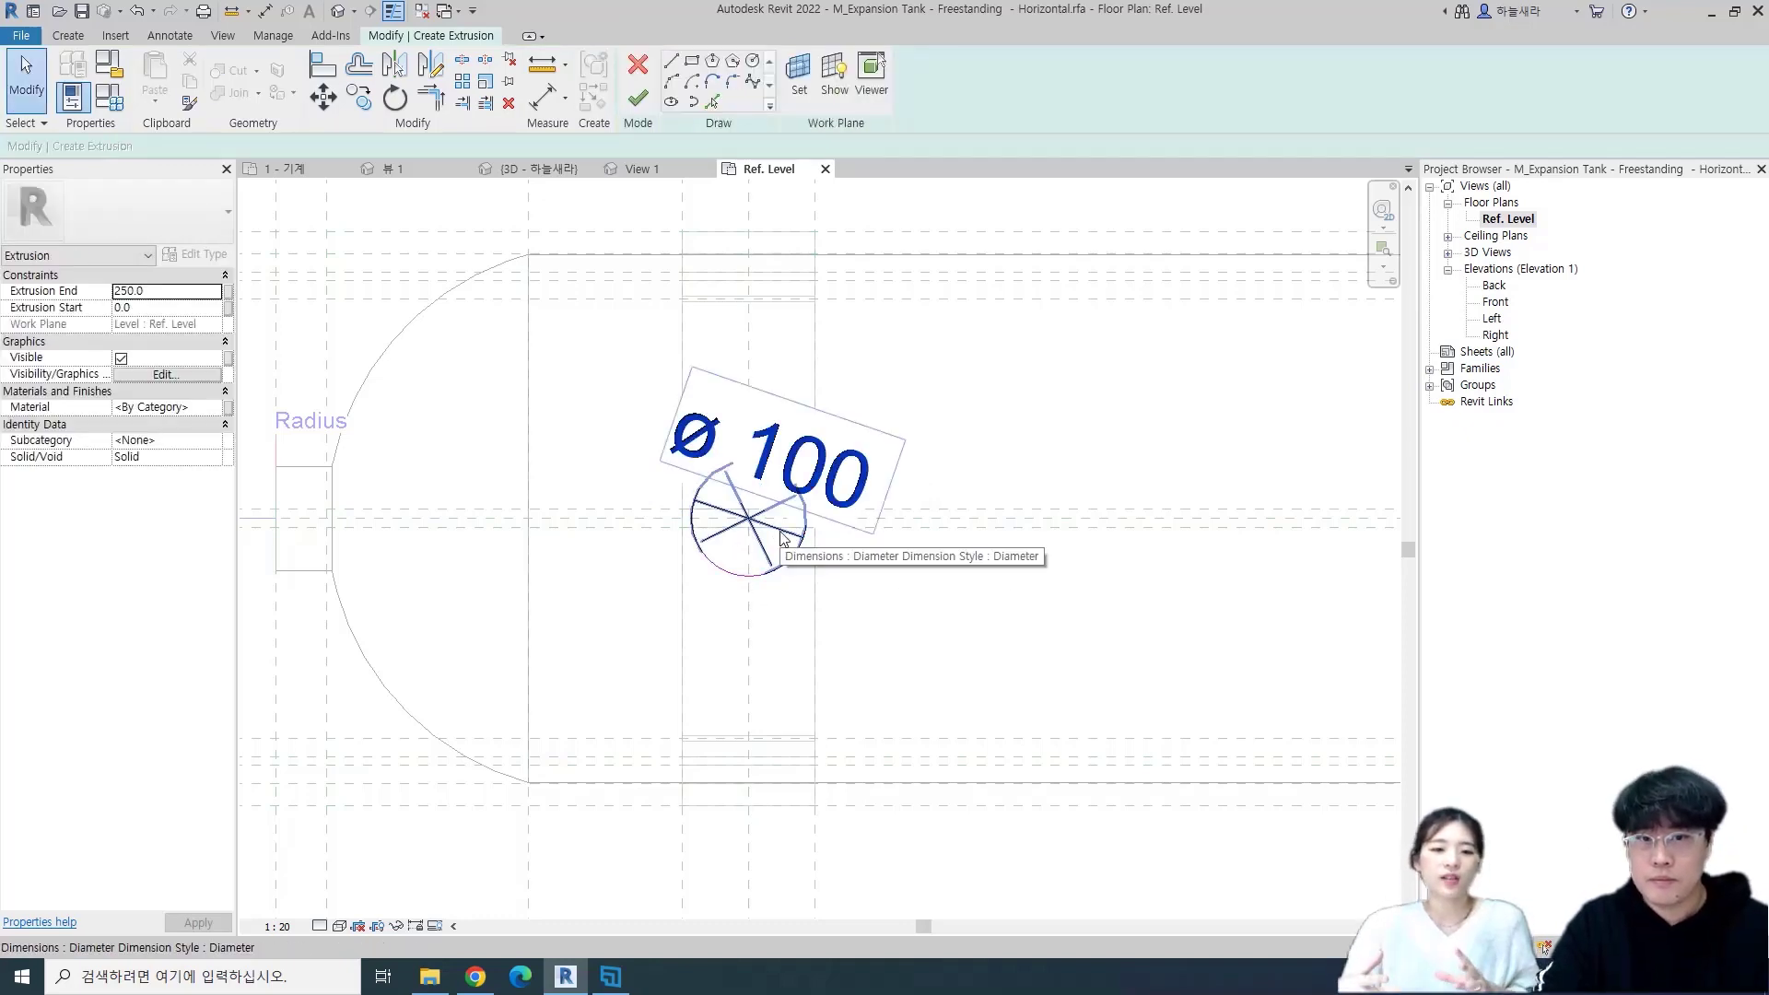
- Set the floor plan's view scale to 1 : 2 so the diameter dimension text fits the circle
click(277, 926)
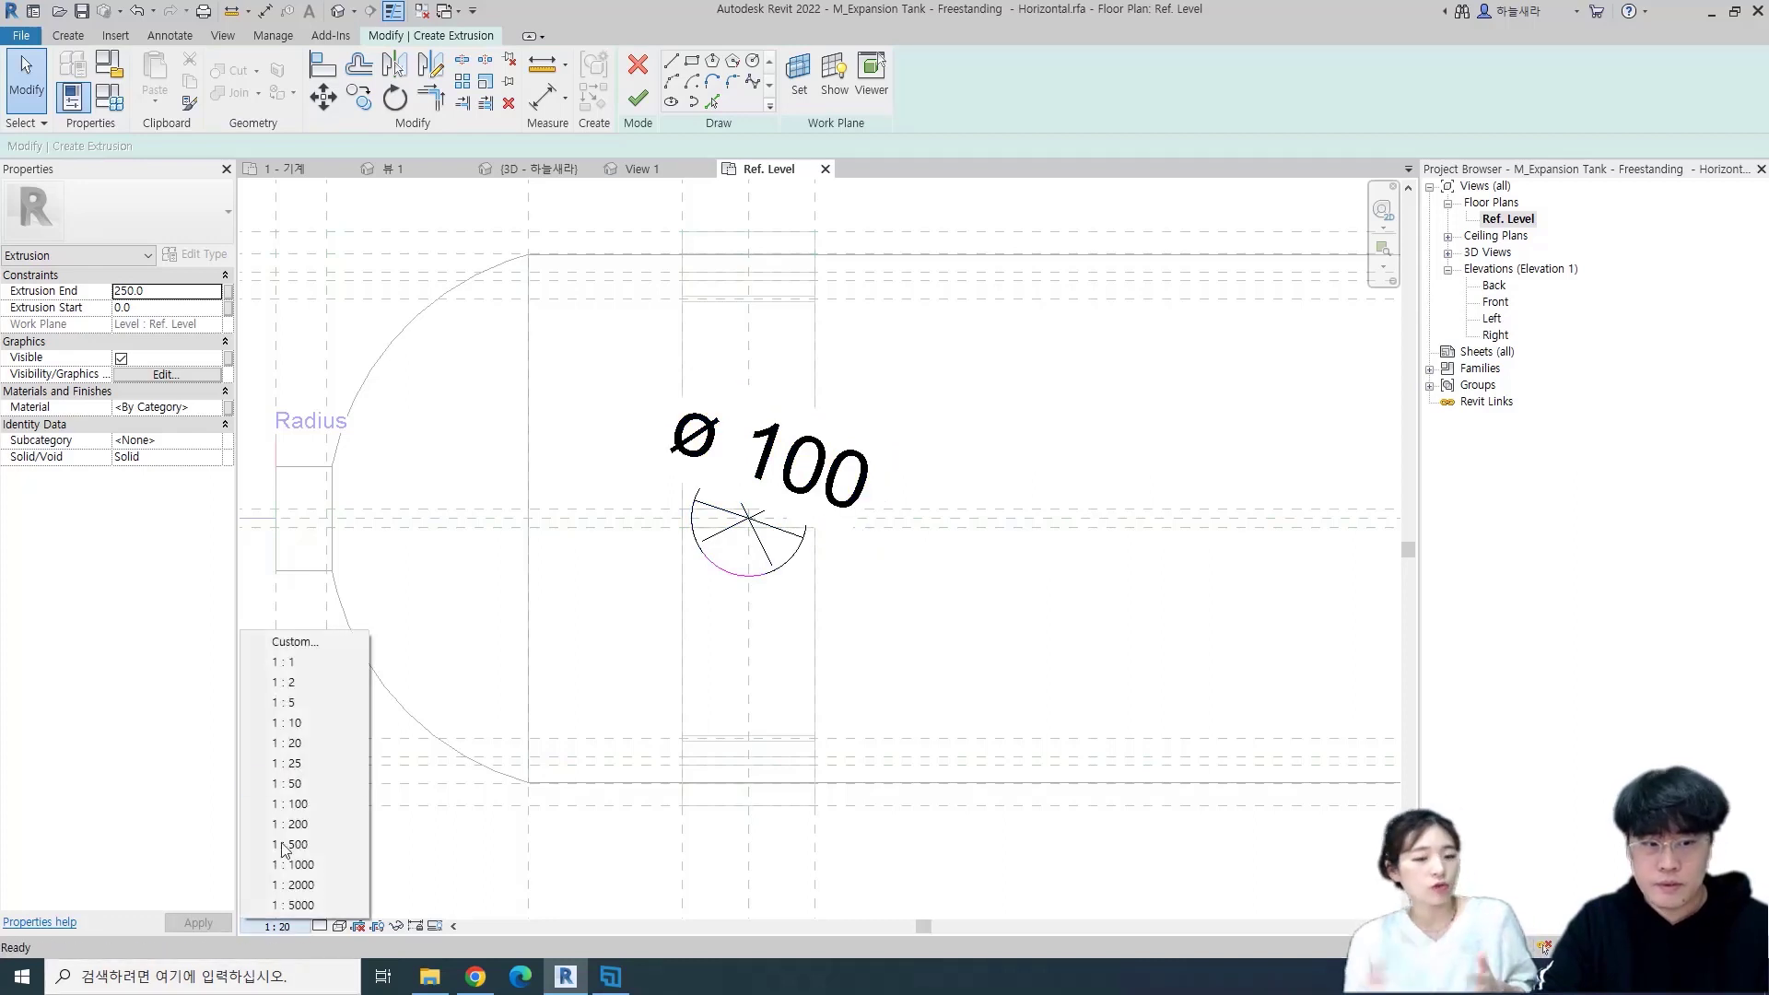
click(293, 682)
scroll(774, 533, up, 5)
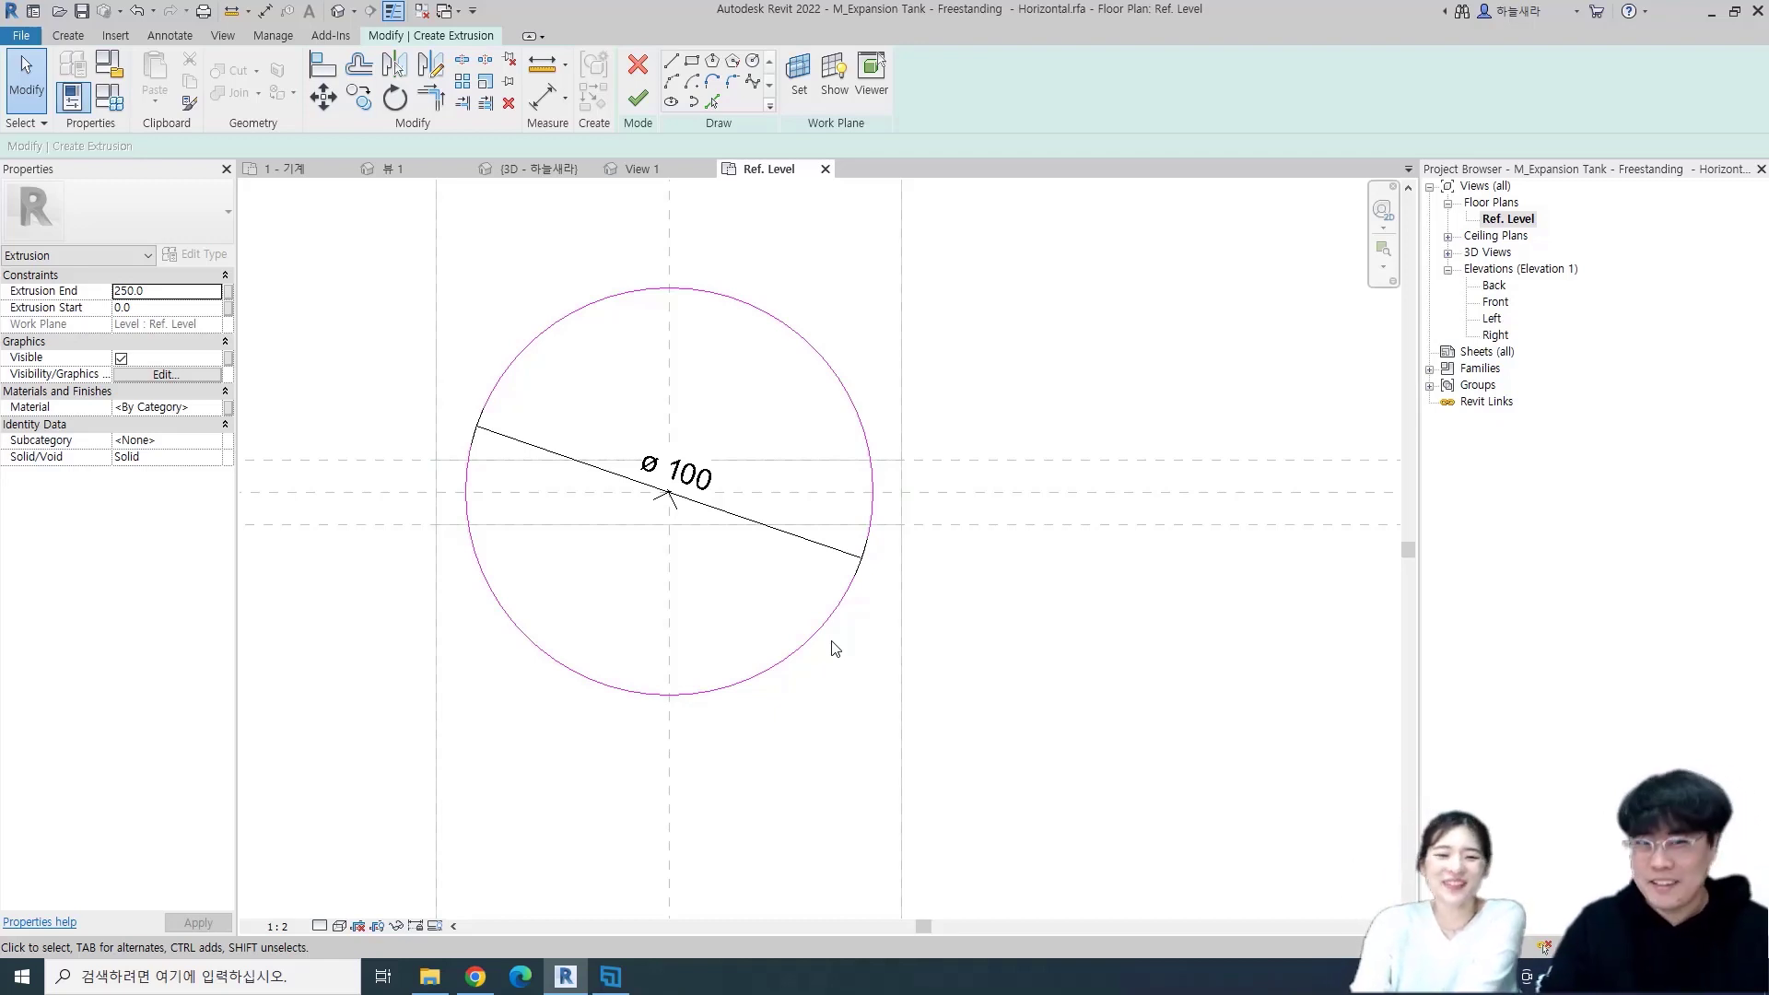
- Add an instance family parameter named Nozzle Radius with the Piping discipline and the Pipe Size type
click(807, 531)
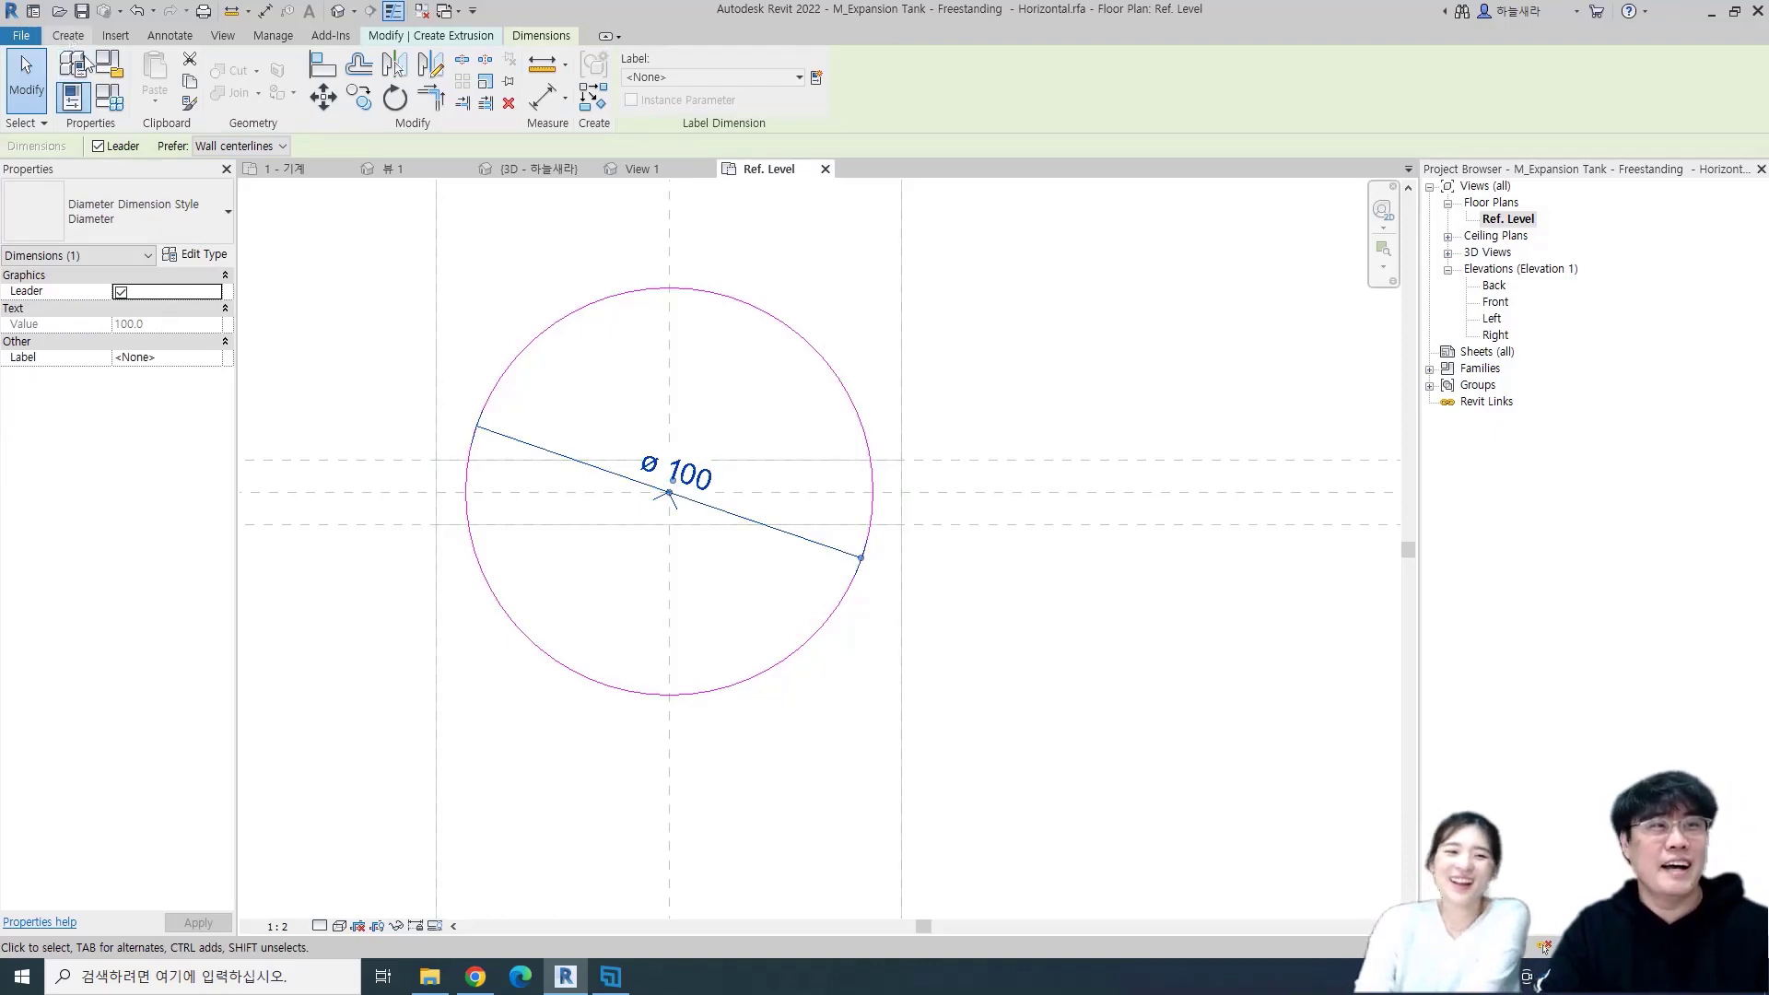
click(109, 97)
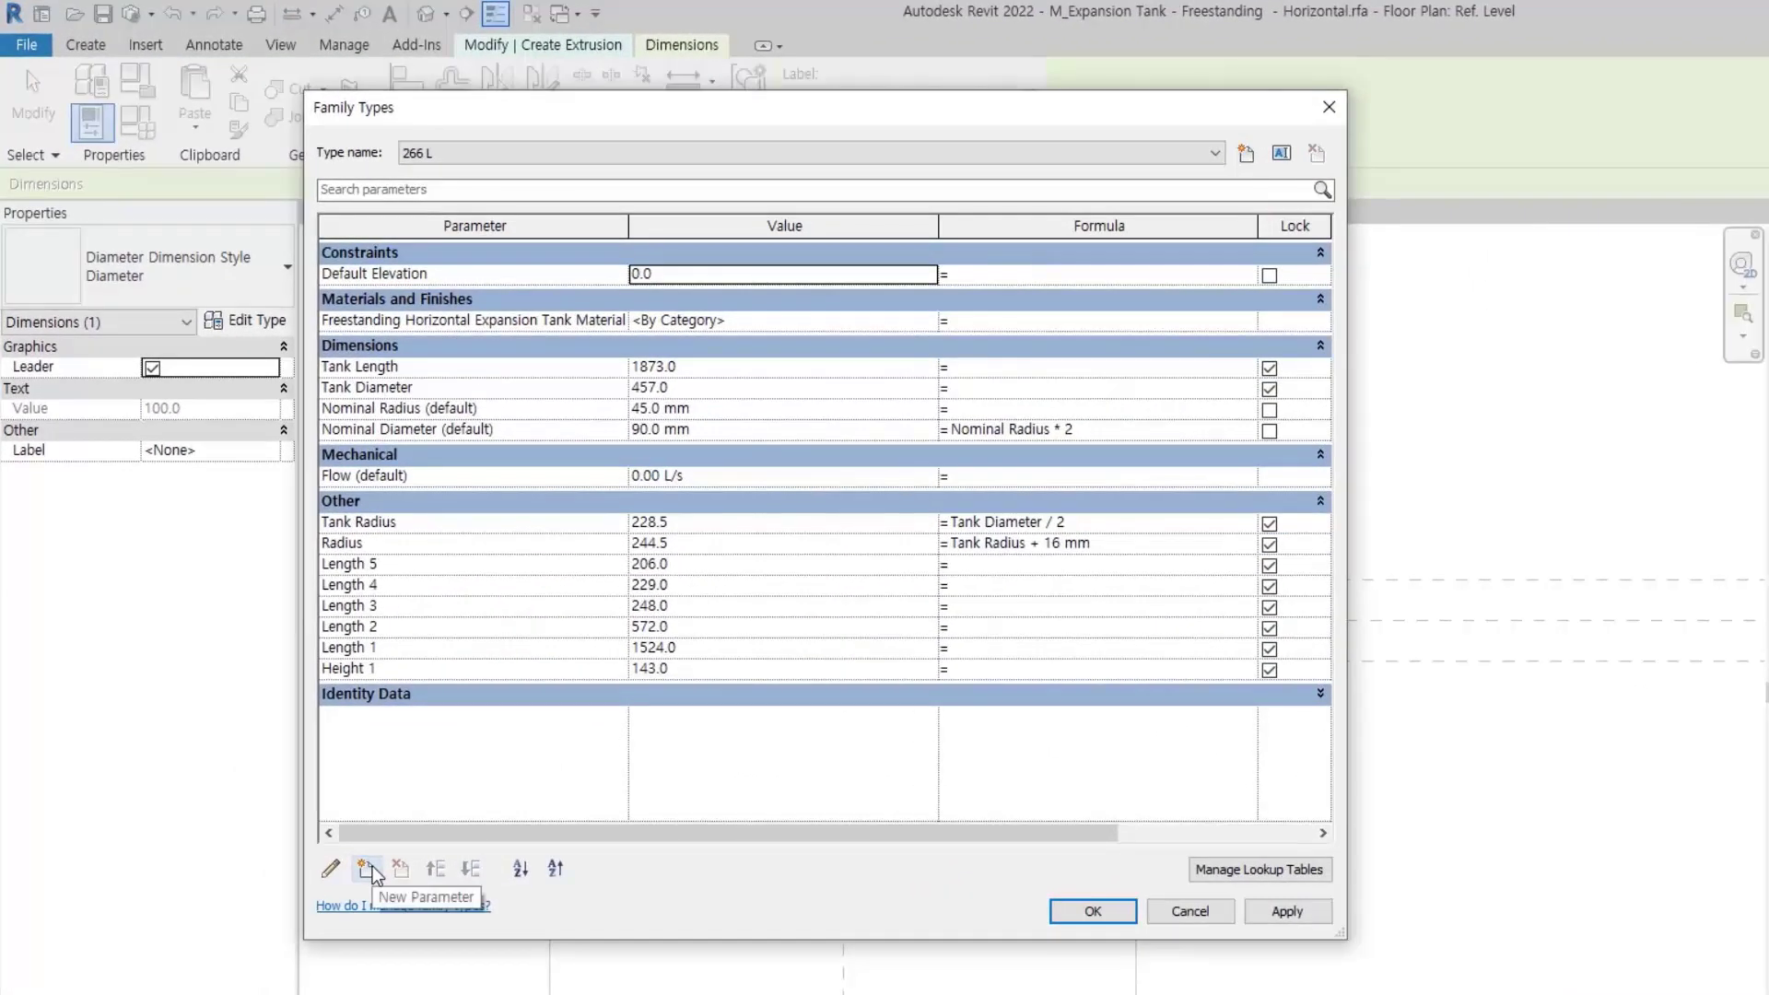
click(367, 868)
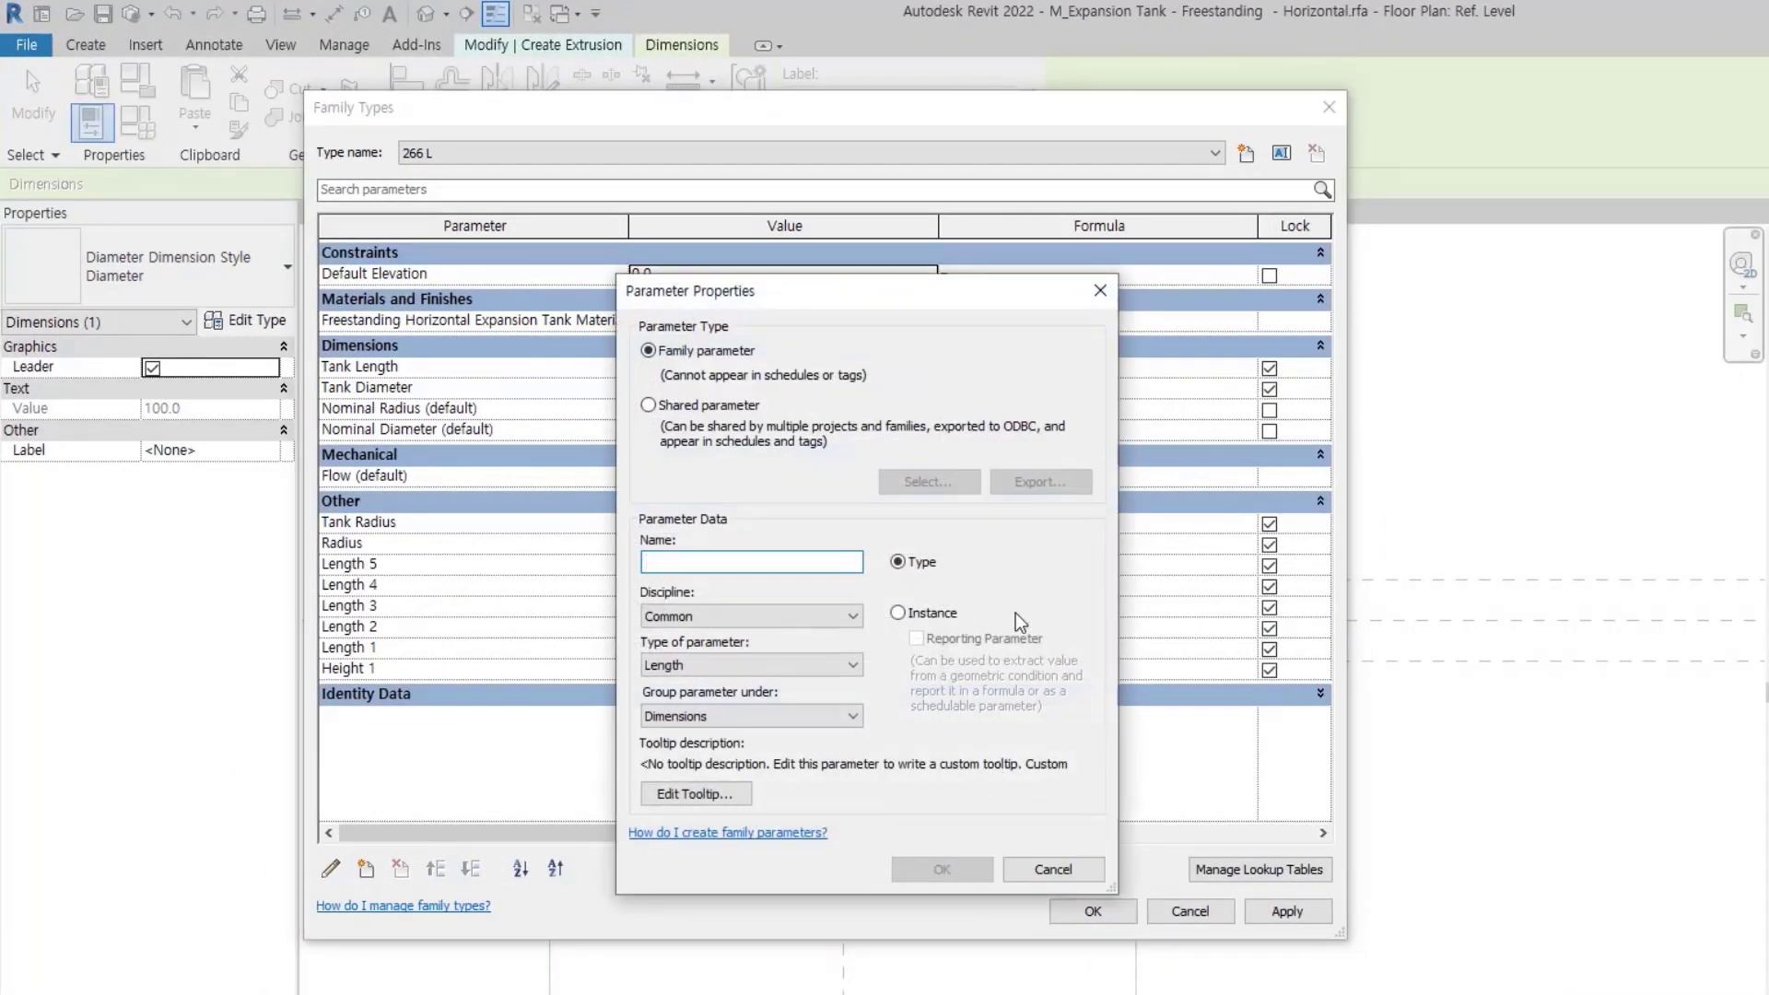
text(Nozzle Radius)
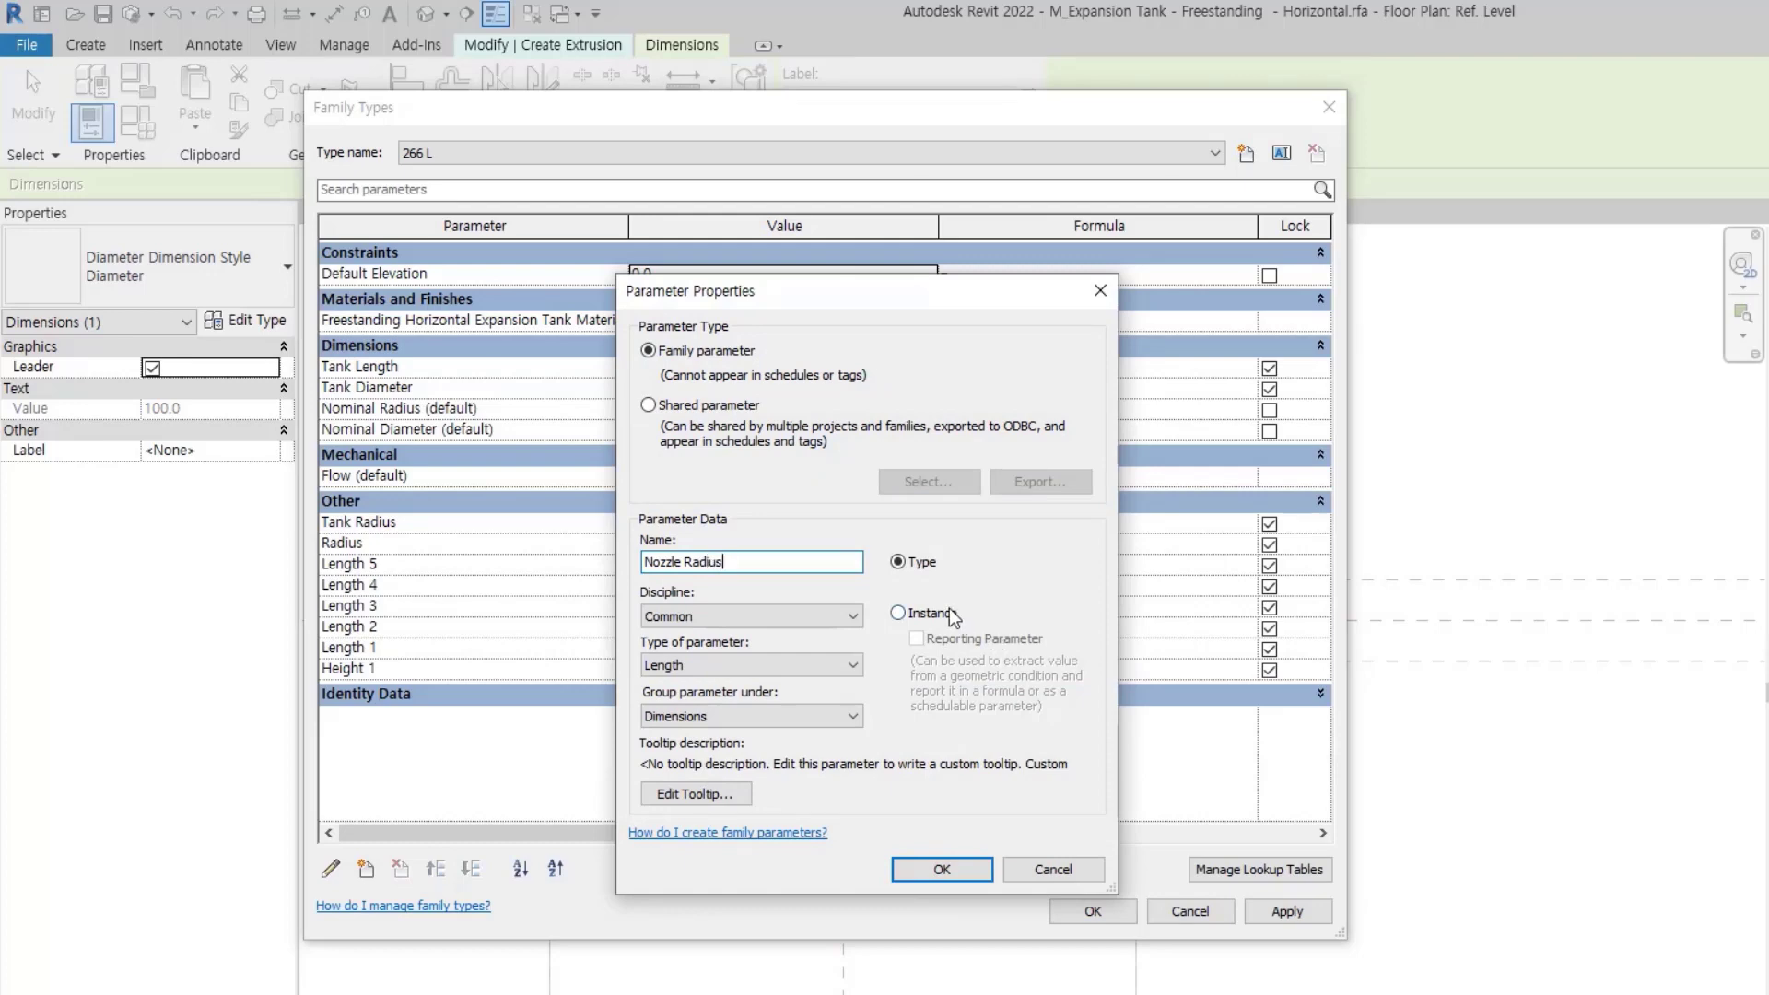
click(949, 611)
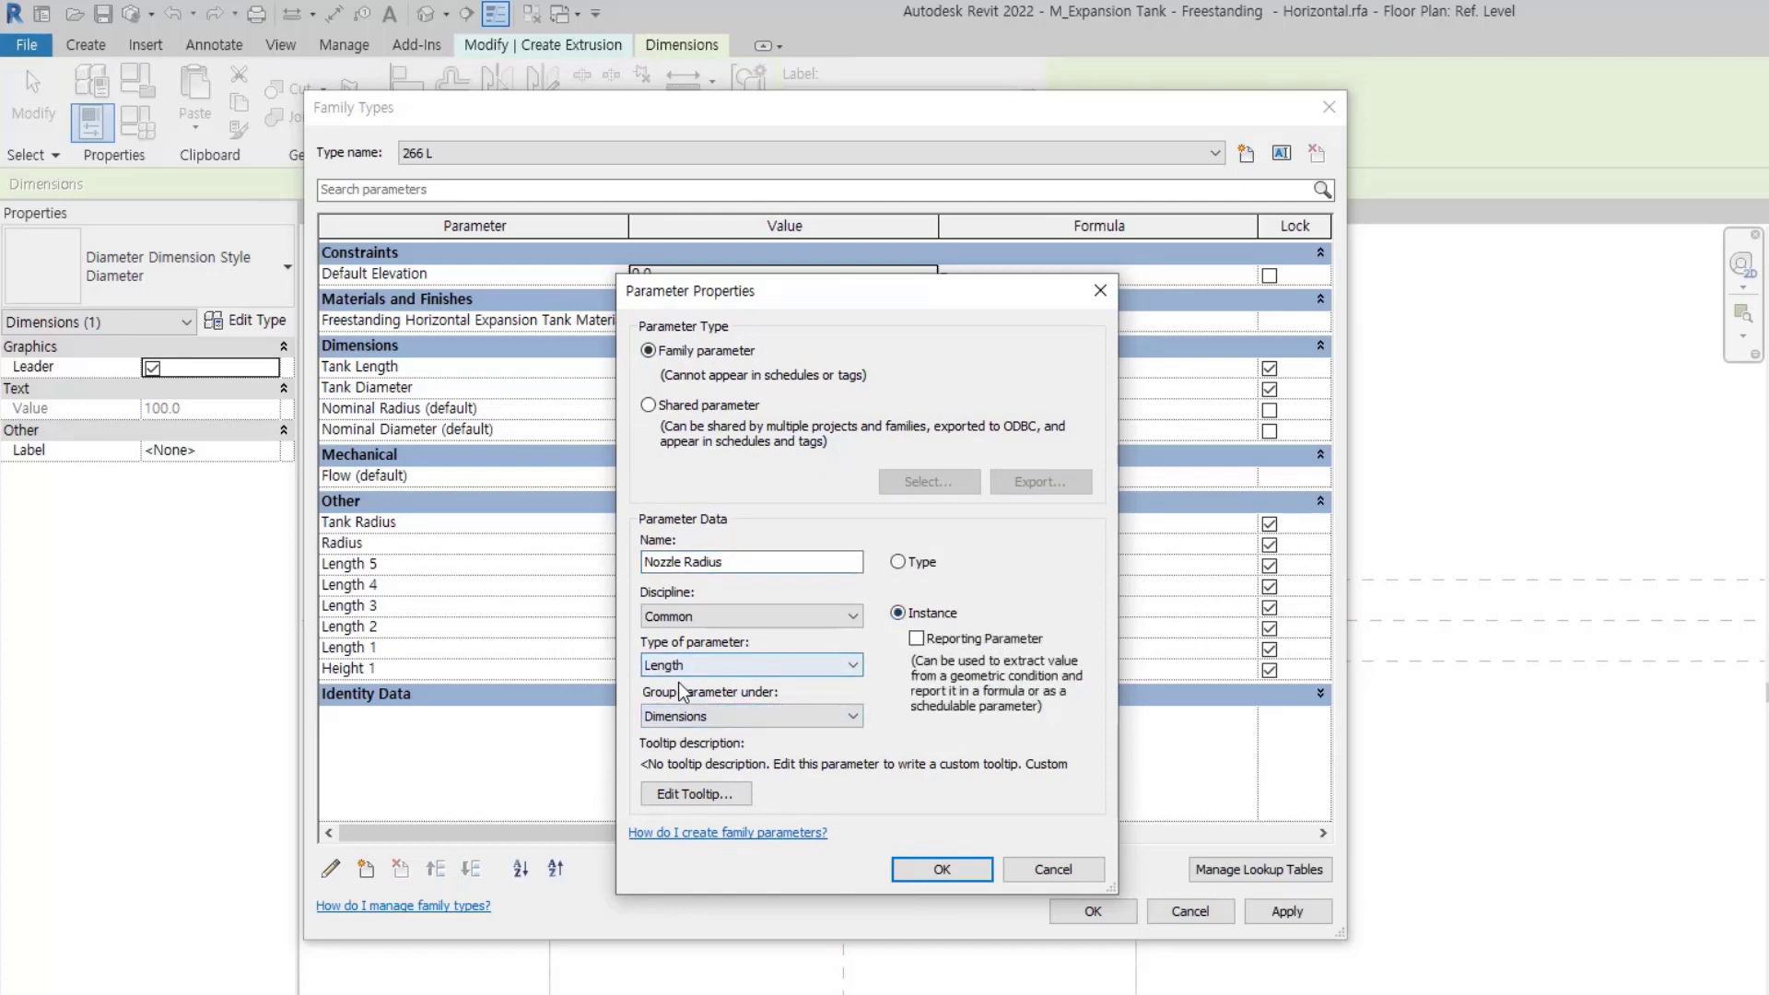
click(697, 618)
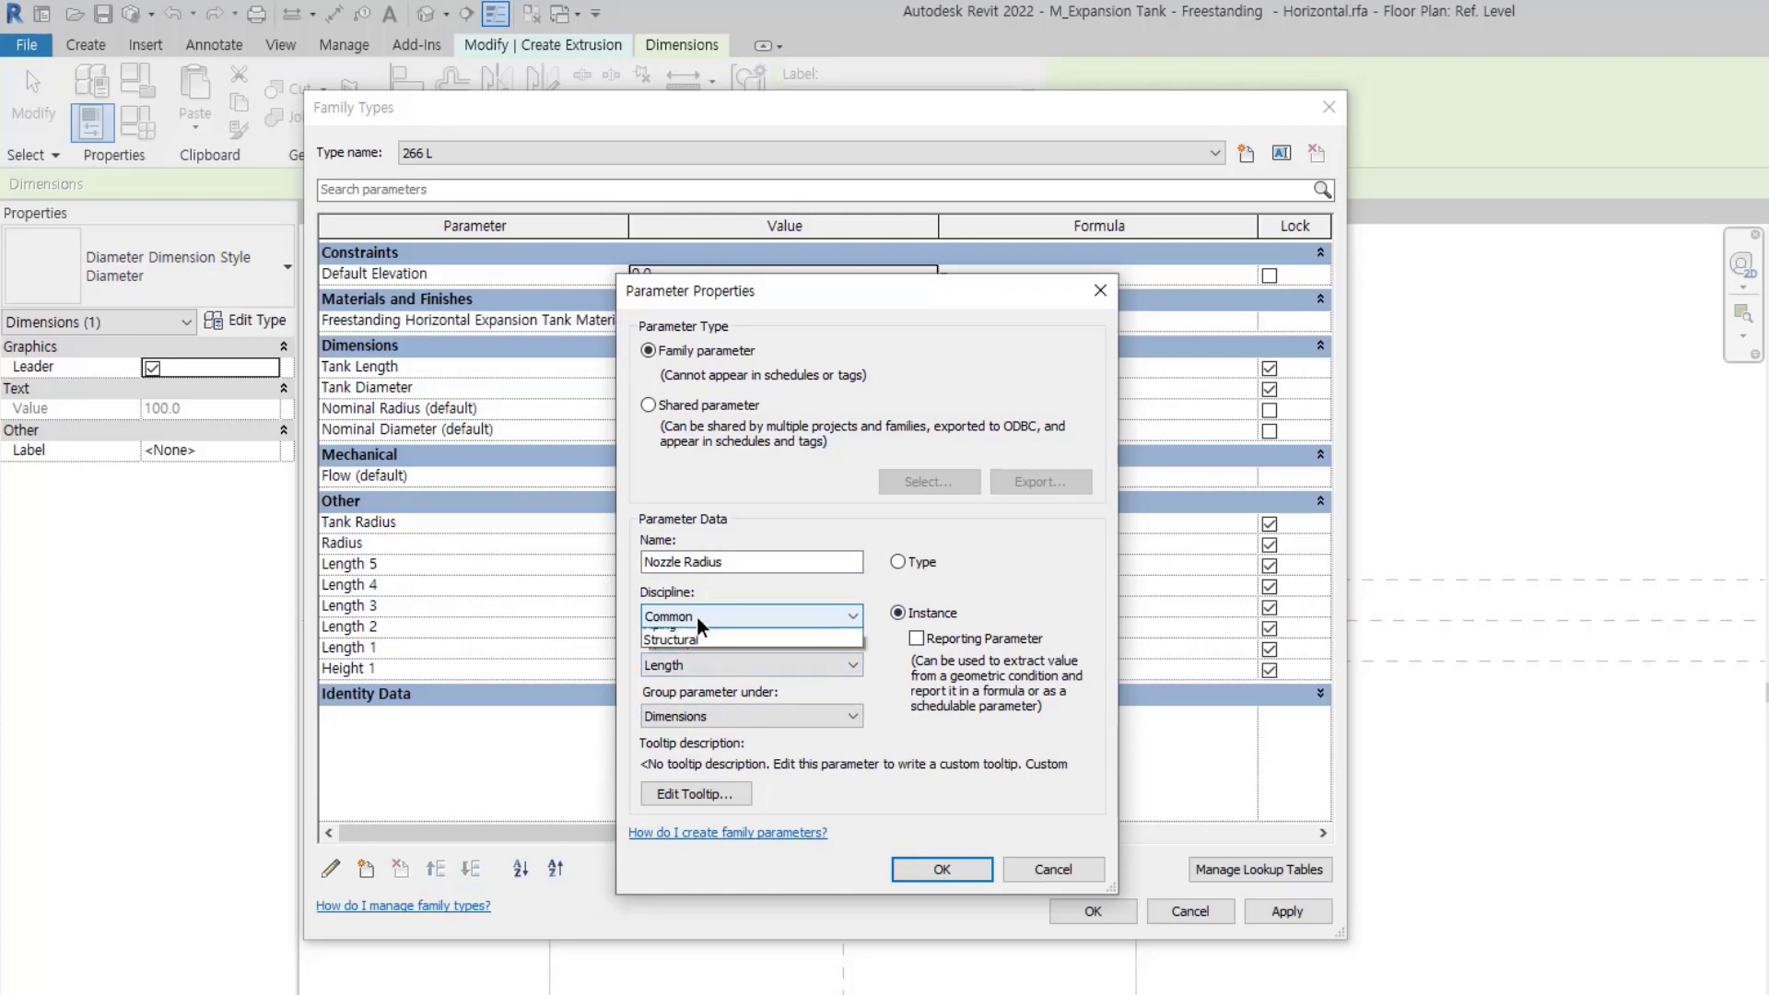
click(691, 710)
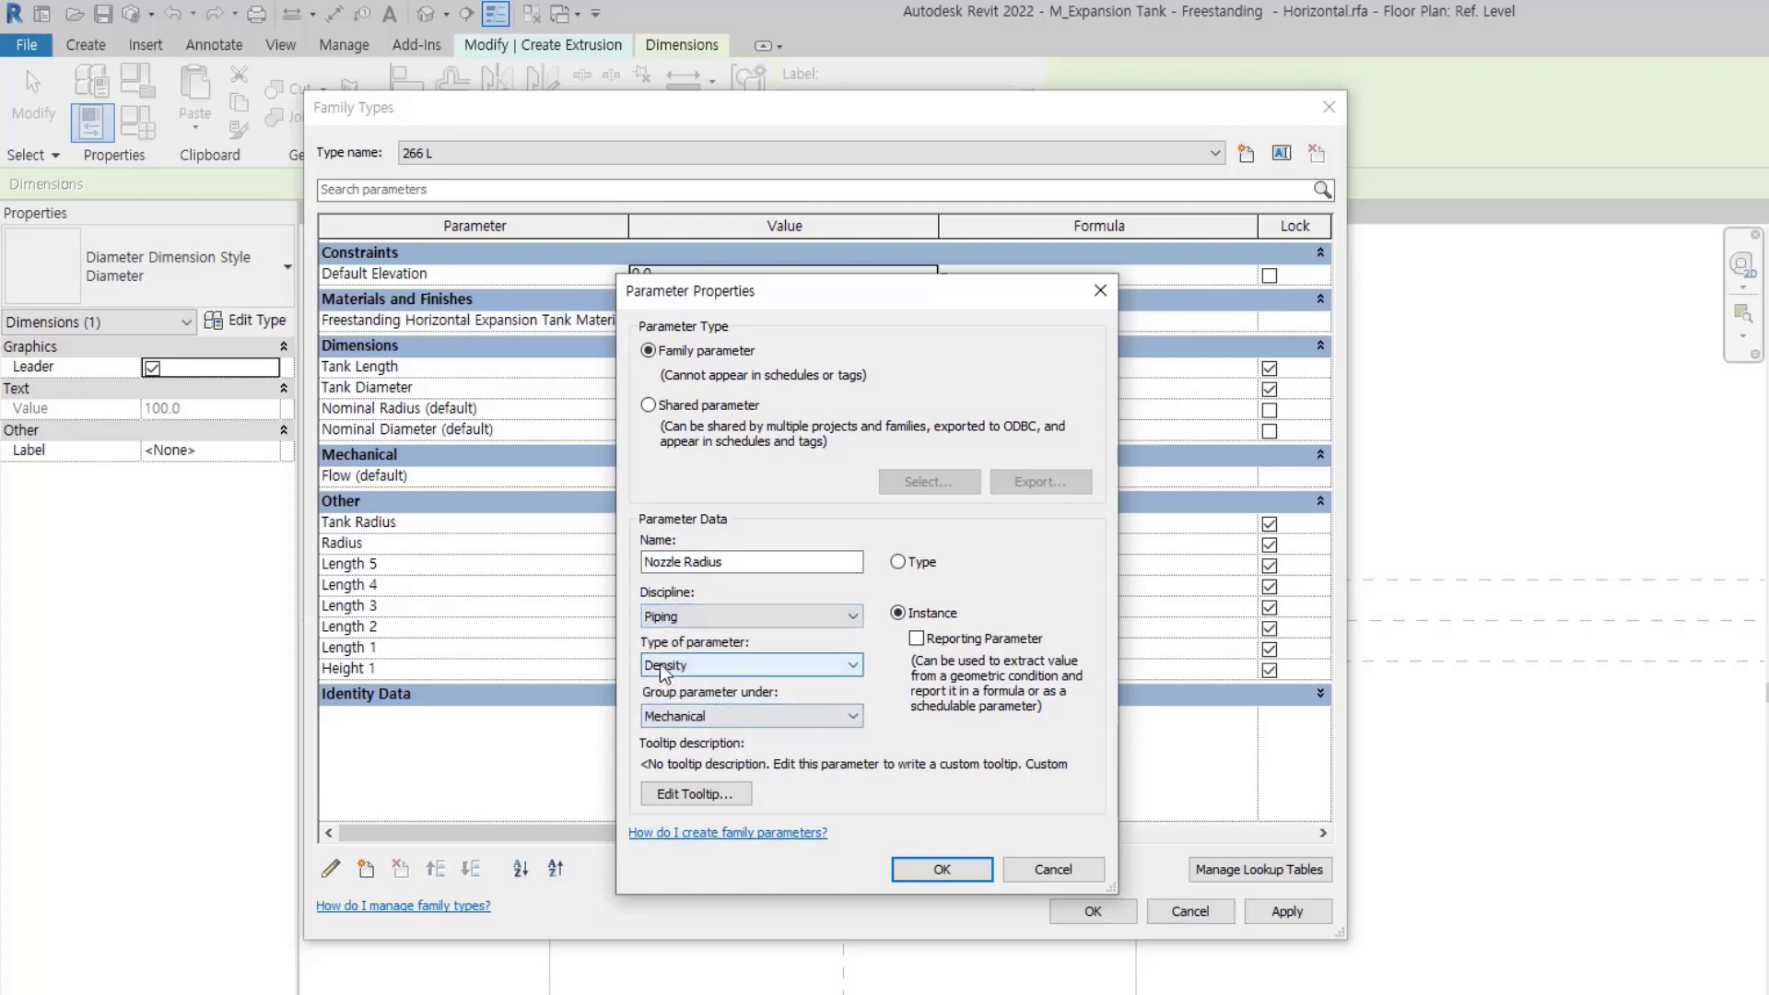
click(661, 666)
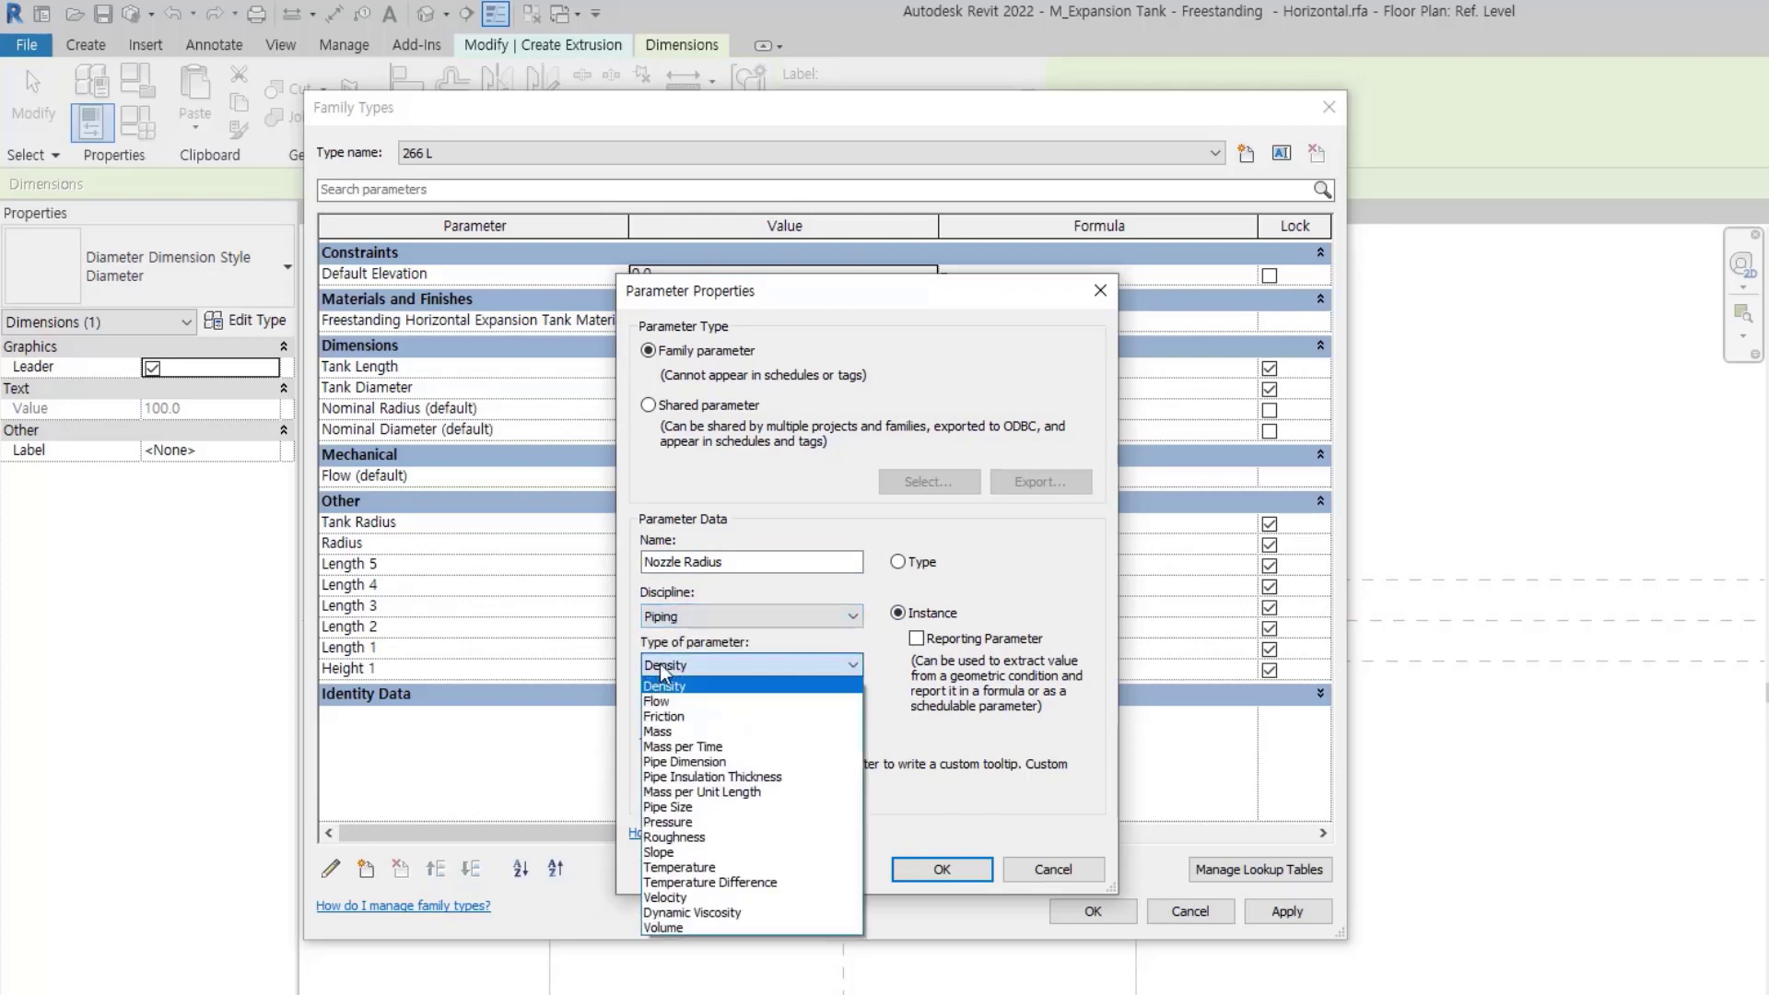
click(739, 807)
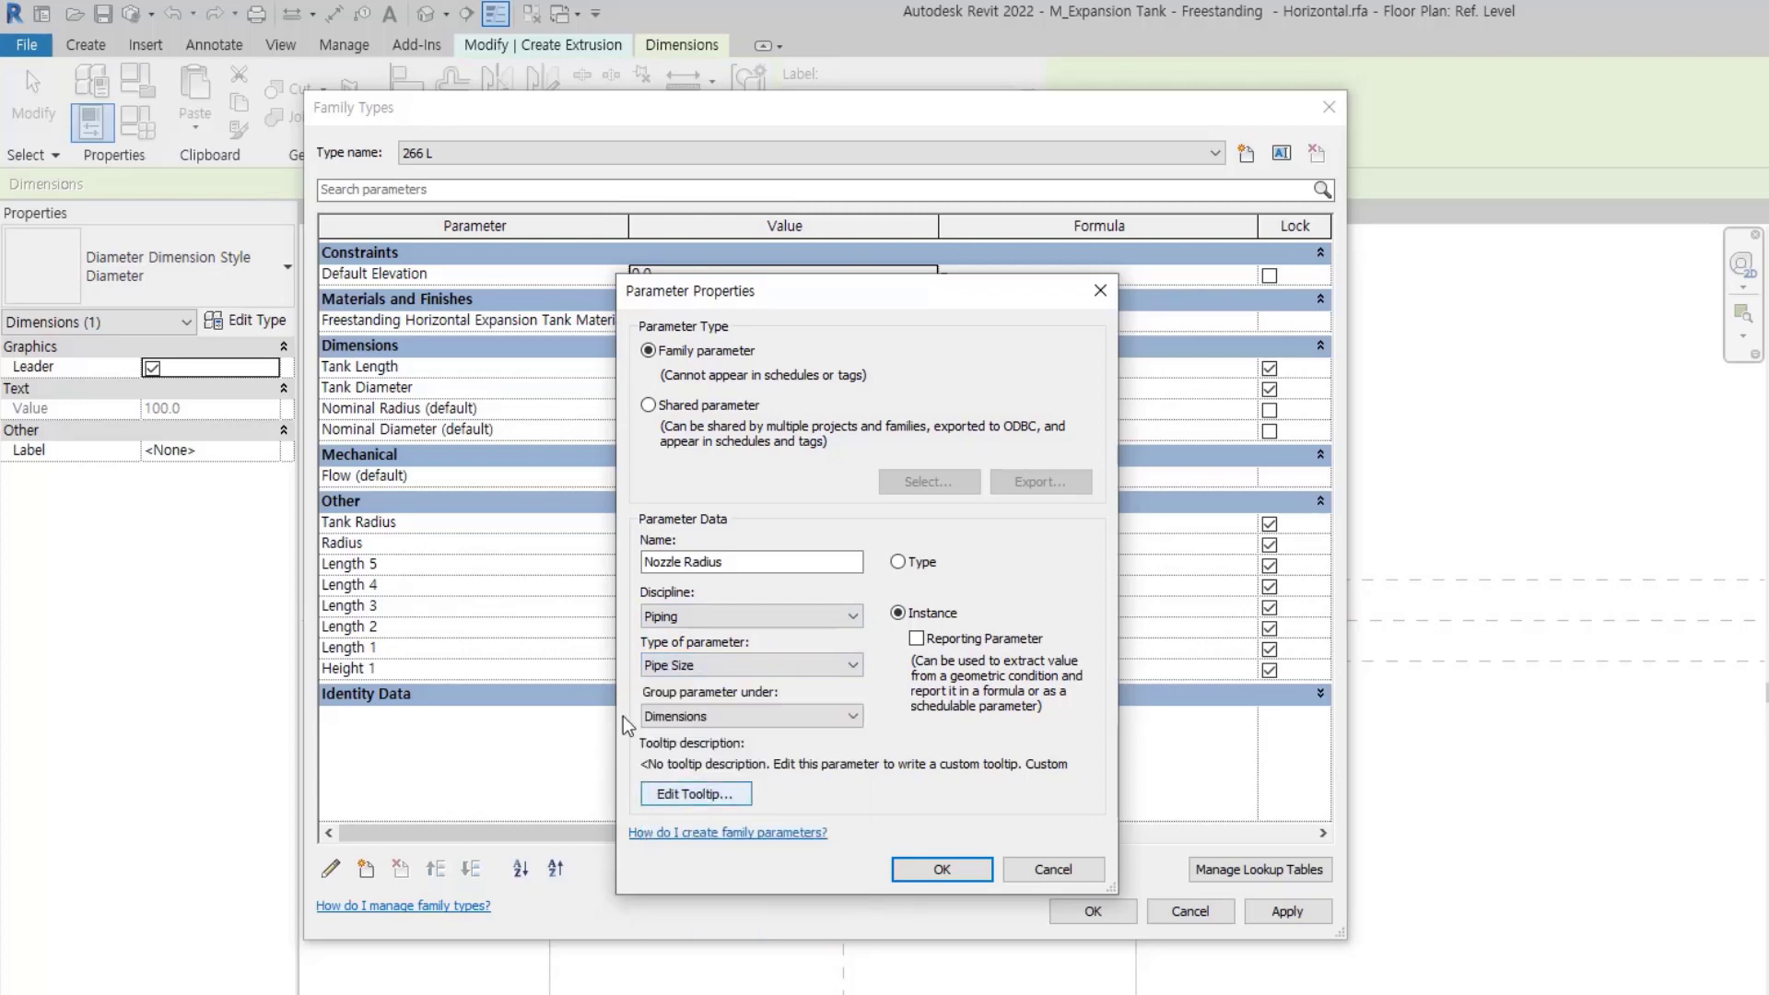
click(929, 868)
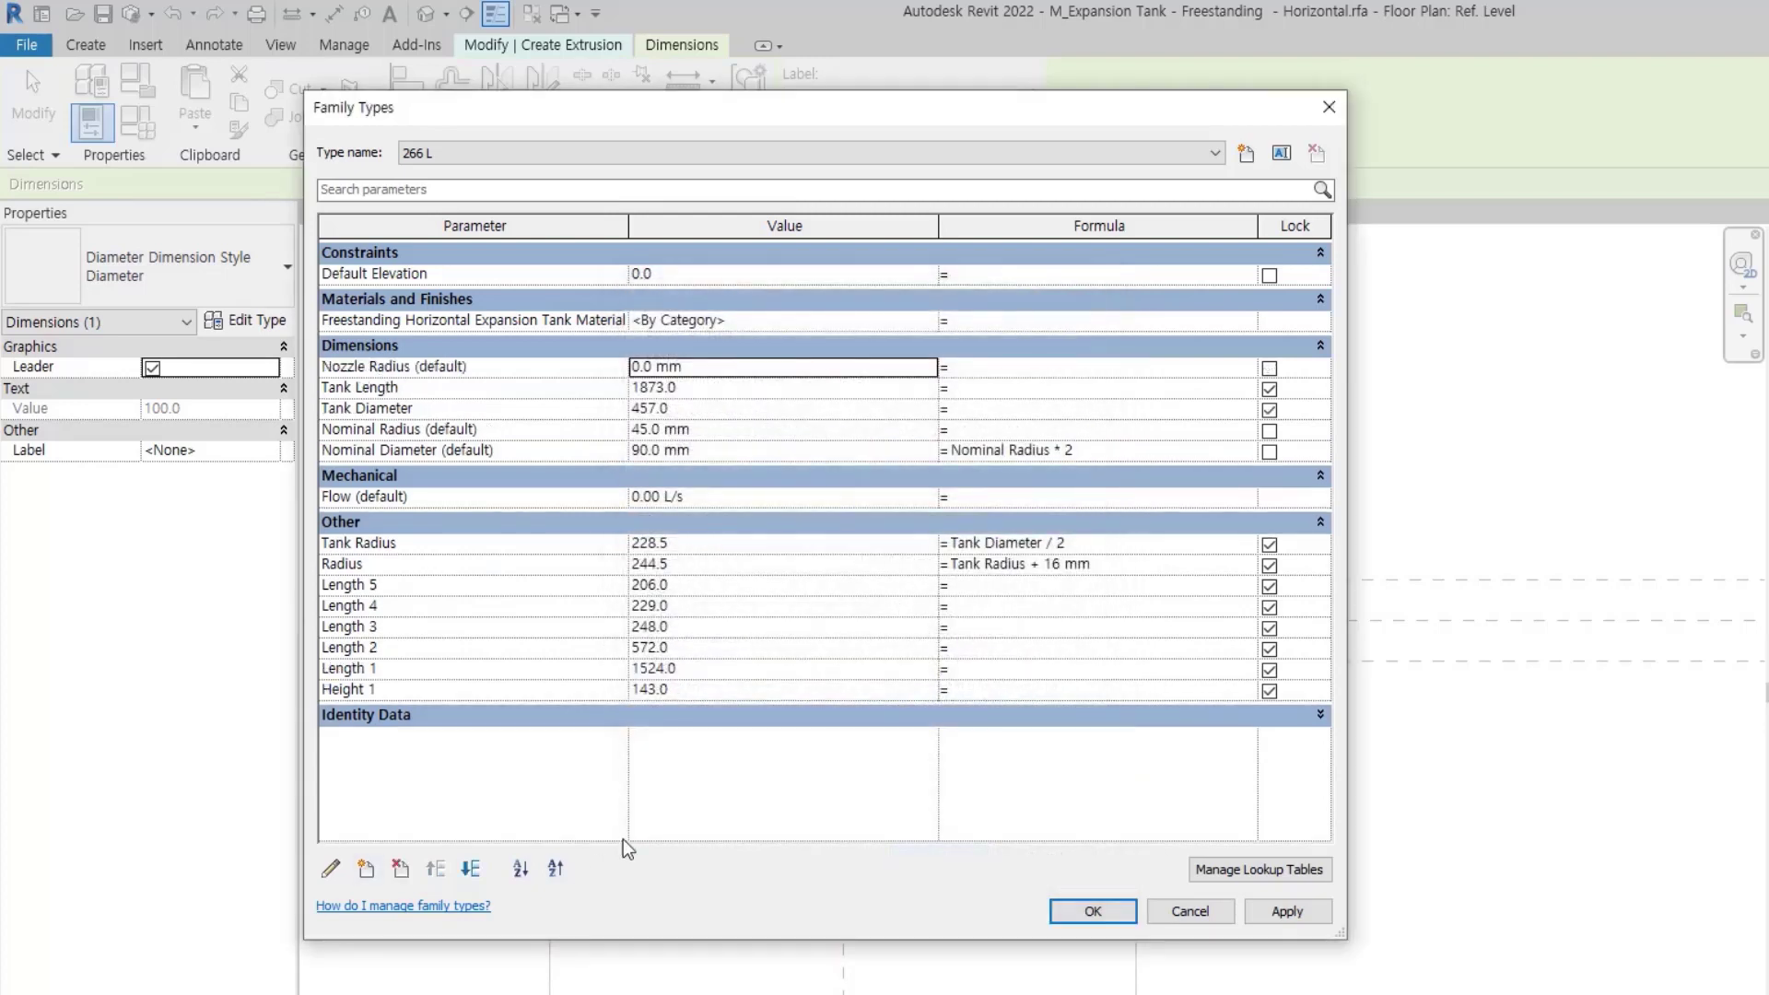
- Add an instance family parameter named Nozzle Diameter with the Piping discipline and the Pipe Size type
click(366, 869)
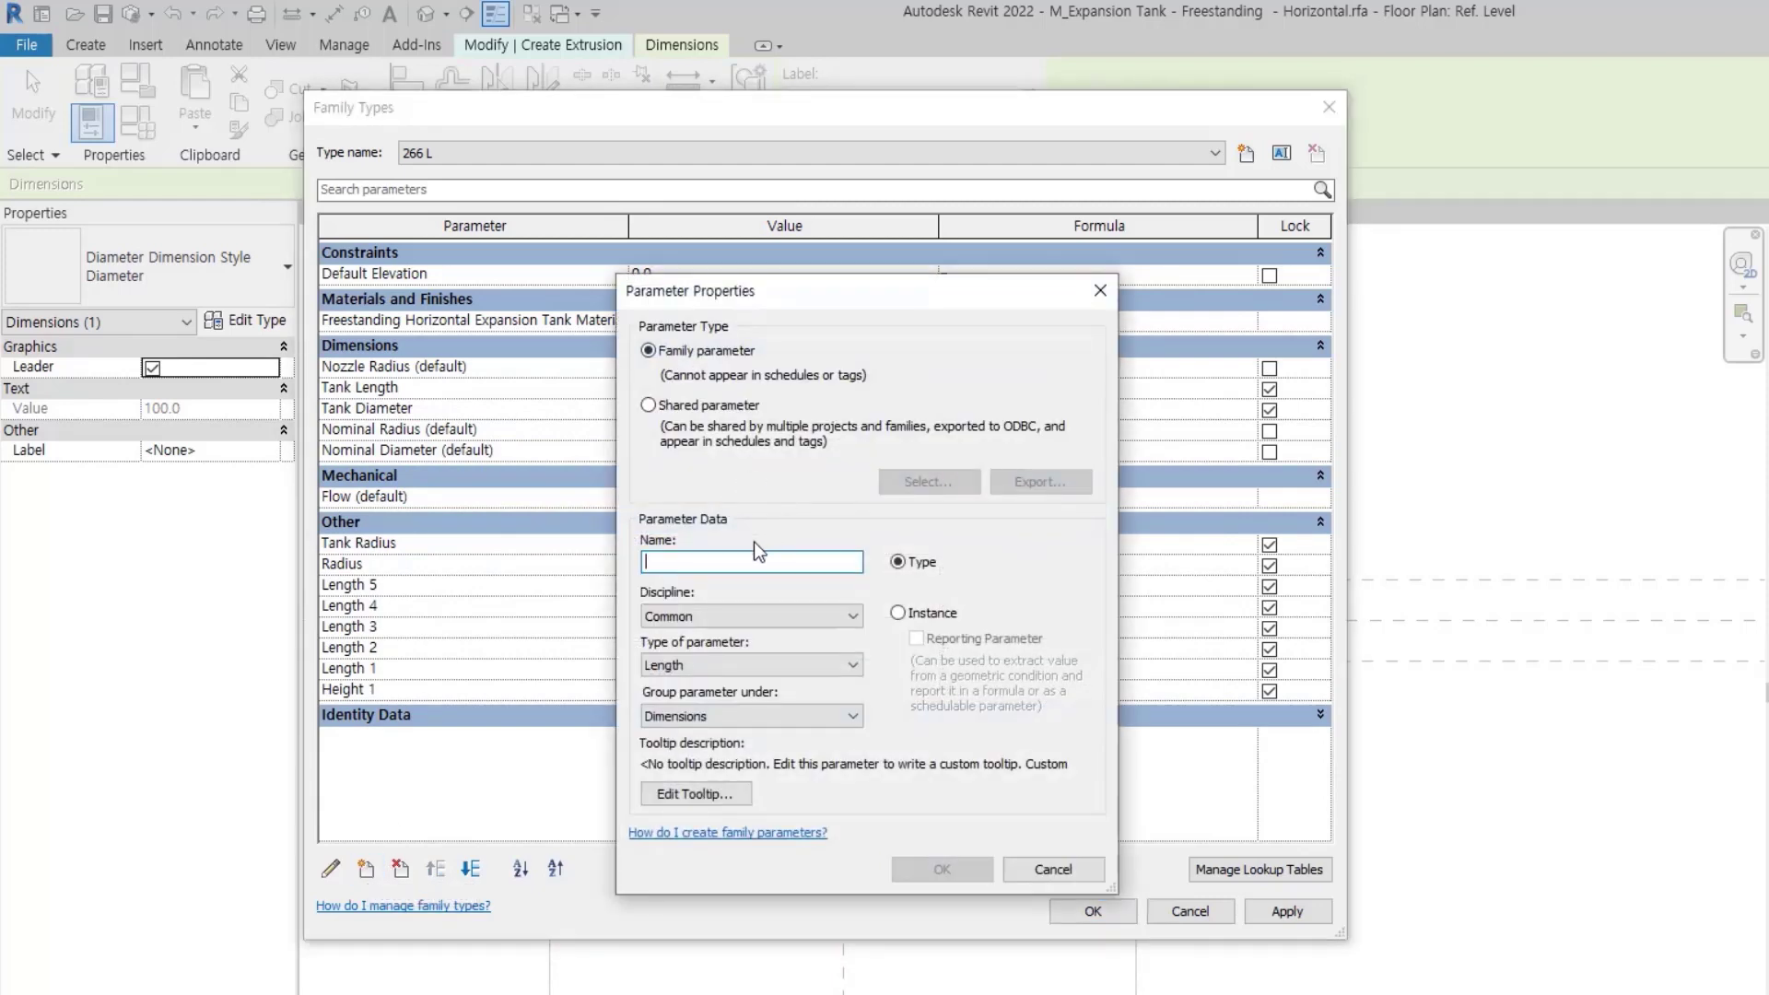
text(Nozzle Diameter)
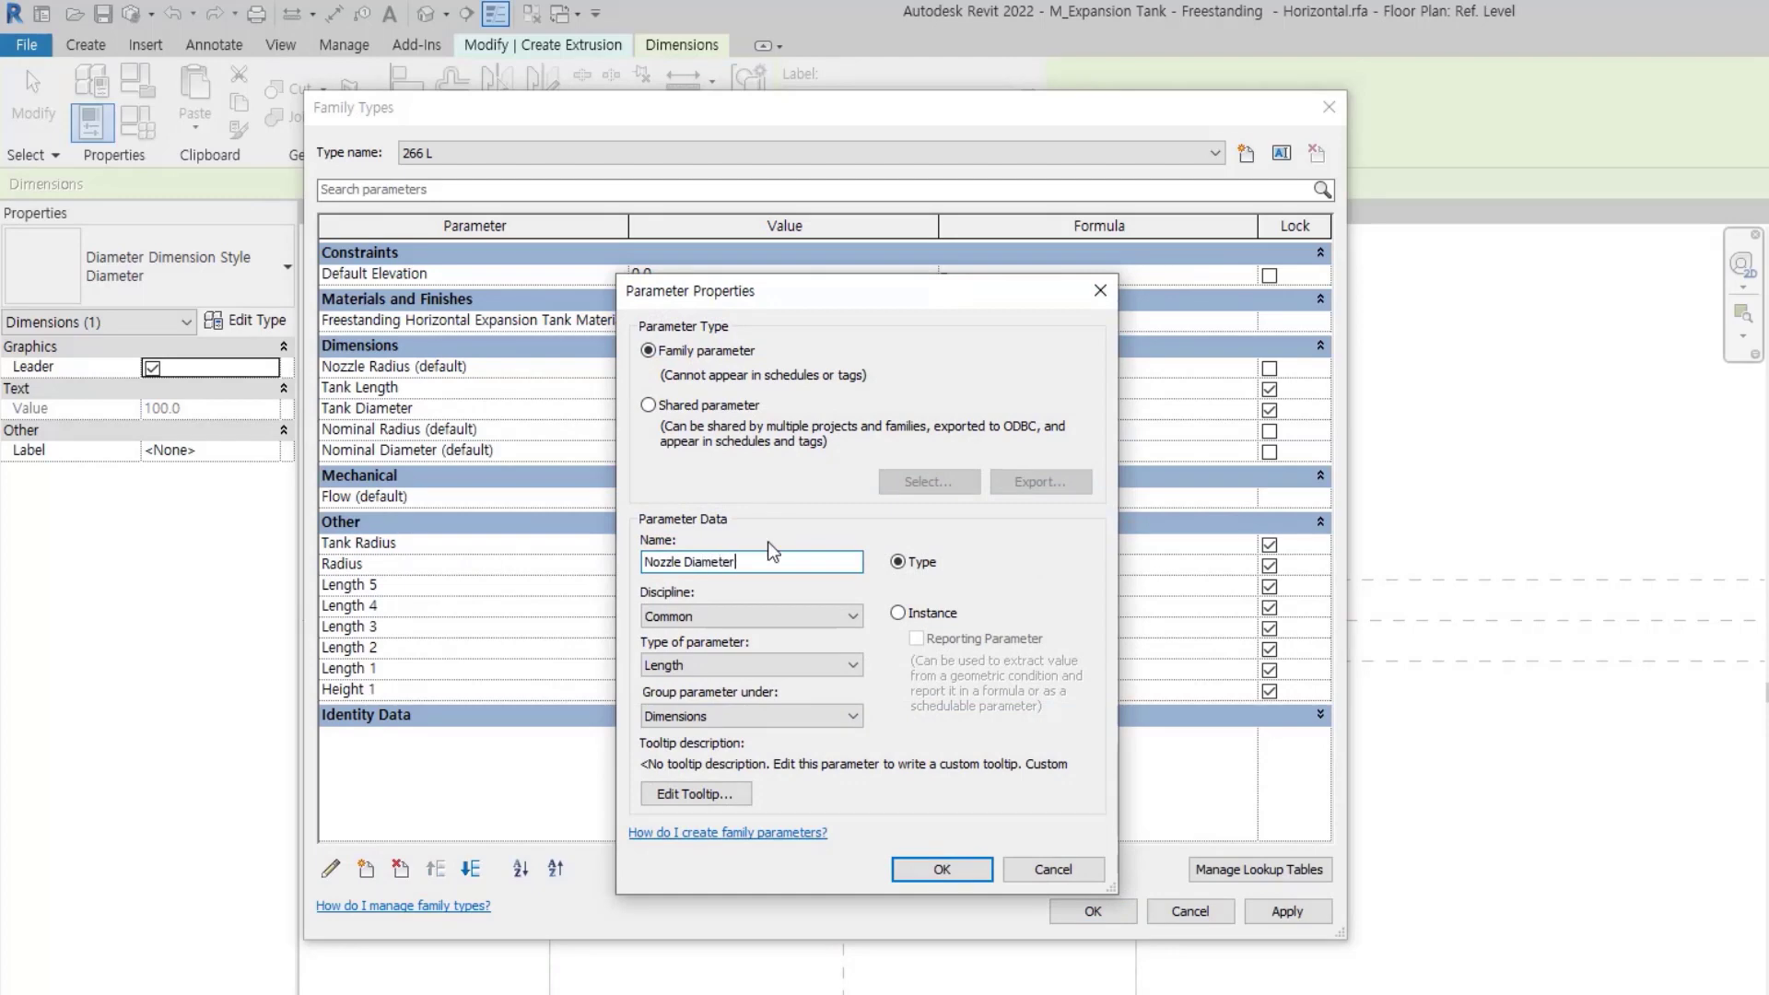
click(926, 613)
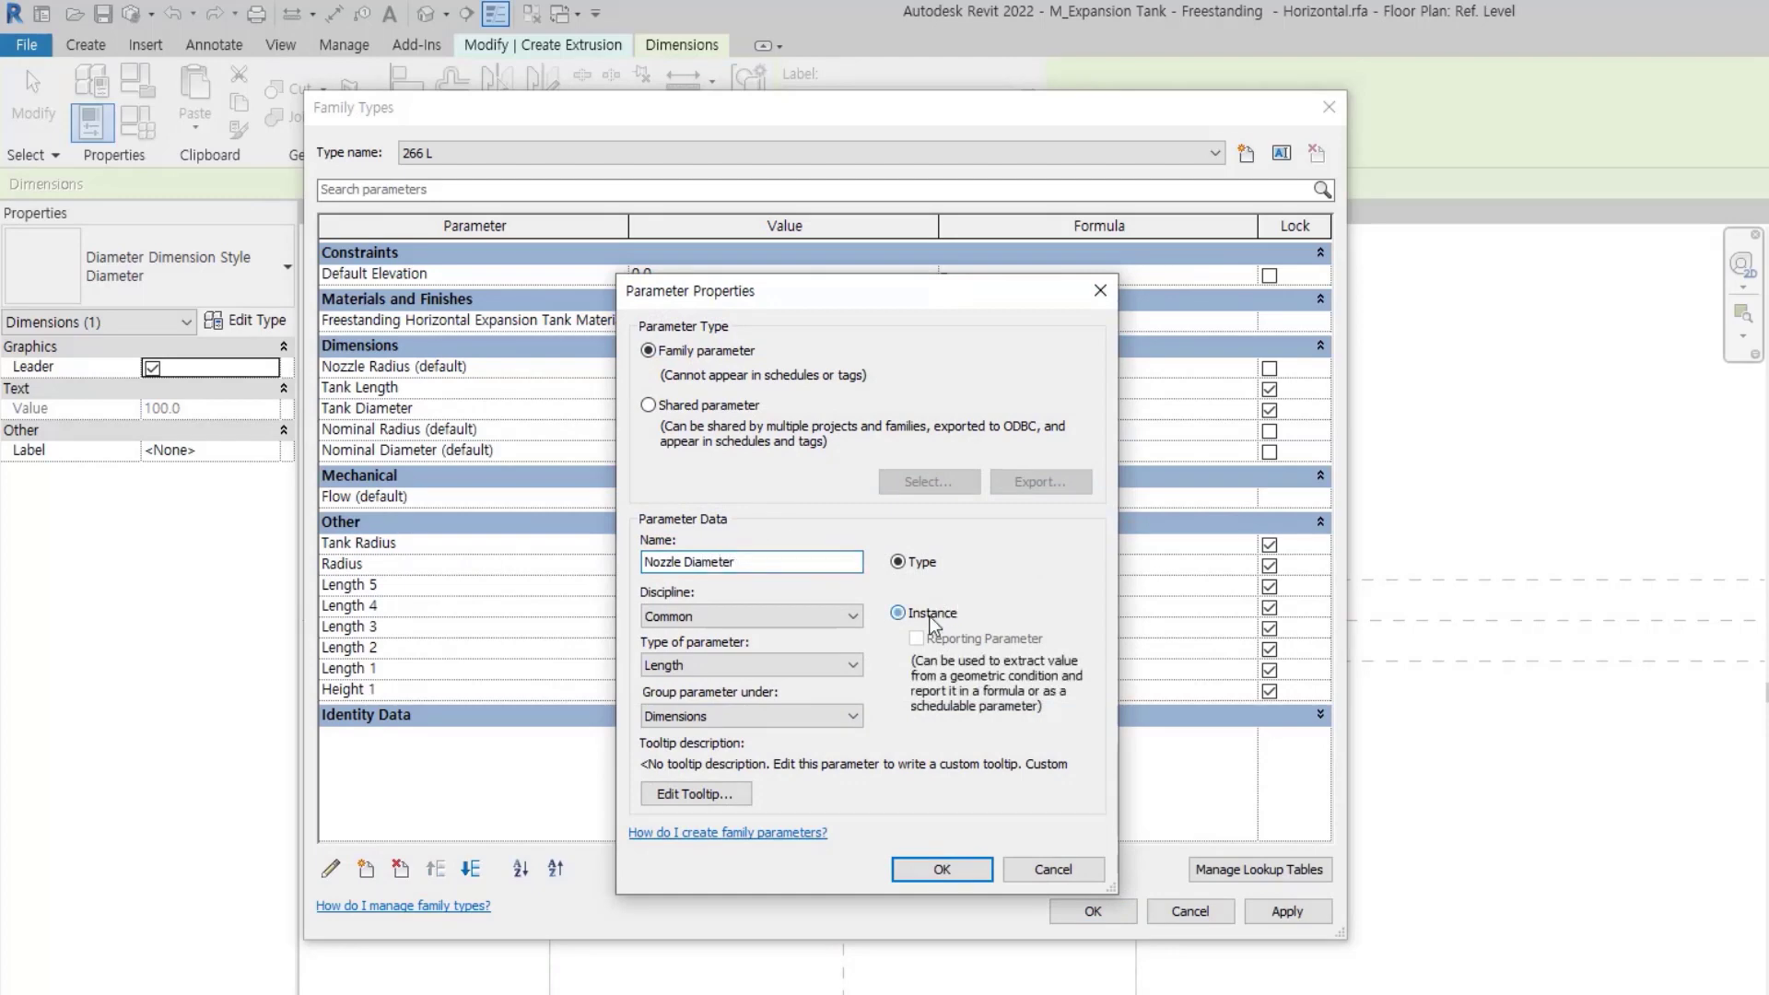
click(689, 617)
click(678, 713)
click(672, 661)
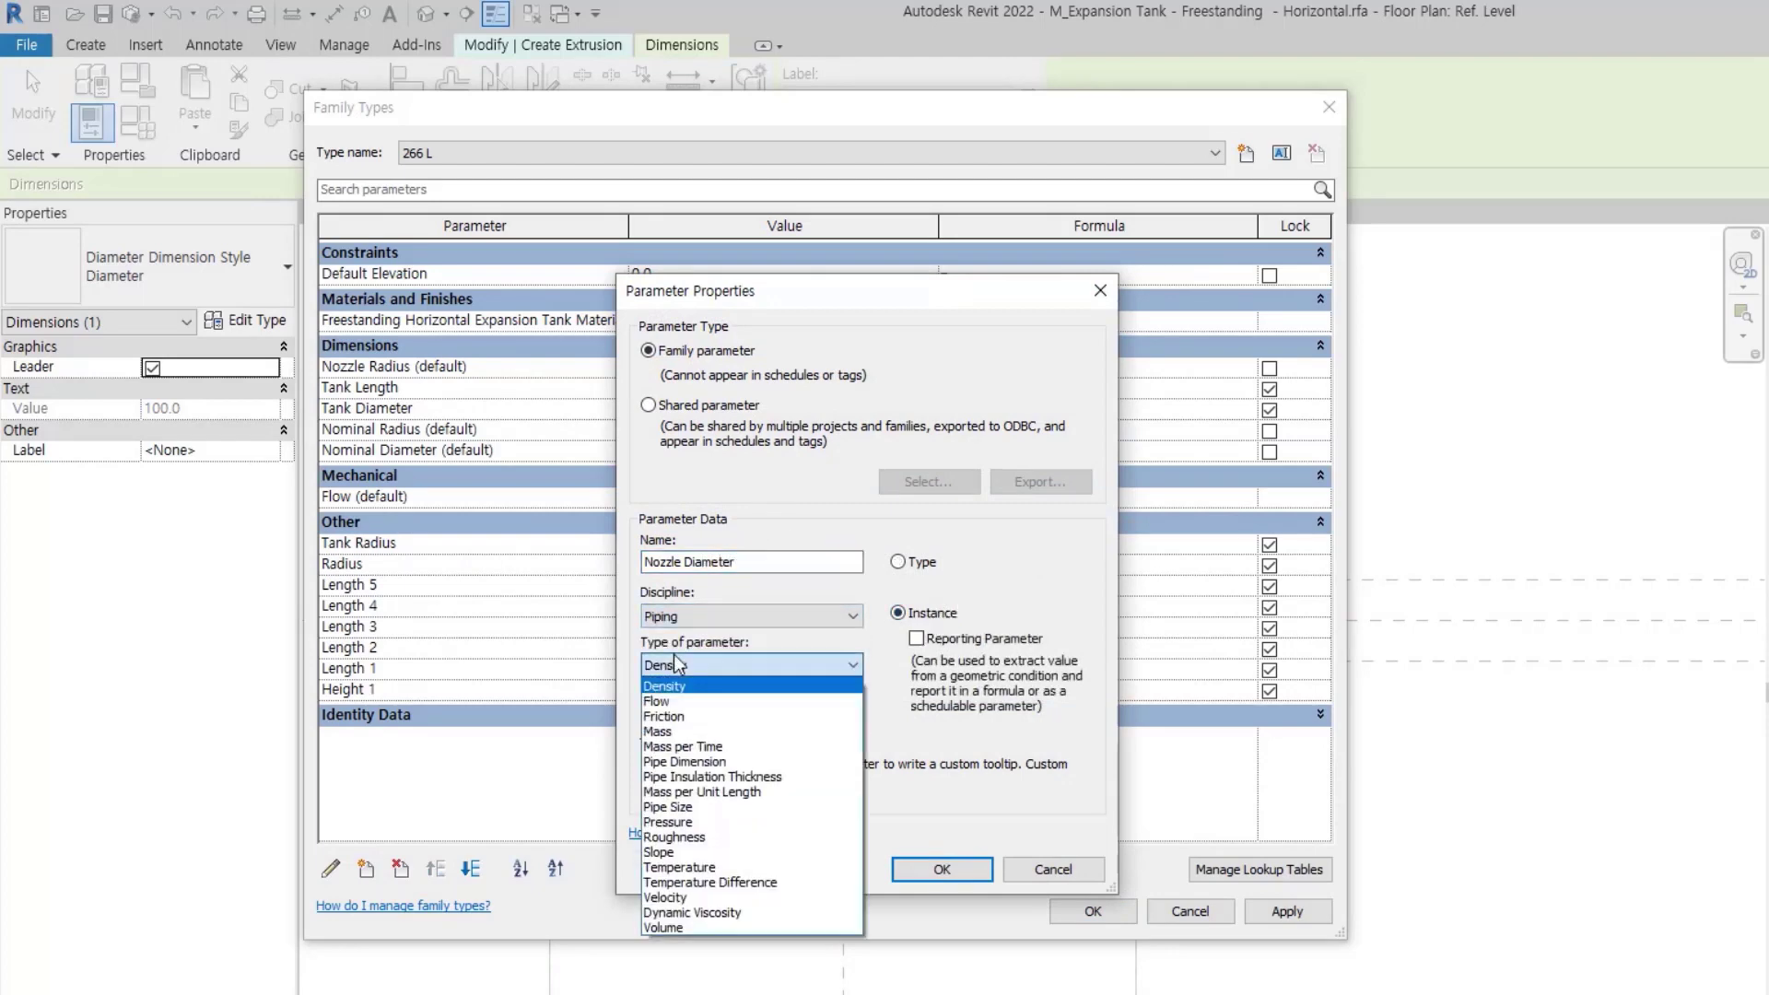
click(763, 808)
click(942, 869)
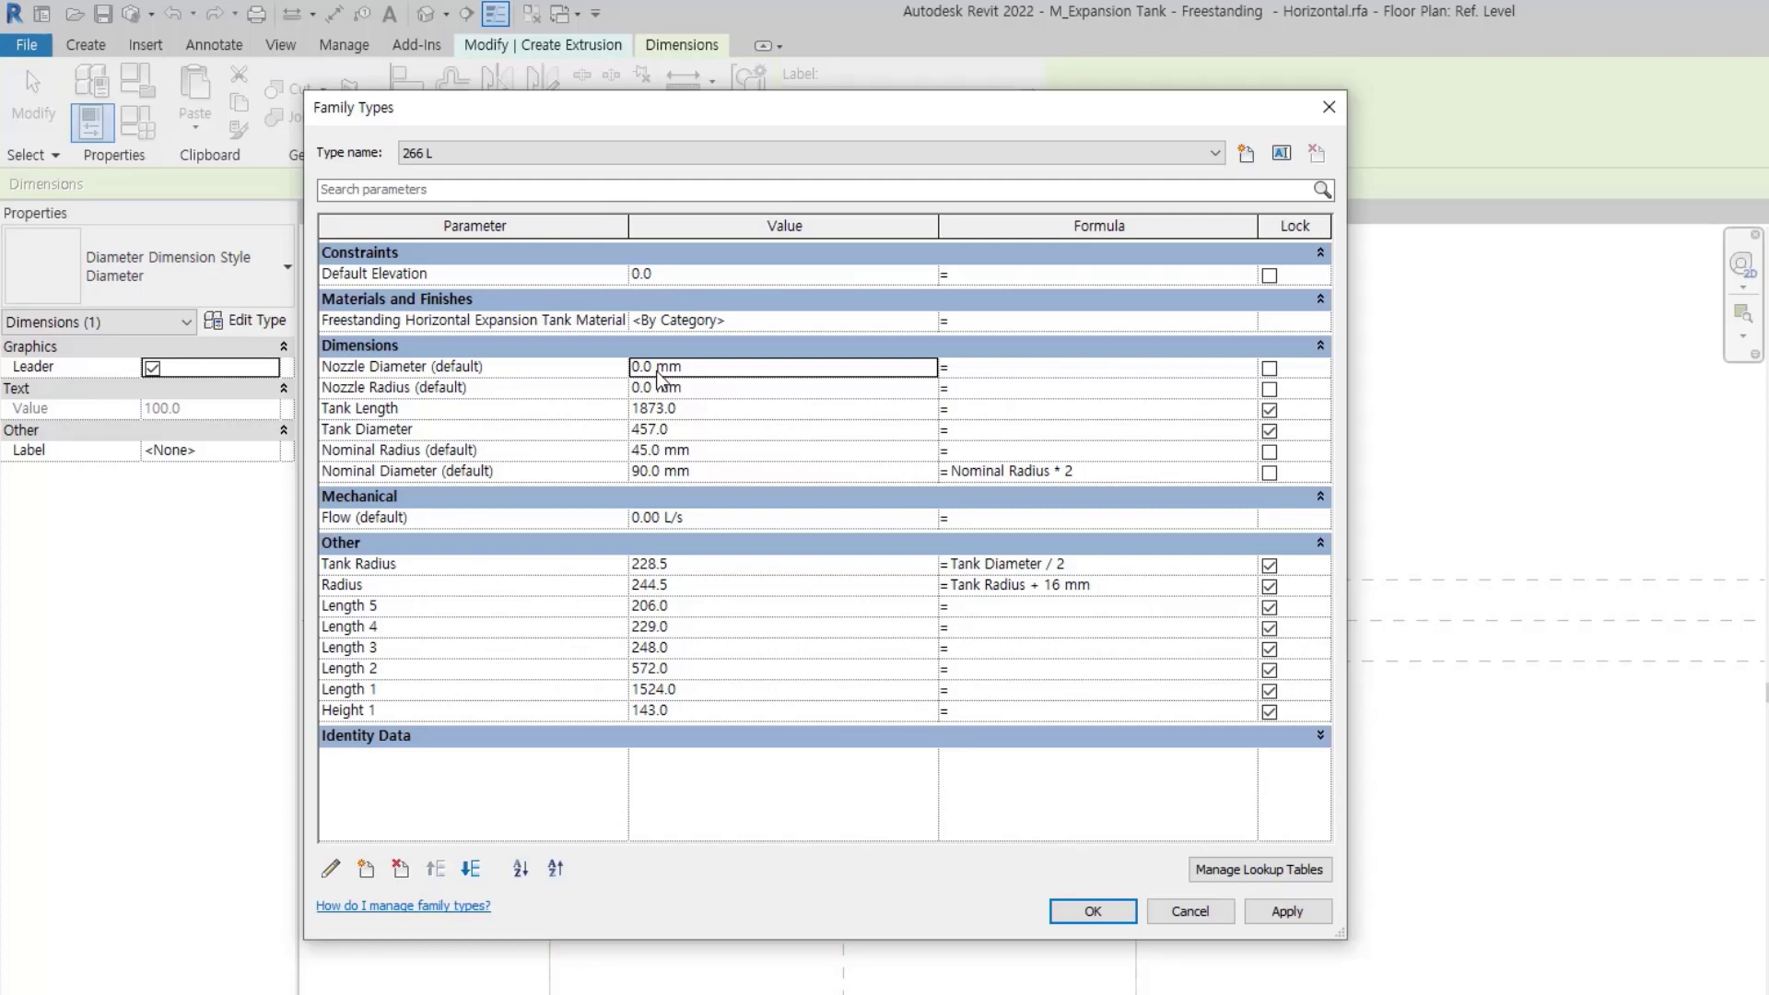
- Give Nozzle Diameter the formula Nozzle Radius * 2, set Nozzle Radius to 25 mm, and accept the family types
click(985, 369)
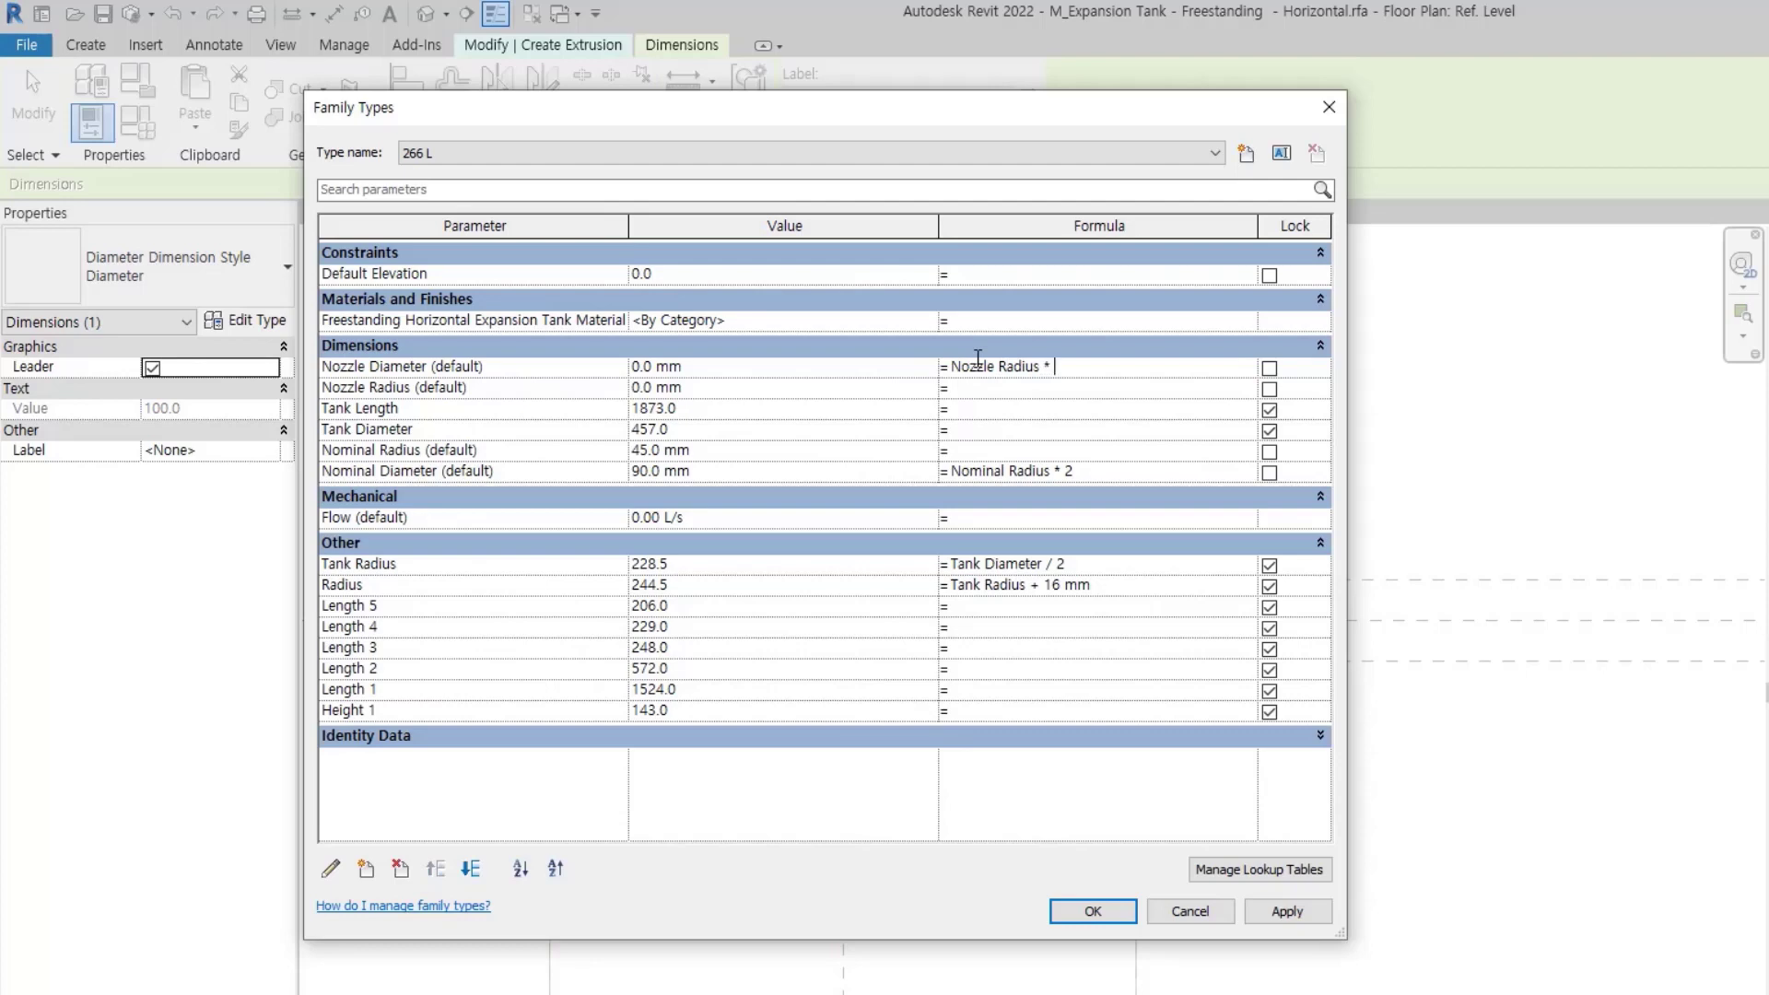
click(751, 387)
text(2)
click(818, 369)
click(760, 371)
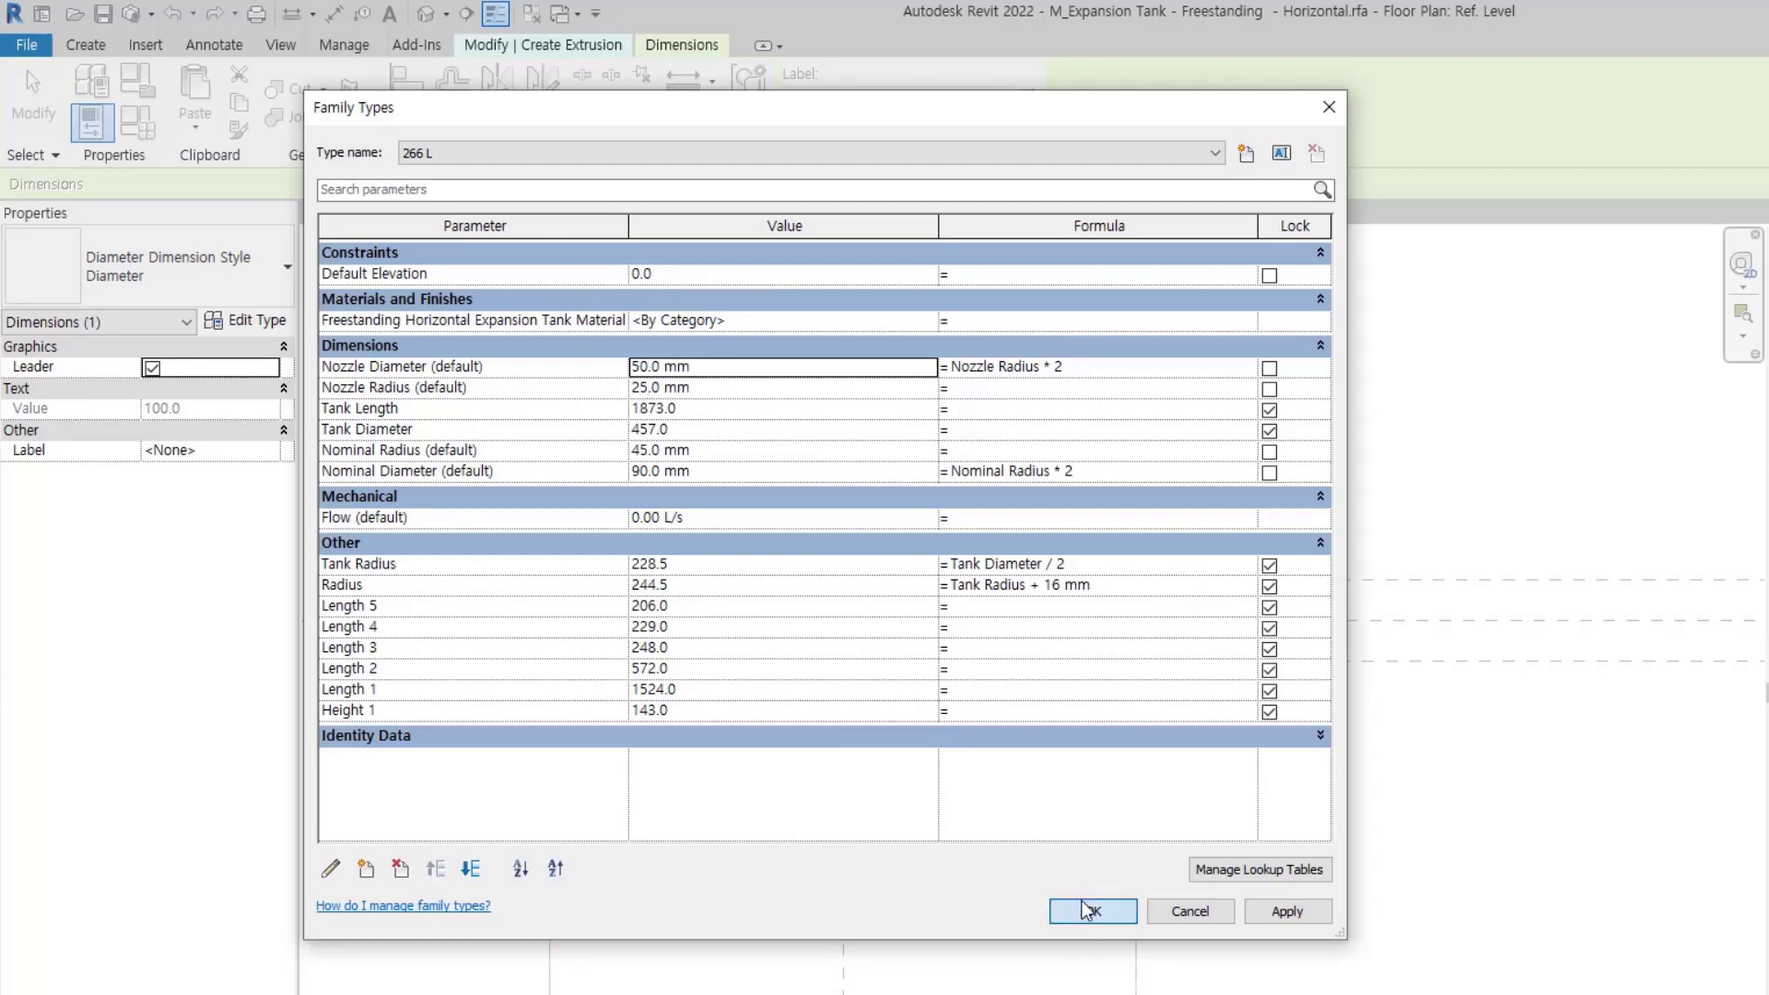
click(1091, 911)
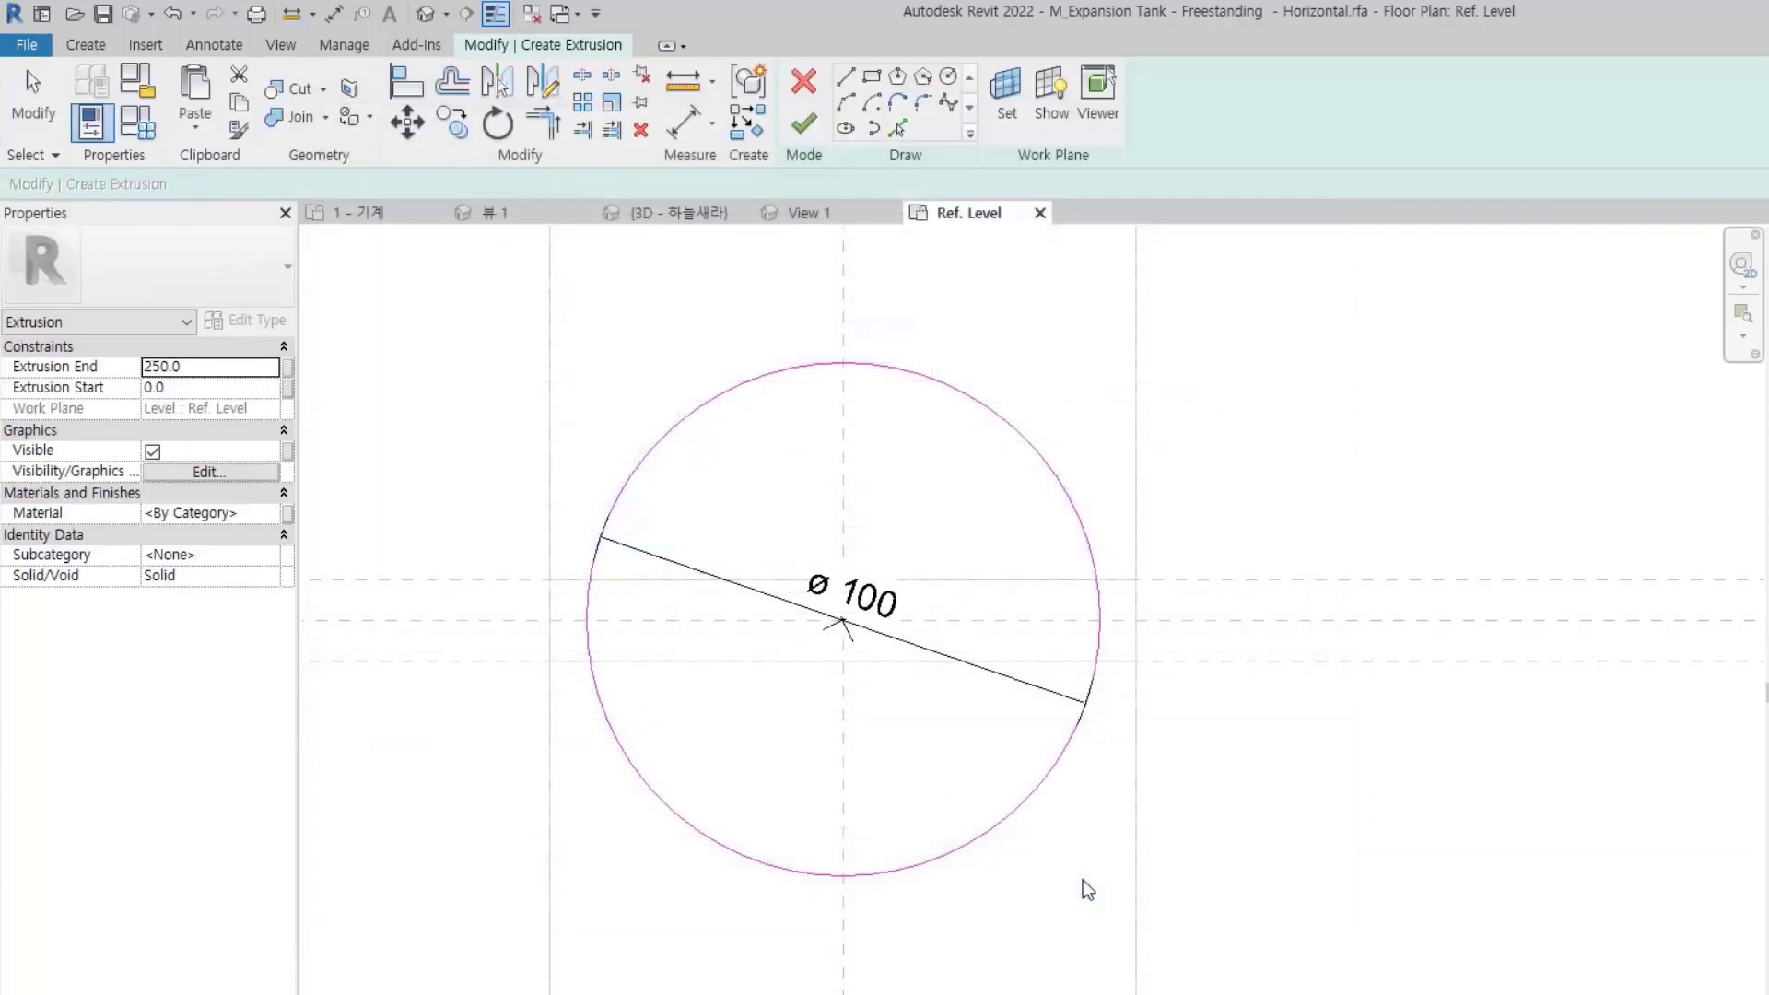
- Label the circle's diameter dimension with the Nozzle Diameter parameter
click(1033, 692)
click(977, 97)
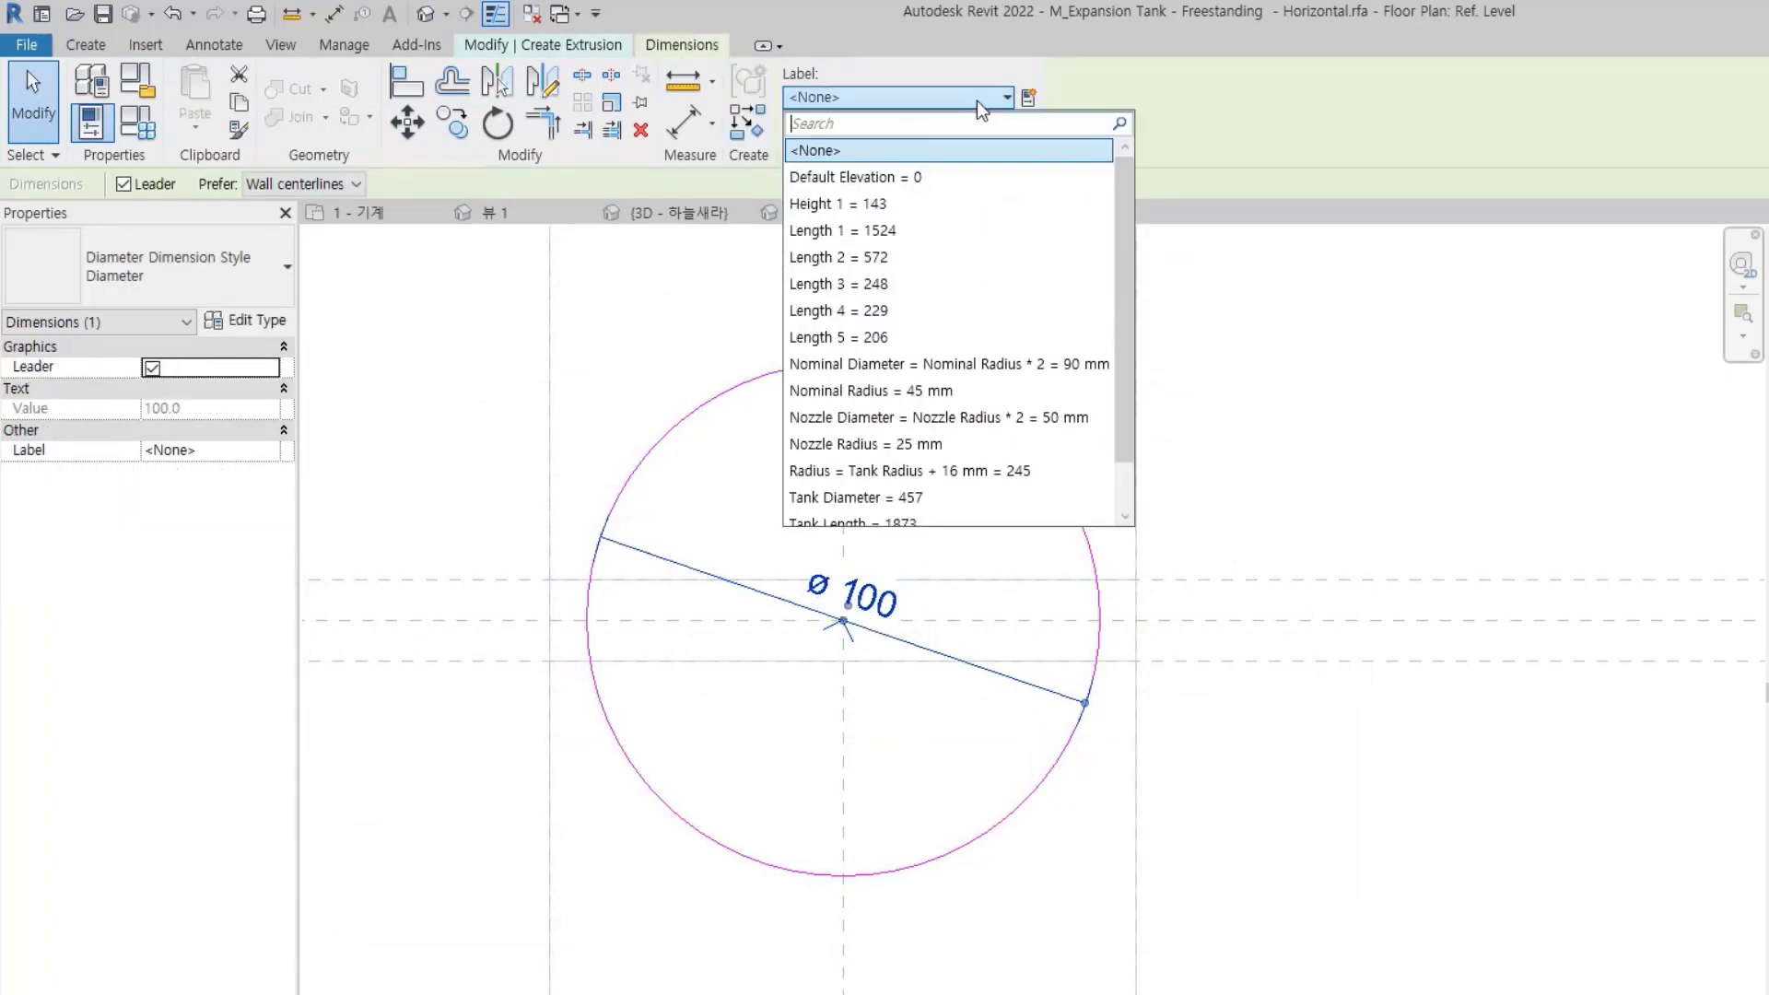
scroll(1014, 248, down, 1)
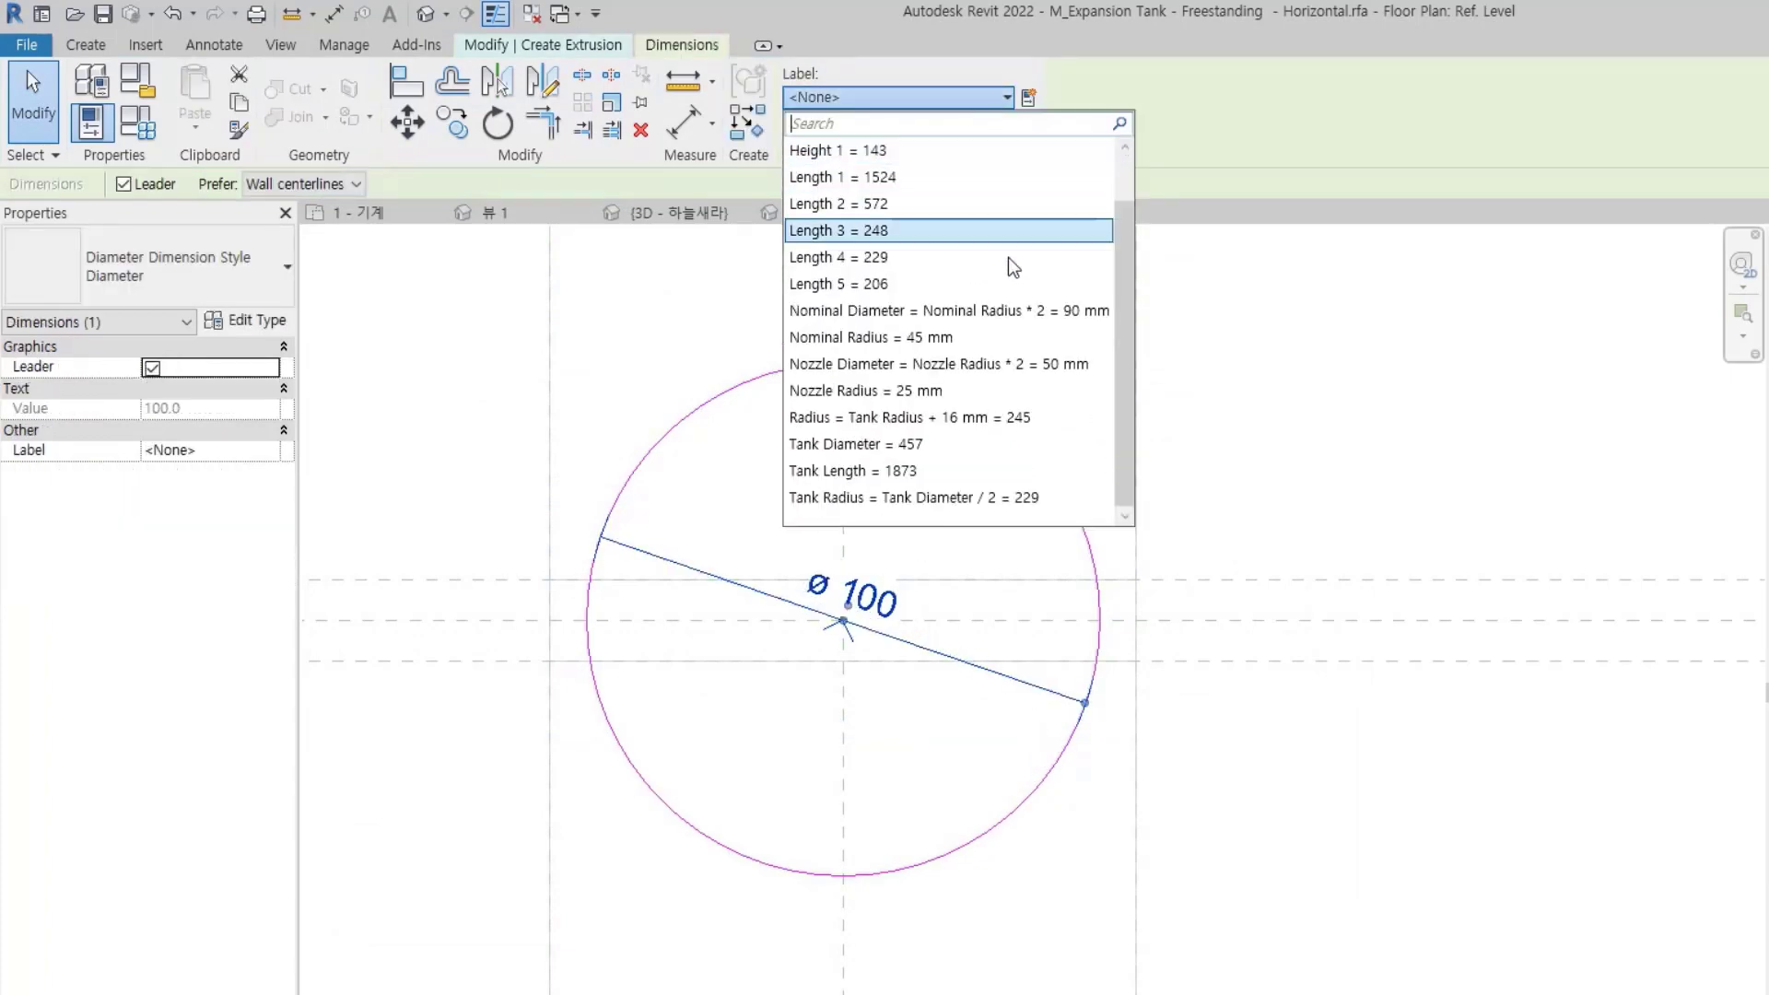
click(962, 366)
click(1069, 894)
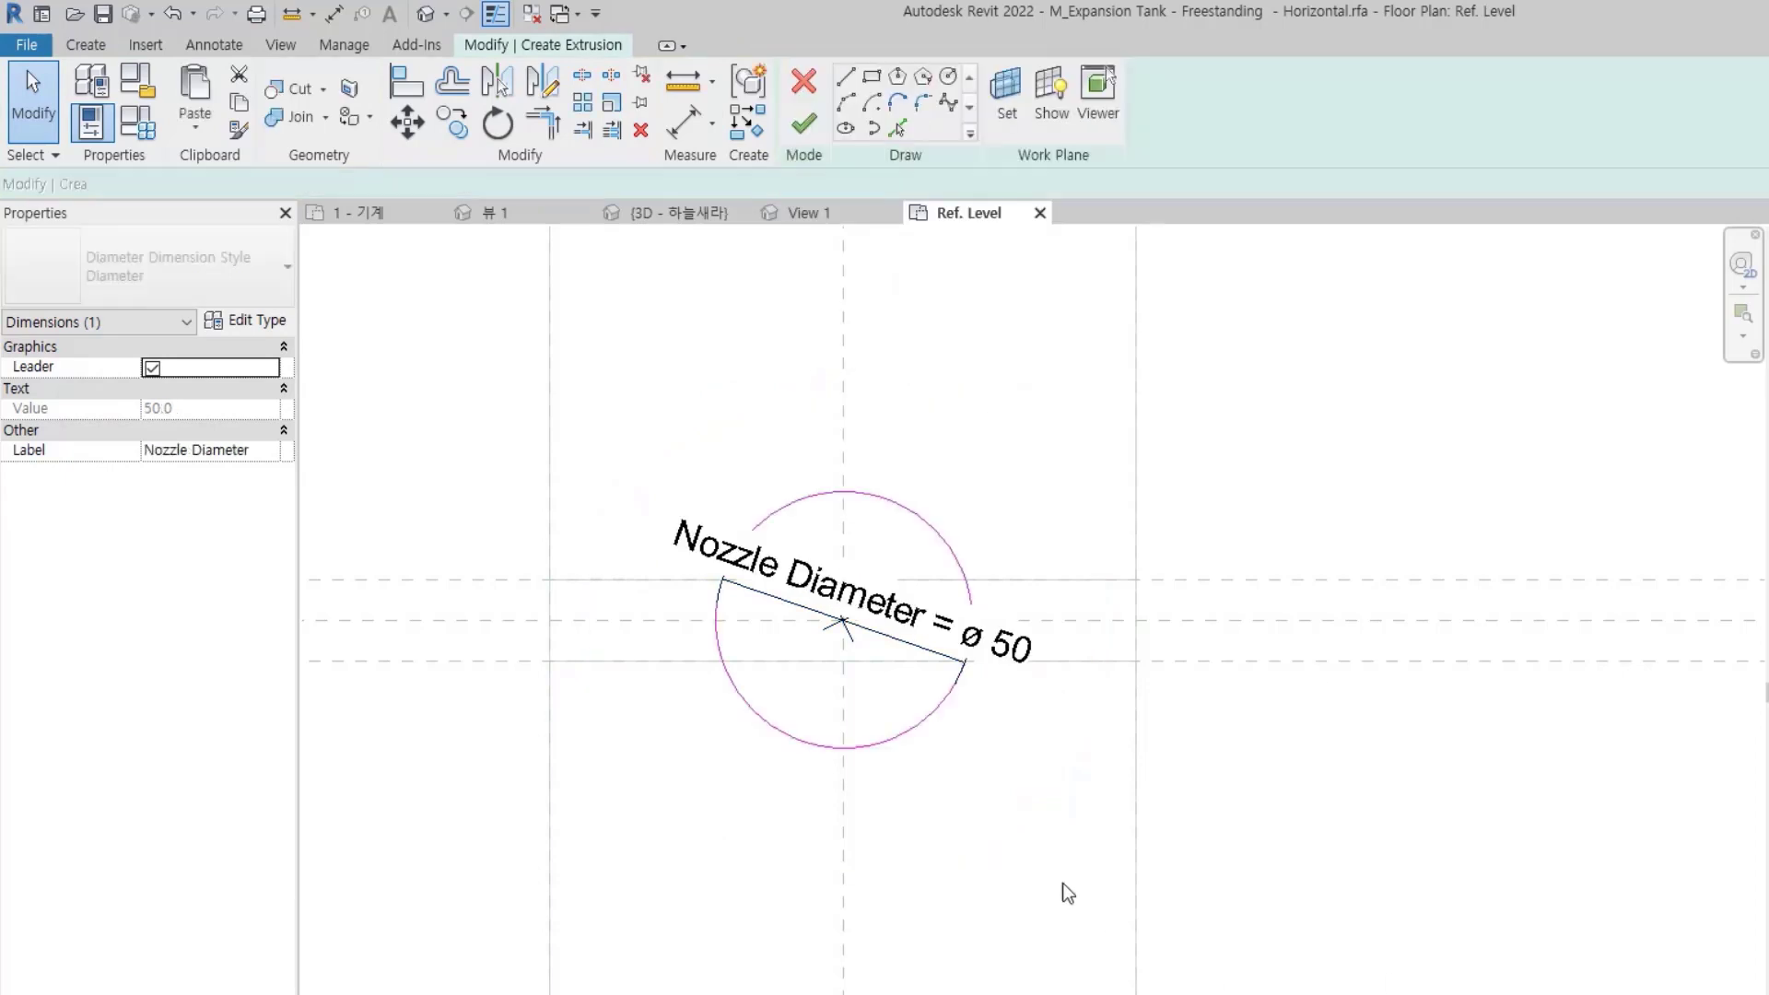
- Finish the nozzle's circular extrusion sketch and open the Front elevation
click(804, 124)
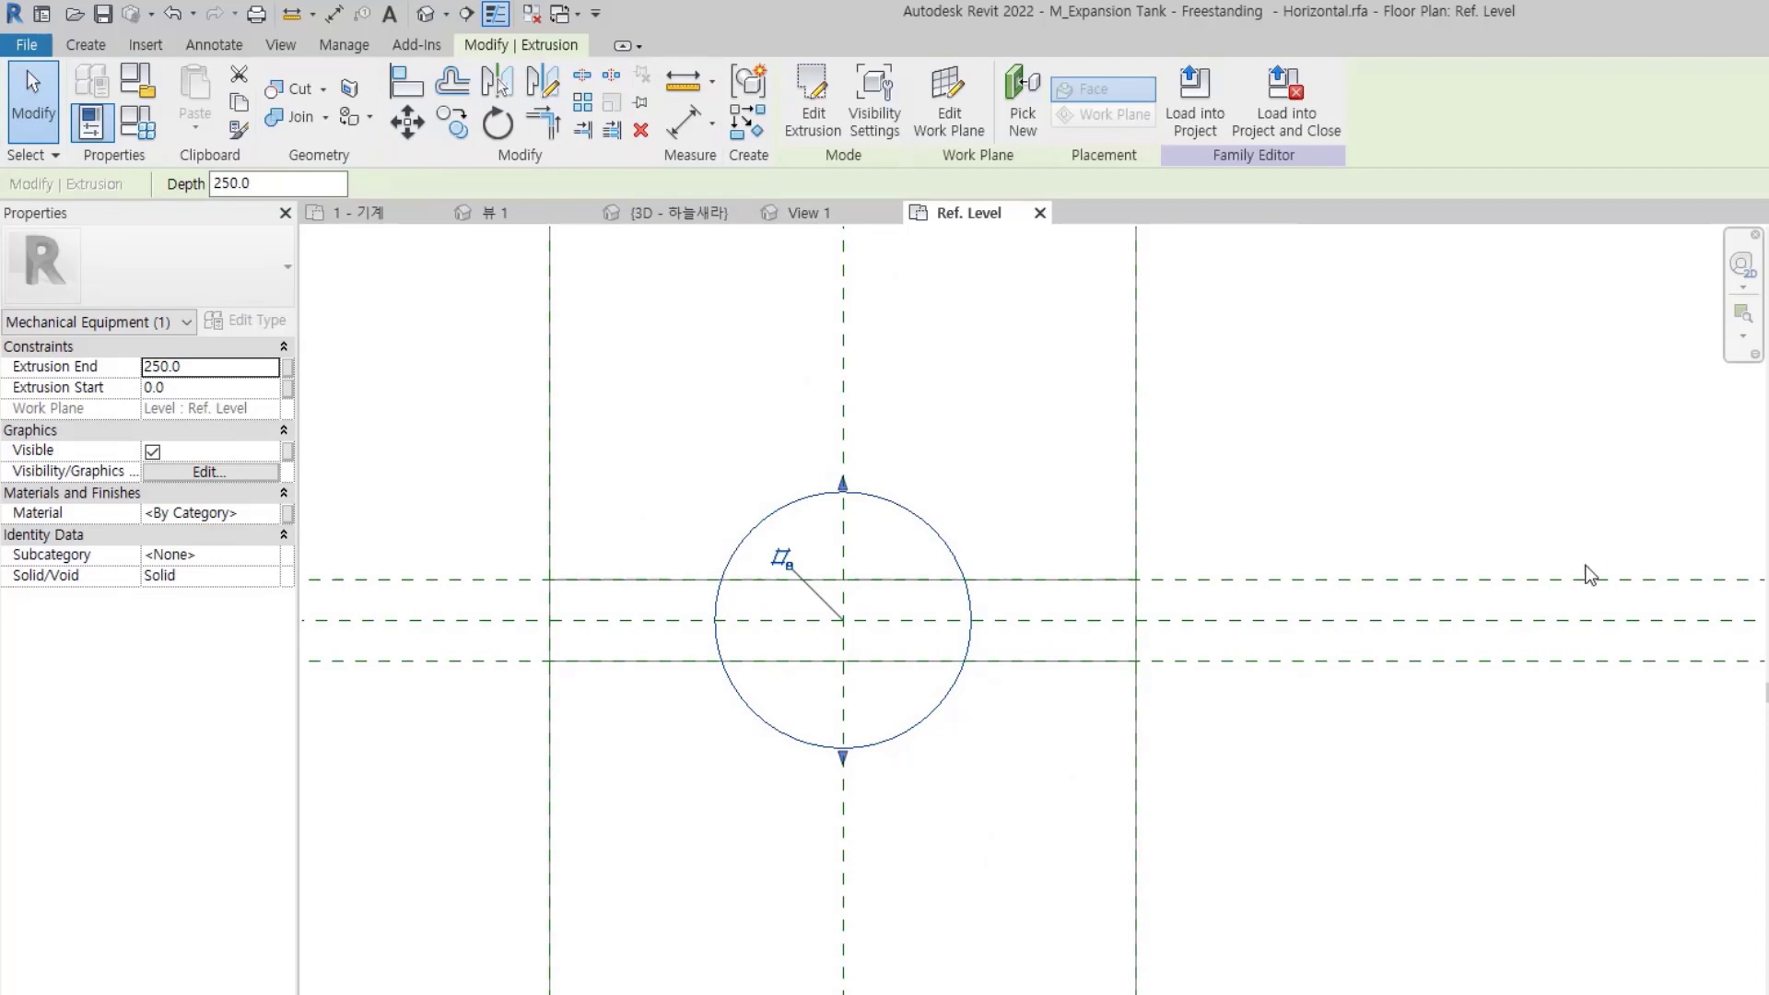
click(1768, 380)
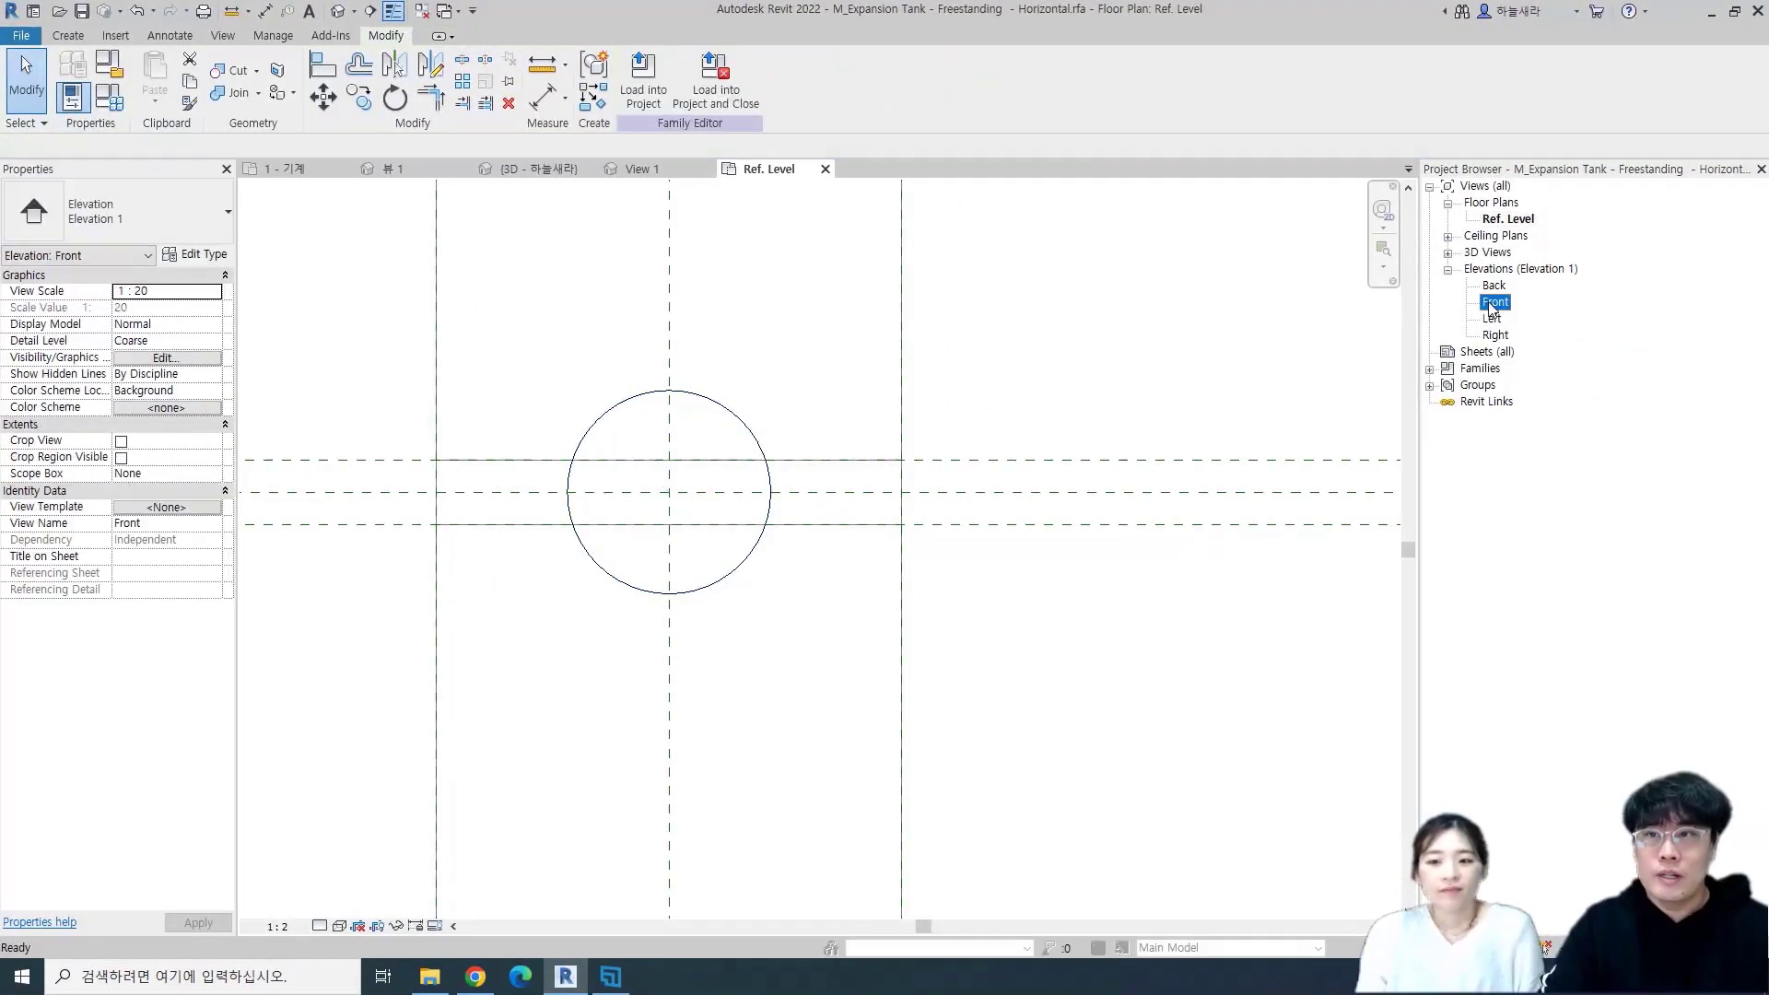
double_click(1494, 303)
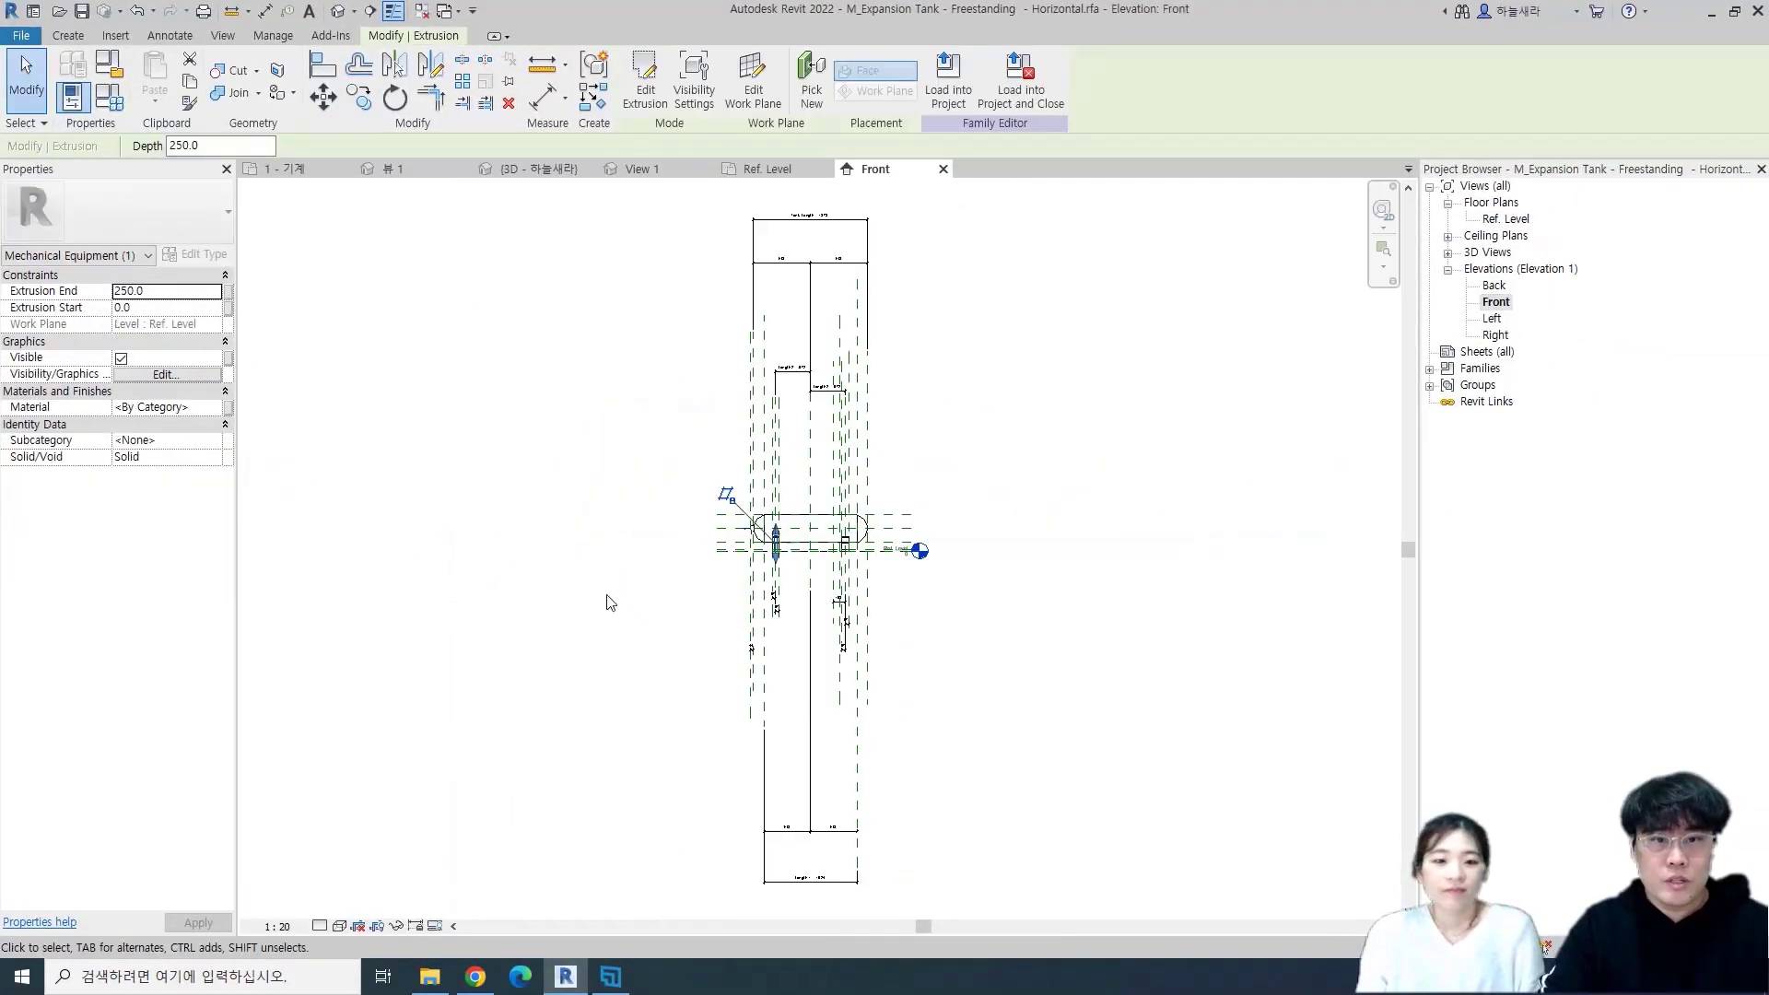
- Stretch the nozzle extrusion's ends so it runs from about 545 mm to about 812 mm, crossing the tank's upper edge
scroll(804, 550, up, 4)
scroll(754, 553, up, 5)
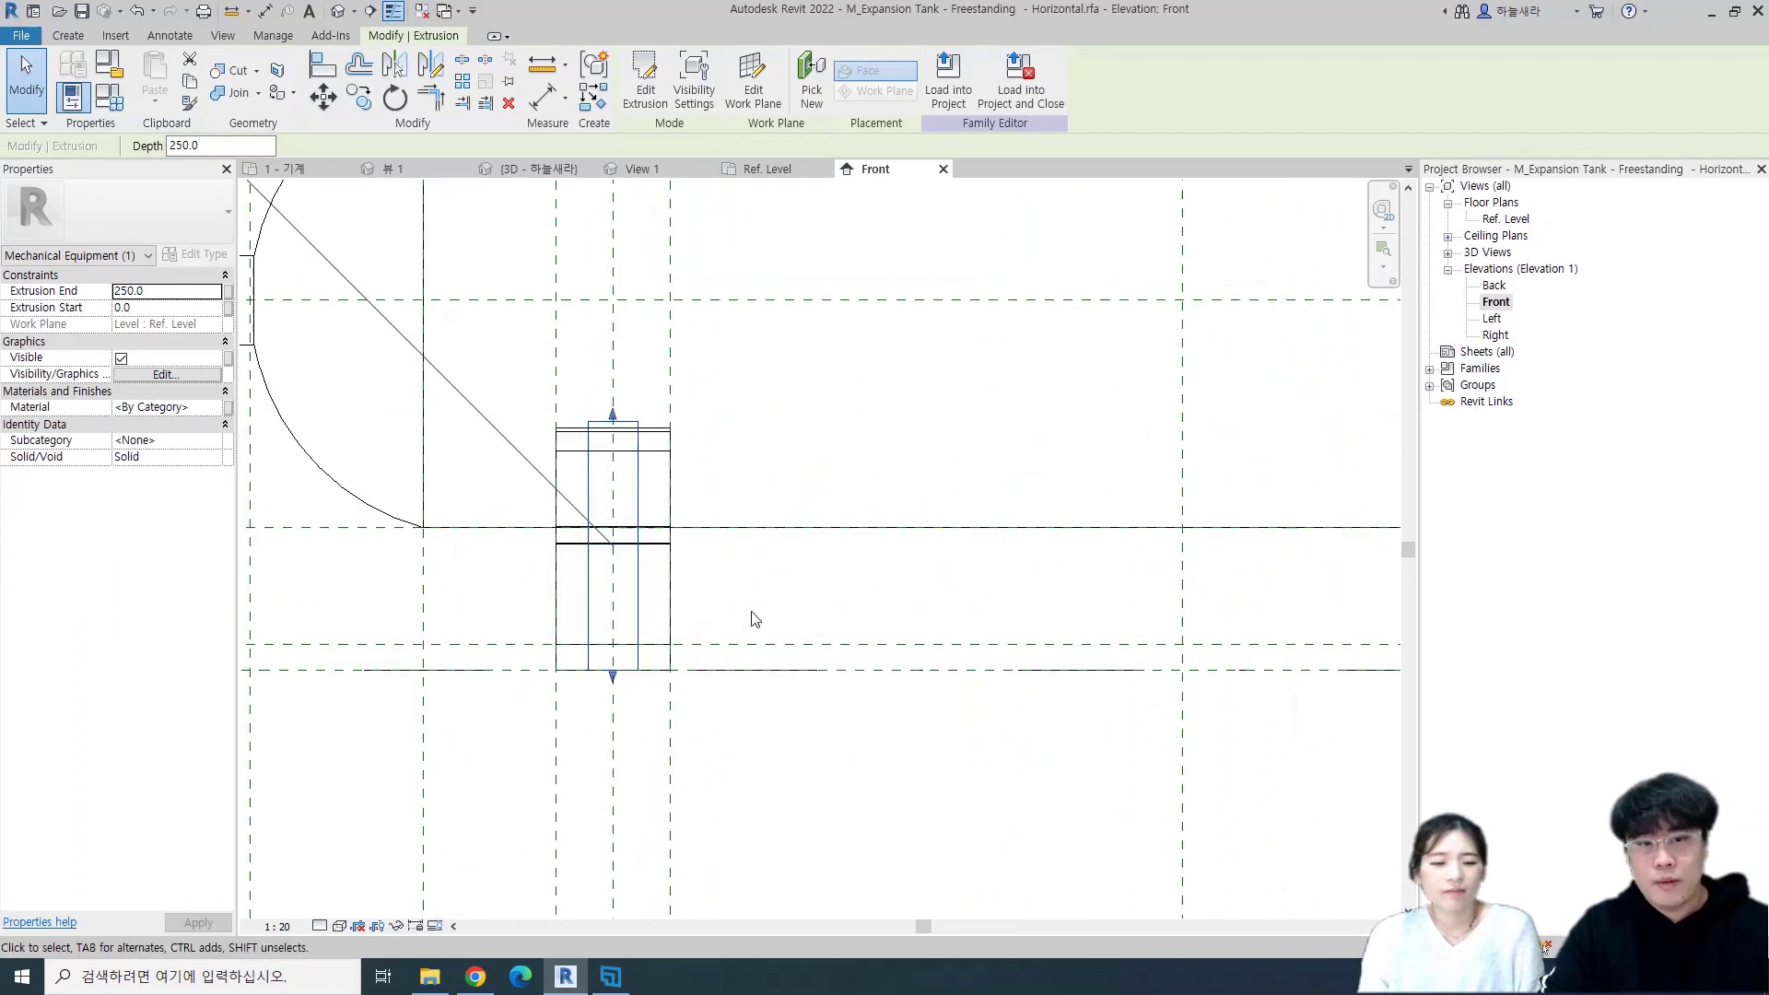
scroll(755, 616, down, 2)
middle_drag(761, 525, 746, 625)
drag(659, 595, 644, 282)
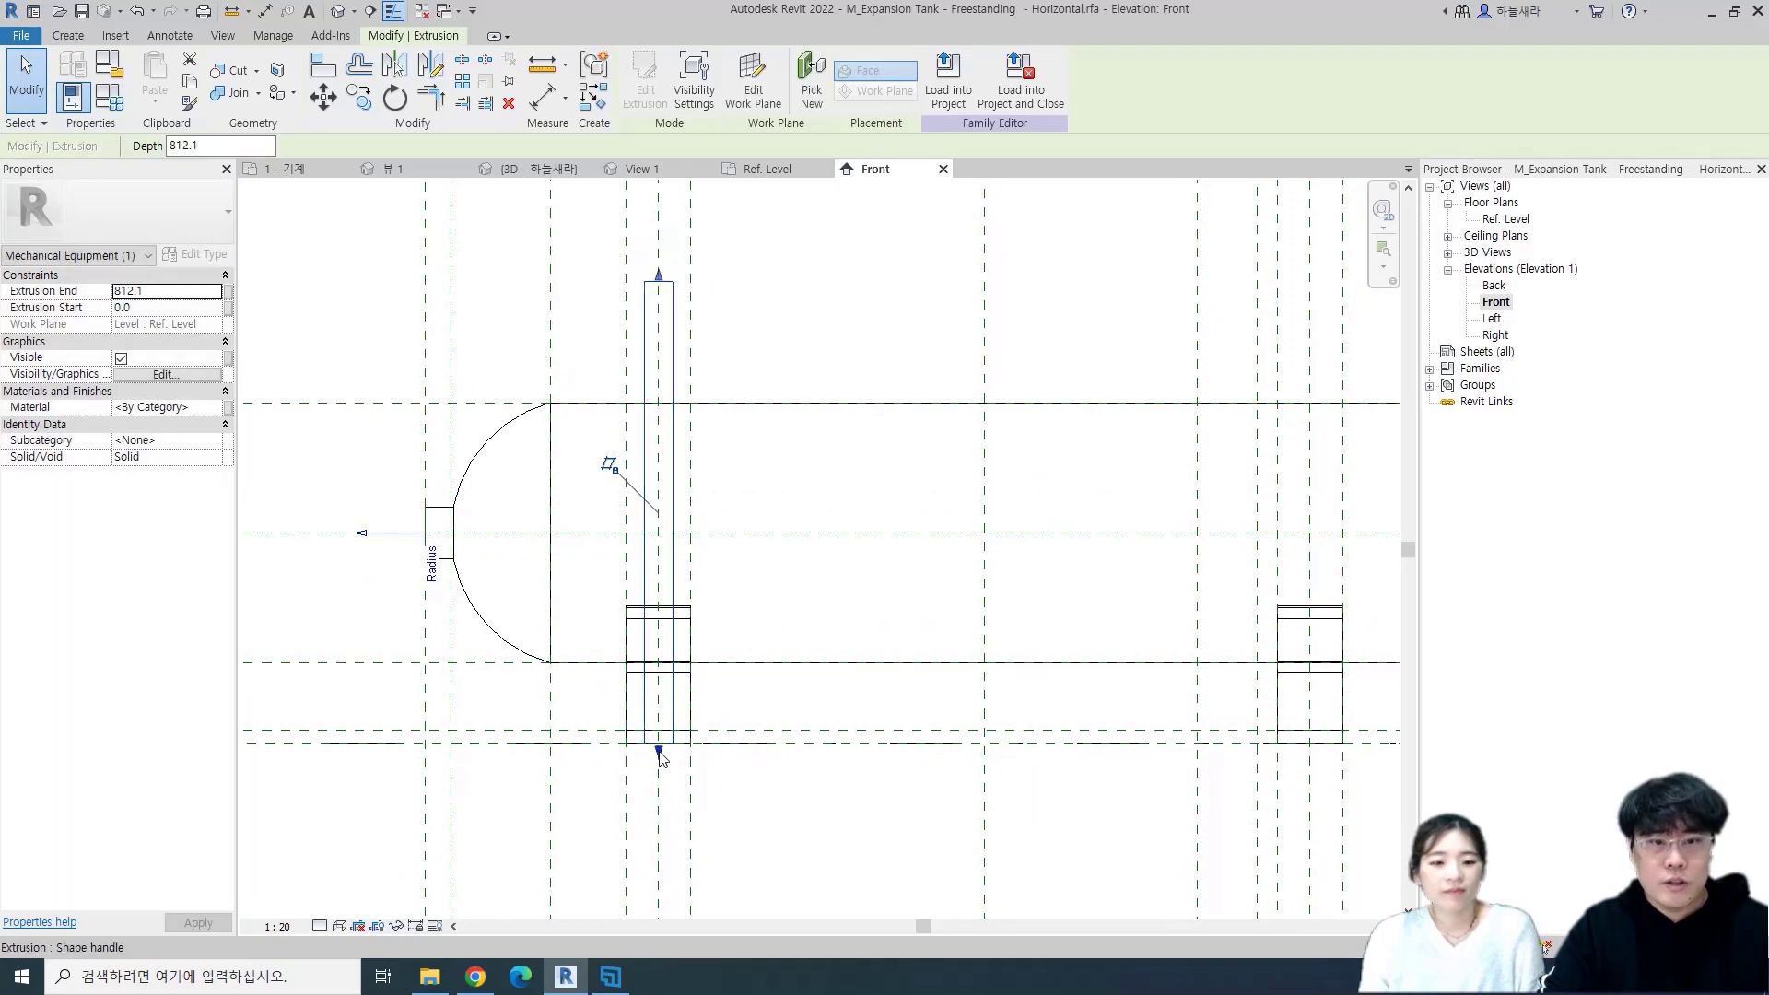
drag(660, 754, 660, 433)
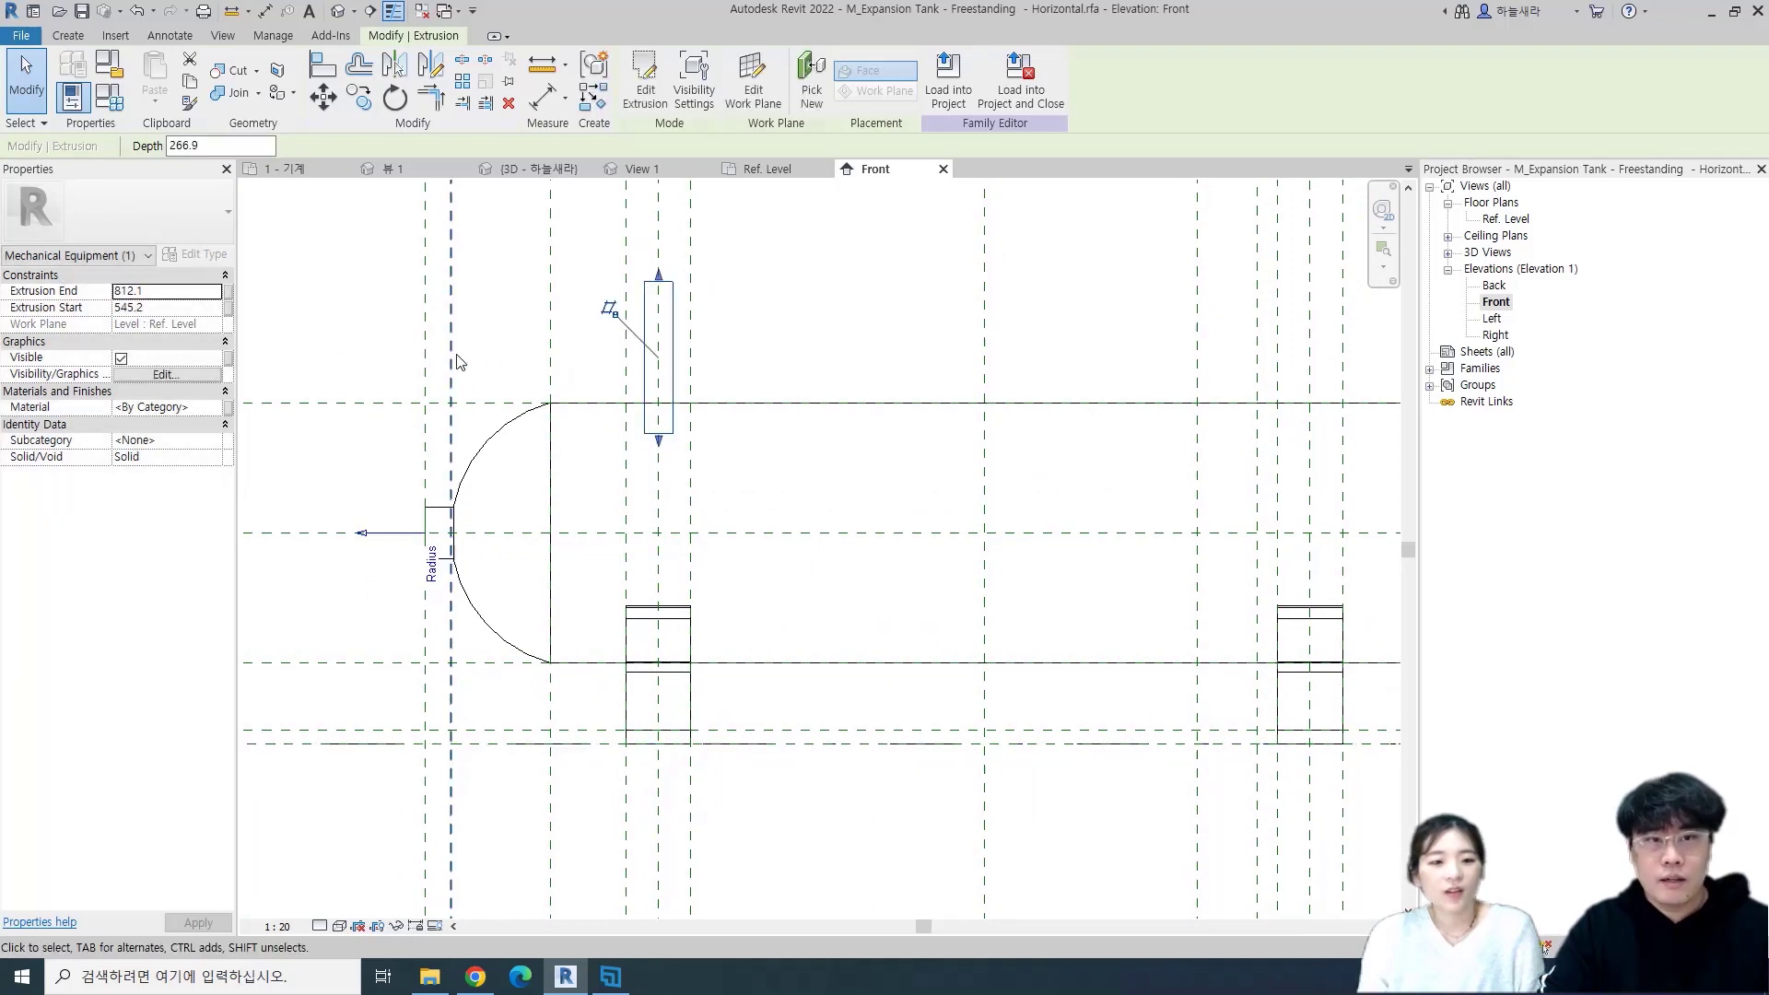
click(522, 399)
key(Escape)
- Draw a horizontal reference plane across the nozzle, about 181 mm above the top of the tank
middle_drag(565, 442, 956, 596)
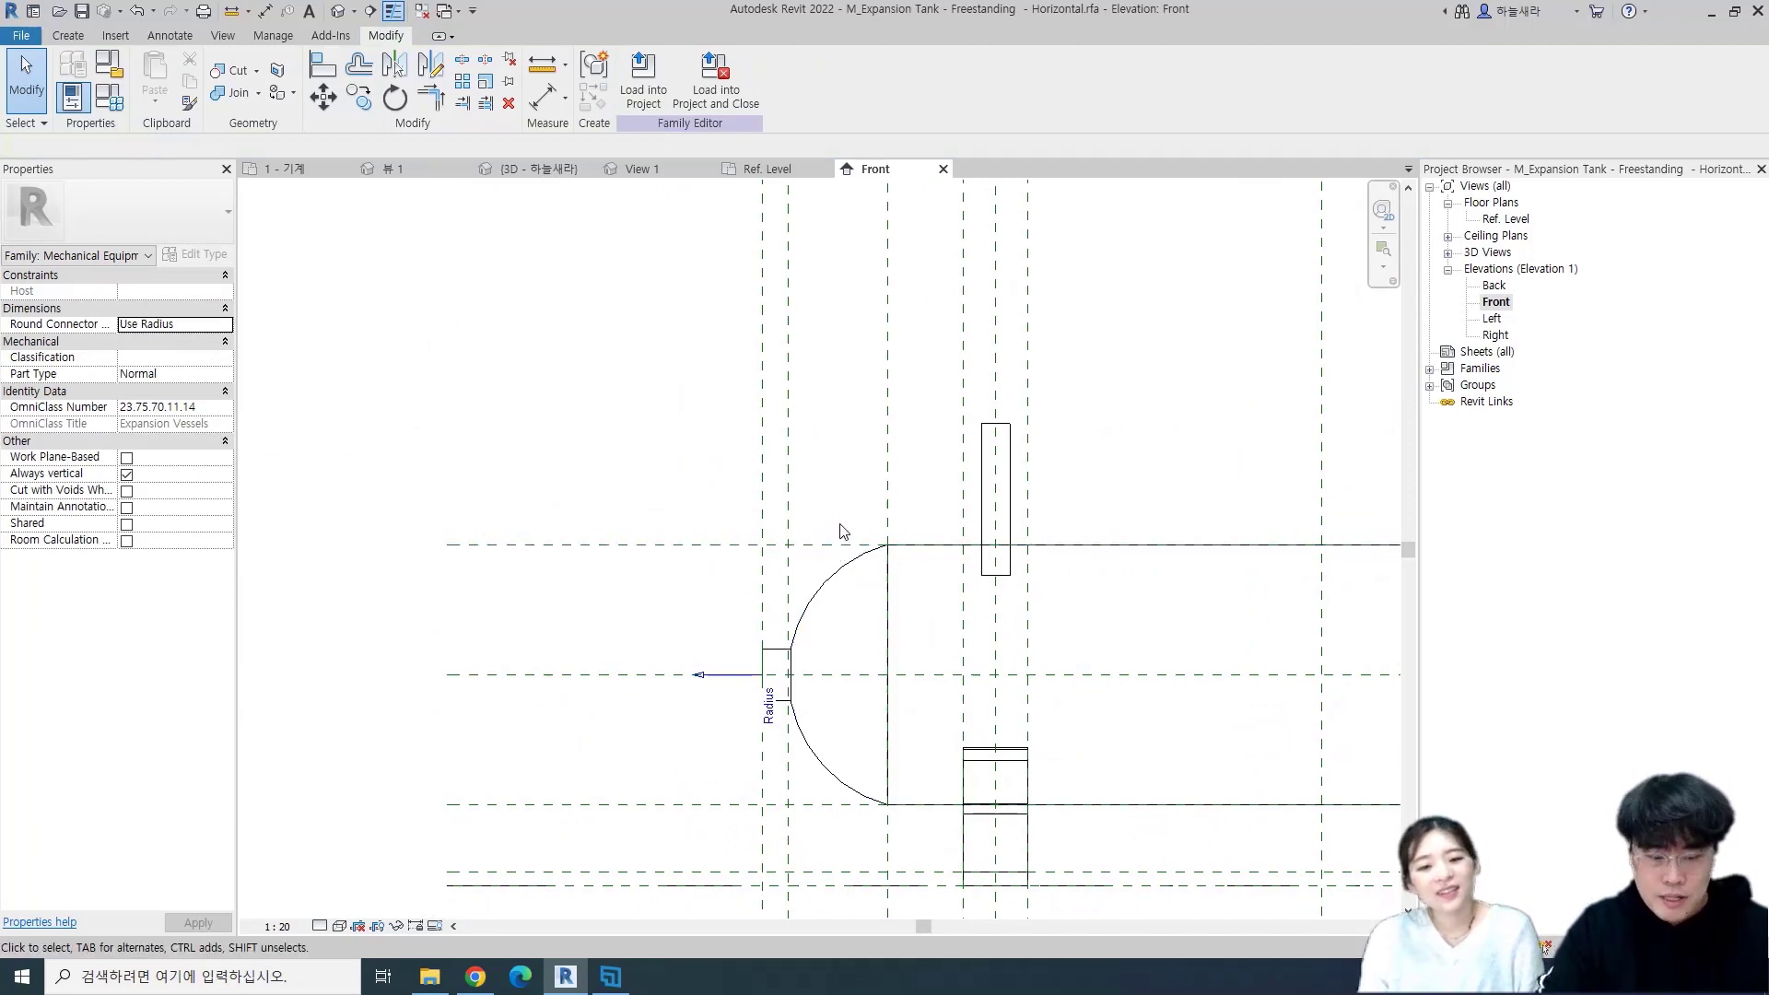
key(r)
key(p)
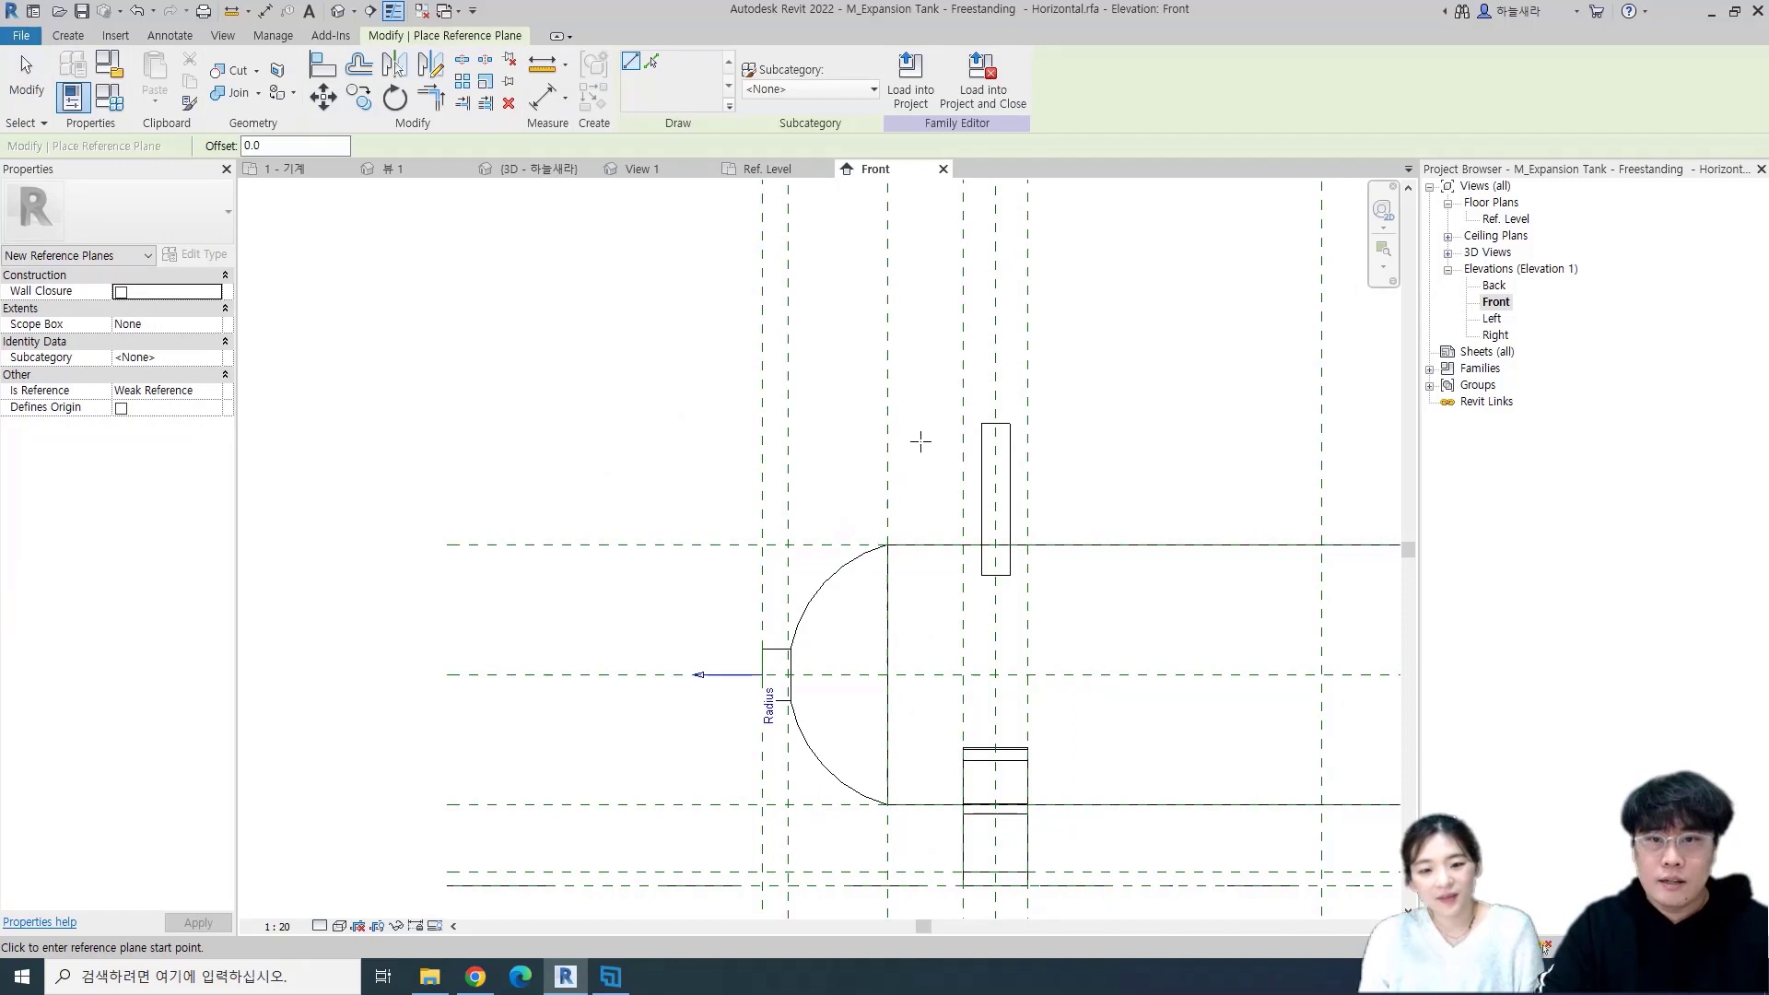
click(920, 442)
click(1110, 441)
key(Escape)
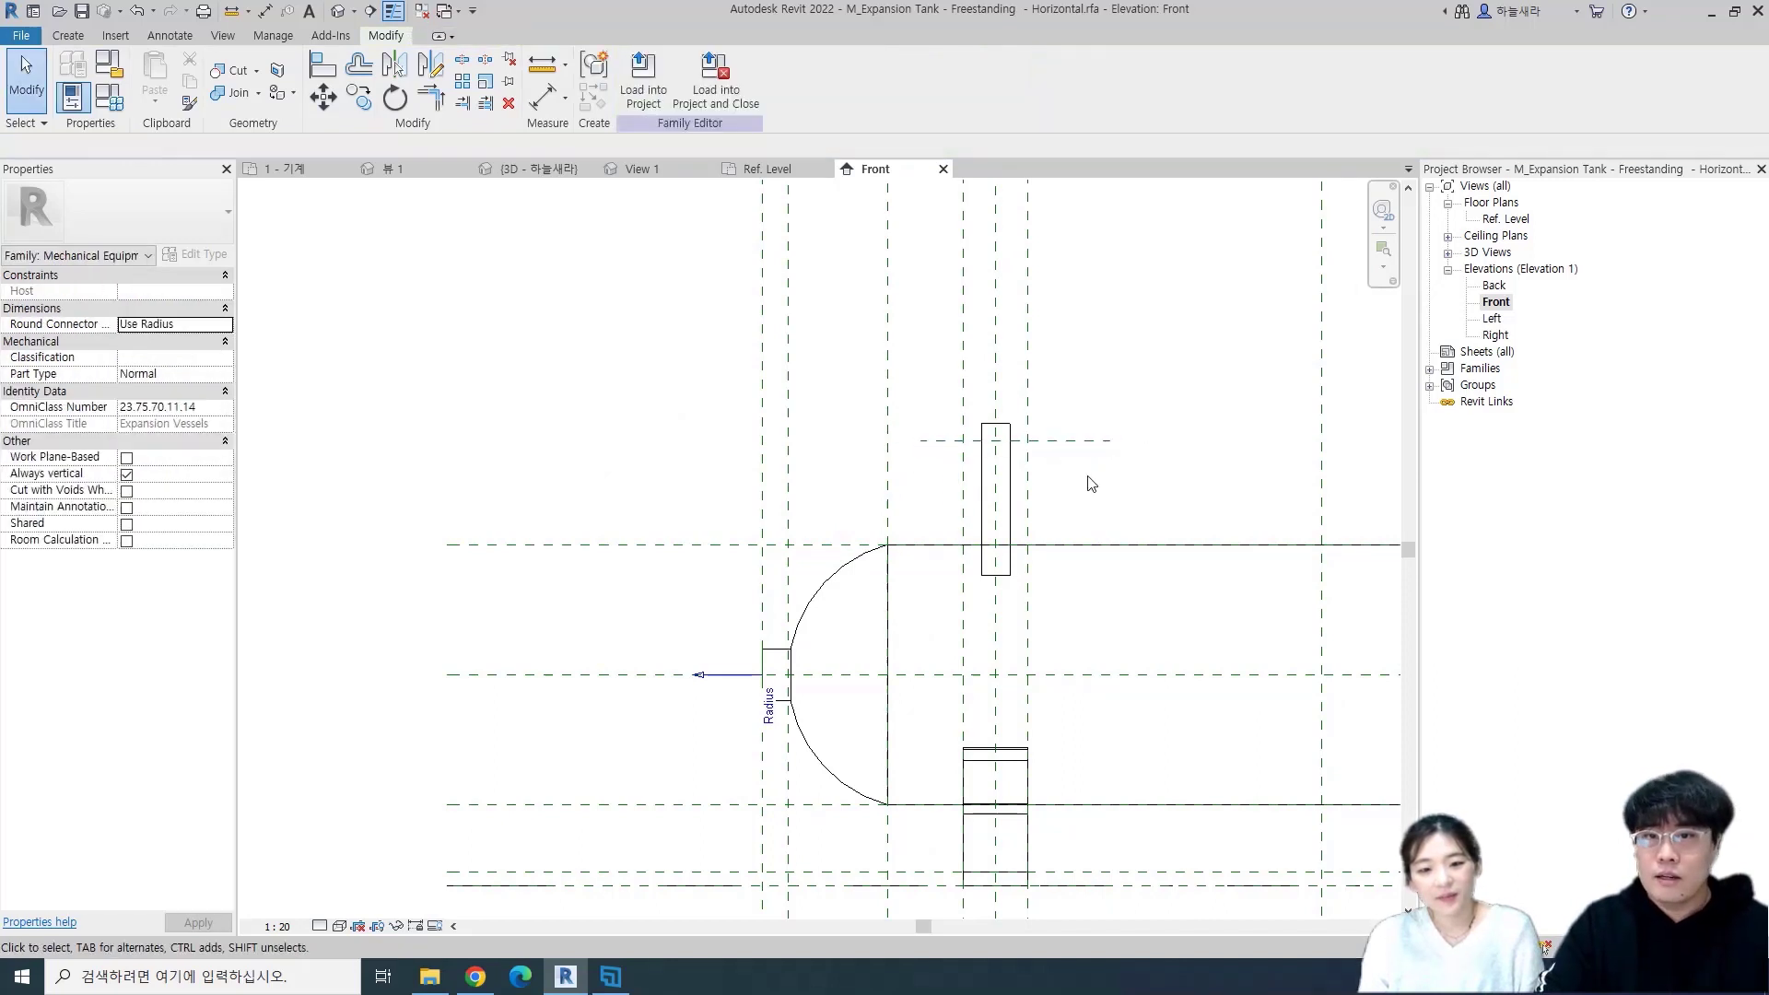
click(1094, 441)
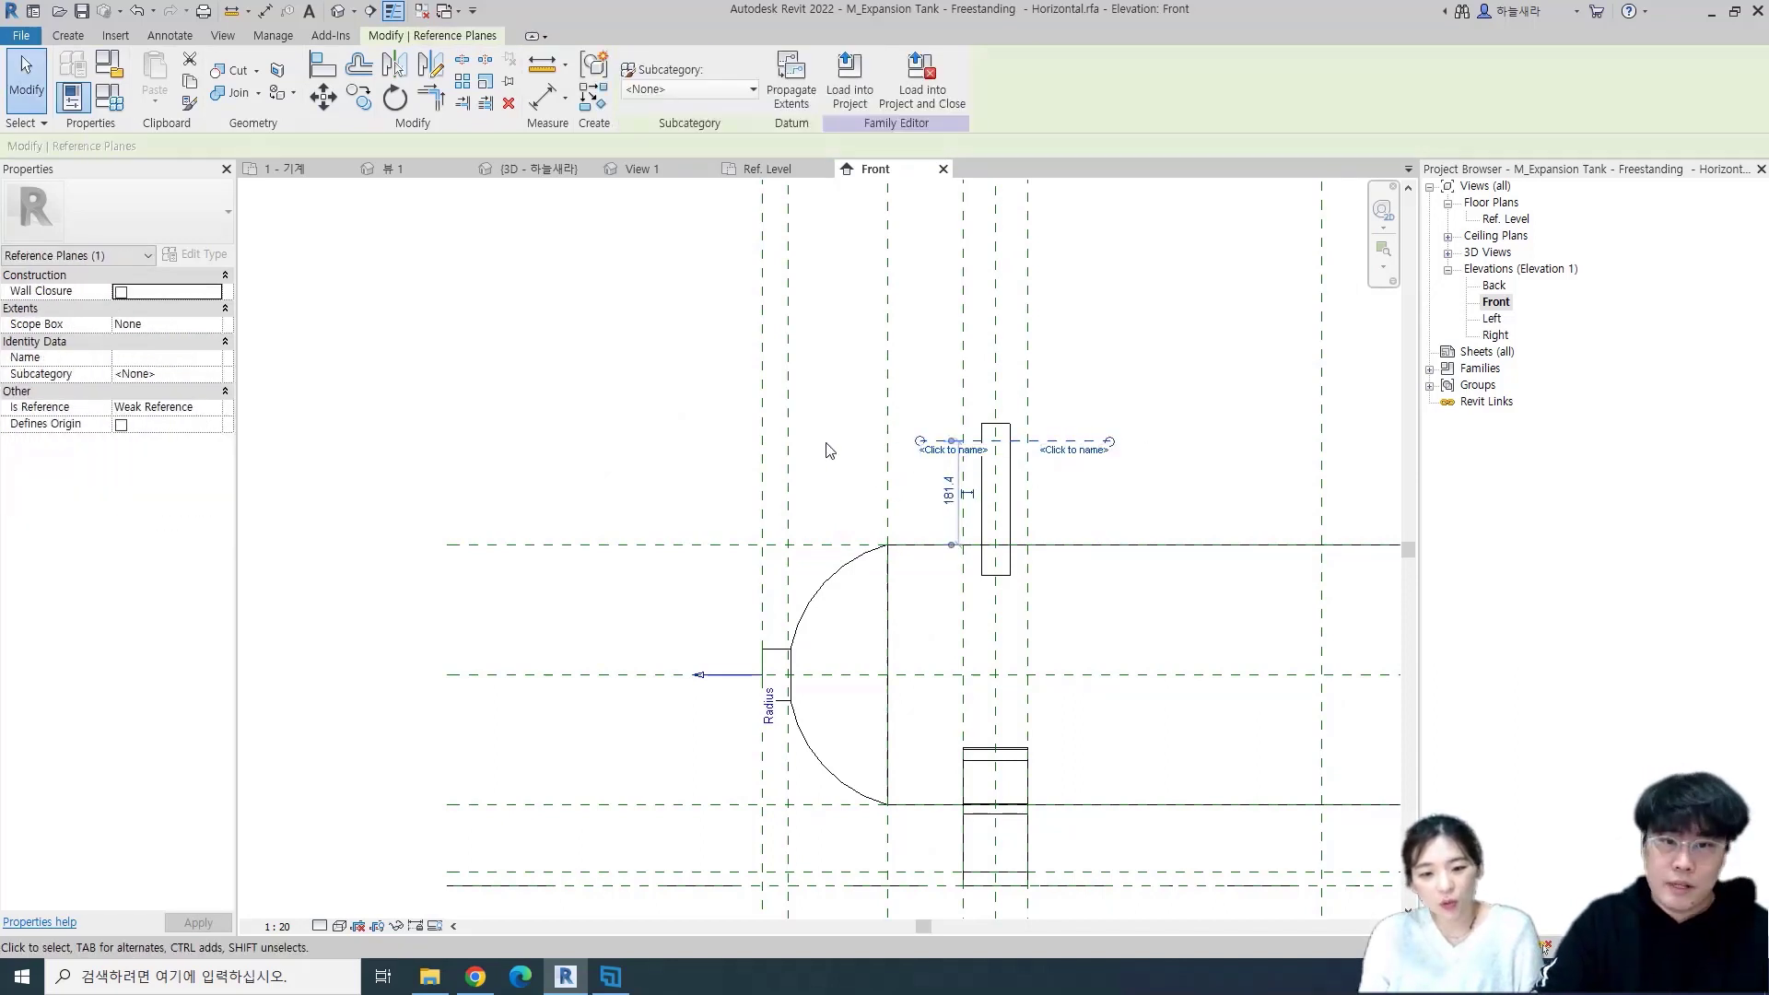
click(590, 410)
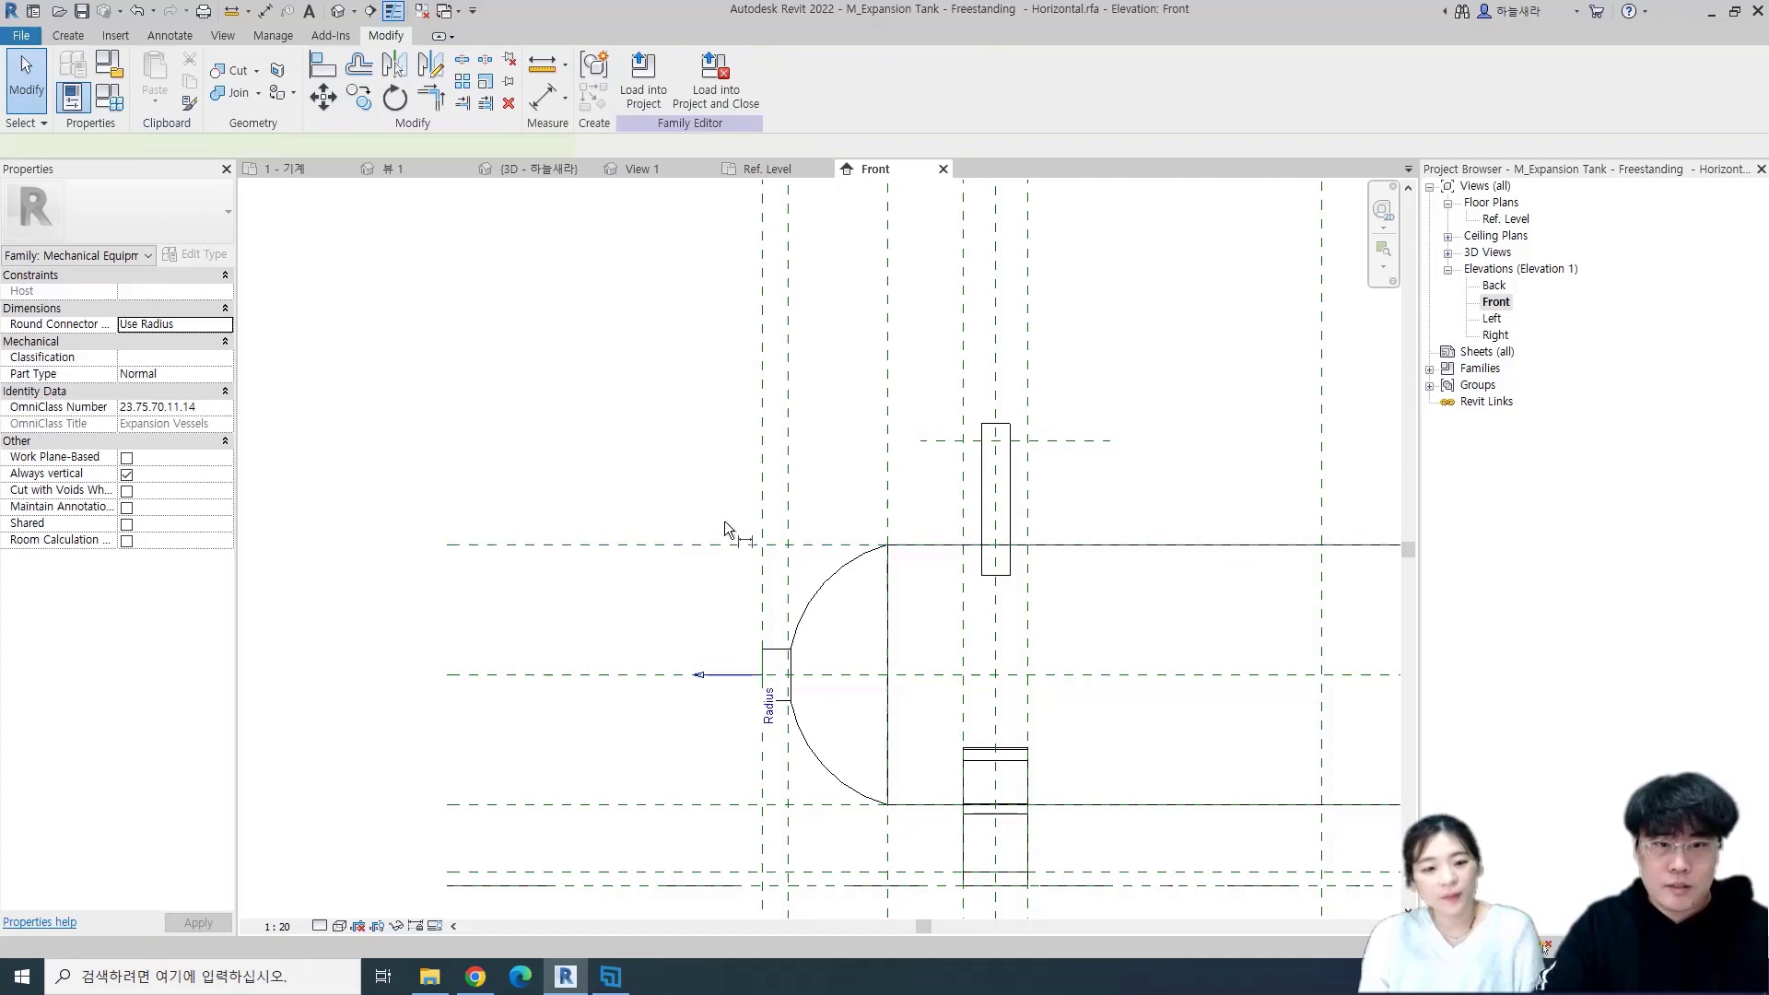
- Dimension the distance between the new reference plane and the plane along the tank's upper edge
key(d)
key(i)
click(938, 440)
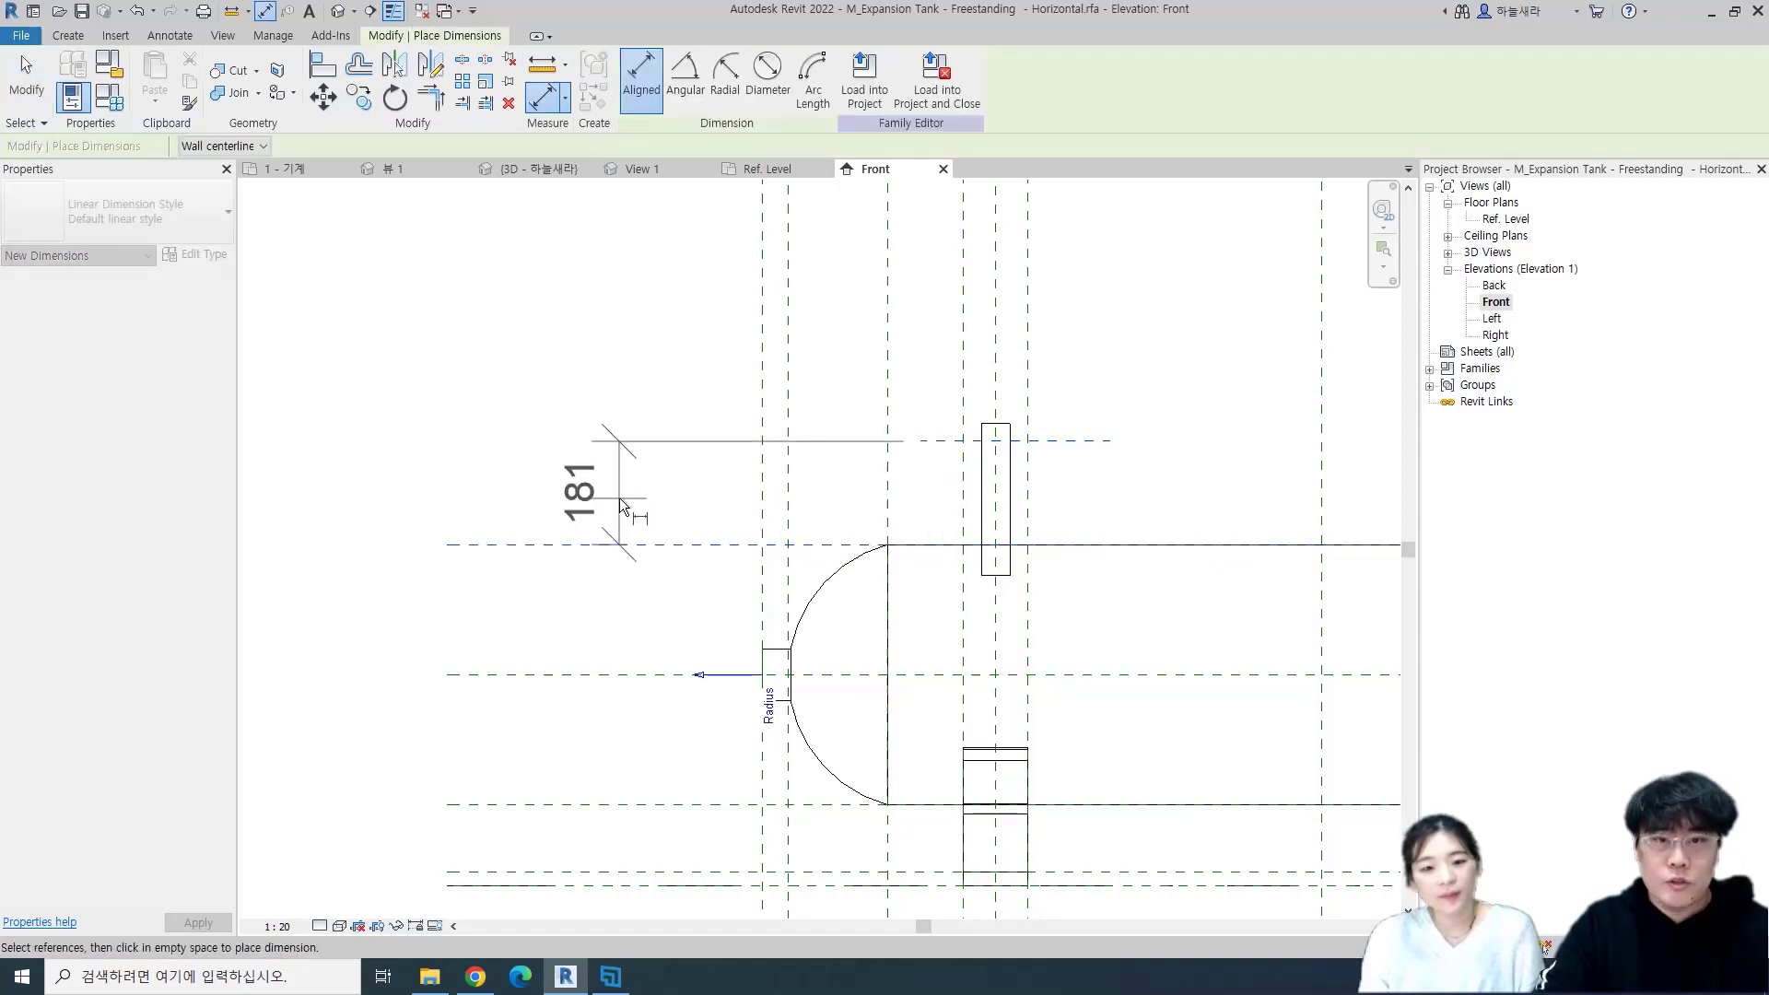
click(619, 498)
key(Escape)
key(Escape)
- Set the reference plane's distance above the tank to 150 mm
click(929, 442)
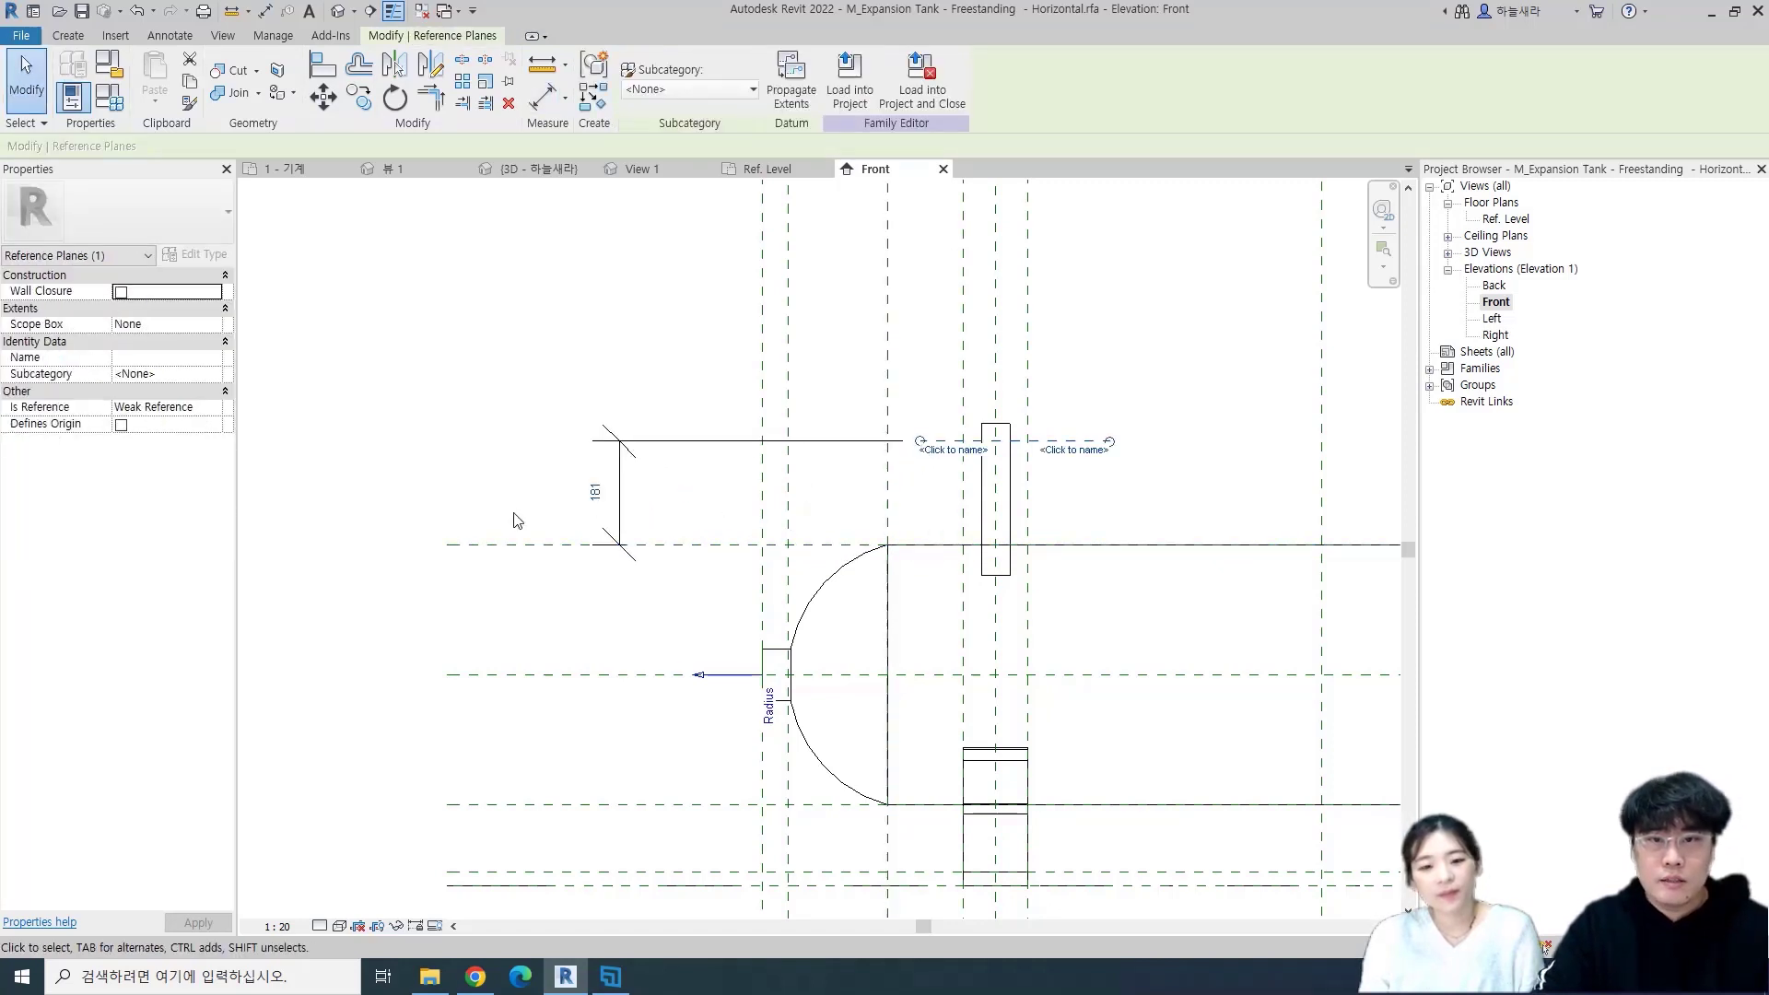
click(579, 496)
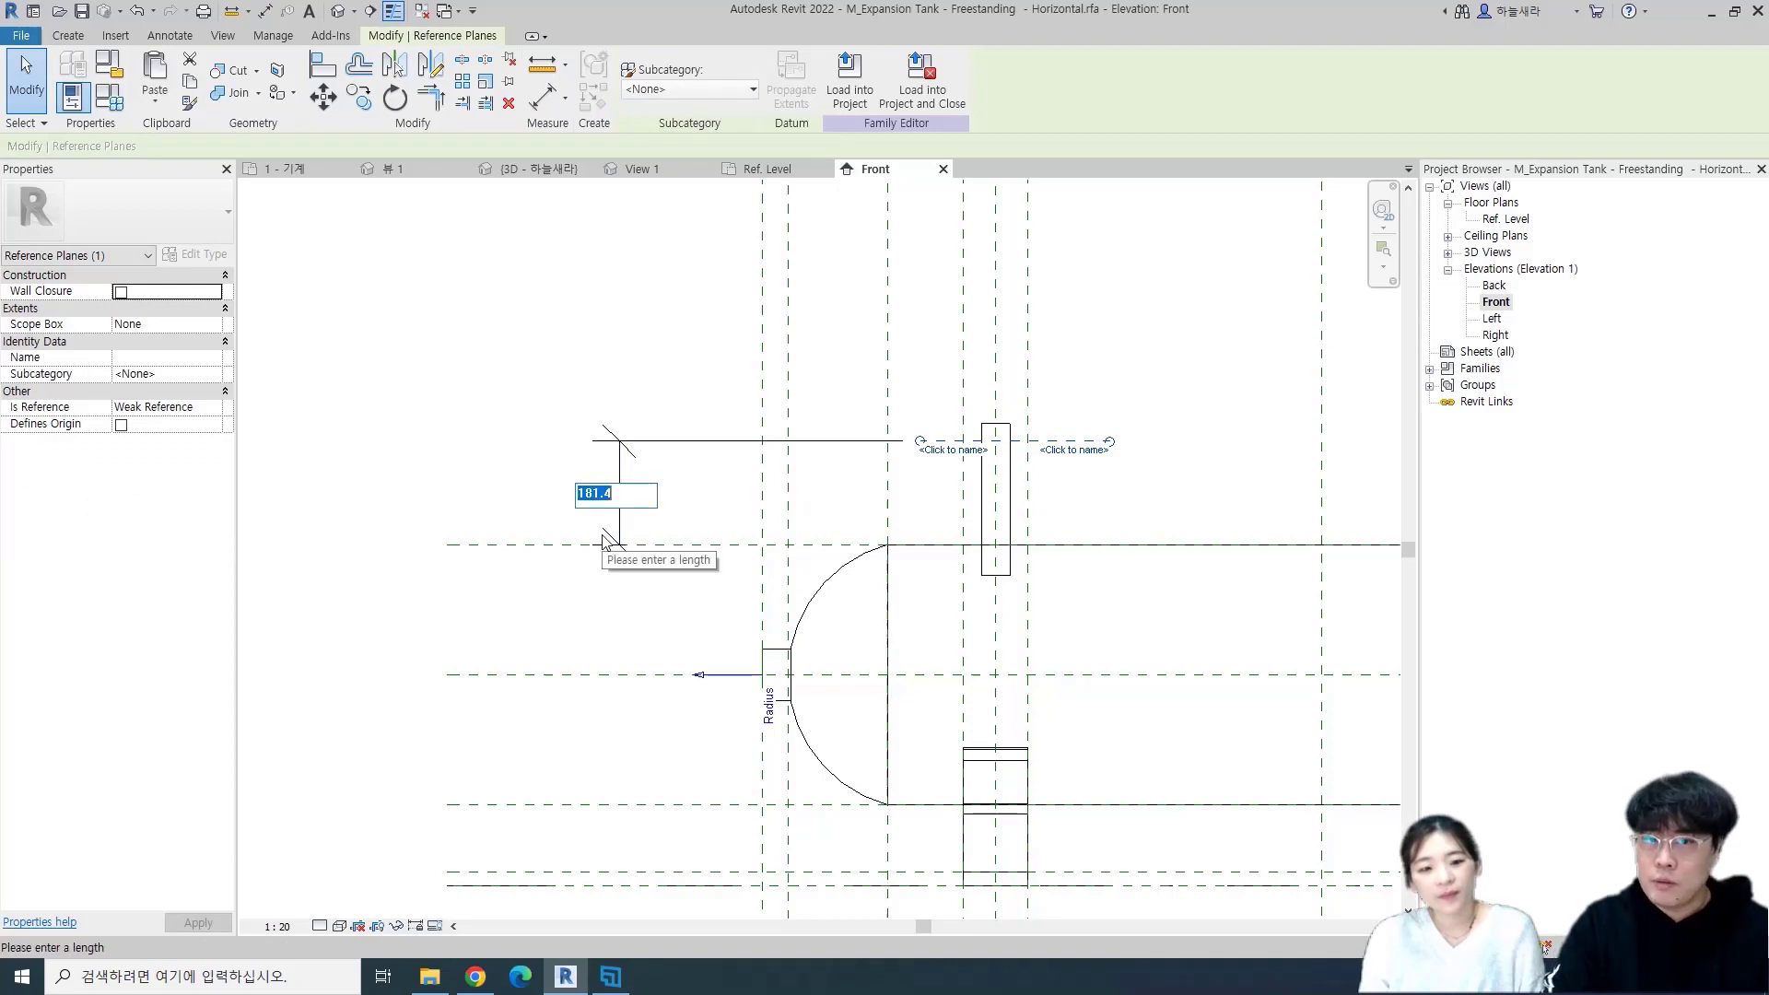
text(150)
key(Return)
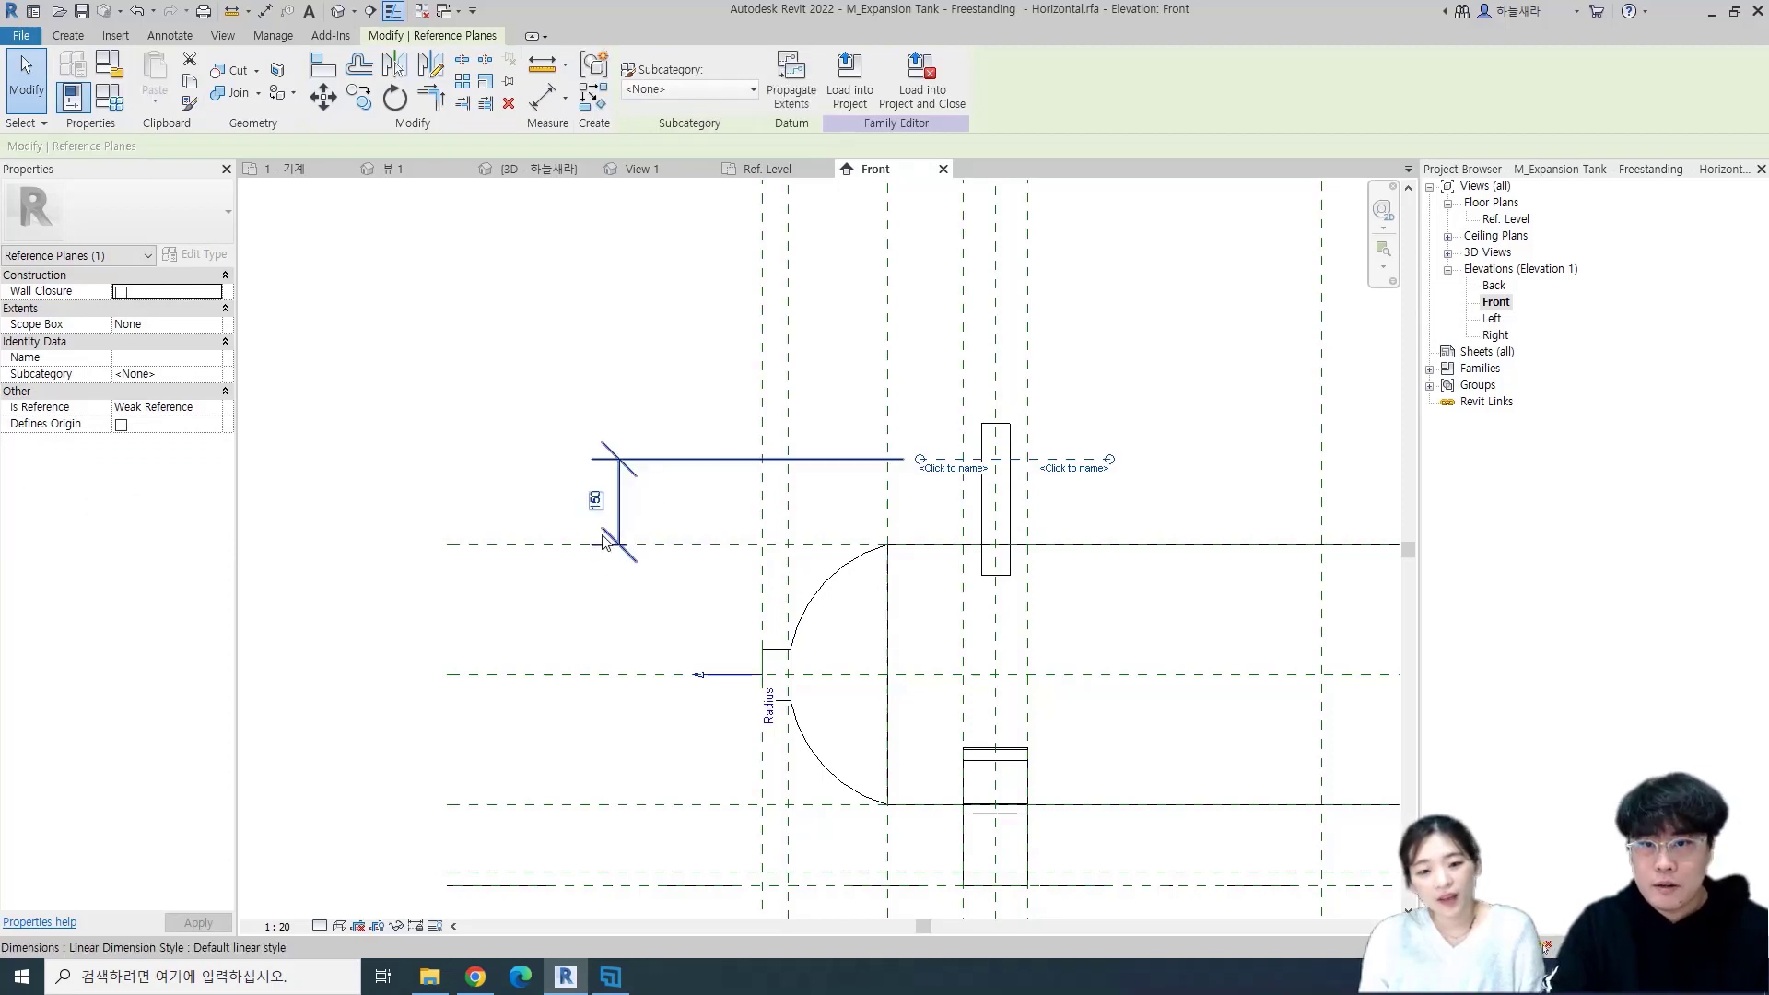
click(532, 466)
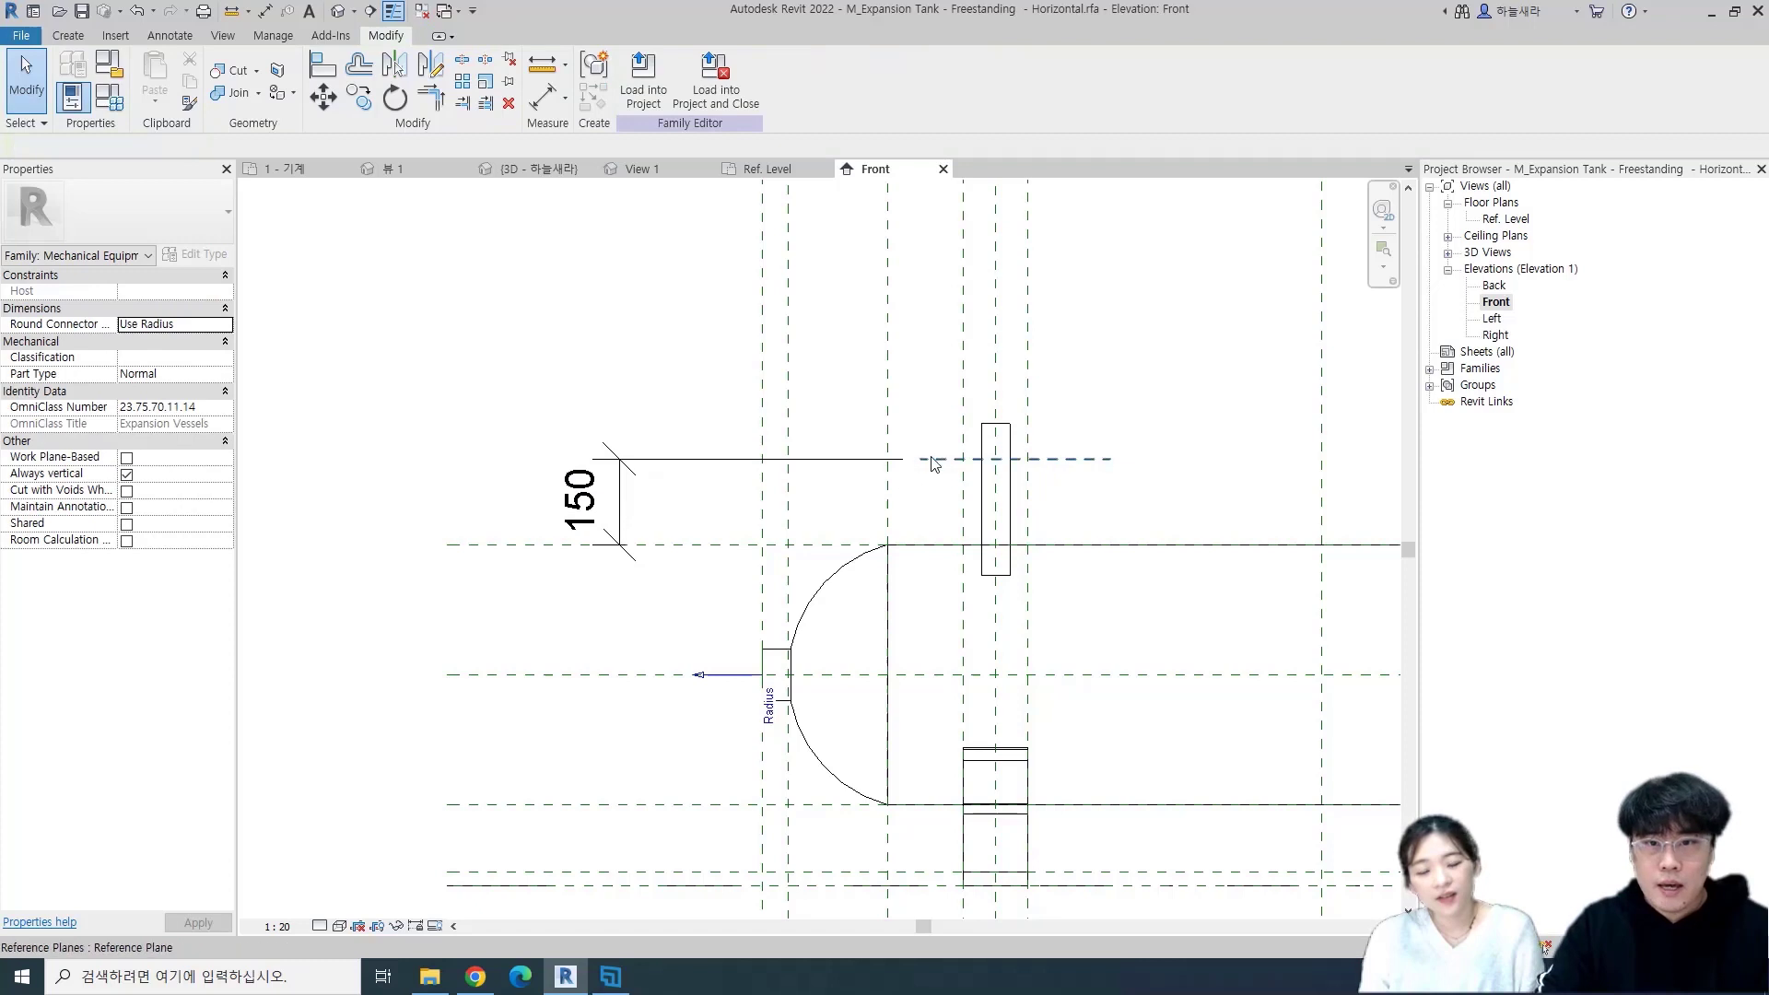
- Align the nozzle extrusion's upper end to the new reference plane and lock the alignment
scroll(996, 472, up, 2)
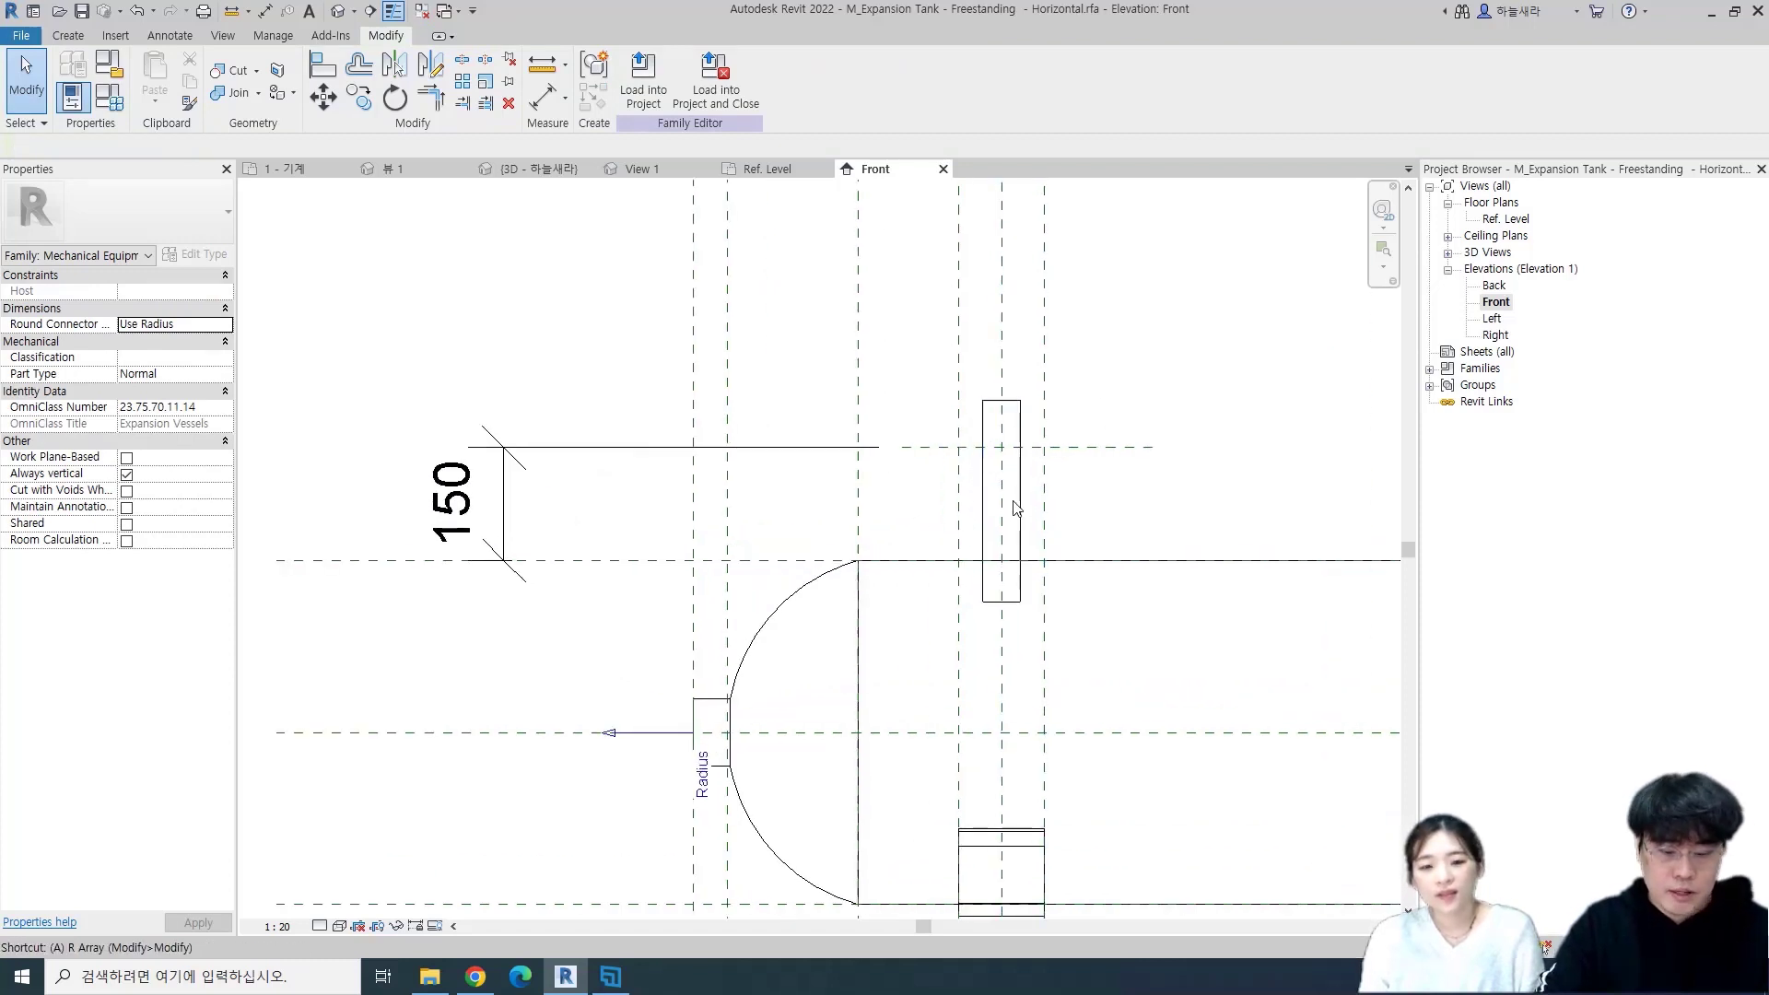
middle_drag(950, 375, 912, 430)
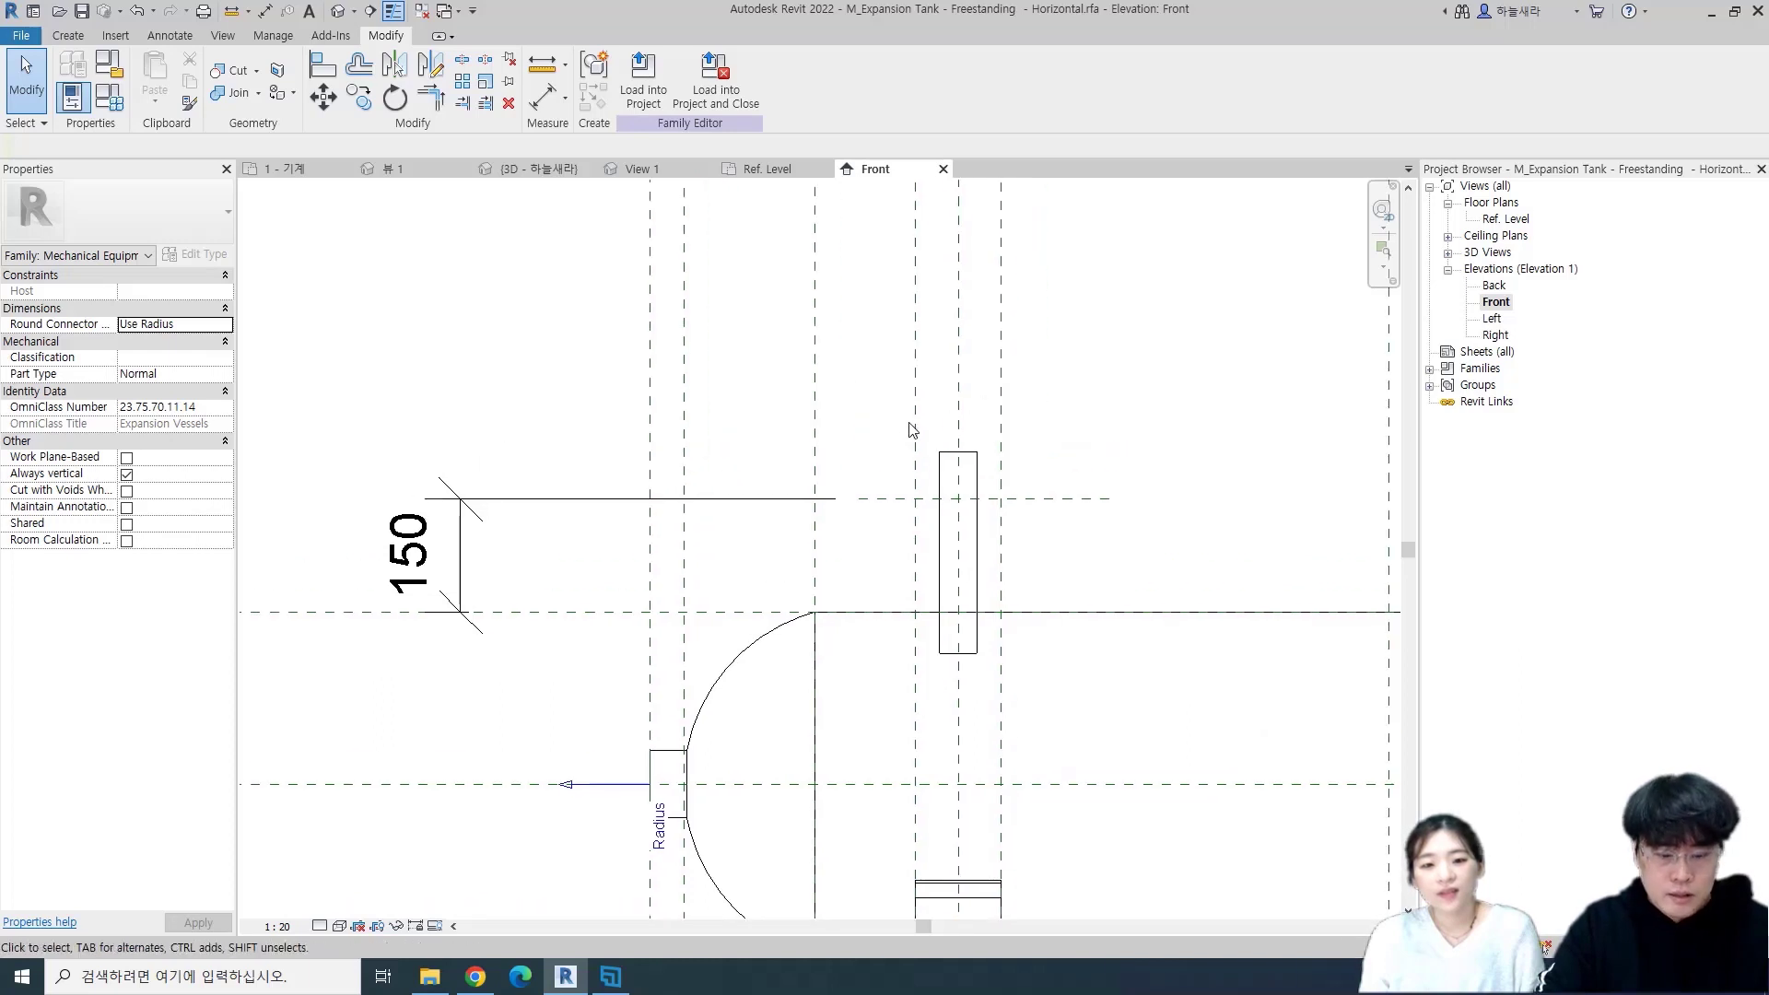
key(l)
click(1065, 499)
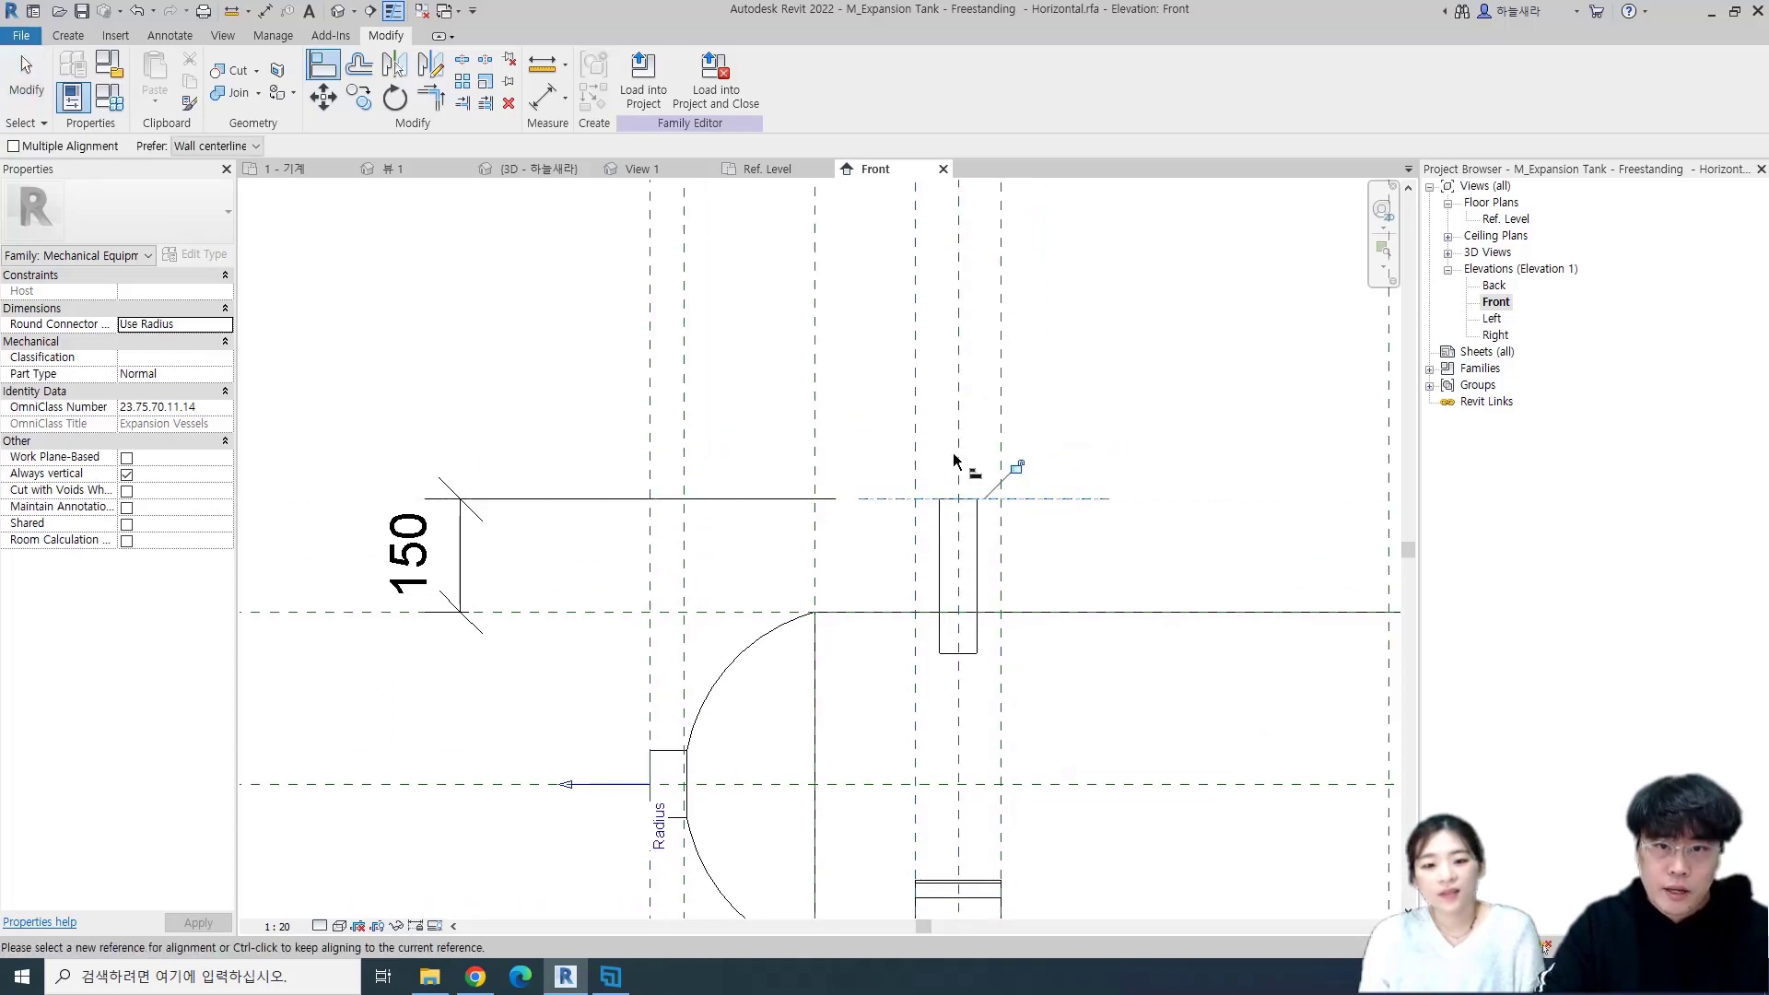
click(1017, 469)
key(Escape)
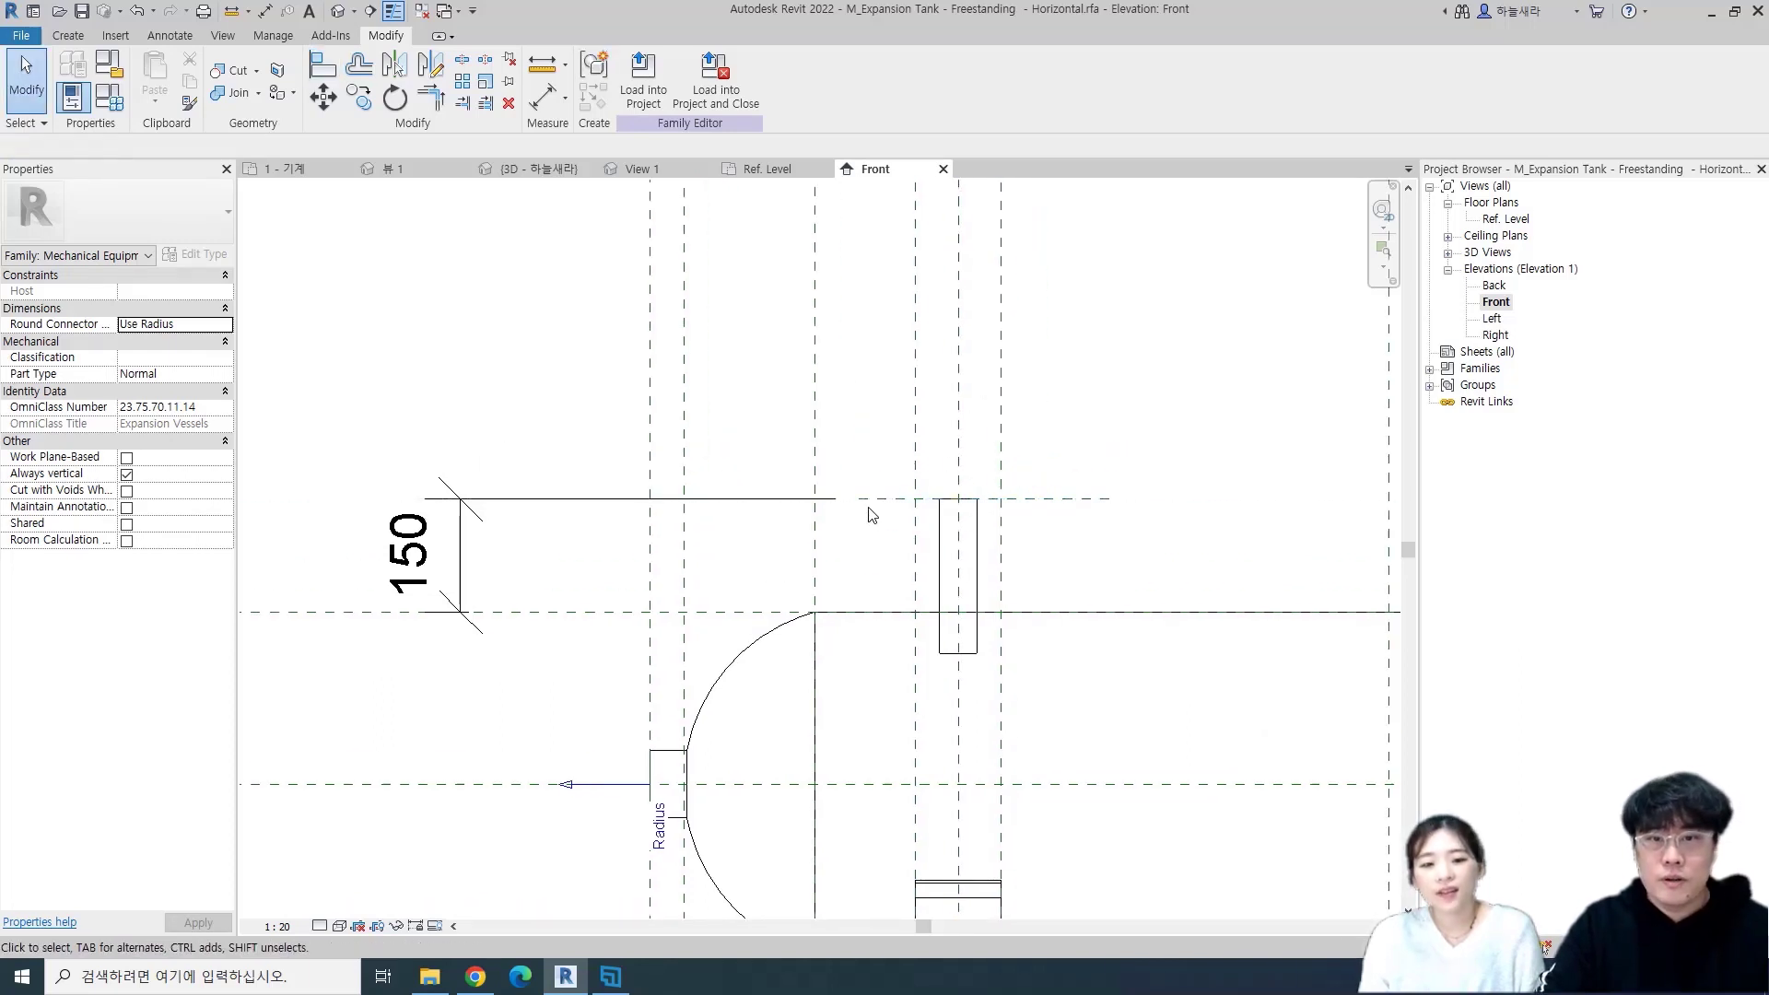
- Set the reference plane's distance above the tank to 100 mm
click(877, 499)
click(429, 554)
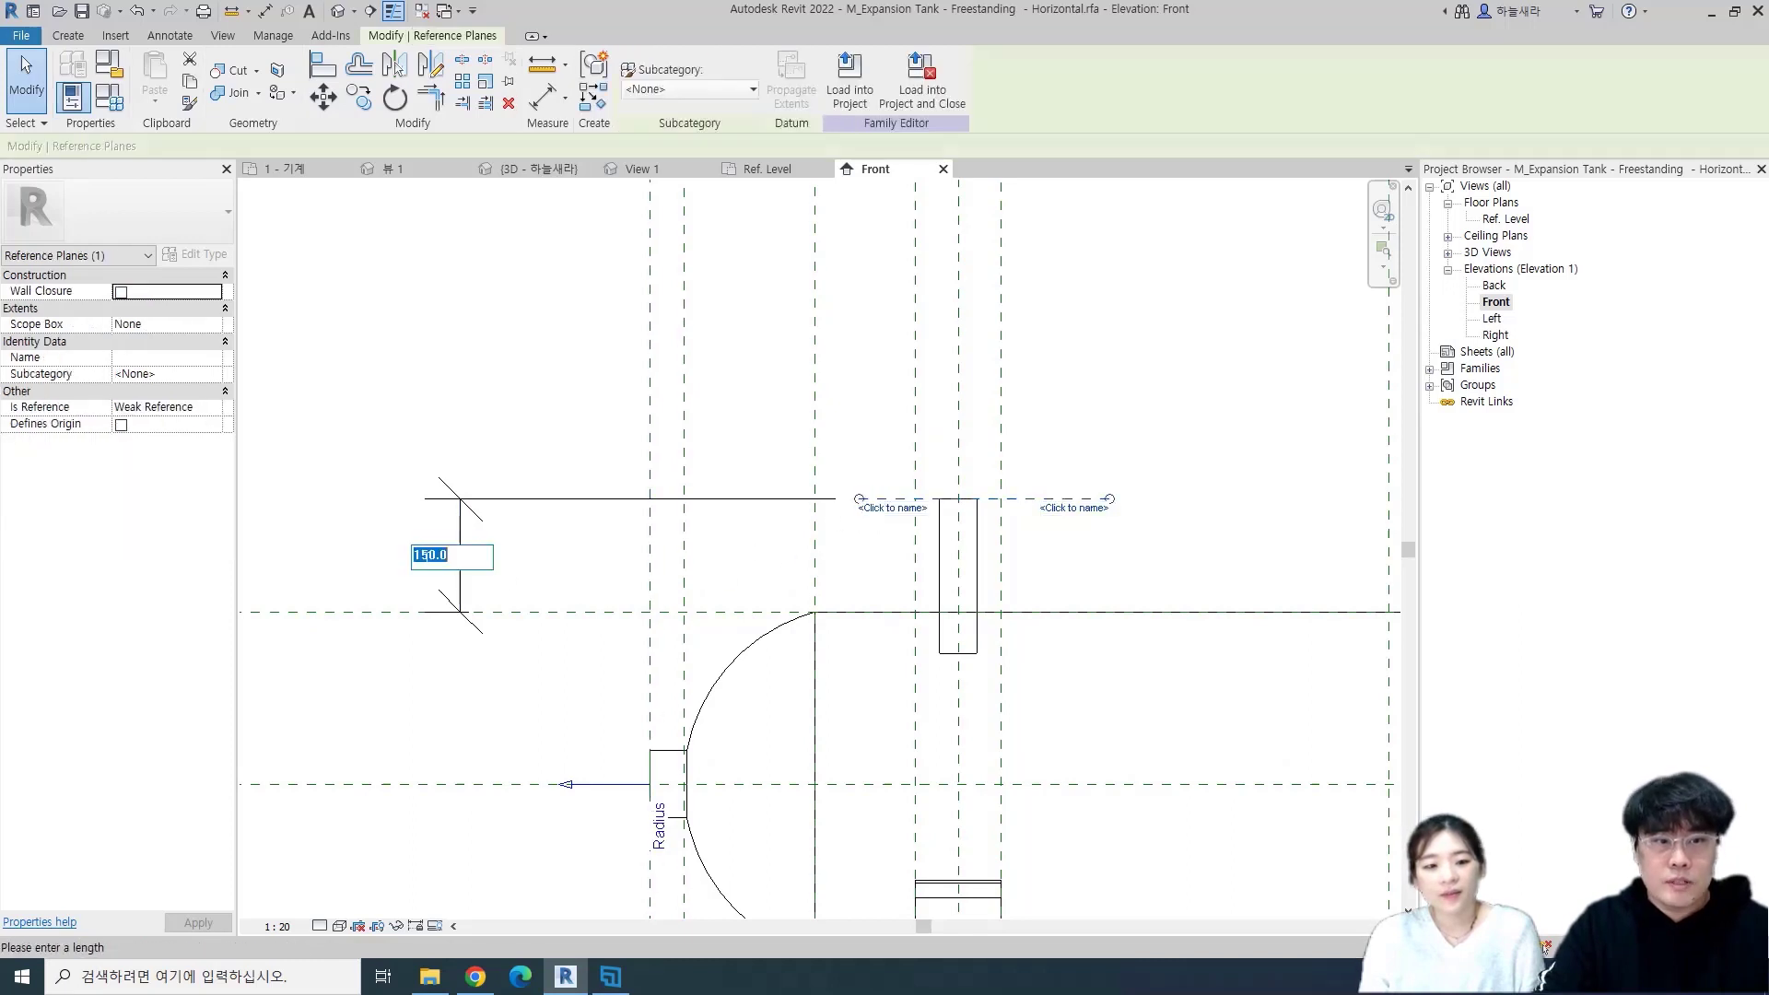
text(100)
key(Return)
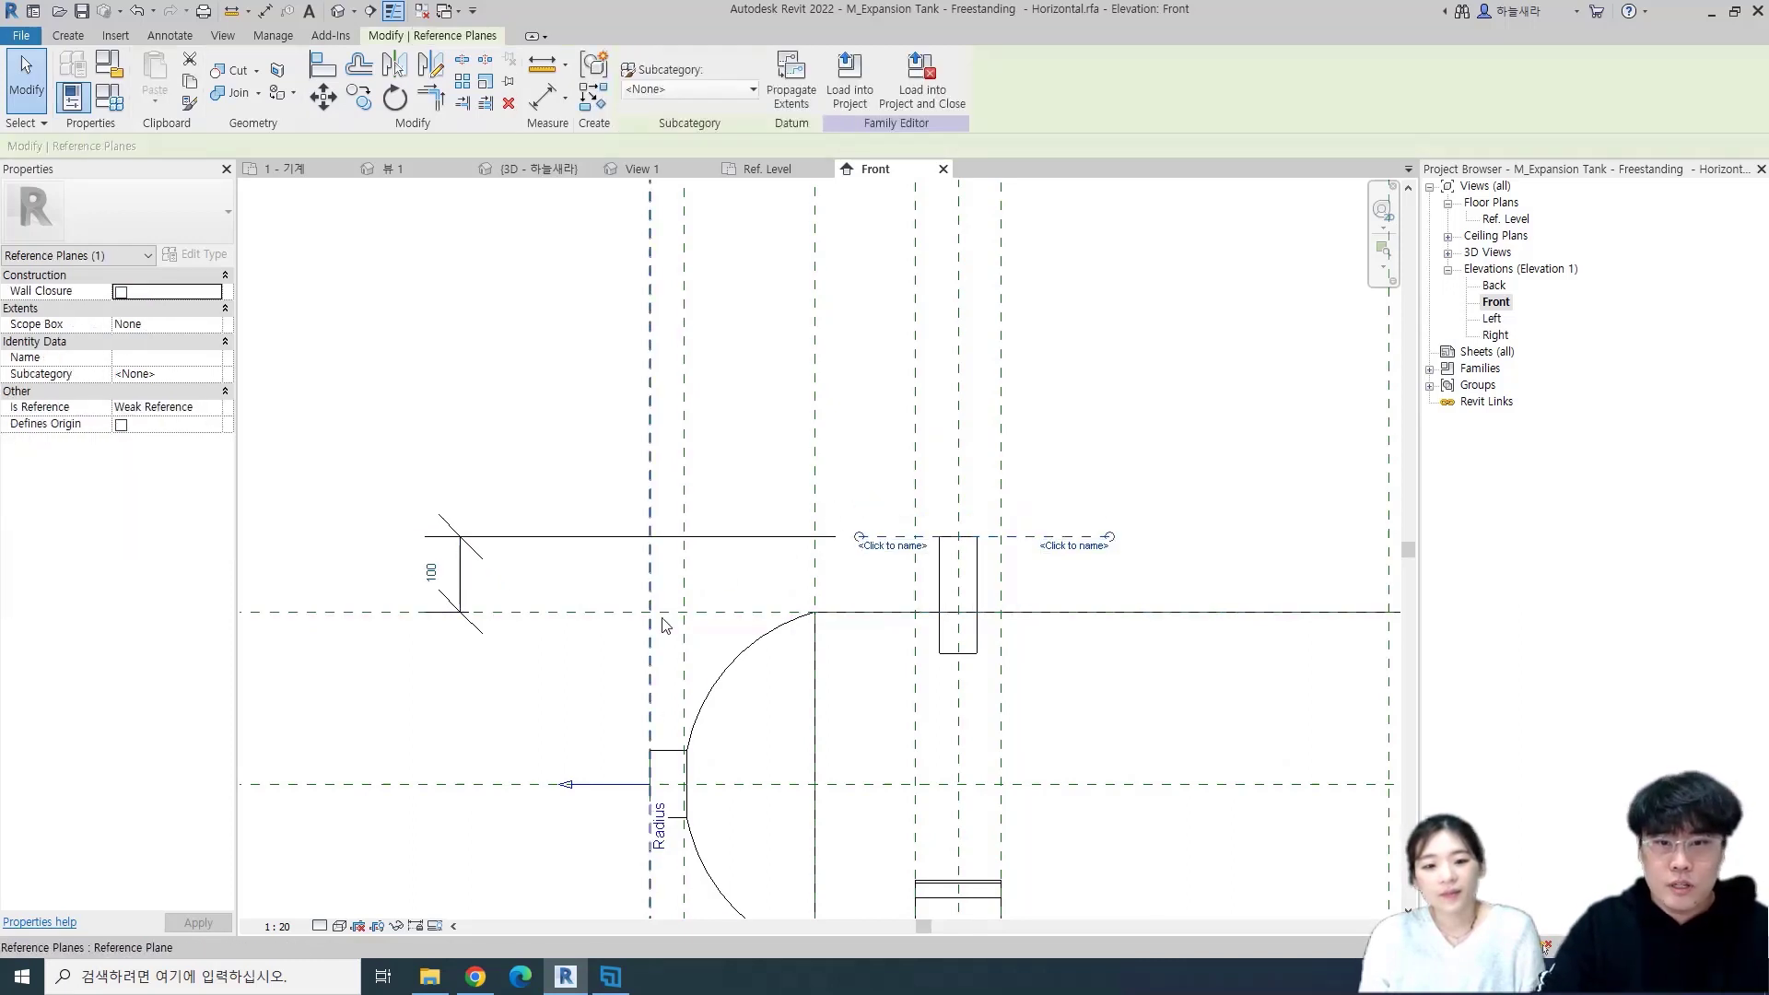
key(Escape)
click(940, 652)
mouse_move(958, 658)
mouse_down()
mouse_move(959, 641)
mouse_move(958, 658)
mouse_up()
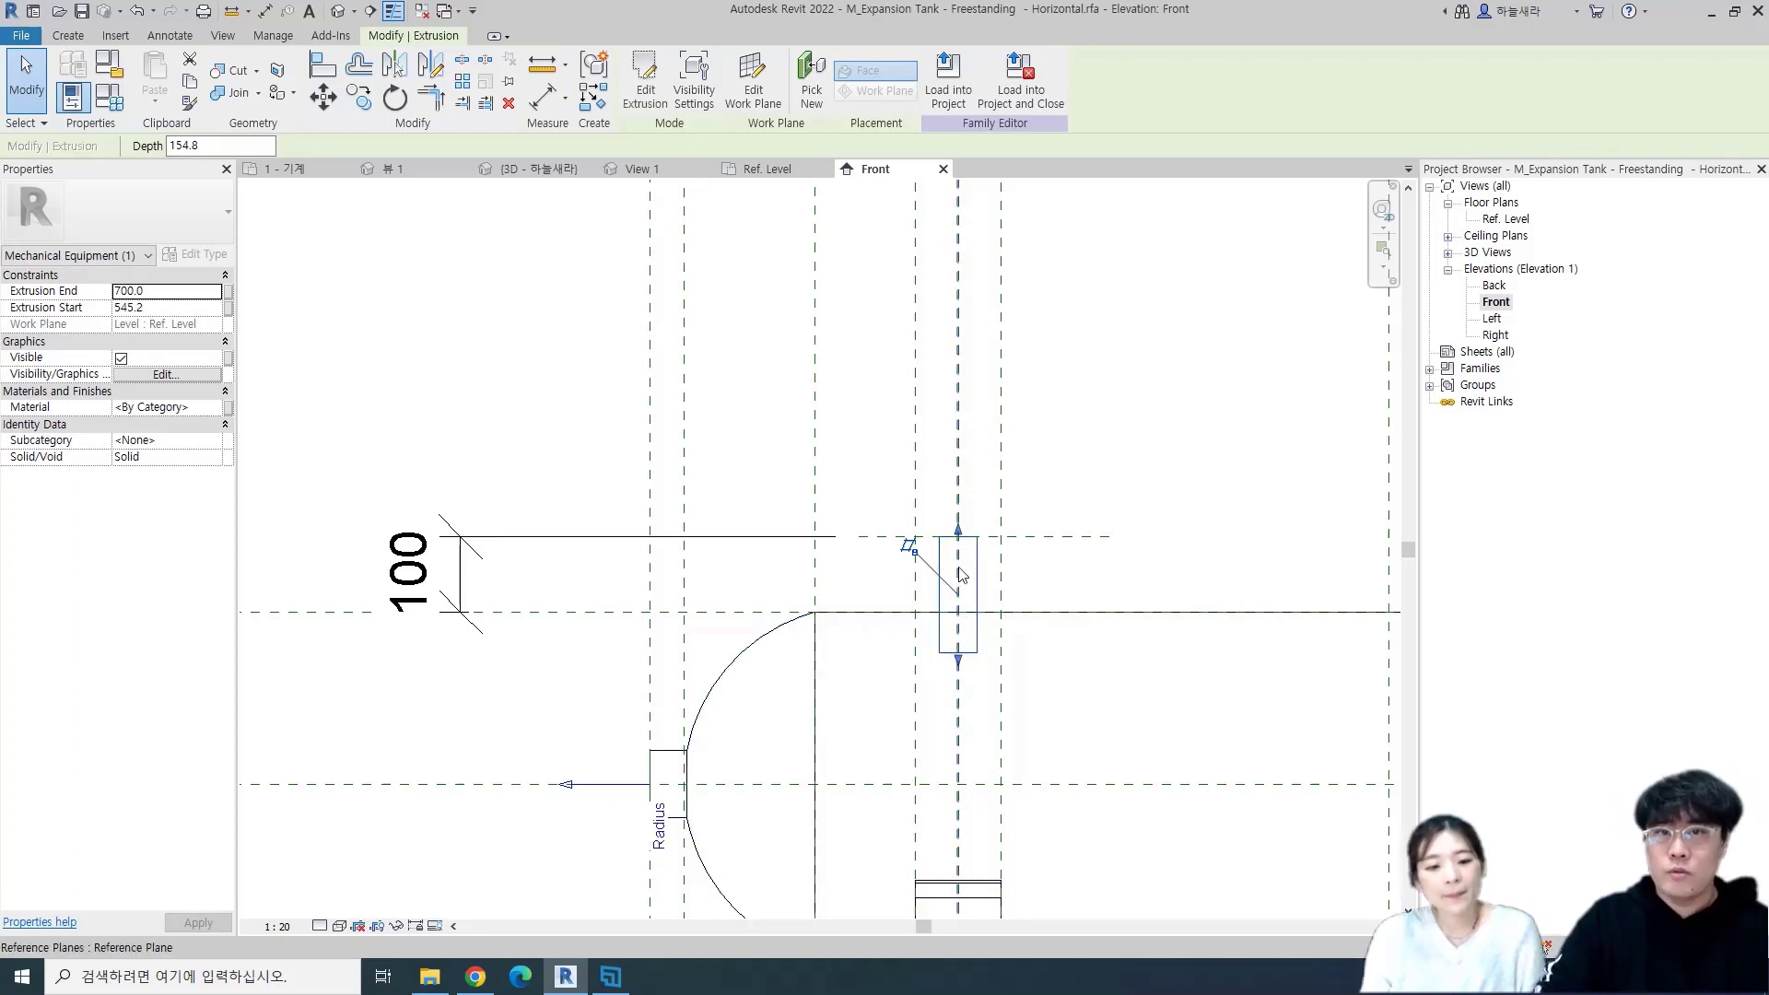
click(722, 414)
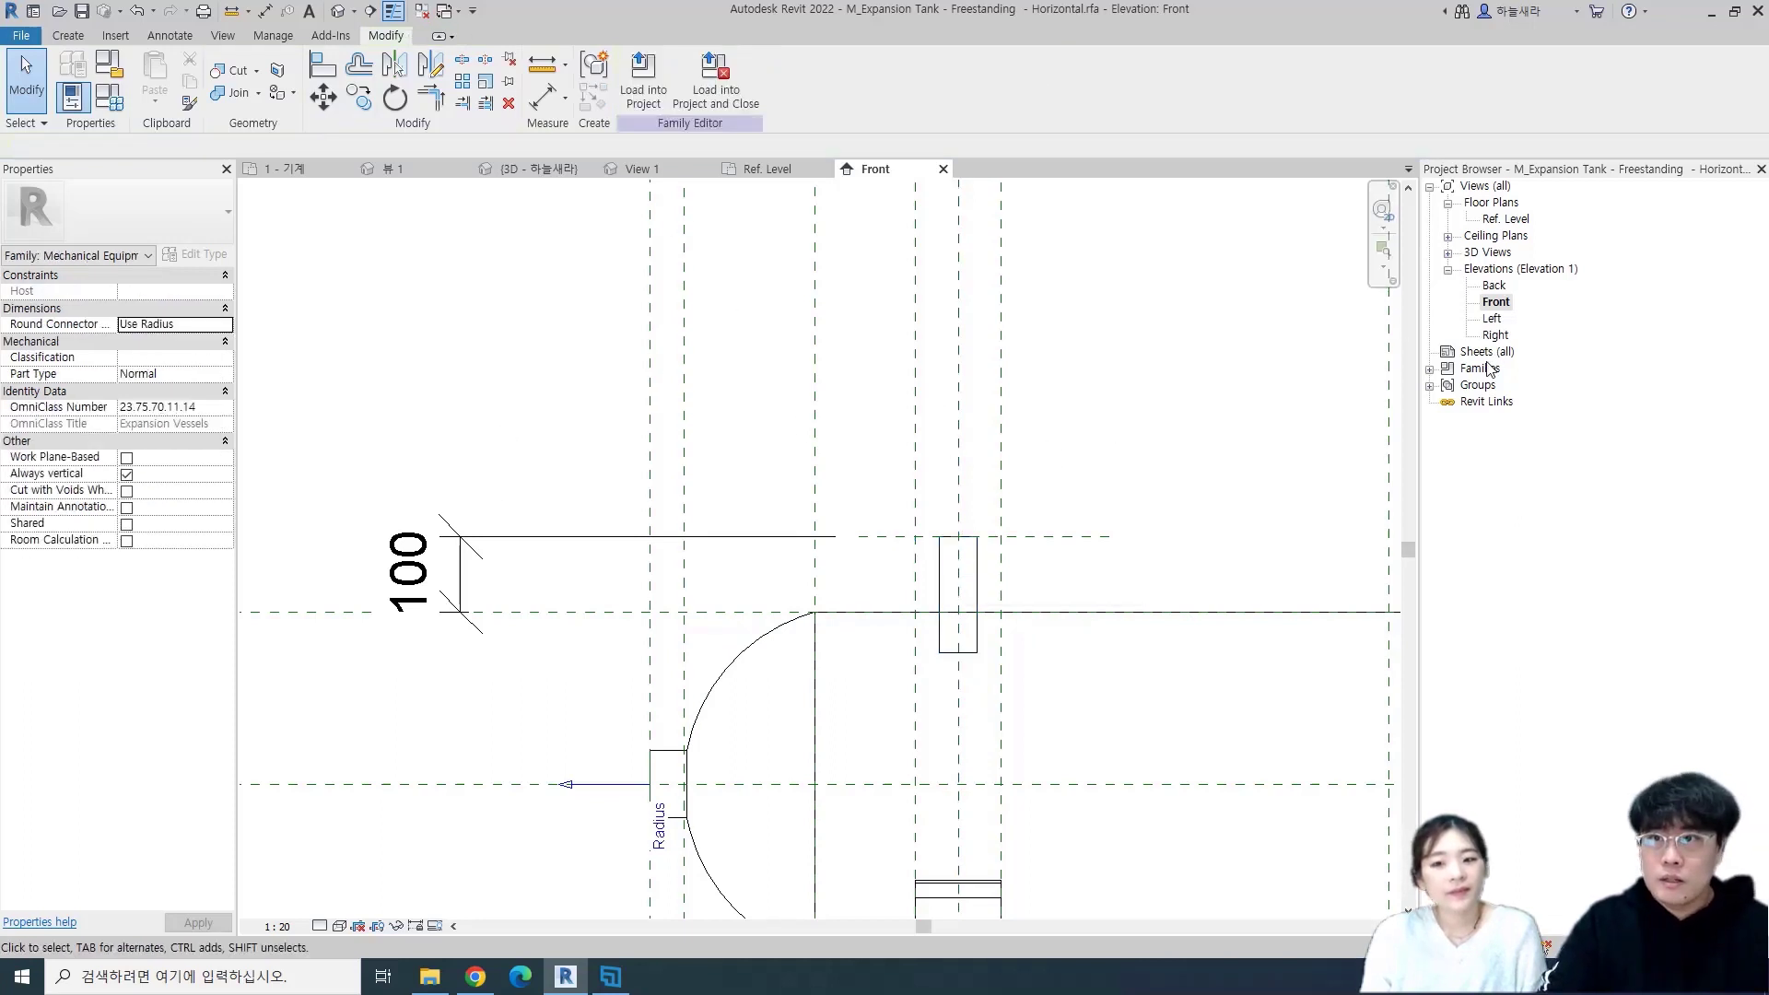
- Open the 3D view View 1 and check how the nozzle extrusion sits on the tank
double_click(1480, 251)
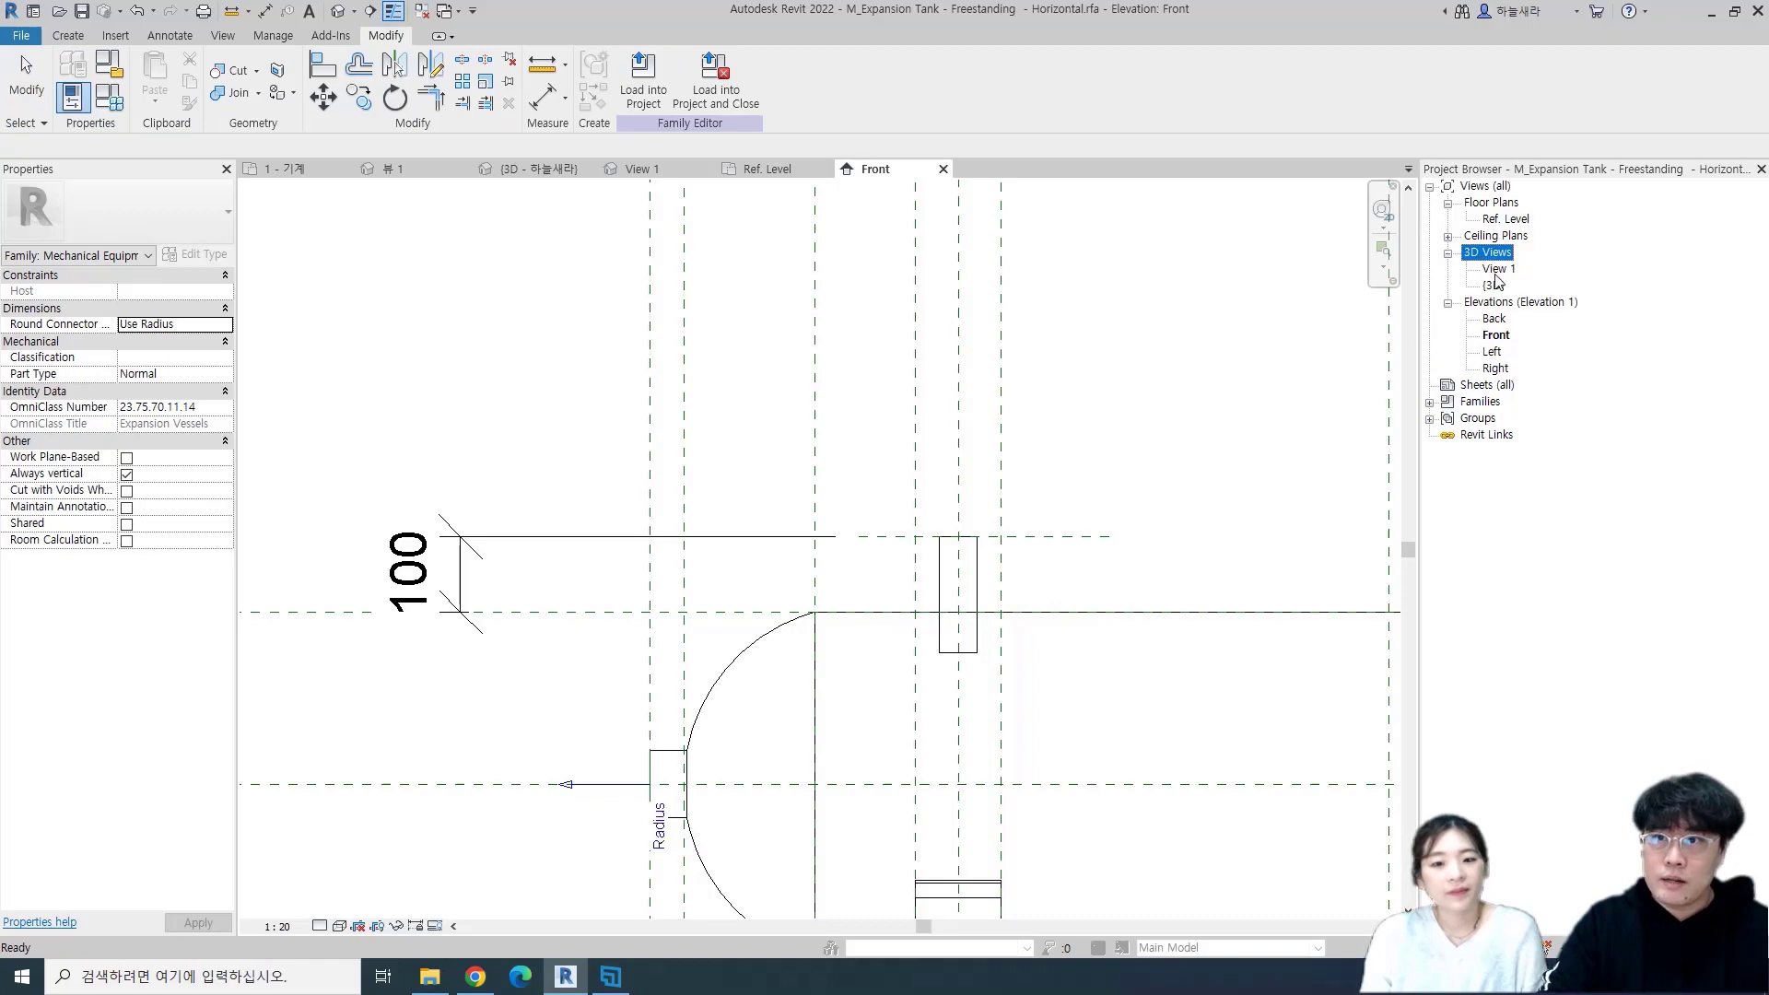
double_click(1498, 270)
scroll(914, 404, down, 2)
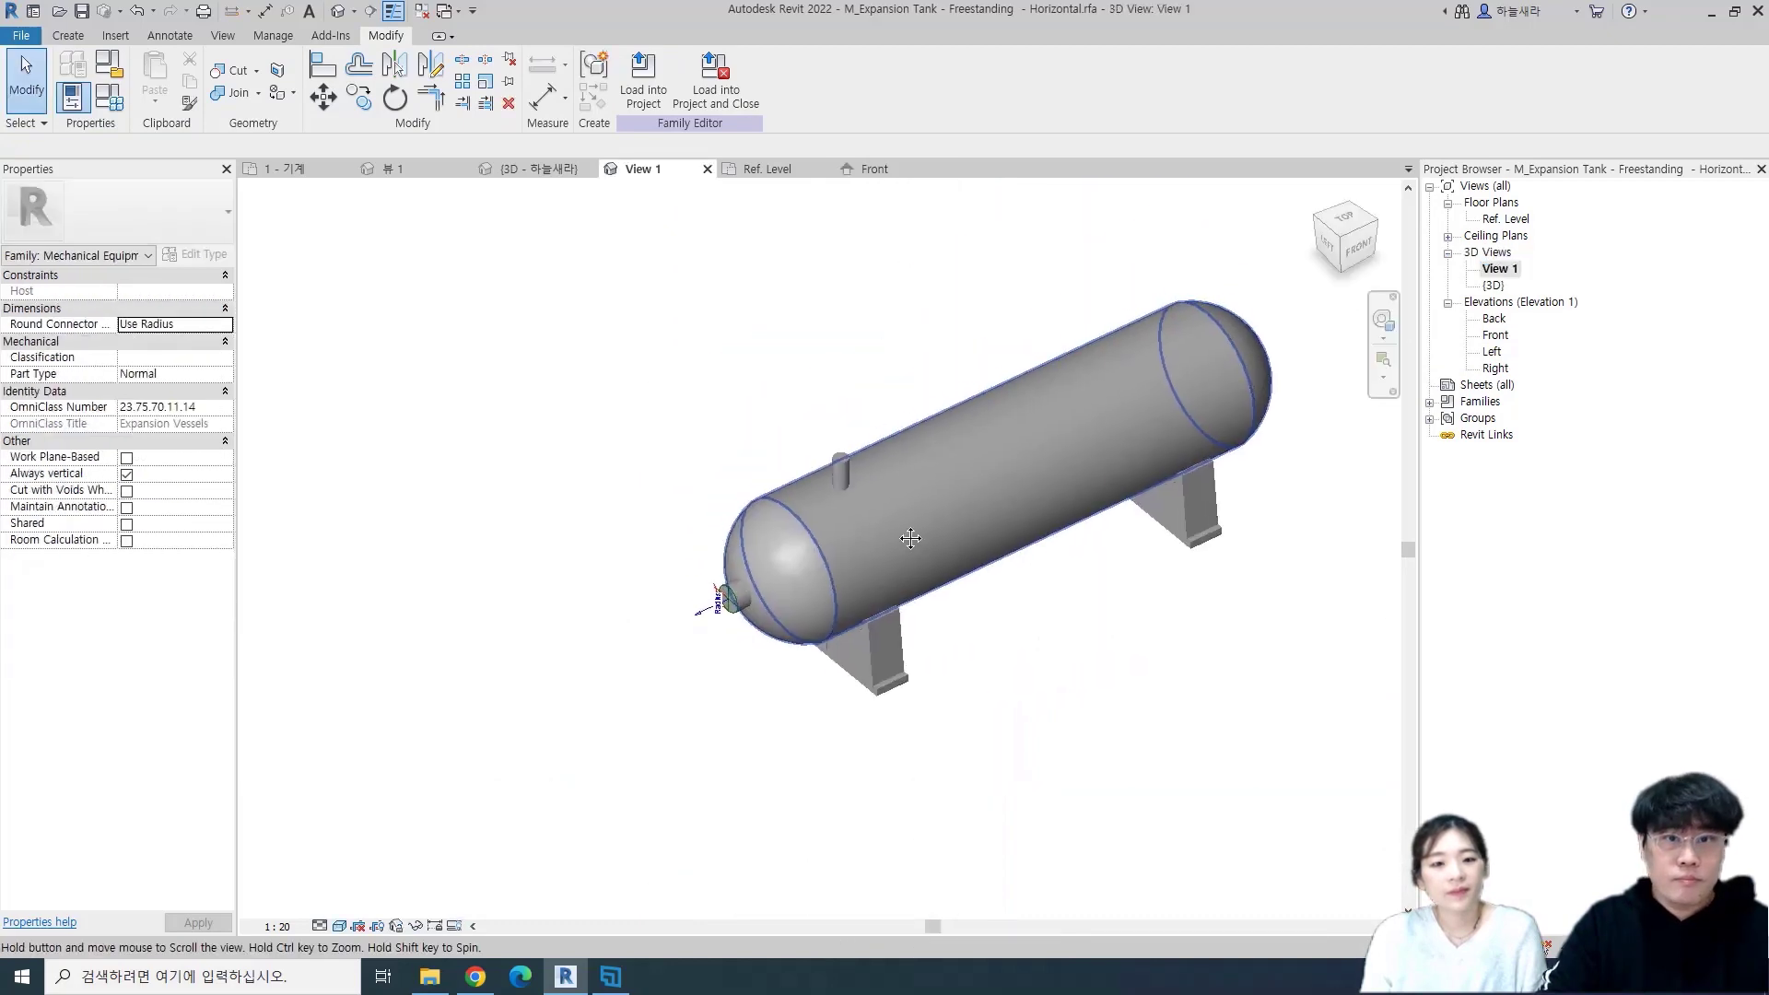
scroll(888, 609, up, 2)
click(787, 402)
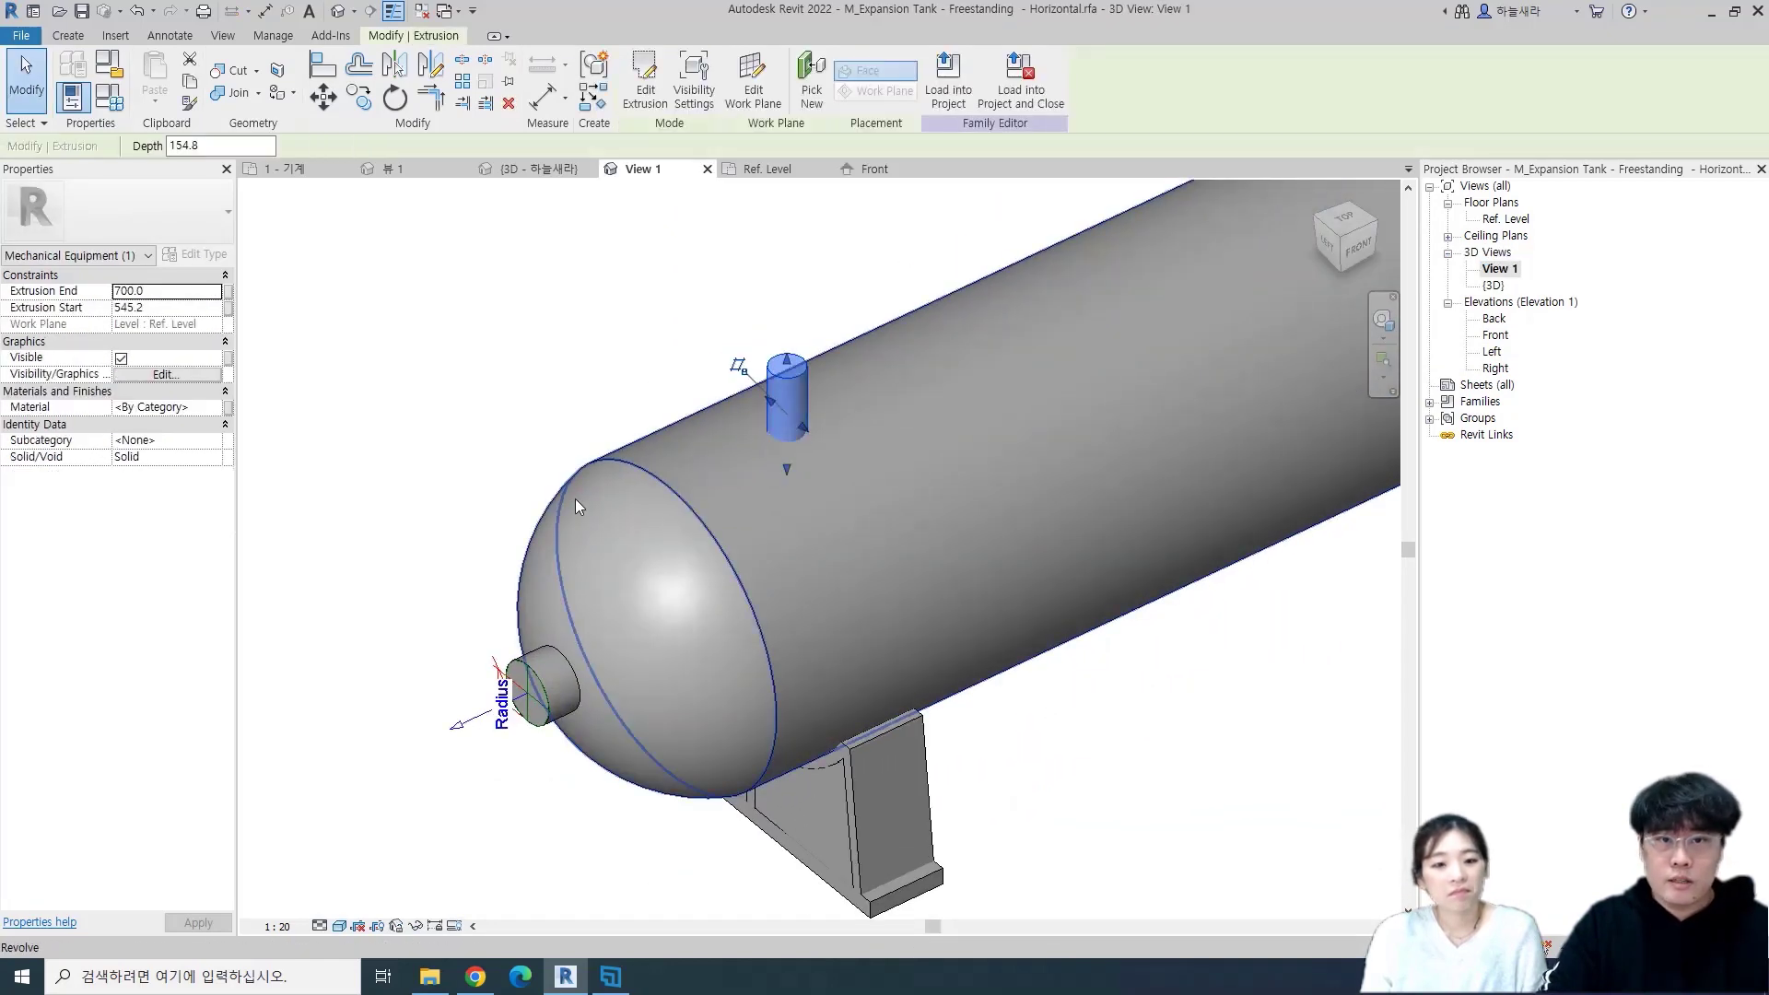
click(550, 345)
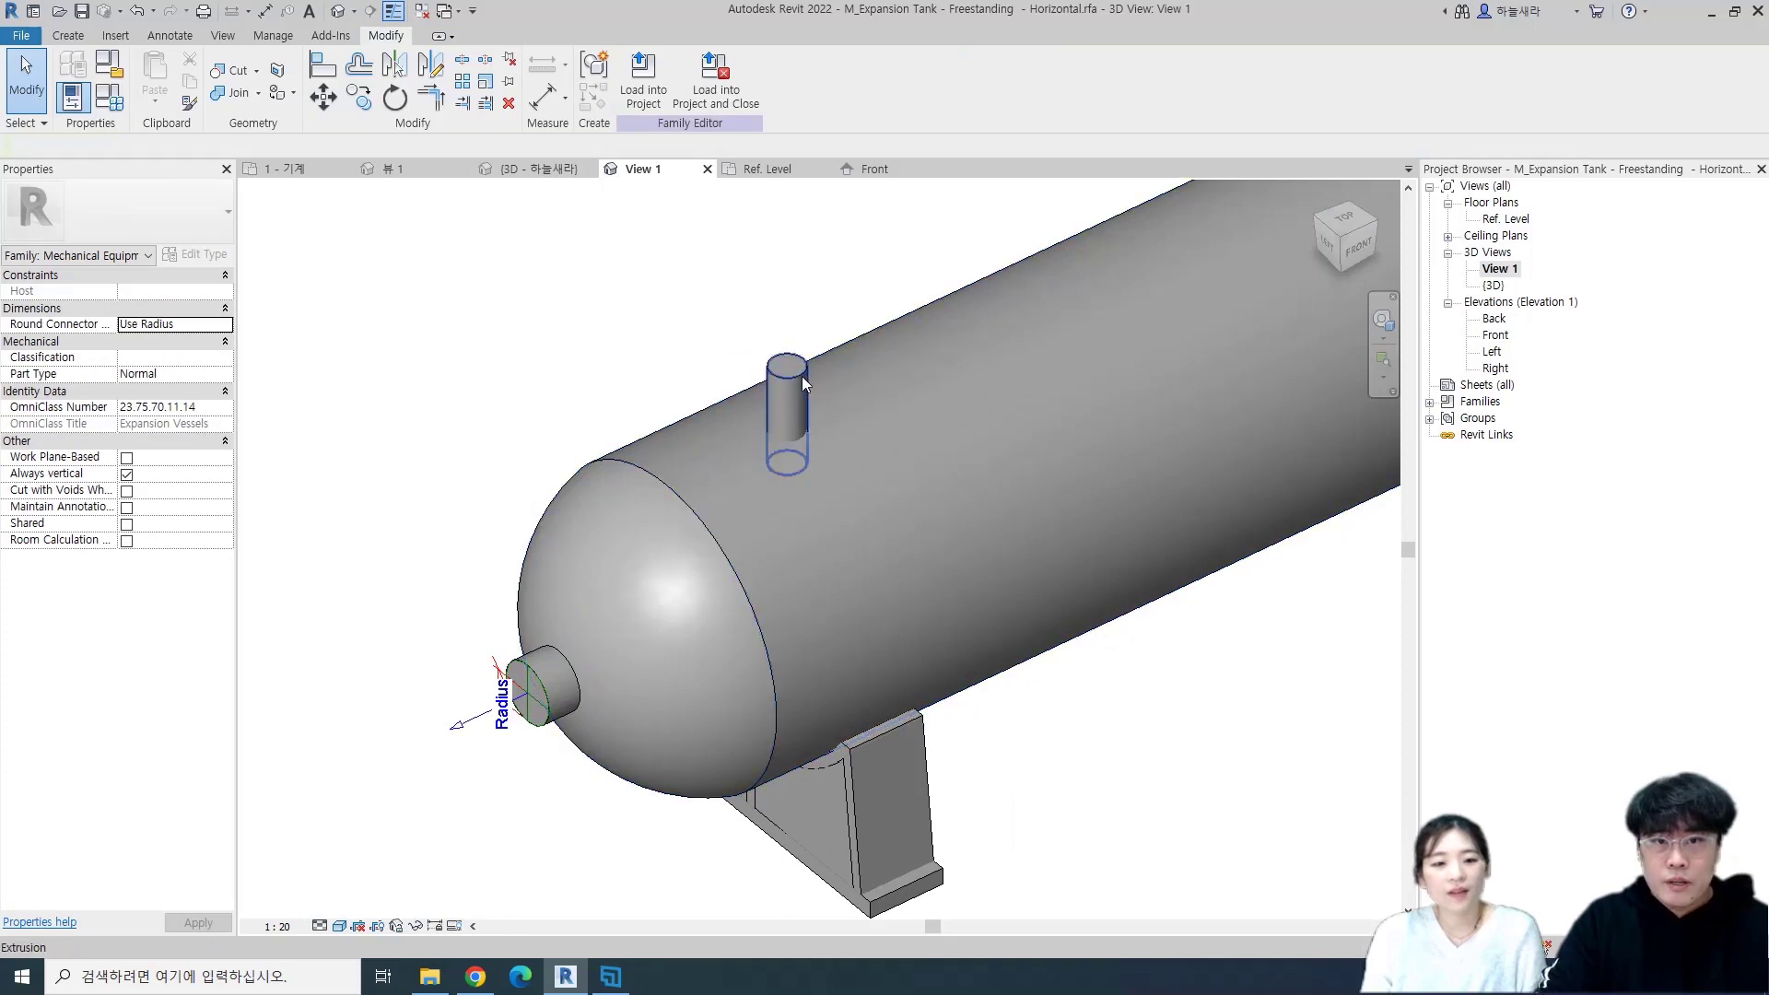
- Place a Domestic Hot Water pipe connector on the nozzle's top face
scroll(804, 359, up, 3)
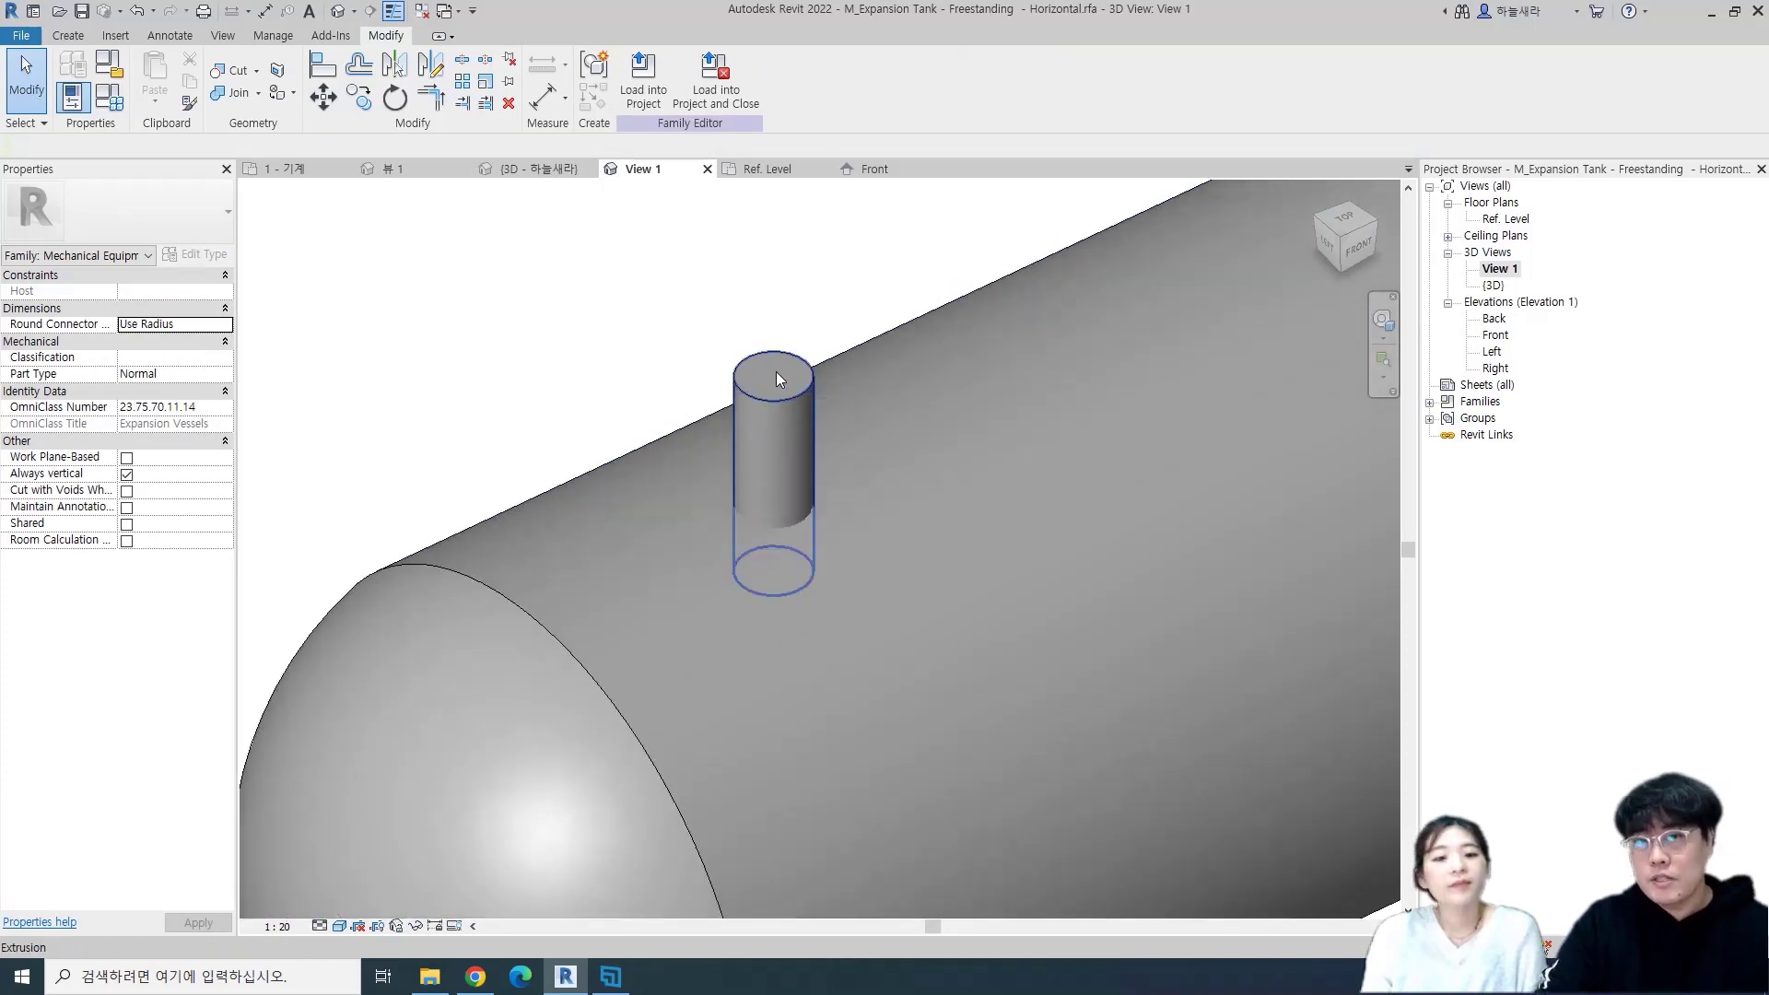
click(68, 35)
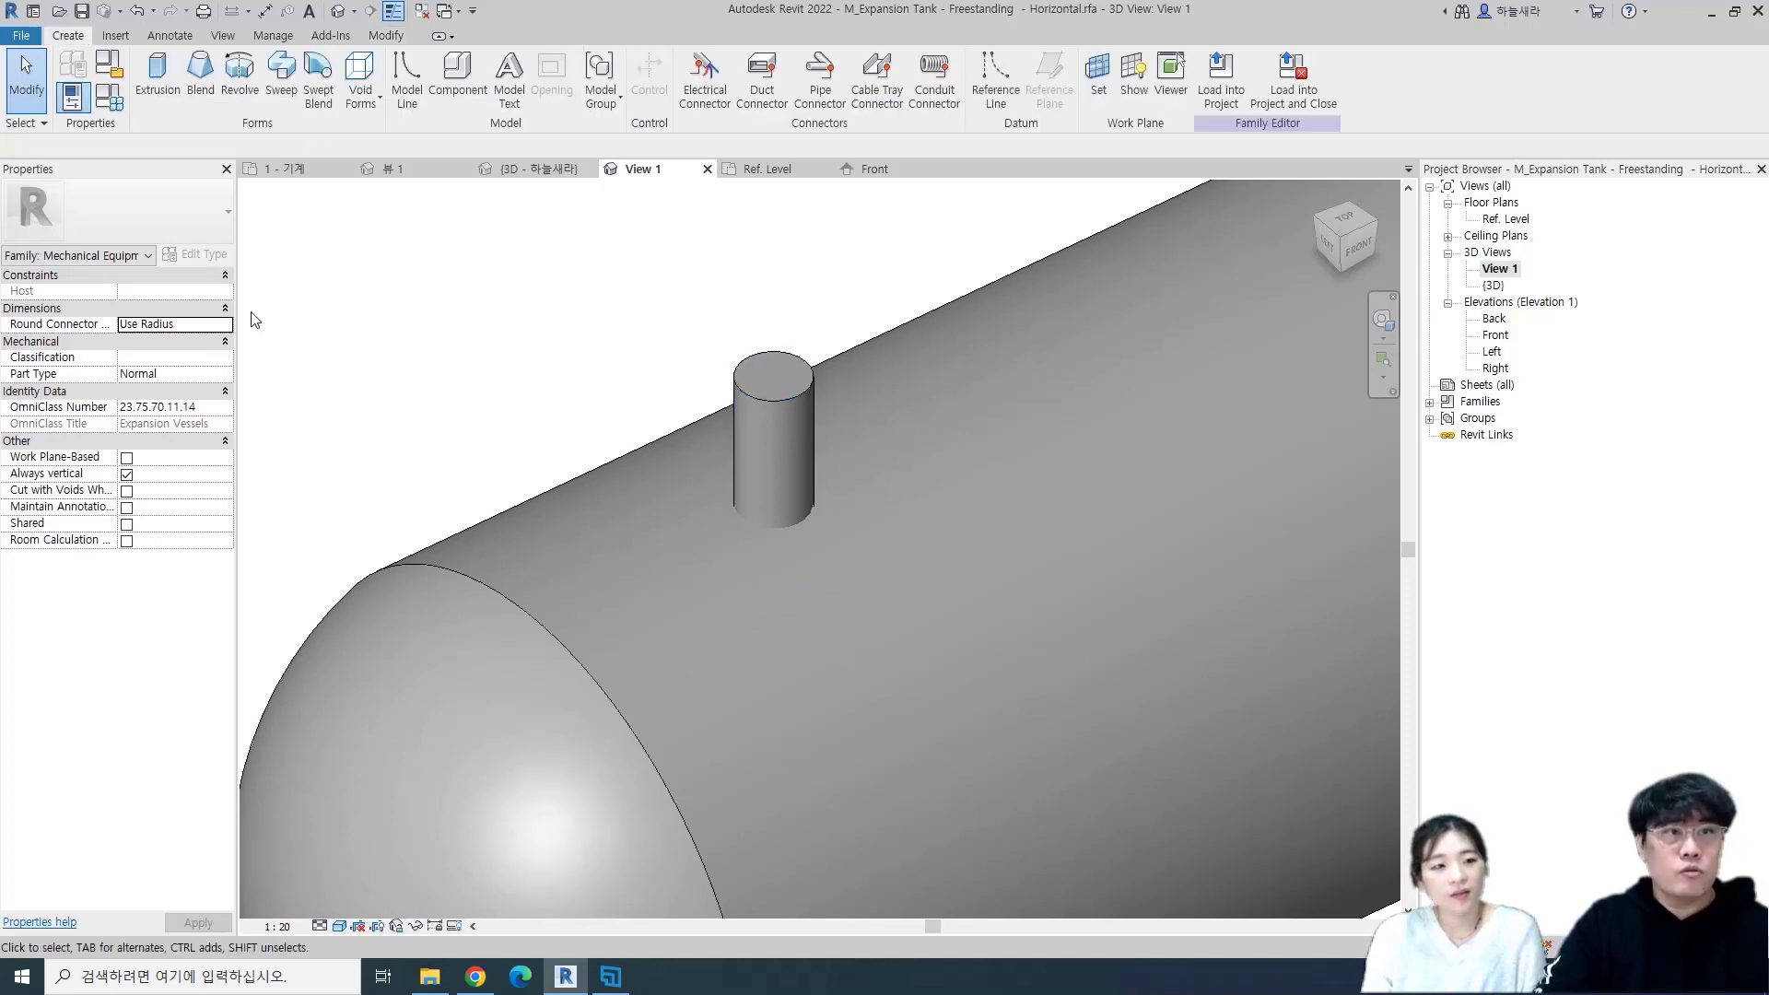
click(819, 79)
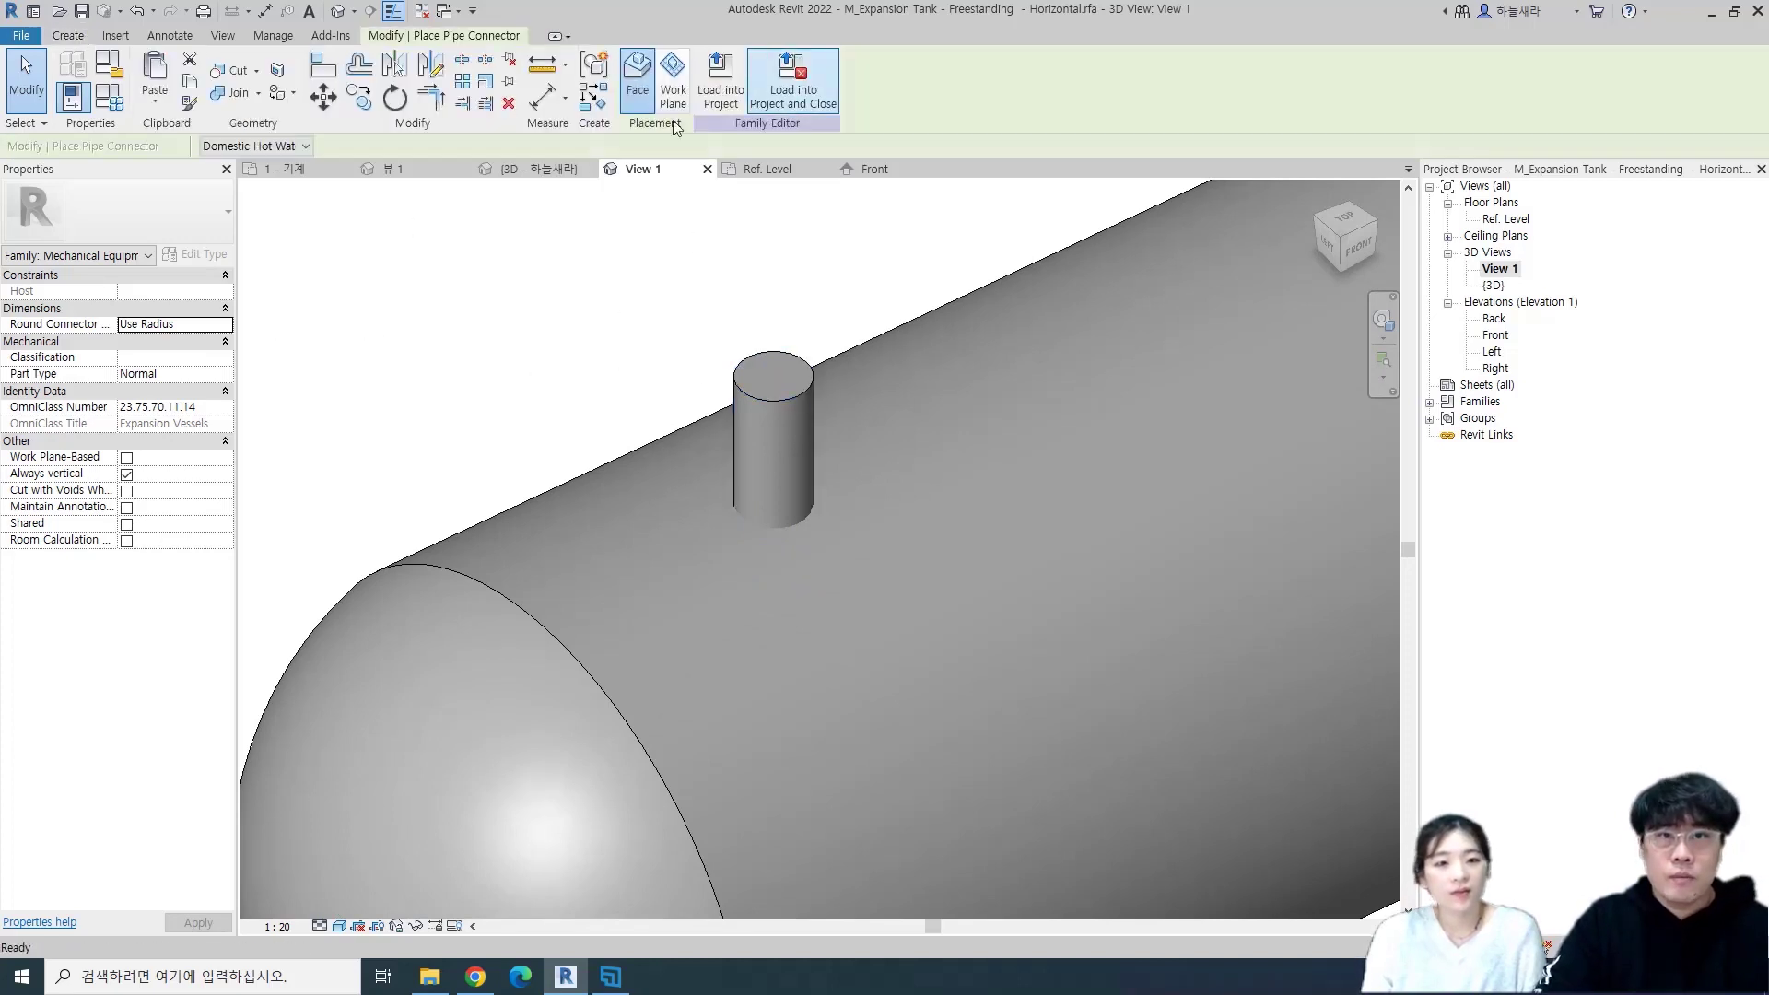
click(778, 353)
scroll(501, 458, down, 2)
key(Escape)
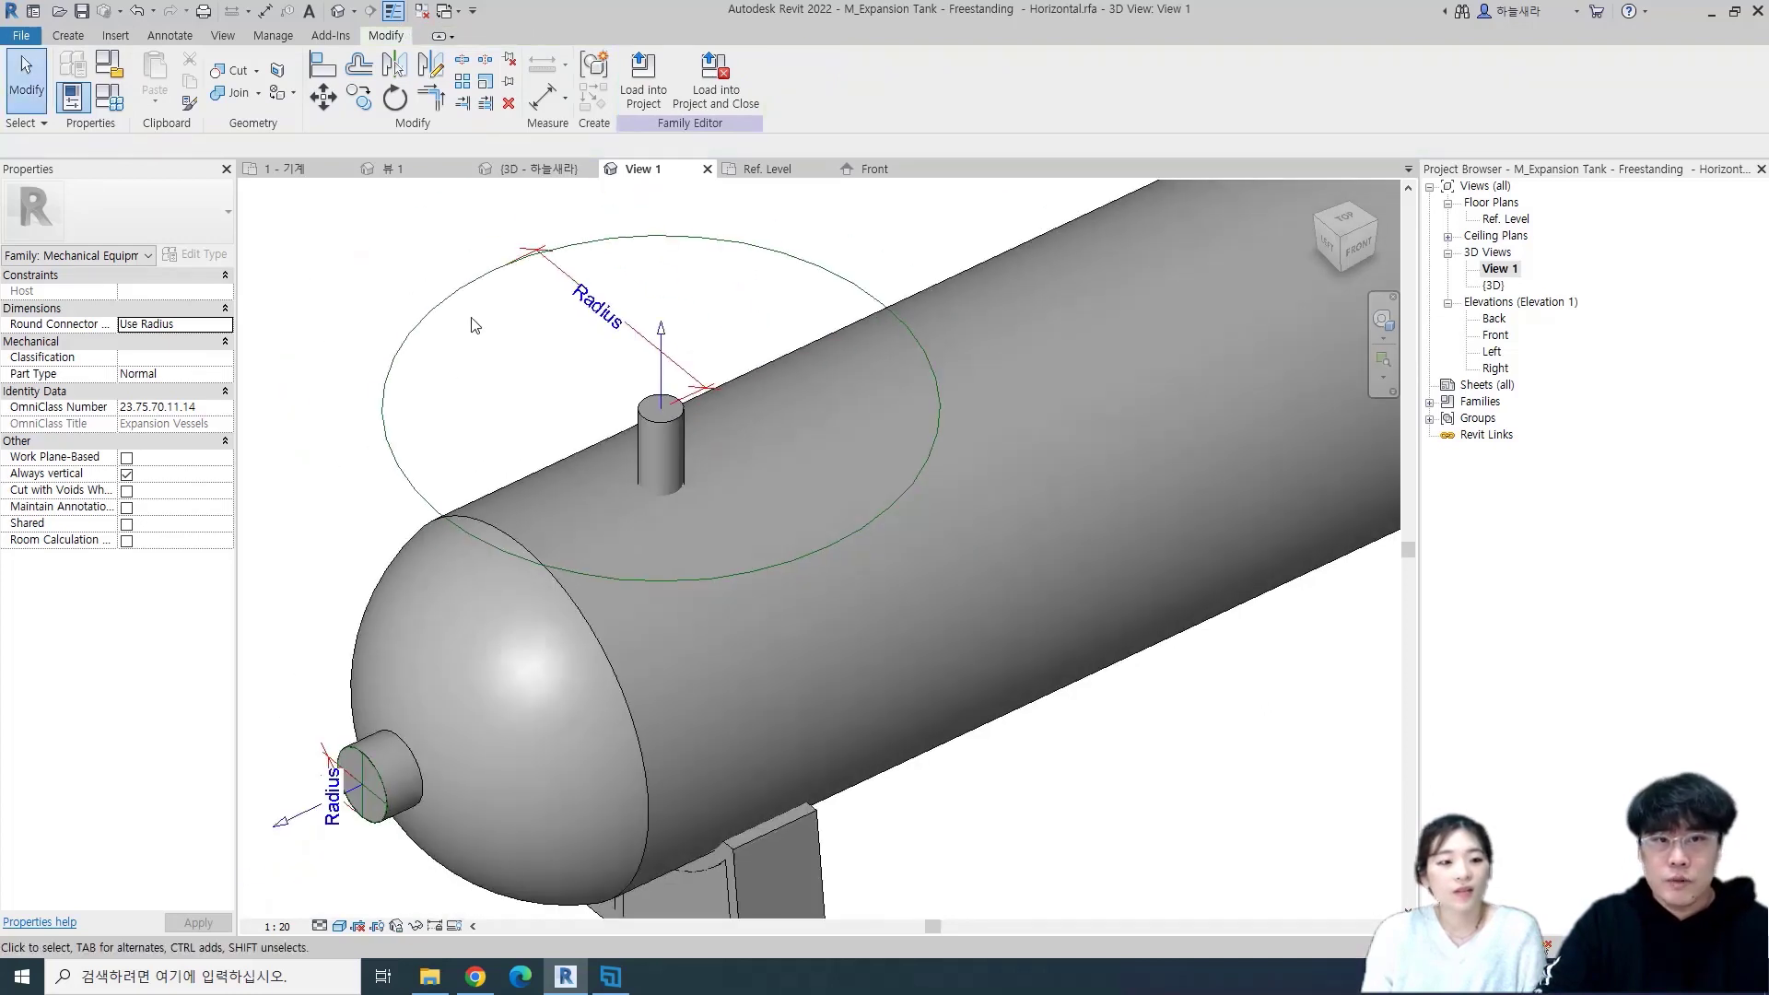
- Select the new nozzle connector and examine its radius and axis directions from several angles
click(461, 309)
shift+middle_drag(468, 427, 909, 422)
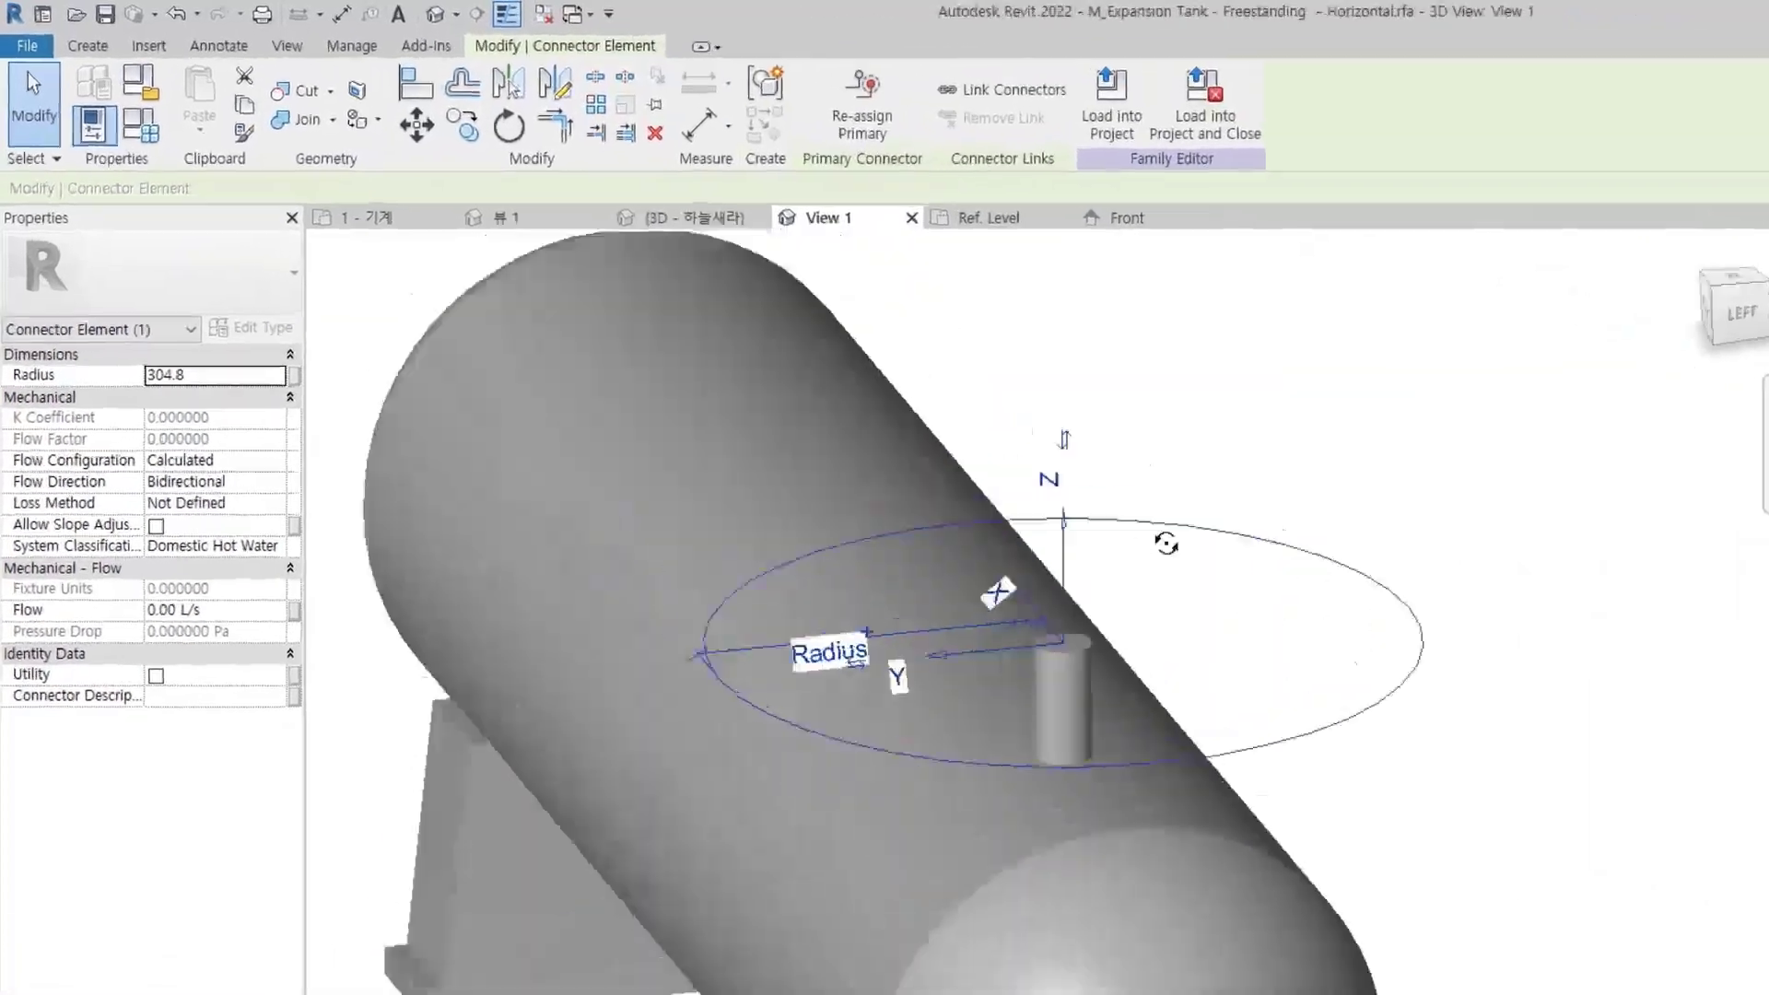
shift+middle_drag(1166, 544, 771, 696)
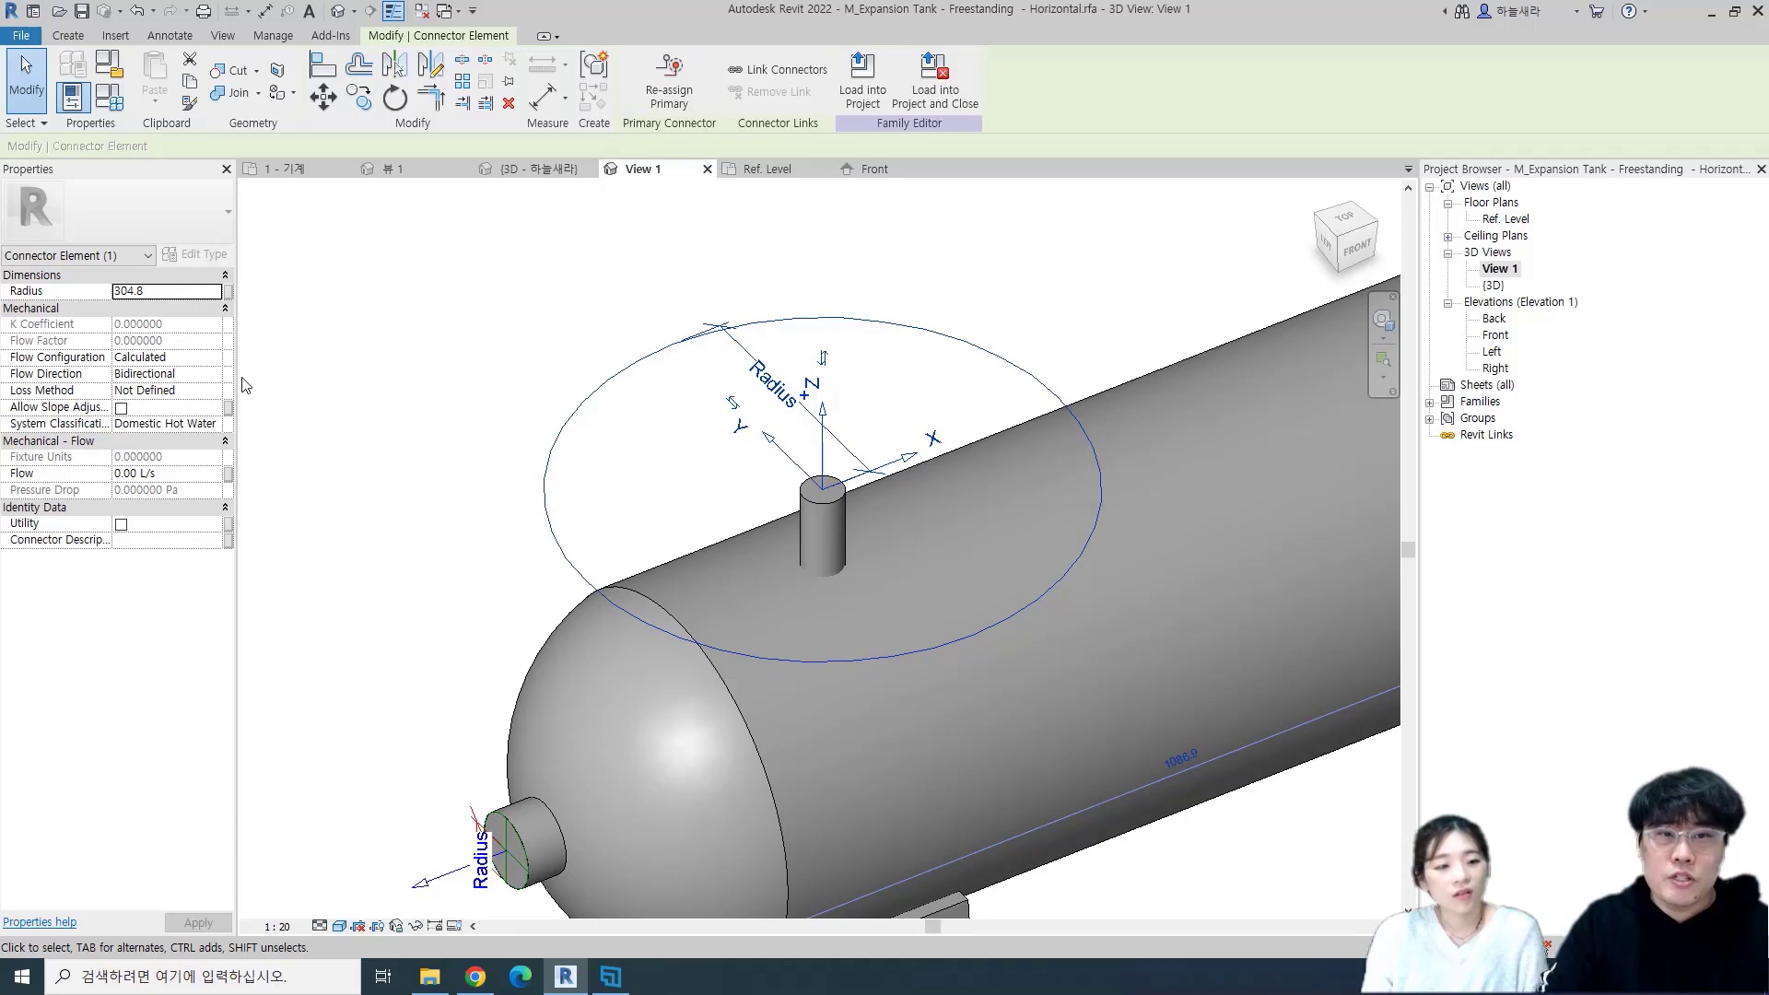
scroll(809, 396, up, 2)
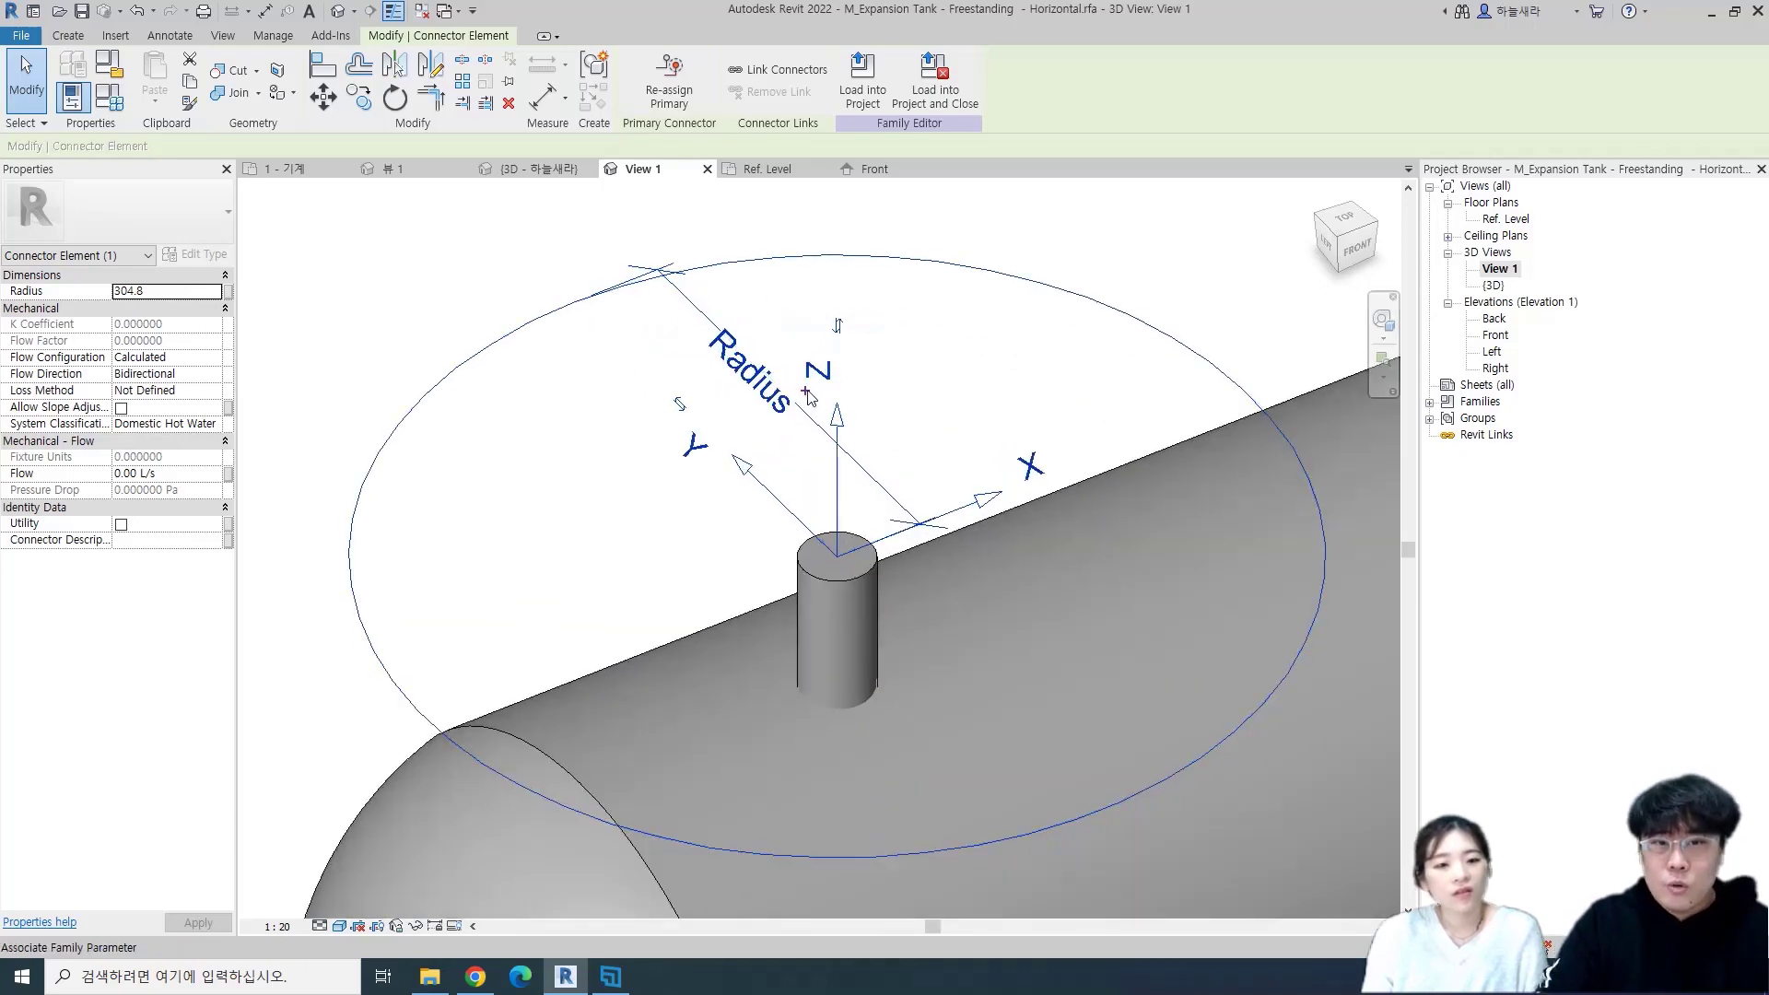
- Associate the top nozzle connector's radius with the Nozzle Radius family parameter
click(807, 393)
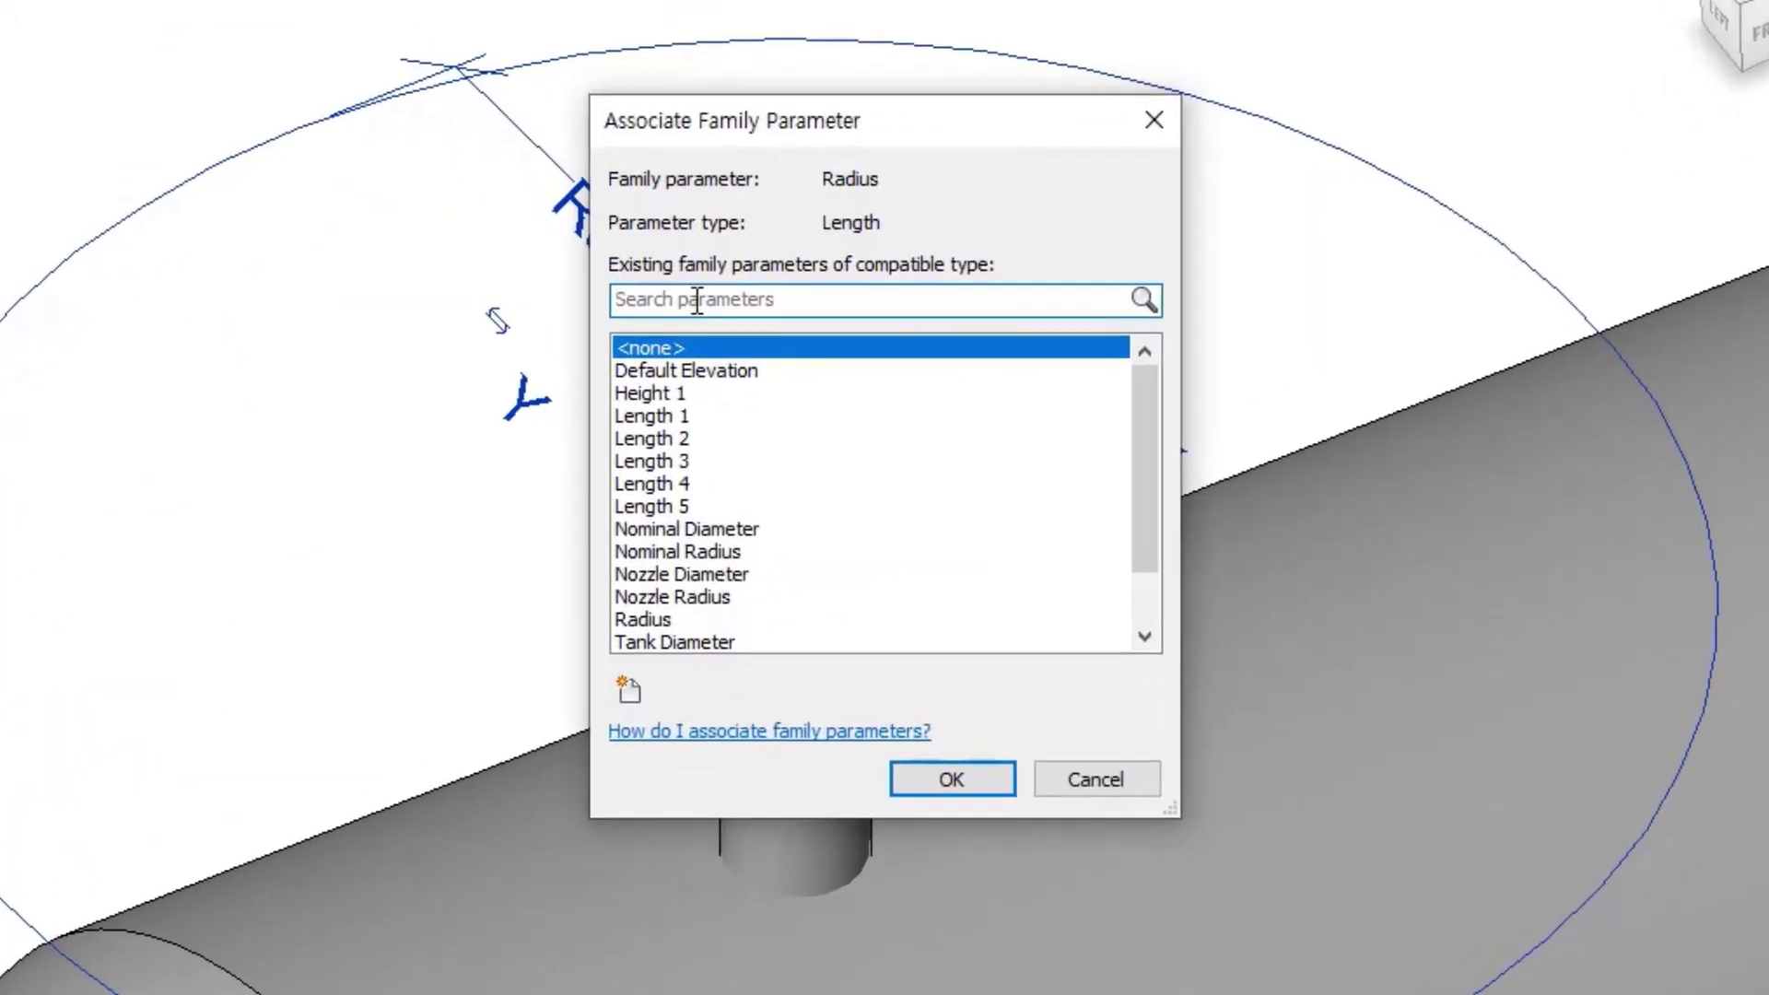
click(1154, 119)
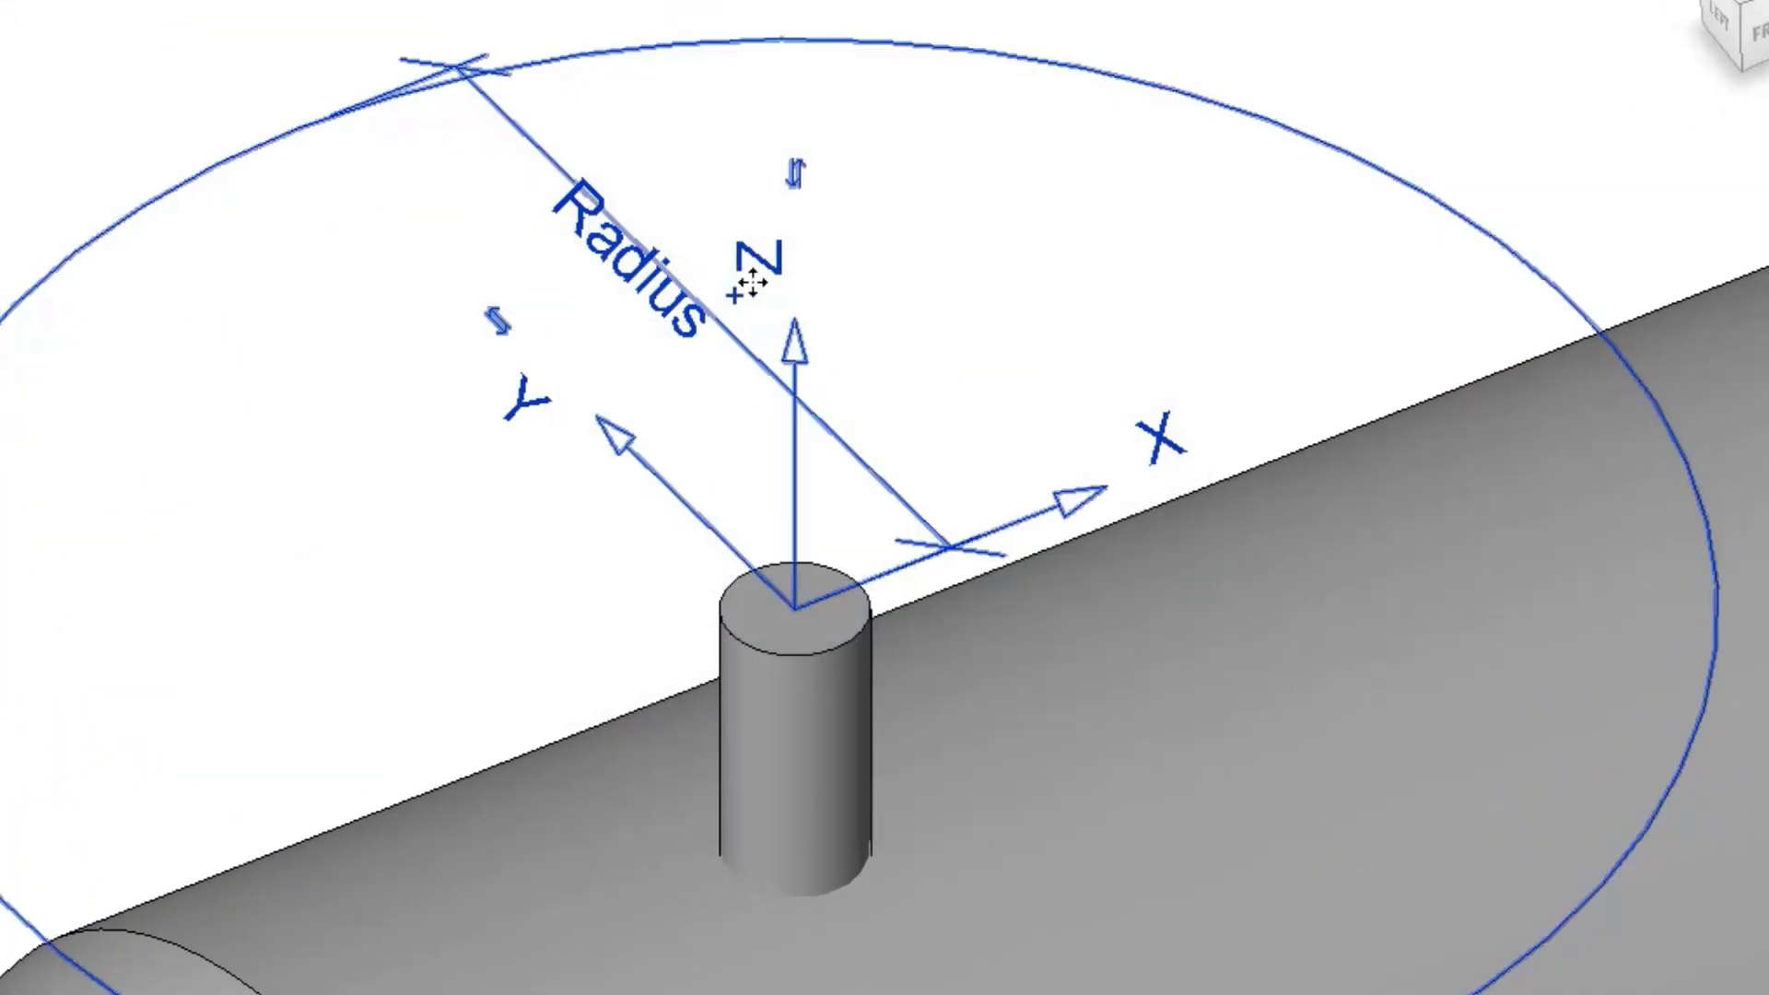
scroll(786, 446, down, 1)
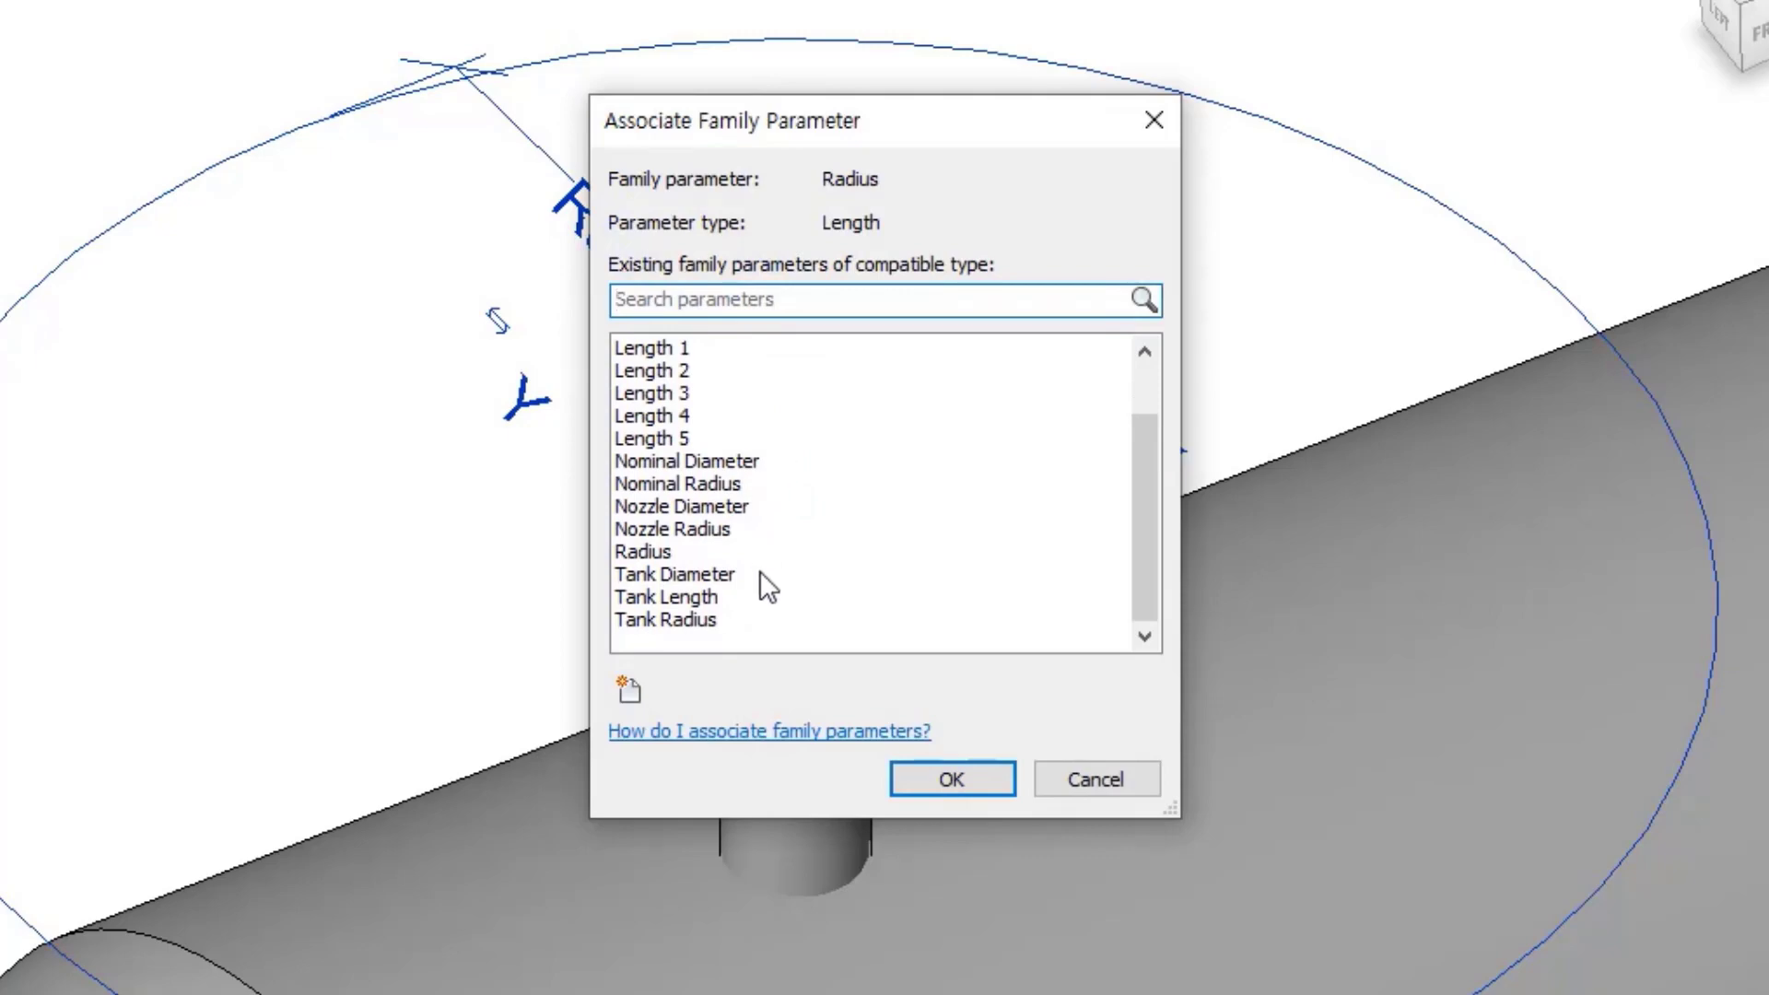
click(727, 529)
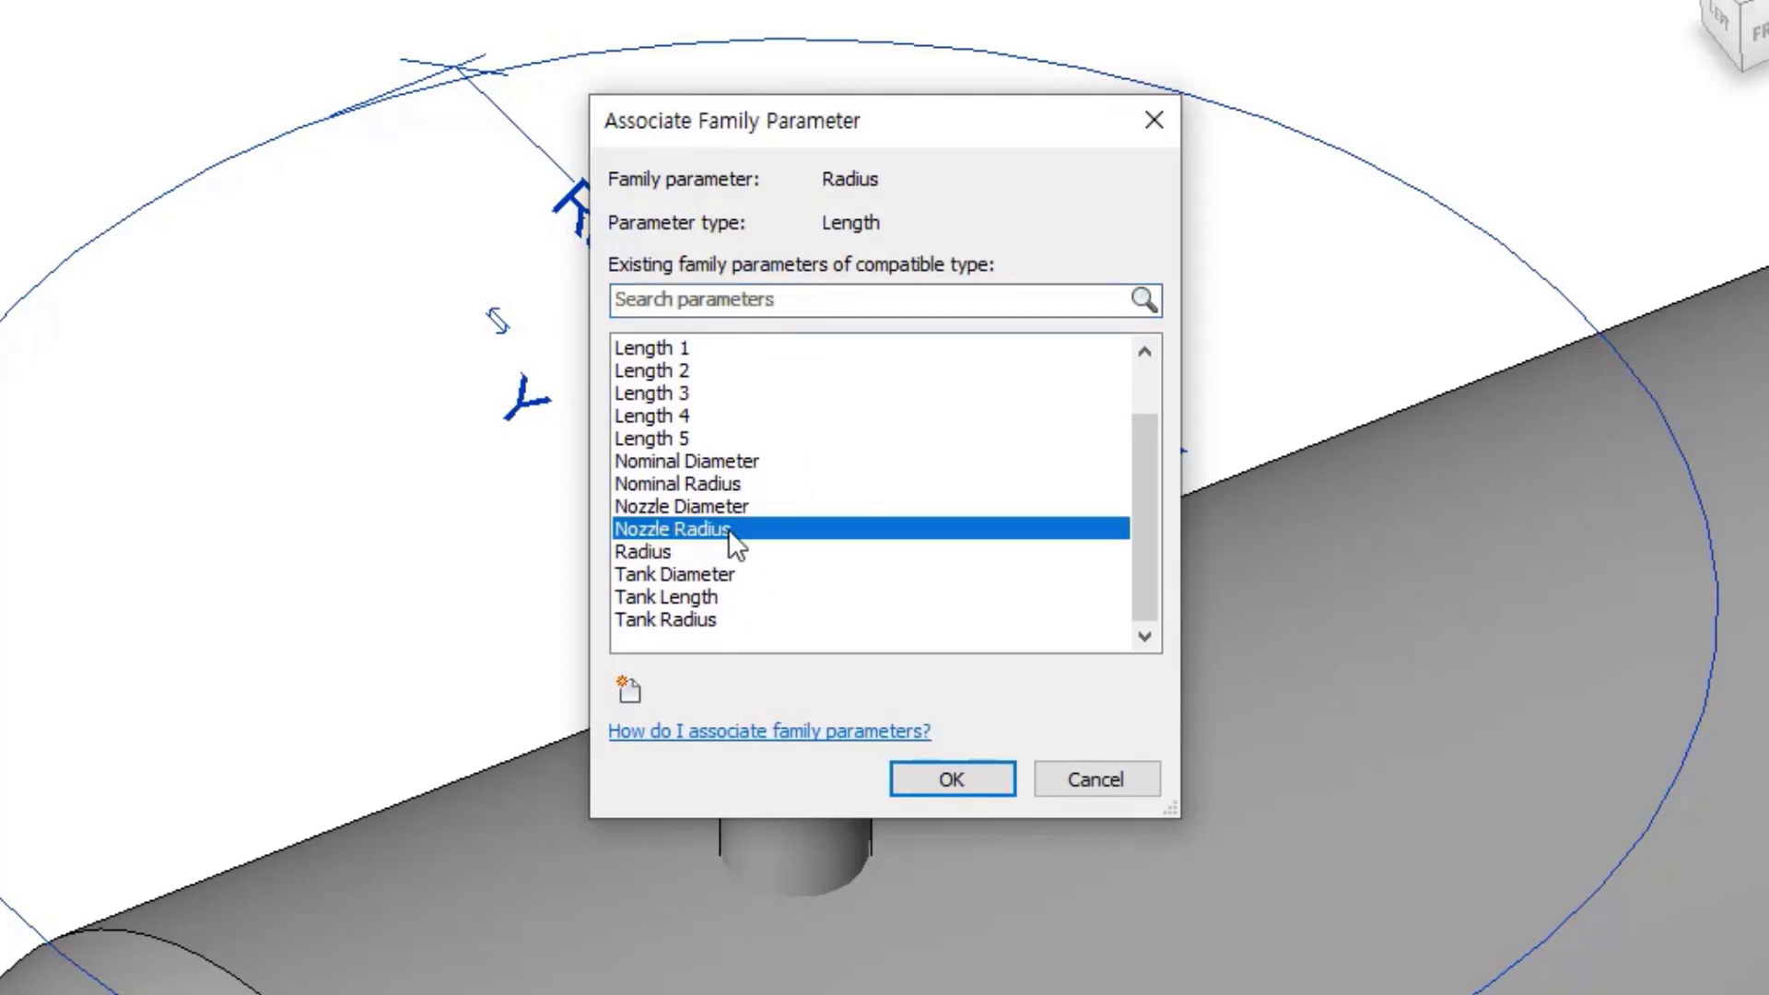
click(926, 779)
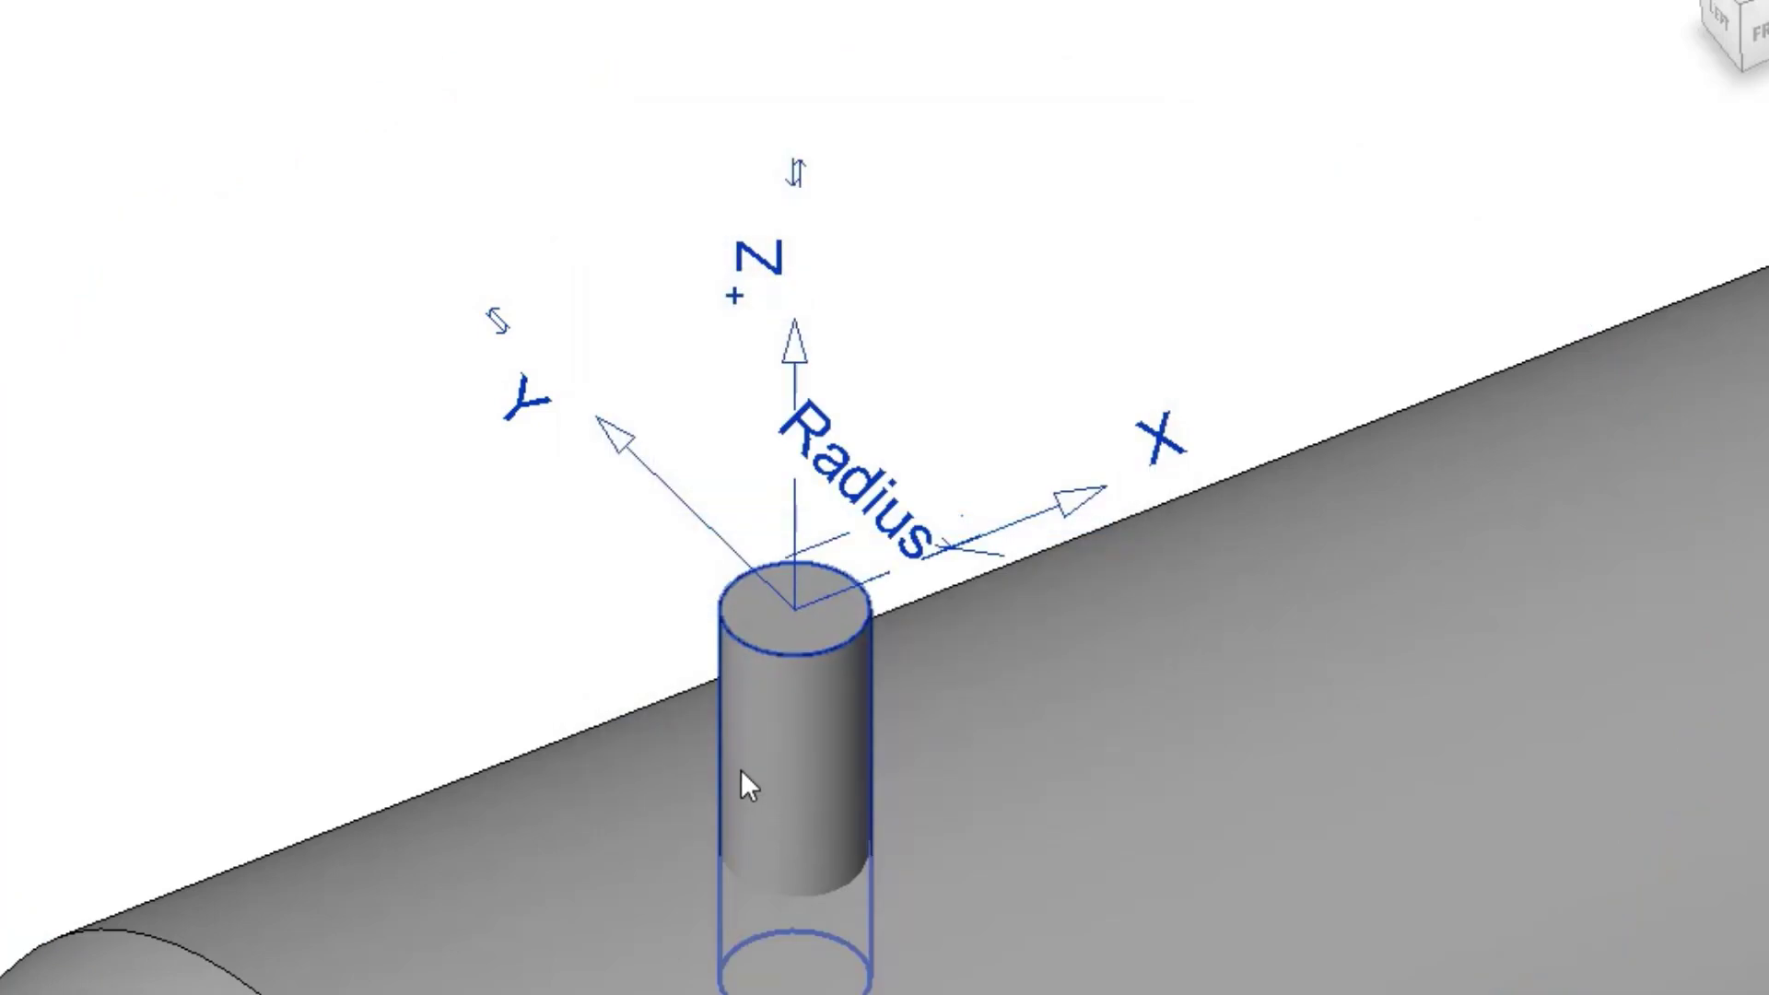
click(491, 613)
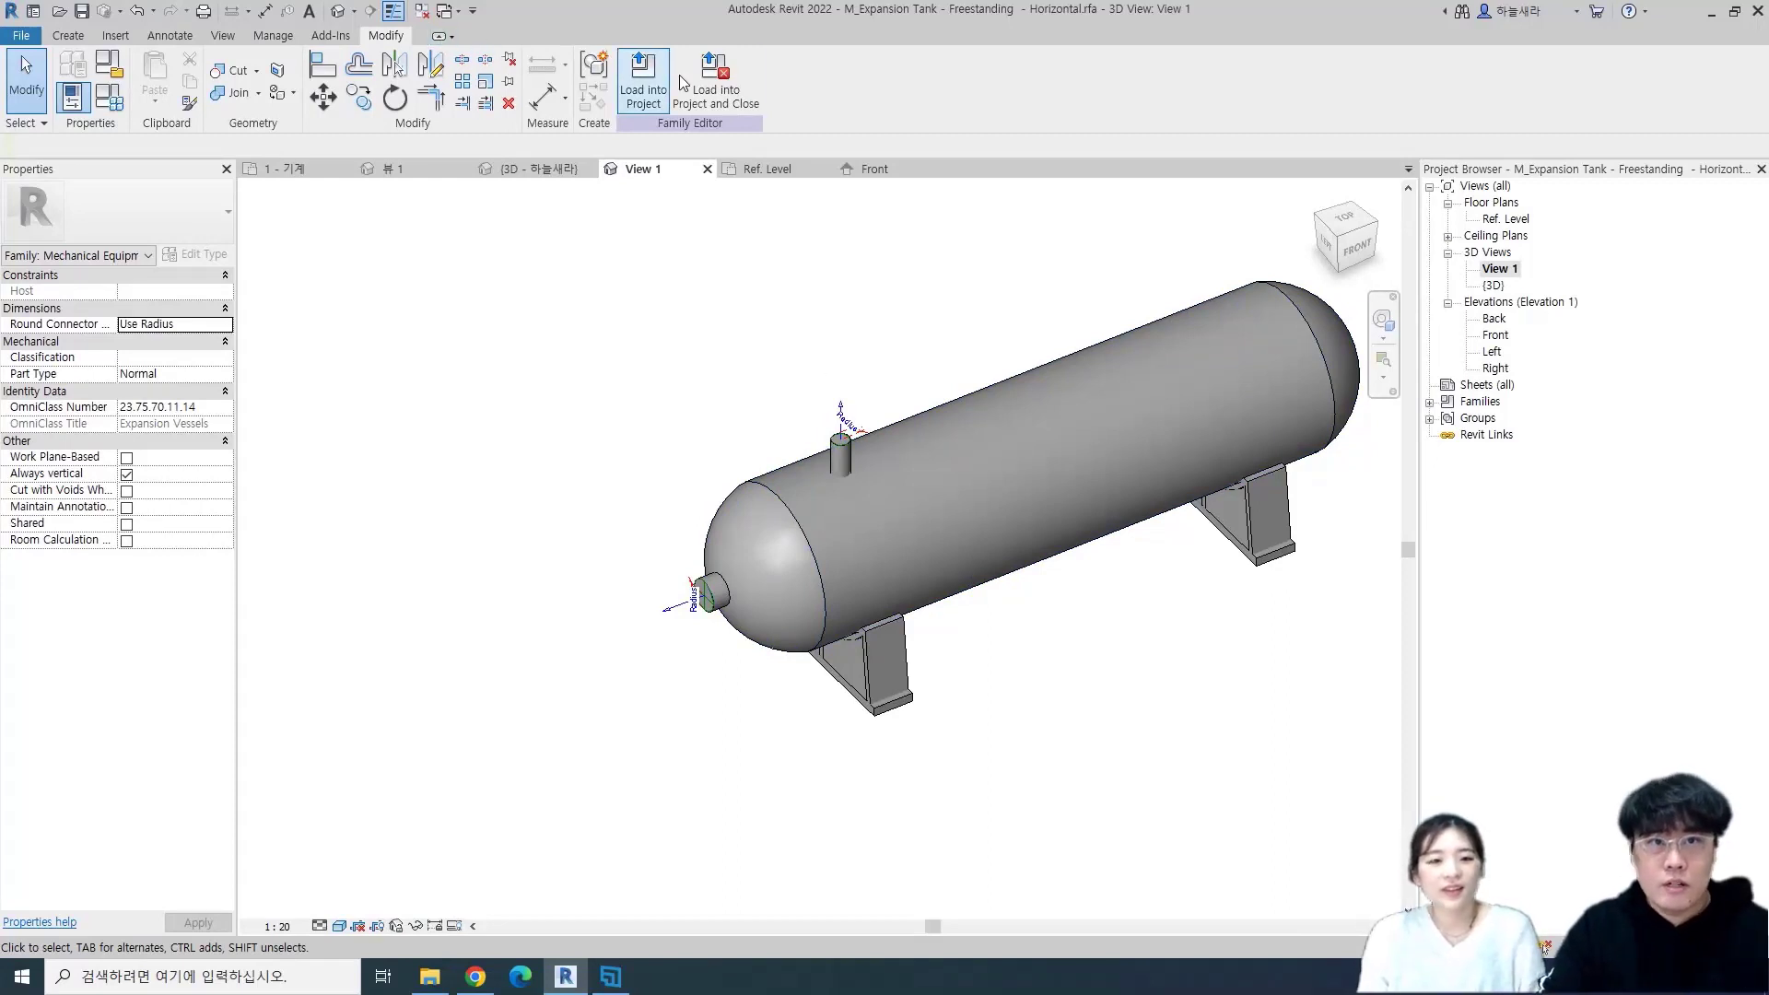
- Load the tank family into MEP model.rvt, overwriting the existing version and its parameter values
click(645, 89)
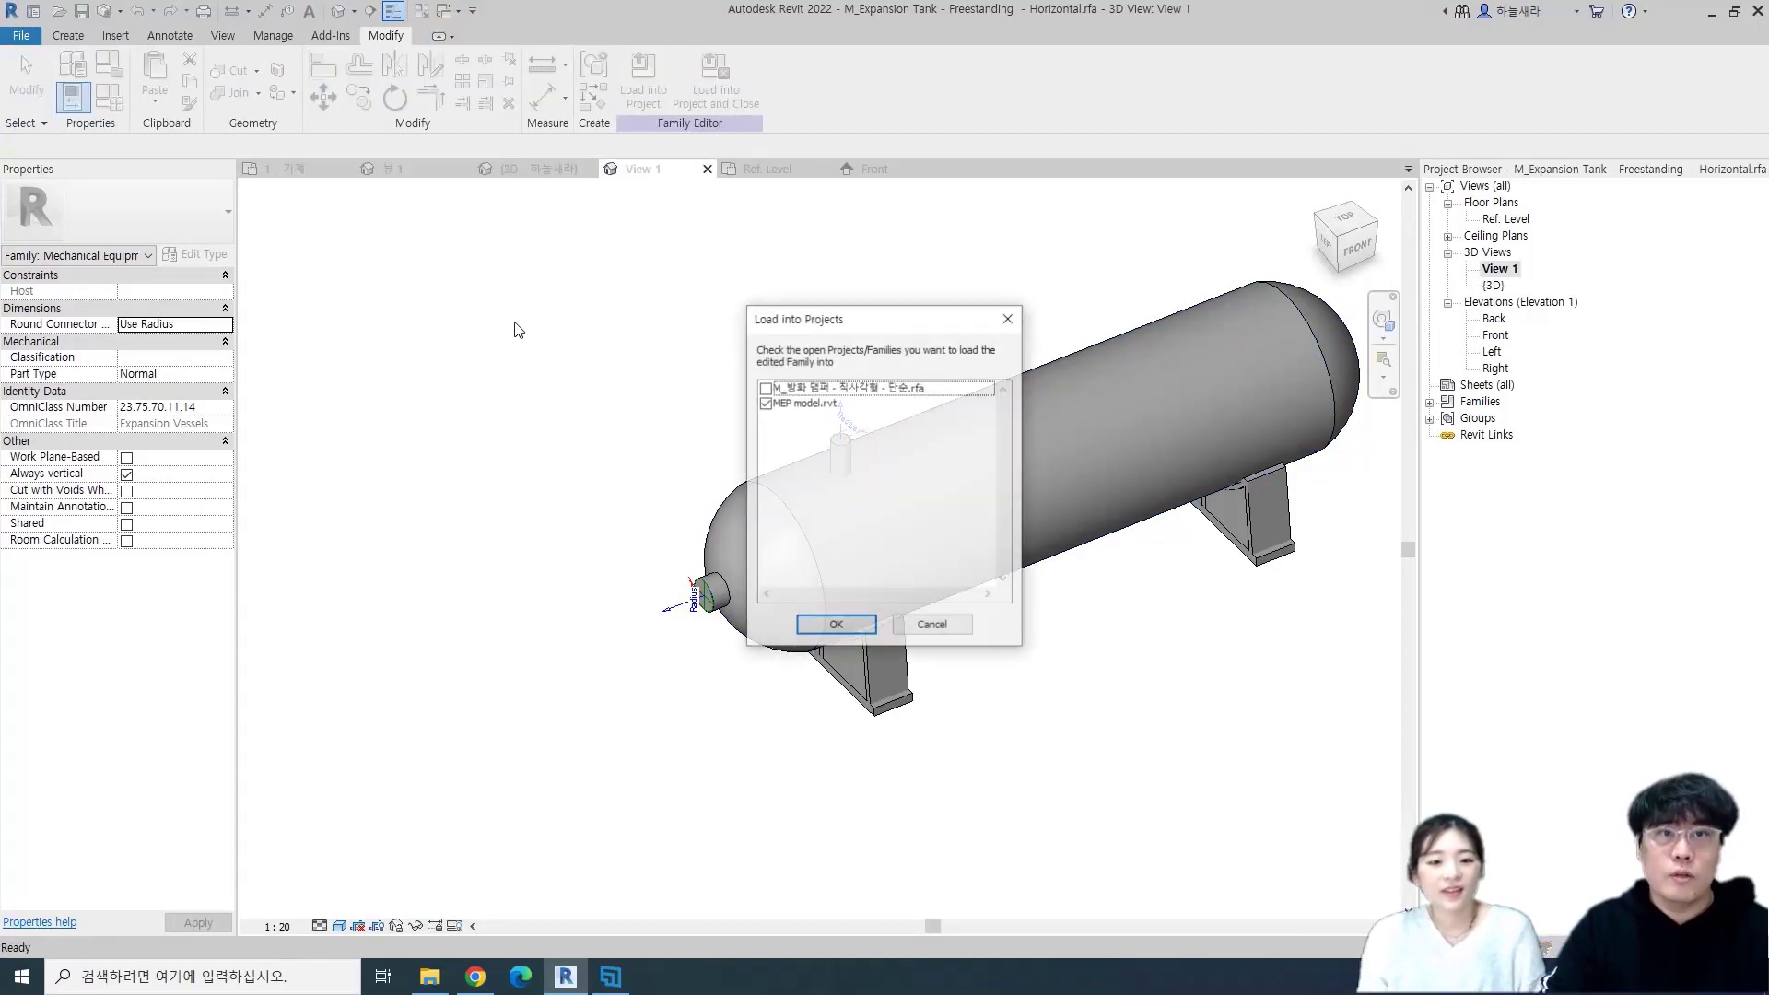
click(836, 625)
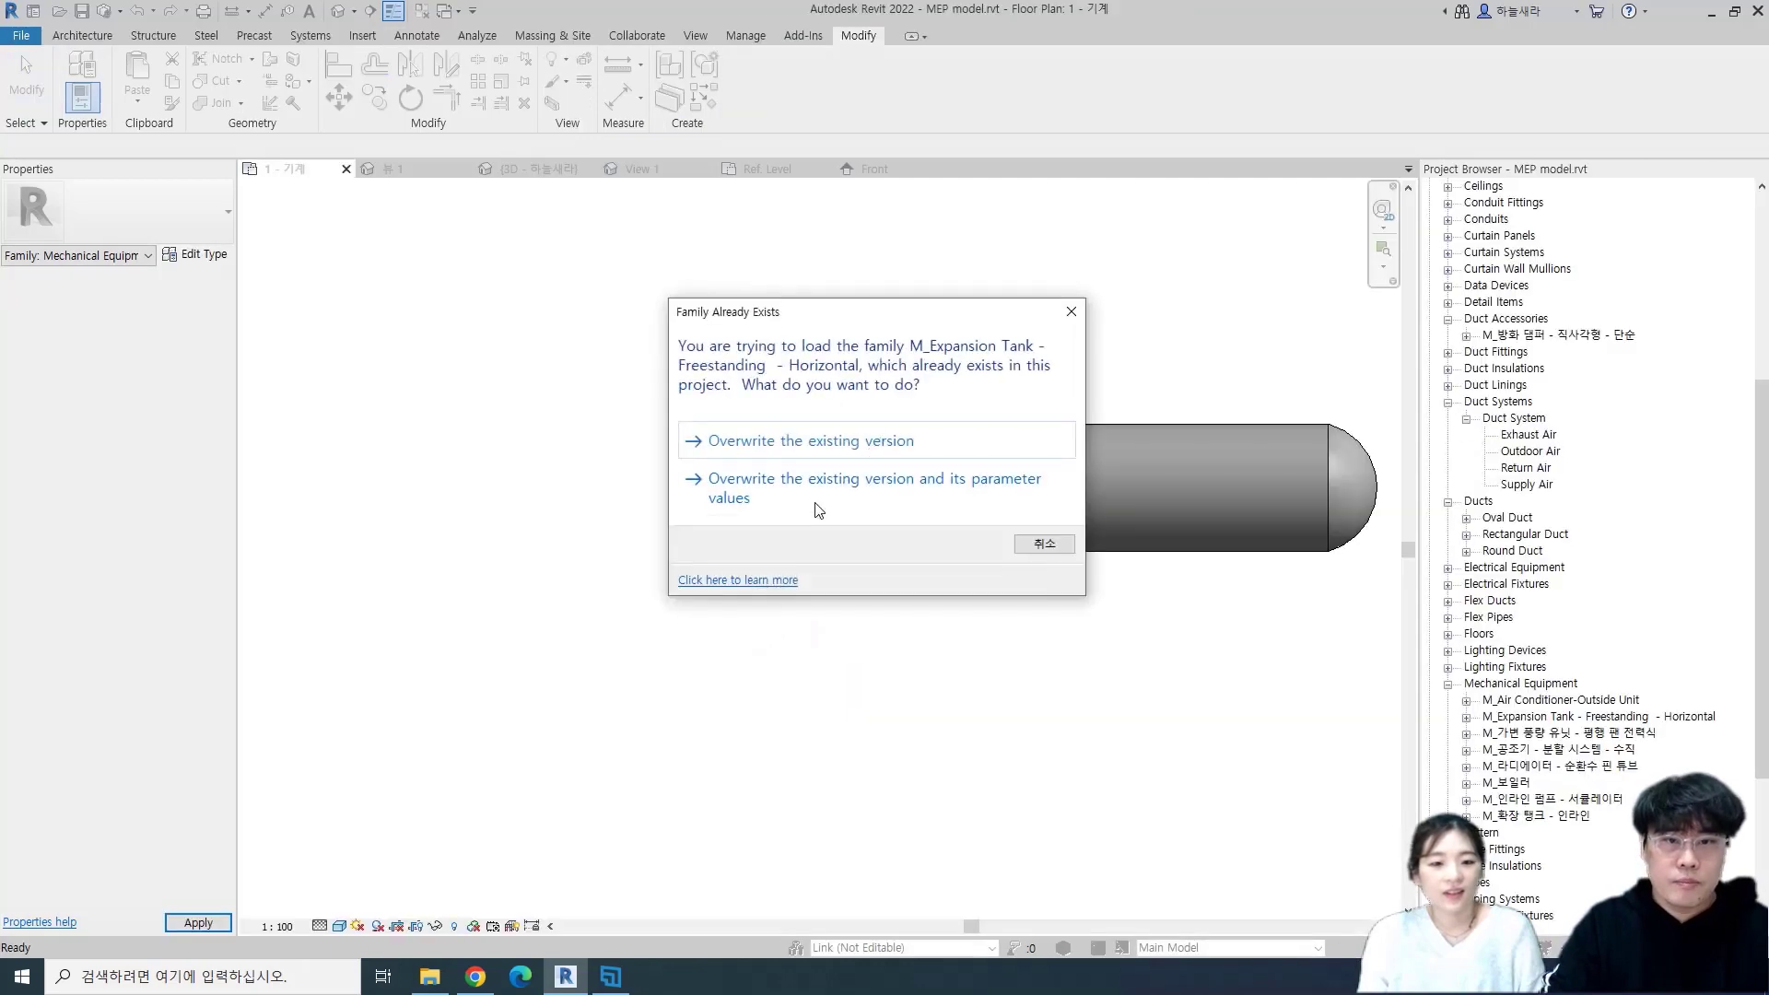
click(819, 507)
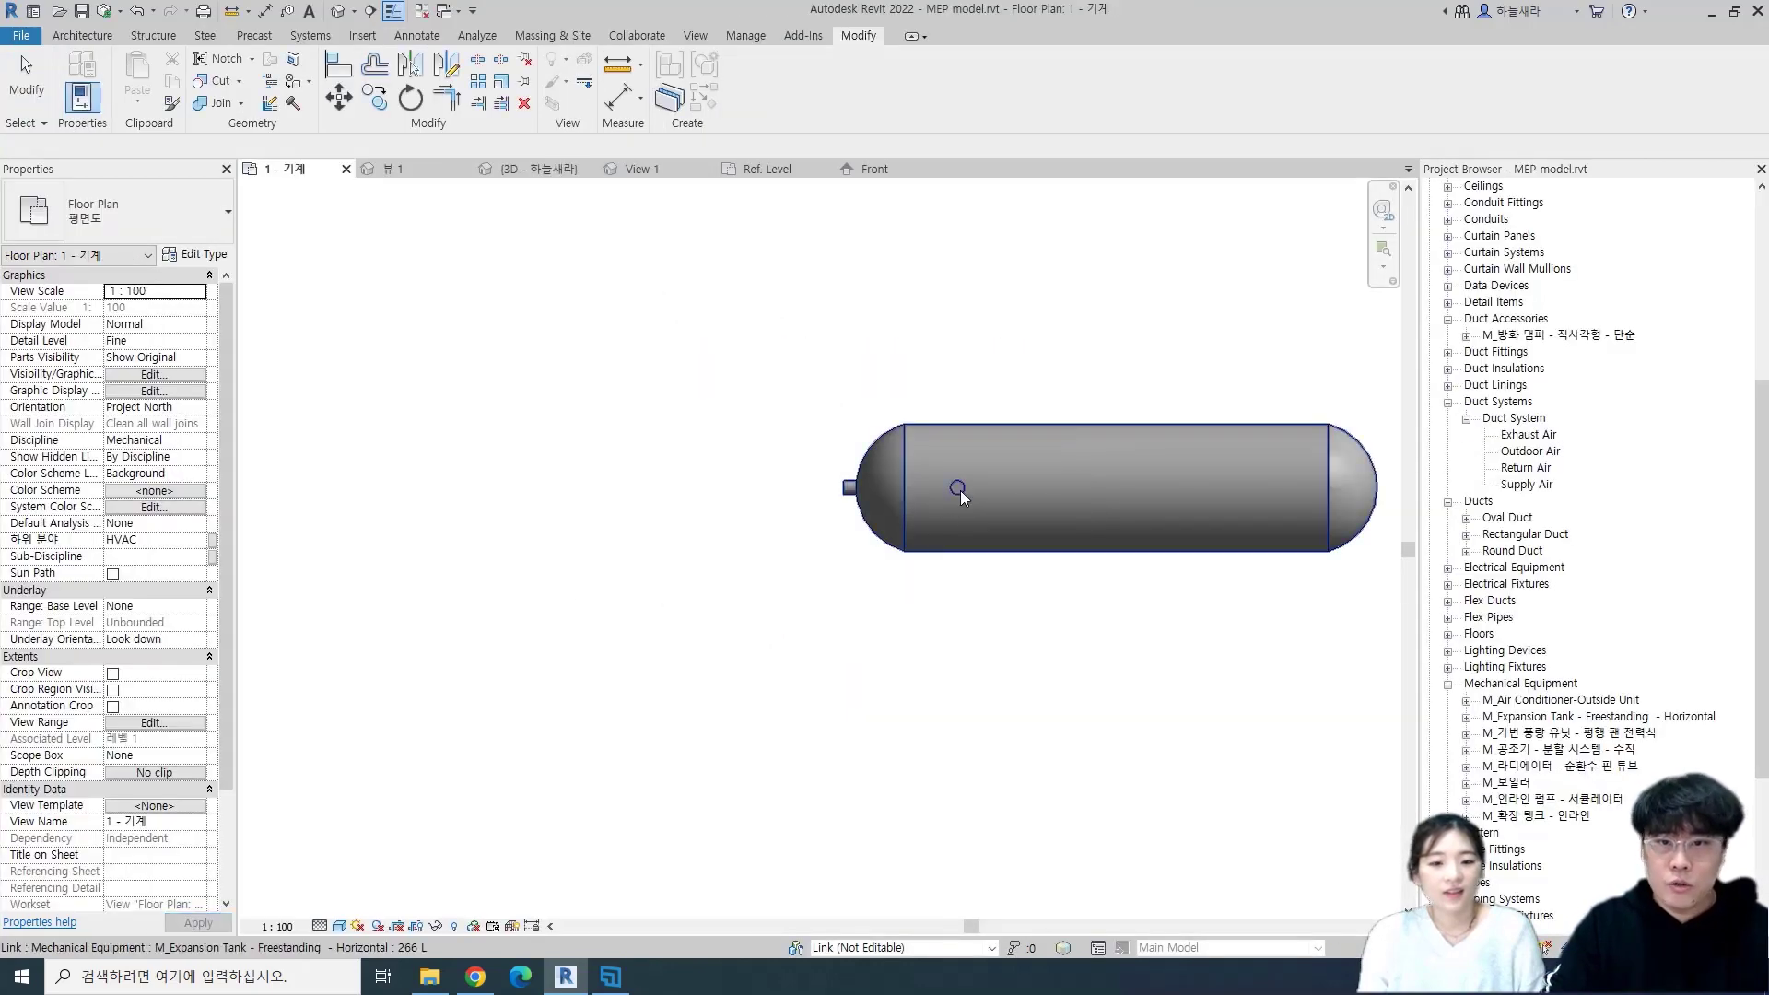
- Select the expansion tank in the 1 - 기계 floor plan and isolate it in 3D with a selection box
click(409, 167)
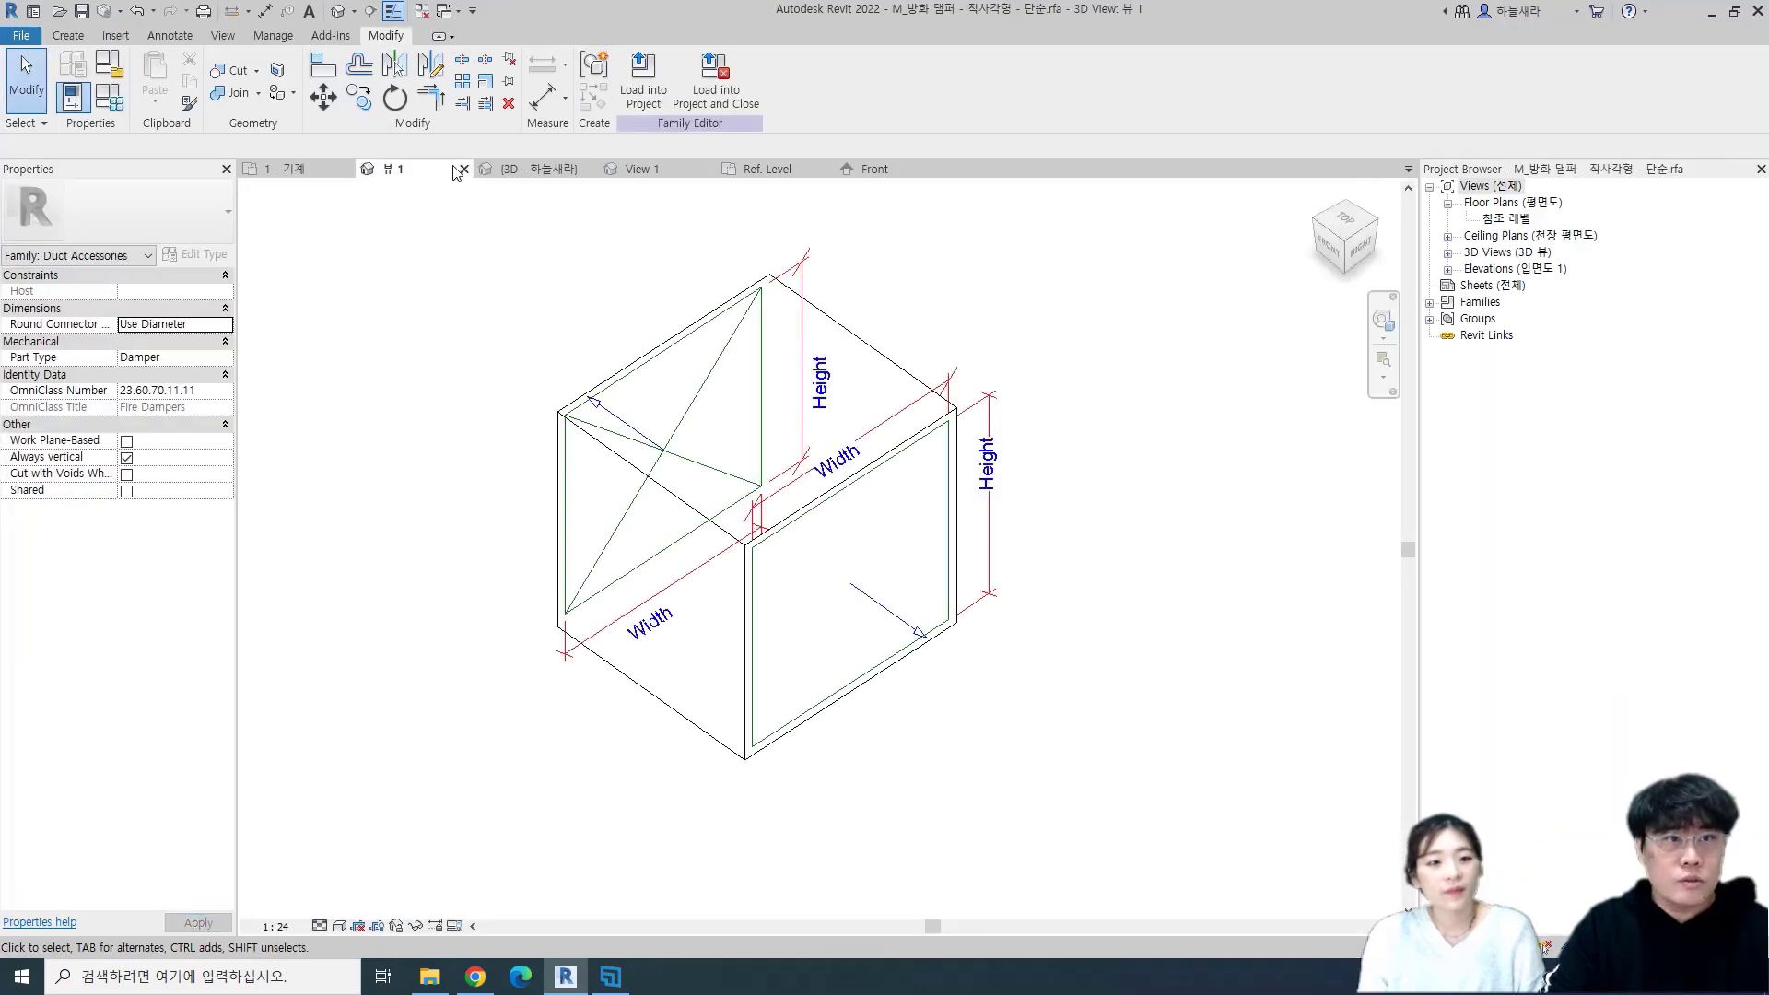
click(540, 170)
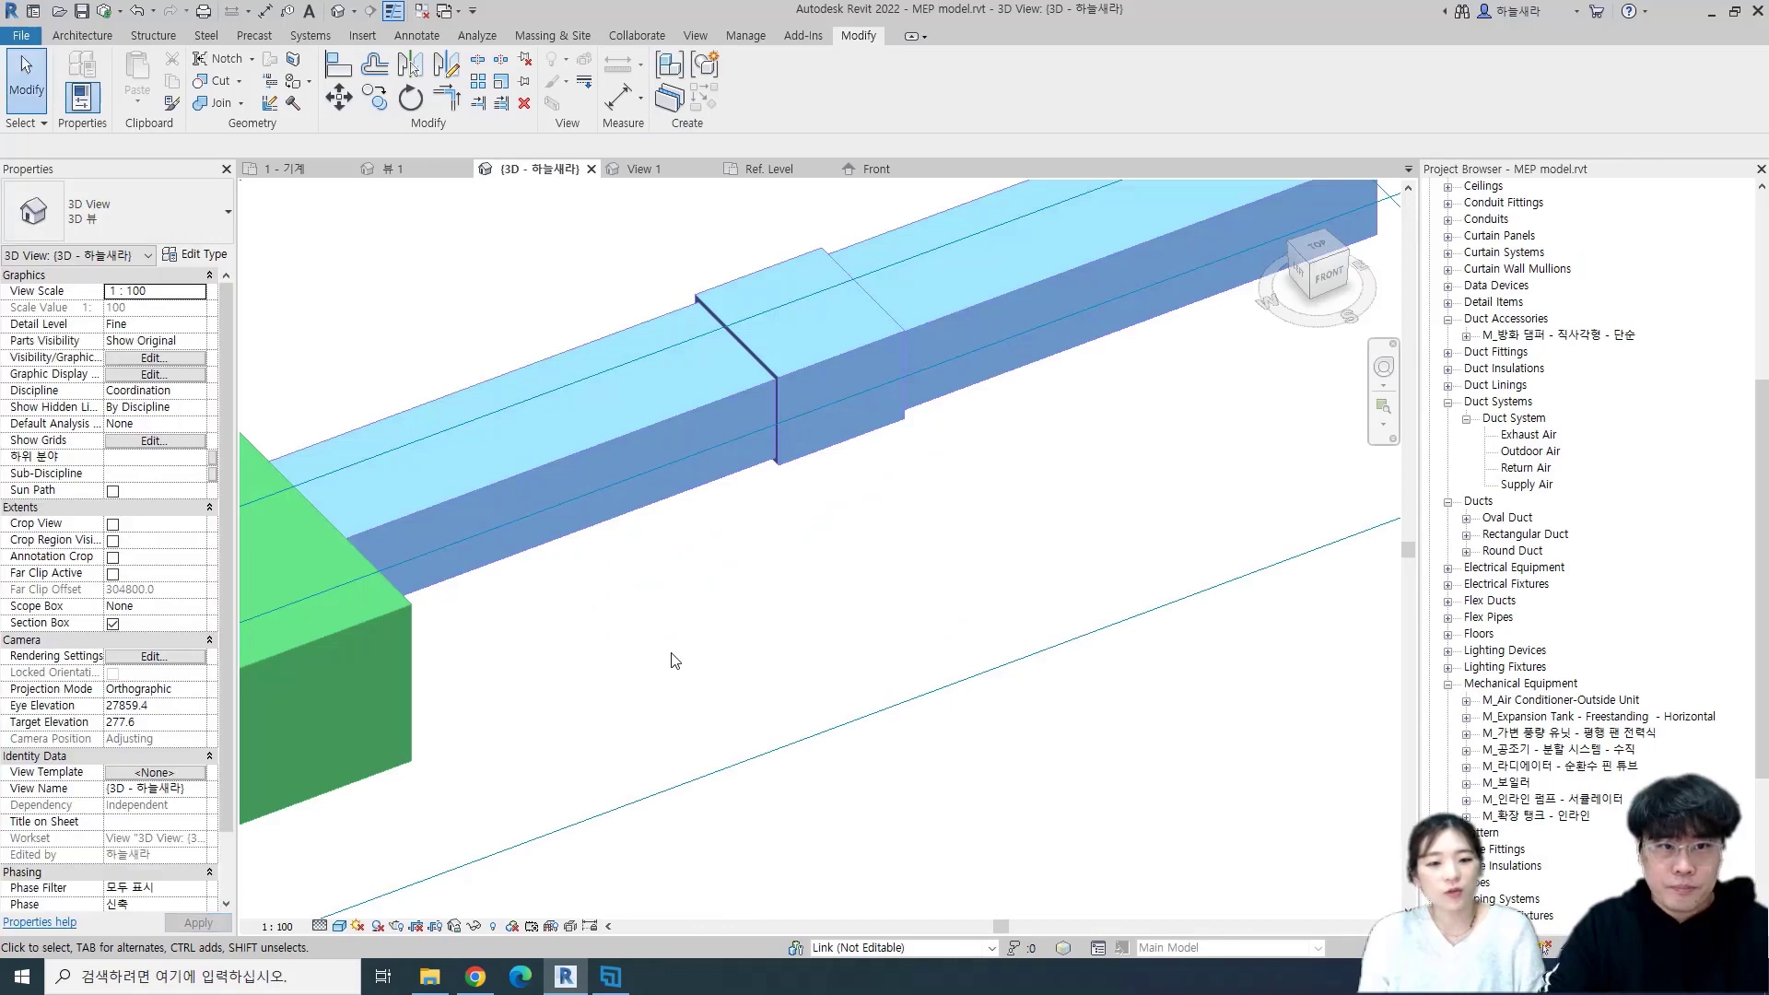
click(261, 166)
drag(650, 329, 1385, 710)
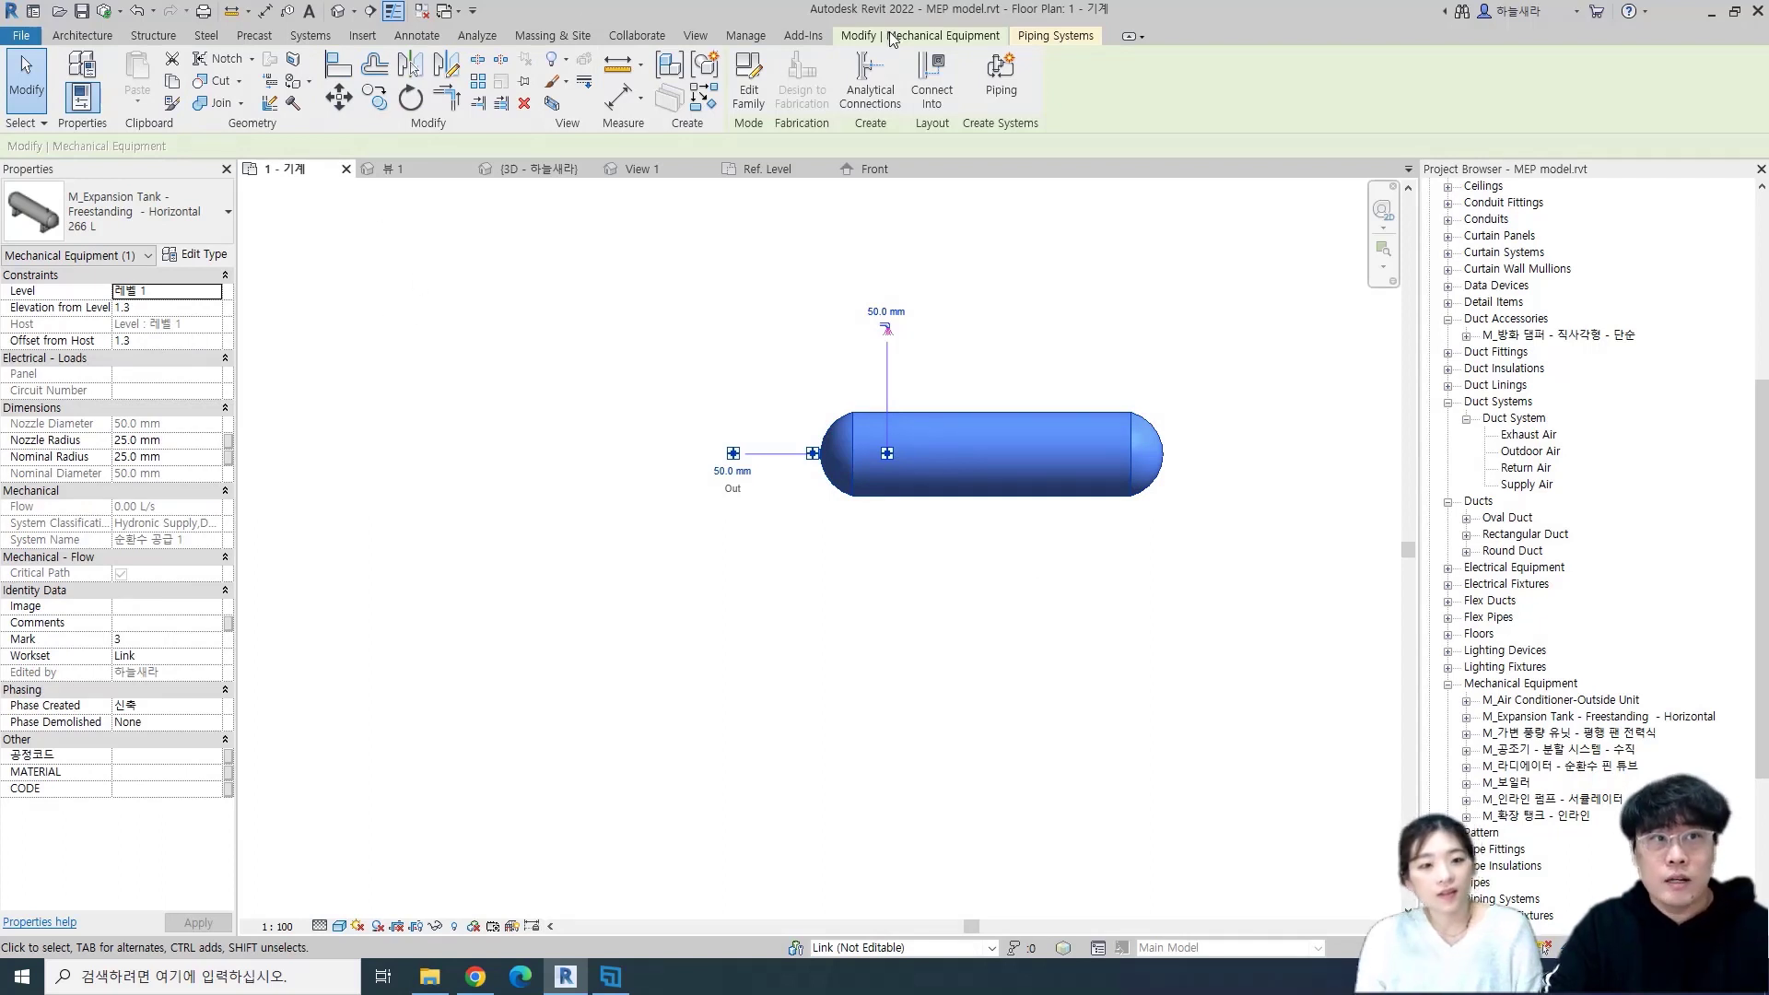
click(551, 104)
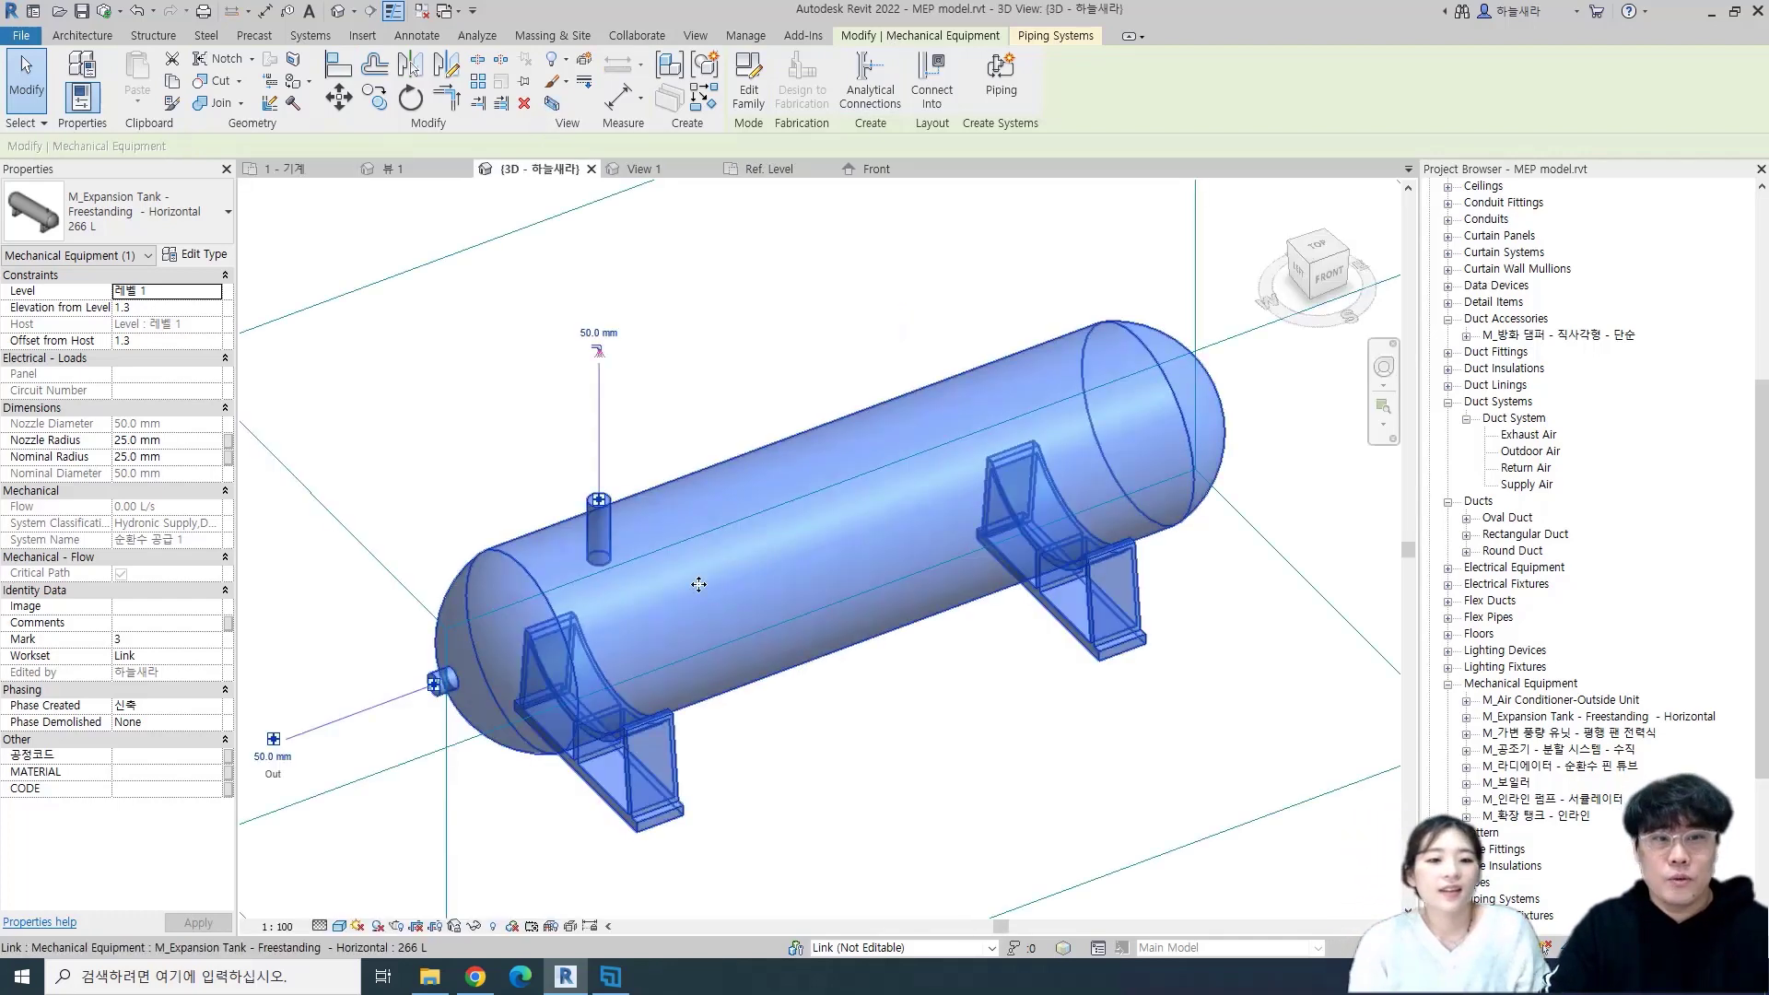
click(738, 617)
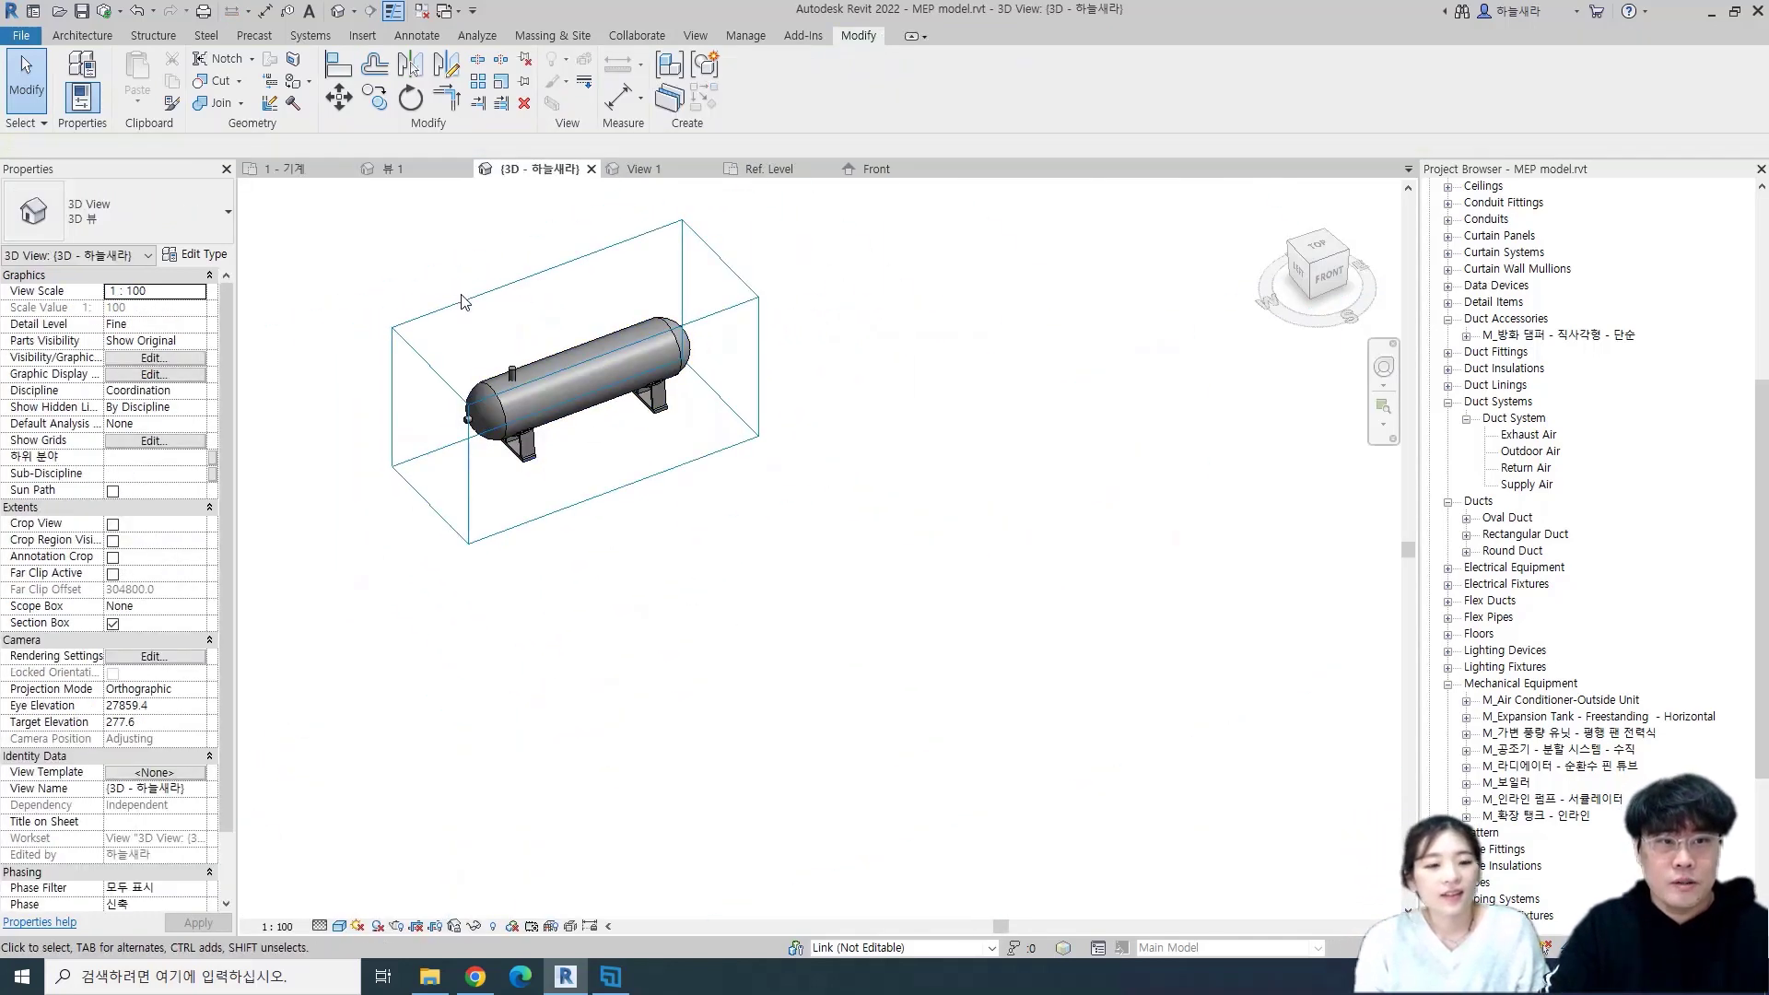
- Enlarge the section box past the tank's nozzle end and above its top
click(462, 300)
click(424, 442)
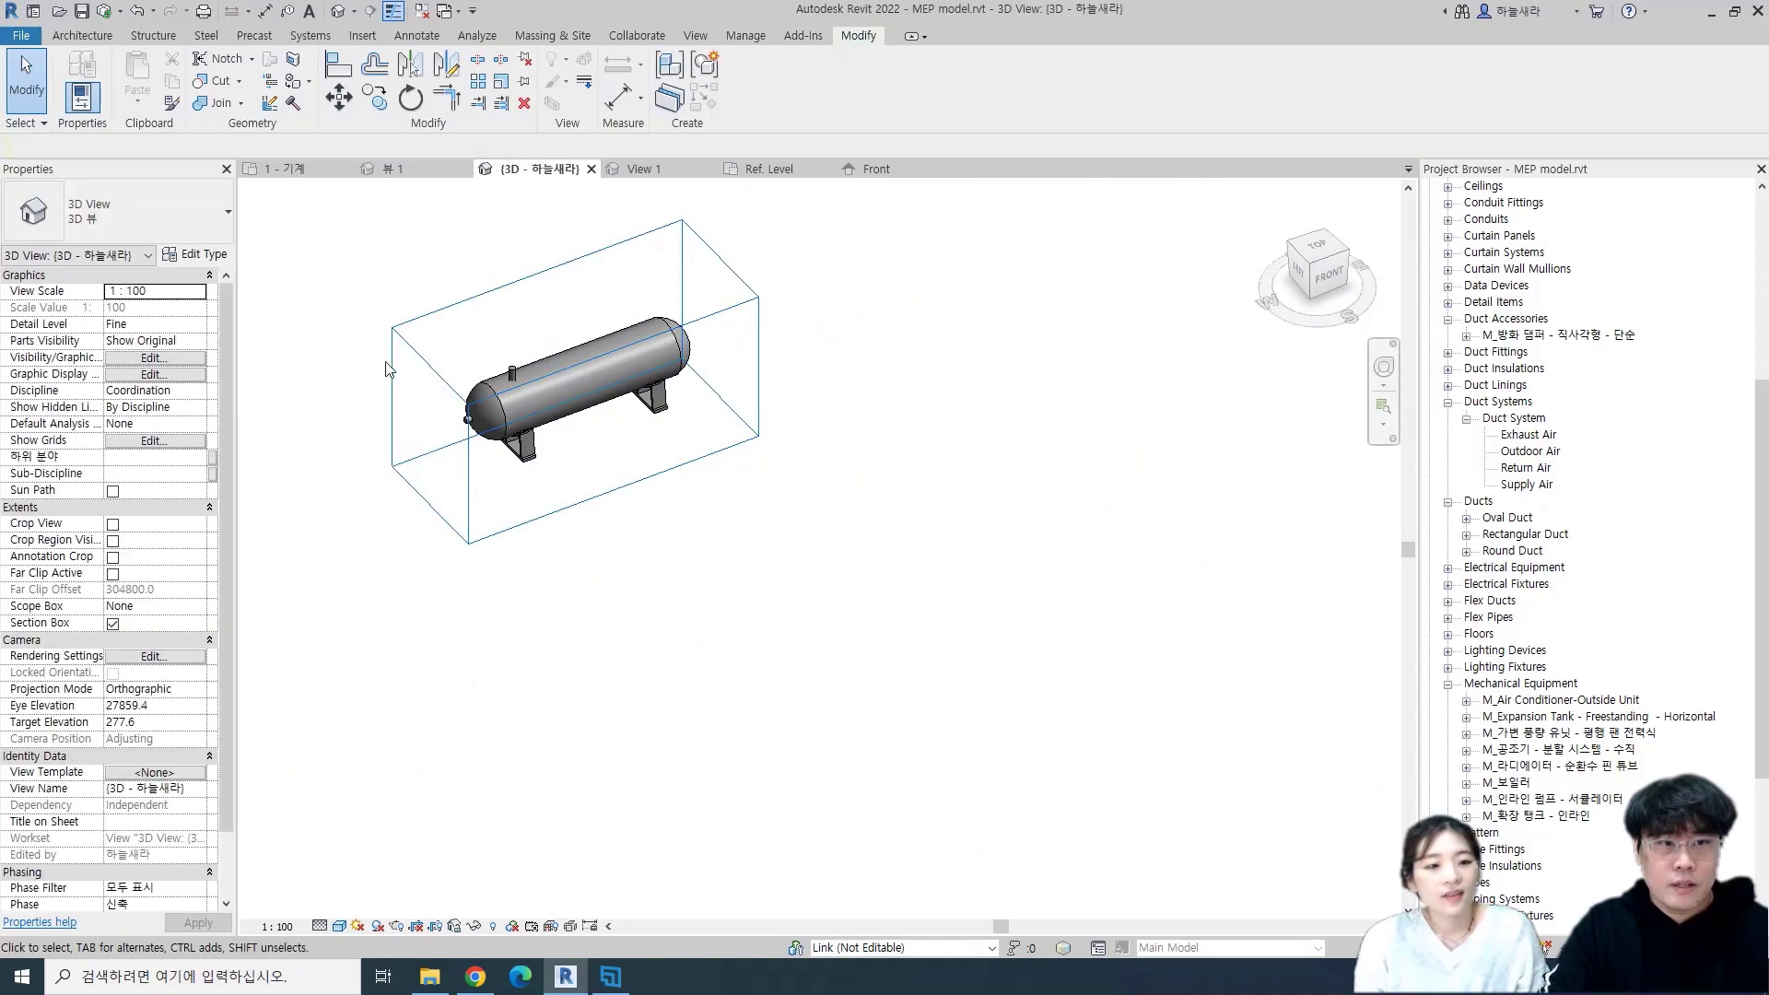
click(392, 366)
drag(427, 439, 388, 435)
drag(557, 319, 557, 283)
click(599, 448)
scroll(440, 396, up, 5)
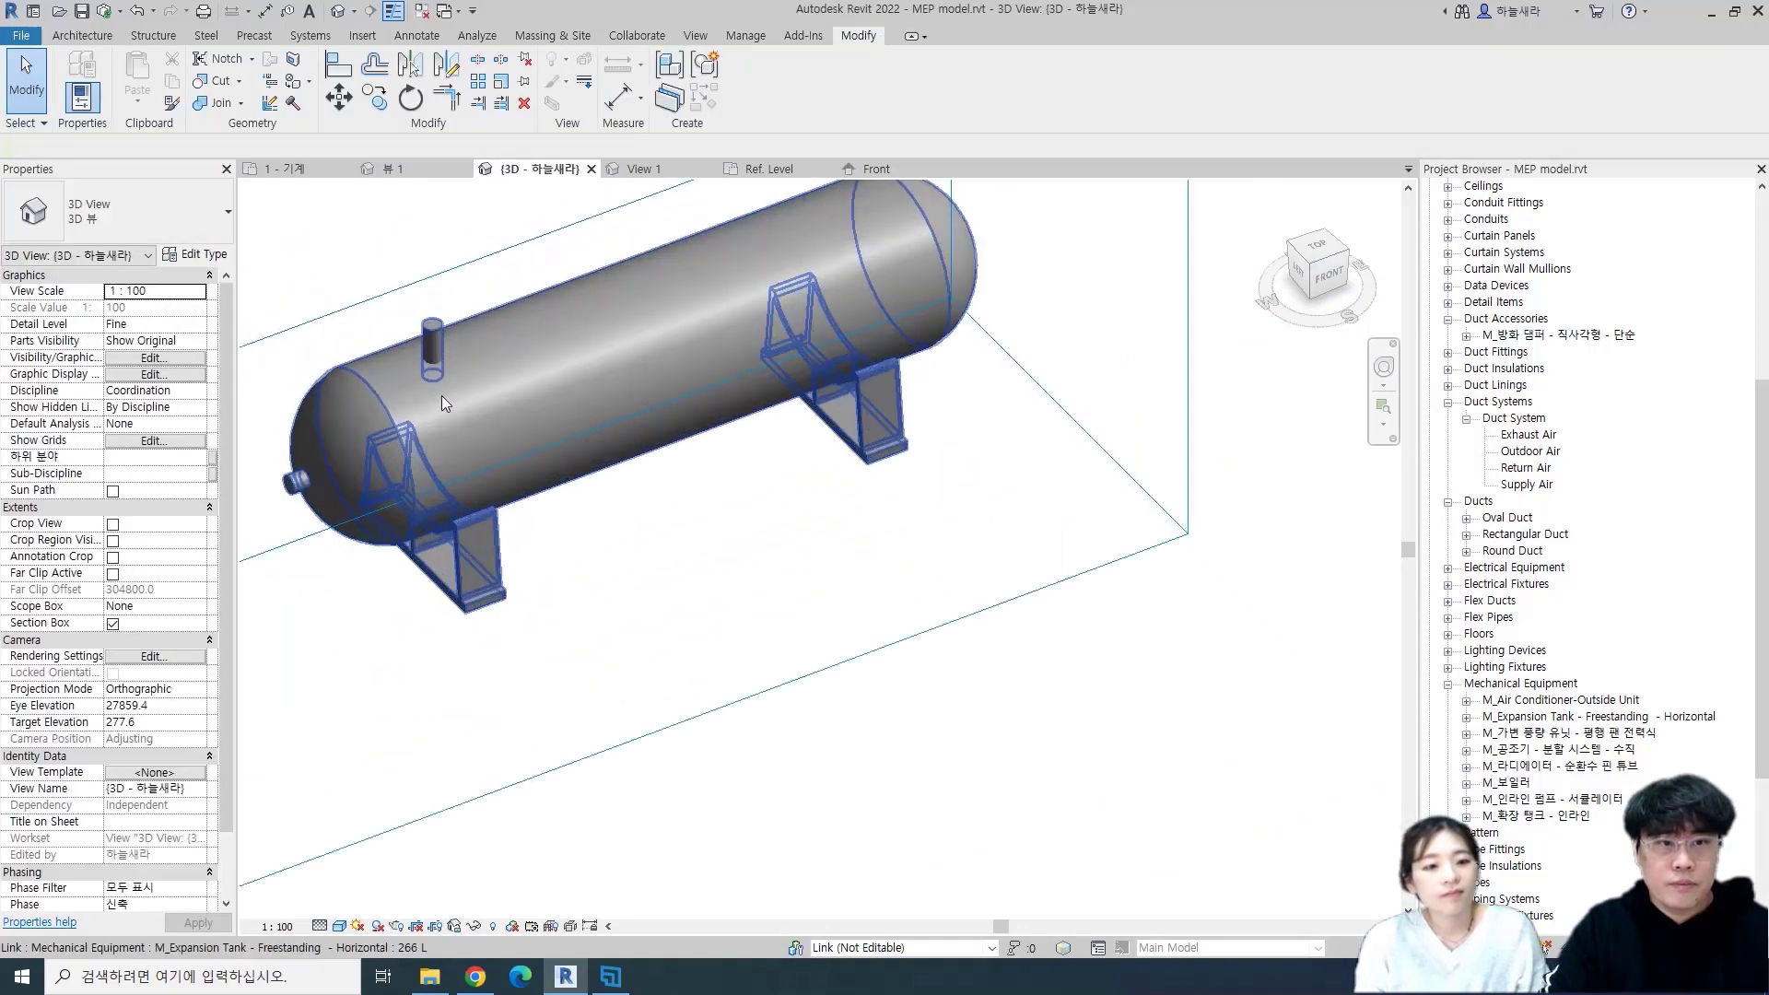
- Set the diameter of the tank's top nozzle connector to 100 mm
click(772, 398)
scroll(779, 406, down, 3)
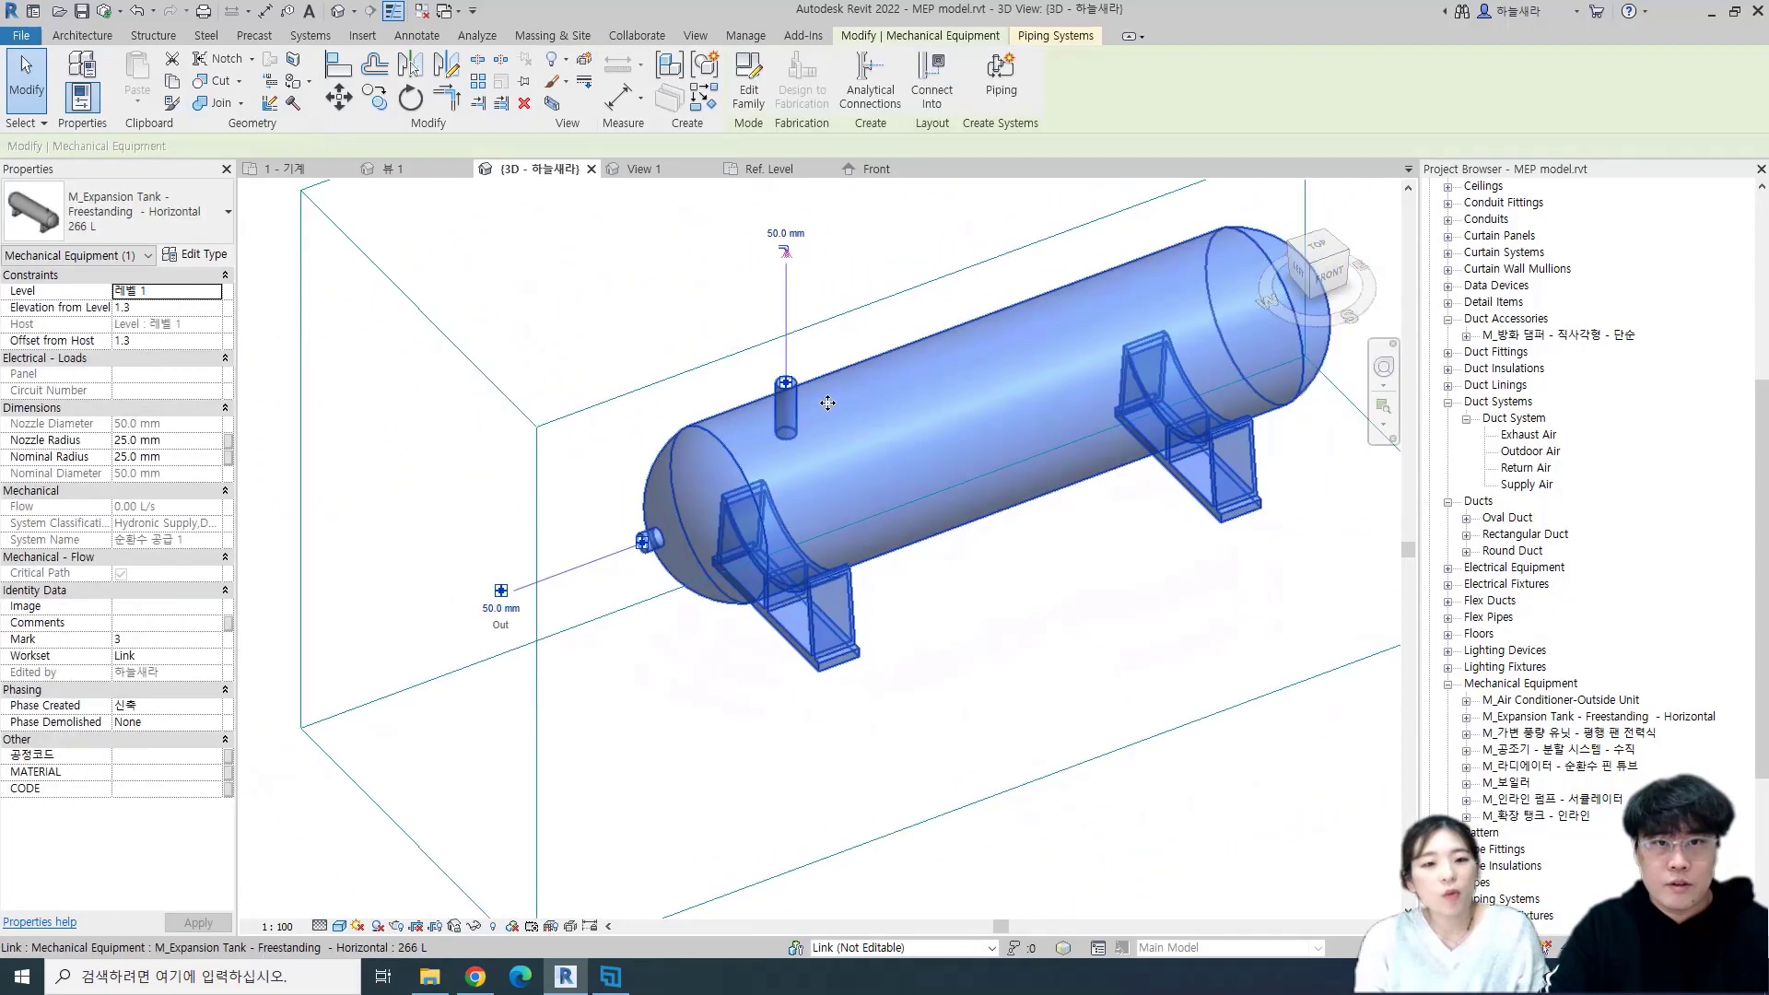
scroll(793, 405, up, 2)
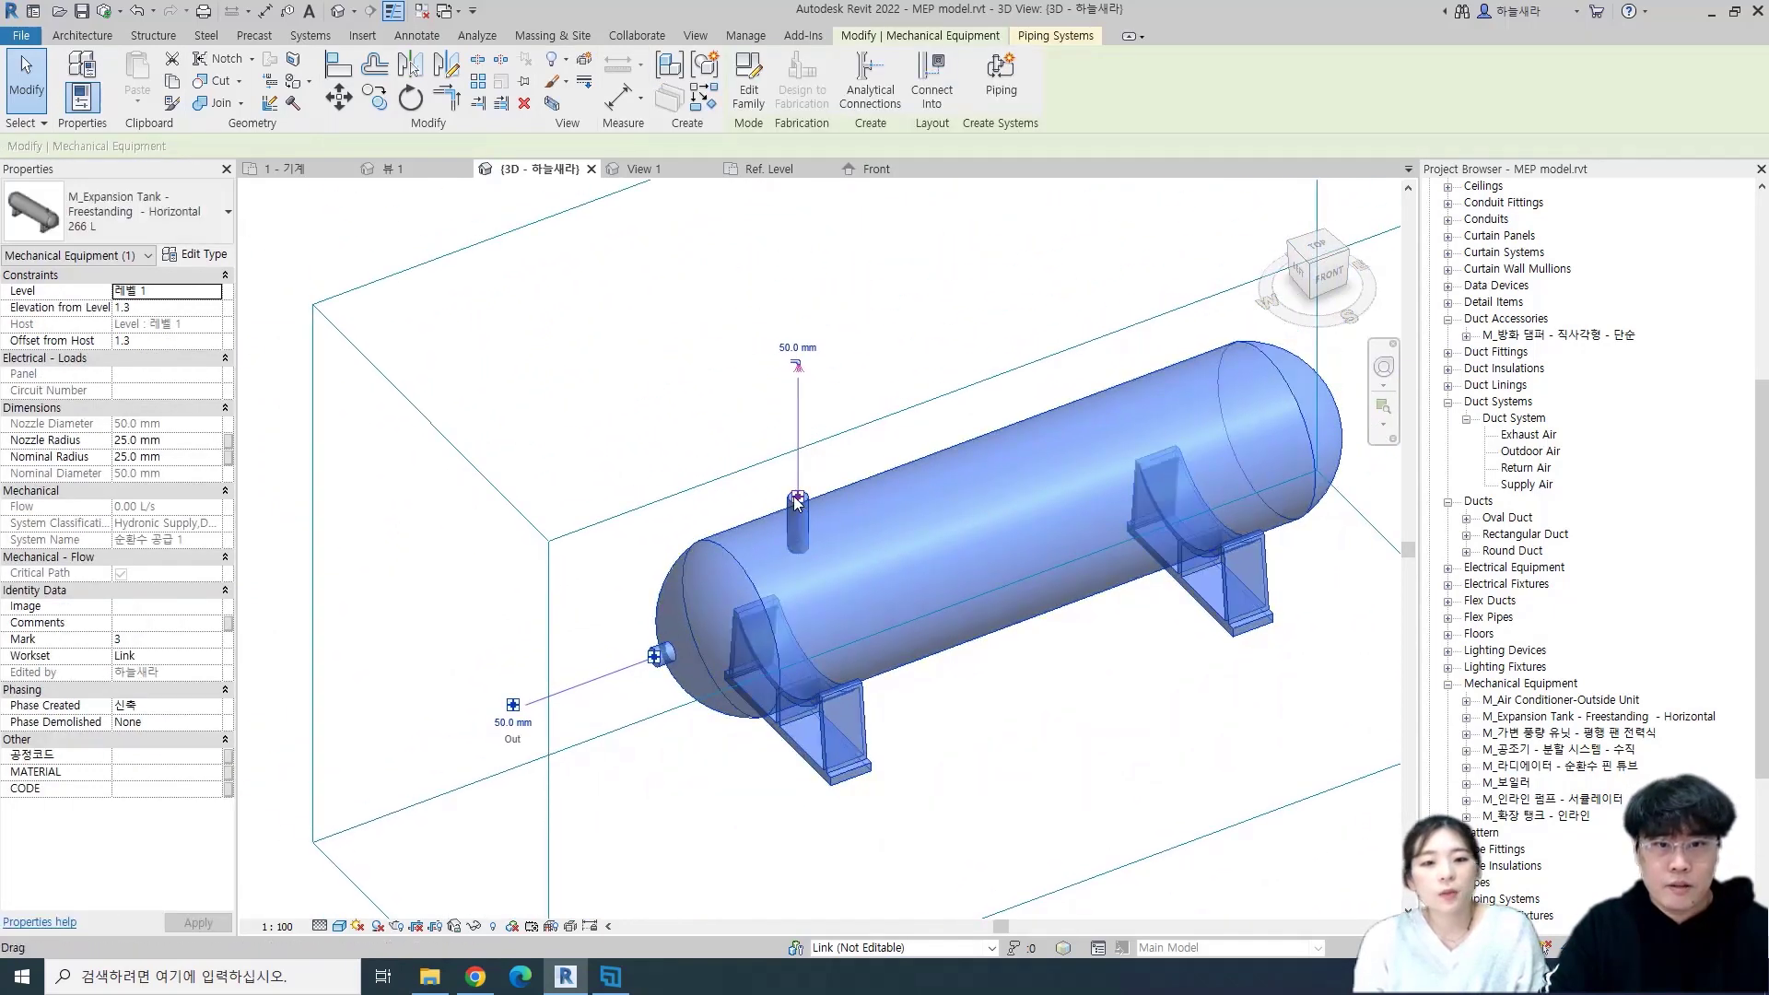
click(797, 350)
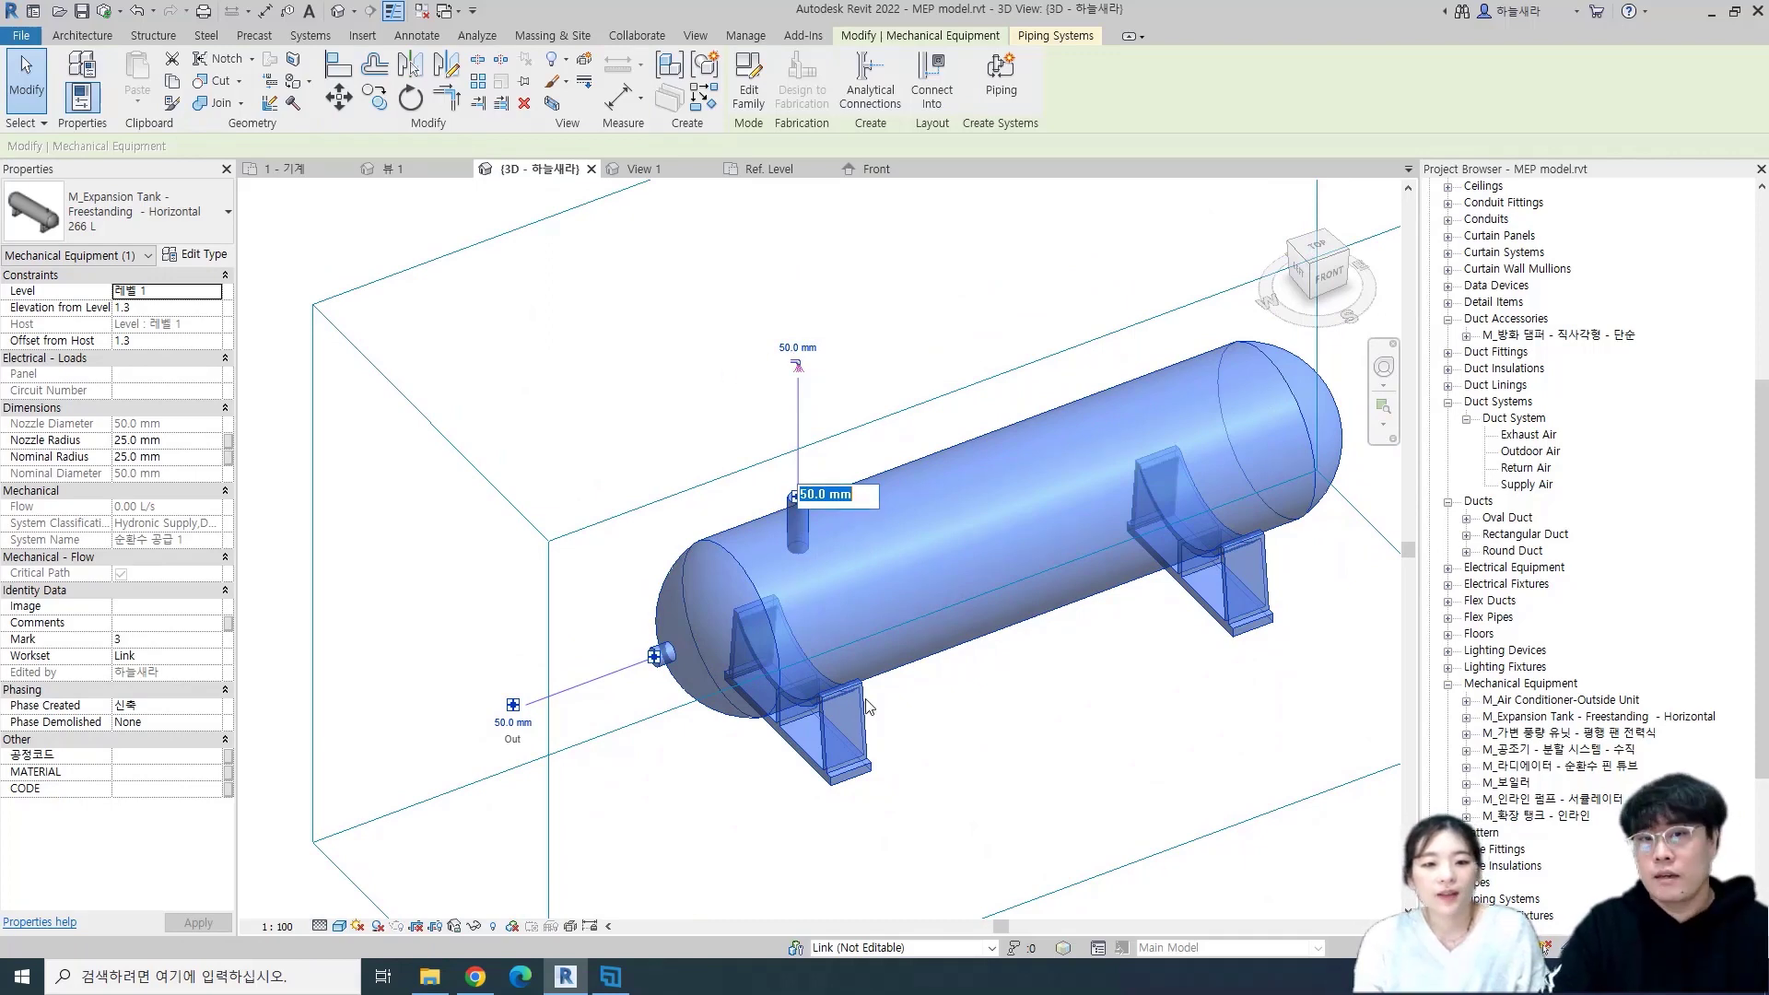
text(100)
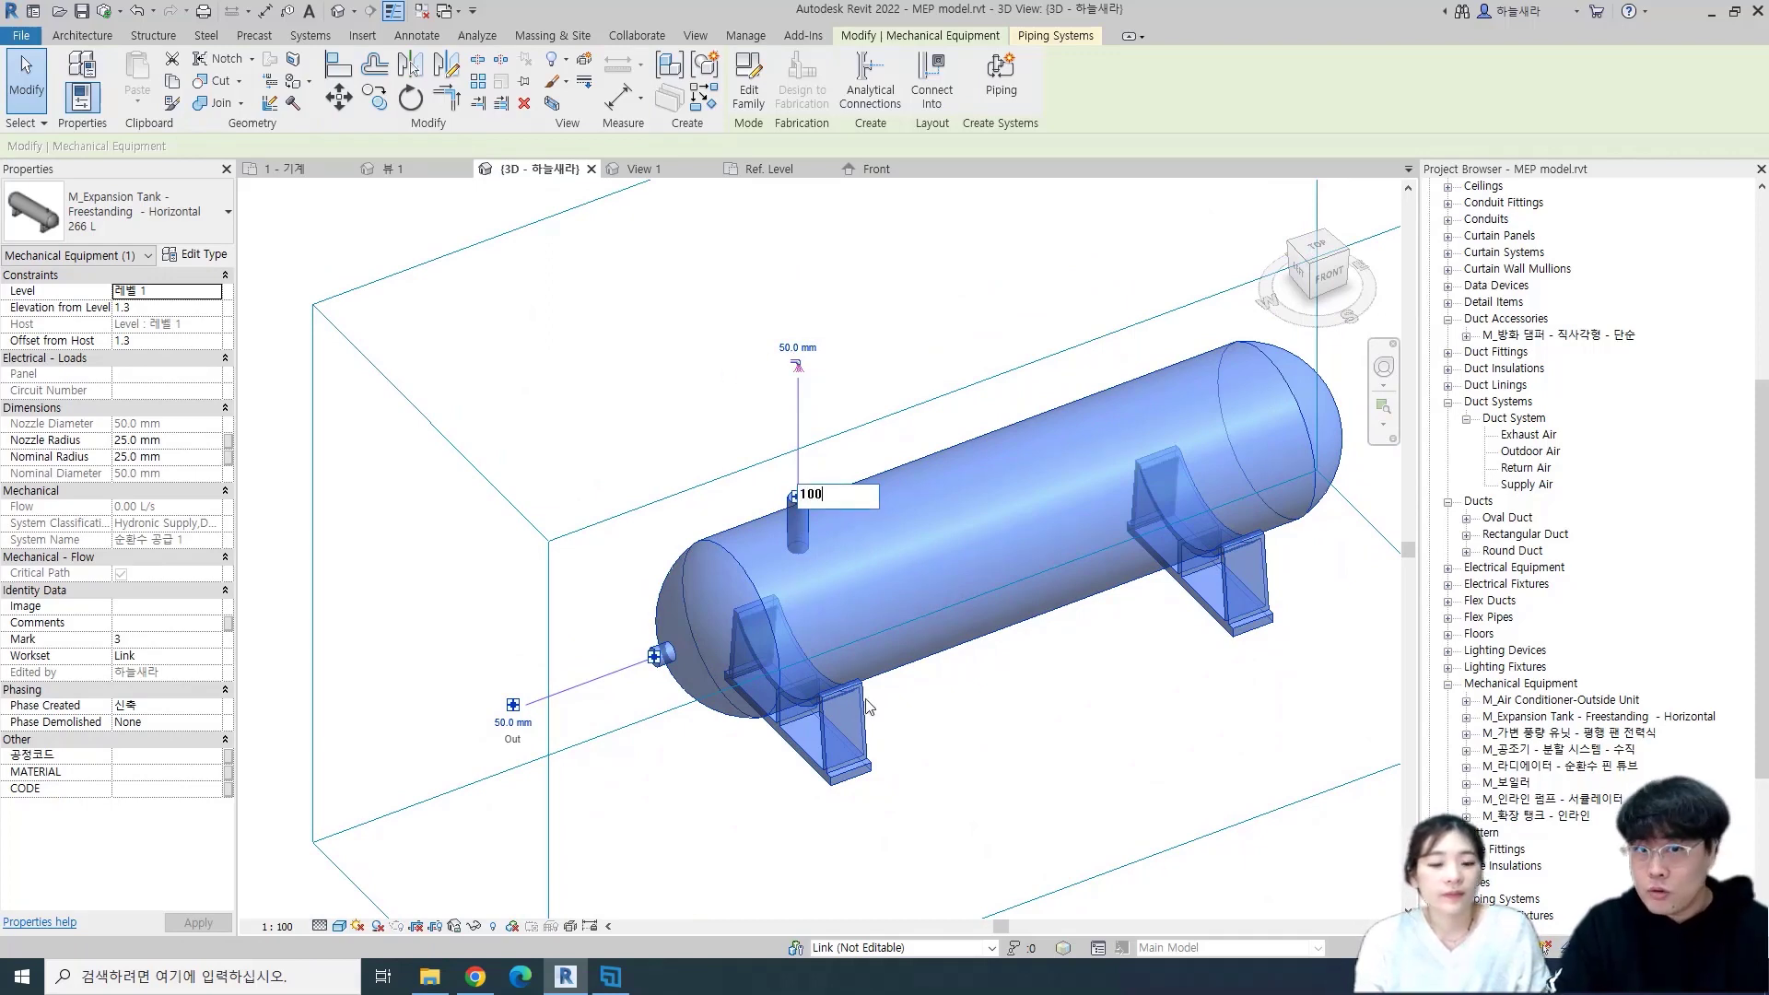
key(Return)
key(Escape)
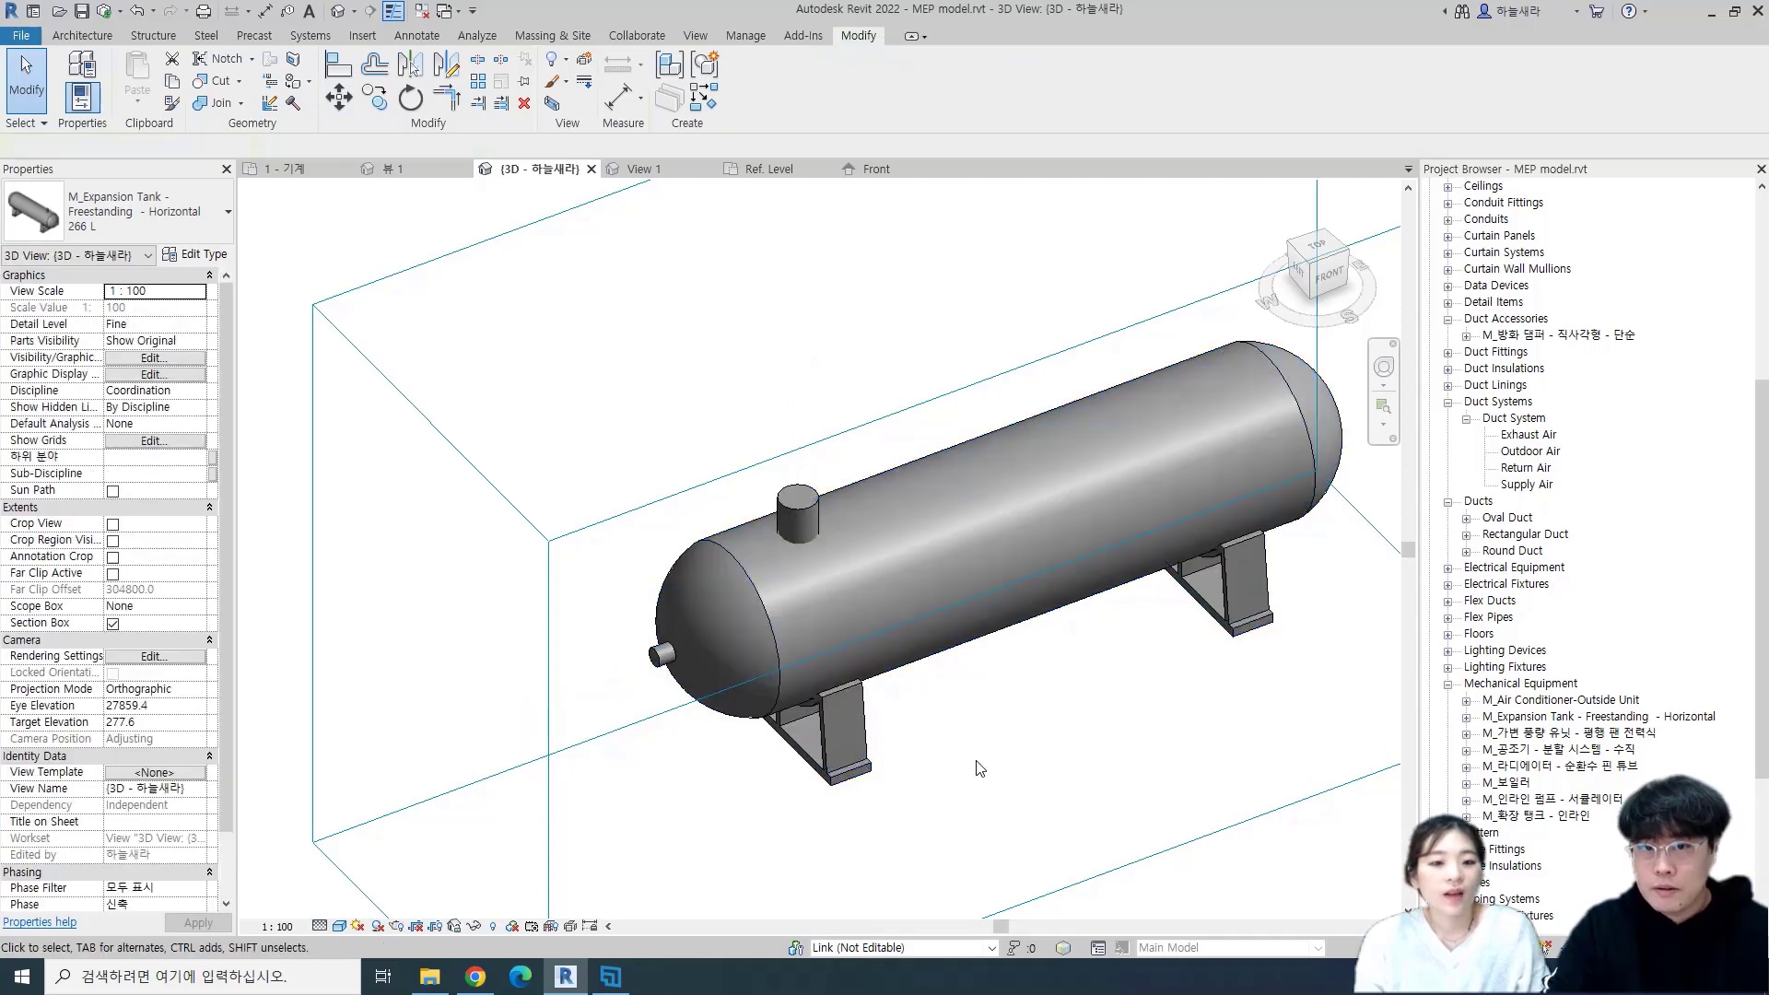
- Draw a pipe from the top nozzle up to 1500 mm middle elevation and along the tank, and raise the section box above it
click(802, 502)
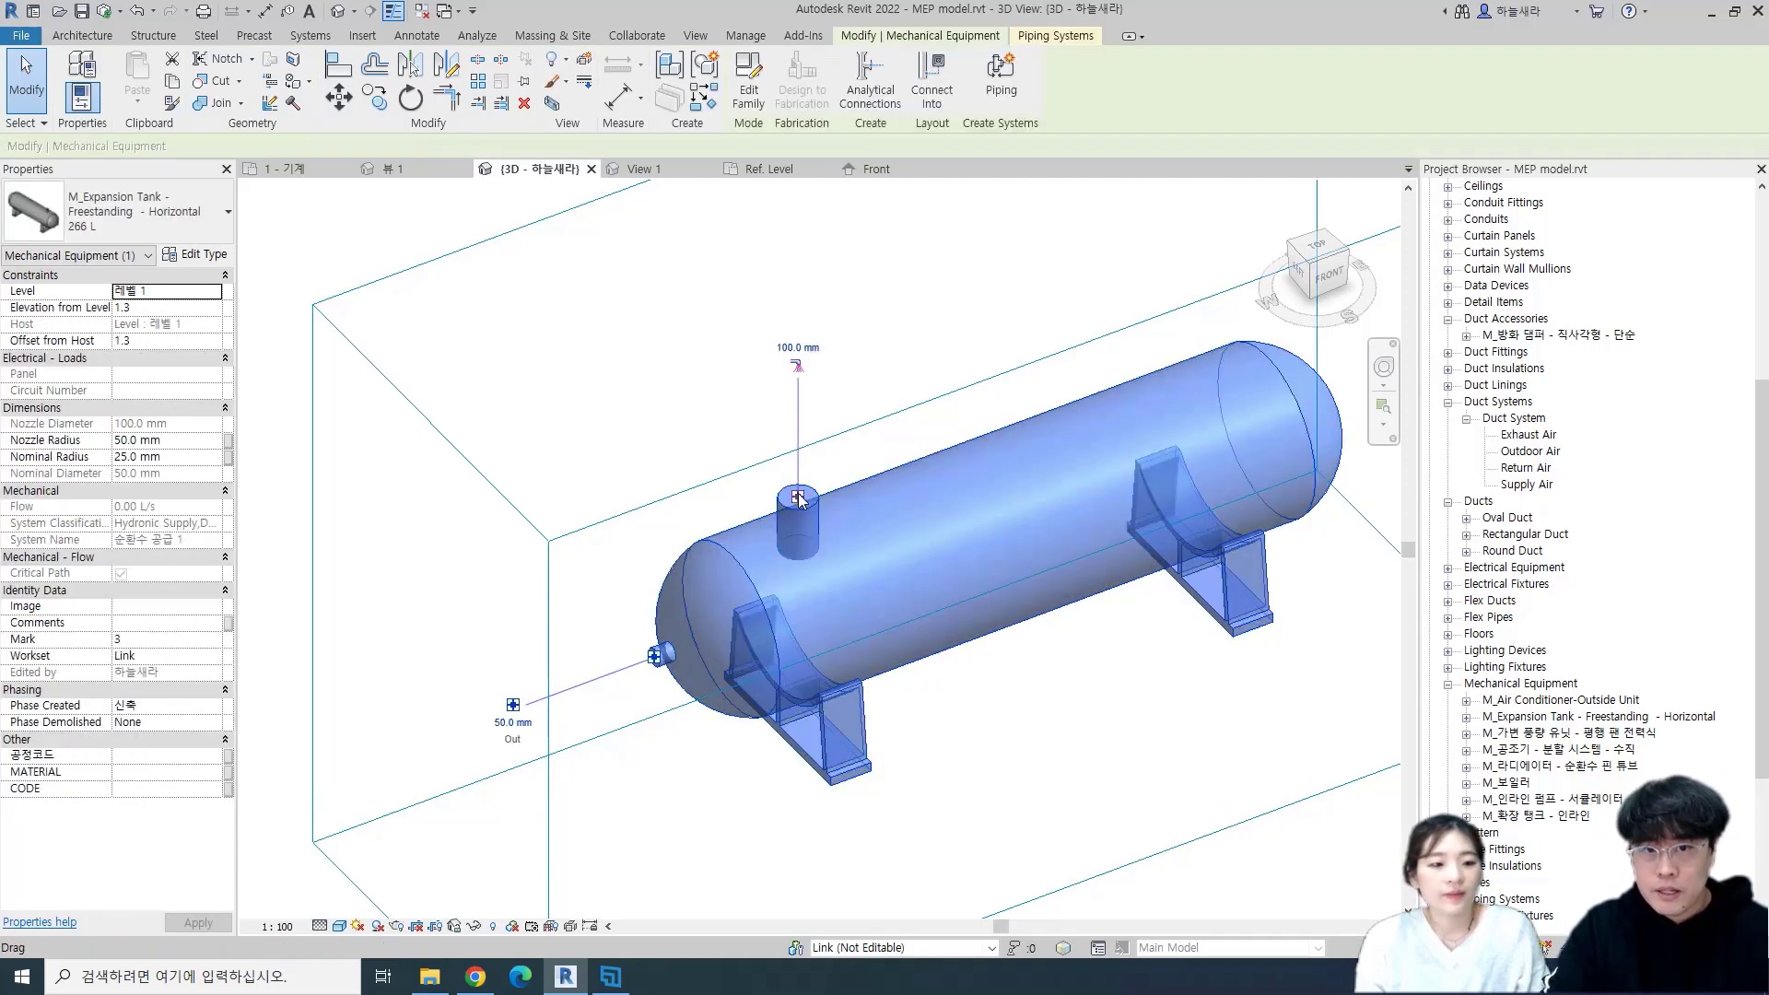
right_click(800, 499)
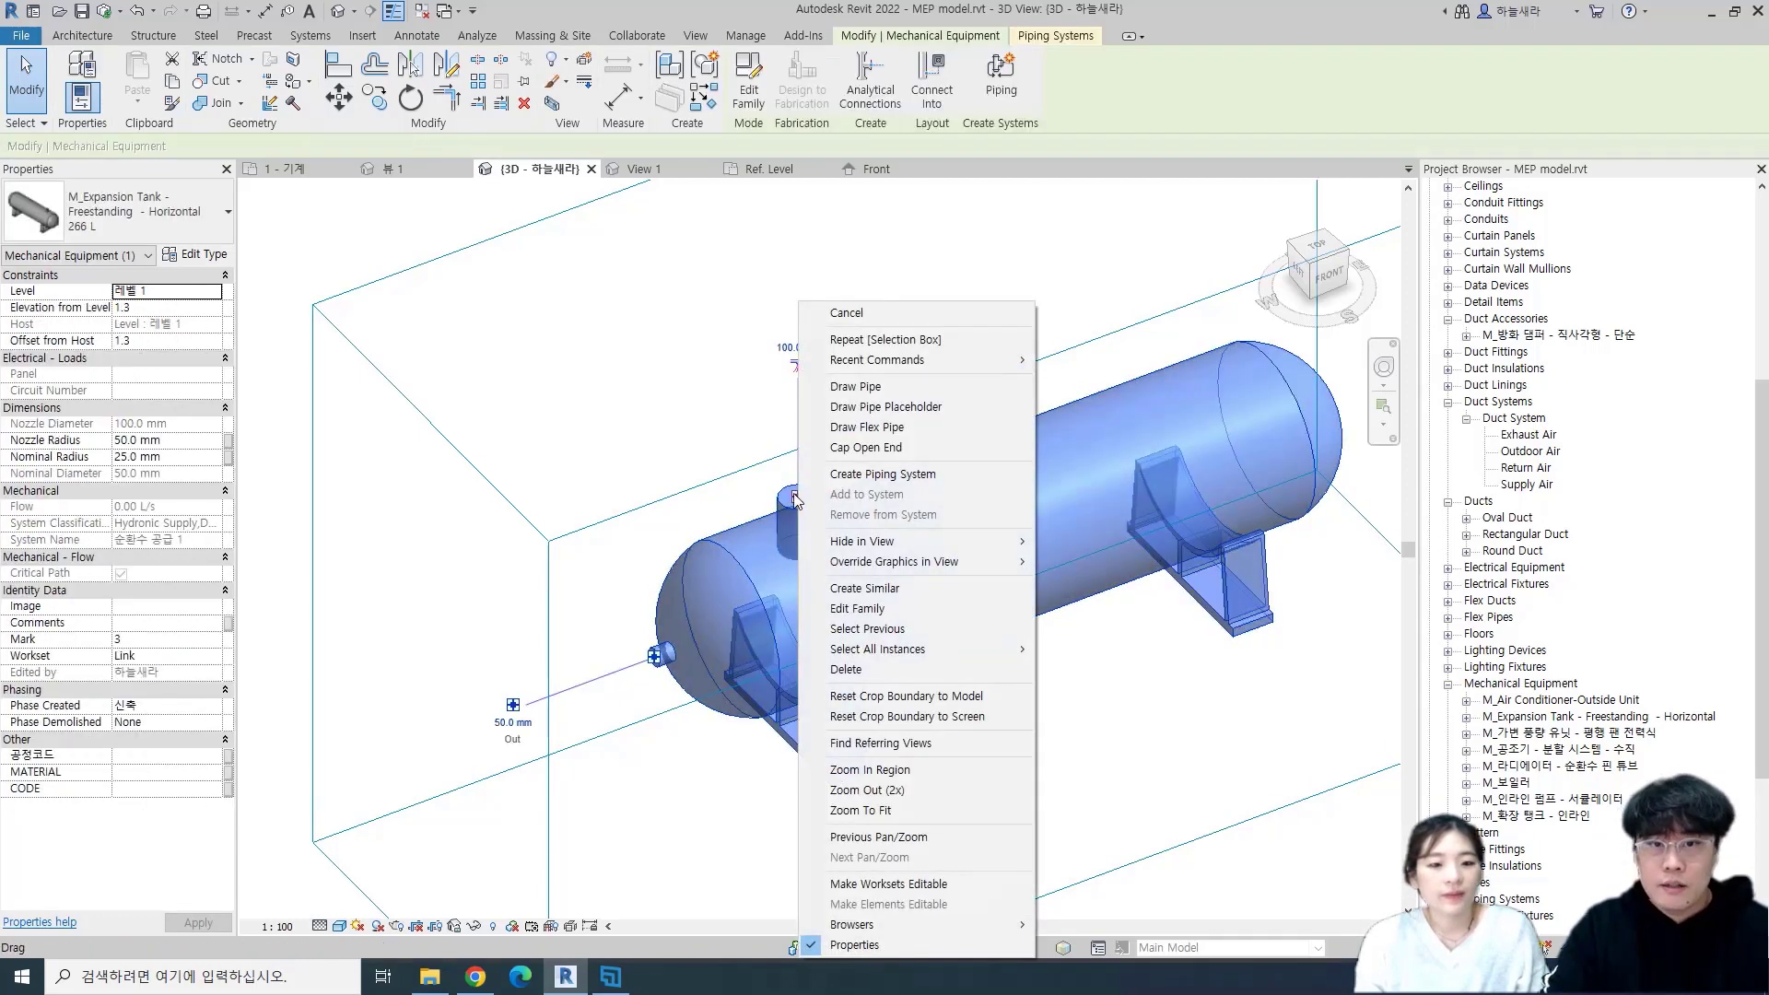
click(828, 397)
click(598, 147)
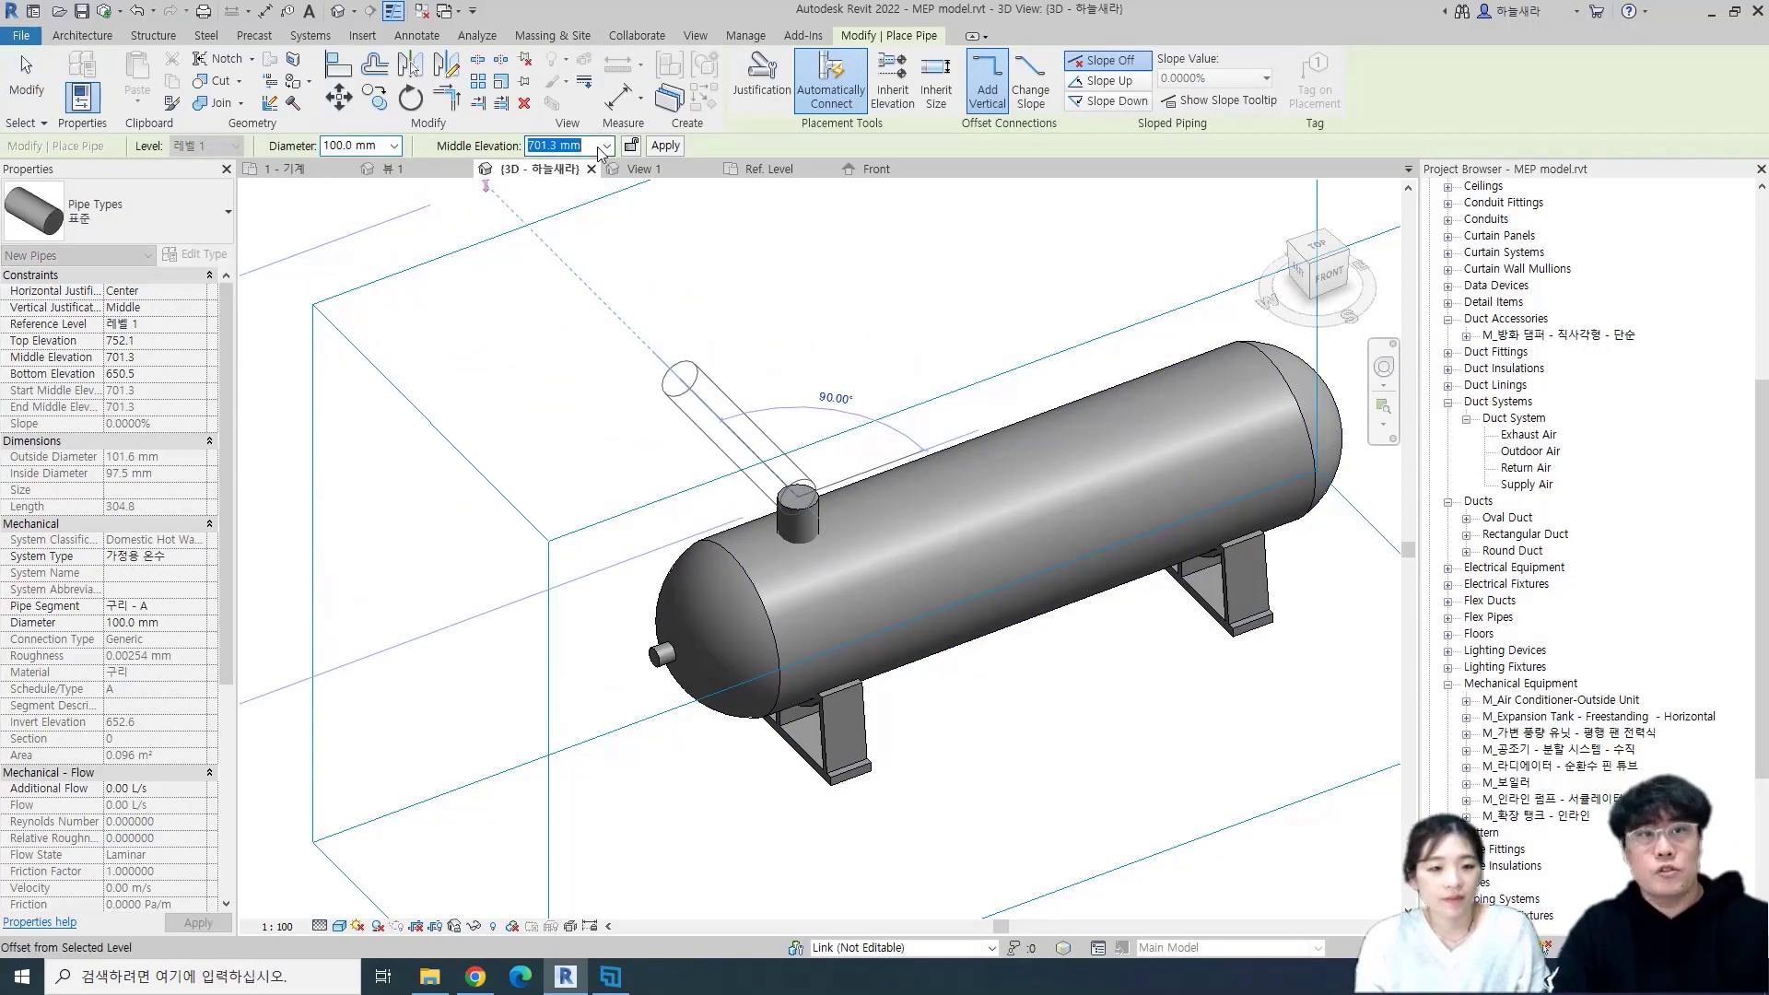
text(1500)
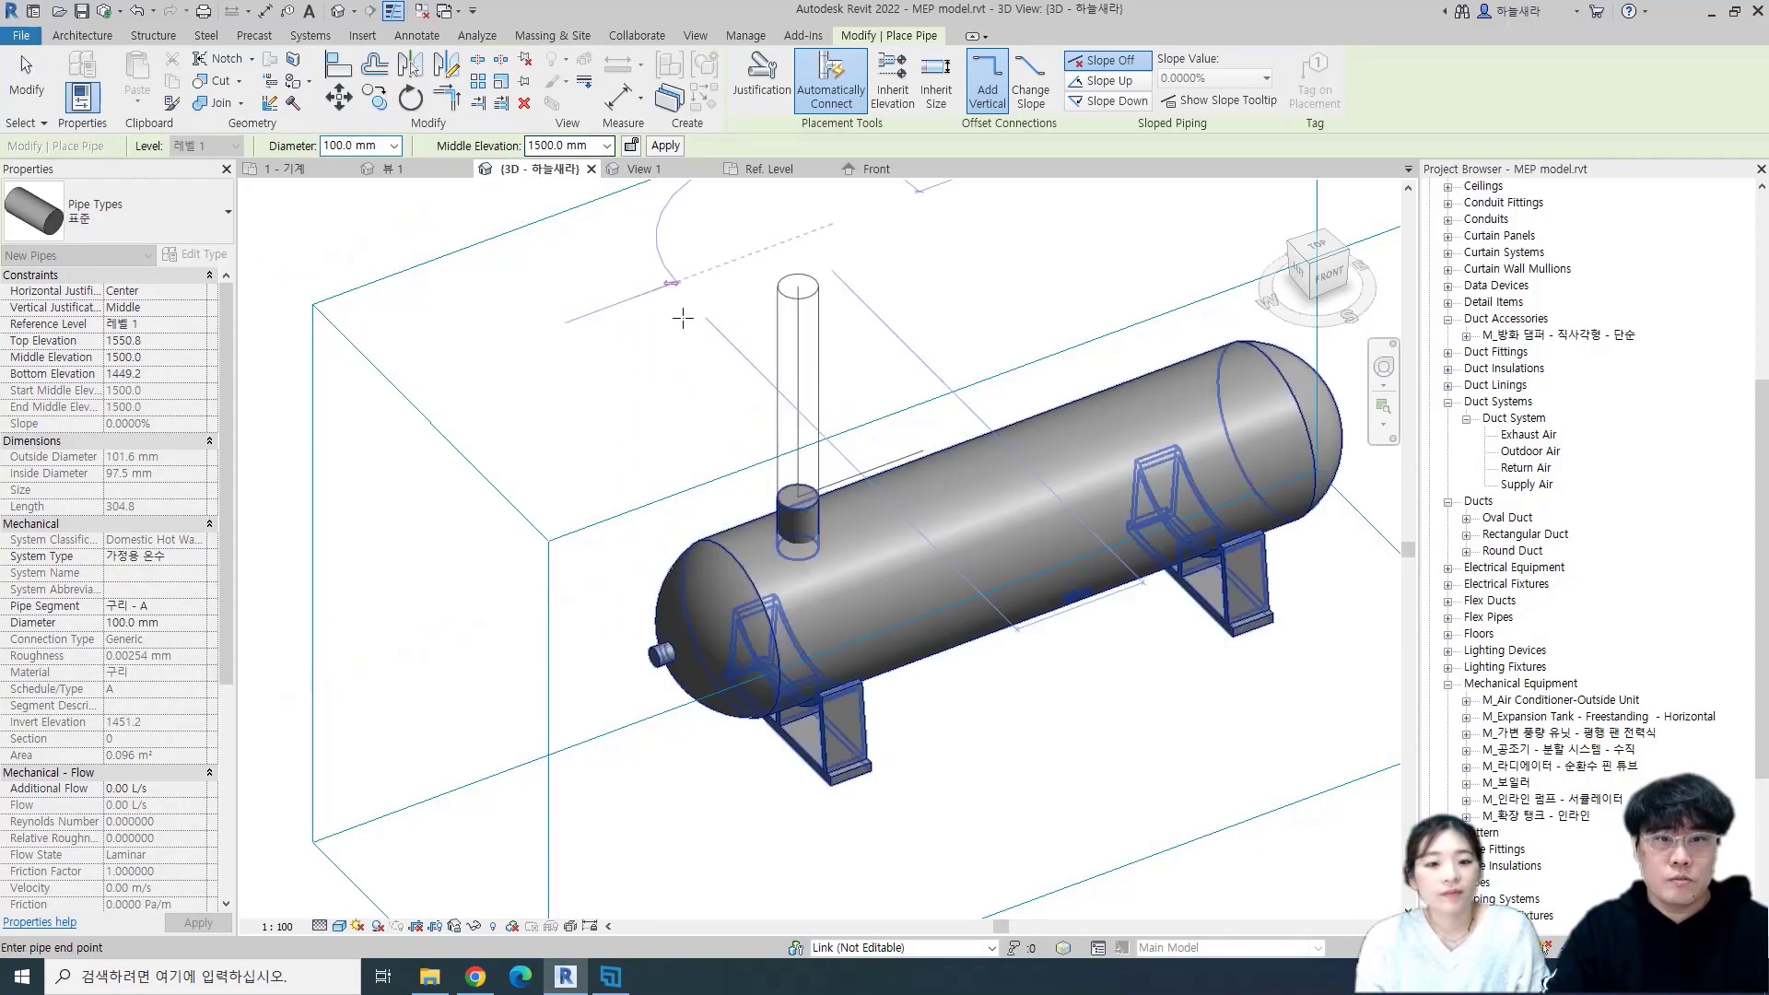
scroll(920, 278, down, 3)
middle_drag(920, 280, 725, 514)
scroll(716, 410, down, 1)
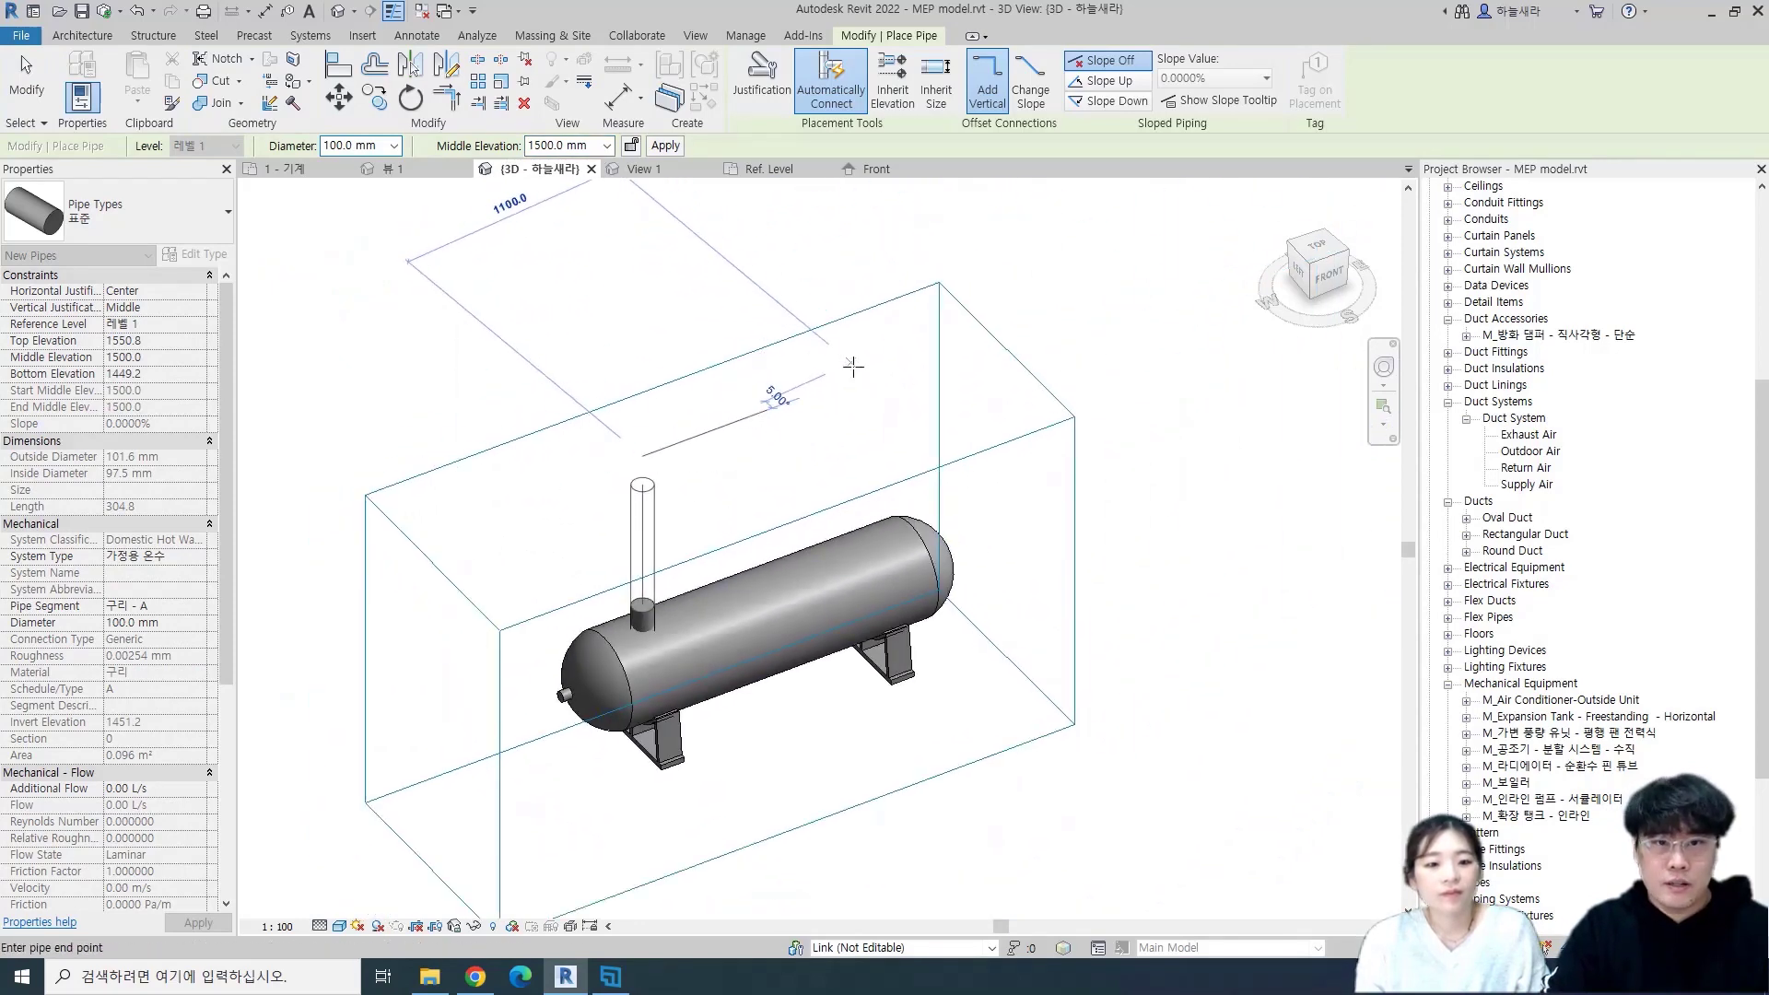
click(869, 375)
key(Escape)
key(Escape)
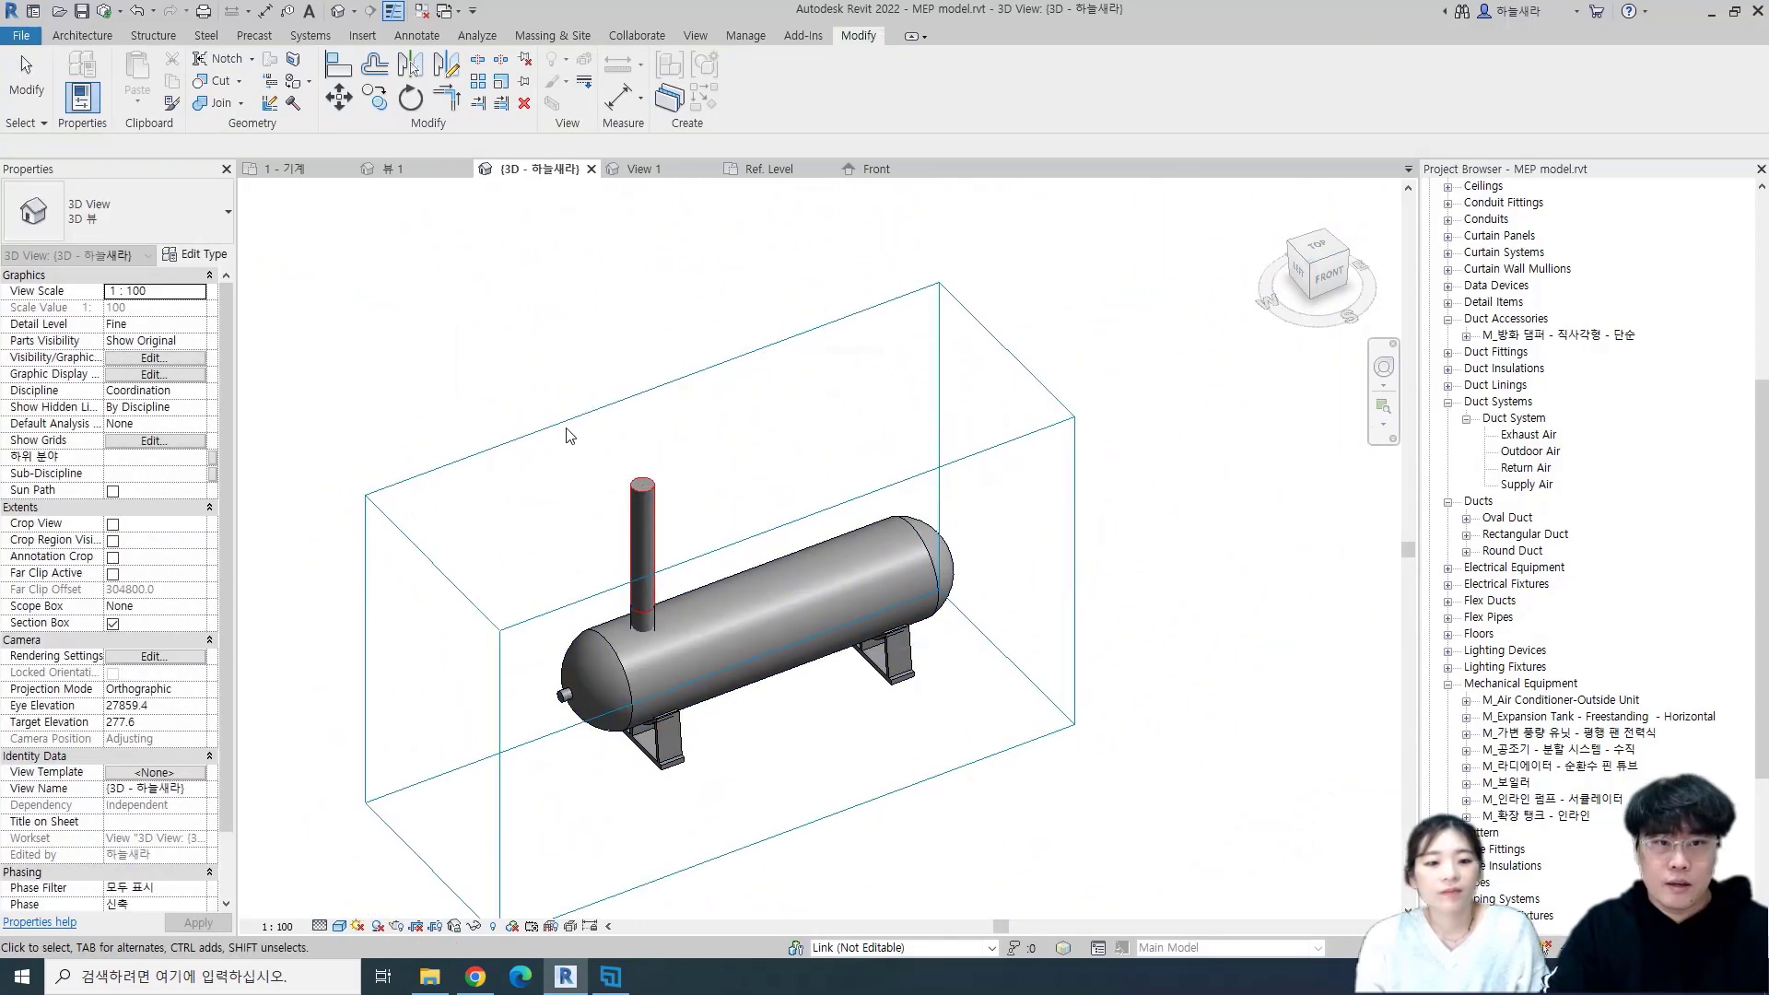
click(566, 422)
drag(720, 456, 720, 276)
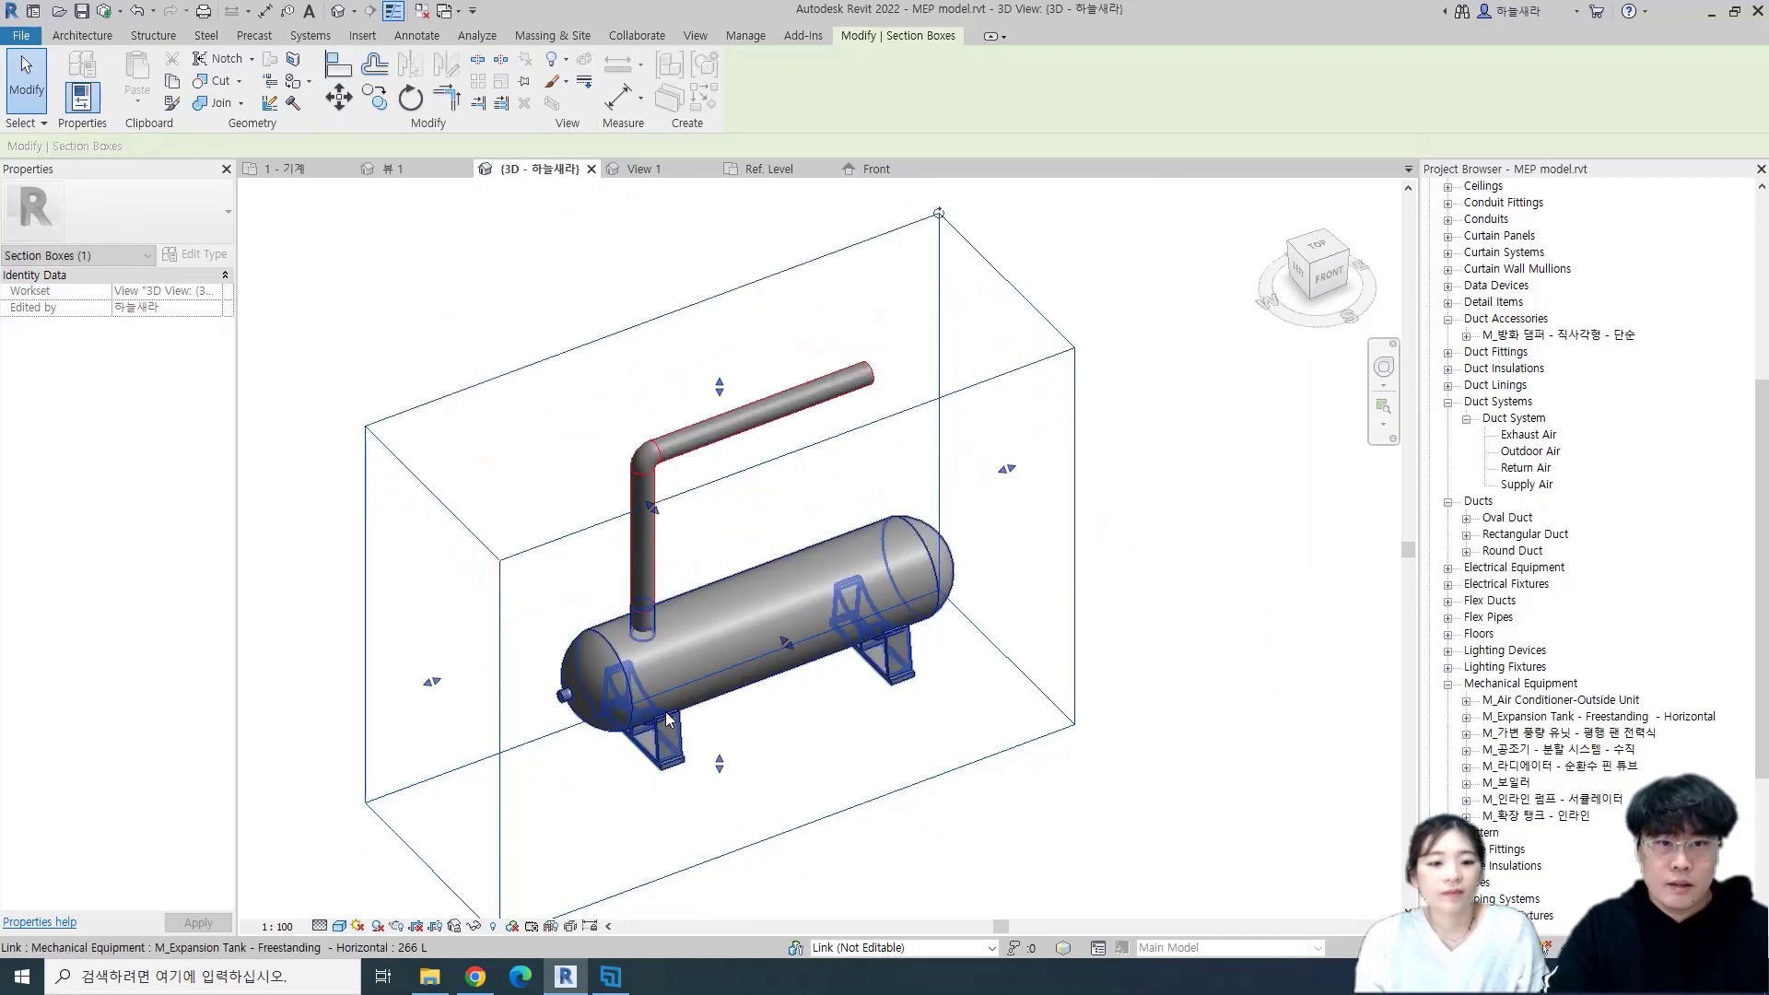
- Draw a straight 50 mm pipe outward from the connector on the tank's domed end
click(811, 599)
scroll(676, 615, up, 3)
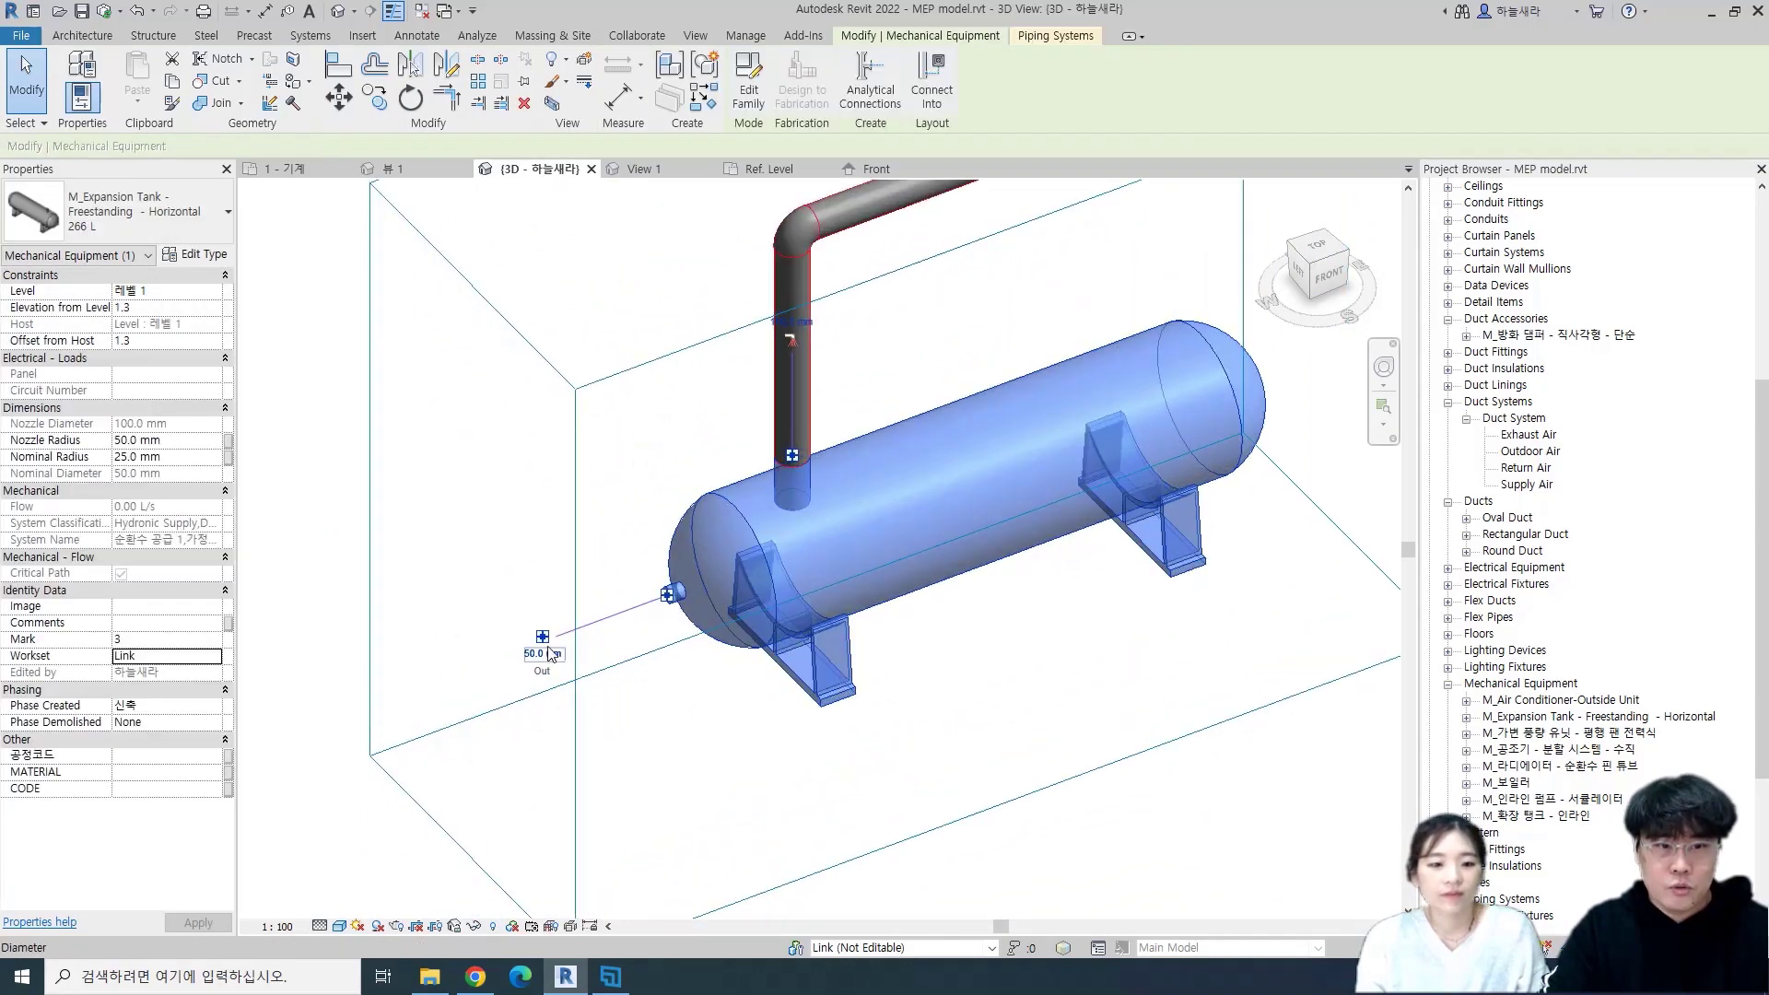
click(543, 637)
click(430, 680)
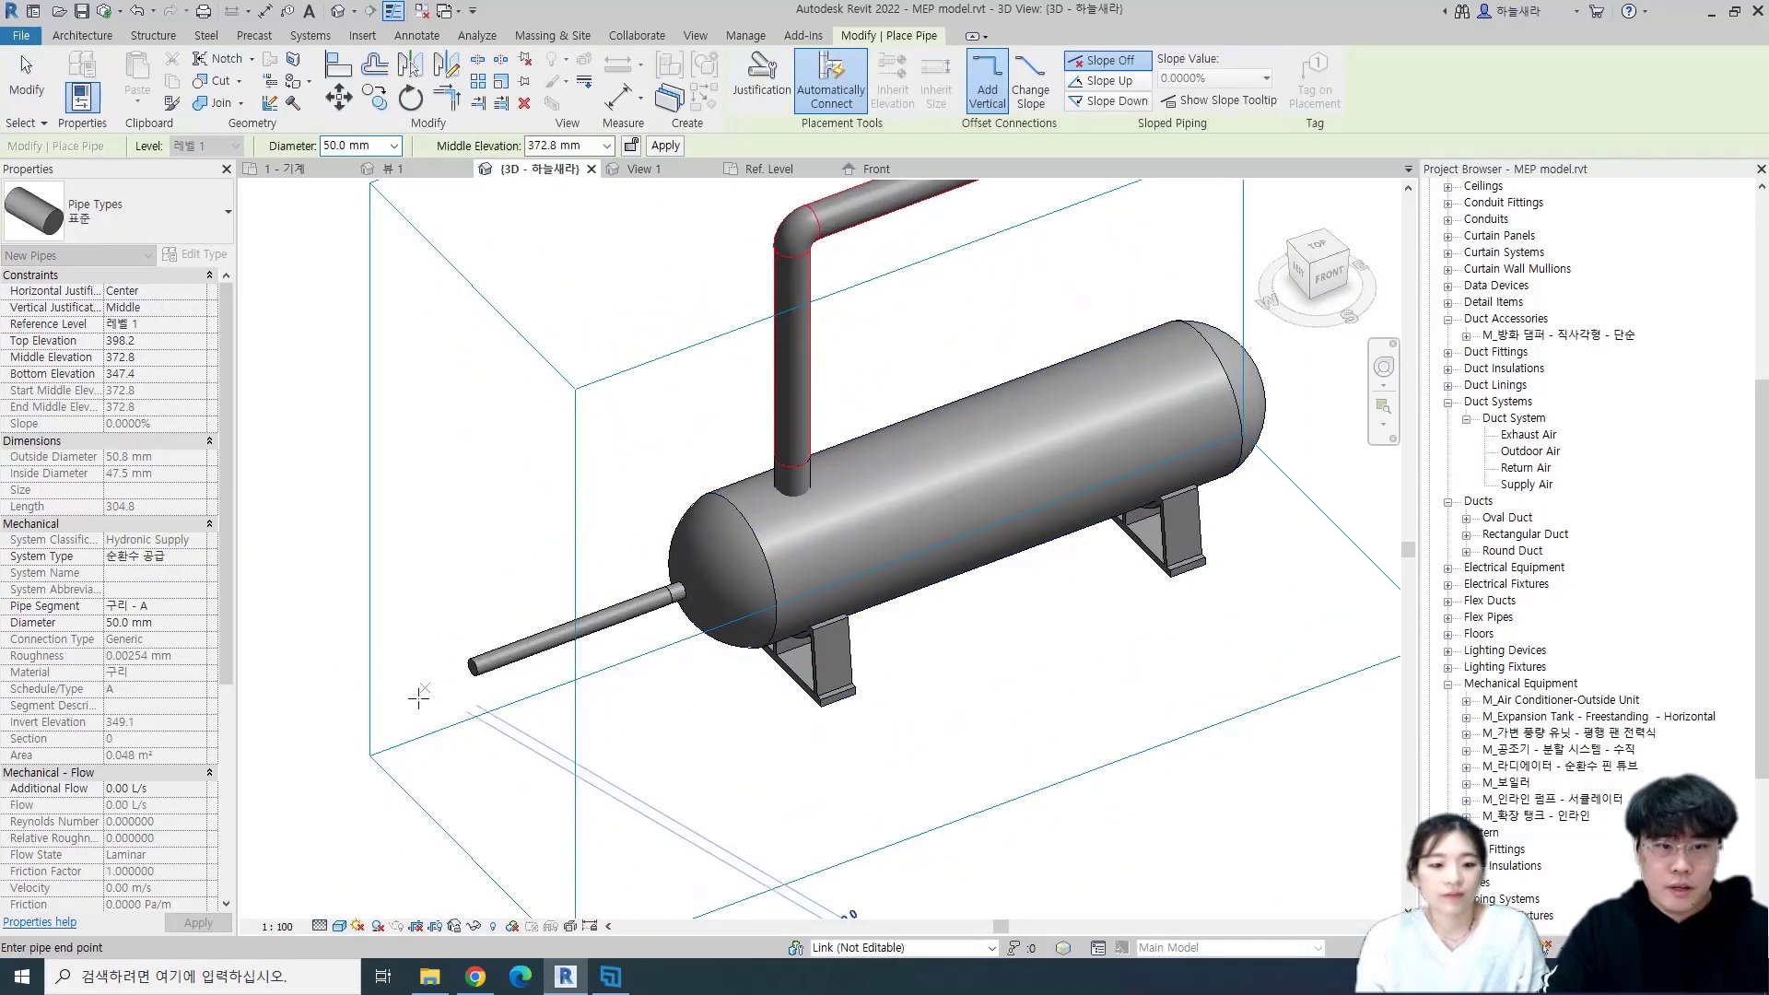
key(Escape)
key(Escape)
- Select the vertical pipe on the top nozzle and examine its diameter and properties
scroll(493, 758, down, 3)
scroll(898, 639, up, 2)
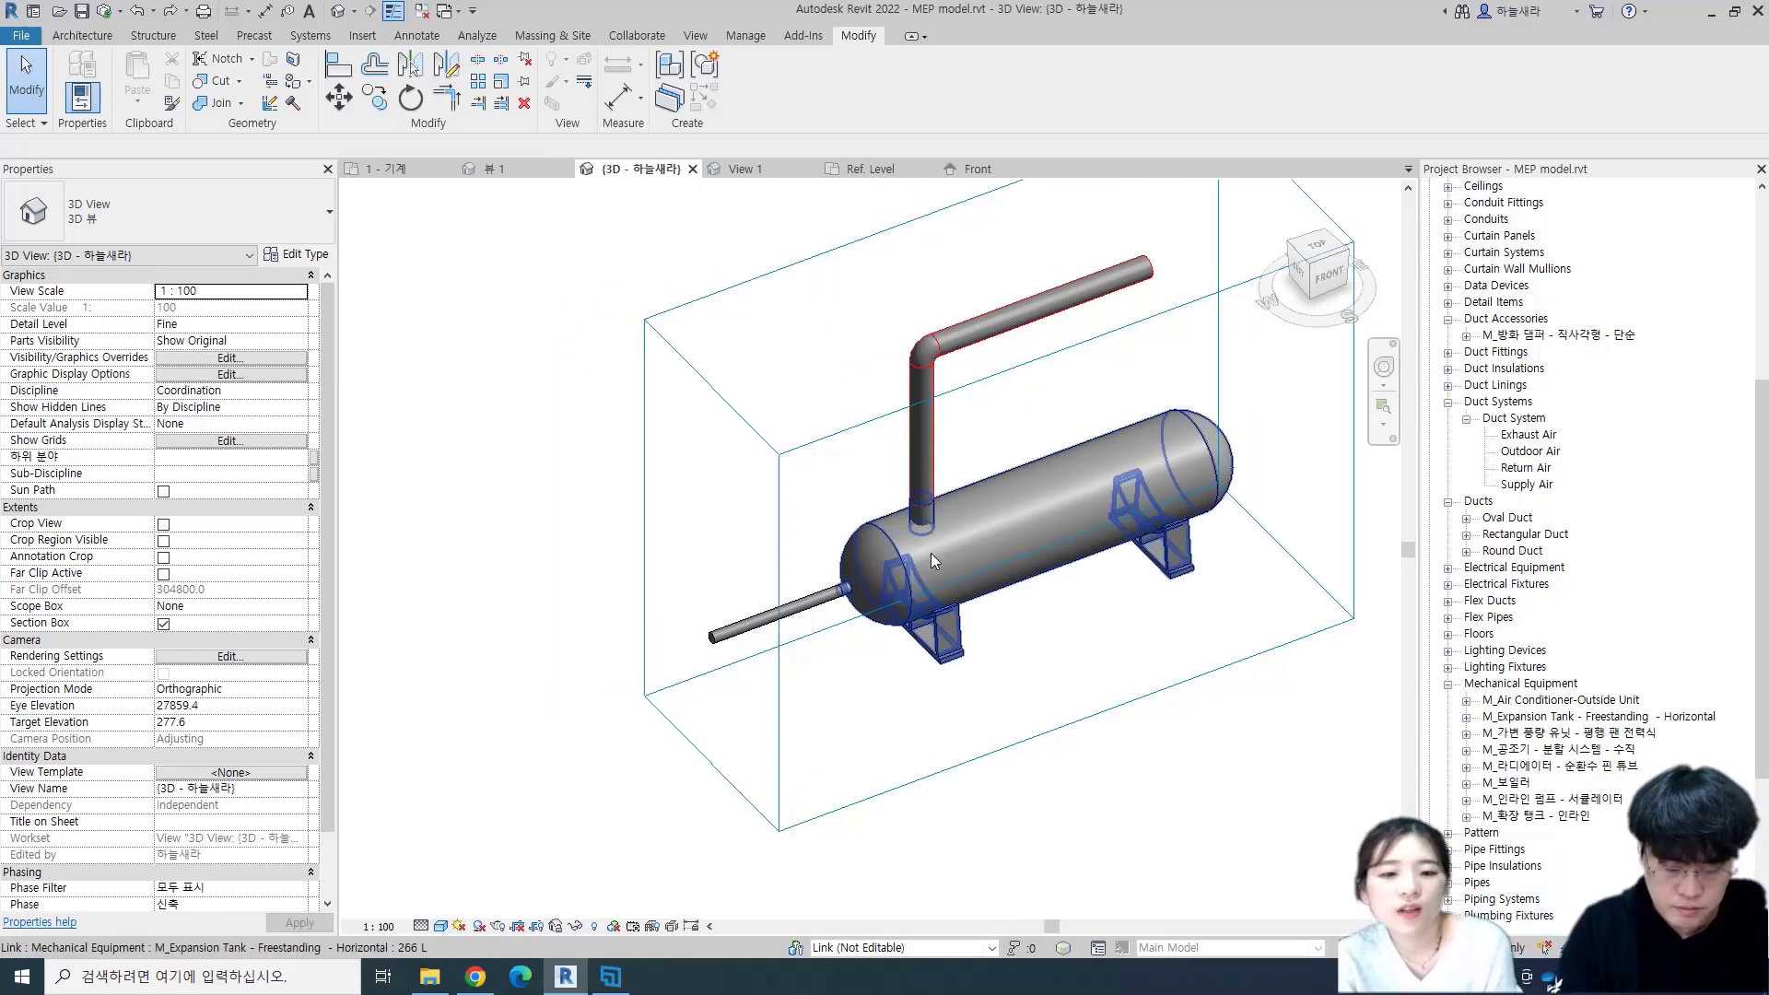
scroll(994, 466, up, 2)
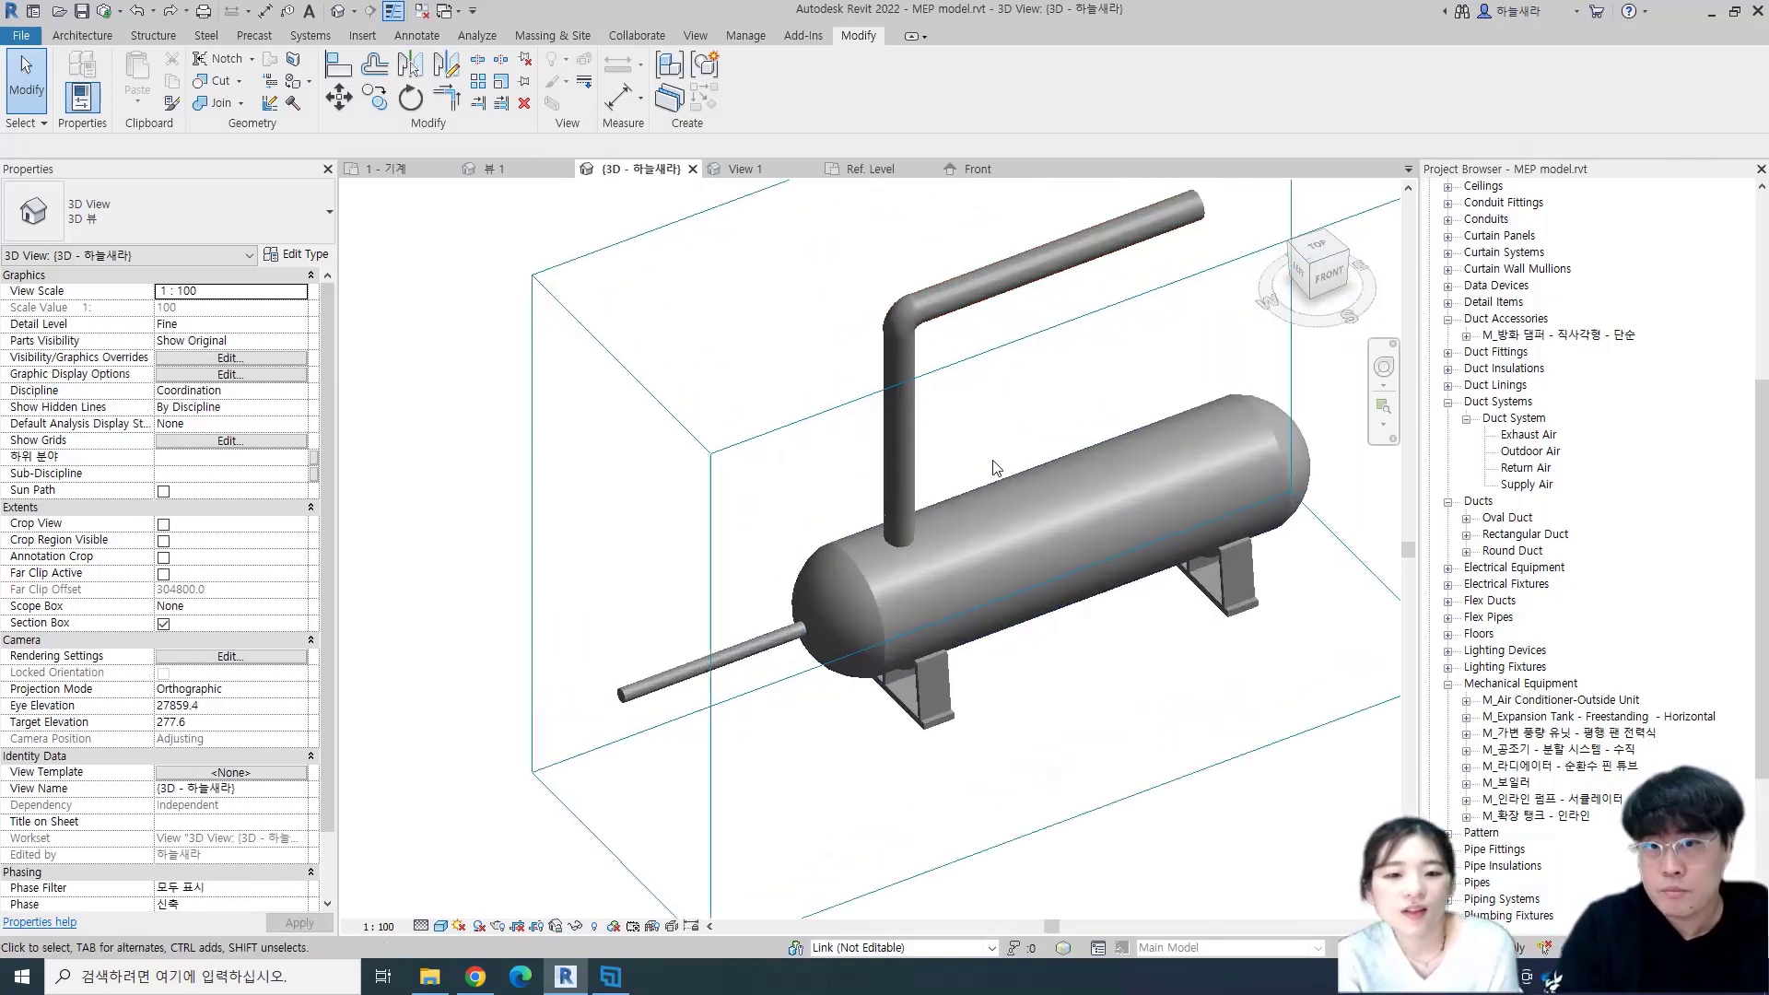
click(903, 438)
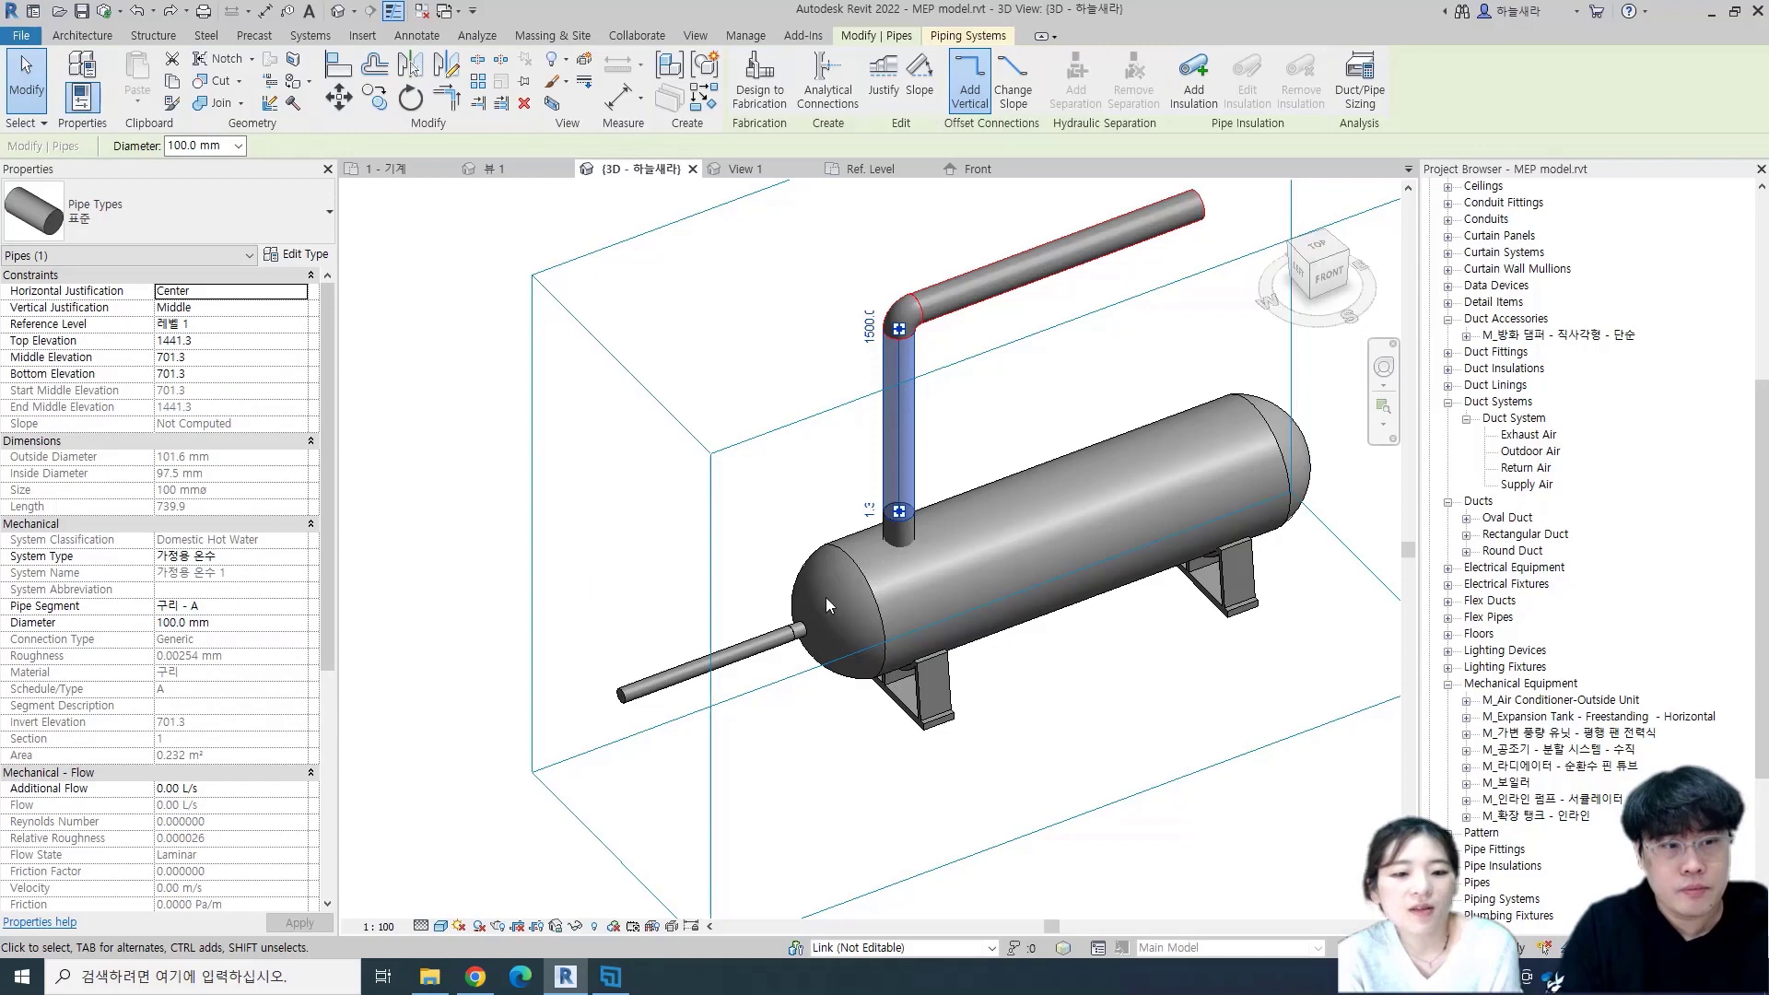
click(1025, 763)
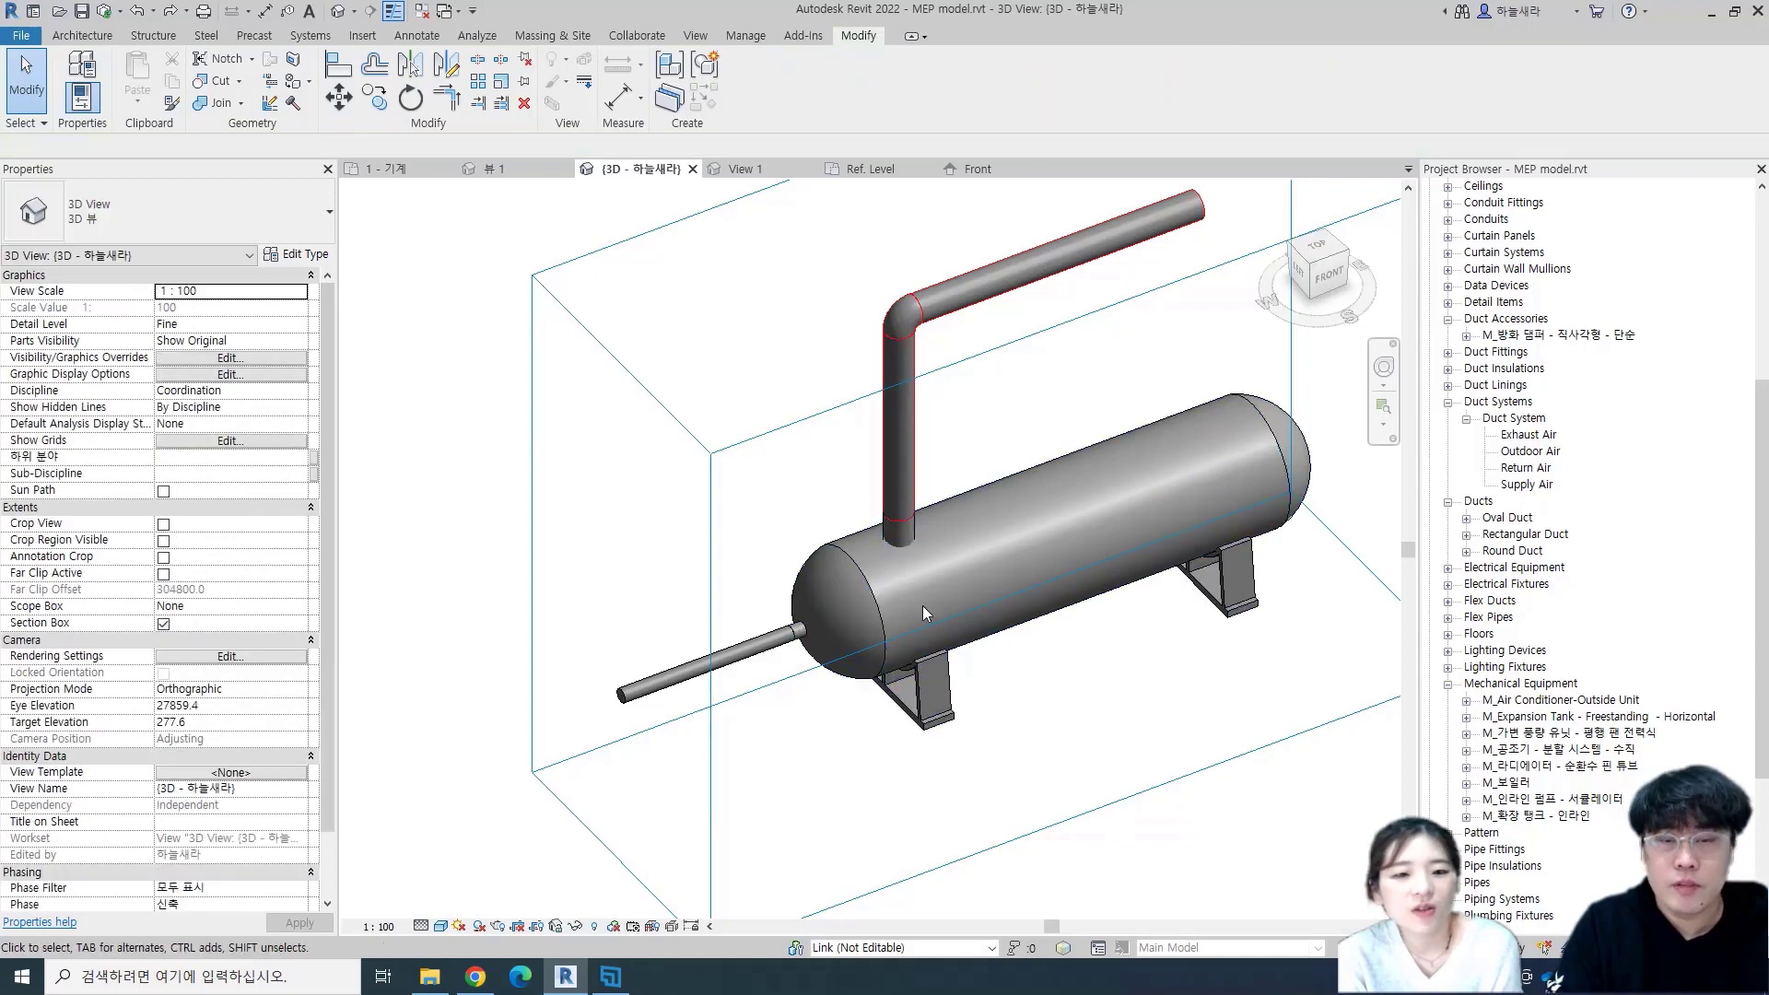
click(900, 464)
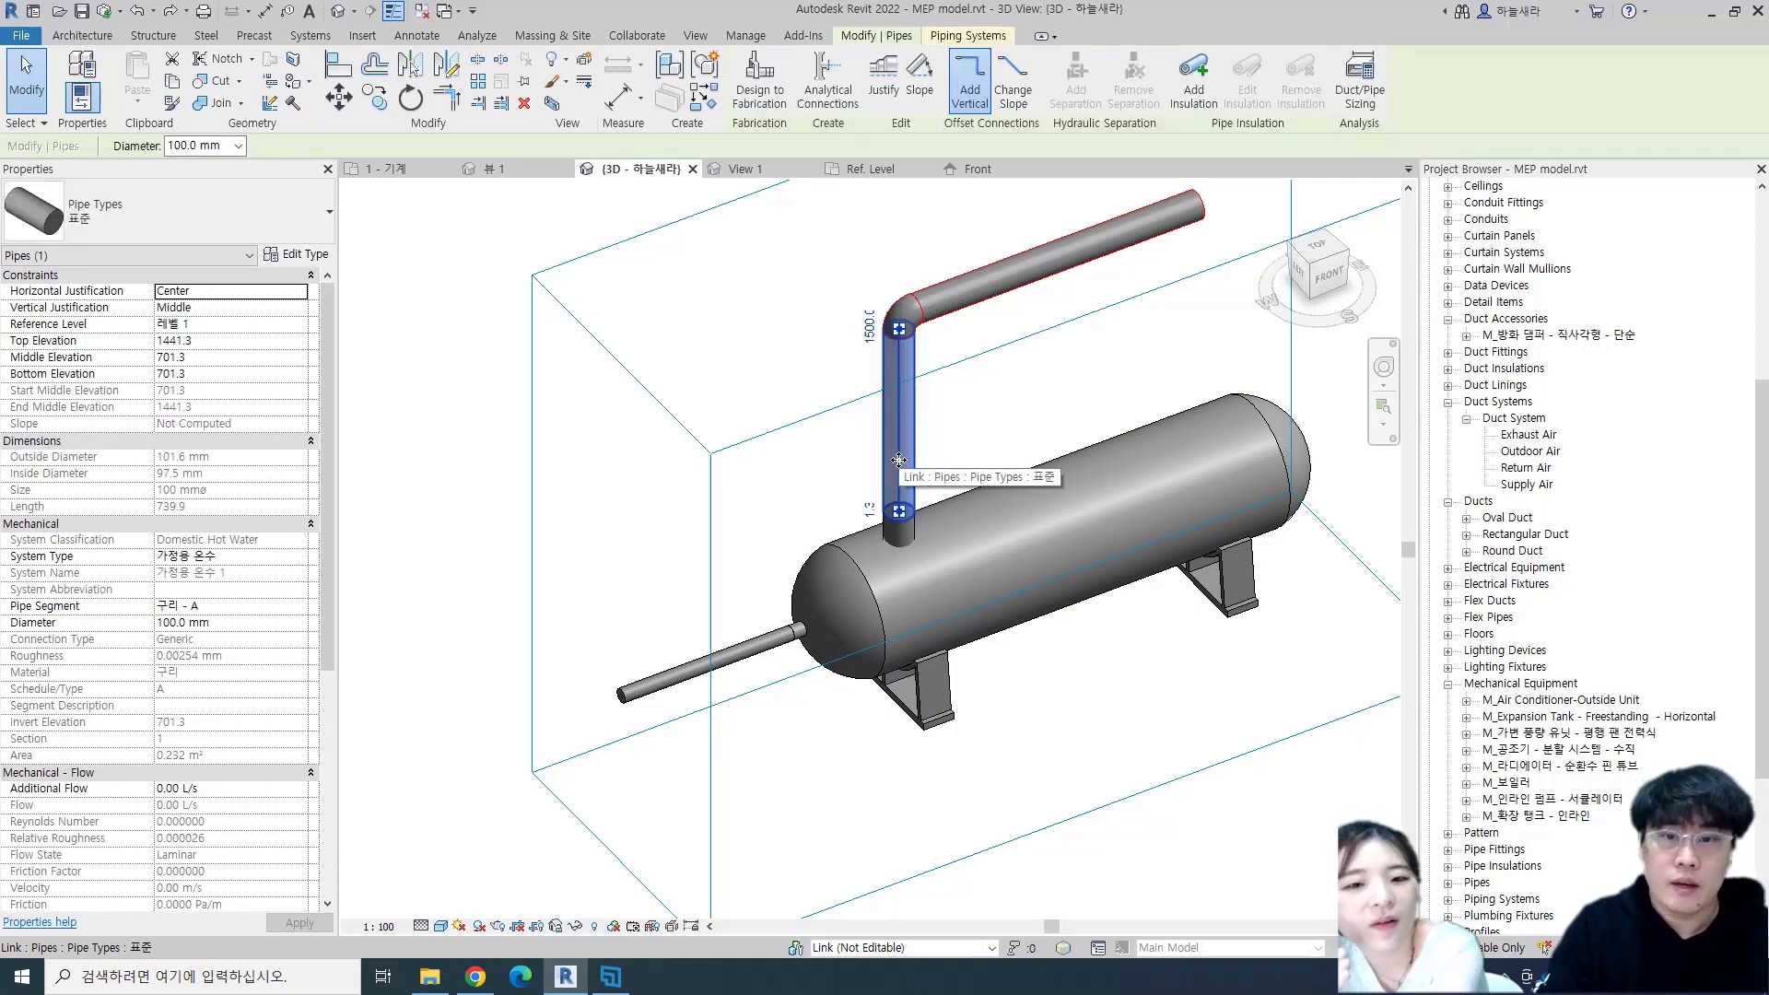
- Delete the vertical pipe, elbow and horizontal pipe connected to the tank's top nozzle
click(981, 424)
drag(949, 337, 865, 302)
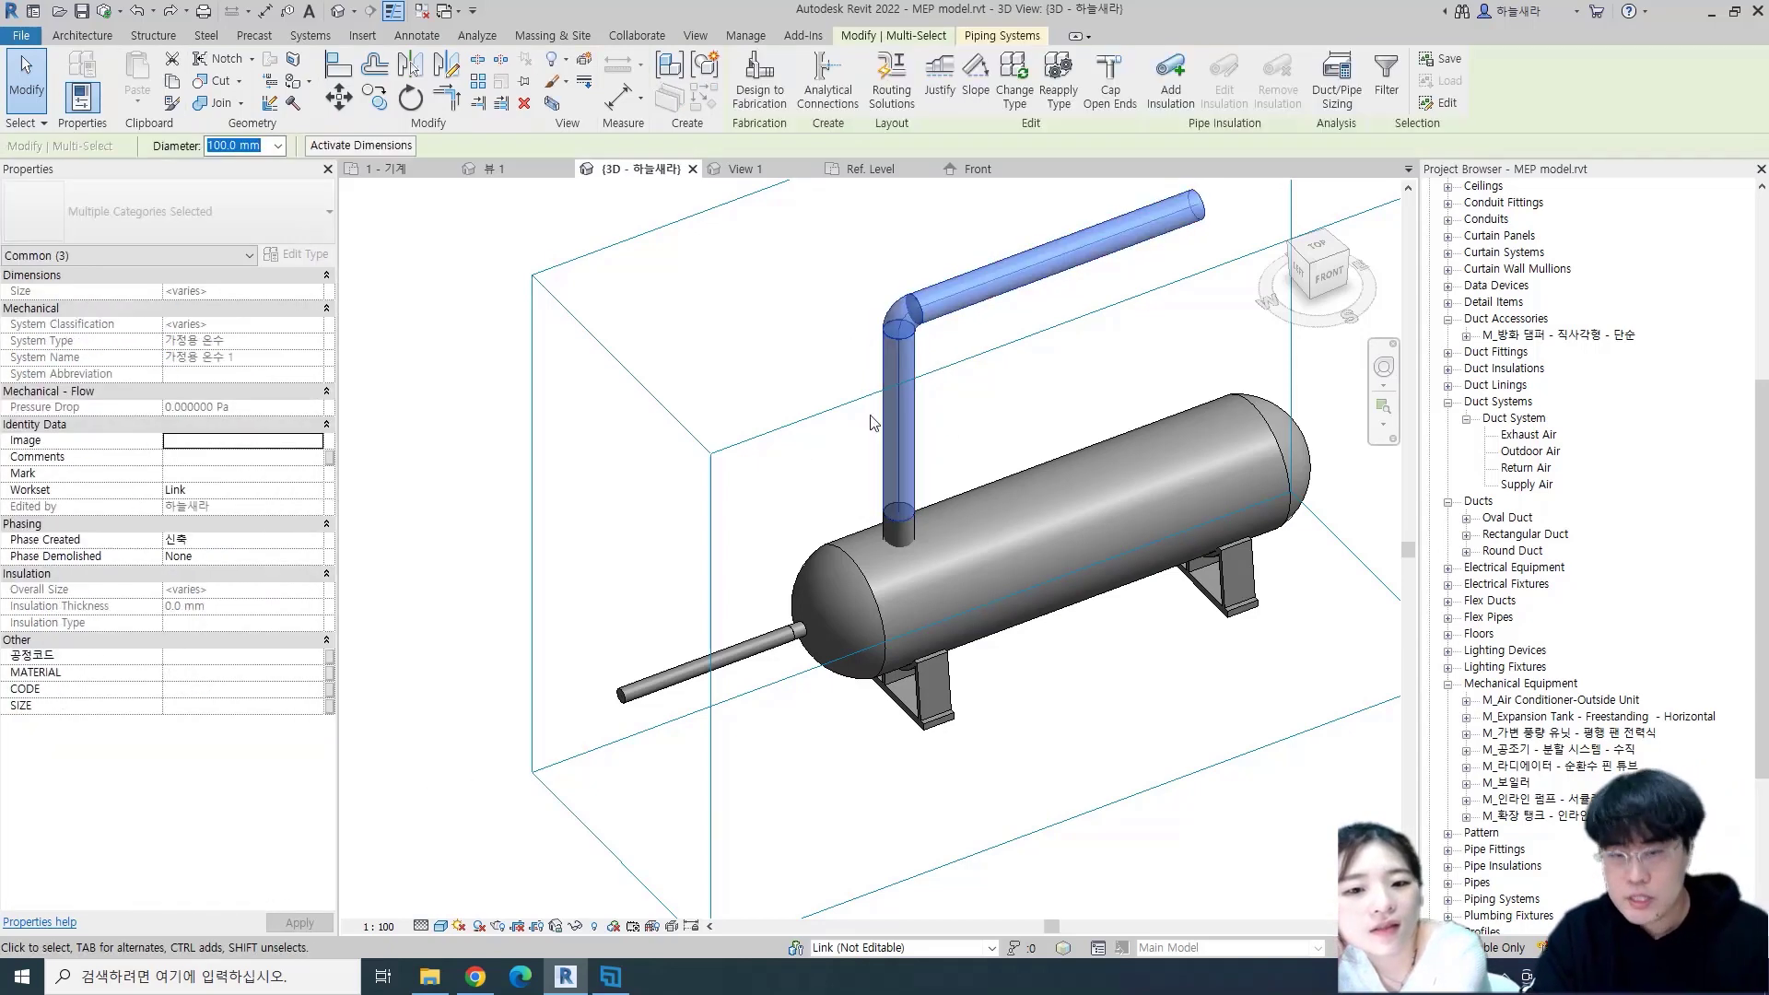
key(Delete)
click(907, 530)
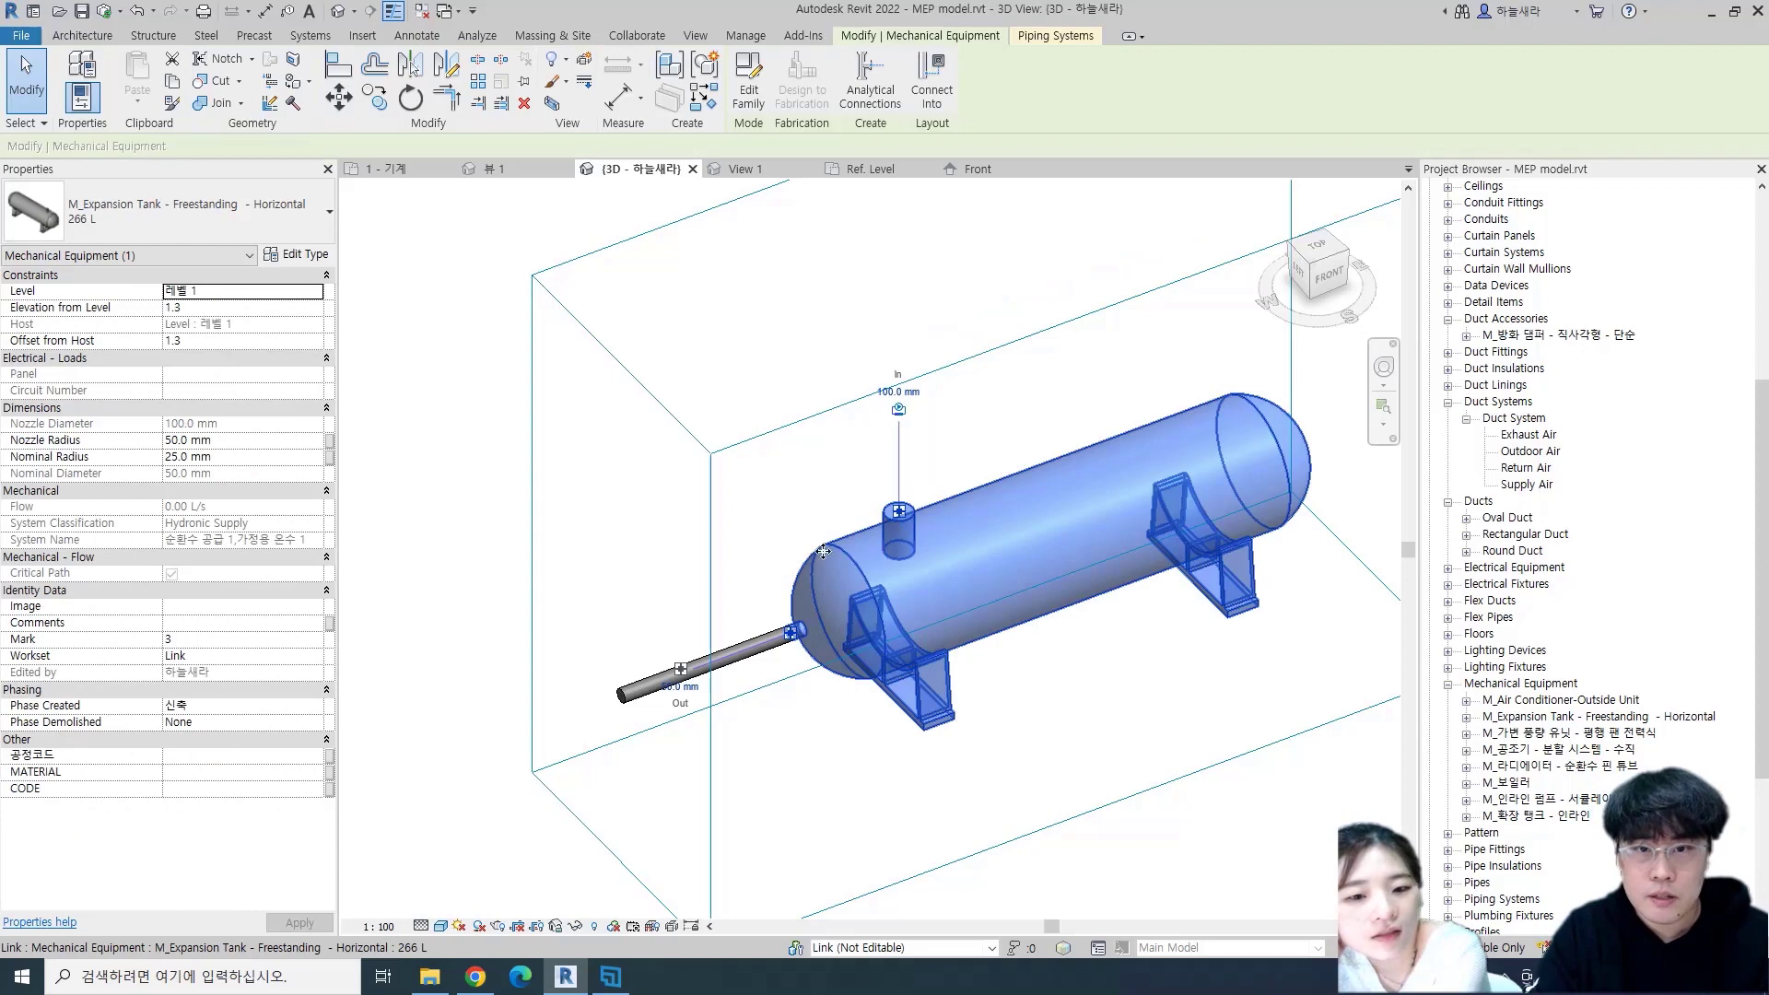
click(940, 474)
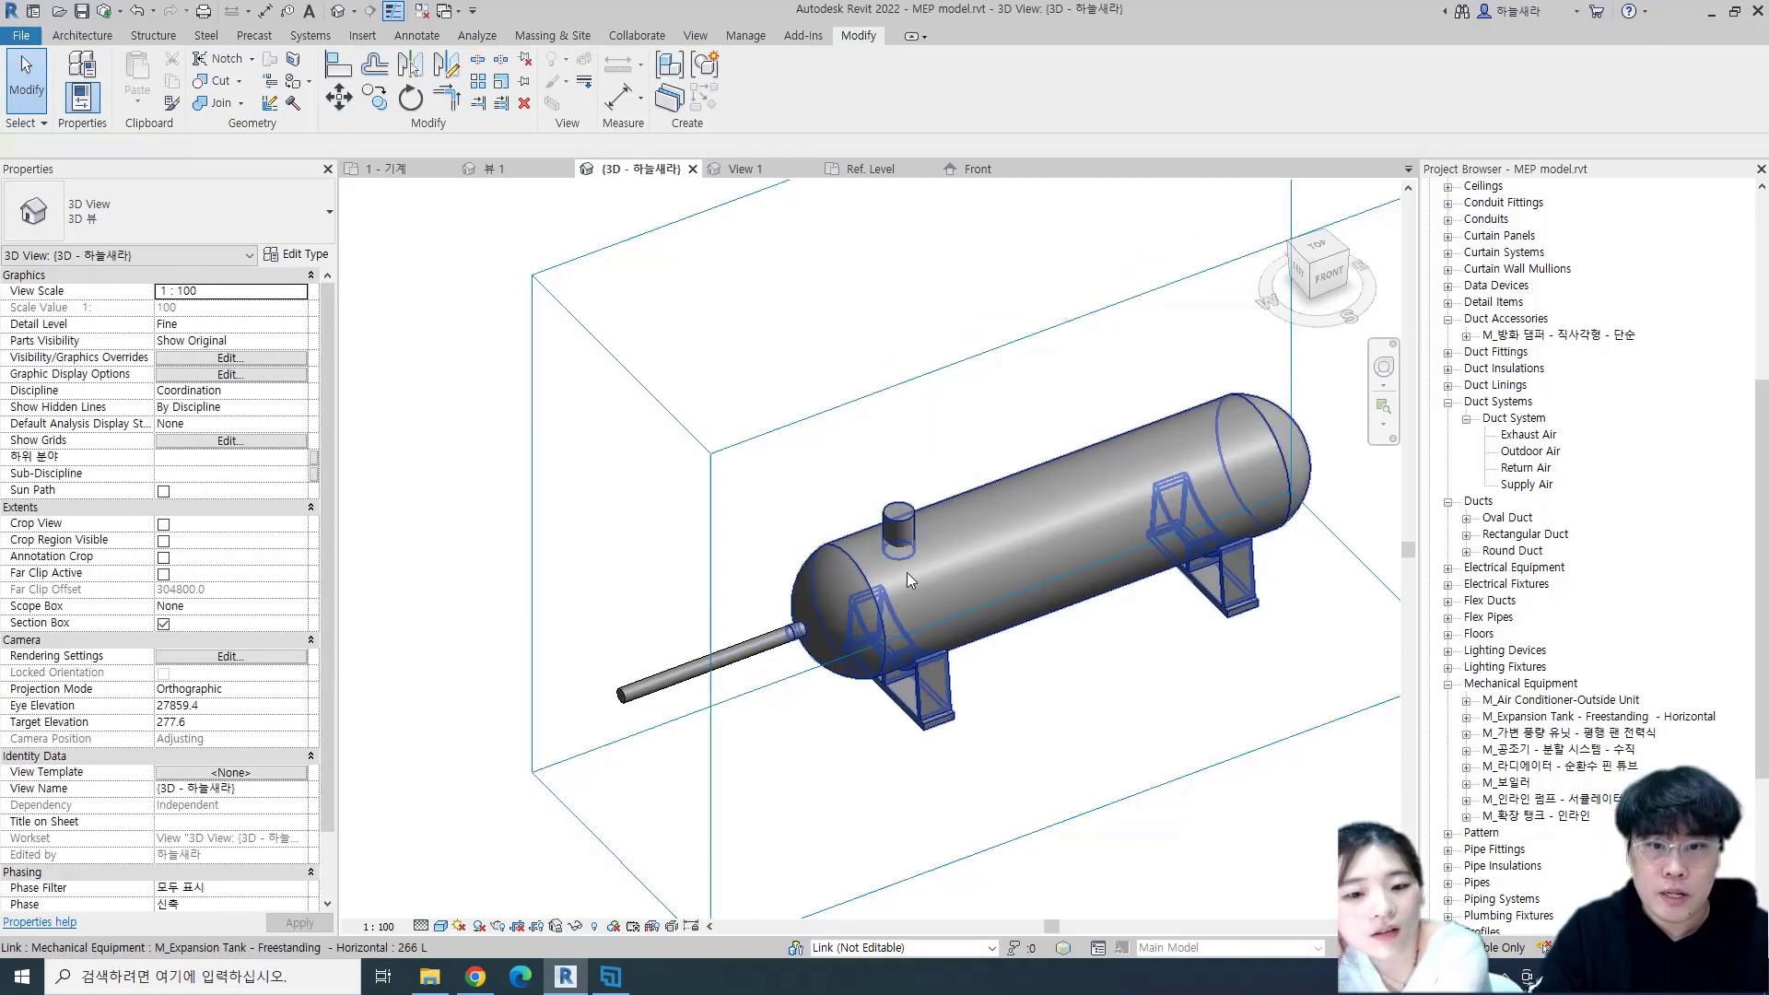
- Close the open family views View 1, Ref. Level and Front
click(810, 169)
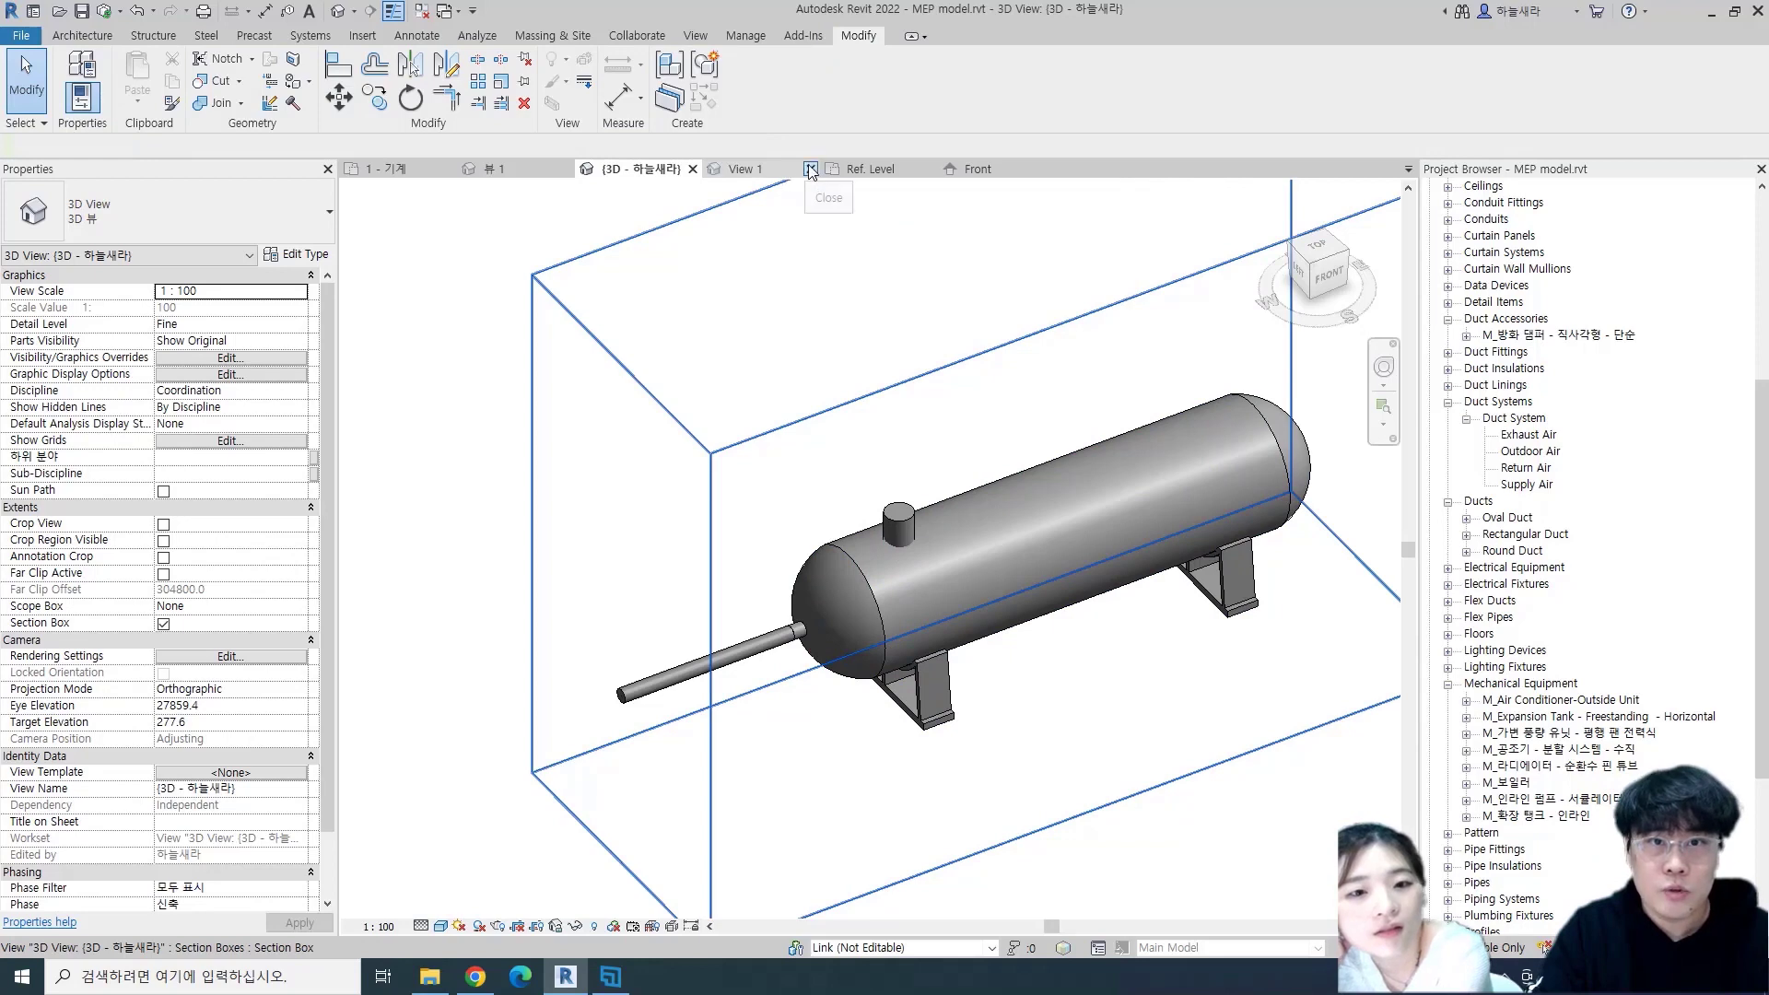
click(810, 169)
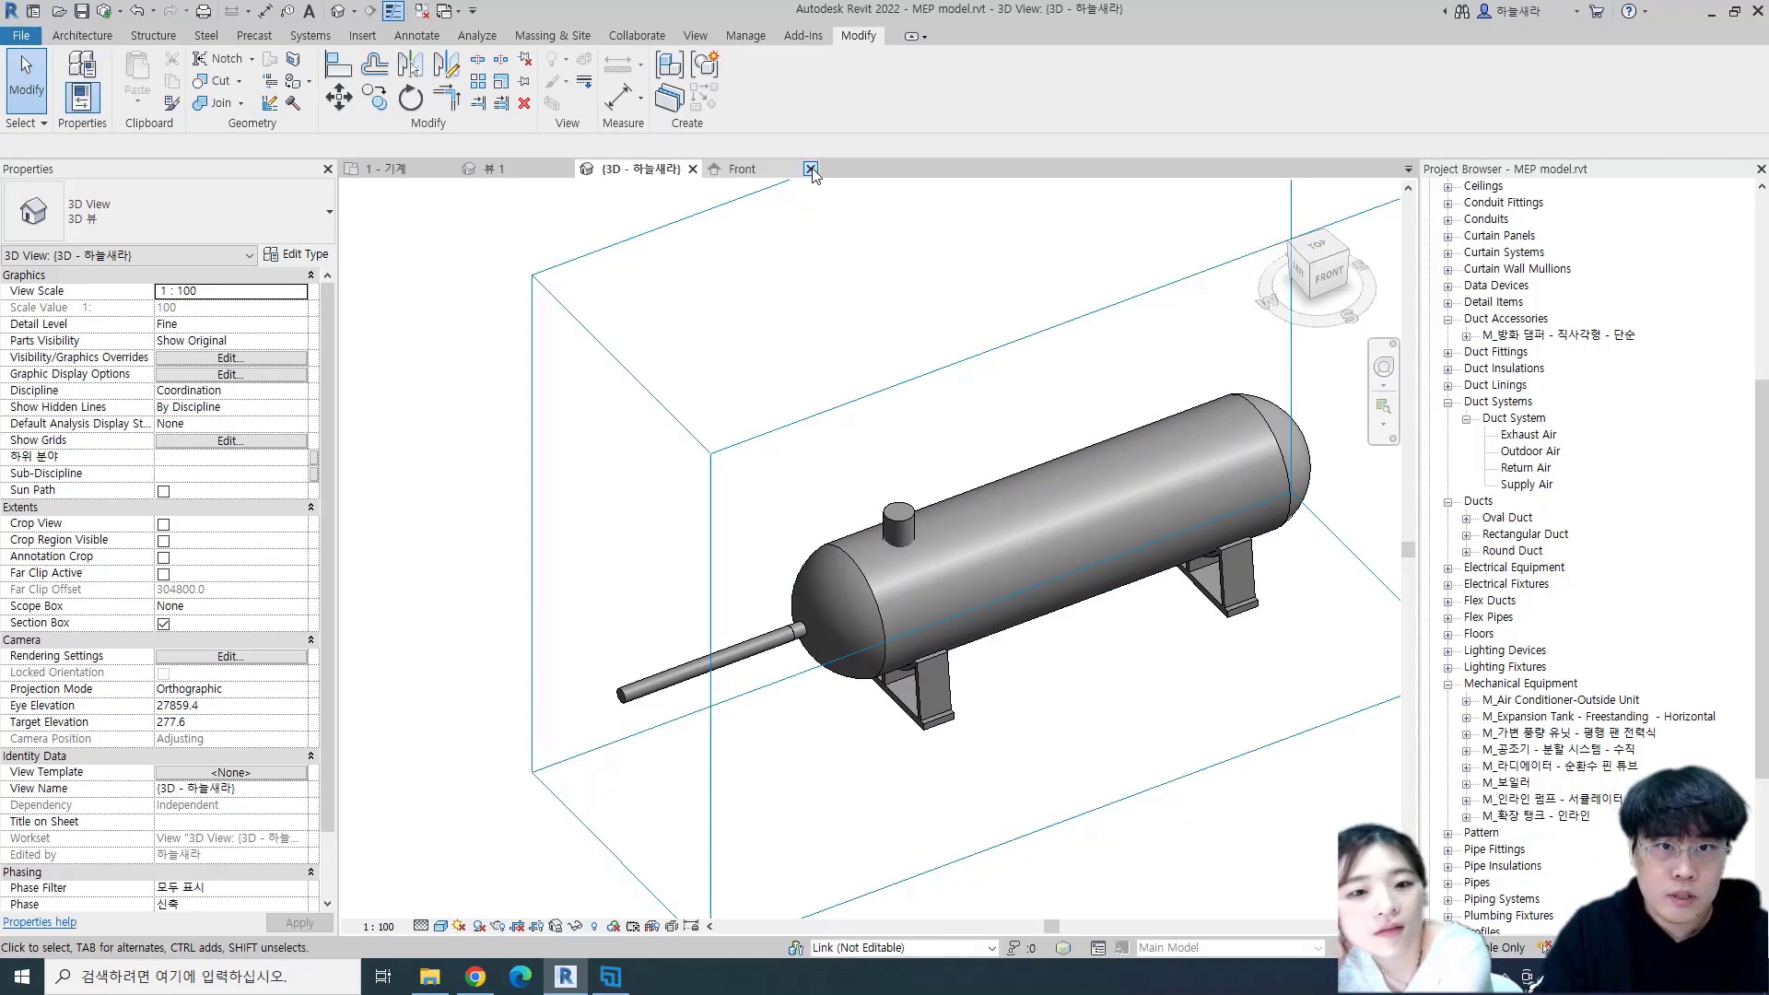
click(810, 169)
key(Return)
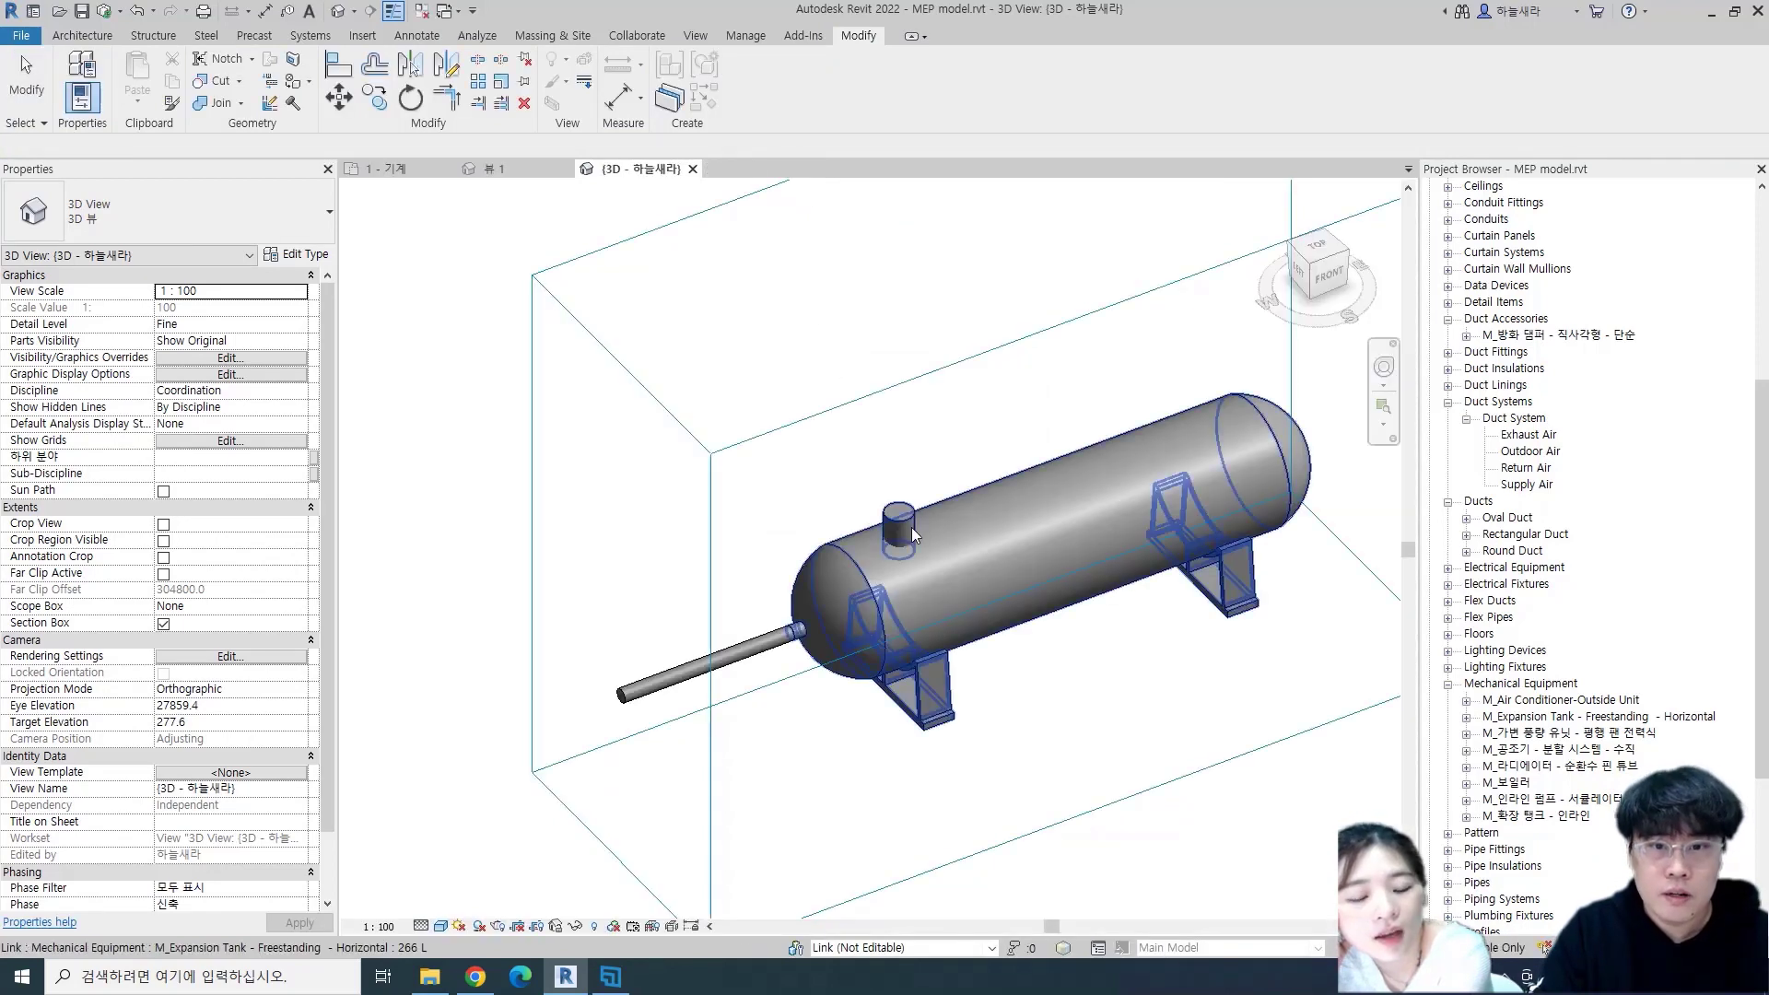
- Select the expansion tank in the 3D view and open its family for editing
click(910, 527)
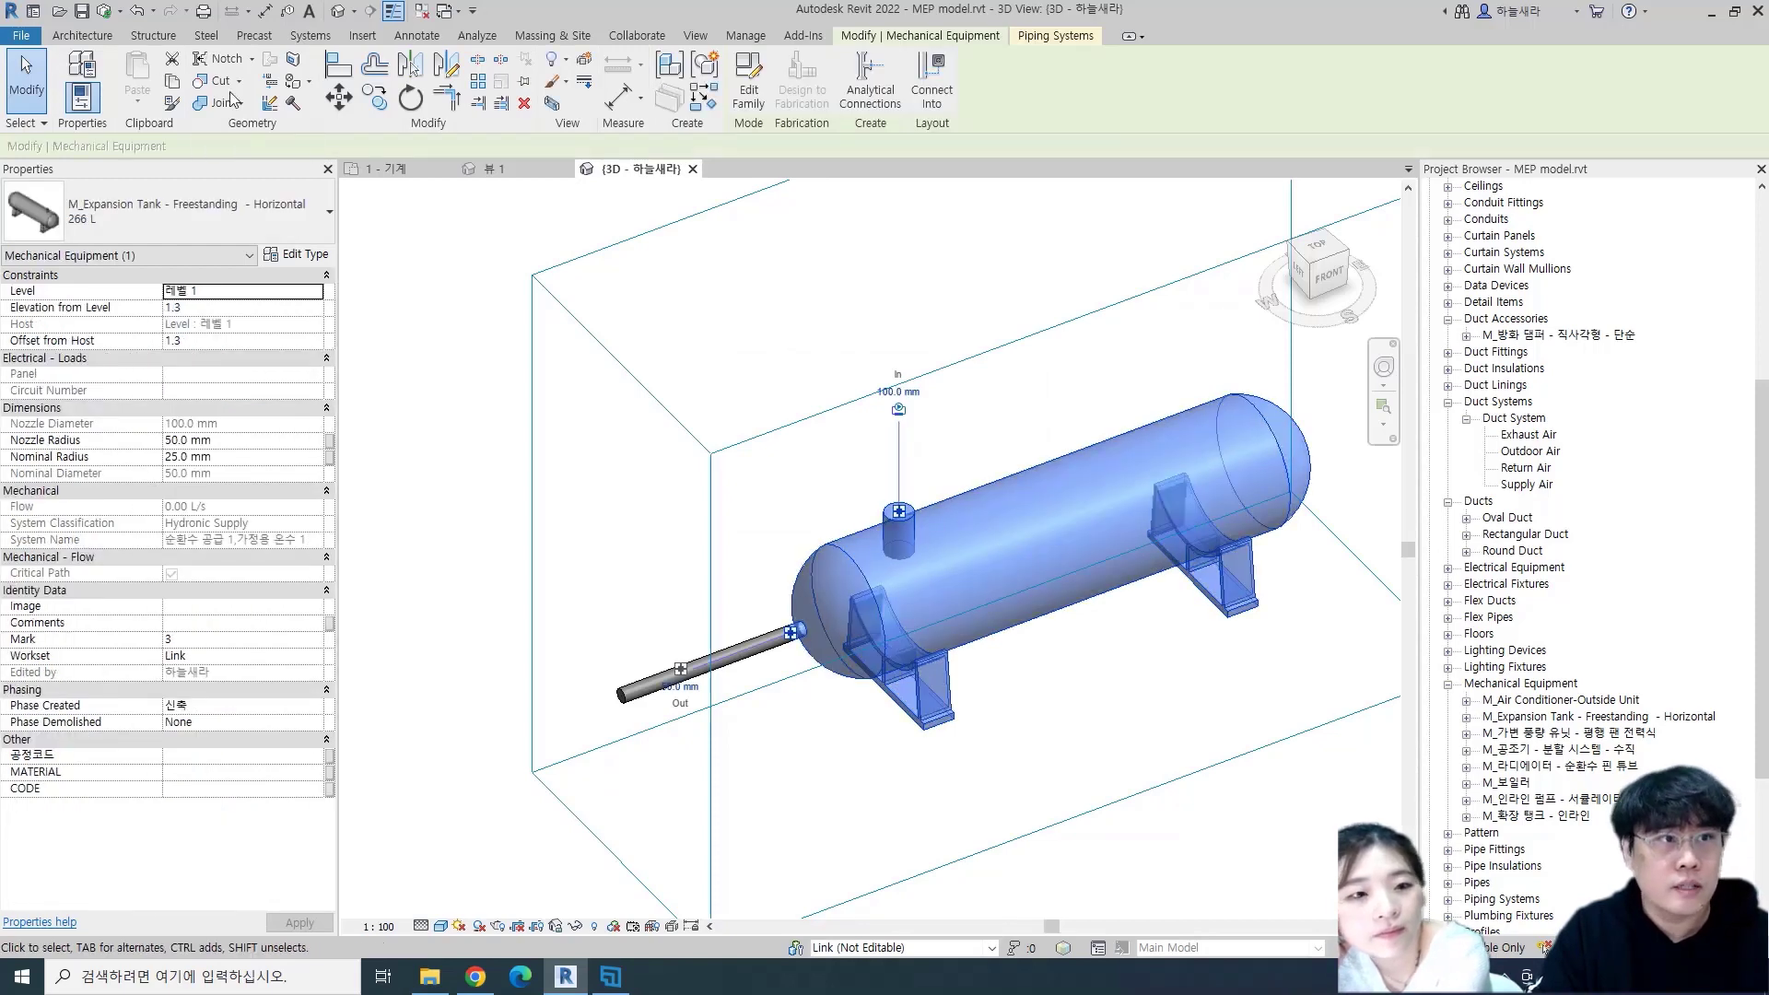
click(1057, 426)
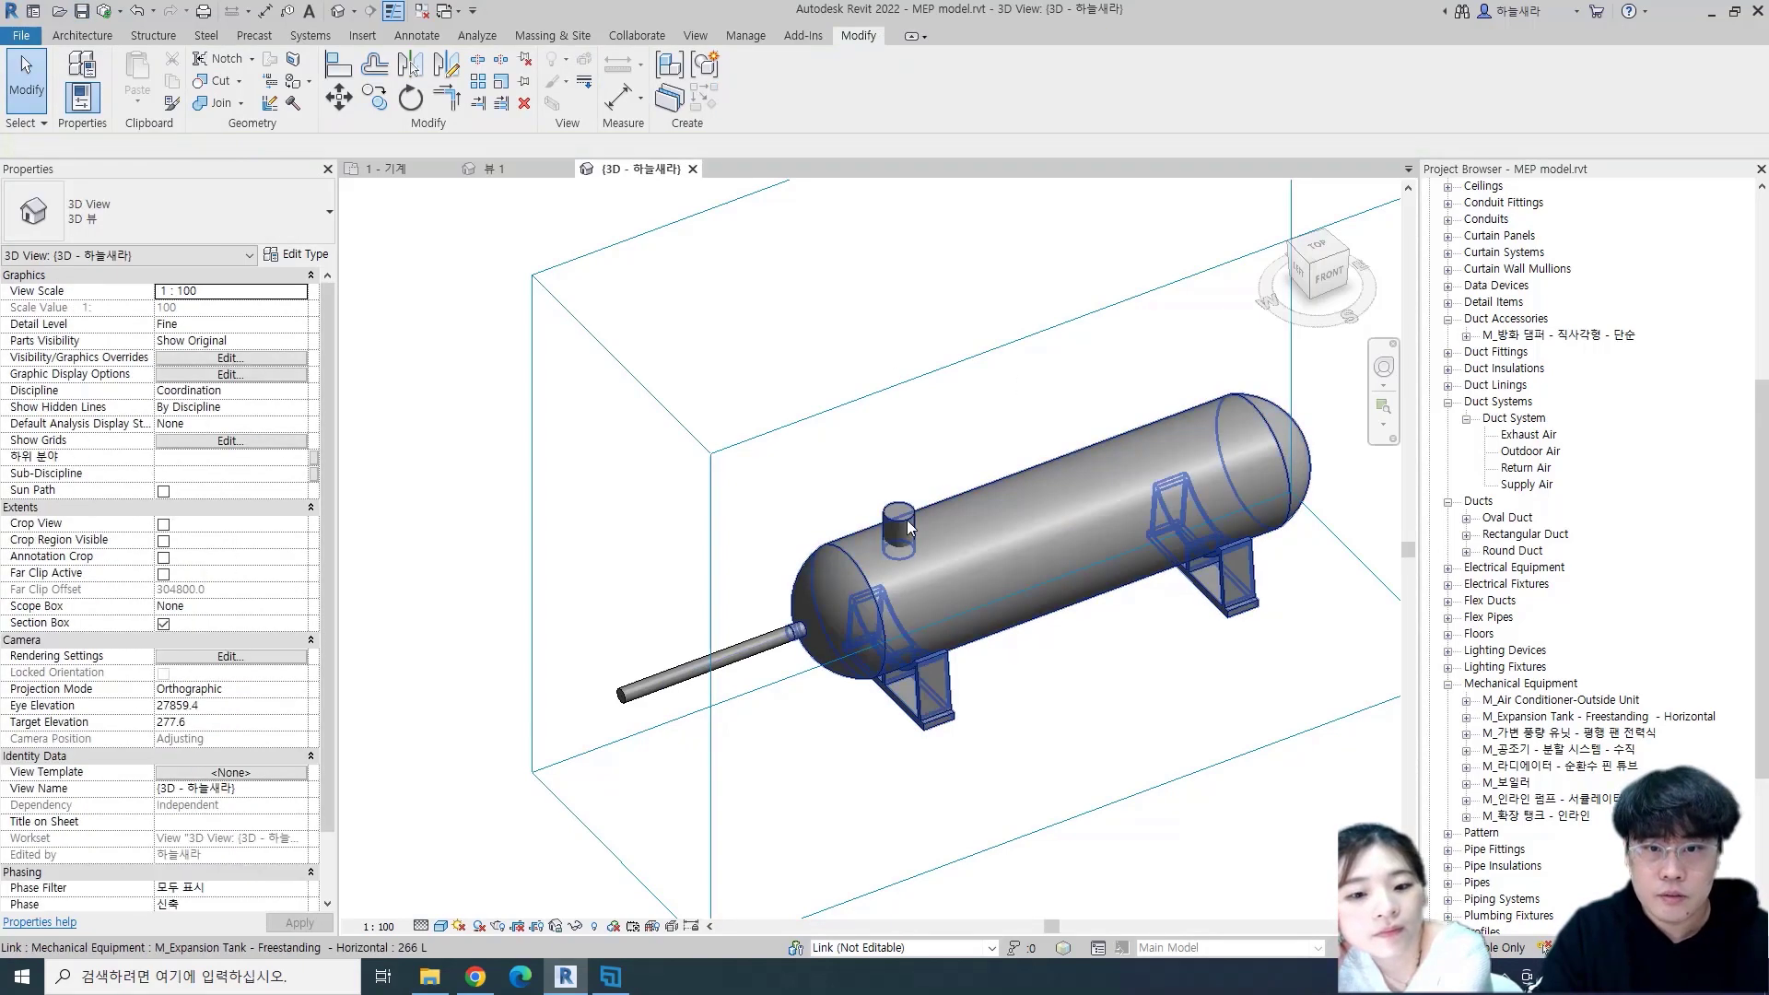
drag(906, 520, 907, 521)
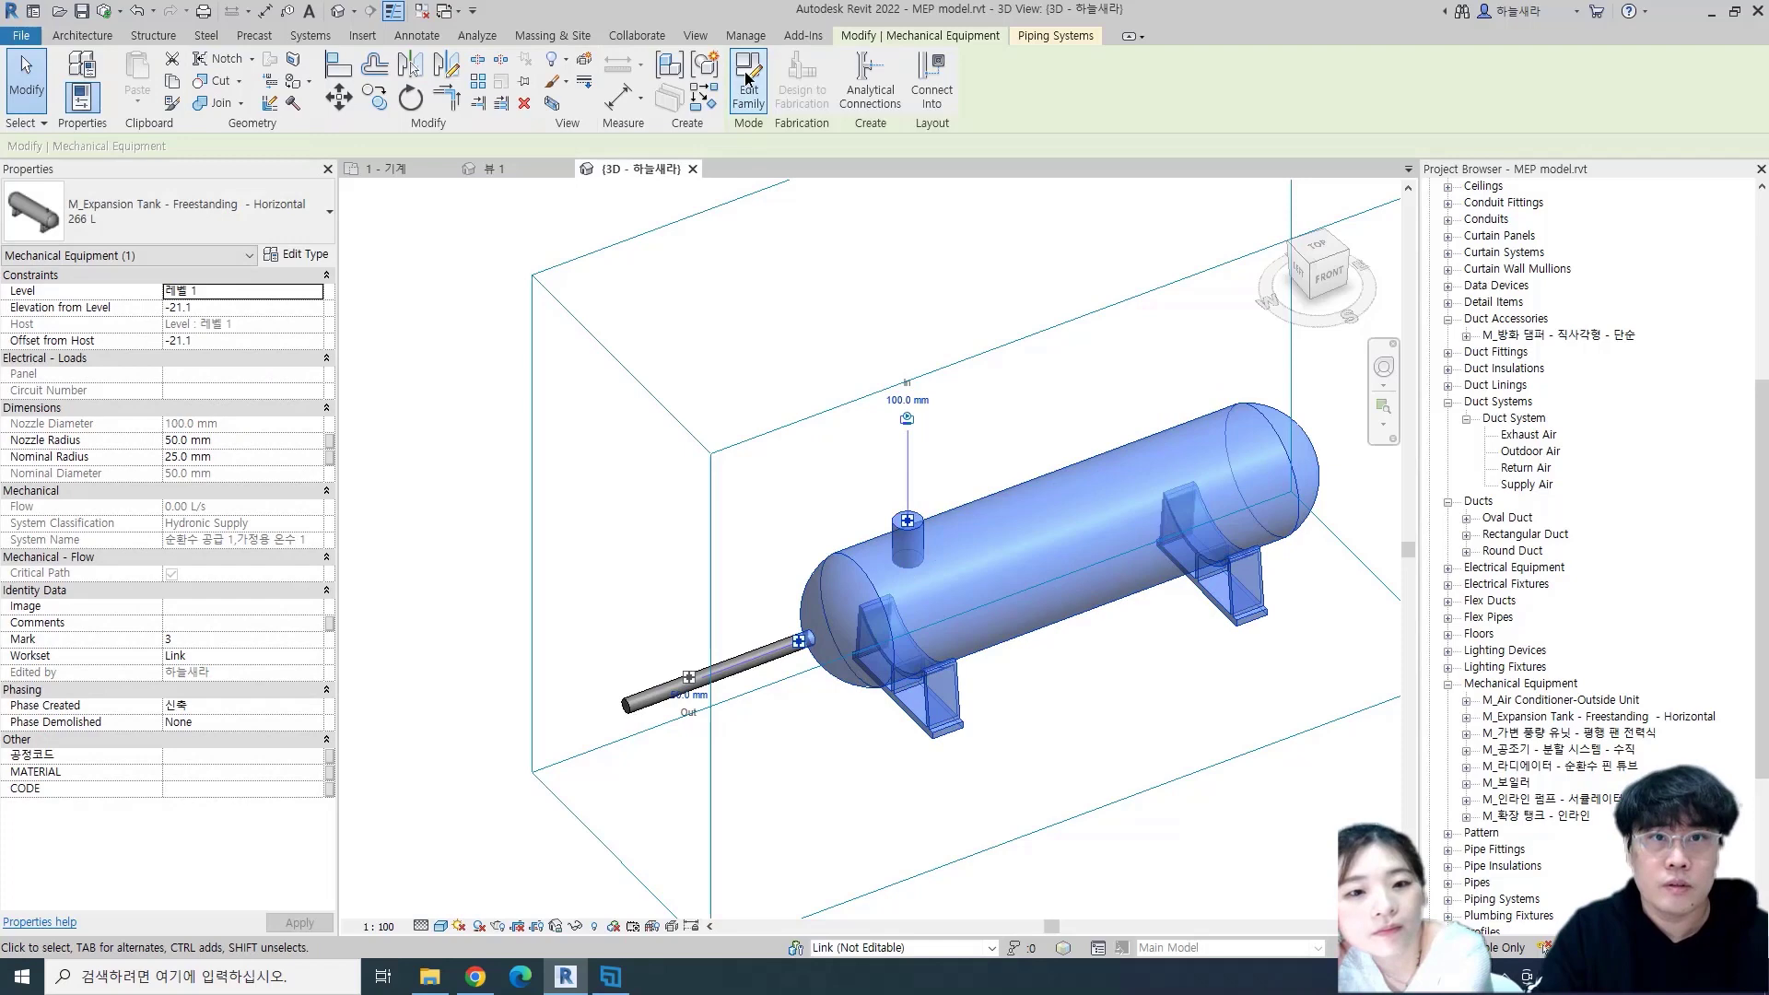
click(744, 76)
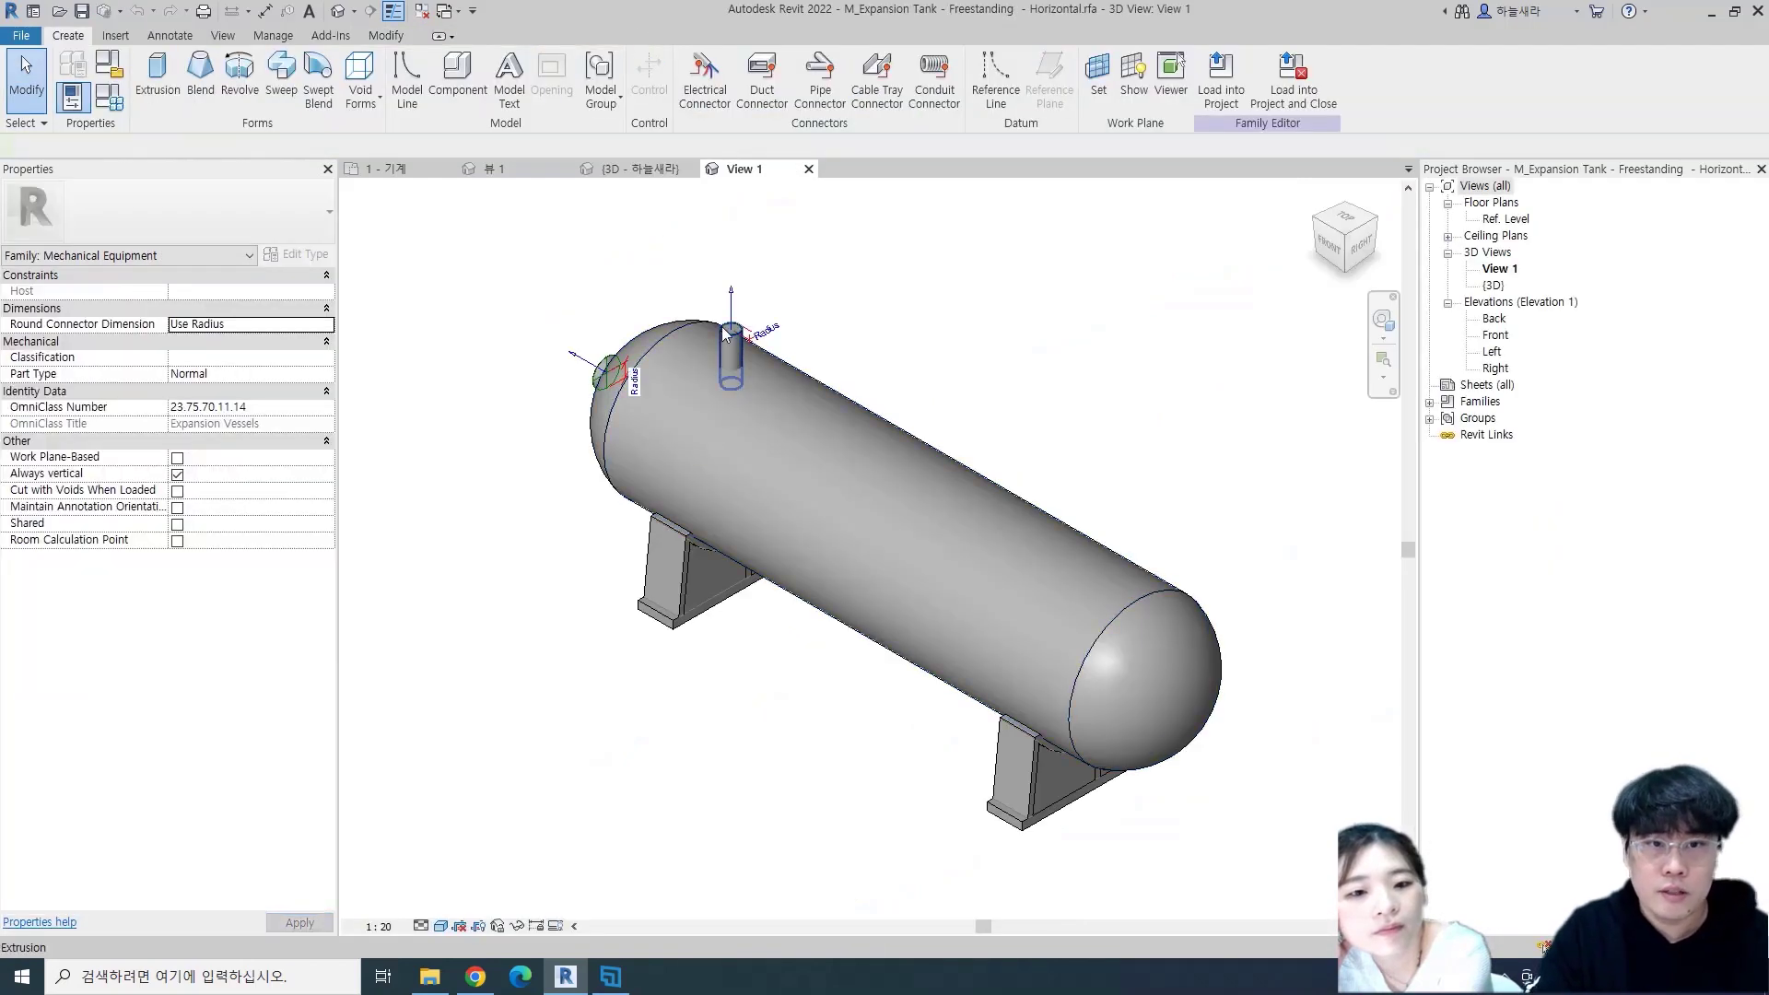
- Set the system classification of the tank's top nozzle connector to Hydronic Return
click(733, 304)
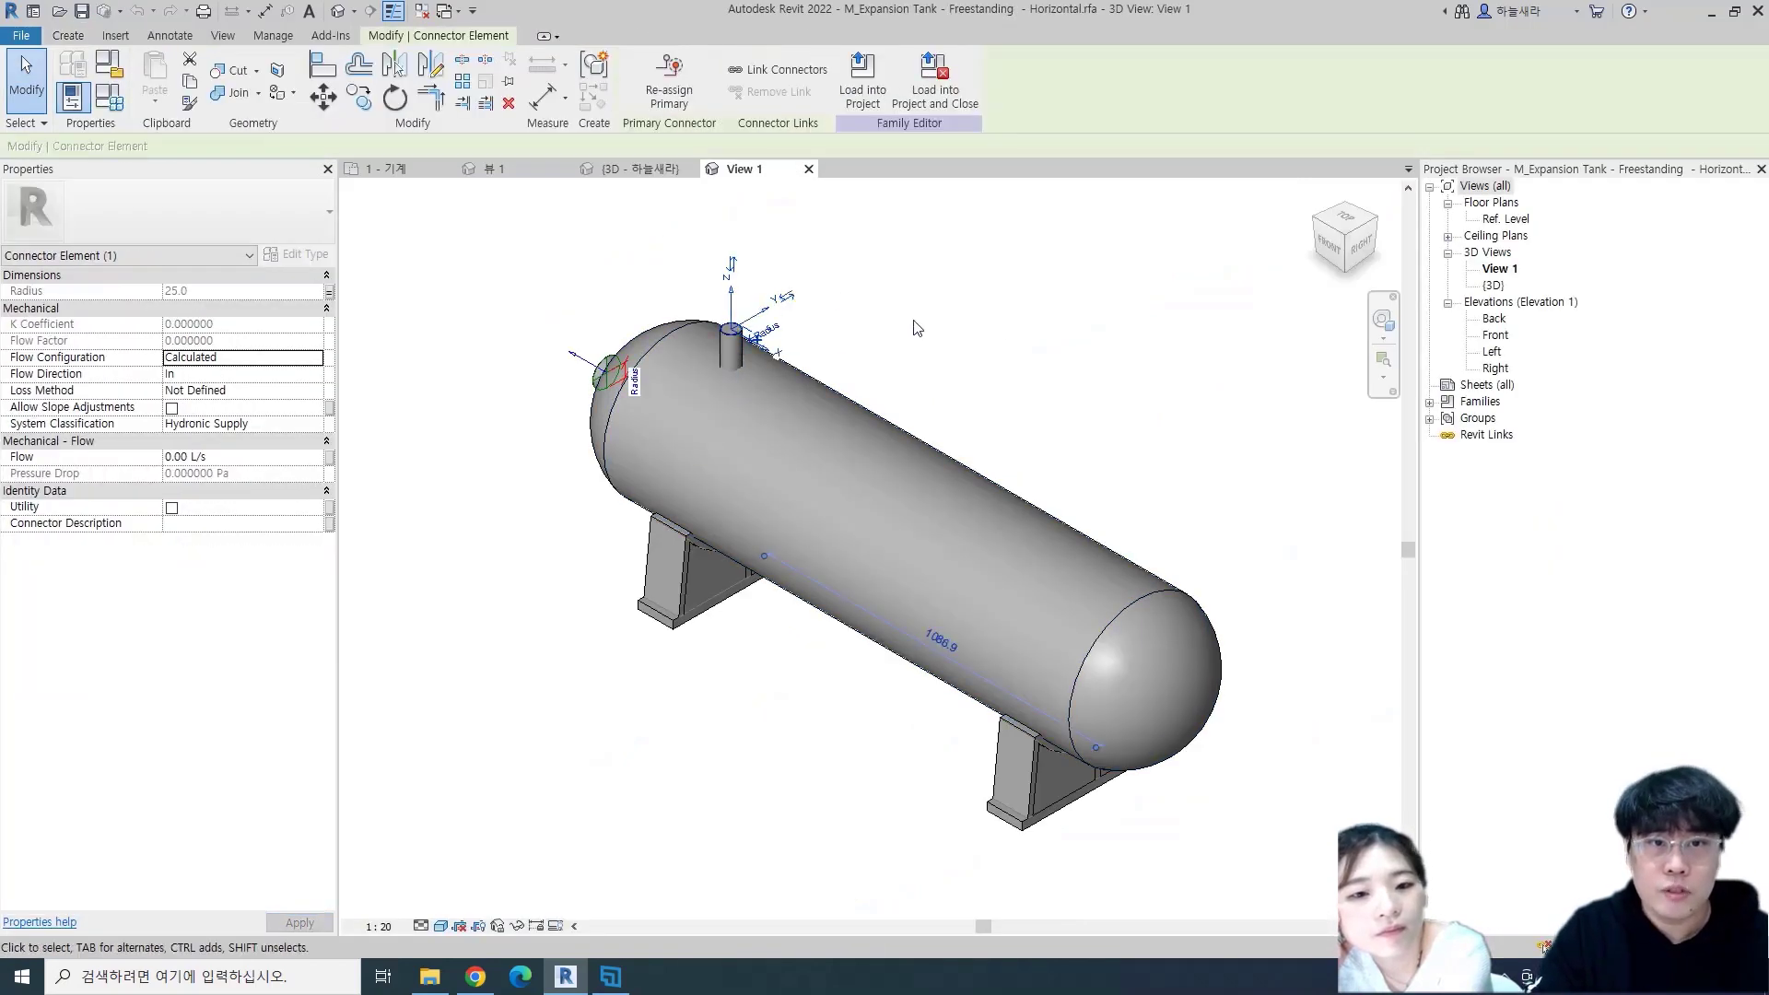
shift+middle_drag(858, 387, 666, 352)
scroll(786, 262, up, 3)
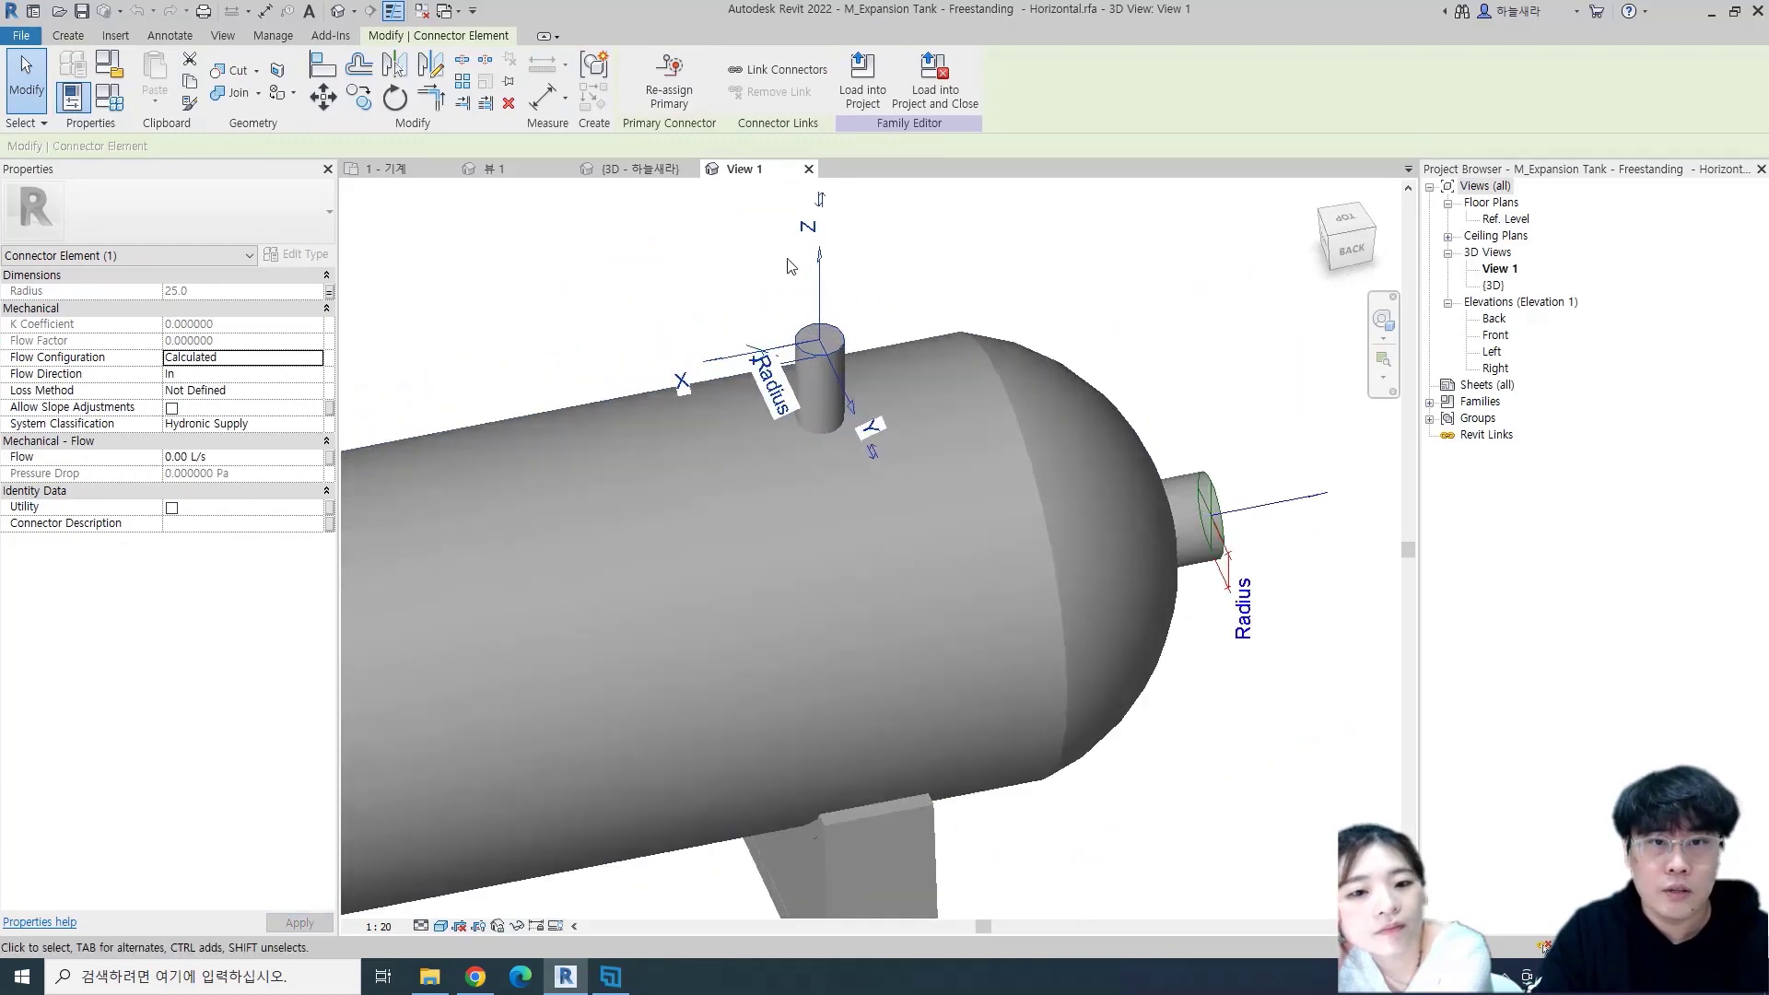
shift+middle_drag(790, 266, 869, 402)
scroll(869, 403, down, 2)
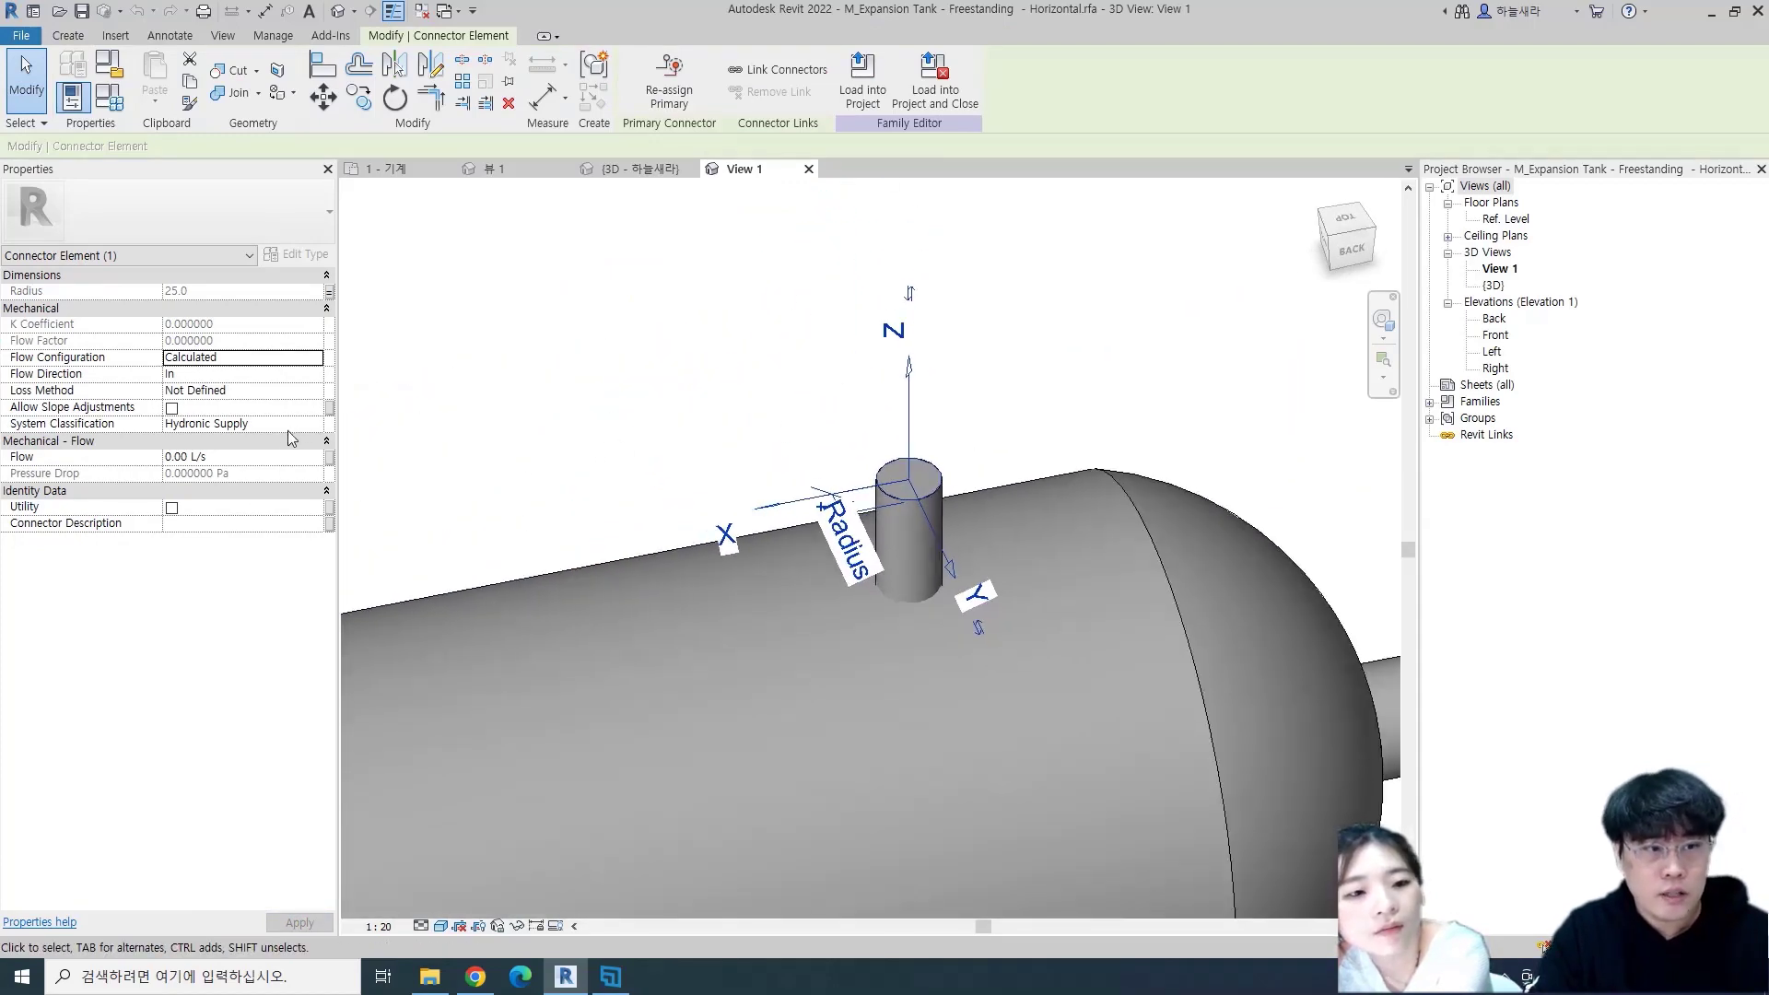
click(253, 428)
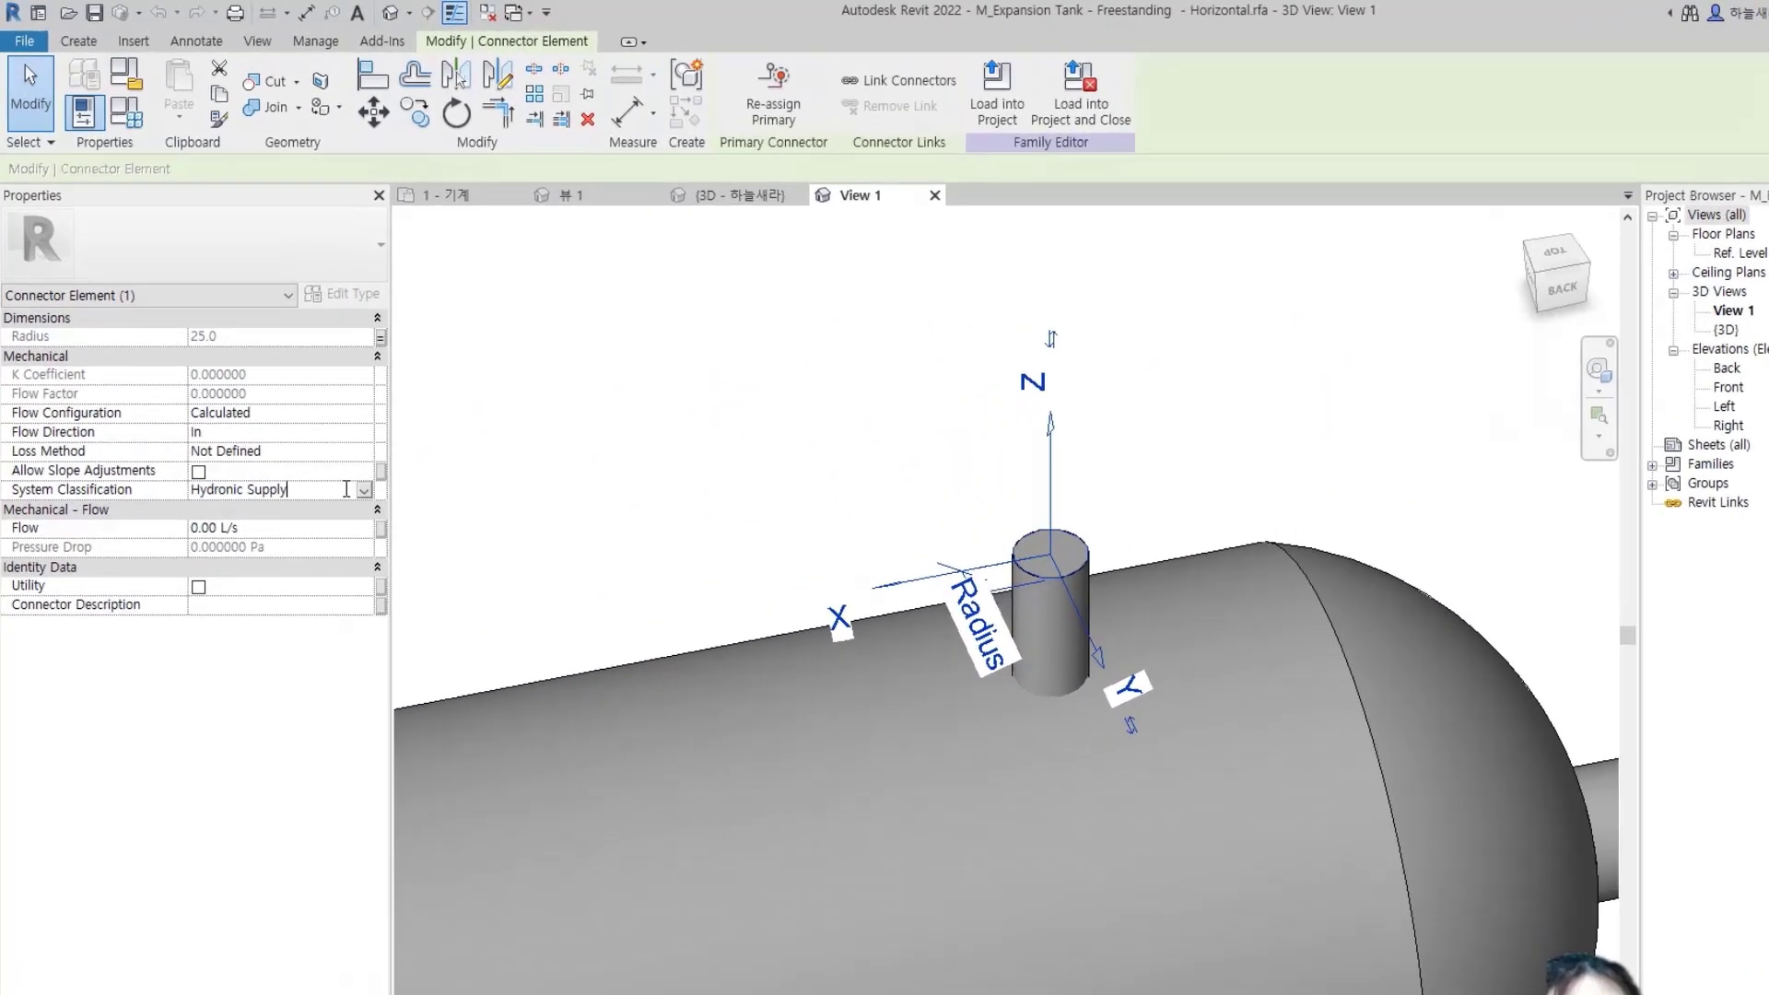
click(260, 423)
scroll(283, 475, down, 2)
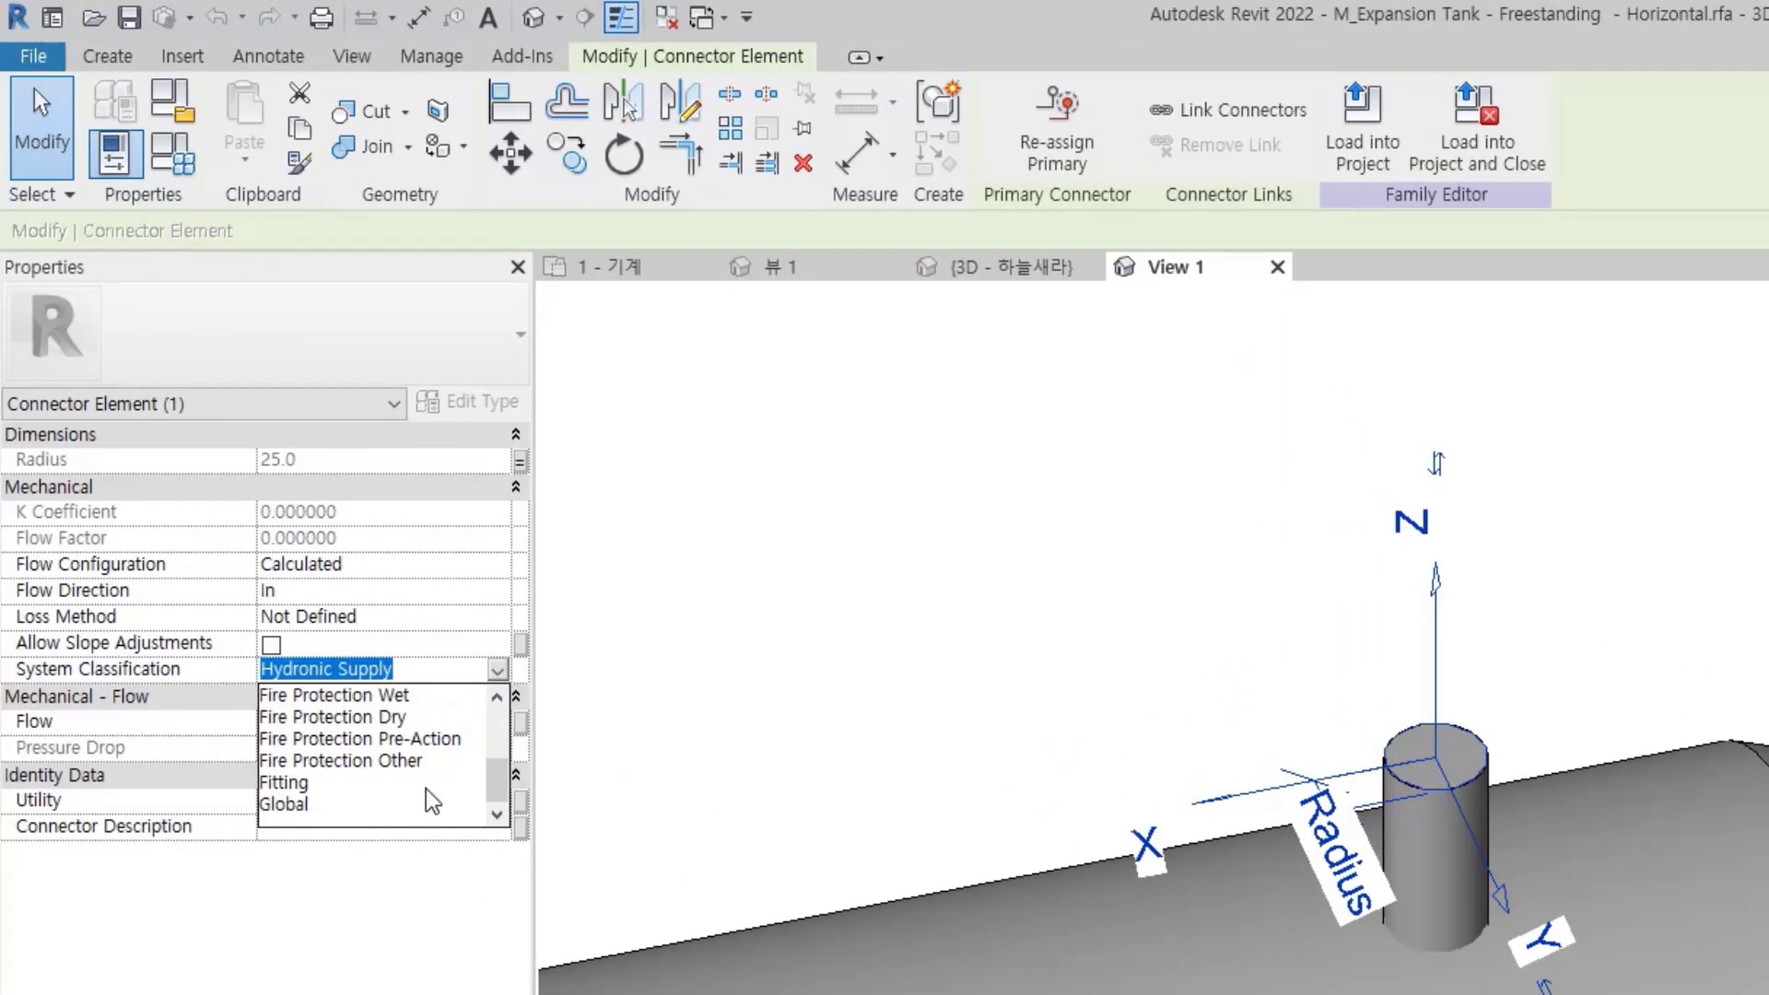
scroll(425, 789, up, 3)
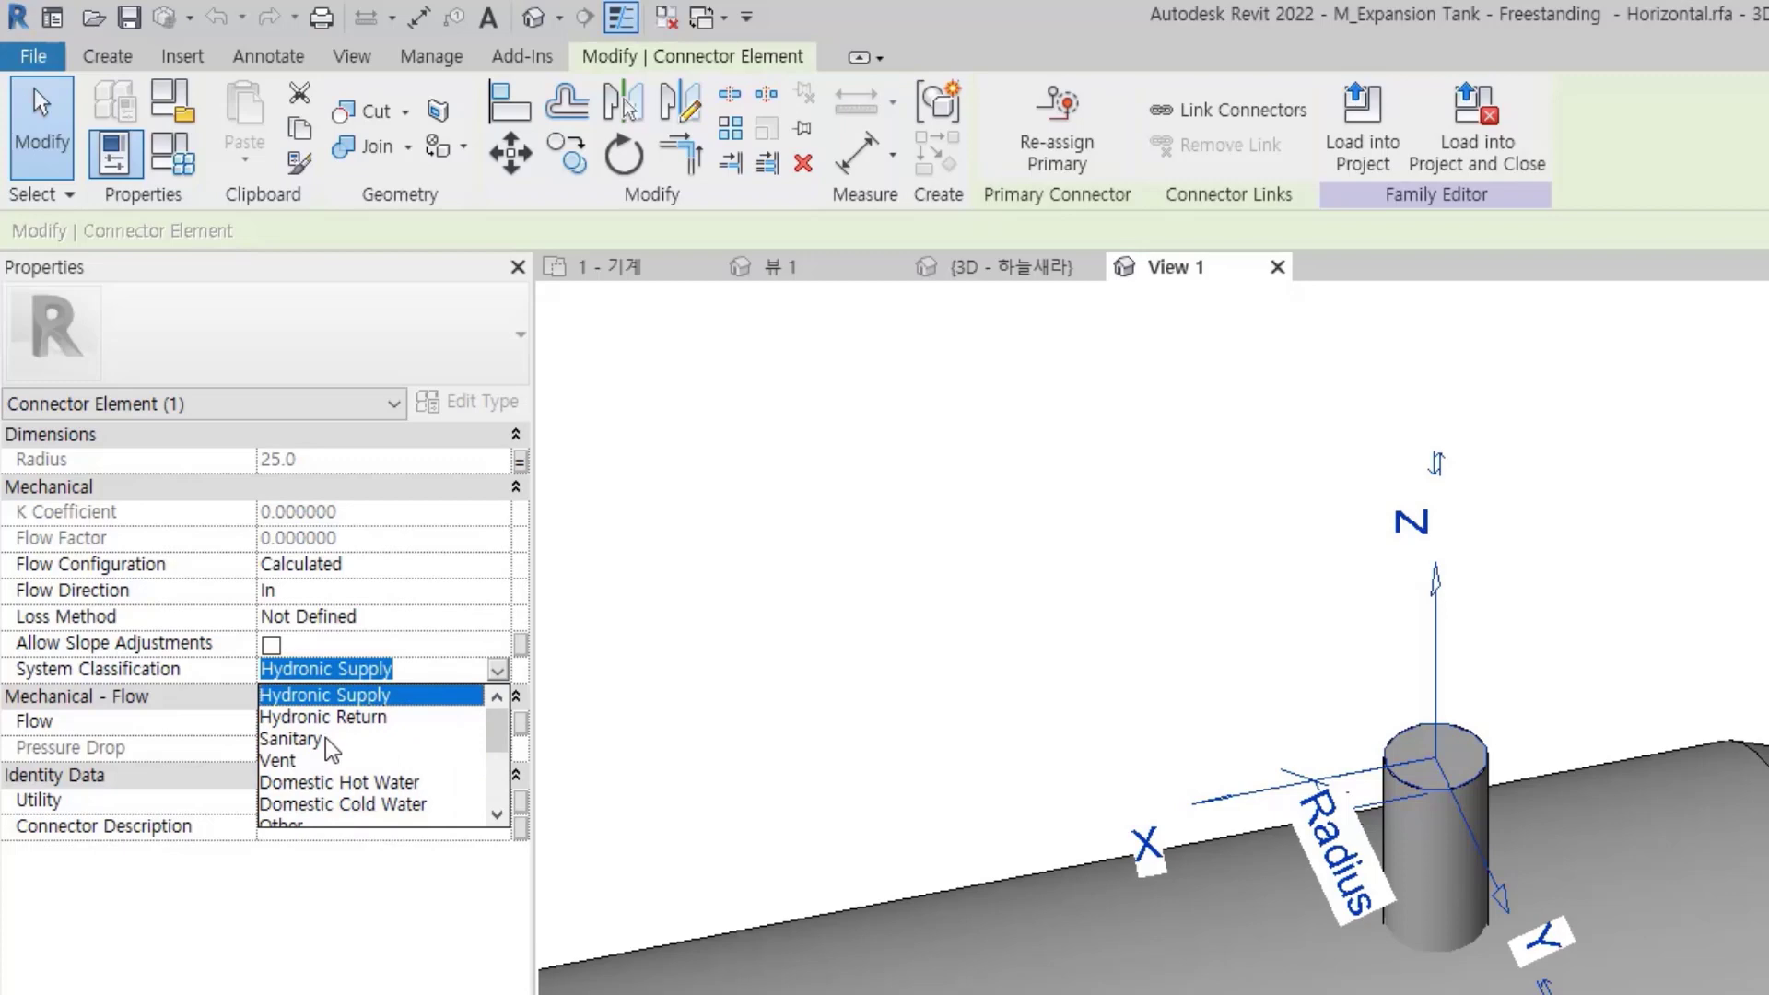
scroll(324, 747, down, 3)
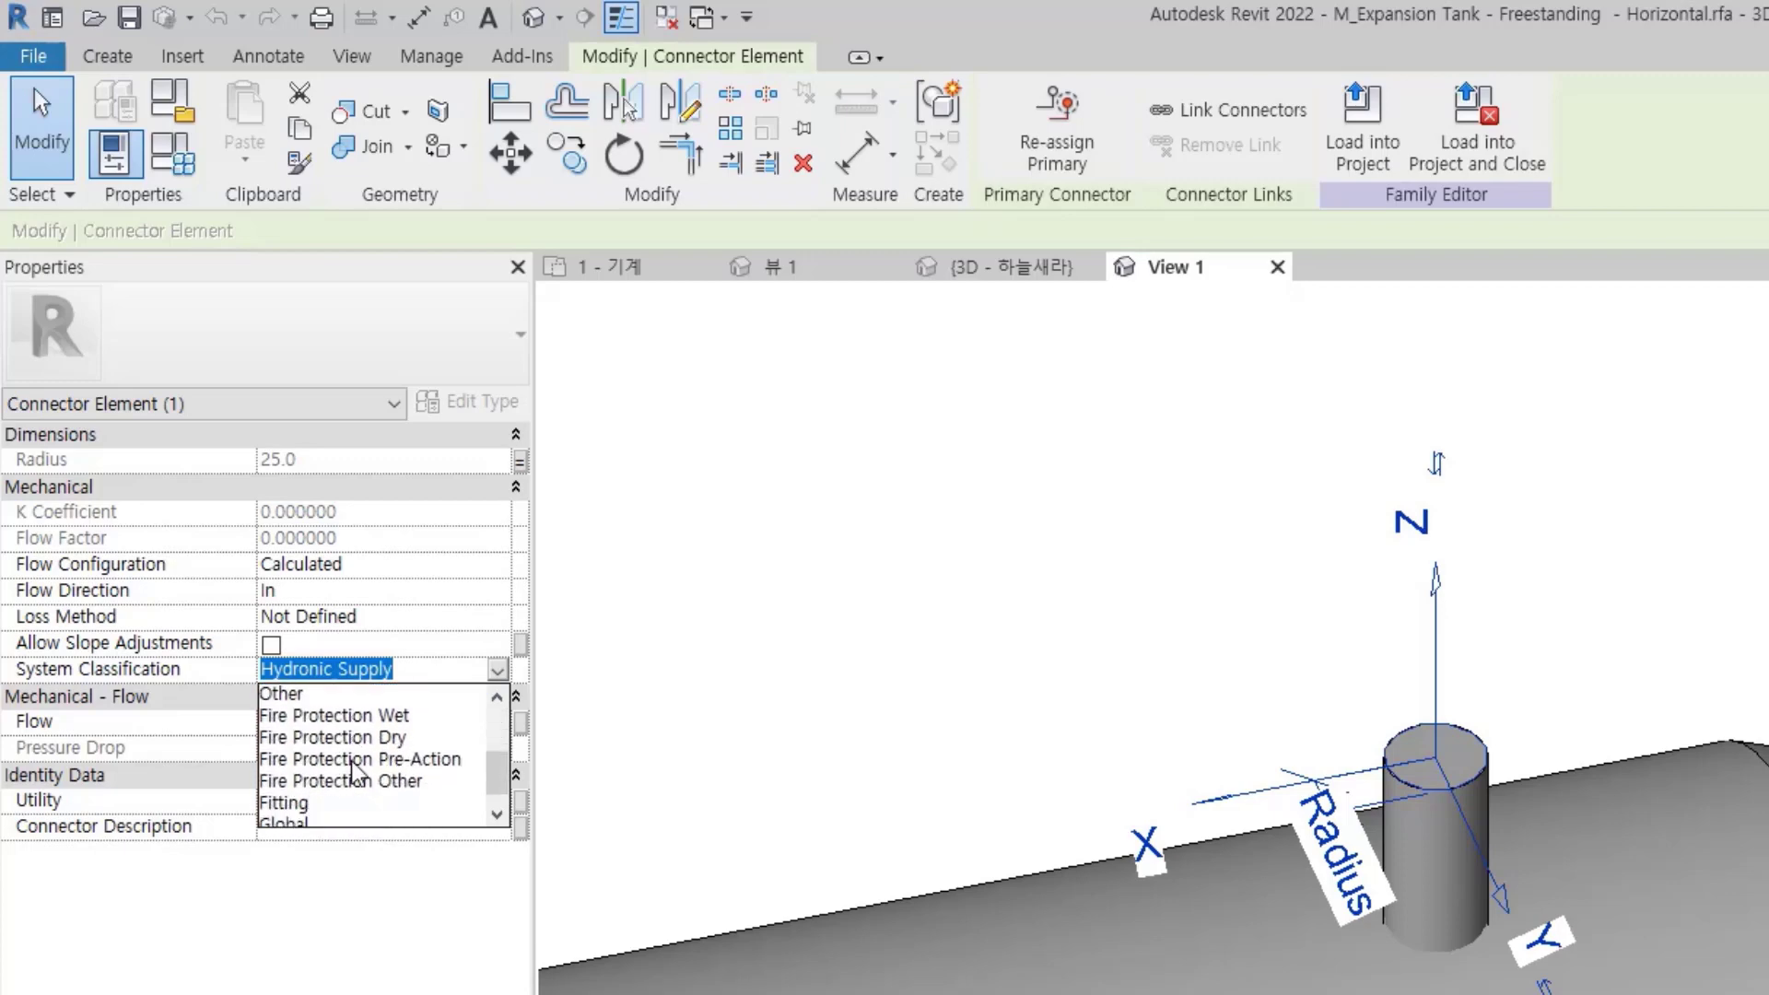
scroll(367, 783, up, 3)
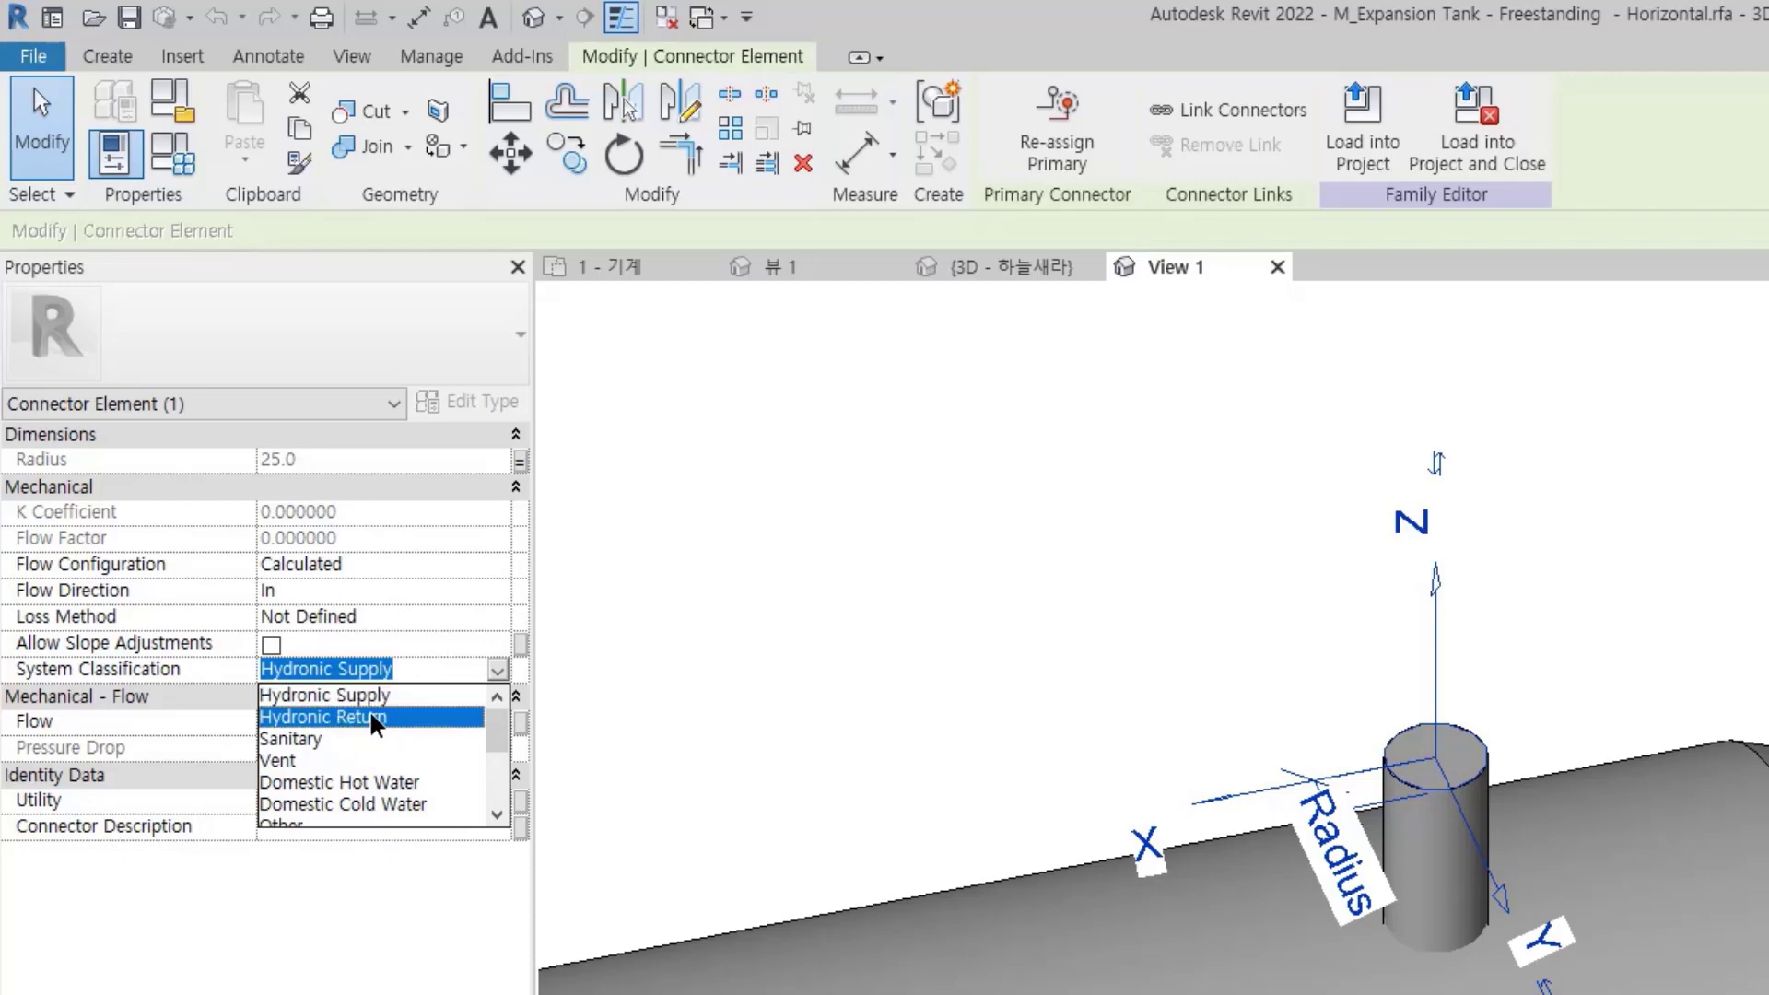
click(371, 717)
click(962, 665)
- Reselect the top nozzle connector and examine its flow and system classification properties
scroll(962, 663, down, 3)
middle_drag(1145, 734, 1278, 756)
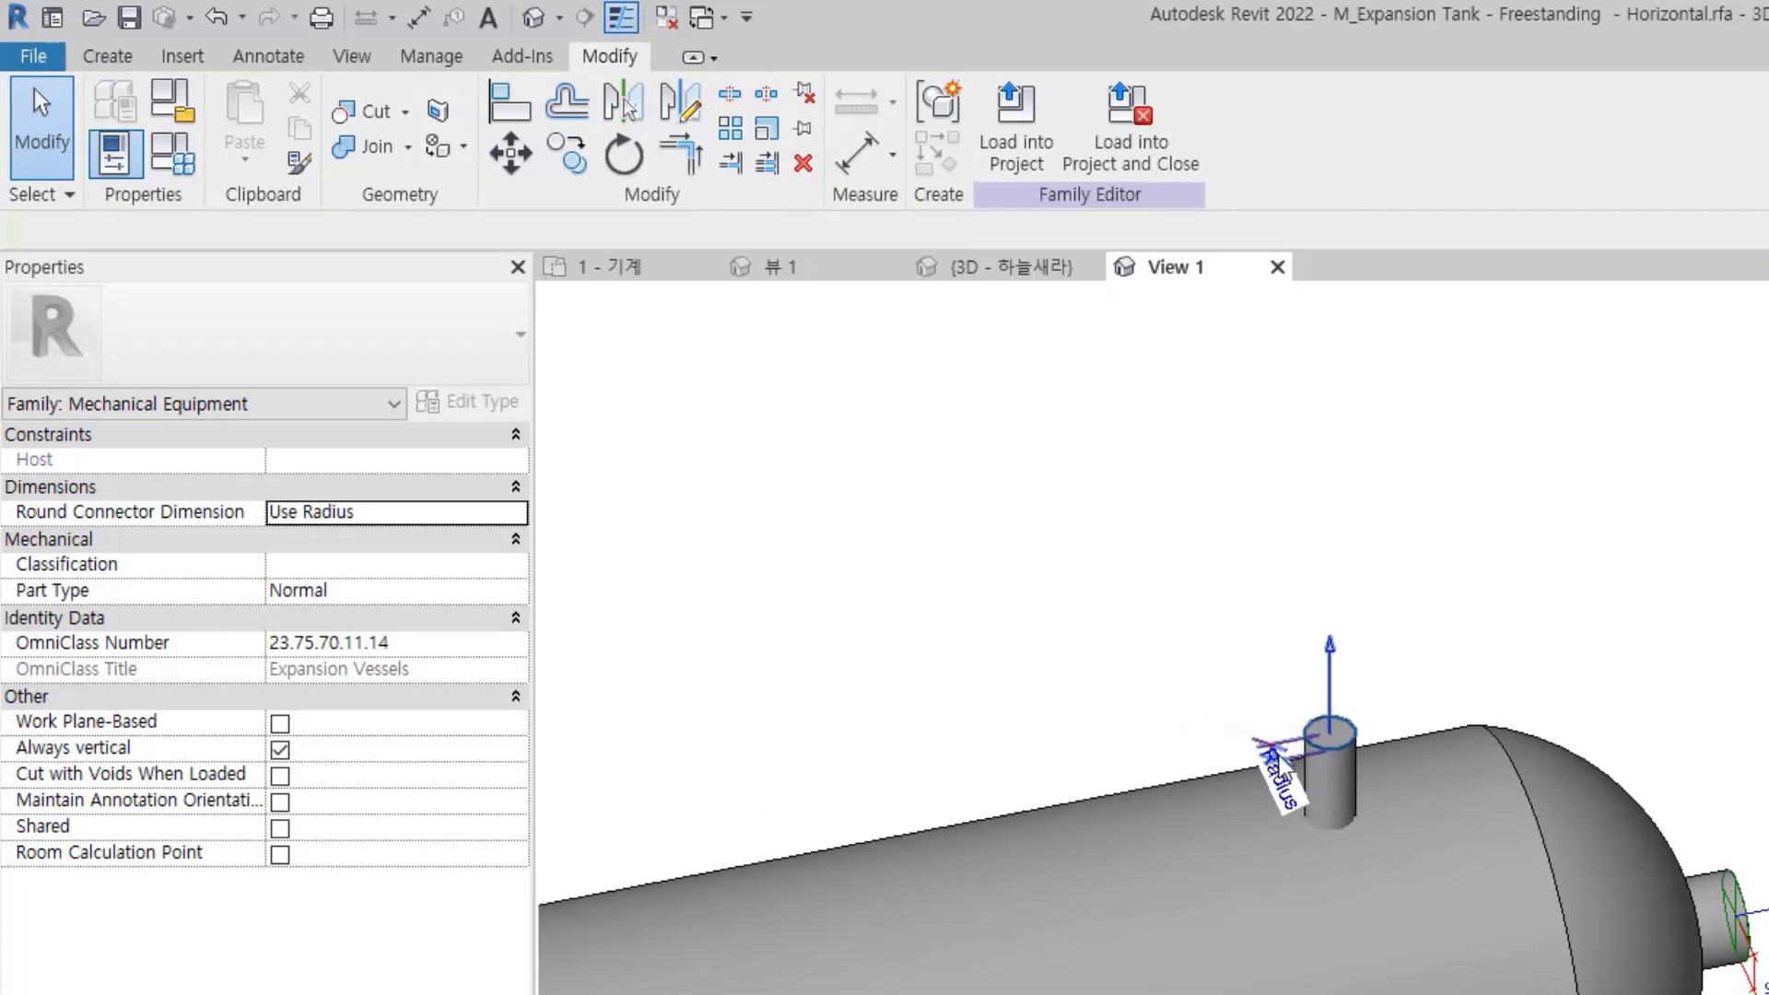
click(1310, 704)
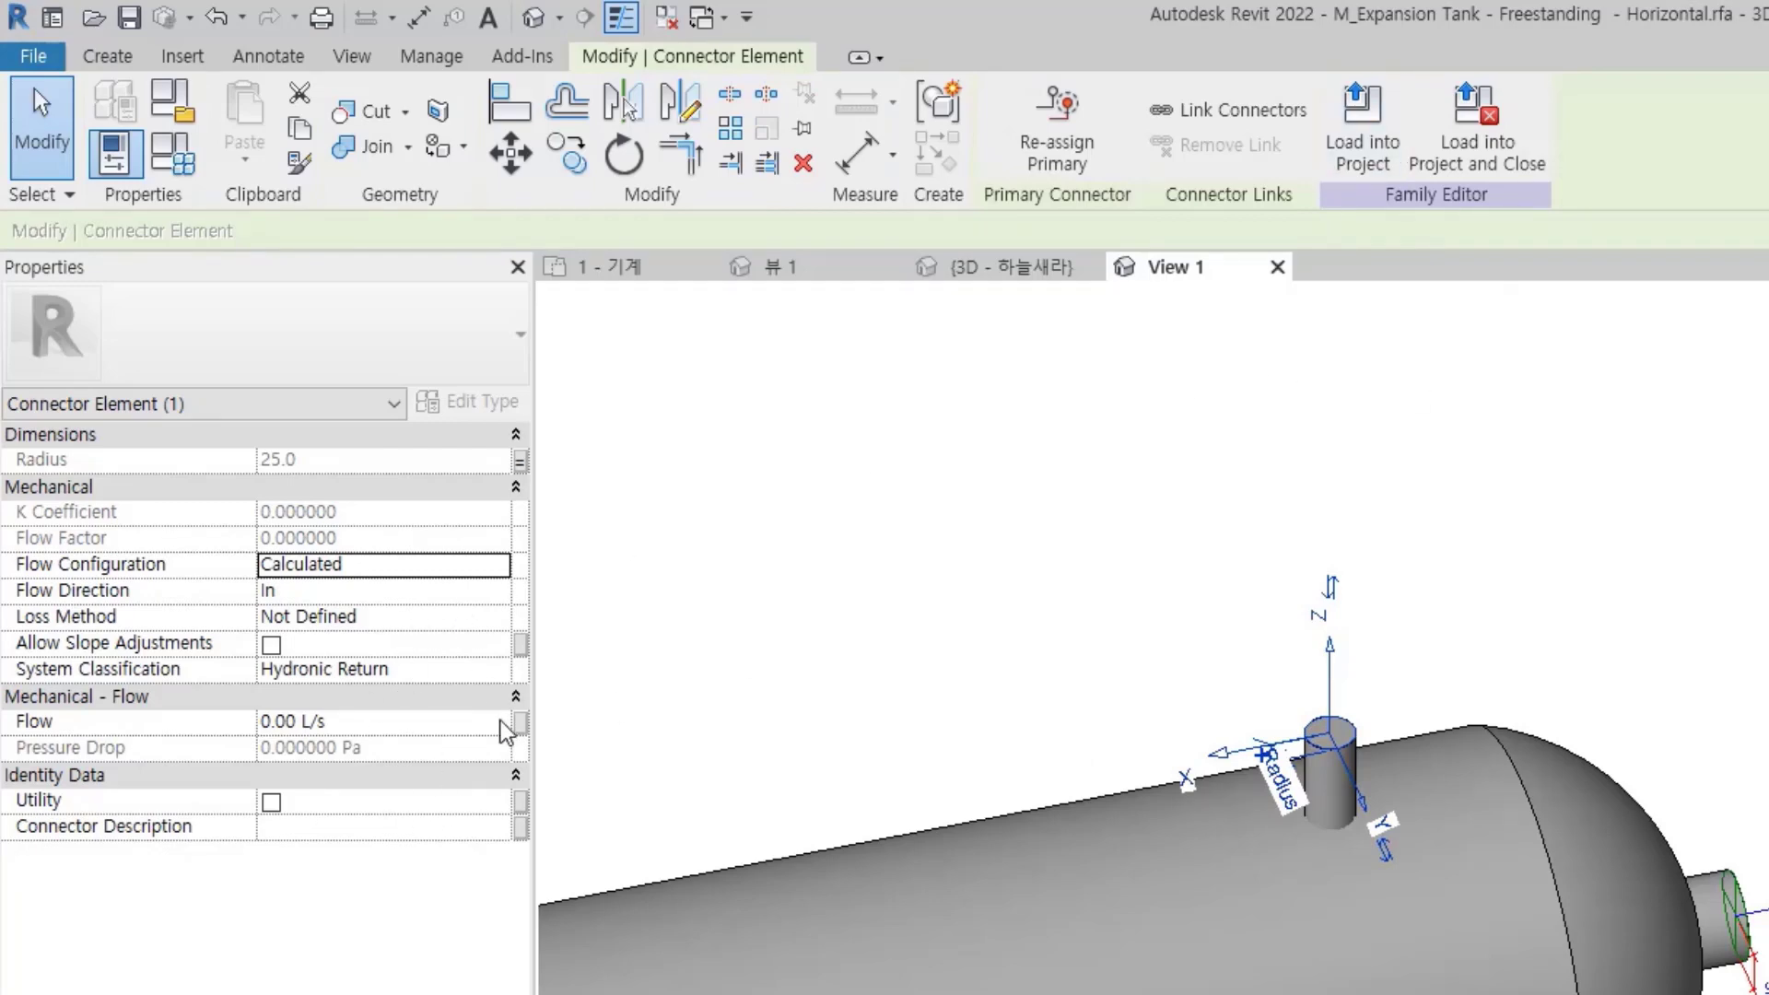
middle_drag(1380, 727, 1340, 753)
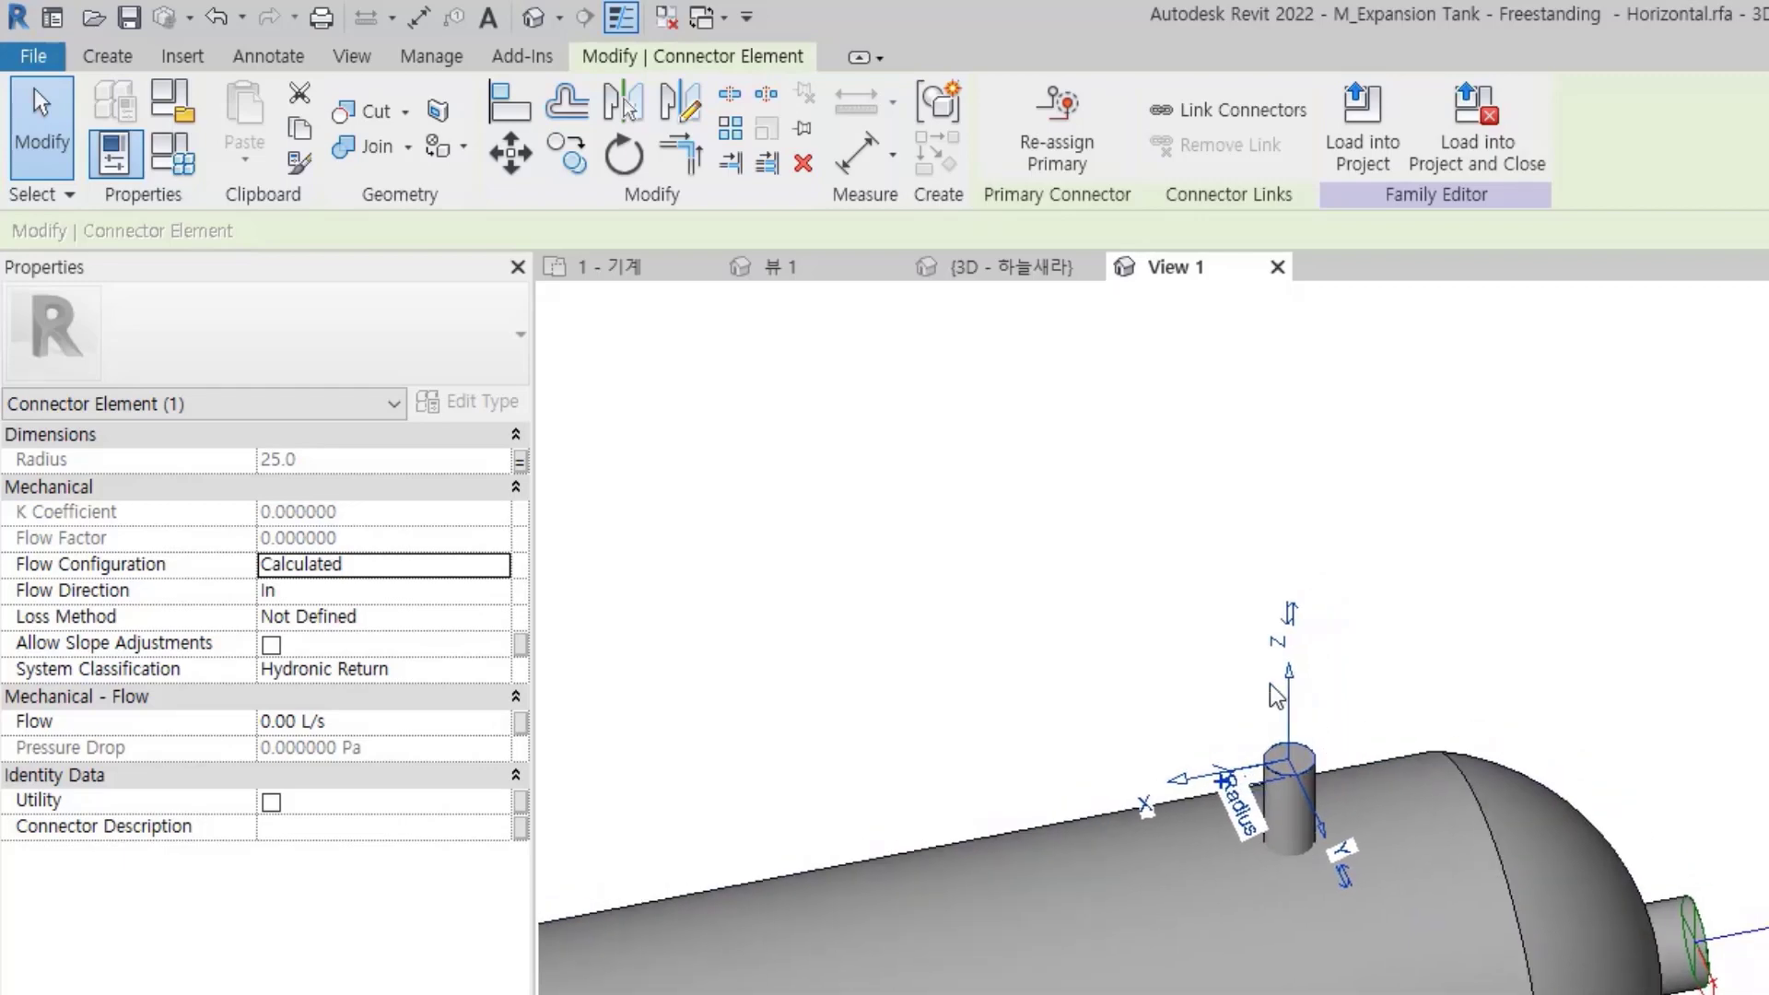
click(1054, 675)
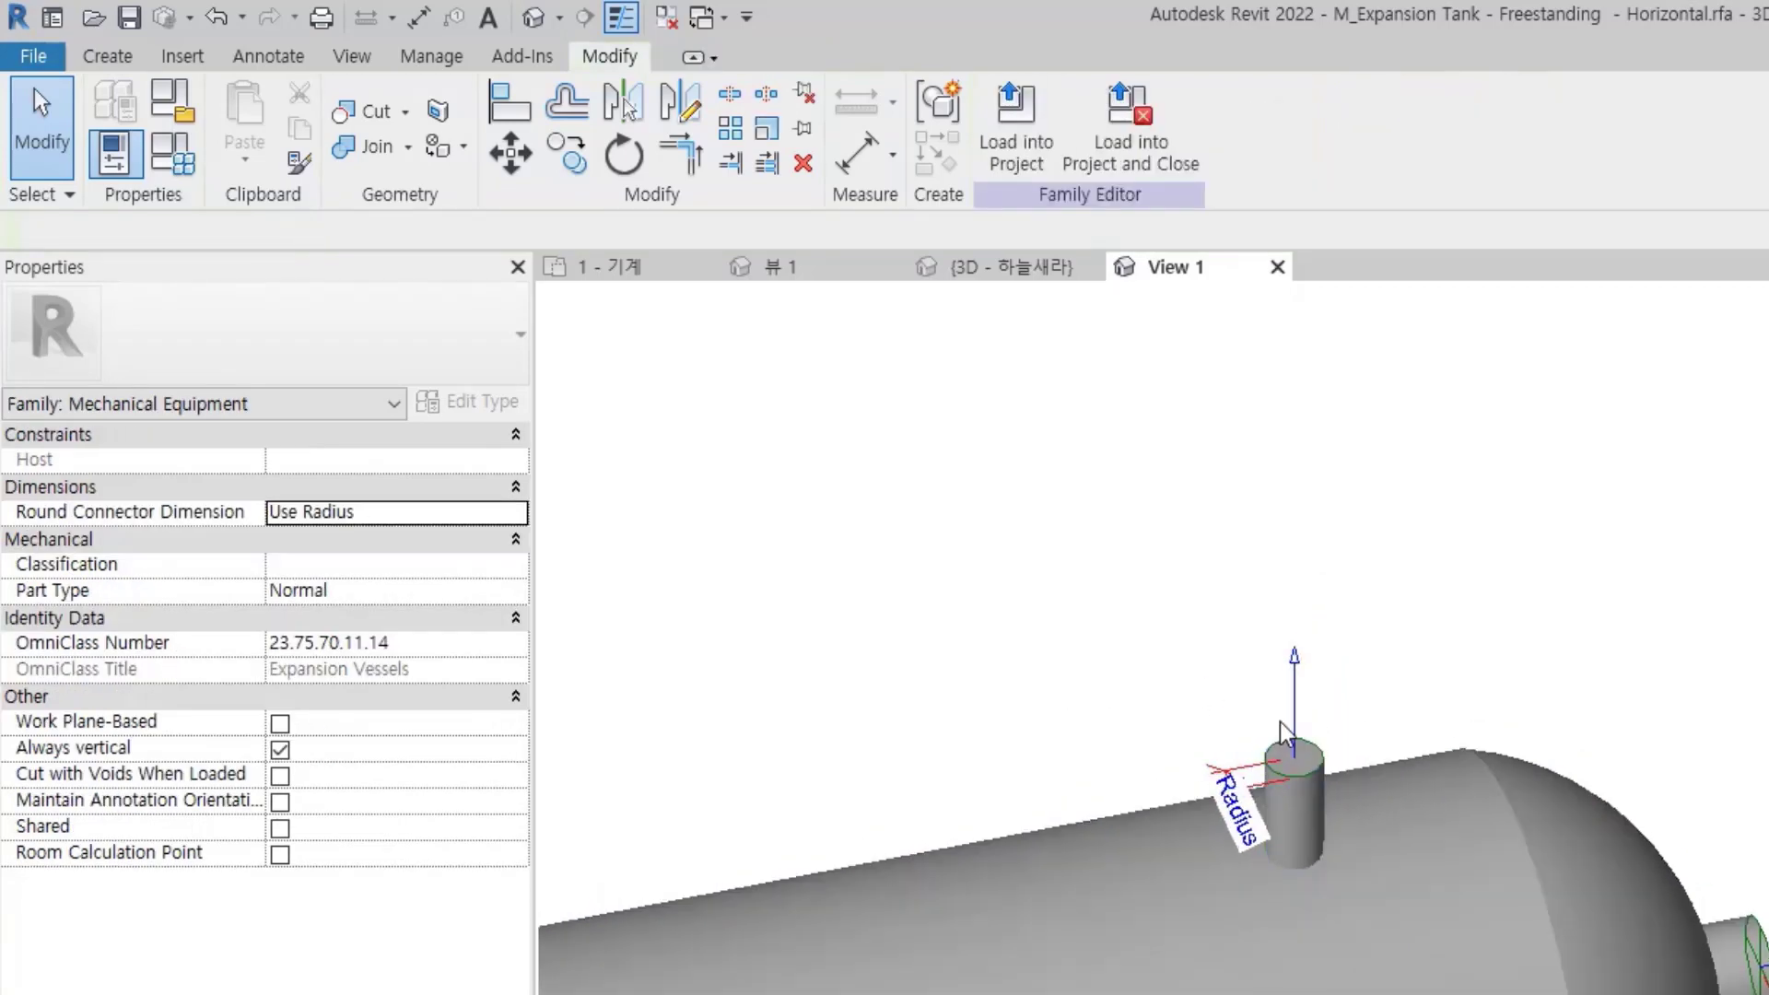
click(1305, 697)
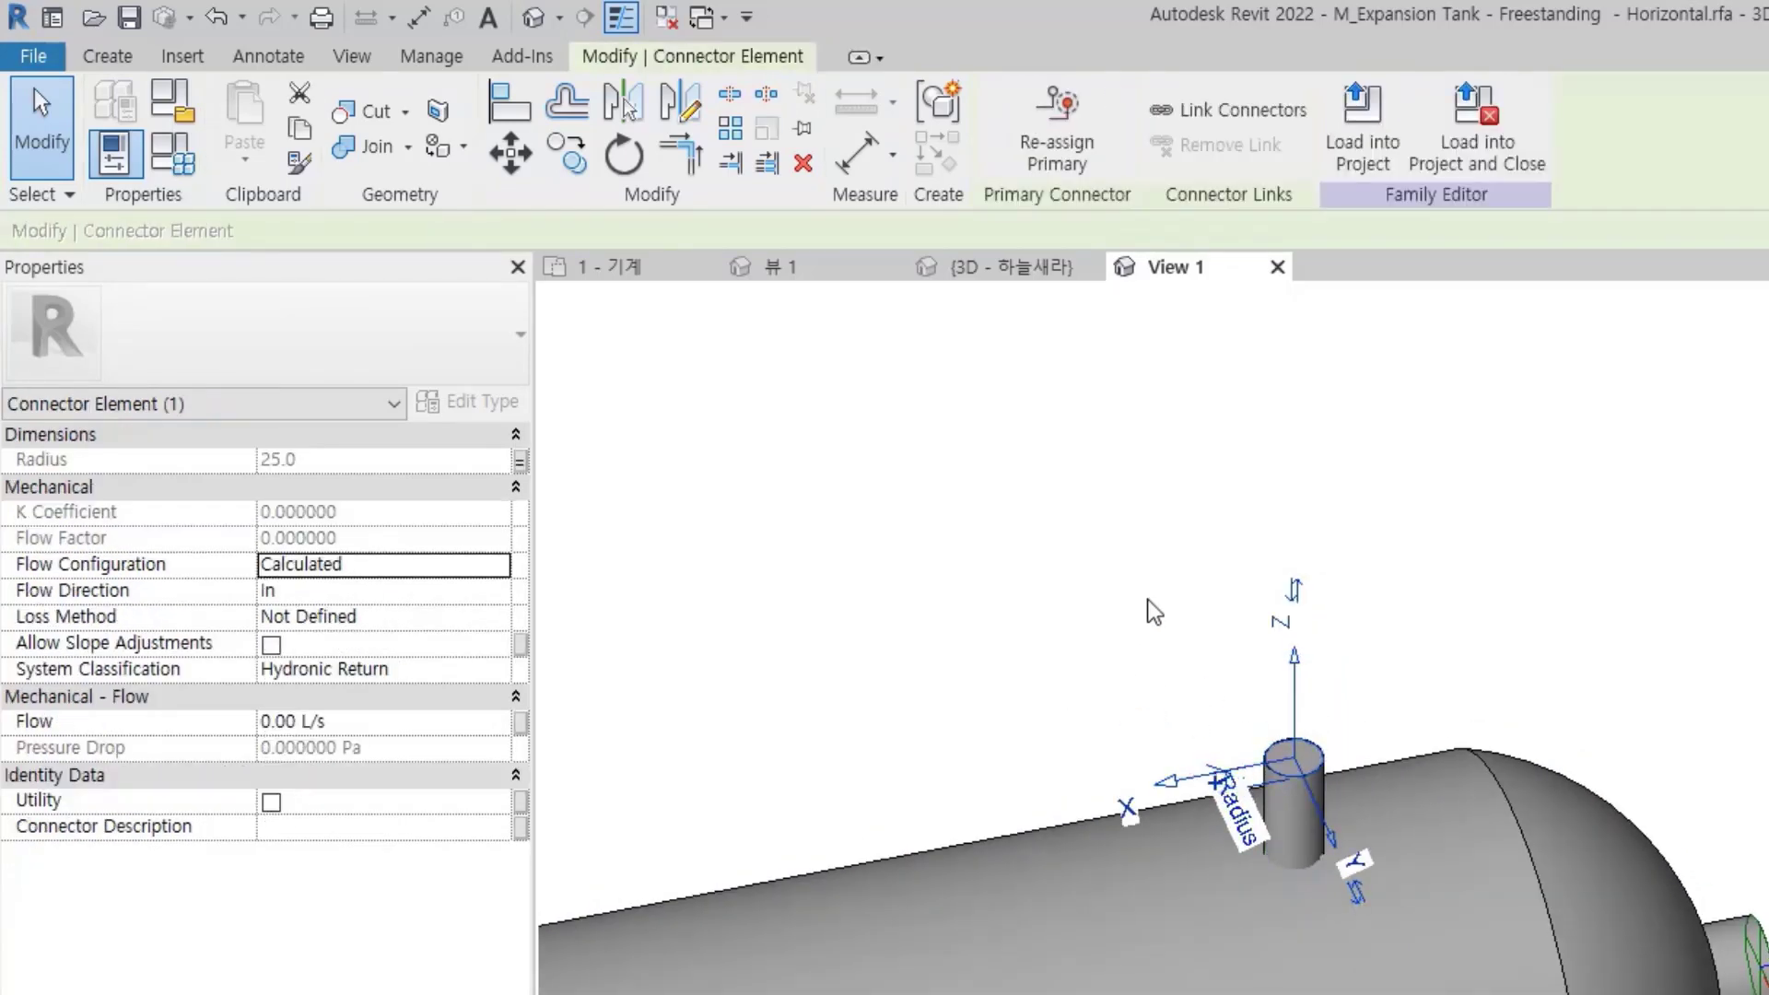
click(1200, 575)
- Try to load the edited tank family into the project, overwriting the existing version and its parameter values, and cancel the load
click(1021, 118)
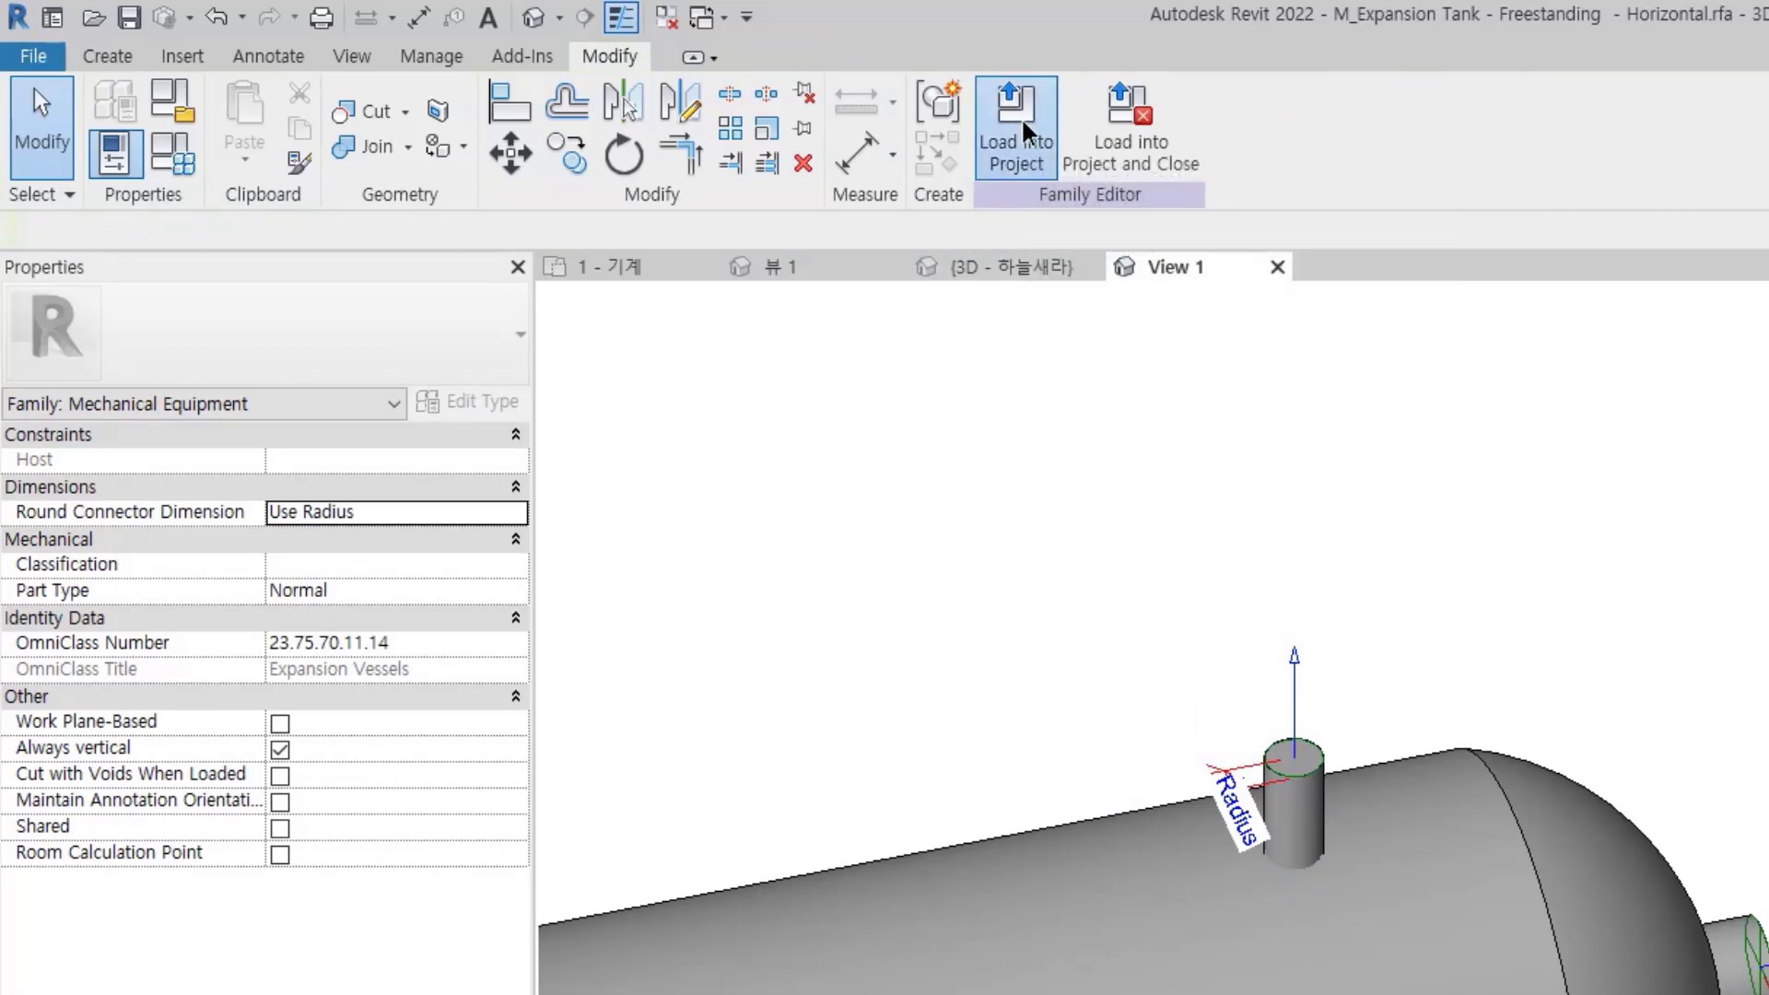
click(1321, 985)
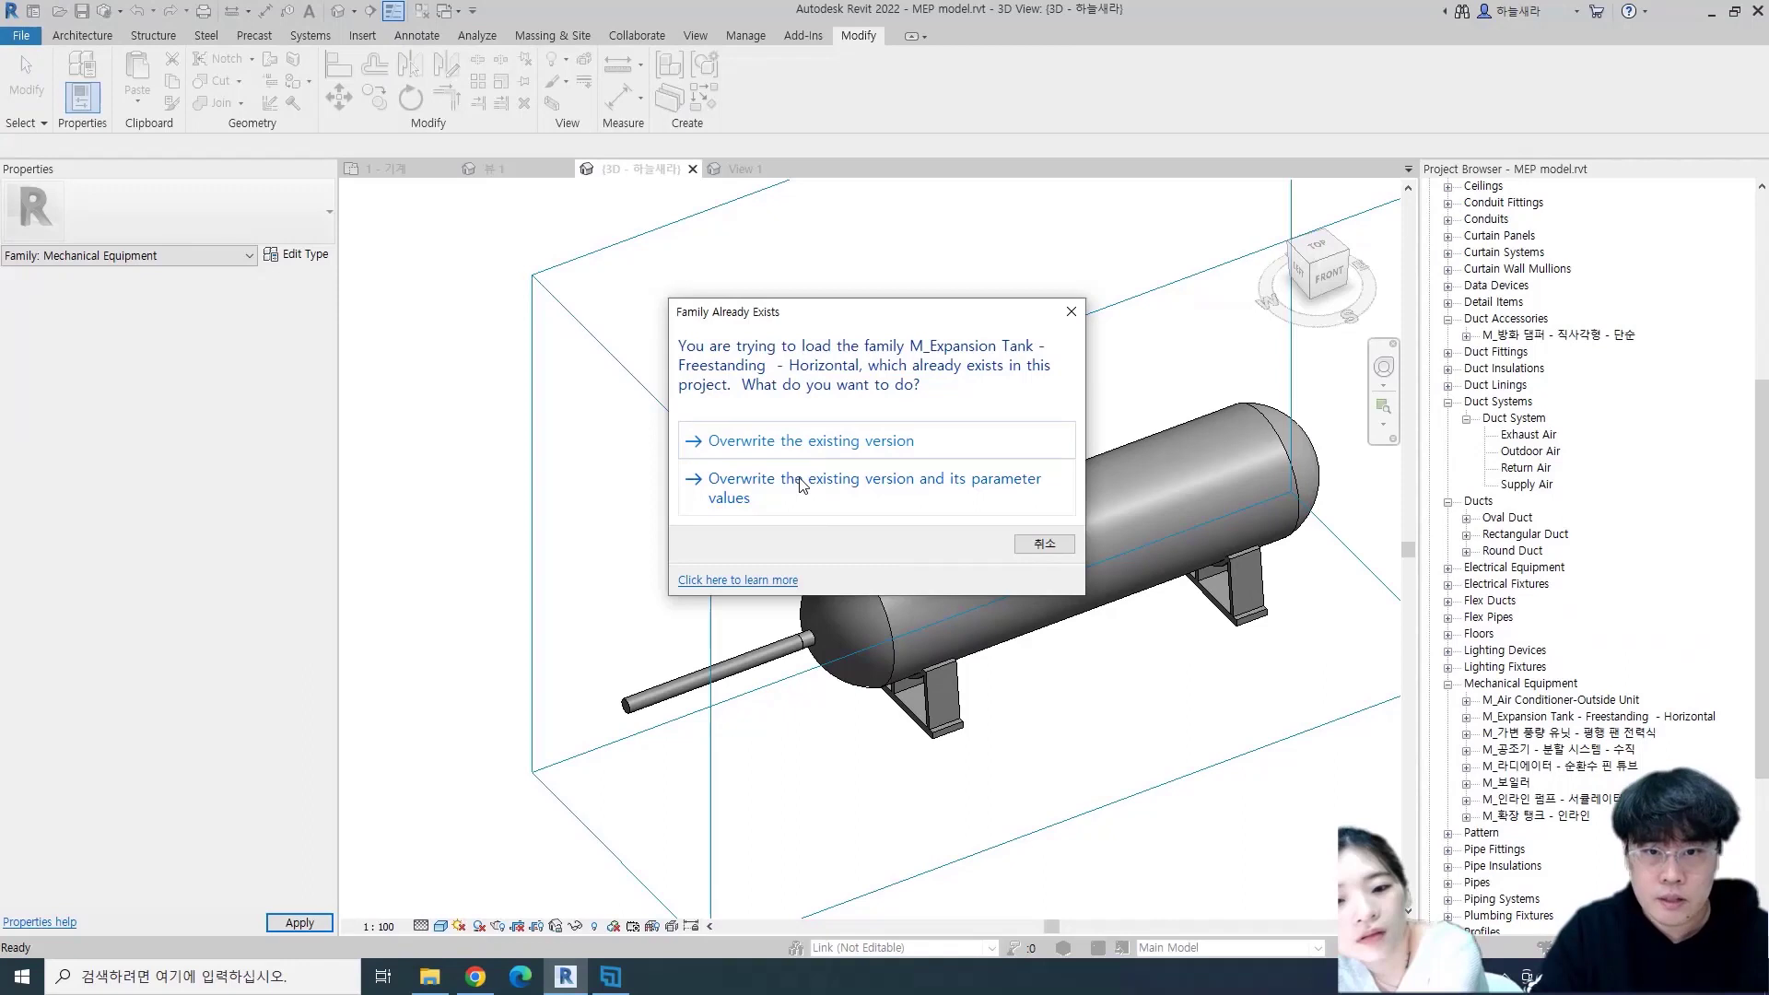
click(802, 481)
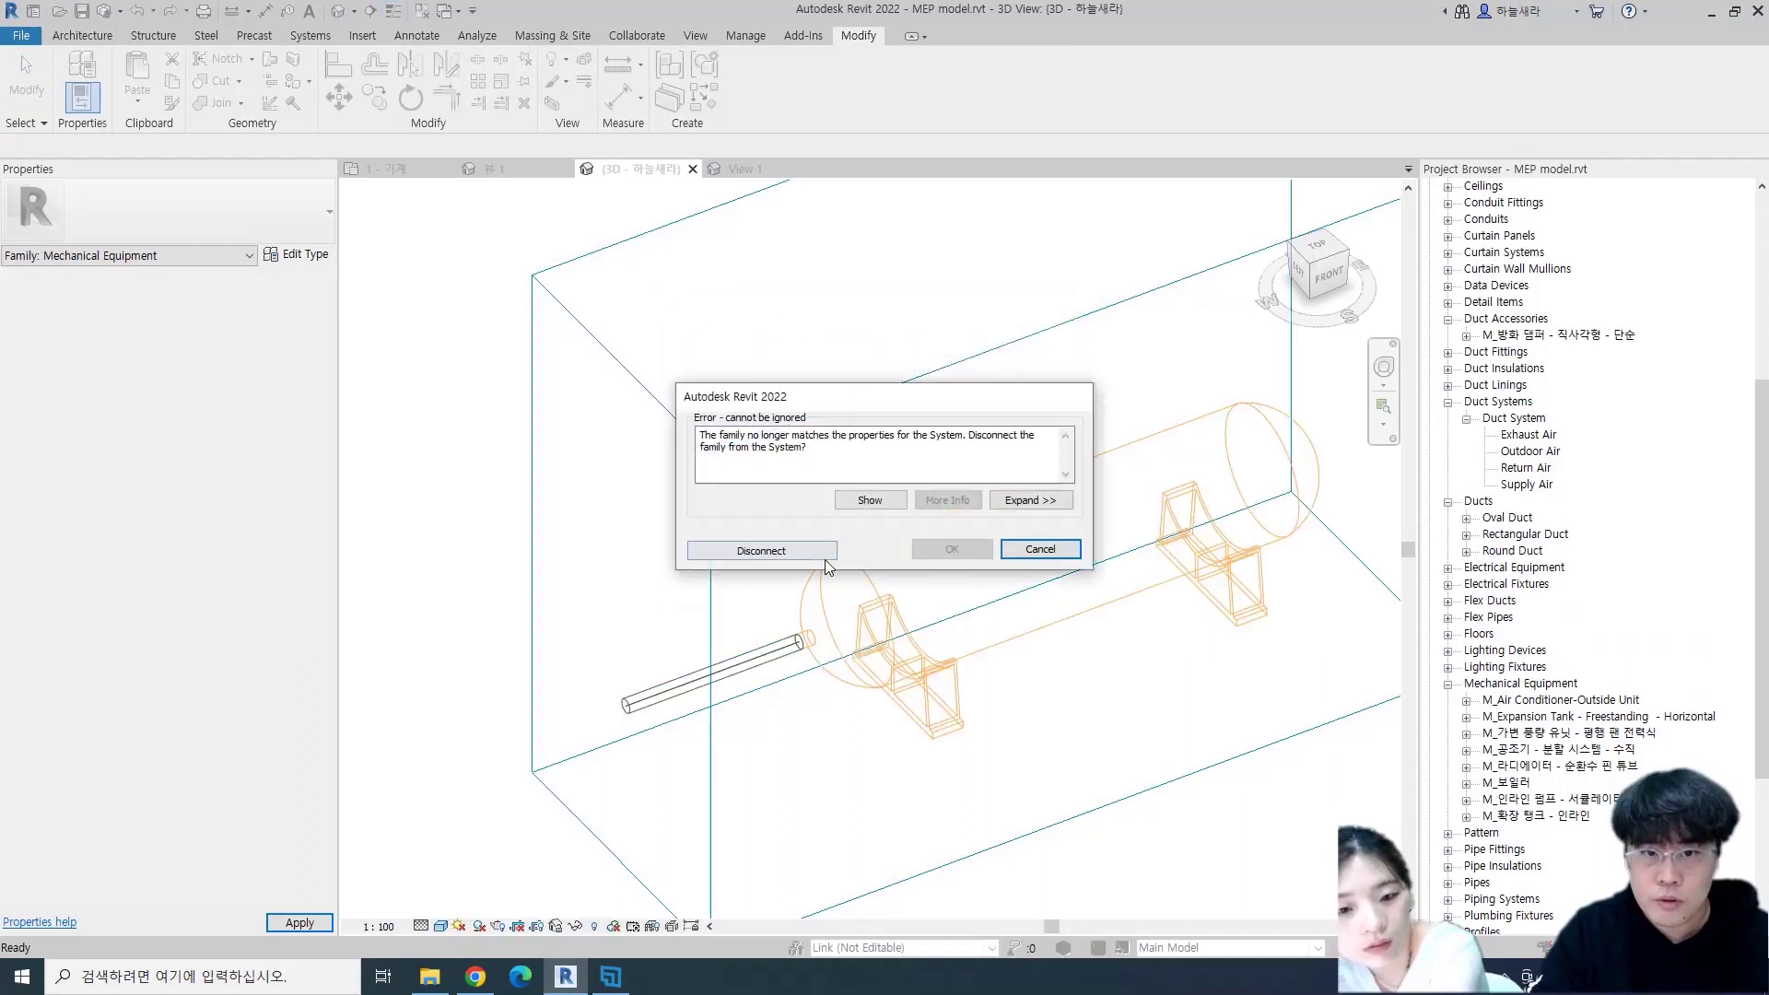
drag(717, 435, 849, 454)
click(848, 455)
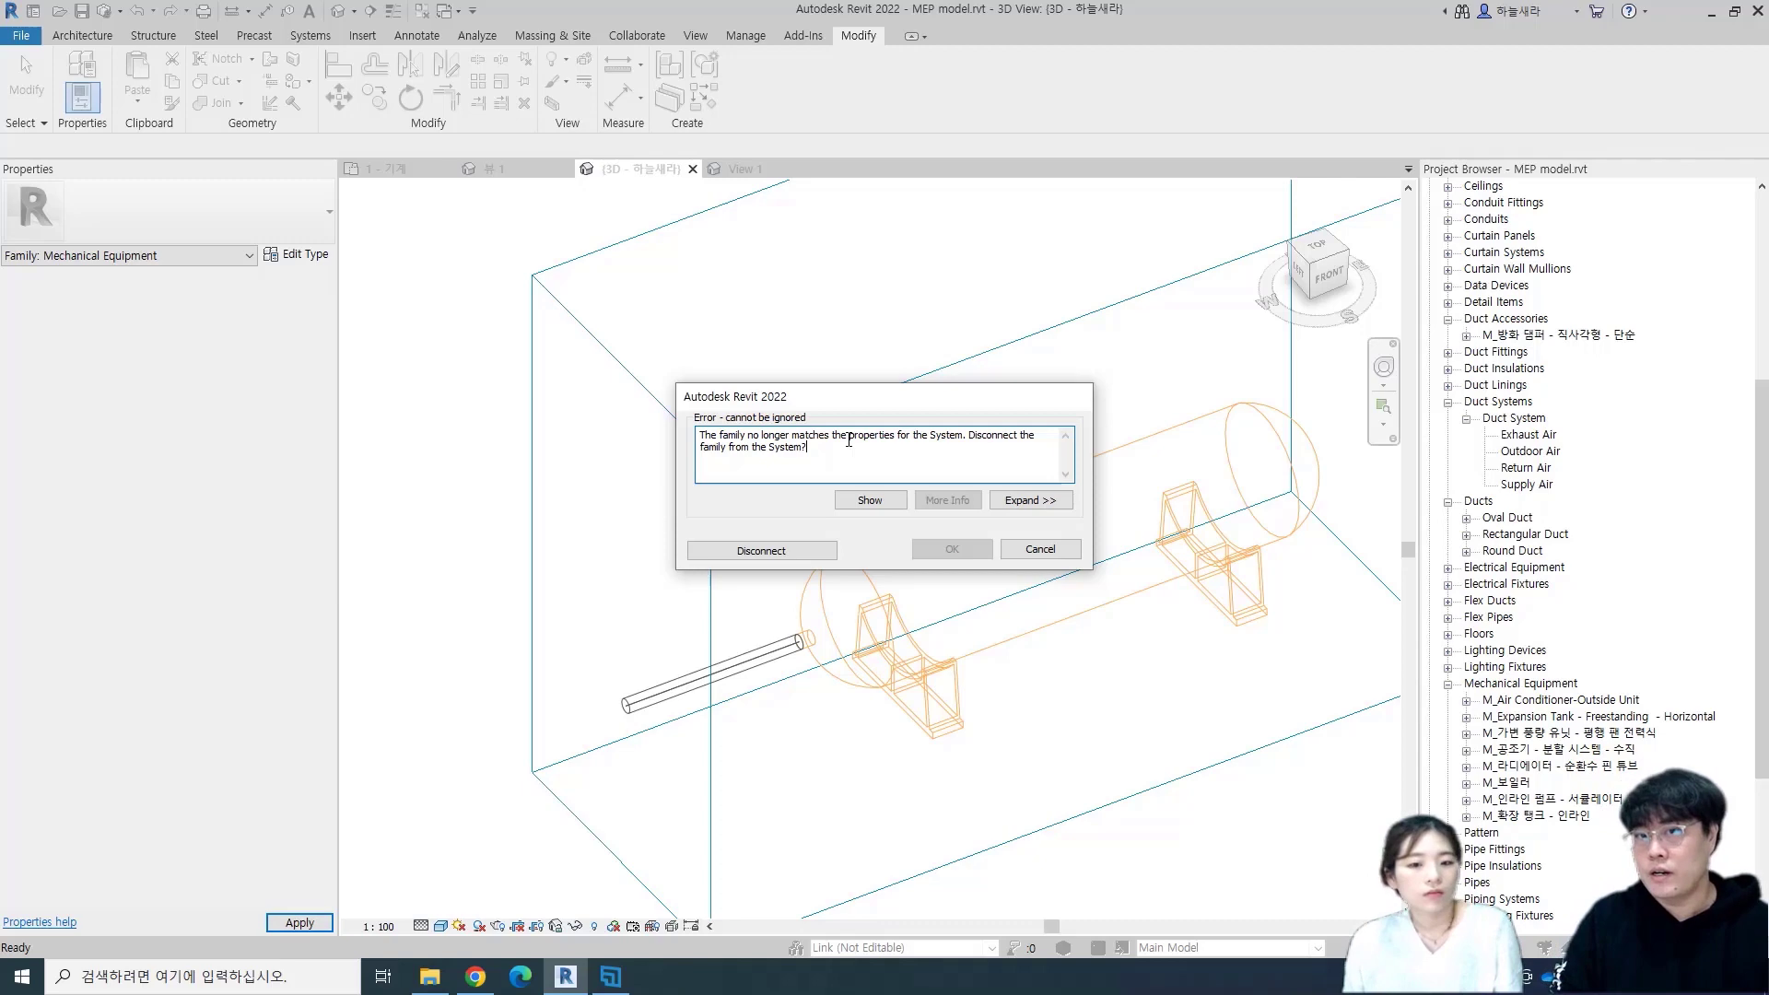
click(1045, 550)
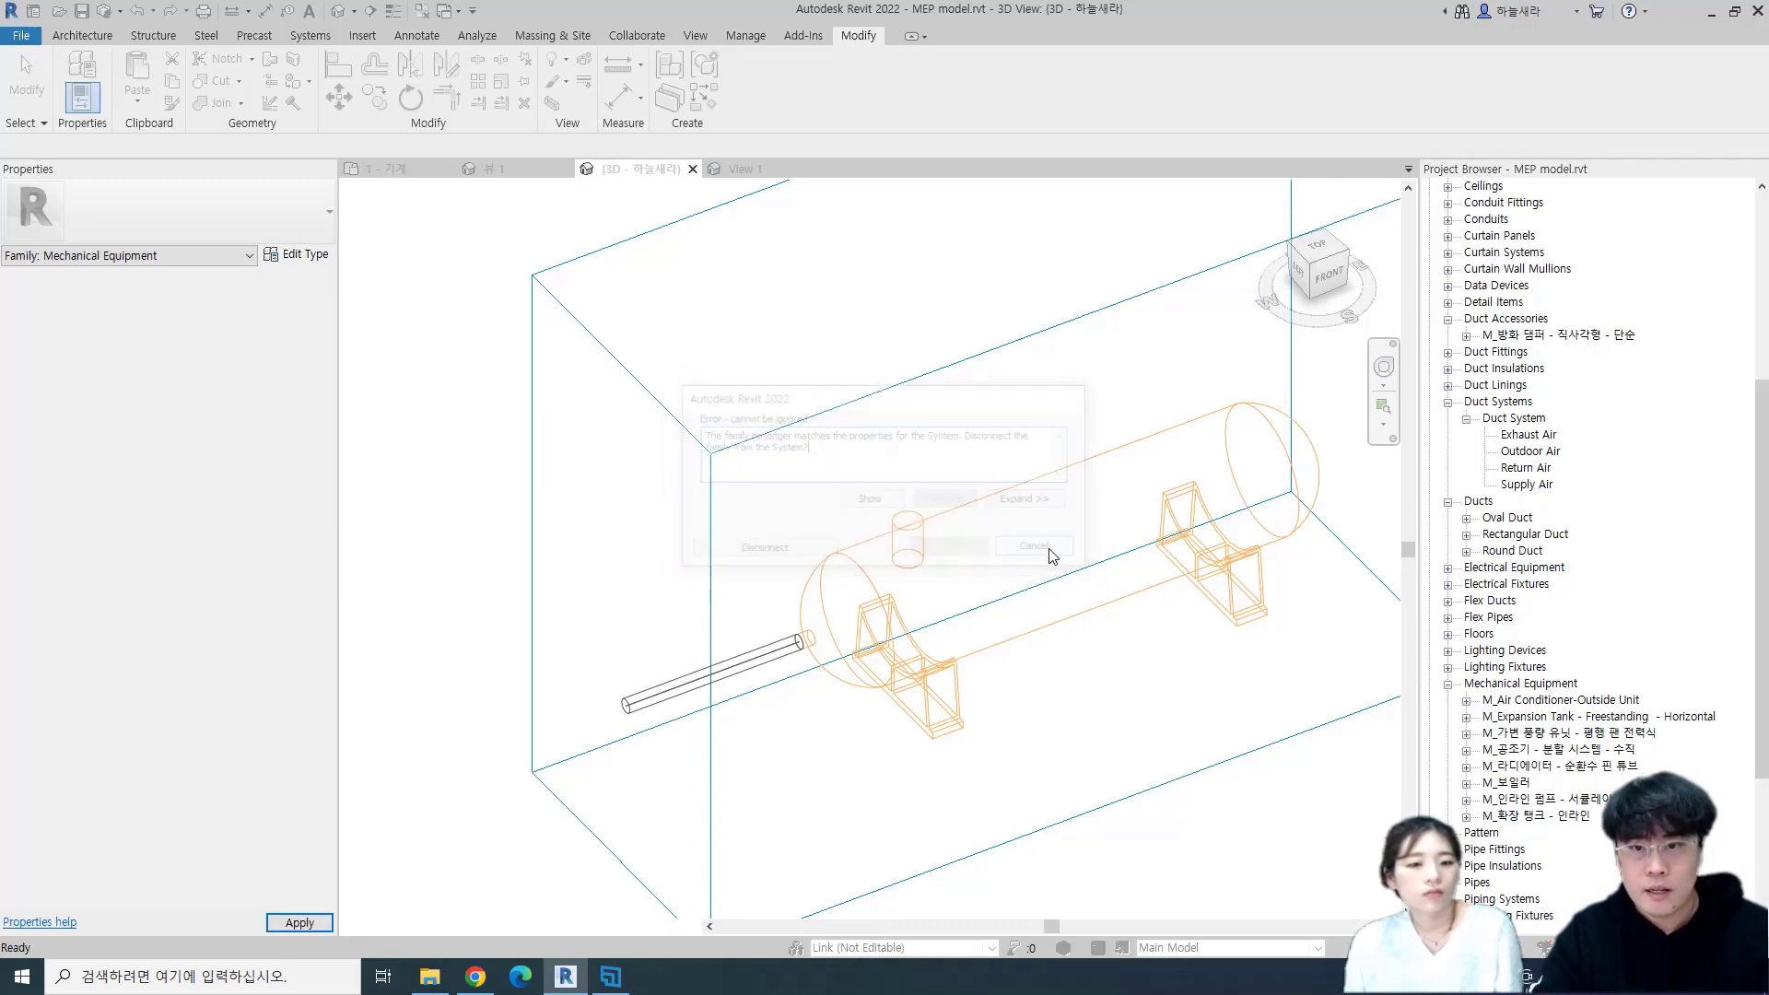
key(Escape)
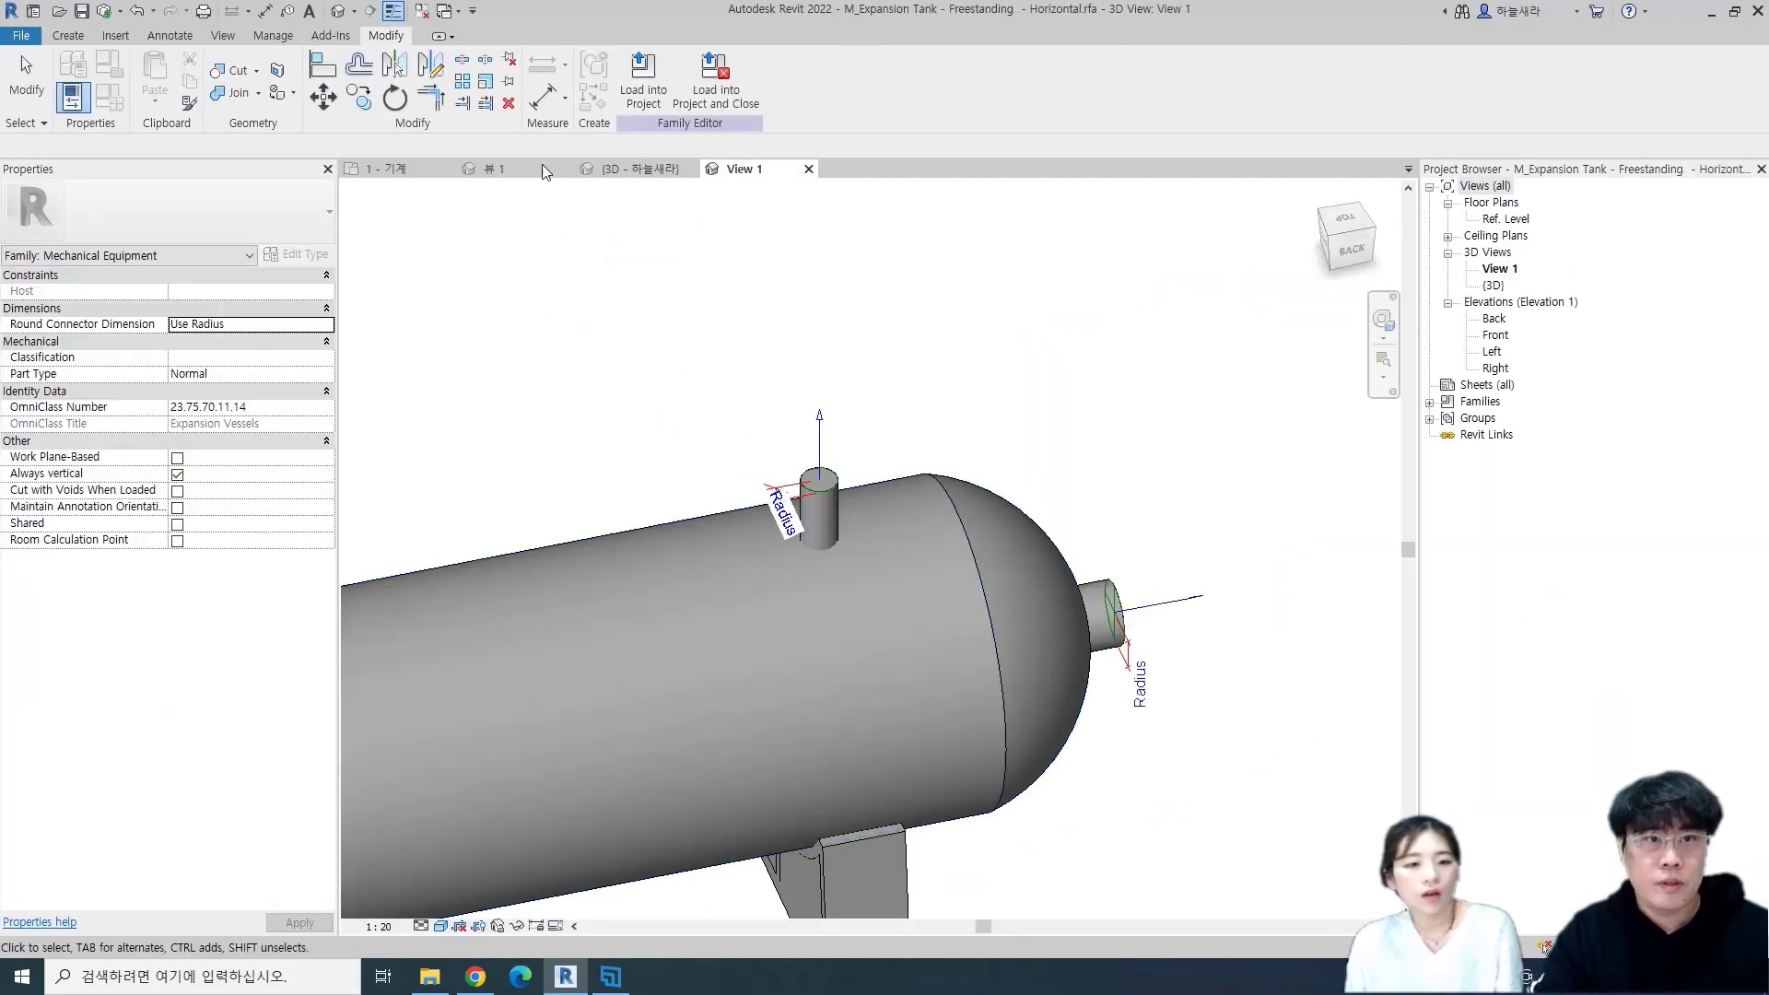
- Return to the project's 3D view and show the System Browser
click(630, 169)
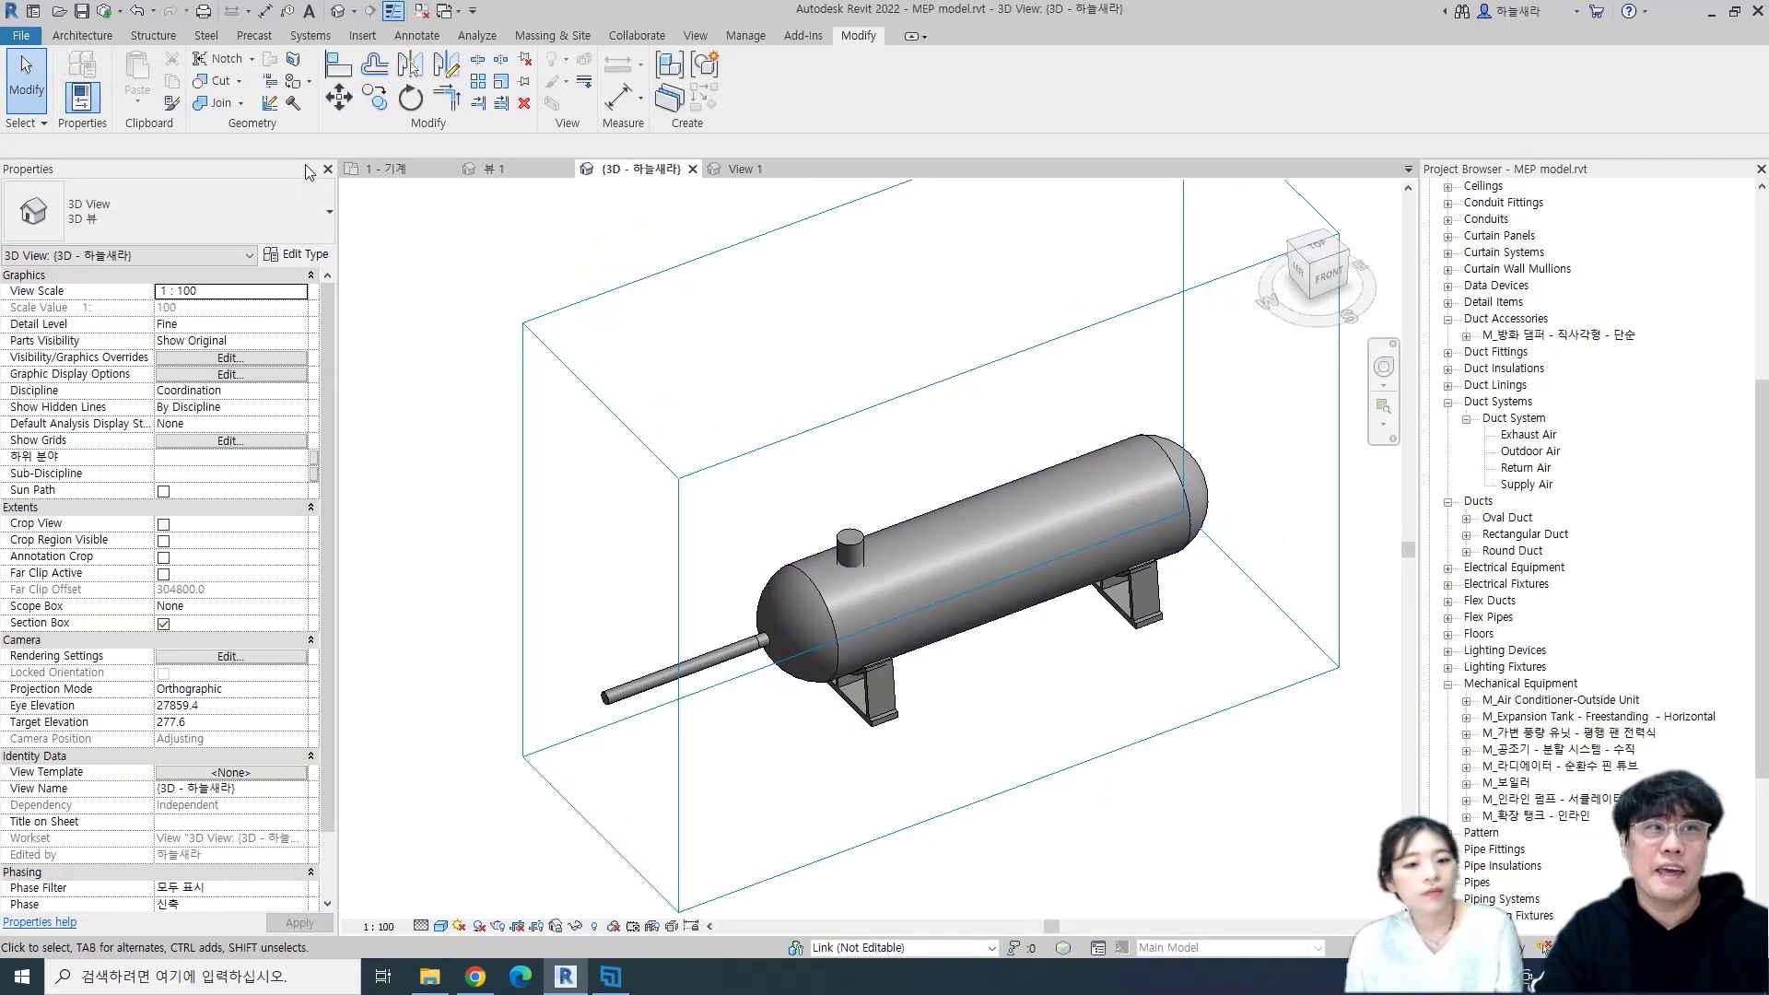
click(695, 35)
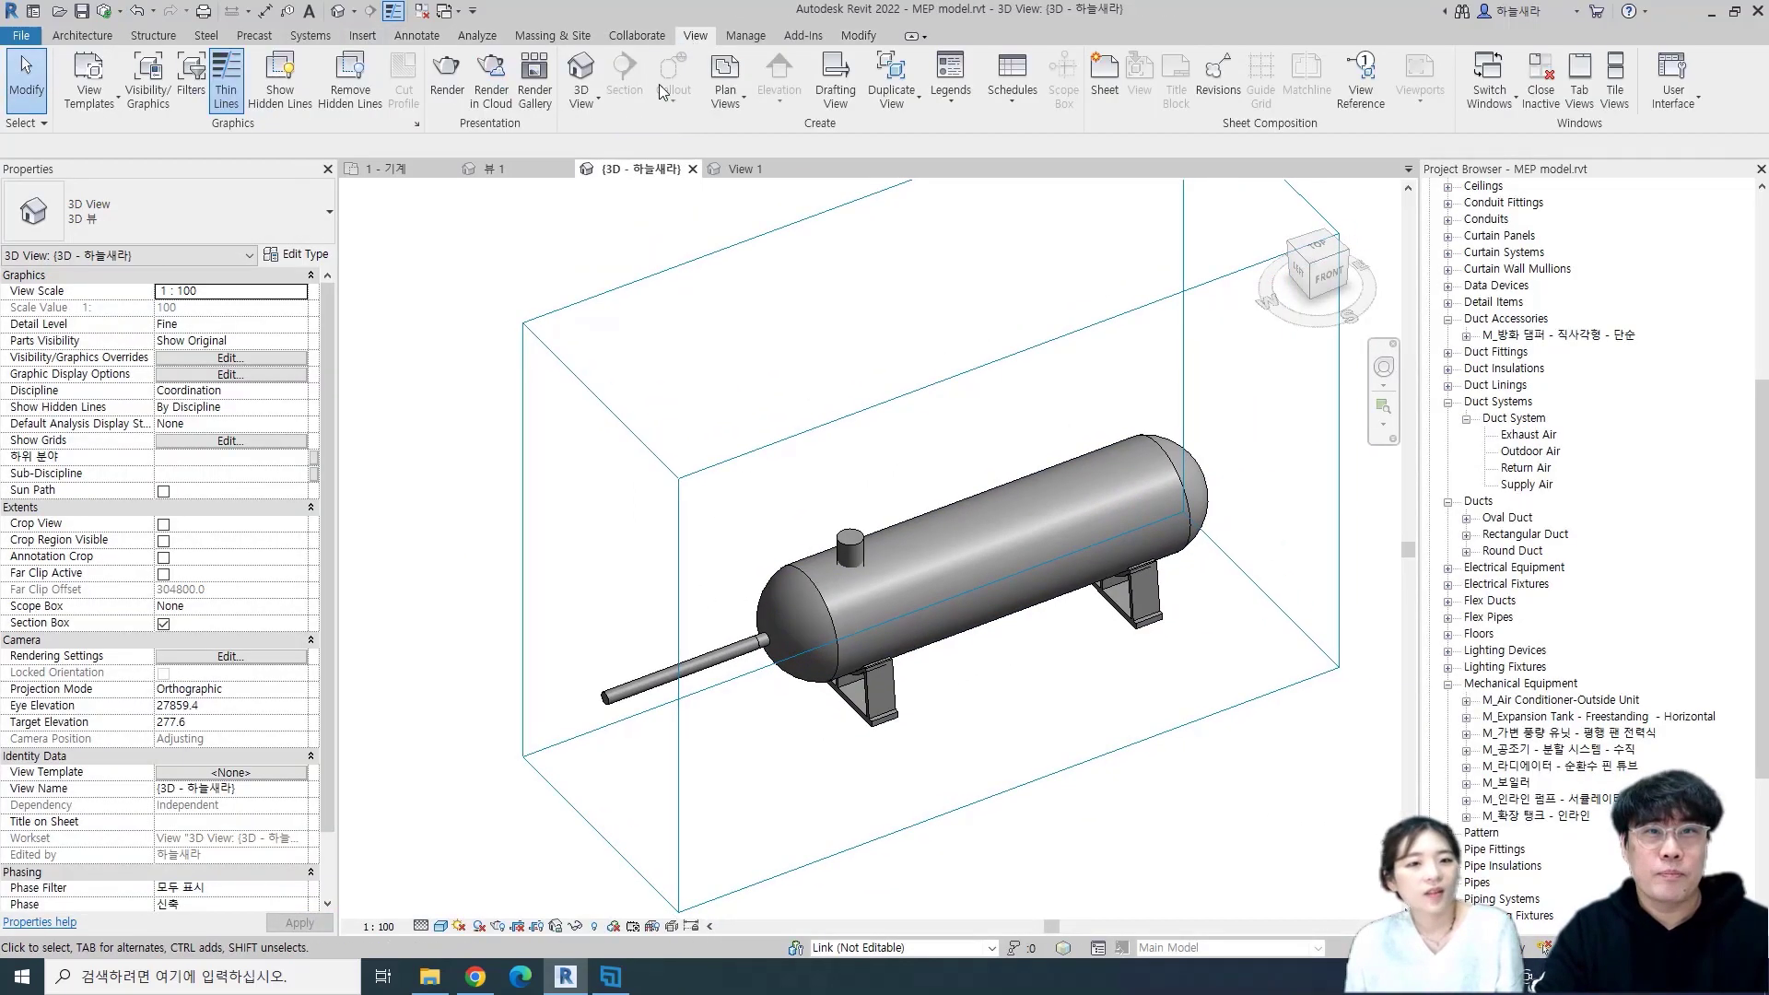
click(1677, 81)
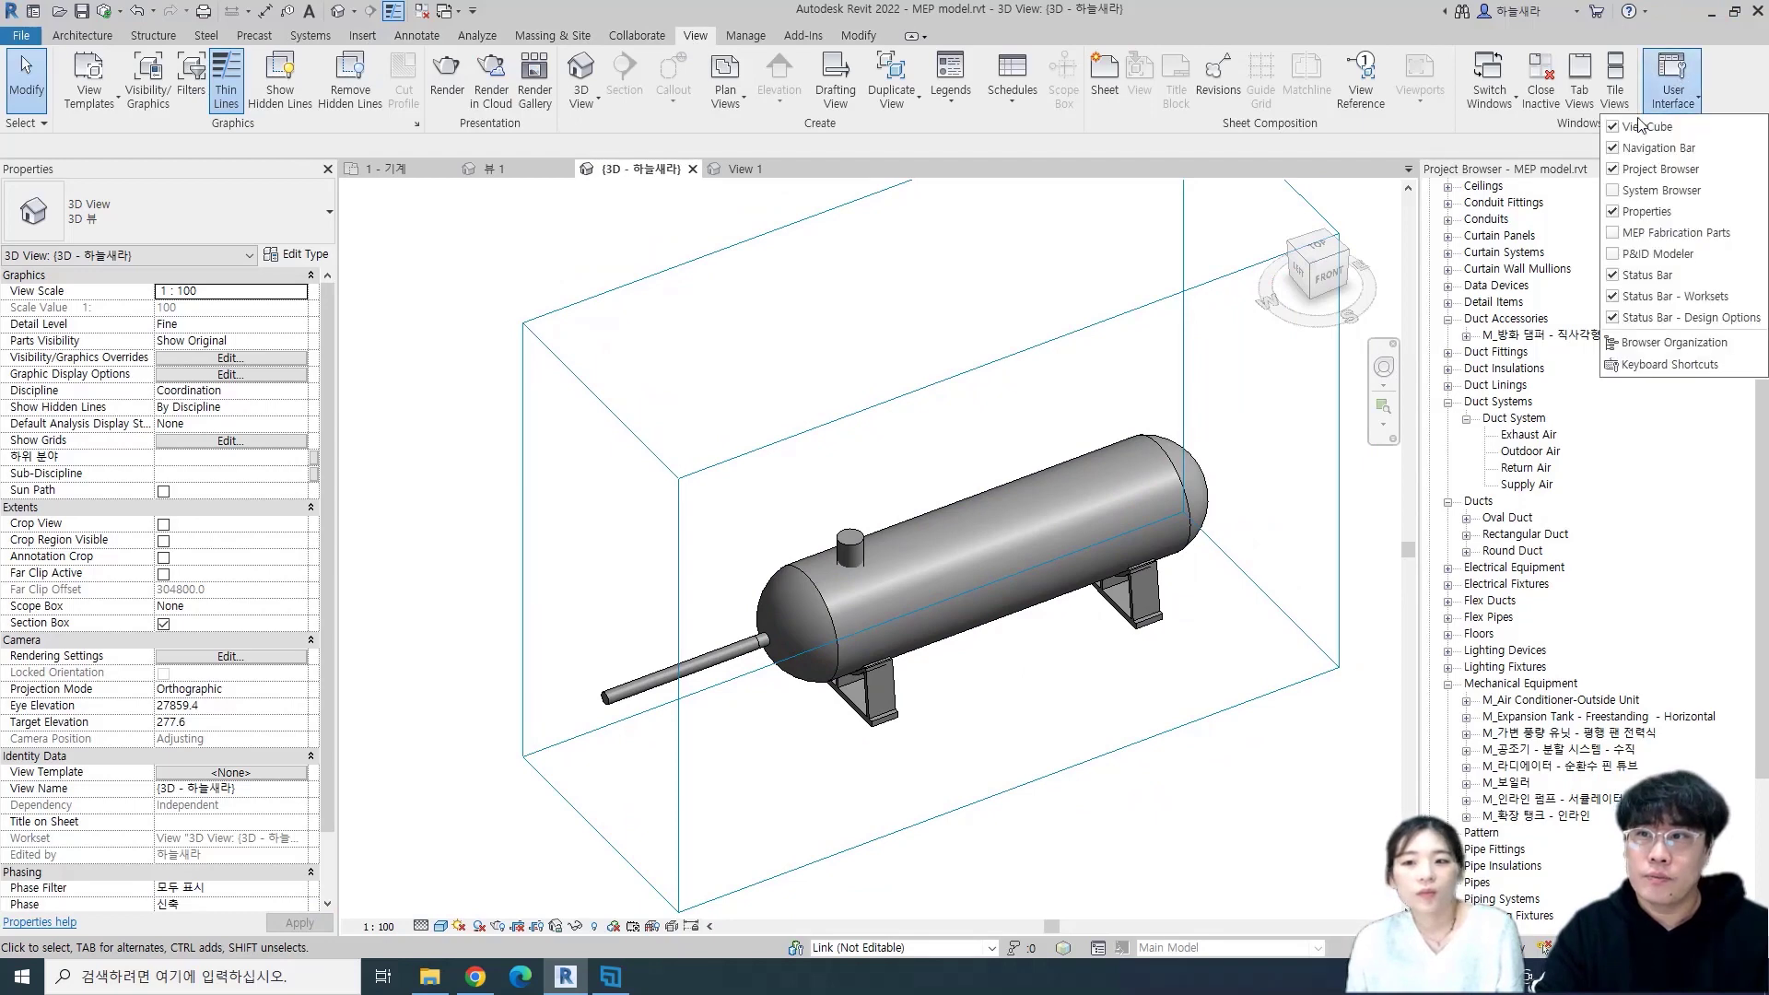
click(1654, 190)
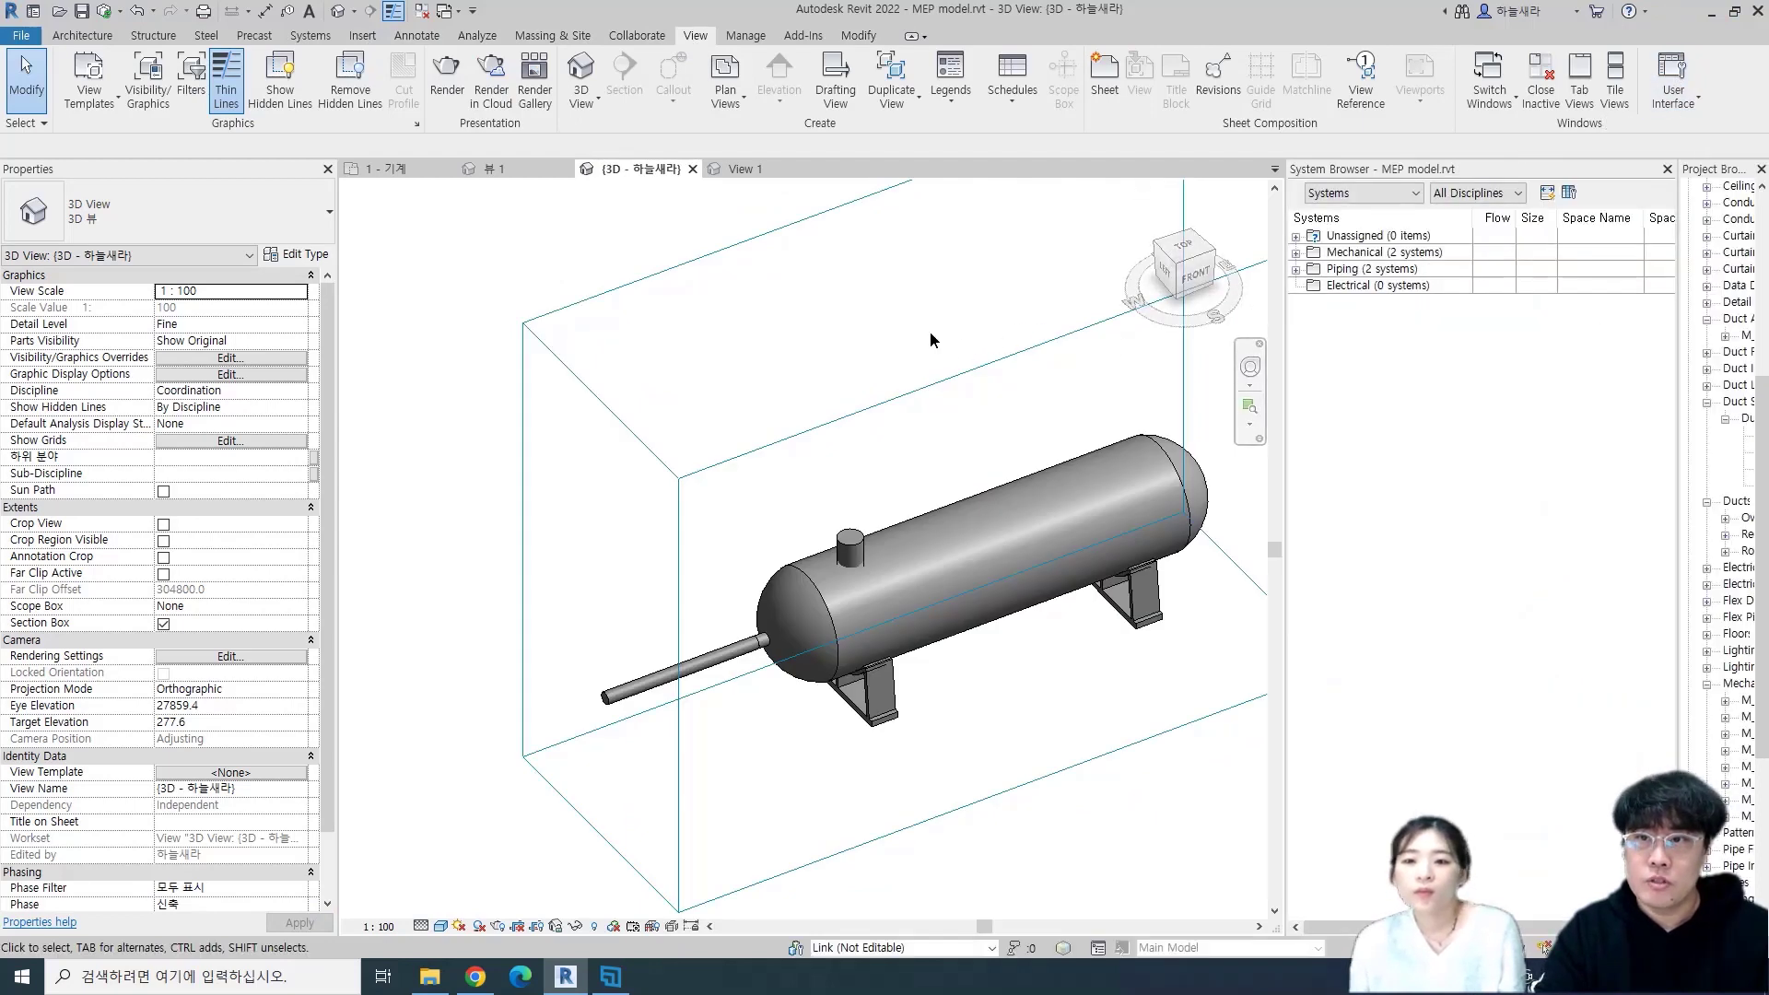
- Expand the Mechanical and Piping systems down to the equipment under 순환수 공급 1 and examine them
click(1295, 252)
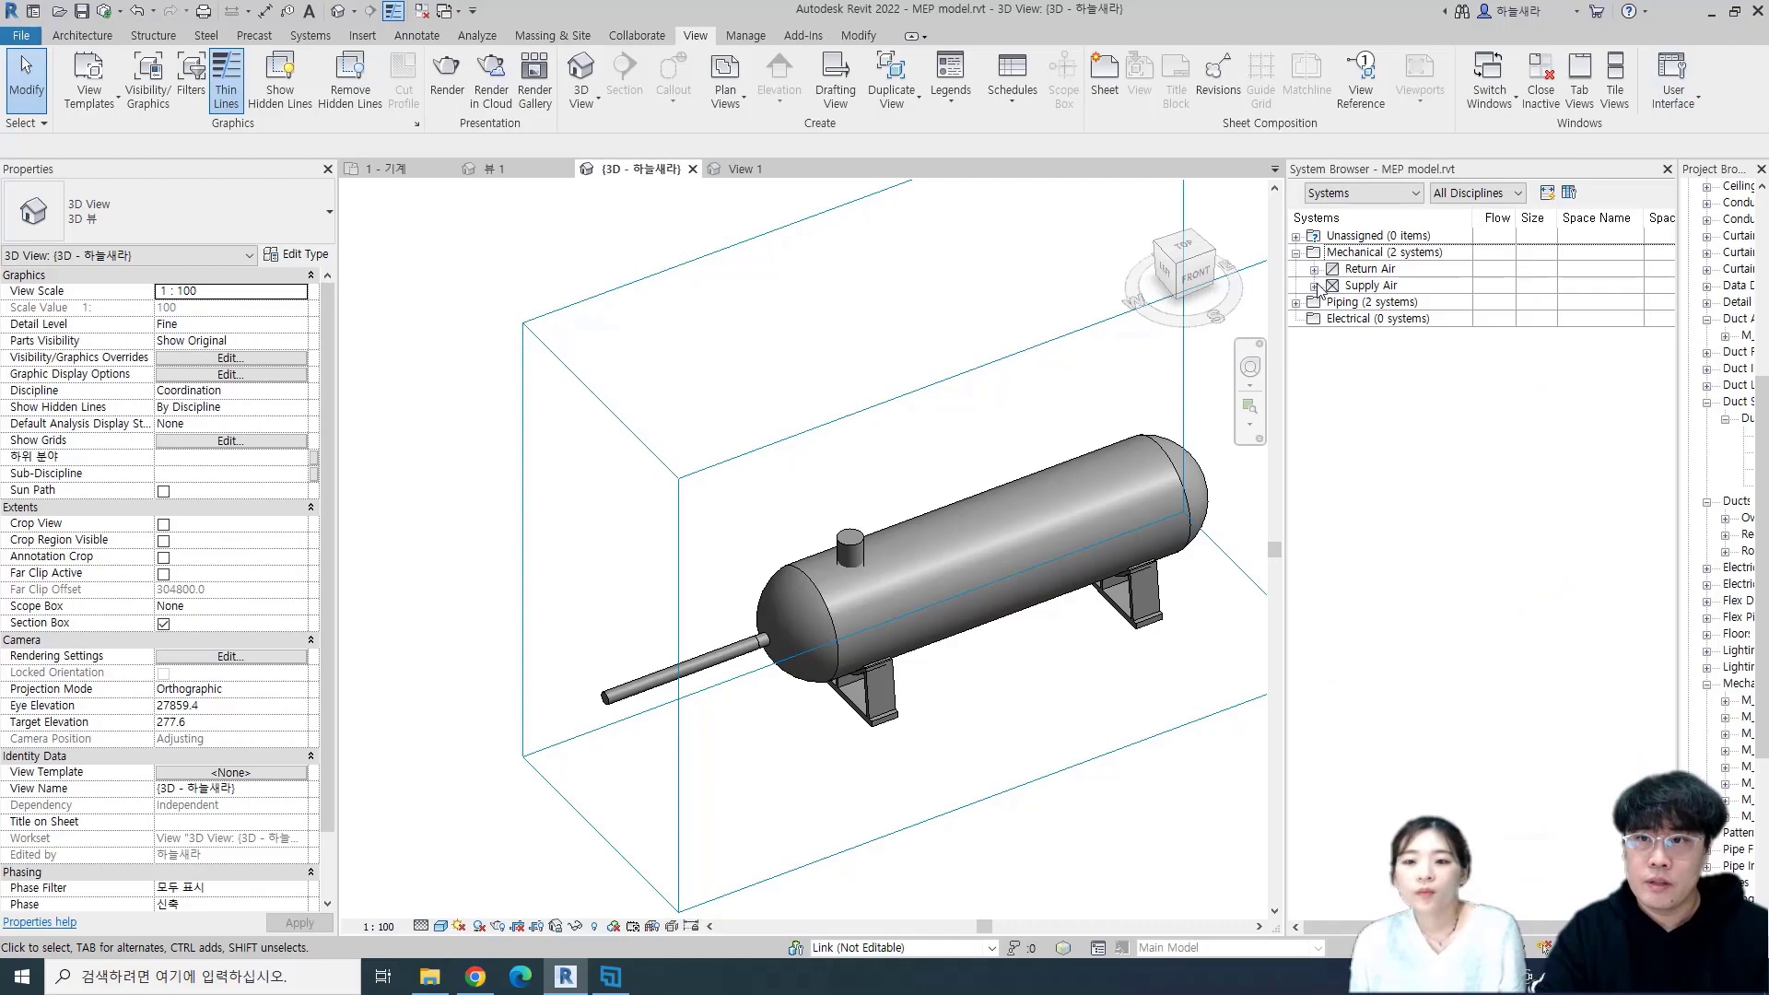
click(1320, 287)
click(1296, 303)
click(1314, 335)
click(1329, 351)
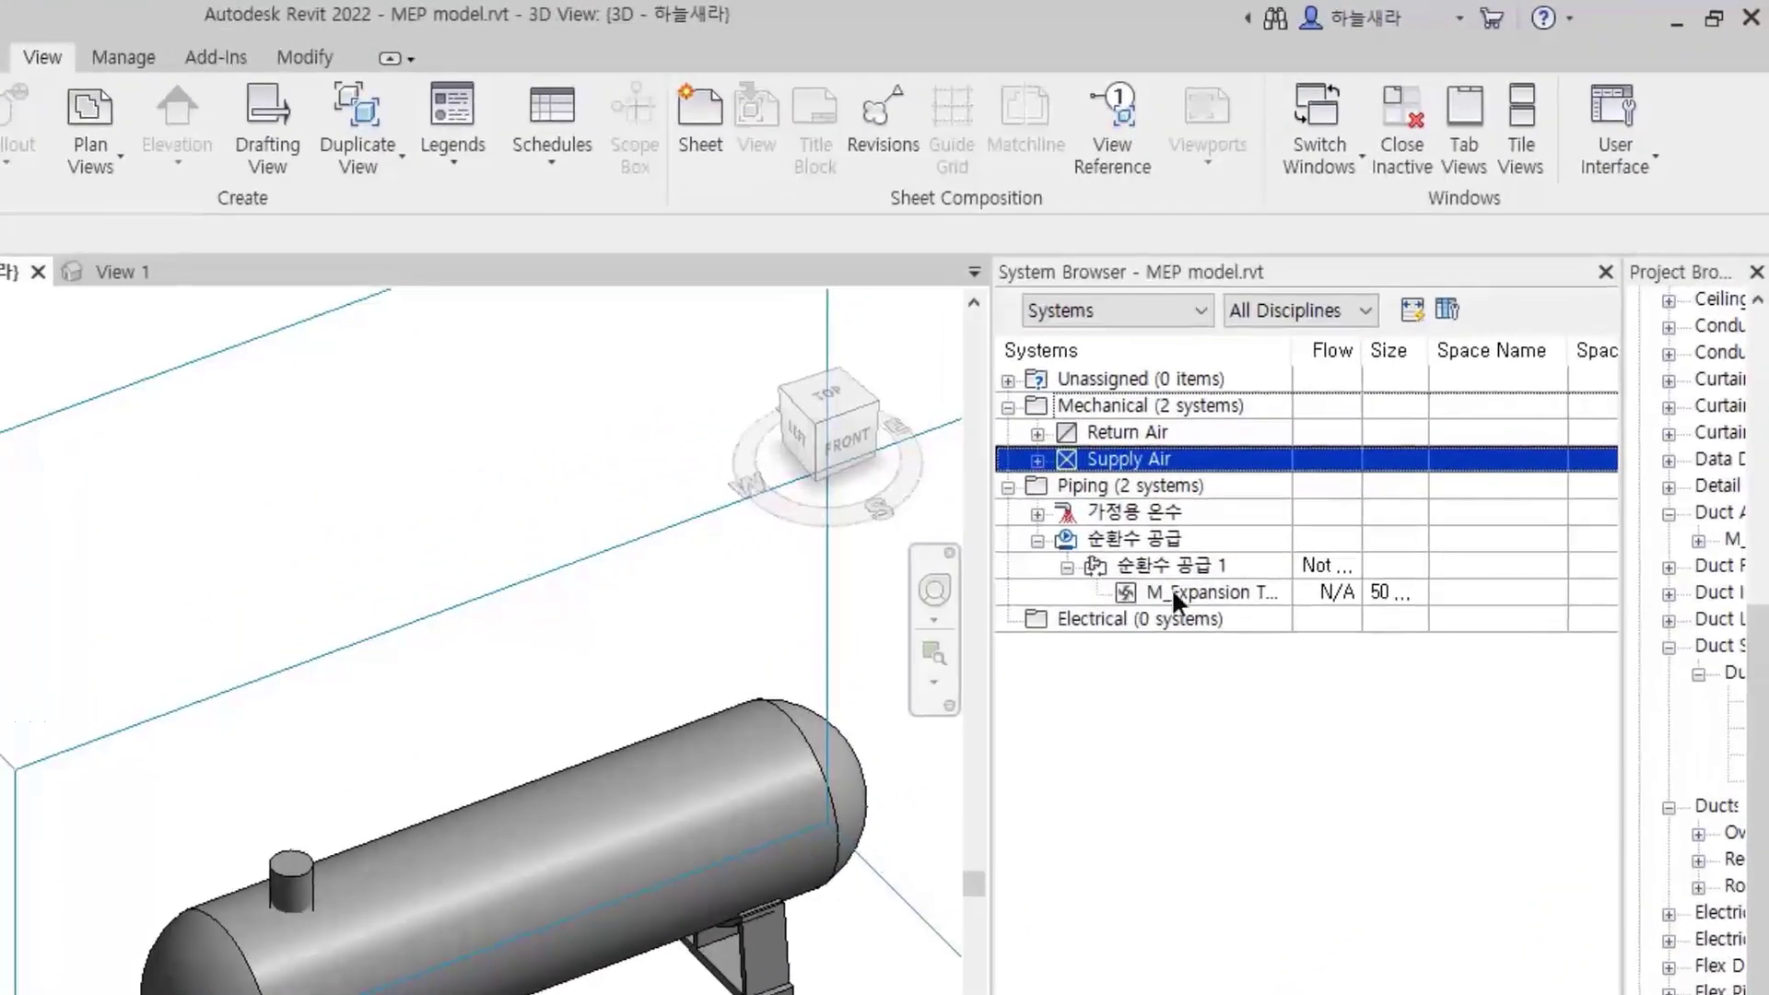
- Expand the 가정용 온수 piping system down to its equipment and delete the expansion tank listed there from the project
click(1211, 551)
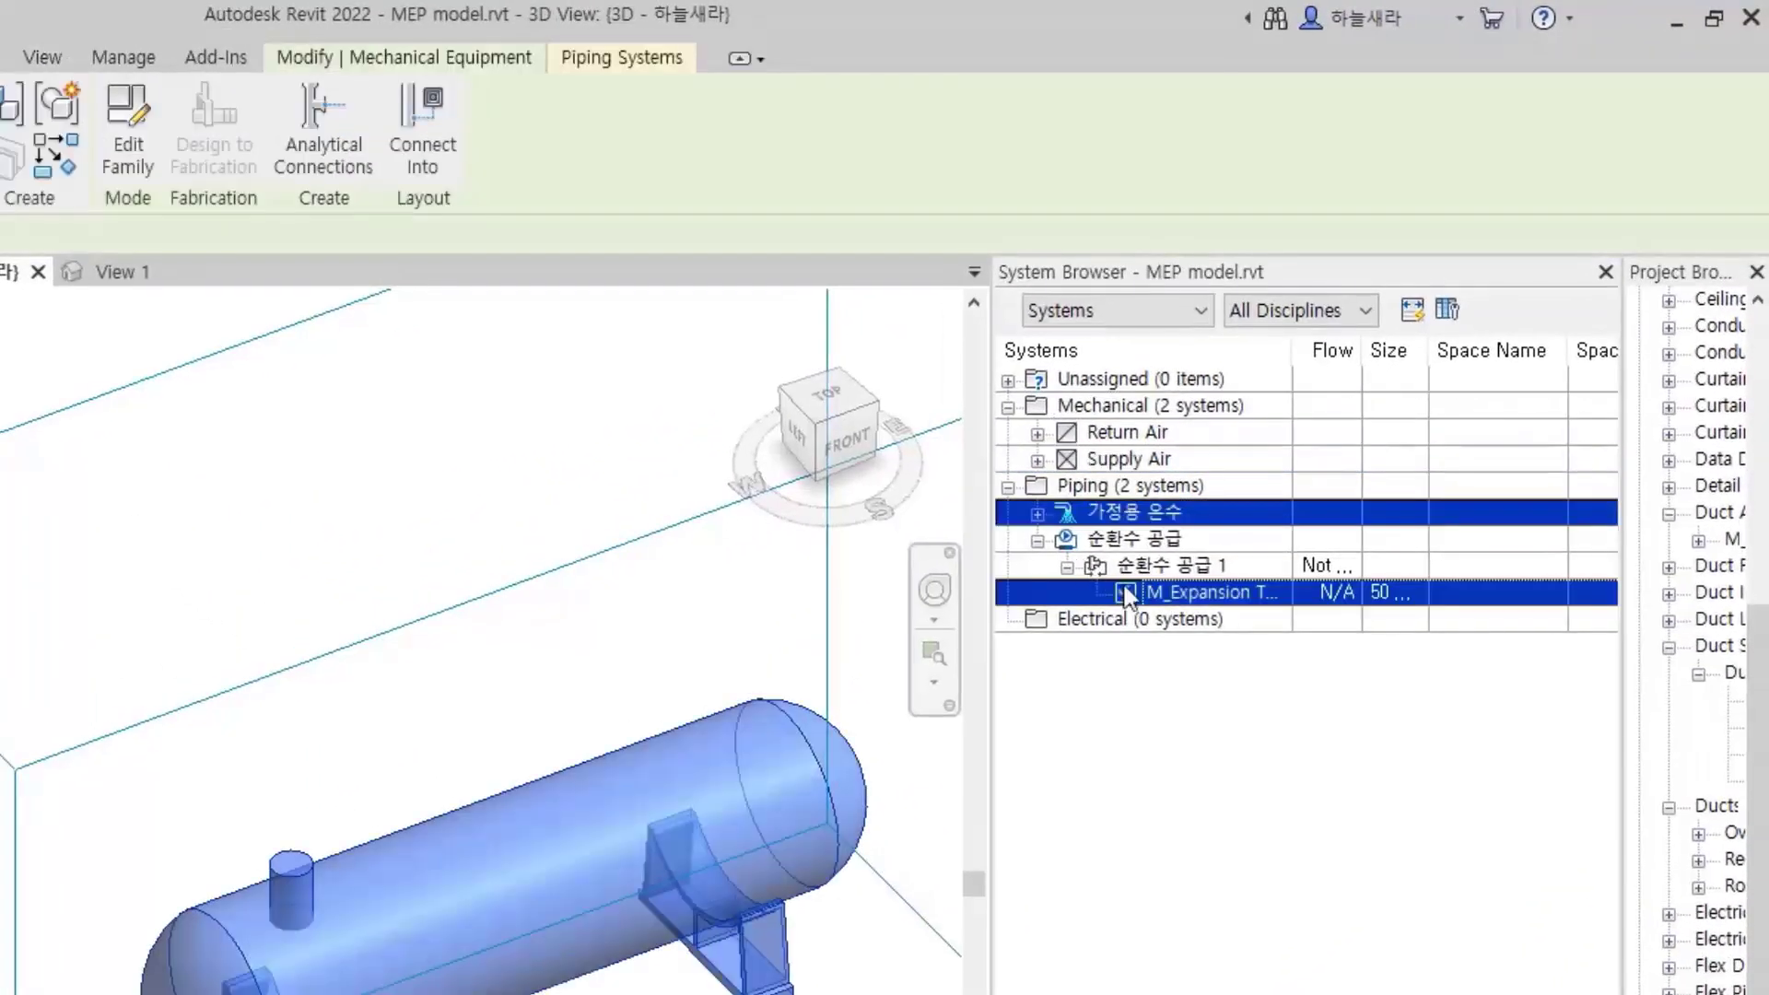
click(1036, 513)
click(1066, 540)
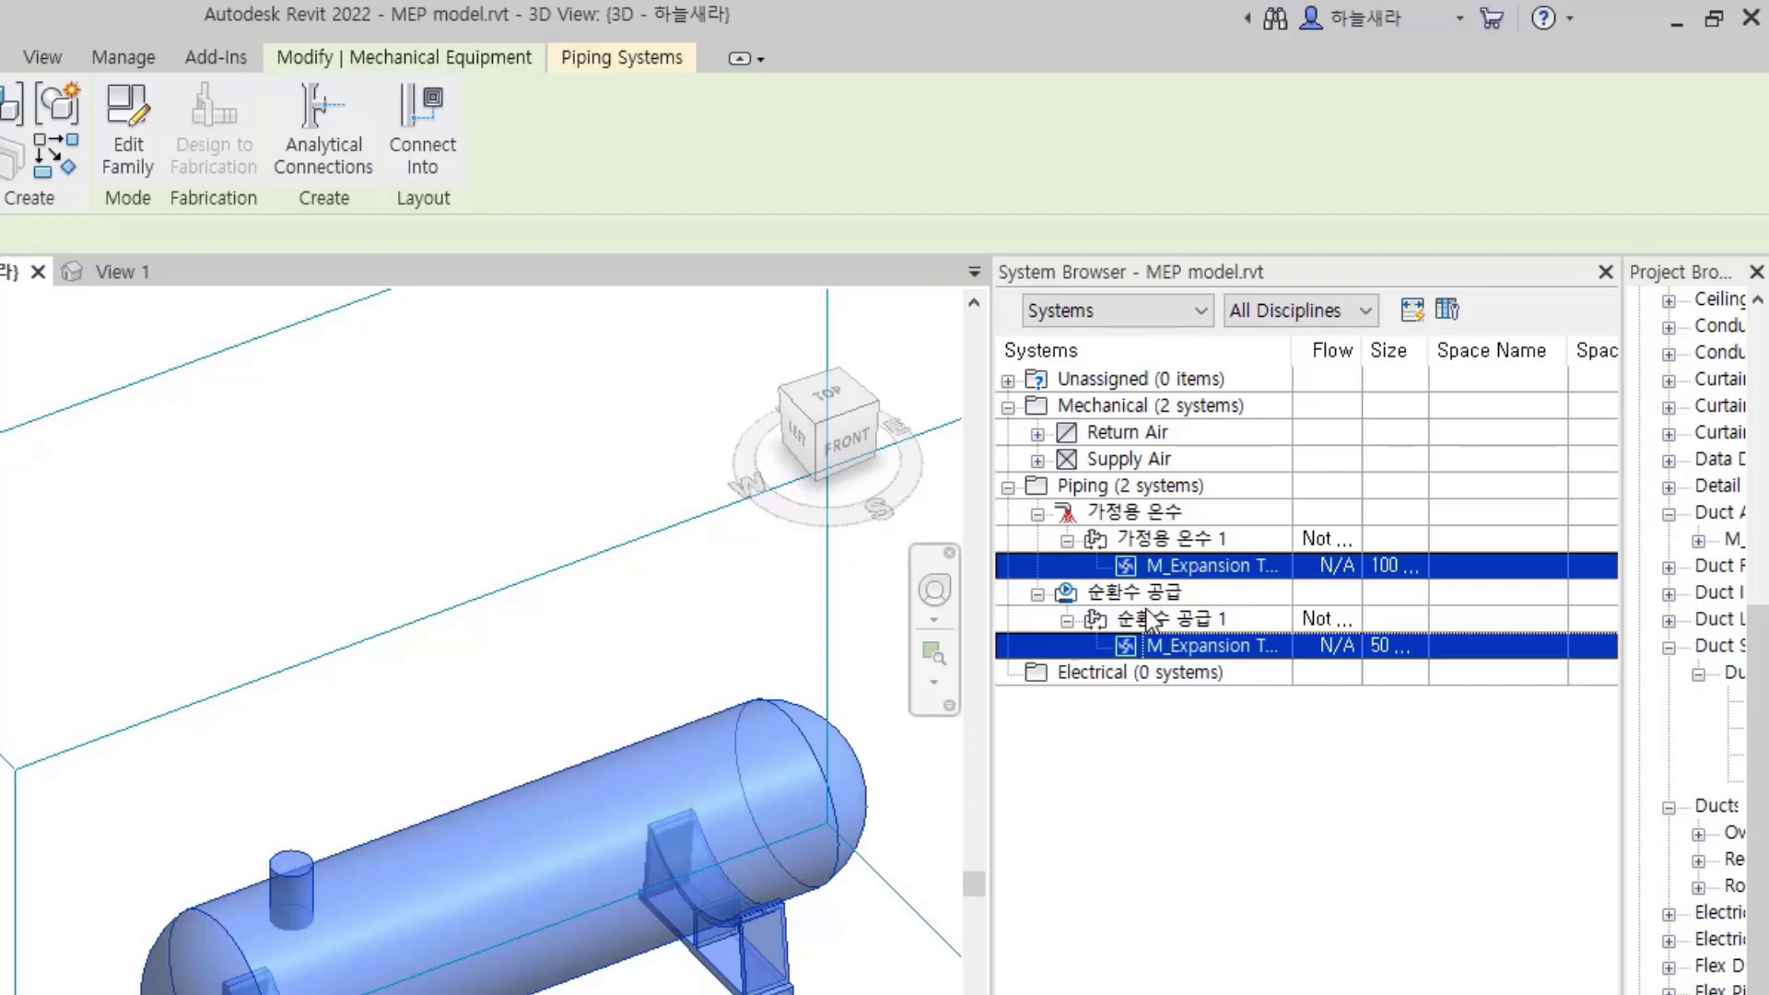
key(Delete)
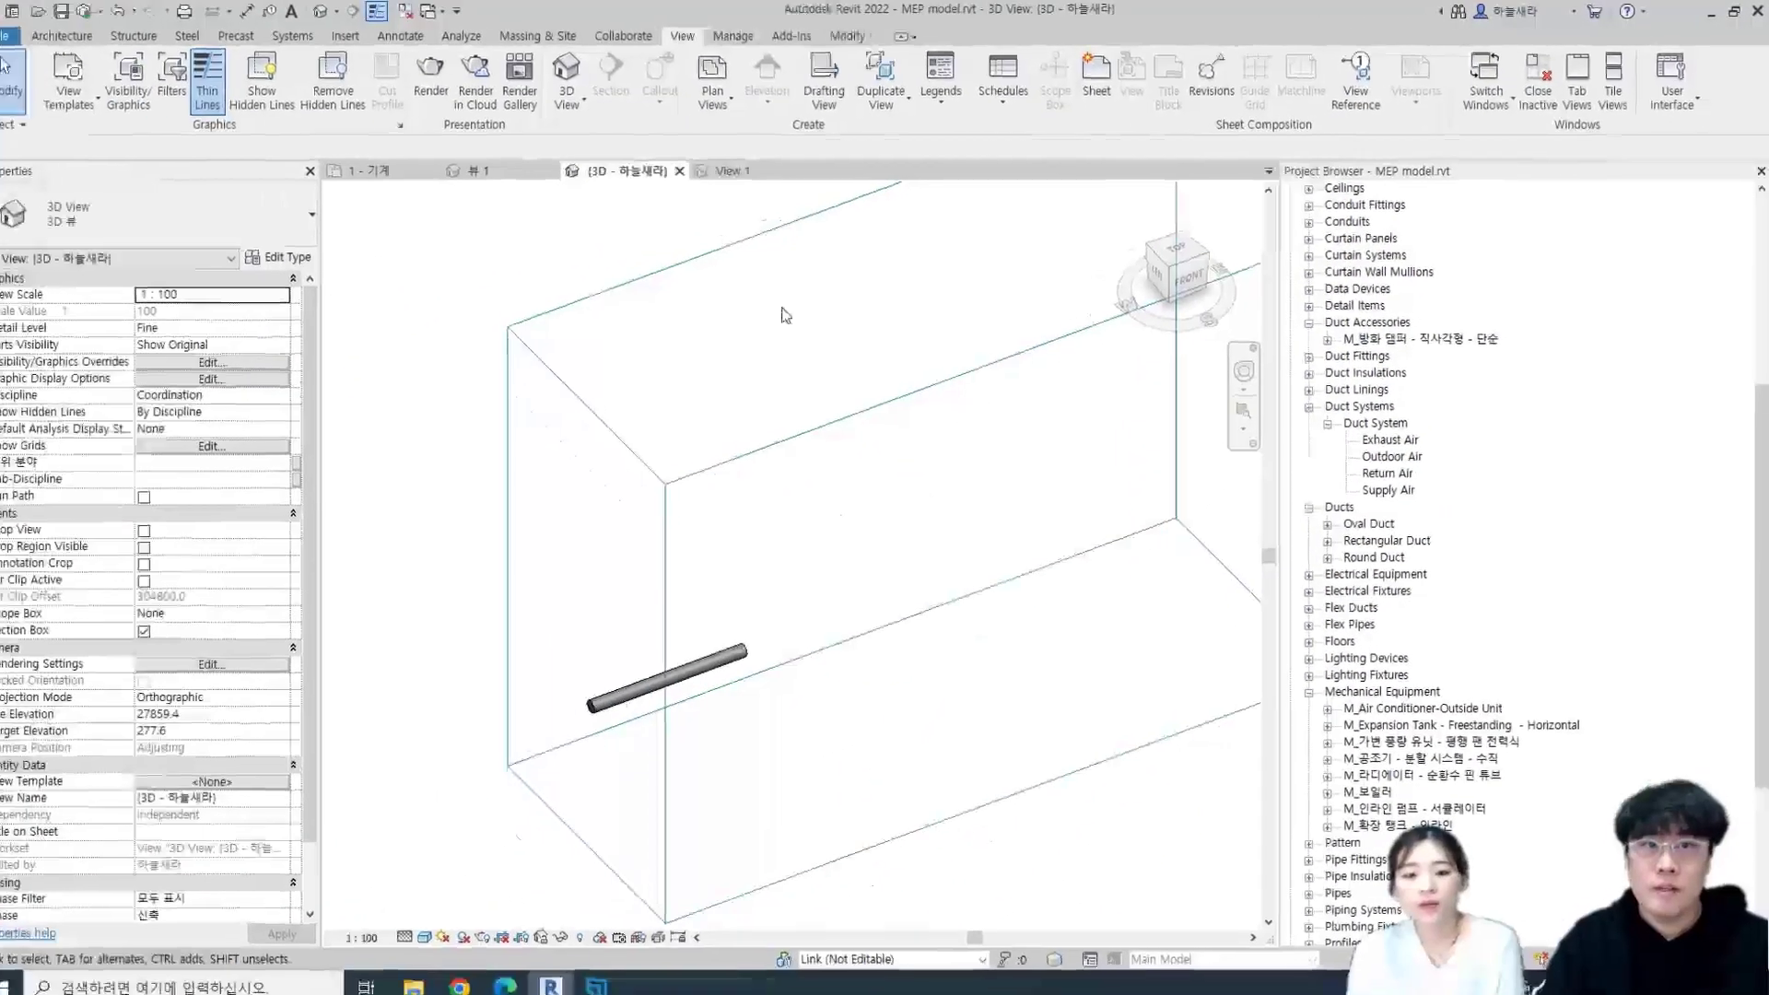
- Load the edited expansion tank family into MEP model.rvt, overwriting the existing version and its parameter values
click(761, 178)
scroll(632, 451, down, 2)
middle_drag(627, 497, 917, 414)
click(638, 72)
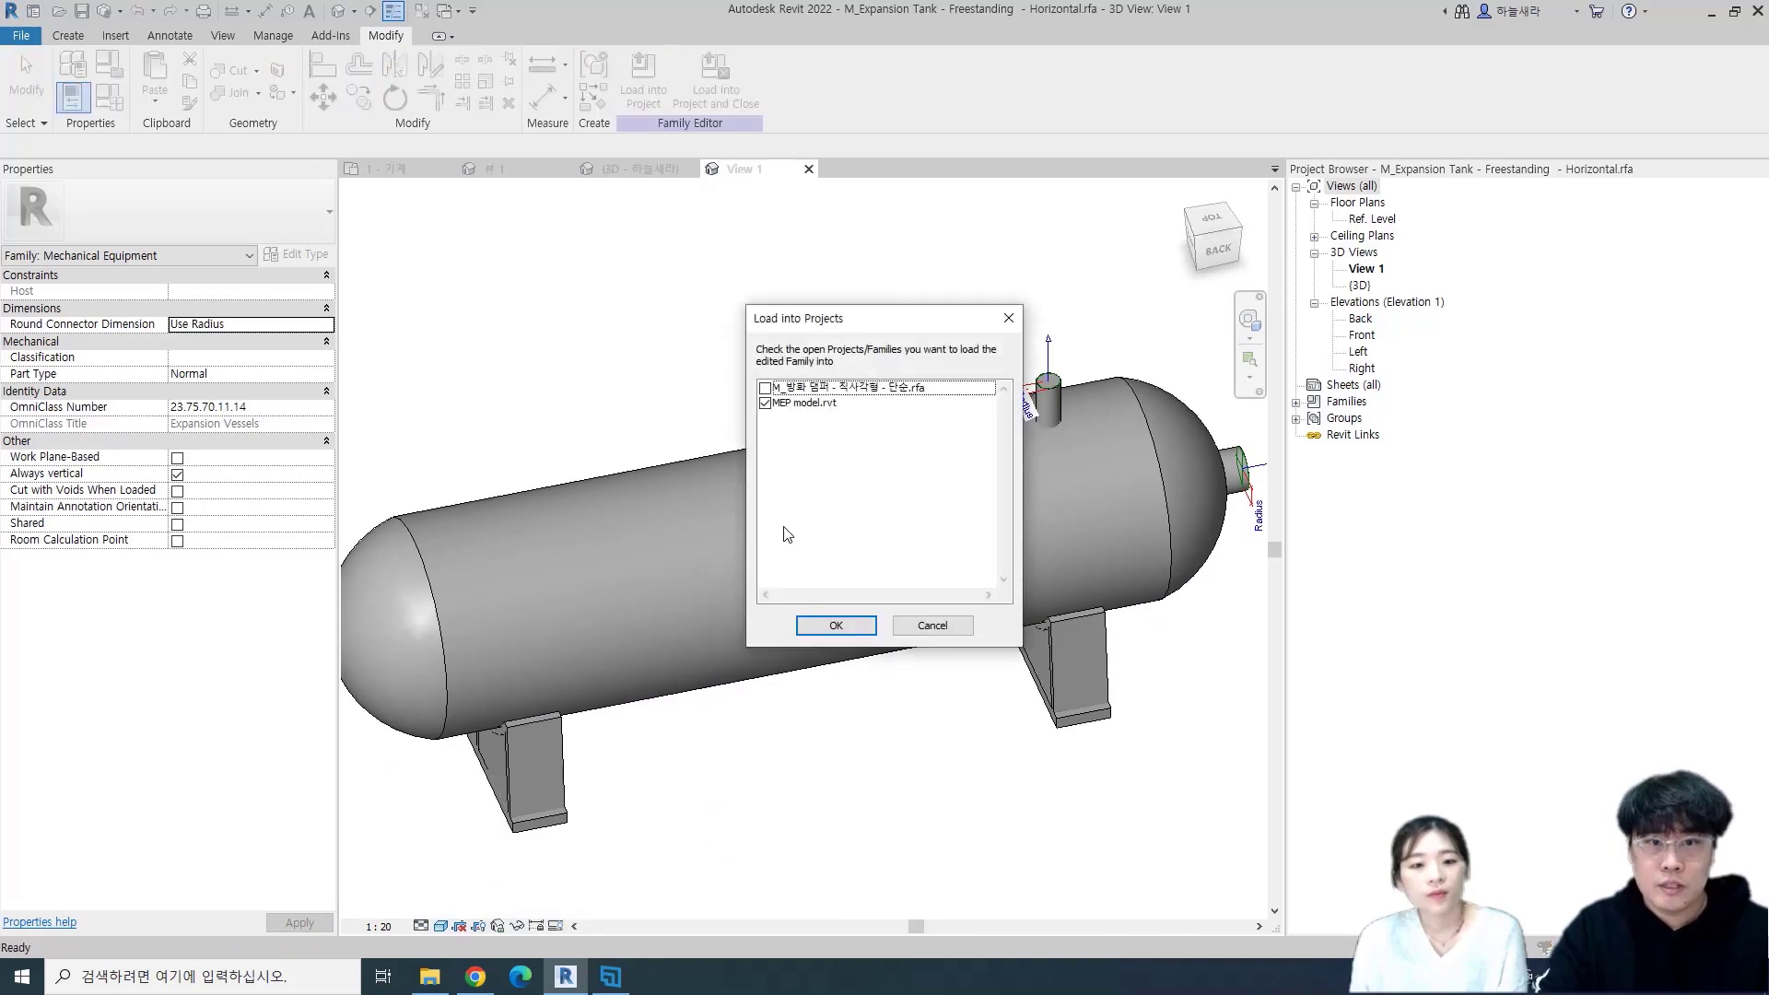
click(821, 624)
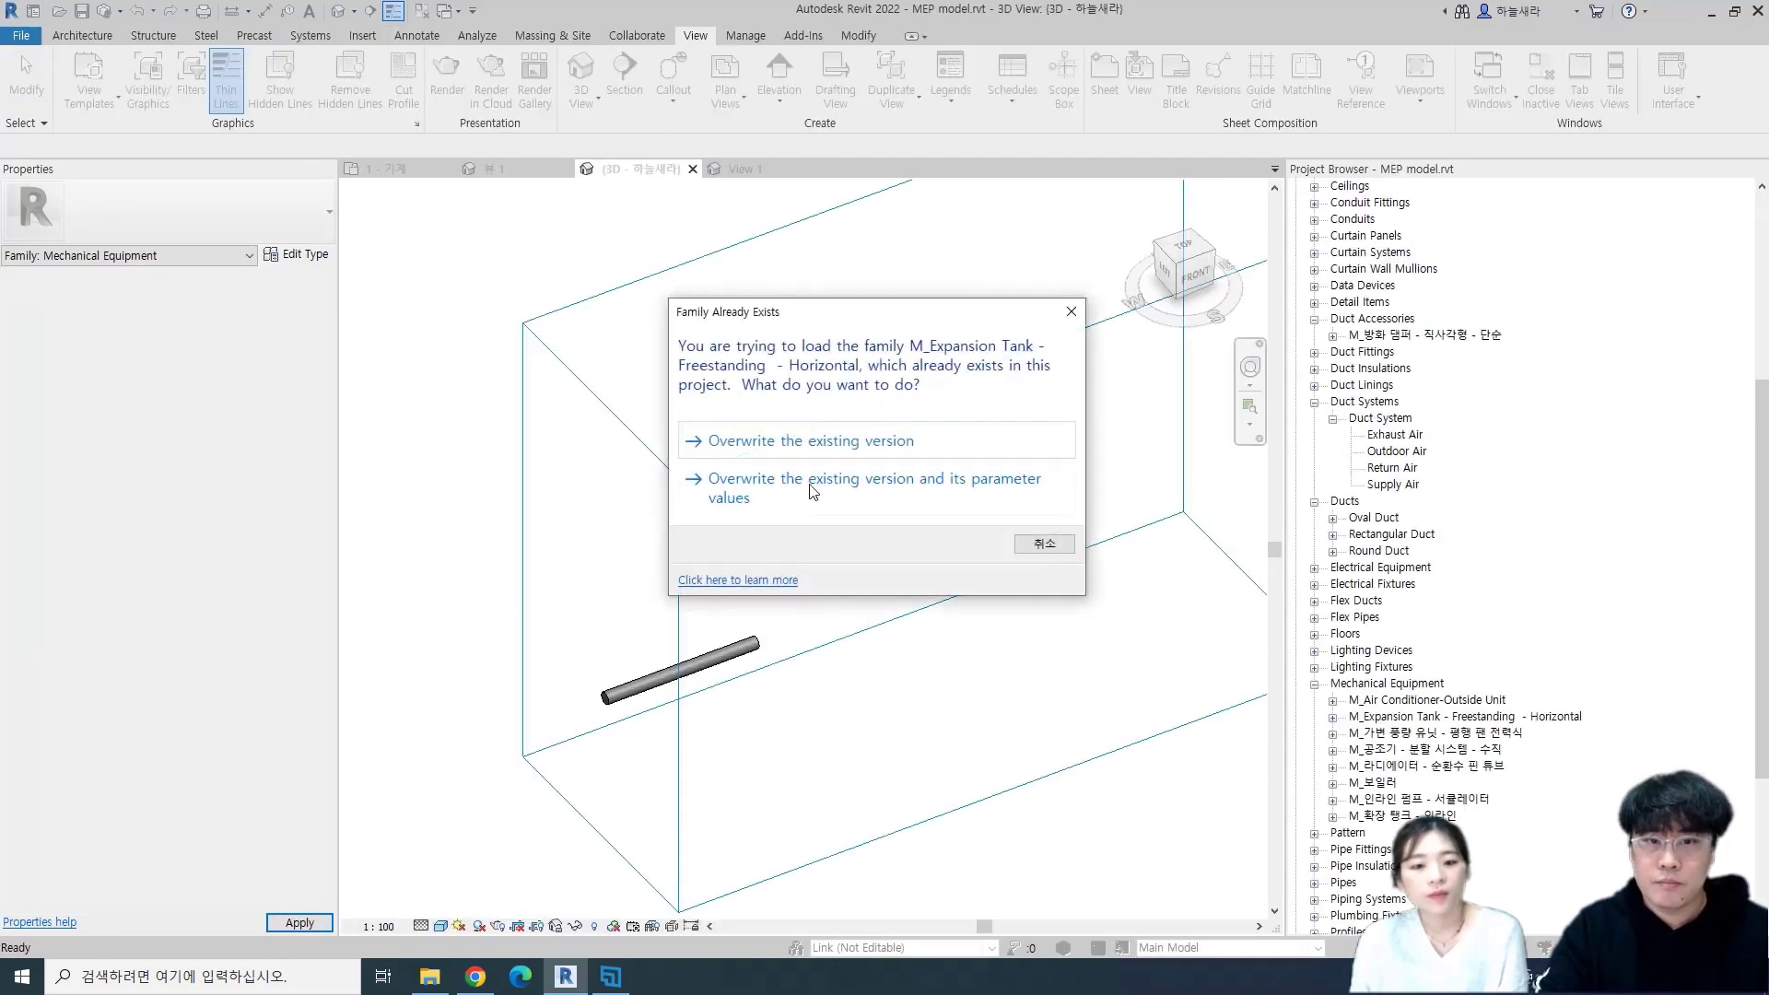
click(803, 492)
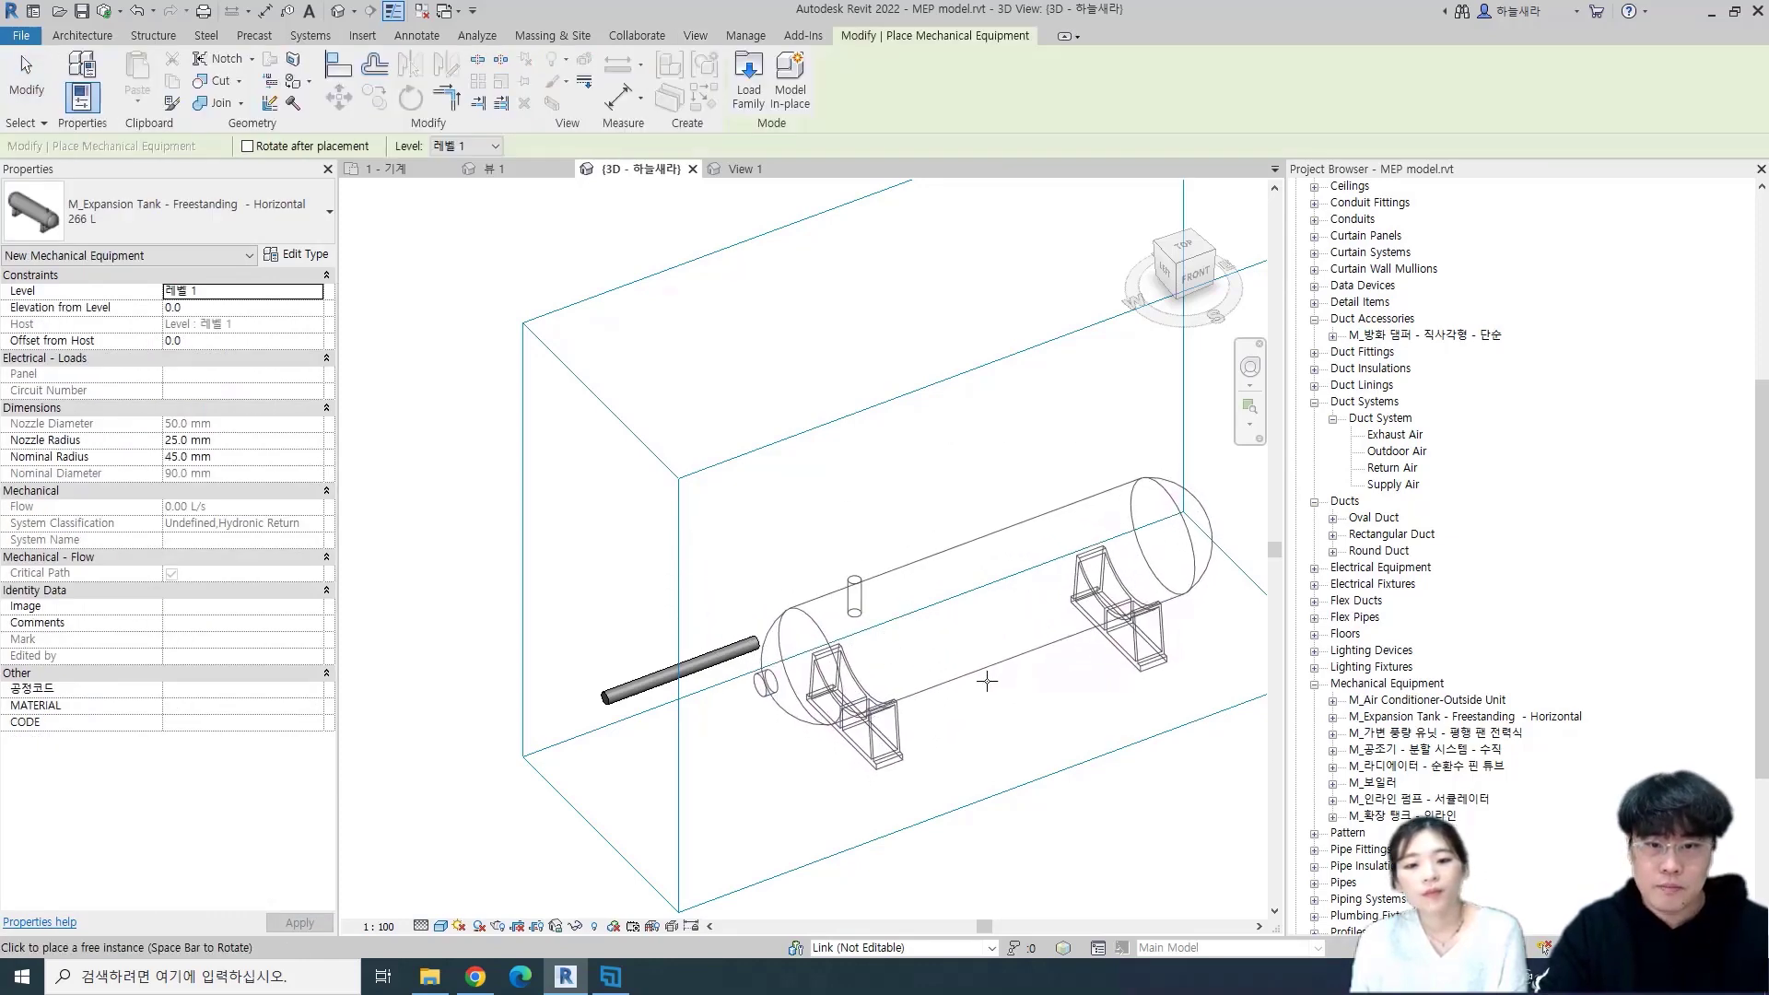
- Place a 266 L horizontal expansion tank beside the leftover pipe in the 3D view and delete that pipe
click(988, 698)
key(Escape)
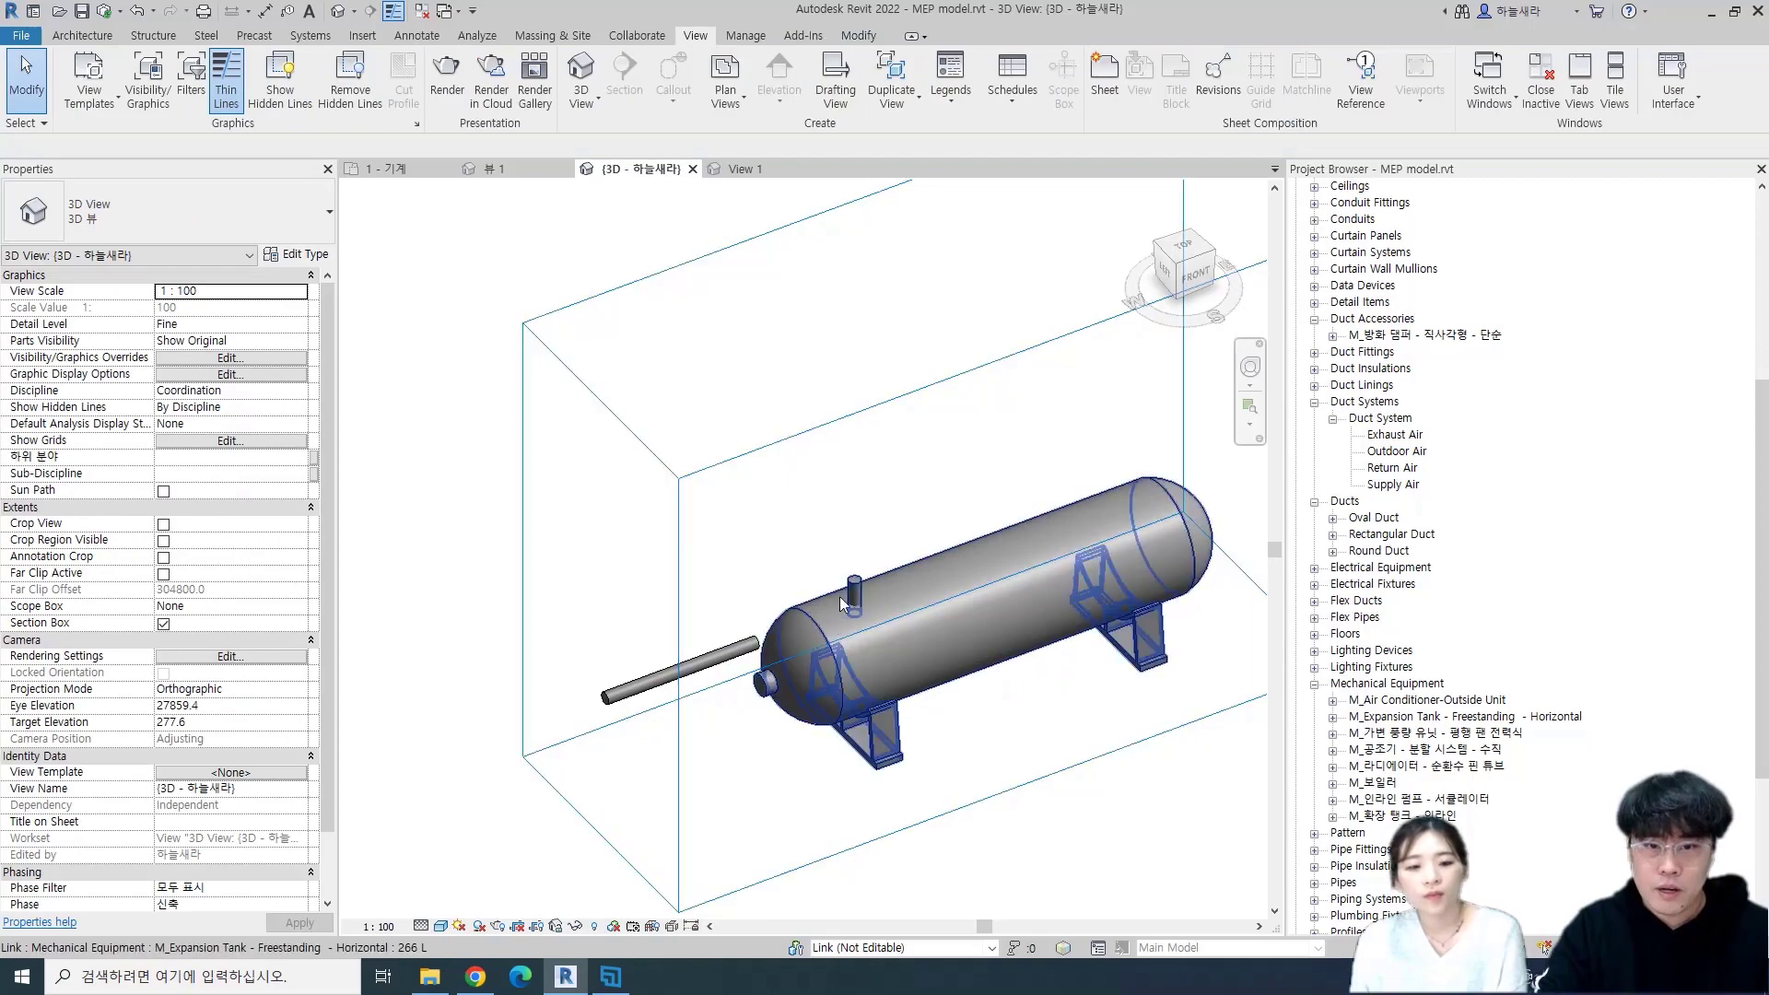
click(840, 604)
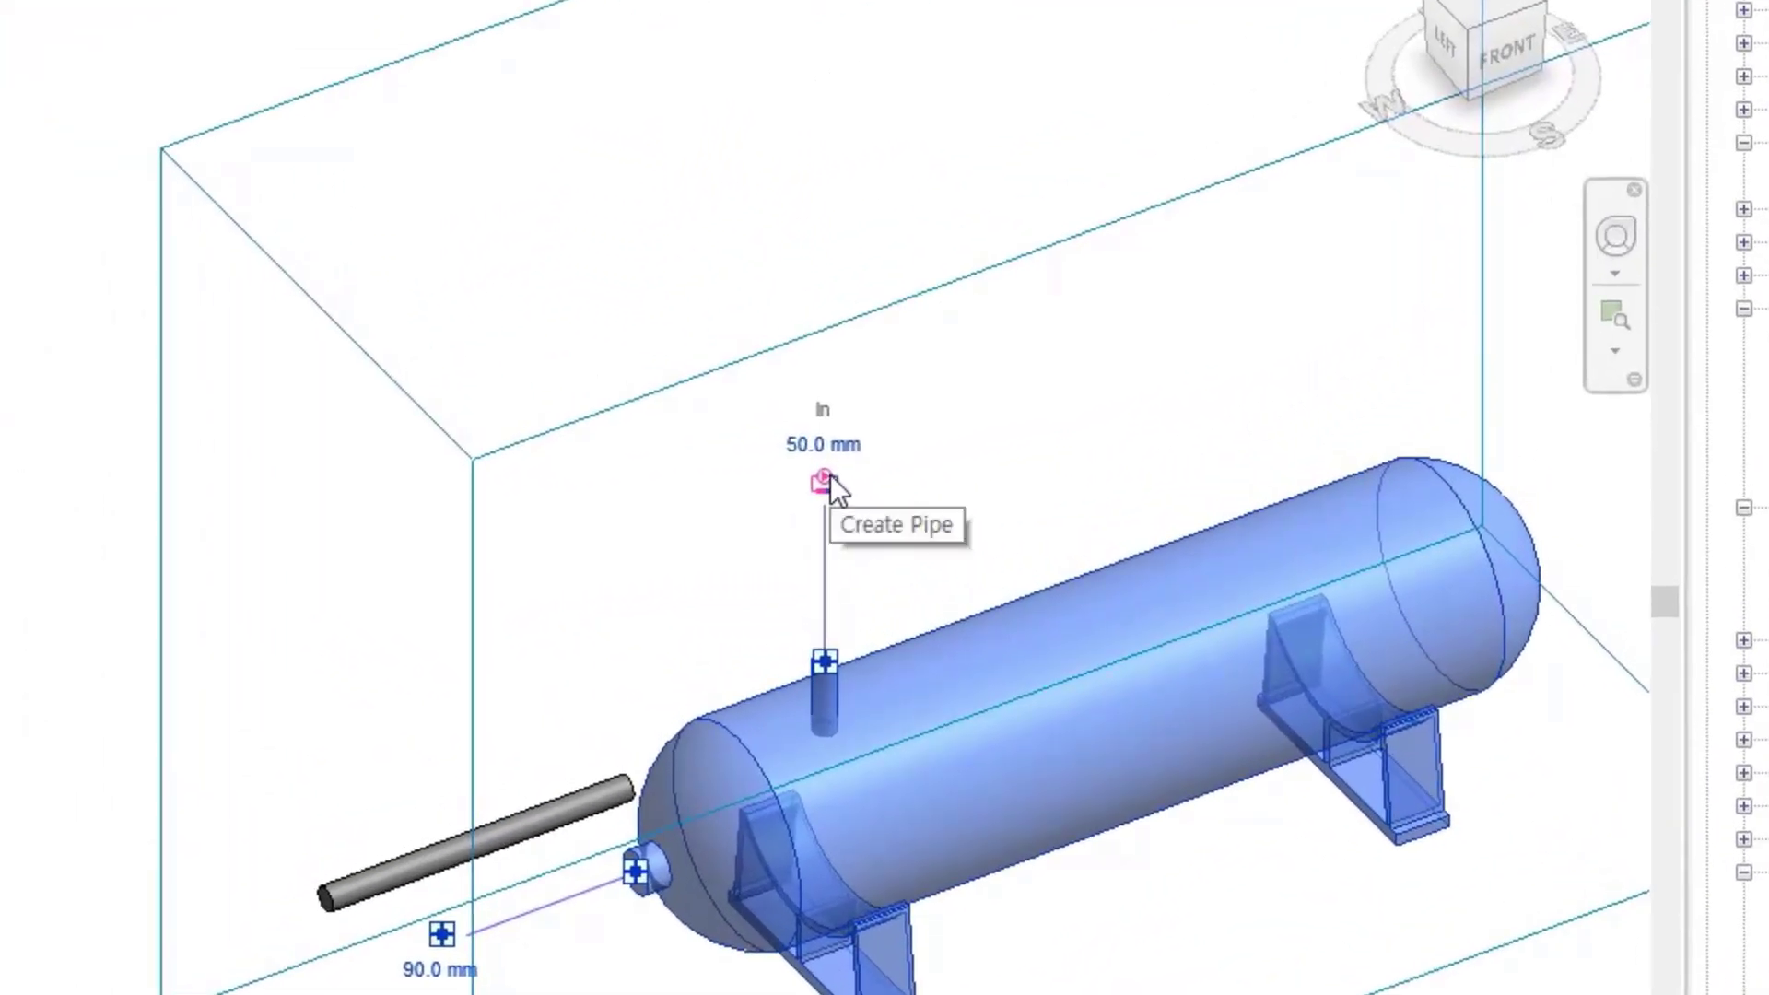
click(588, 788)
key(Delete)
- Draw a 50 mm pipe from the tank's top nozzle connector, rising to a middle elevation of 1000 mm and running horizontally along the tank
click(821, 672)
right_click(822, 655)
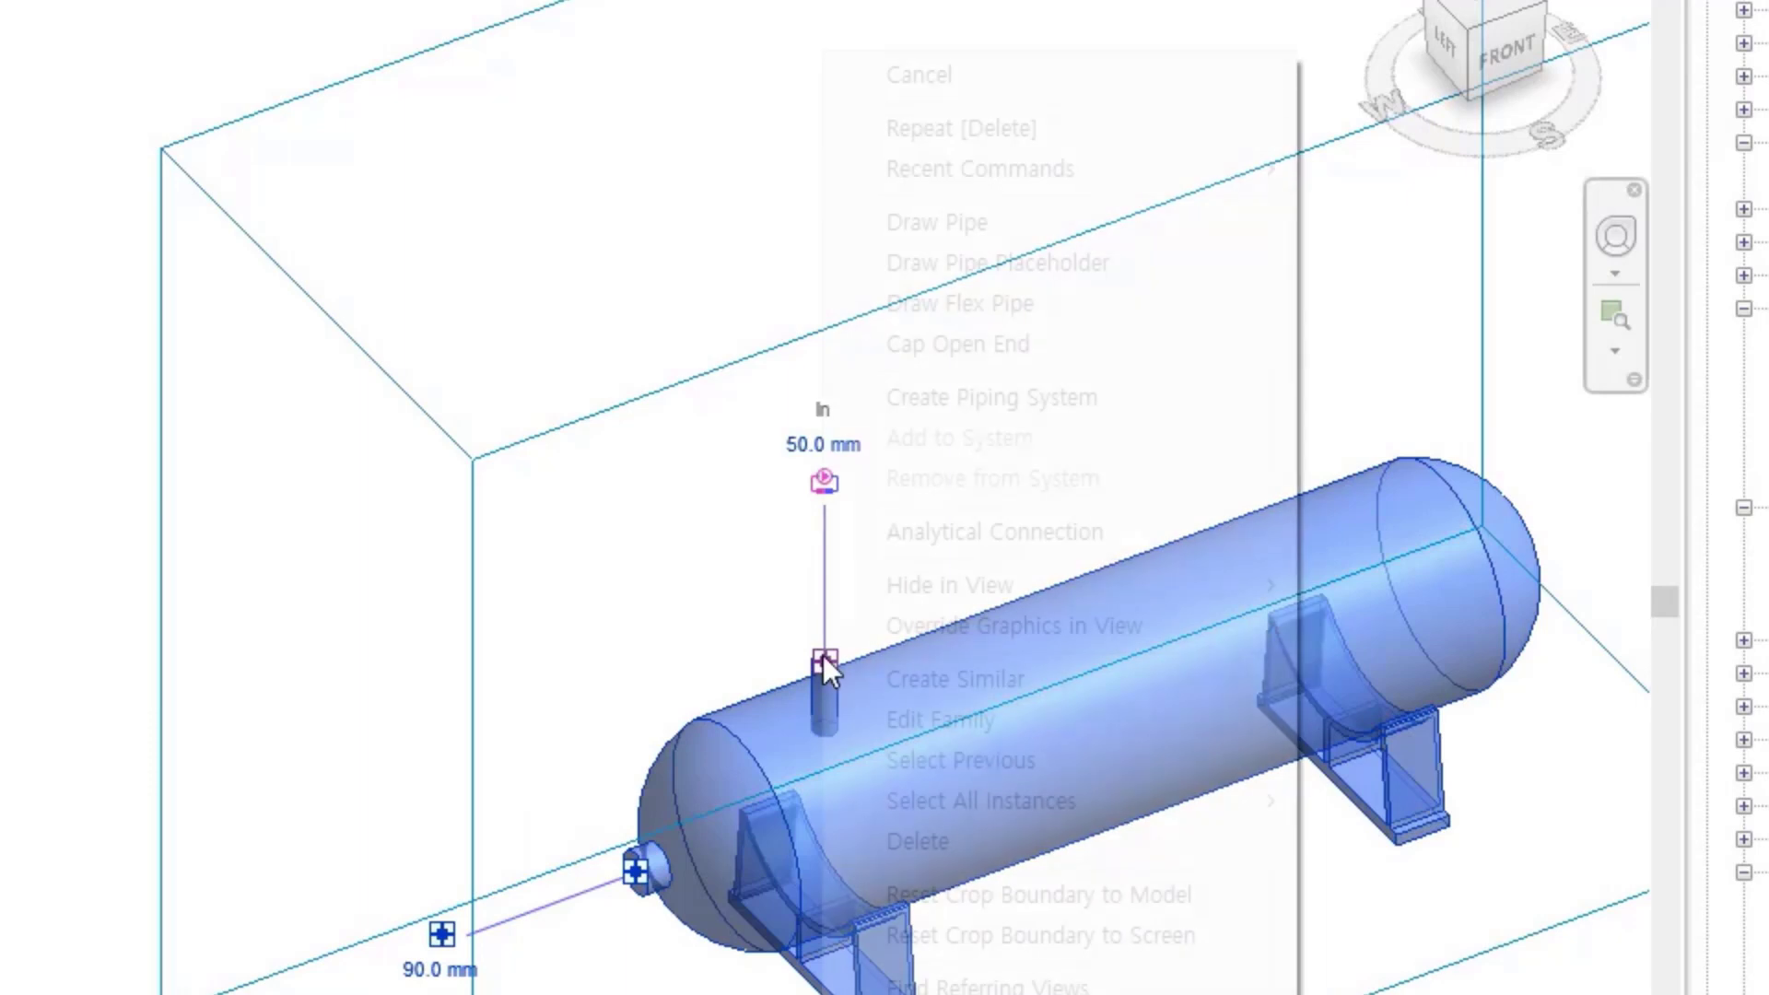
click(912, 222)
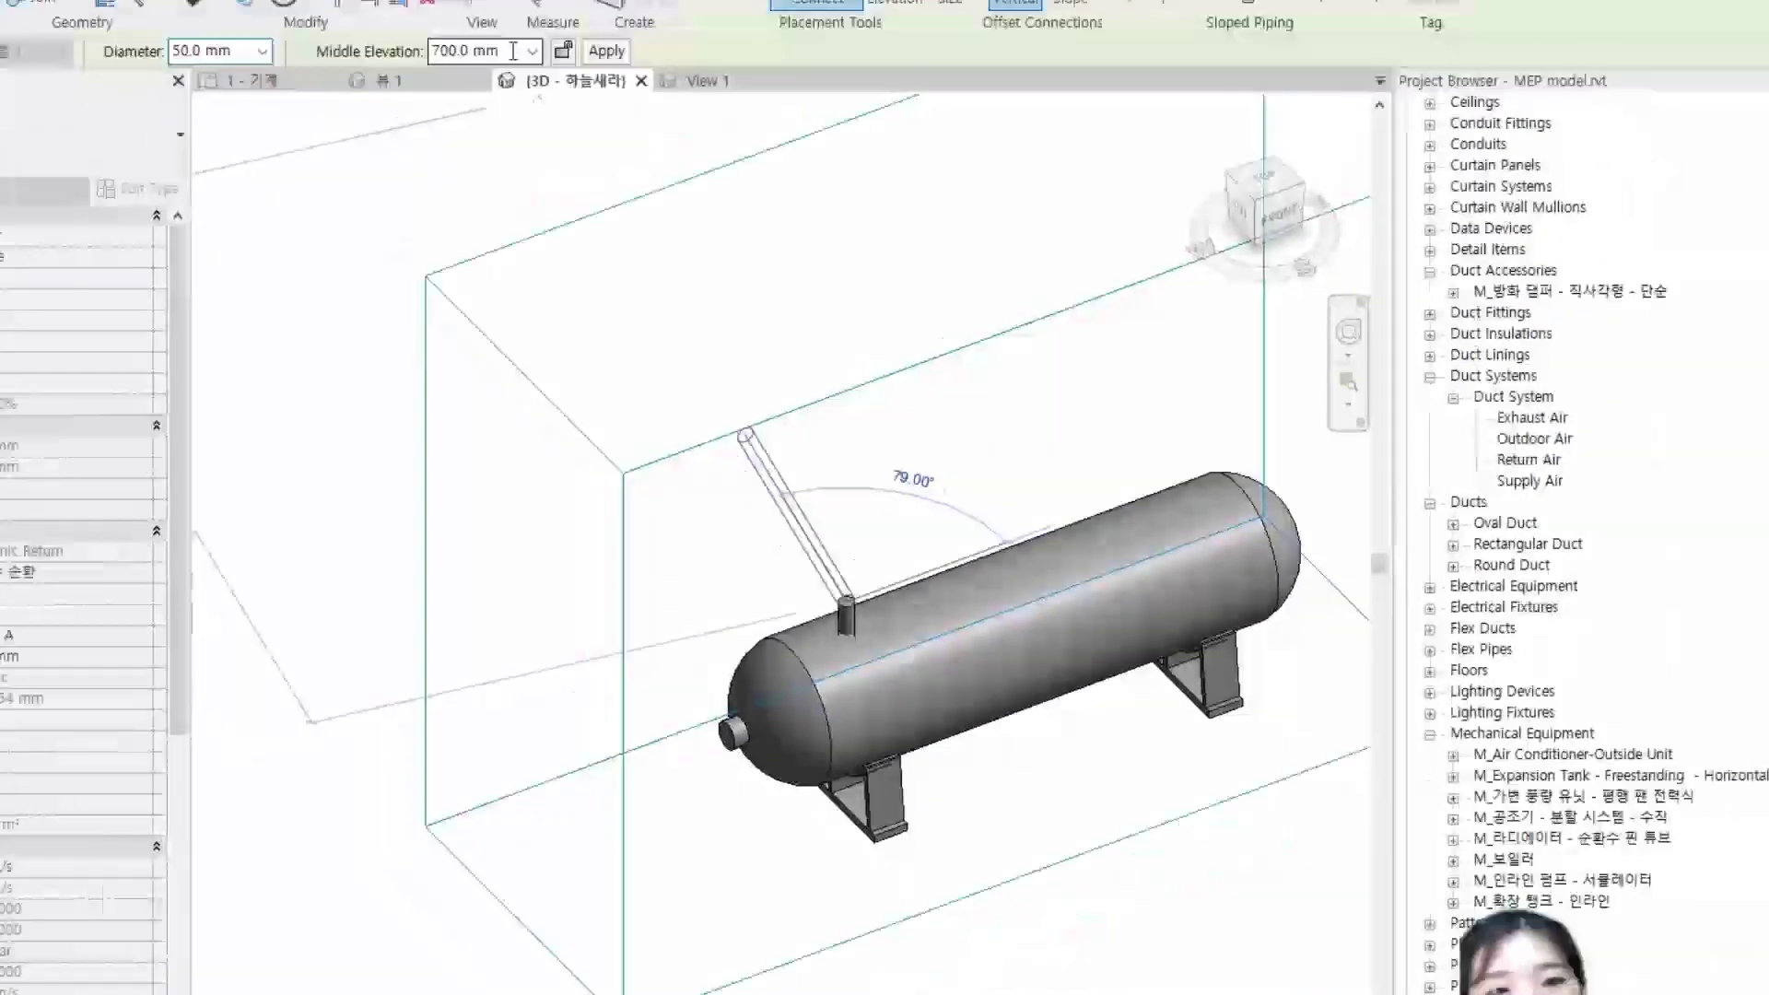
drag(499, 33, 410, 33)
text(100)
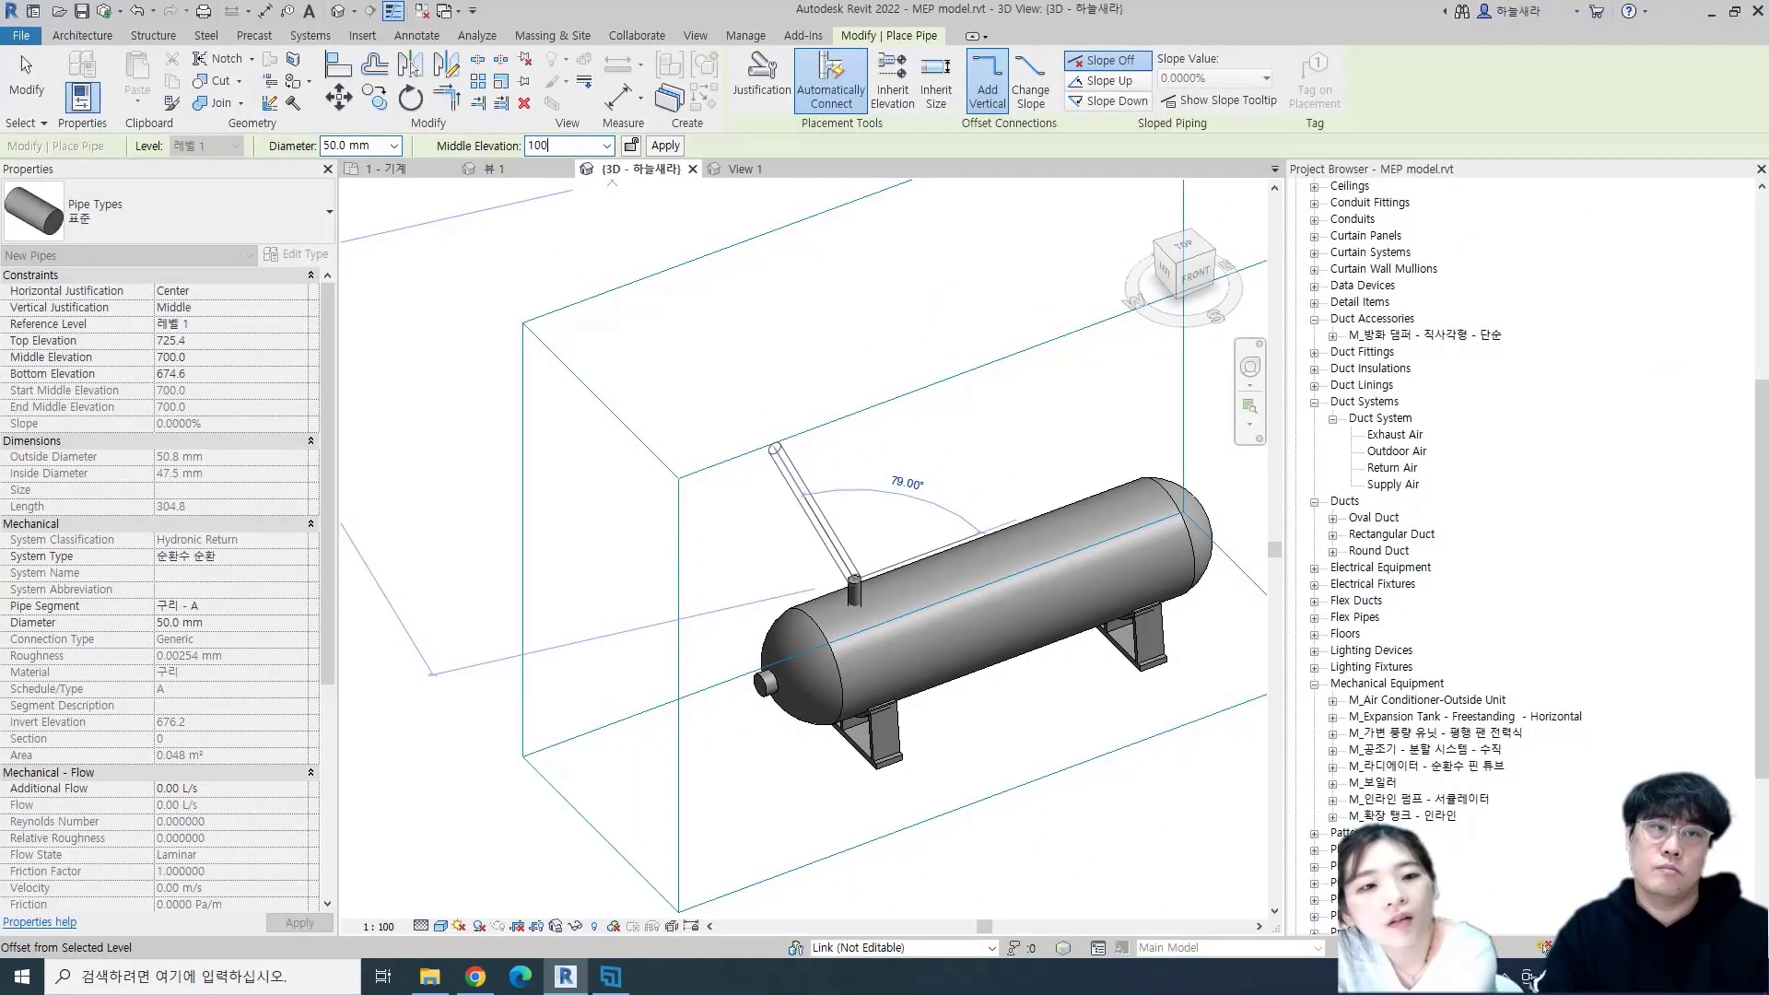
text(0)
key(Return)
click(939, 486)
key(Escape)
key(Escape)
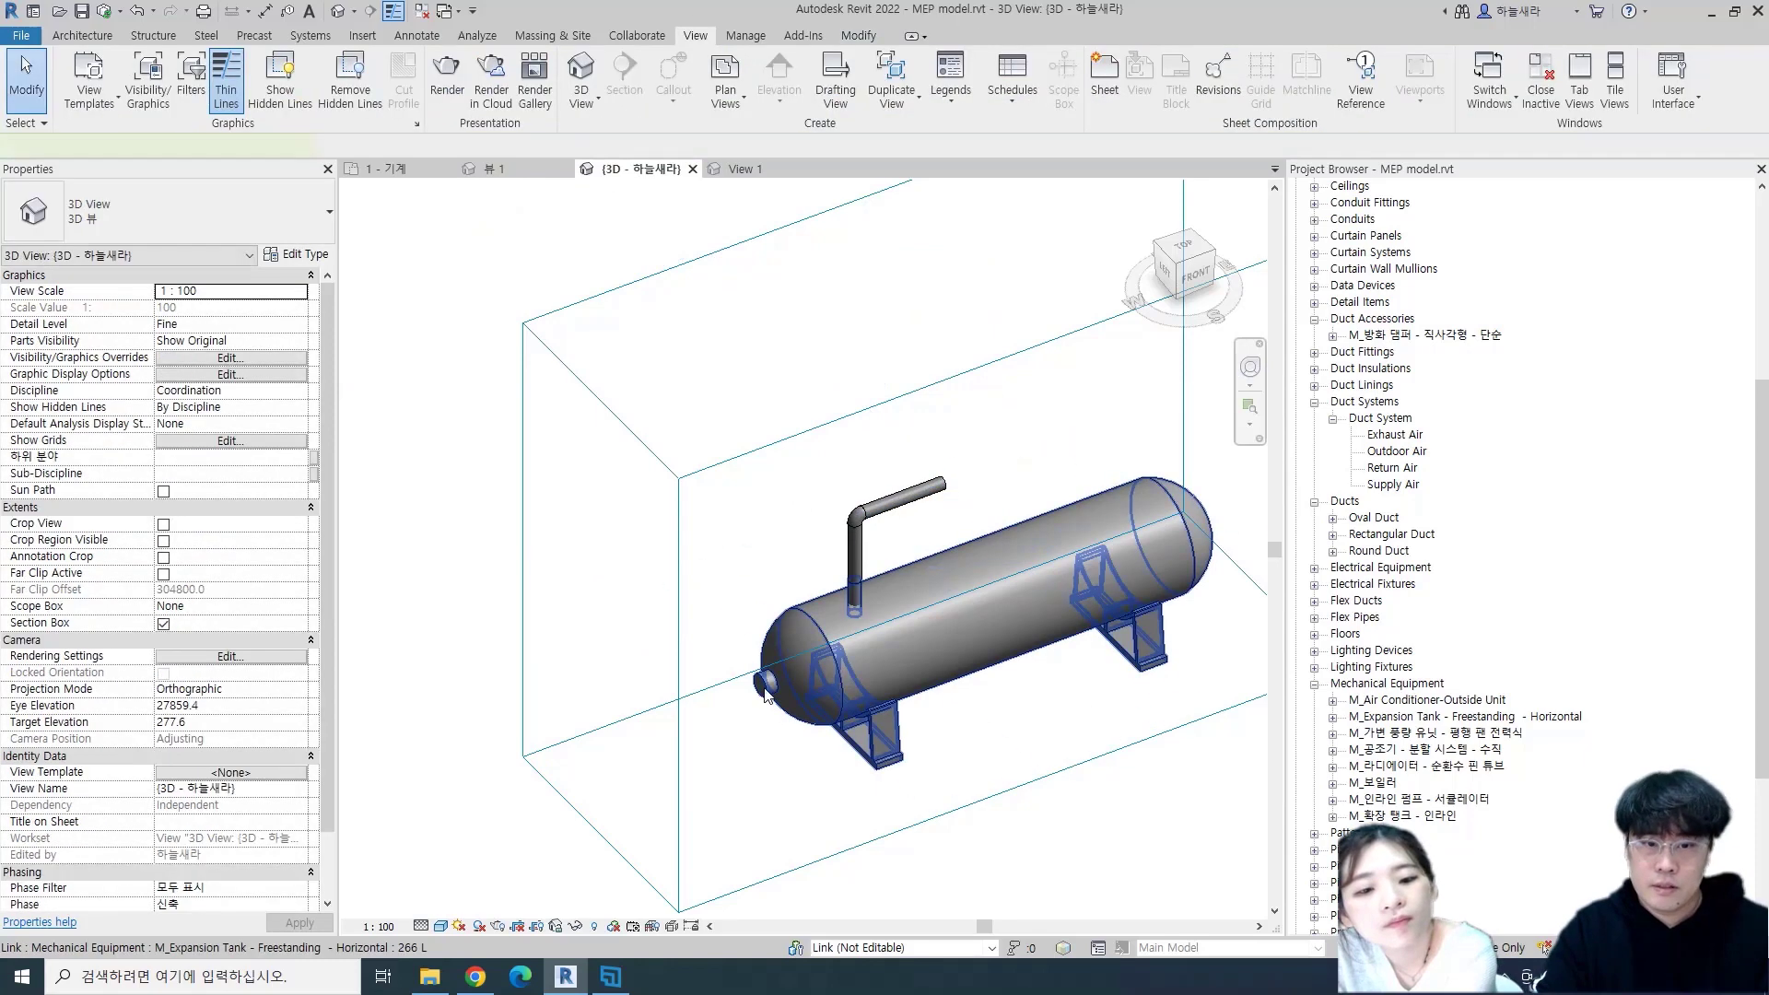
- Draw a straight pipe outward from the tank's 90 mm end nozzle connector
click(766, 697)
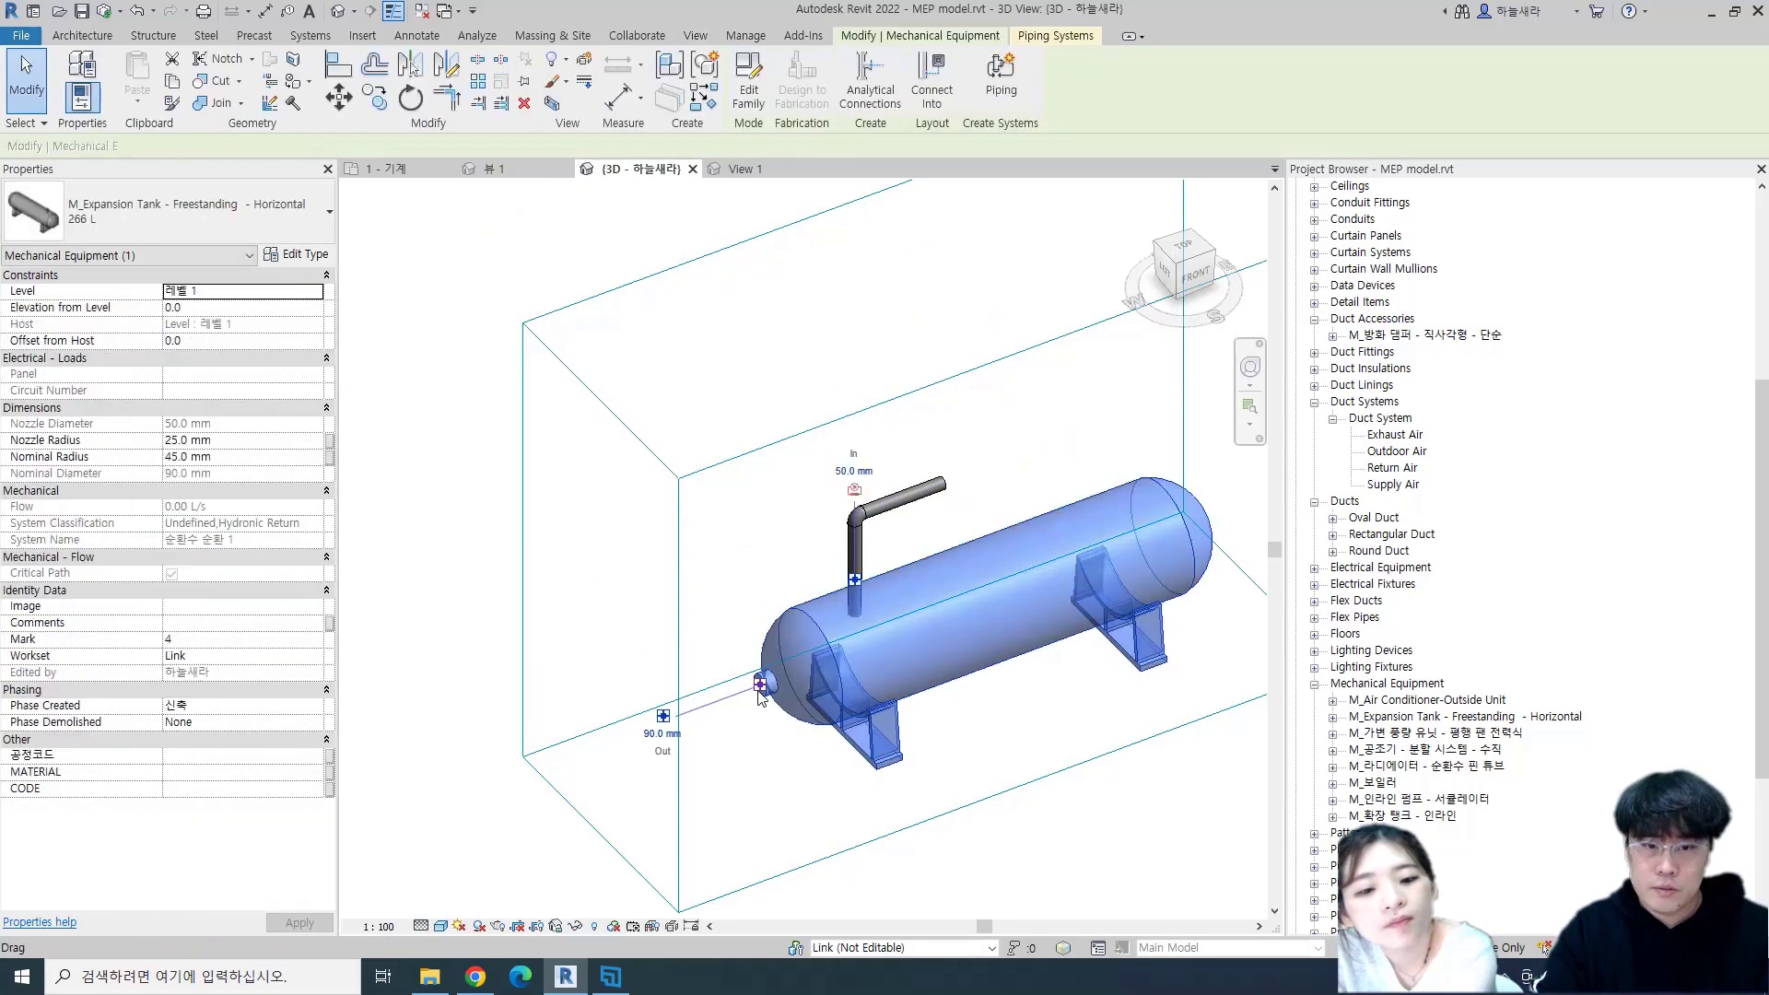
click(662, 717)
click(599, 758)
key(Escape)
key(Escape)
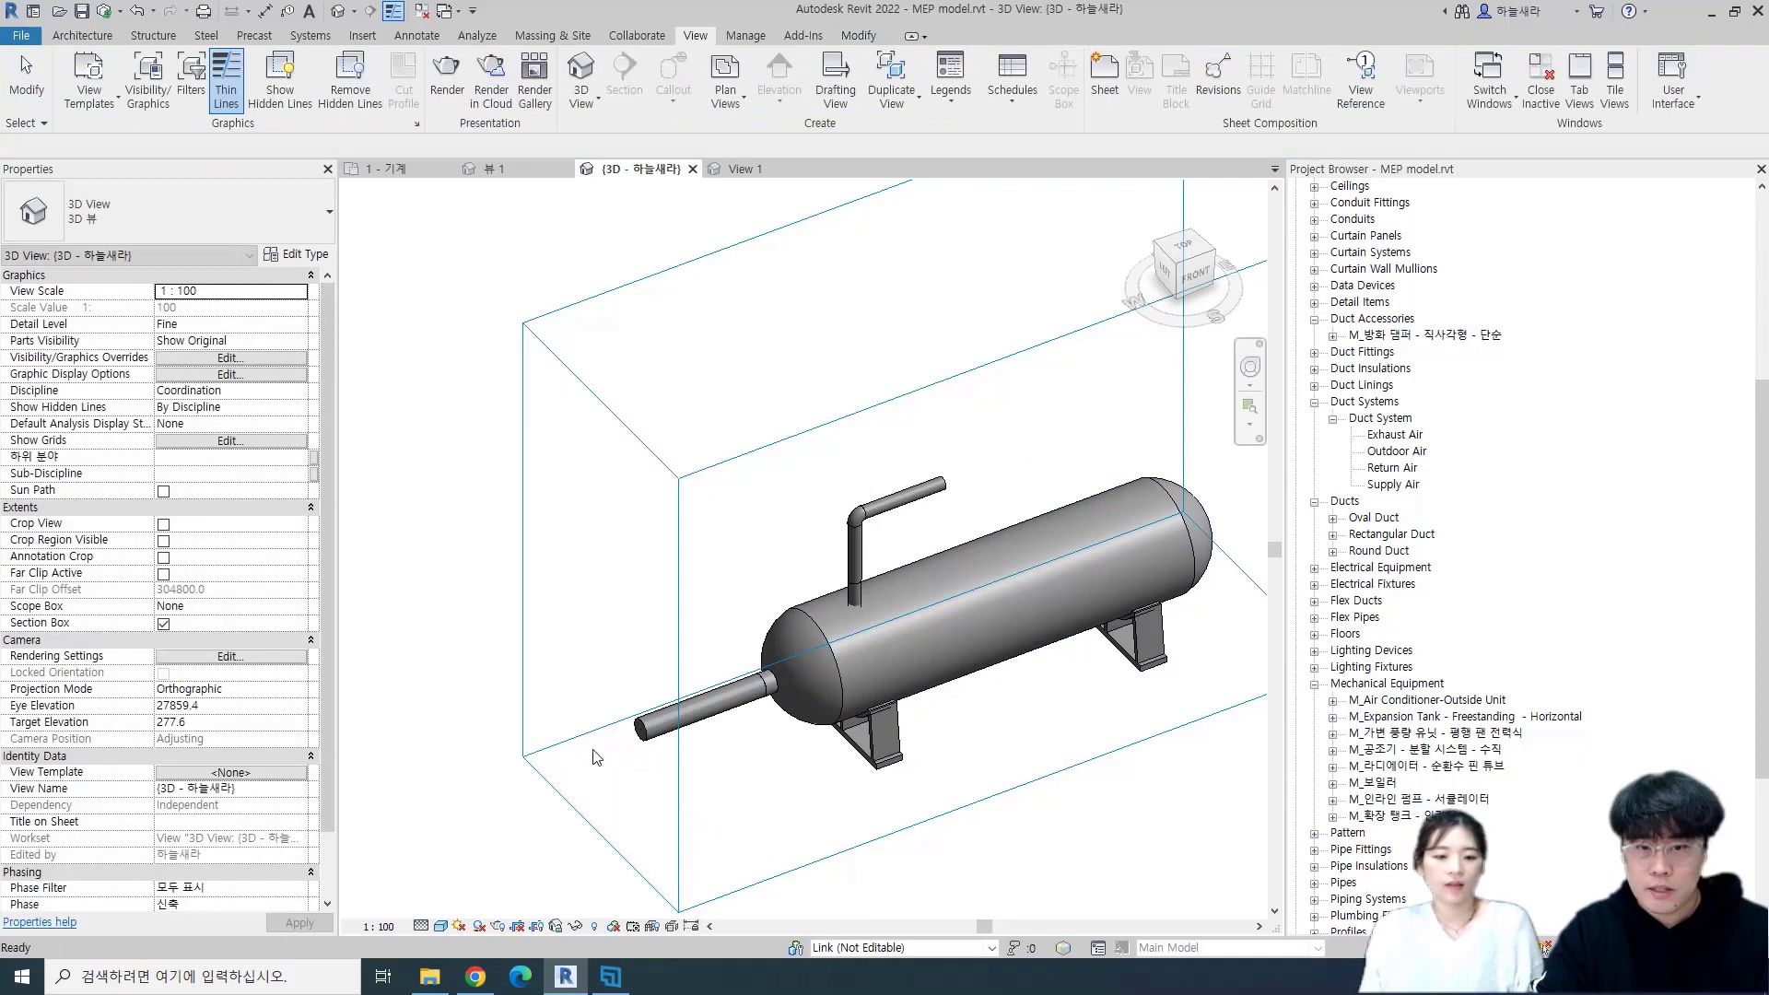